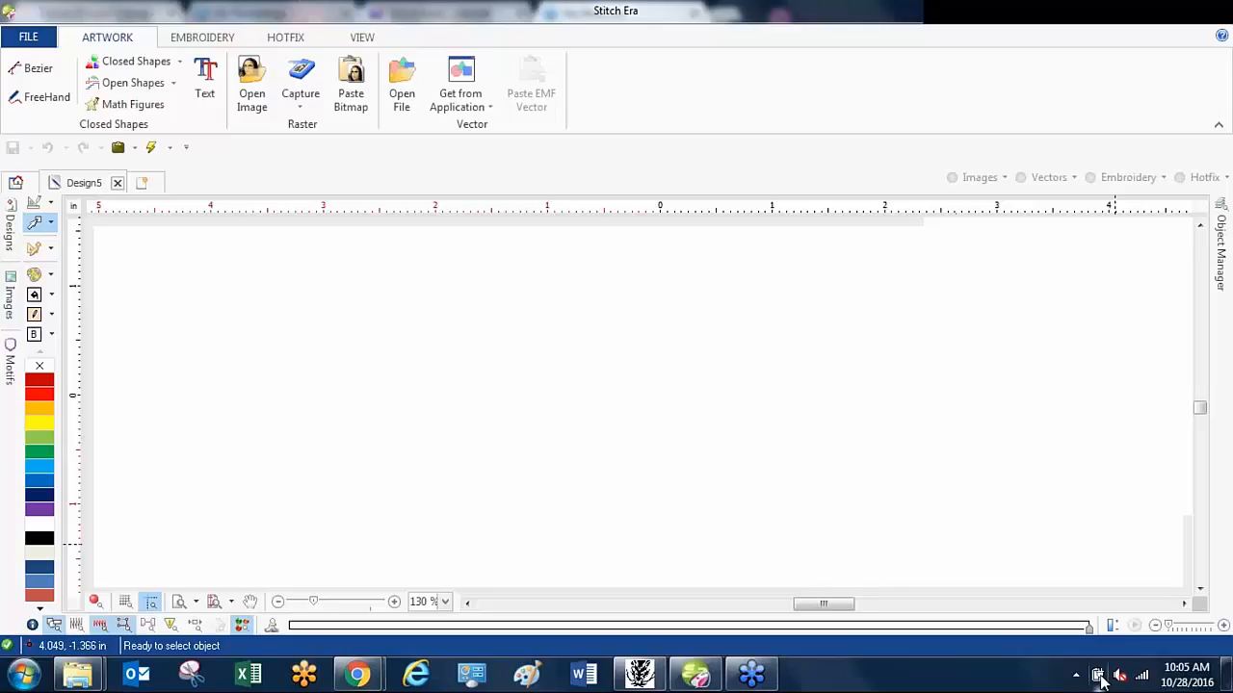
Insert the ASR-011 "Cut This Out" raster image from the ERA Images Raster folder into the design.
{"action": "mouse_move", "coordinate": [1101, 679]}
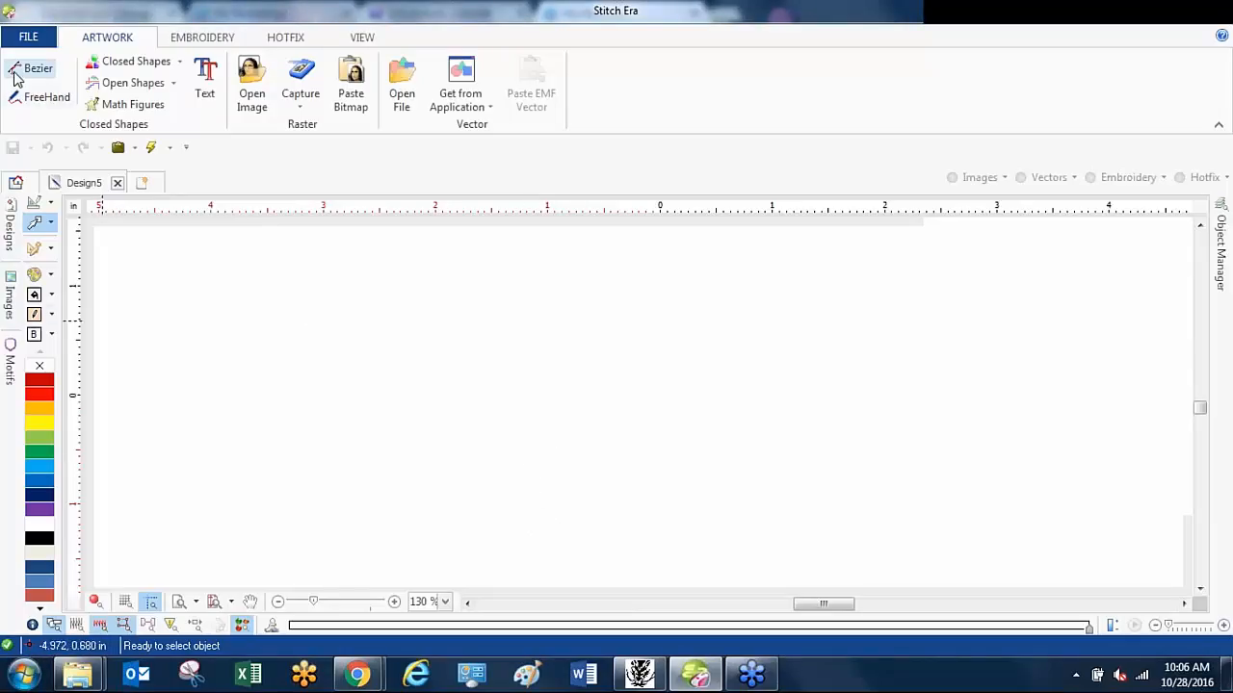
{"action": "left_click", "coordinate": [11, 289]}
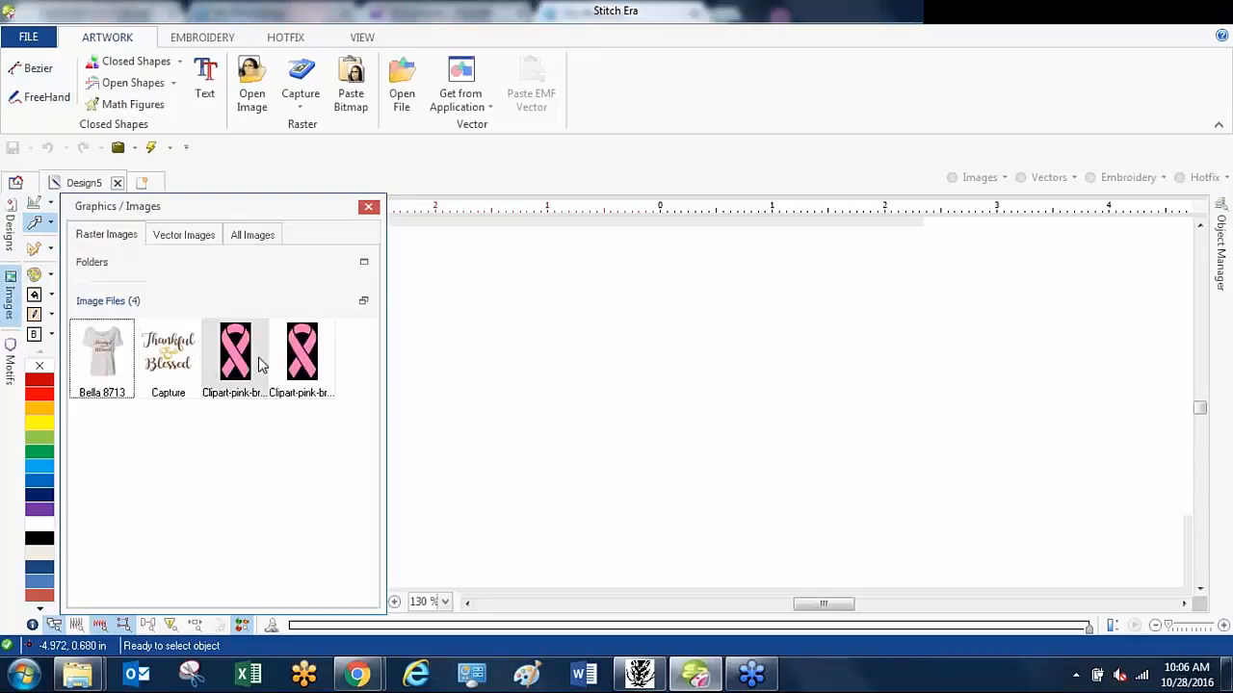
{"action": "left_click", "coordinate": [364, 262]}
{"action": "left_click_drag", "start_coordinate": [368, 329], "coordinate": [368, 393]}
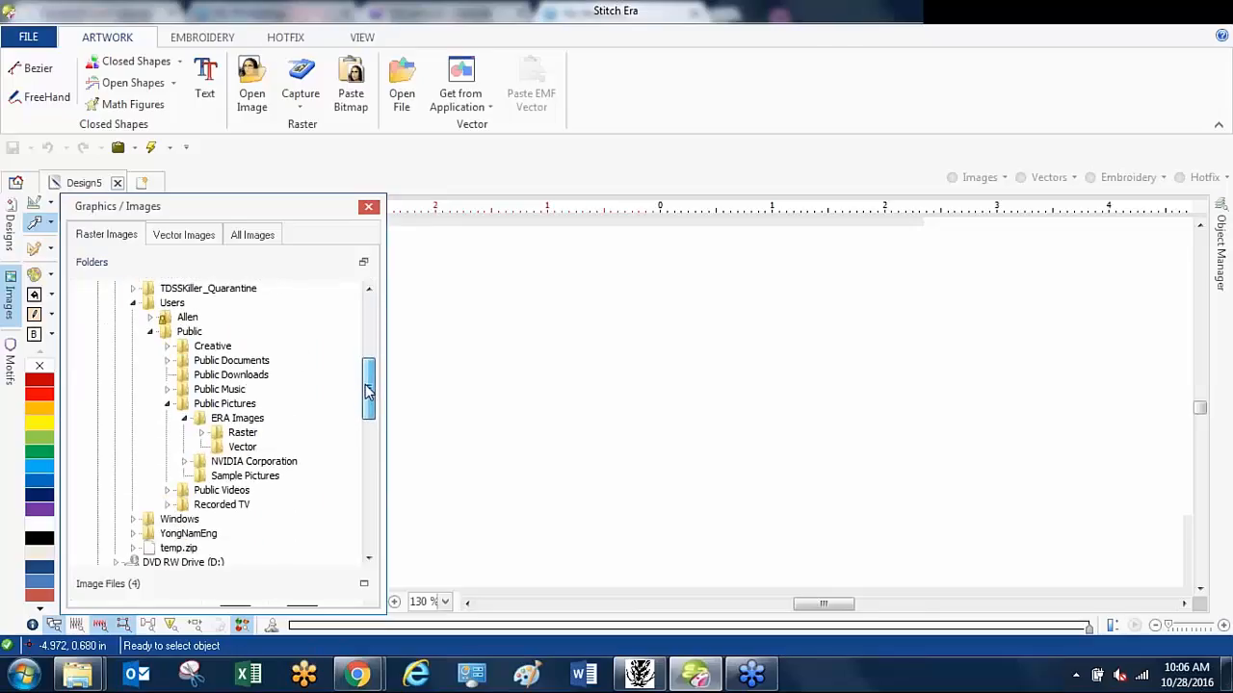
{"action": "left_click", "coordinate": [246, 434]}
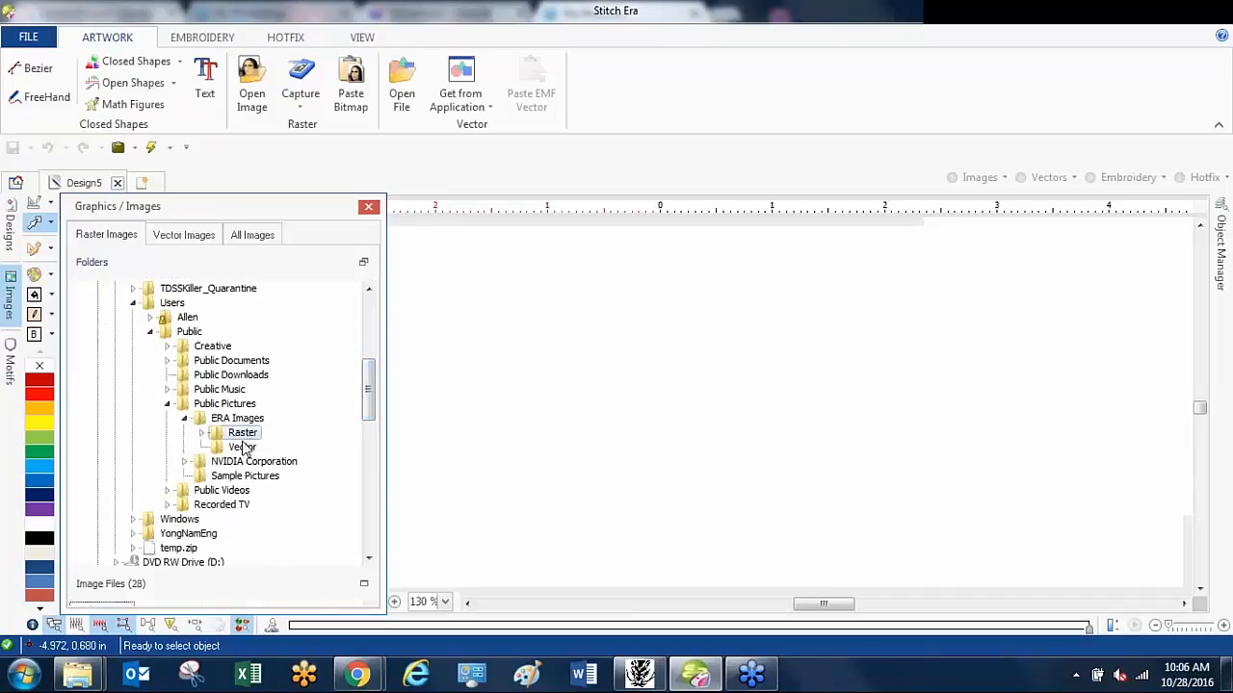
{"action": "left_click", "coordinate": [363, 583]}
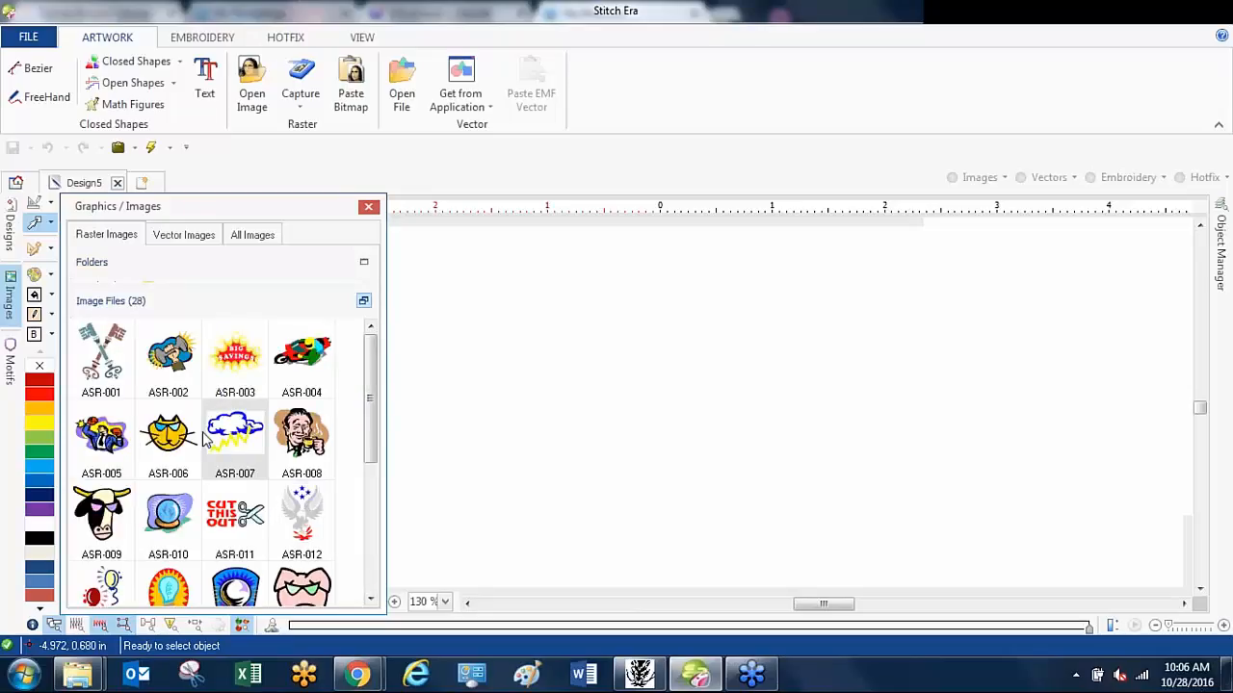
{"action": "left_click_drag", "start_coordinate": [229, 506], "coordinate": [528, 416]}
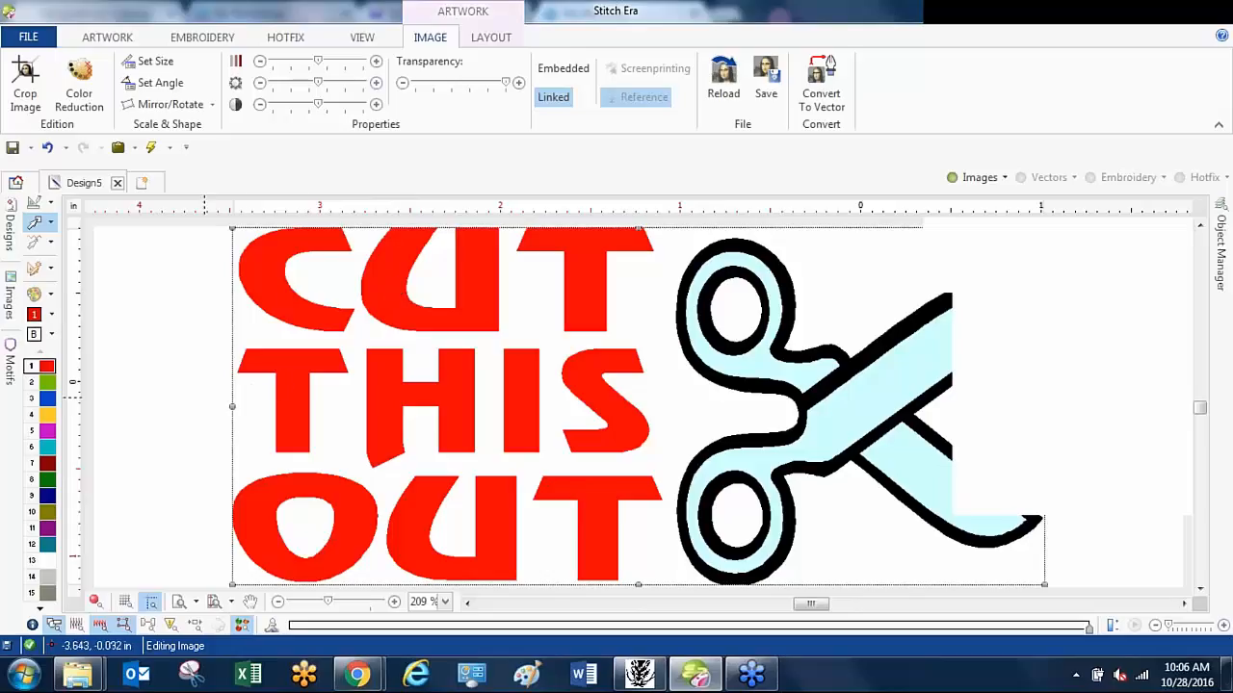
{"action": "scroll", "coordinate": [253, 396], "scroll_direction": "down", "scroll_amount": 1}
{"action": "scroll", "coordinate": [284, 366], "scroll_direction": "down", "scroll_amount": 2}
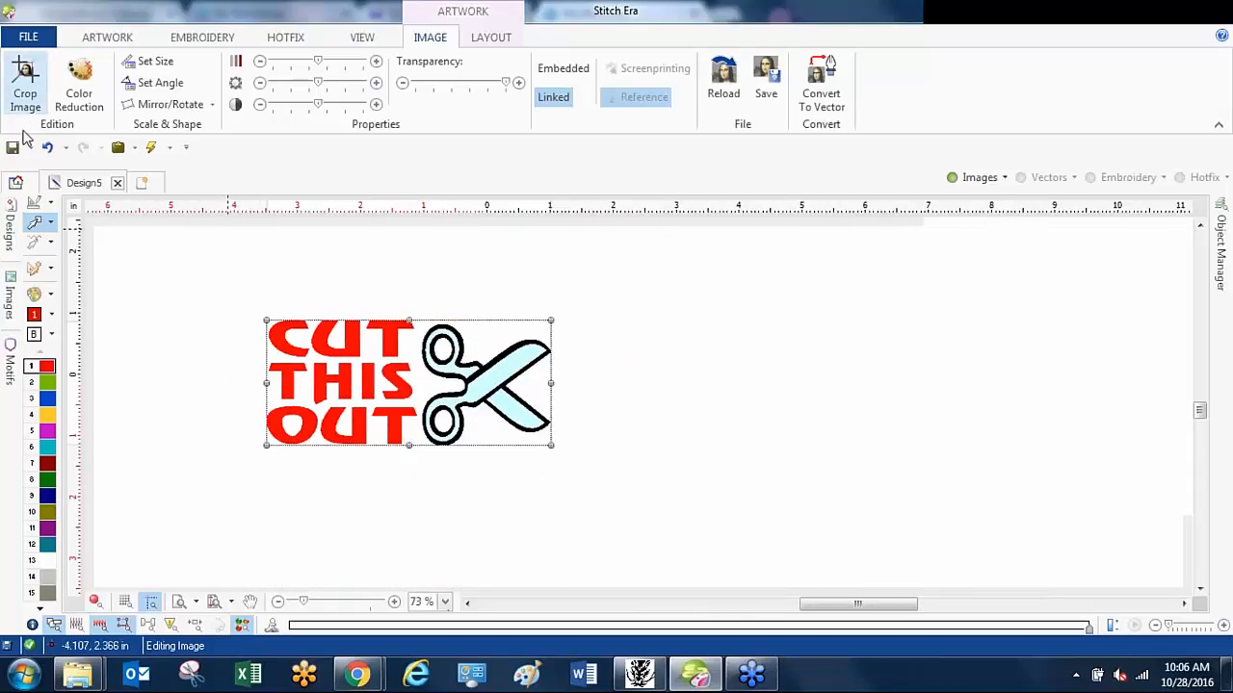
Set the design's background colour to black.
{"action": "left_click", "coordinate": [34, 335]}
{"action": "left_click_drag", "start_coordinate": [567, 271], "coordinate": [584, 227]}
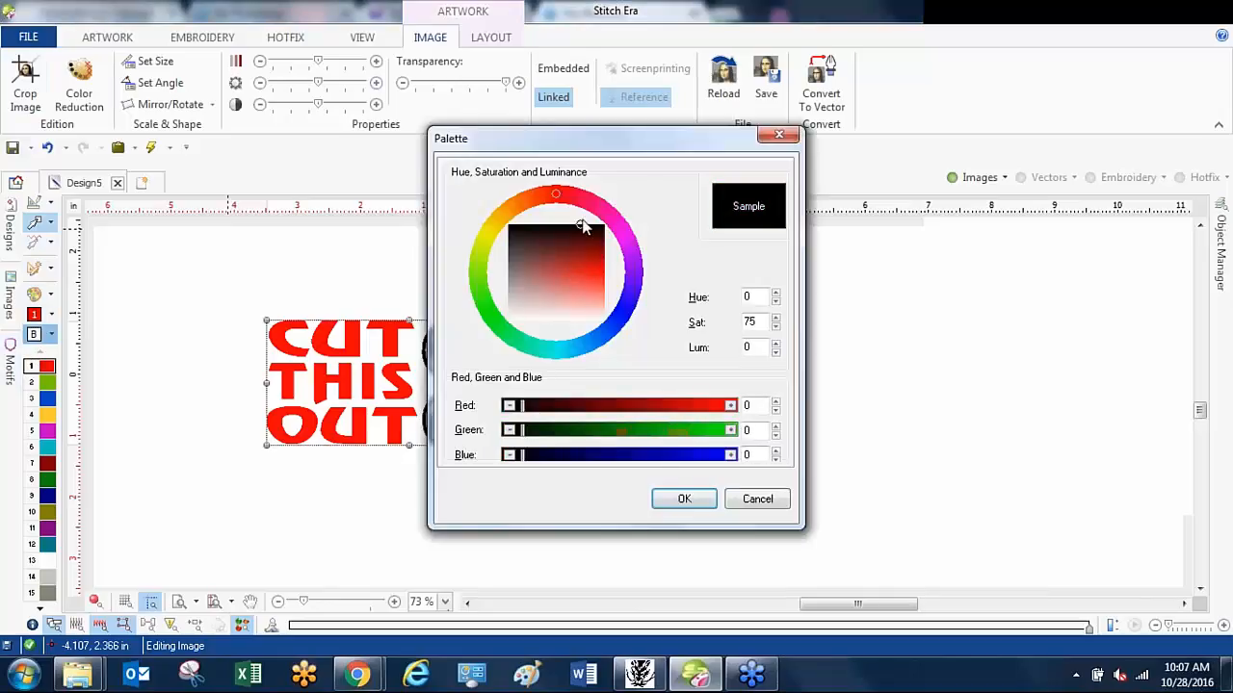
{"action": "left_click", "coordinate": [682, 498]}
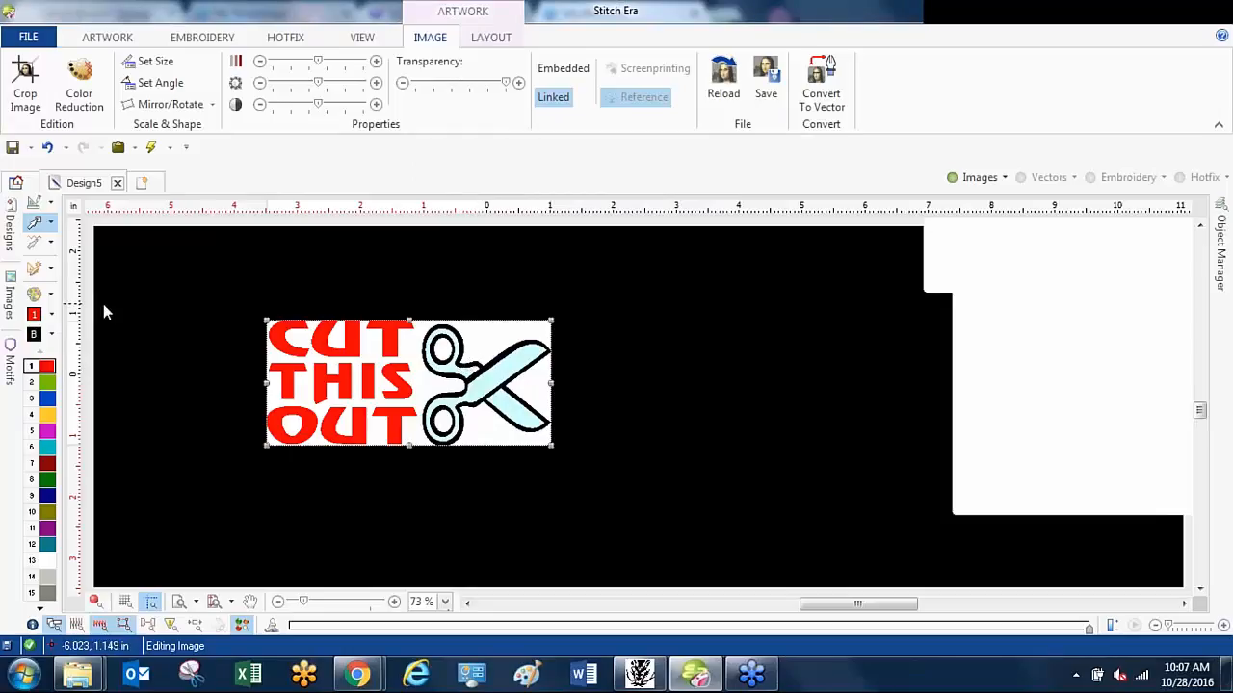
Insert the orange fruit with green leaves from the ERA Images Vector folder, placing it beside the raster image.
{"action": "left_click", "coordinate": [11, 291]}
{"action": "left_click", "coordinate": [183, 236]}
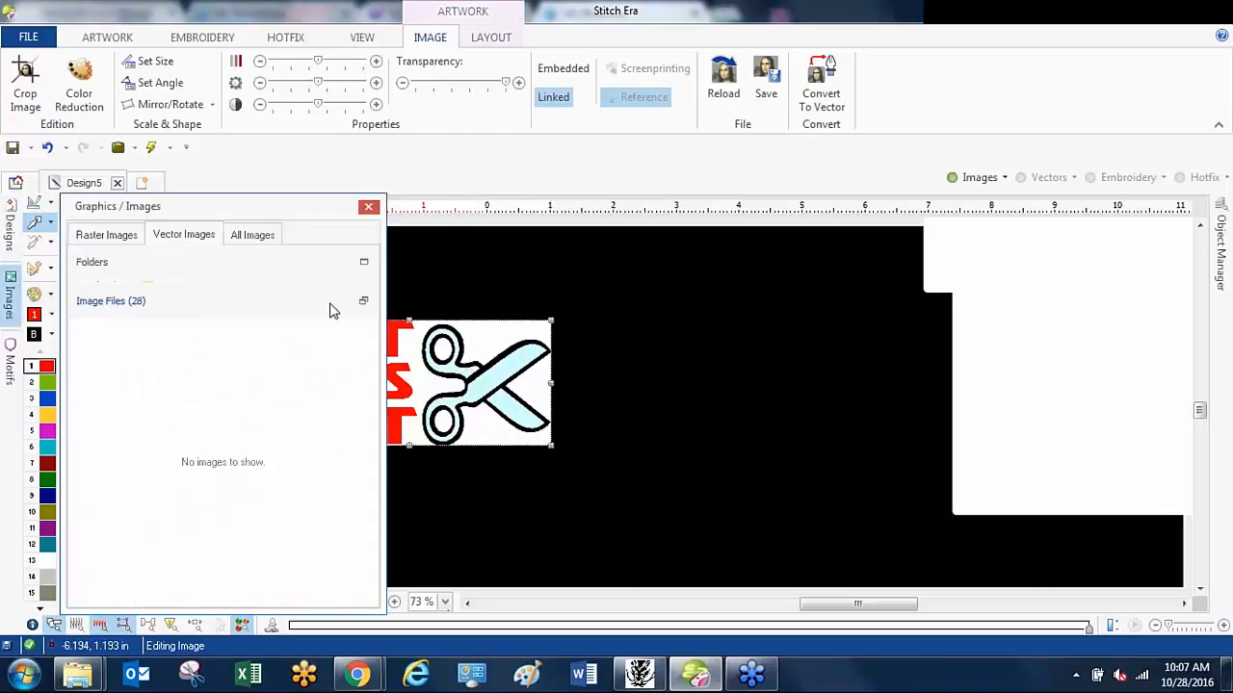
{"action": "left_click", "coordinate": [364, 261]}
{"action": "left_click", "coordinate": [241, 447]}
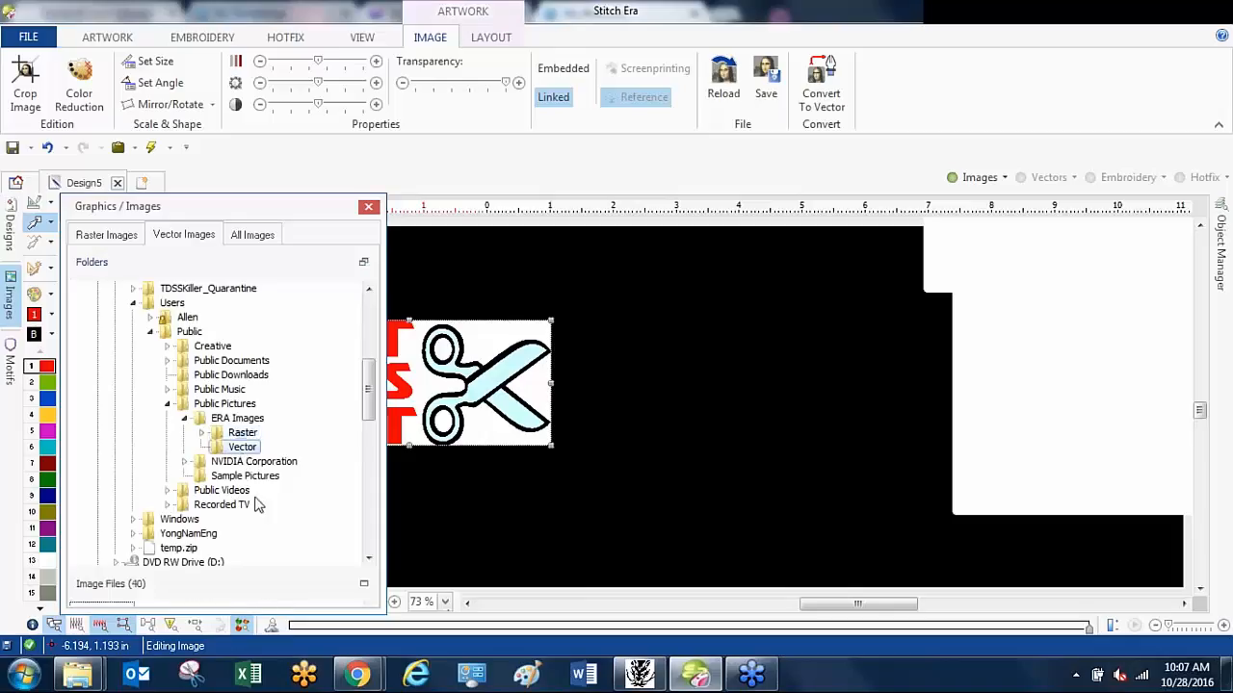
{"action": "left_click", "coordinate": [363, 584]}
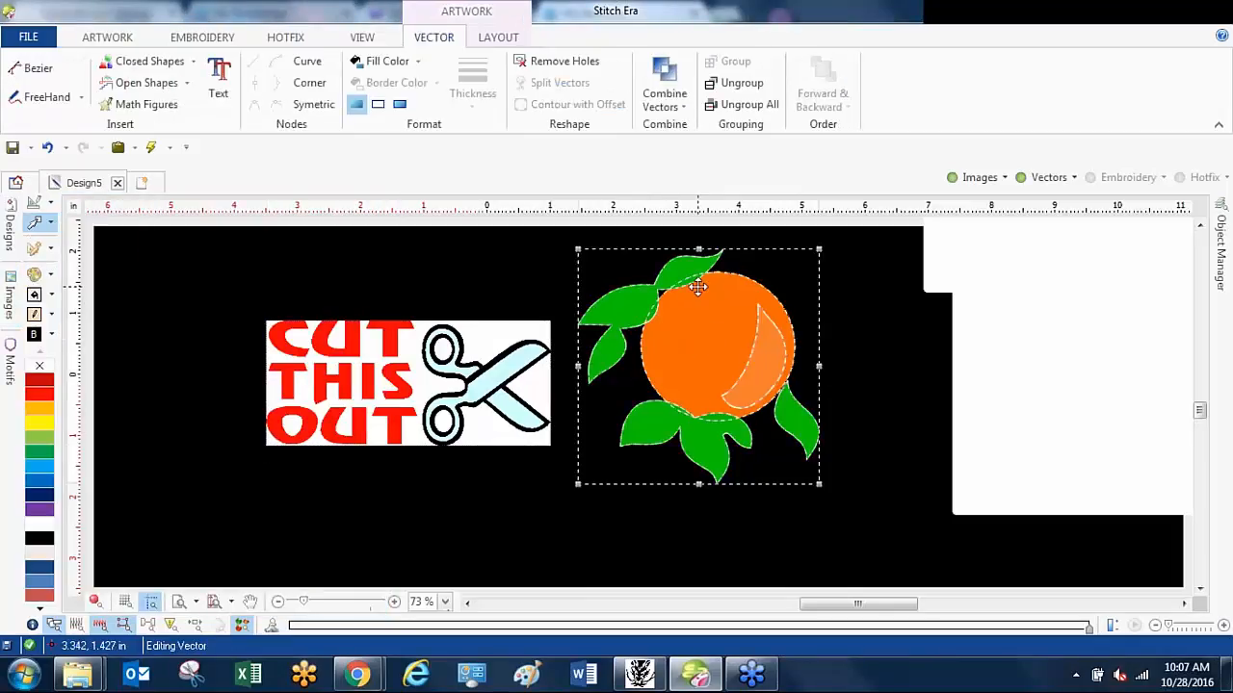
Ungroup the orange fruit artwork and select its highlight and leaf shapes individually.
{"action": "left_click", "coordinate": [741, 85]}
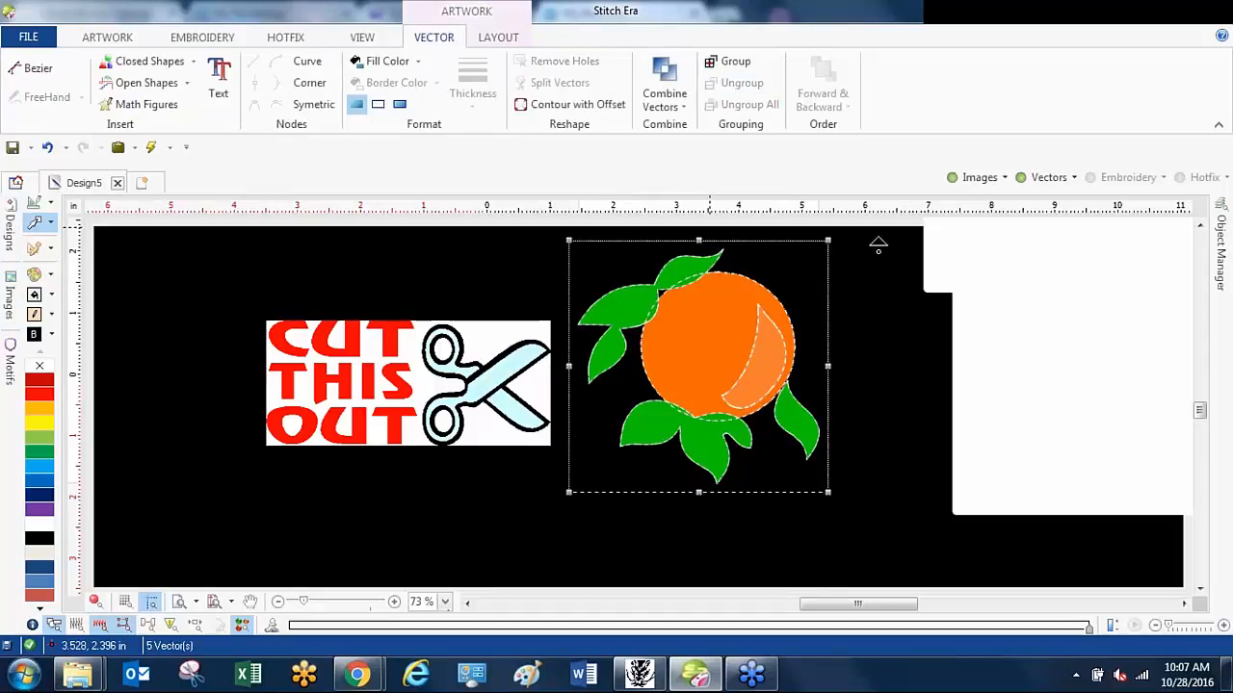
{"action": "left_click", "coordinate": [875, 242]}
{"action": "left_click", "coordinate": [768, 385]}
{"action": "left_click", "coordinate": [760, 365]}
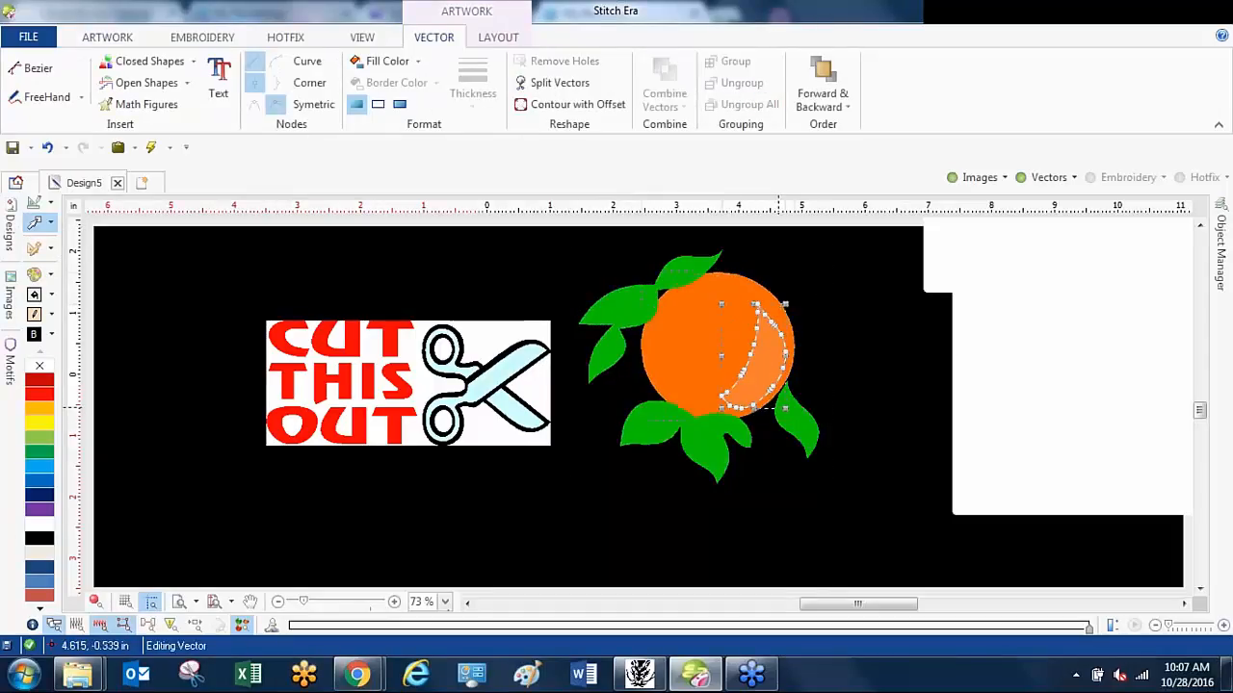
{"action": "left_click", "coordinate": [794, 424]}
{"action": "left_click", "coordinate": [711, 448]}
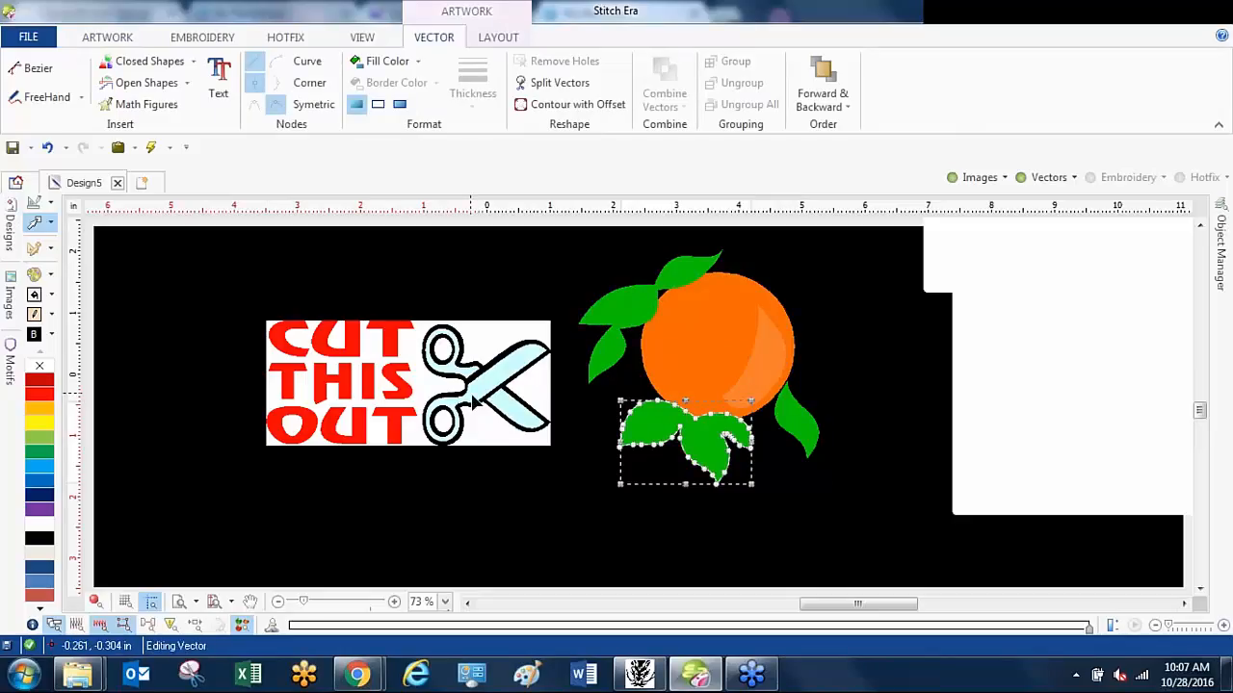
Compare selecting the whole raster image with selecting all the separate vector shapes of the fruit.
{"action": "left_click", "coordinate": [472, 383]}
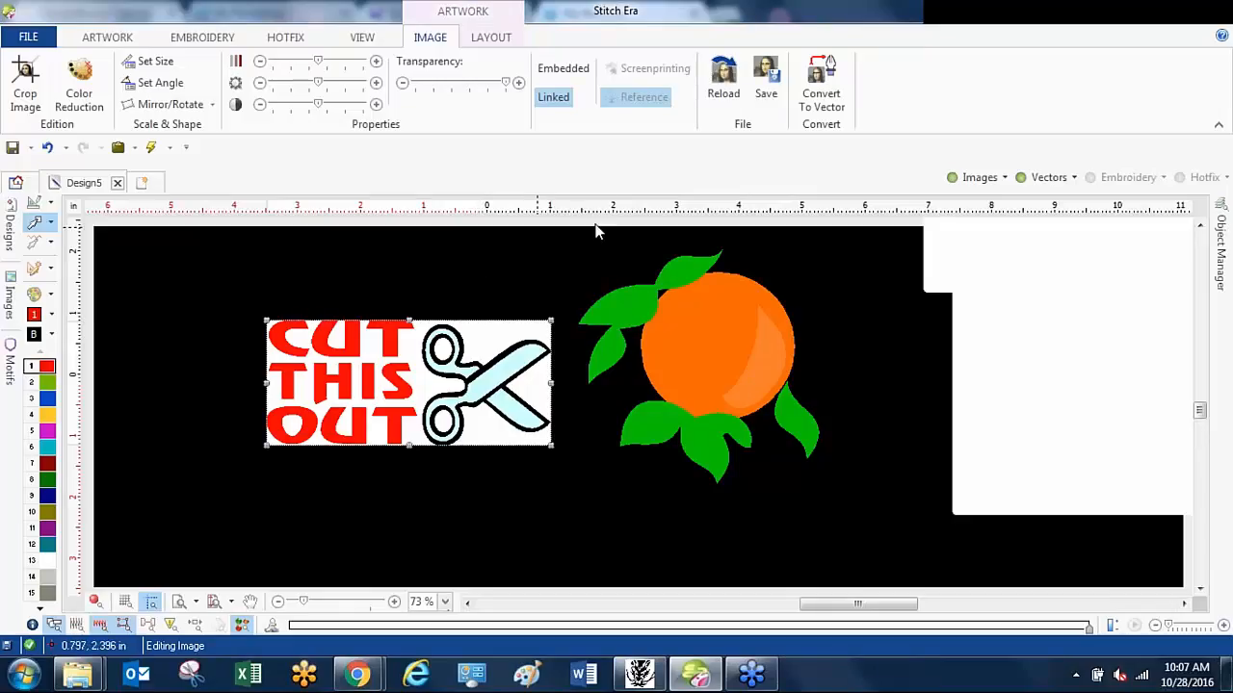
{"action": "left_click_drag", "start_coordinate": [569, 238], "coordinate": [857, 493]}
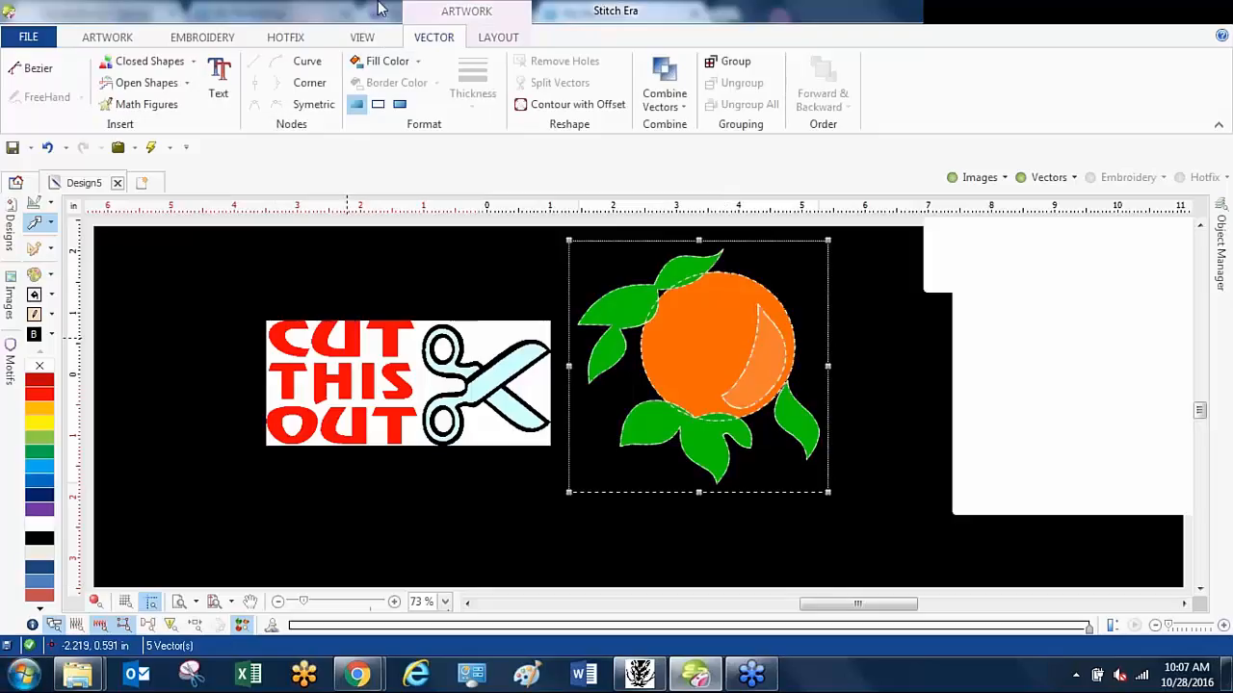
{"action": "left_click", "coordinate": [277, 271]}
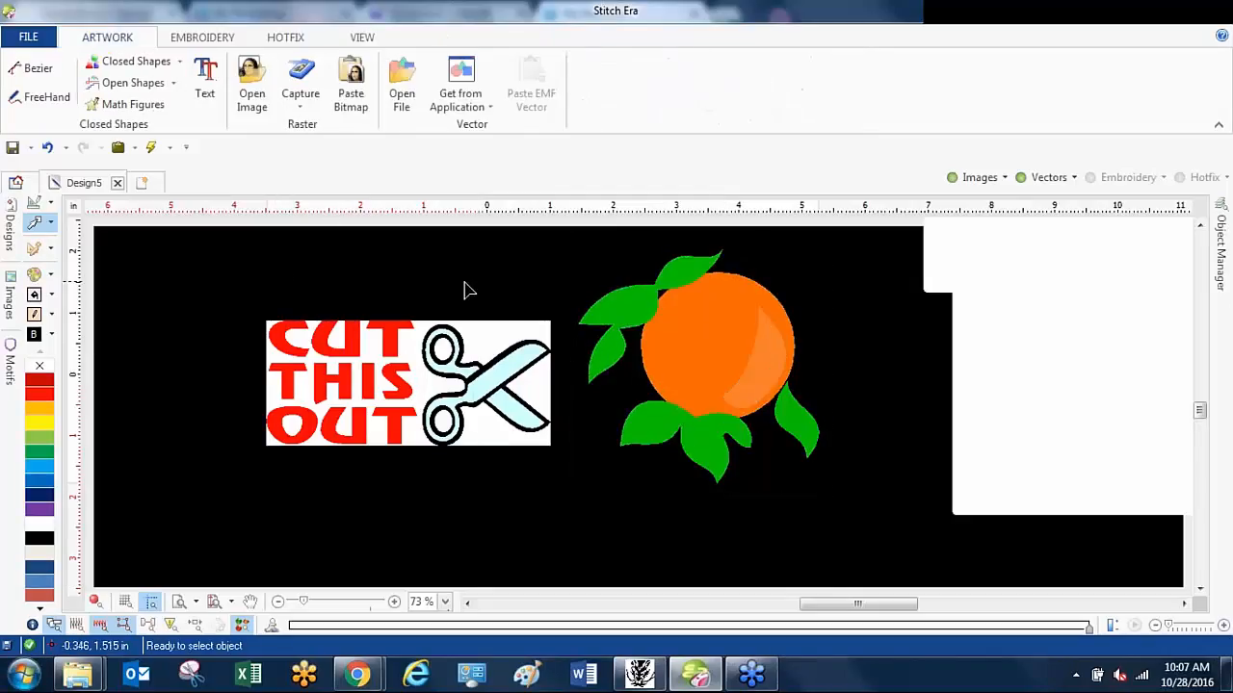
Enlarge the "Cut This Out" image by stretching its upper, lower and left edges outward.
{"action": "left_click", "coordinate": [431, 378]}
{"action": "left_click_drag", "start_coordinate": [408, 318], "coordinate": [411, 294]}
{"action": "left_click_drag", "start_coordinate": [410, 445], "coordinate": [411, 464]}
{"action": "left_click_drag", "start_coordinate": [266, 379], "coordinate": [219, 379]}
Recolour the fruit's round body yellow-orange and its crescent highlight bright red.
{"action": "left_click", "coordinate": [665, 339]}
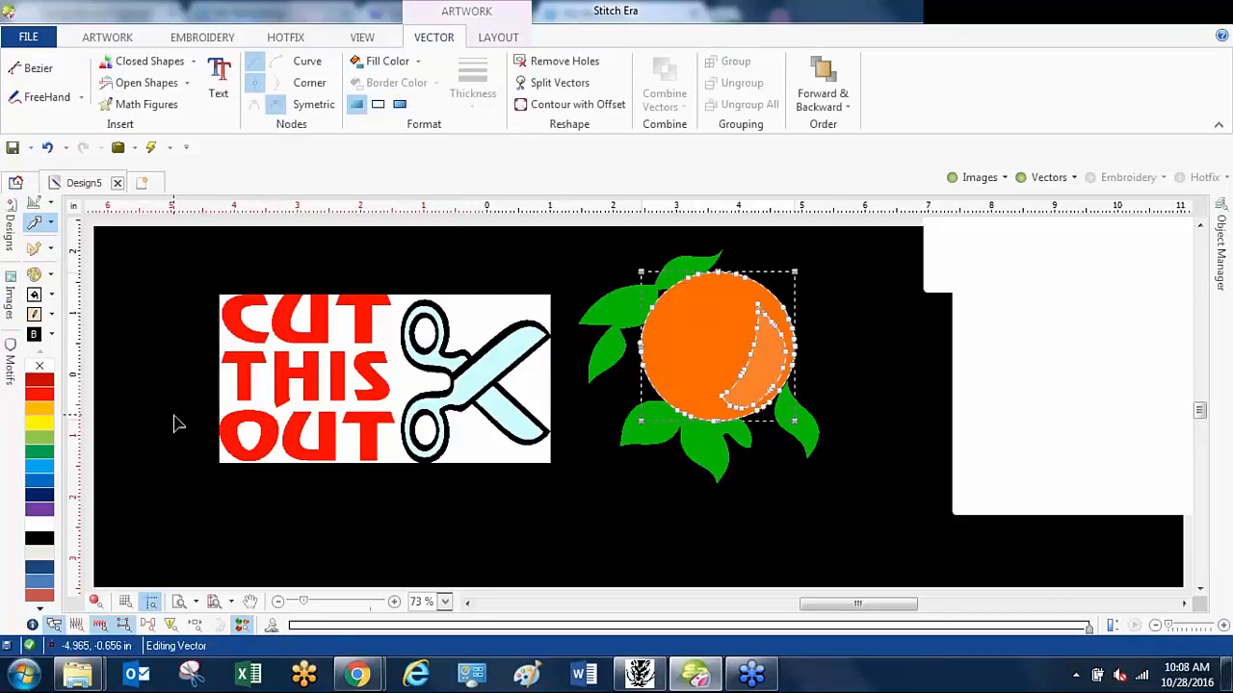
{"action": "left_click", "coordinate": [43, 410]}
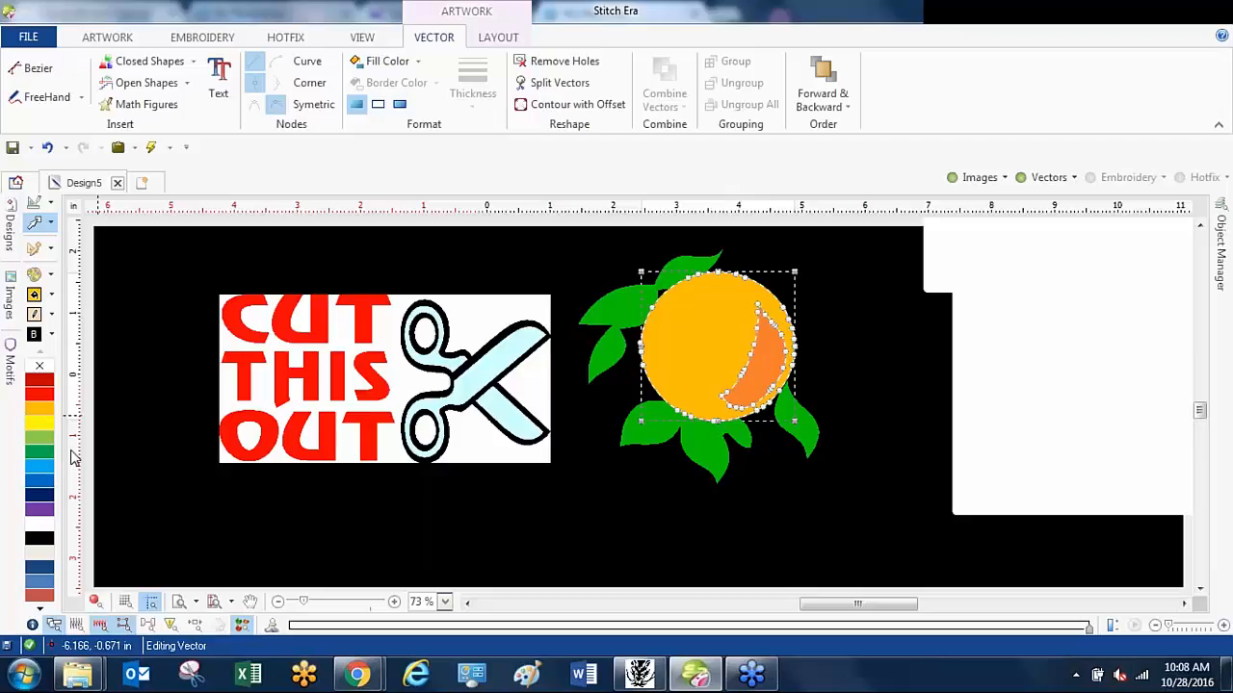
{"action": "left_click", "coordinate": [776, 369]}
{"action": "left_click", "coordinate": [44, 395]}
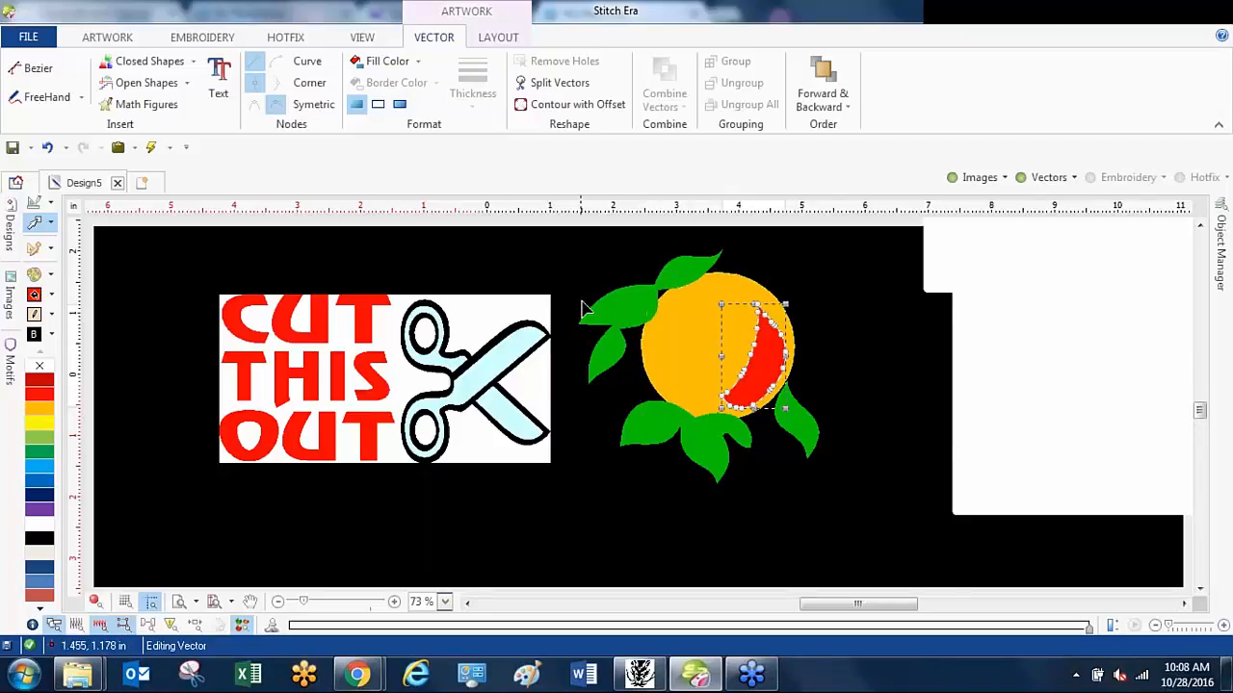
Split the upper-left leaf cluster with a cut line between its top leaf and the larger leaf.
{"action": "scroll", "coordinate": [647, 317], "scroll_direction": "up", "scroll_amount": 3}
{"action": "scroll", "coordinate": [649, 319], "scroll_direction": "down", "scroll_amount": 3}
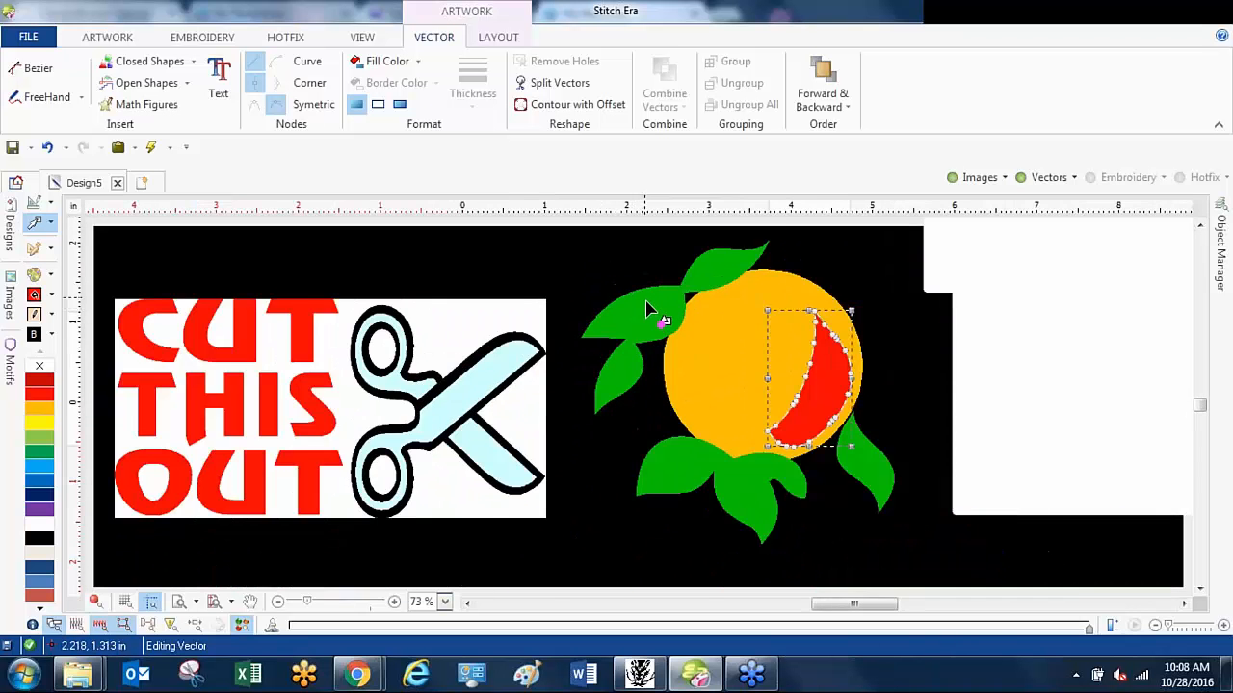
{"action": "scroll", "coordinate": [647, 309], "scroll_direction": "up", "scroll_amount": 3}
{"action": "left_click", "coordinate": [661, 316]}
{"action": "scroll", "coordinate": [739, 302], "scroll_direction": "down", "scroll_amount": 1}
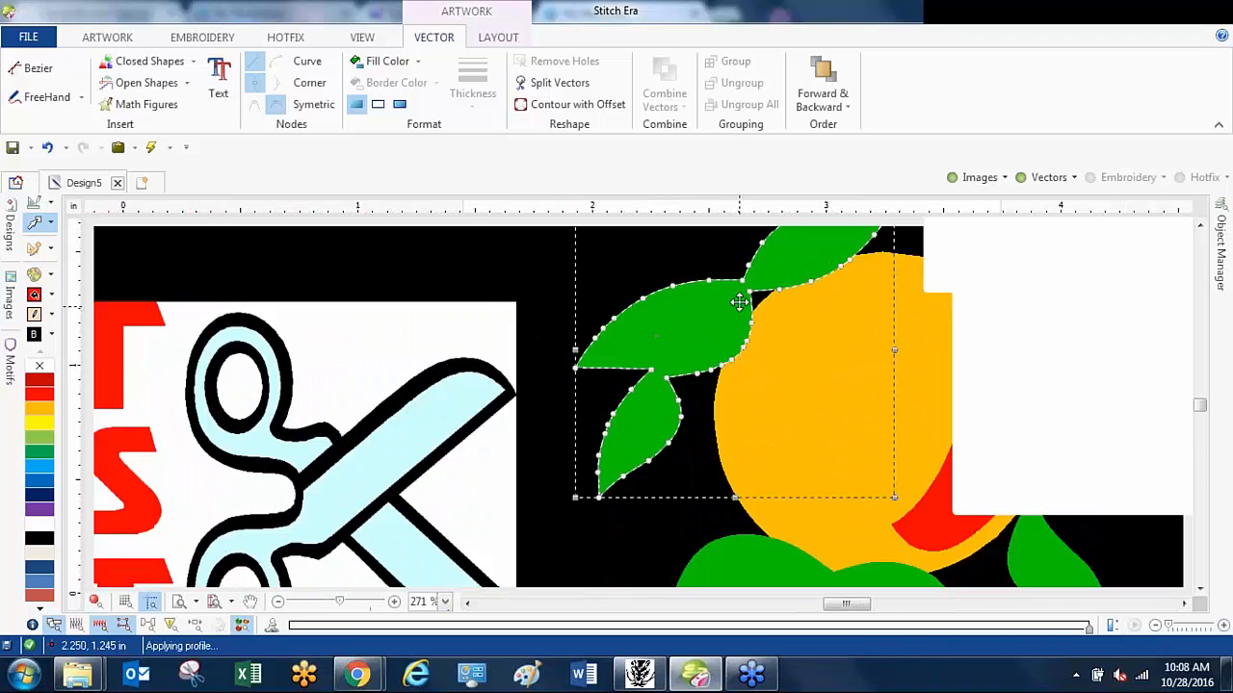
{"action": "scroll", "coordinate": [739, 303], "scroll_direction": "down", "scroll_amount": 2}
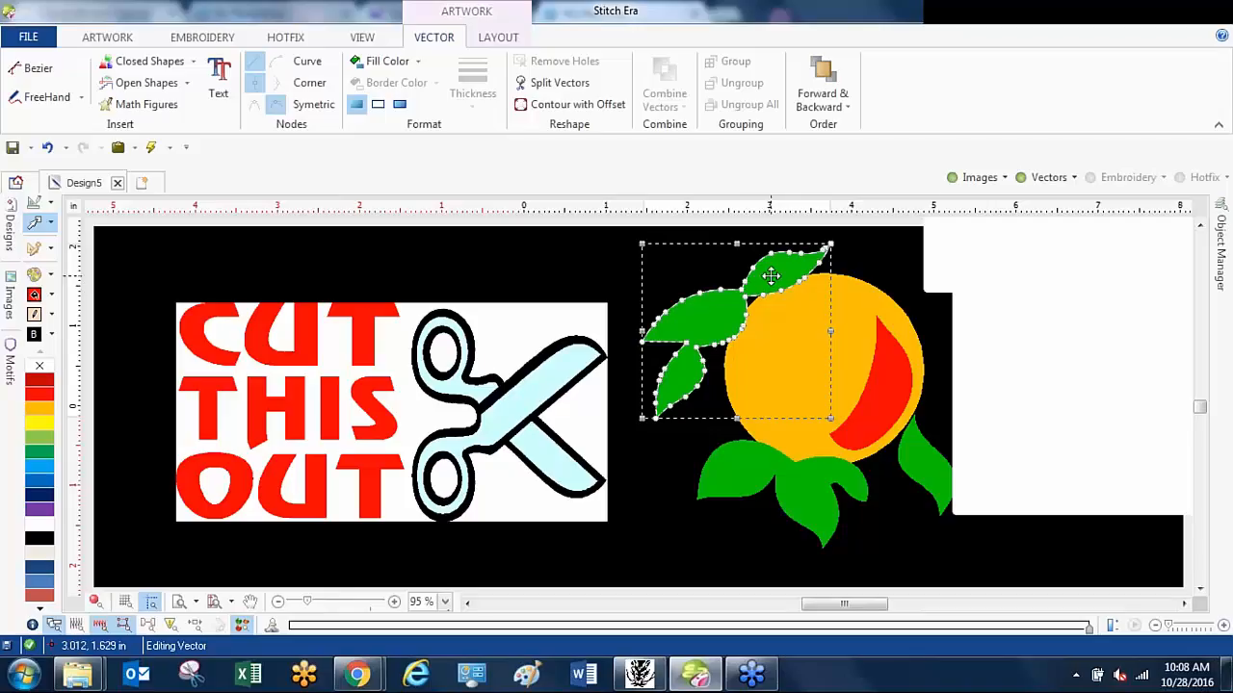
{"action": "left_click", "coordinate": [565, 86]}
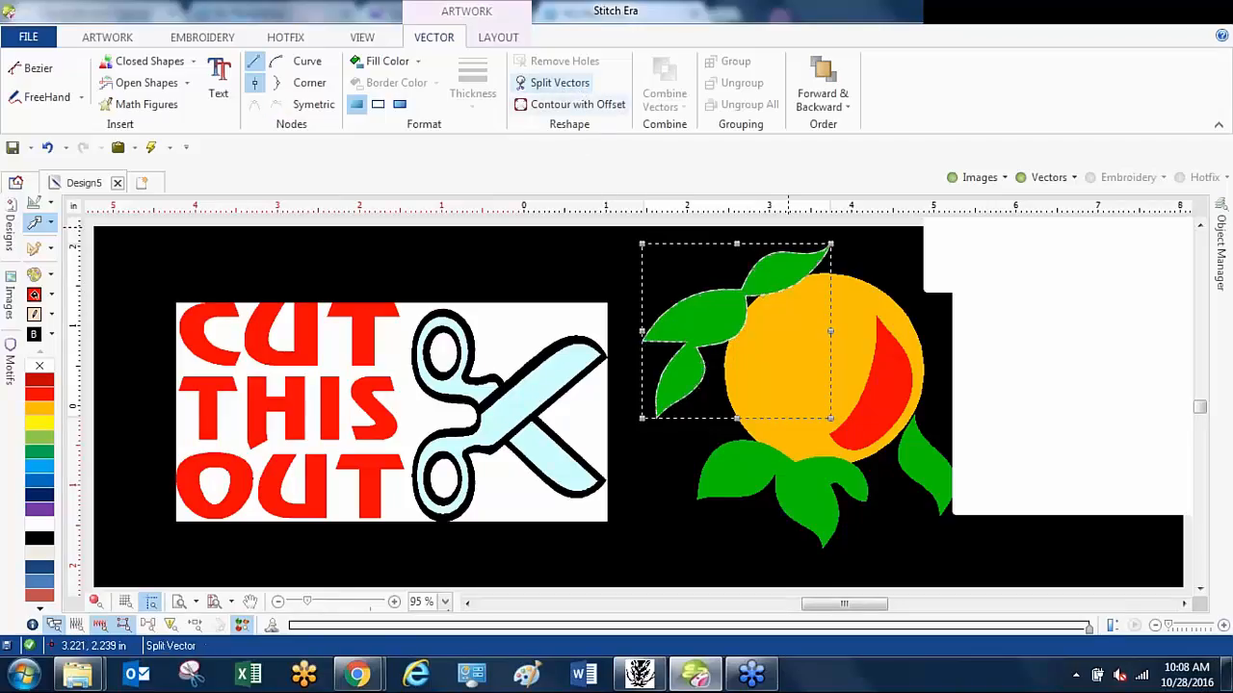
{"action": "left_click", "coordinate": [726, 268]}
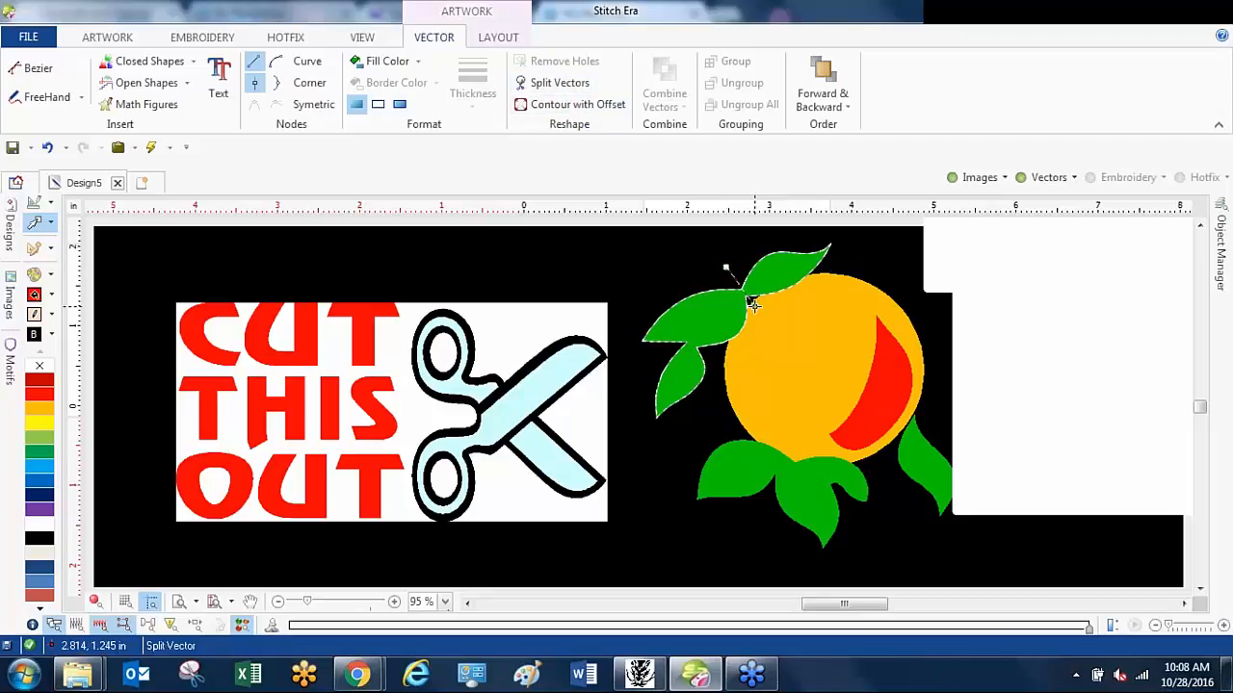
{"action": "left_click", "coordinate": [756, 310]}
{"action": "right_click", "coordinate": [753, 358]}
Move the separated top leaf to the upper right edge of the fruit.
{"action": "left_click", "coordinate": [780, 277]}
{"action": "left_click_drag", "start_coordinate": [792, 277], "coordinate": [949, 314]}
{"action": "left_click", "coordinate": [959, 380]}
{"action": "left_click", "coordinate": [943, 323]}
{"action": "left_click", "coordinate": [948, 356]}
Send the moved leaf to the back of the stacking order, behind the fruit.
{"action": "scroll", "coordinate": [949, 354], "scroll_direction": "down", "scroll_amount": 1}
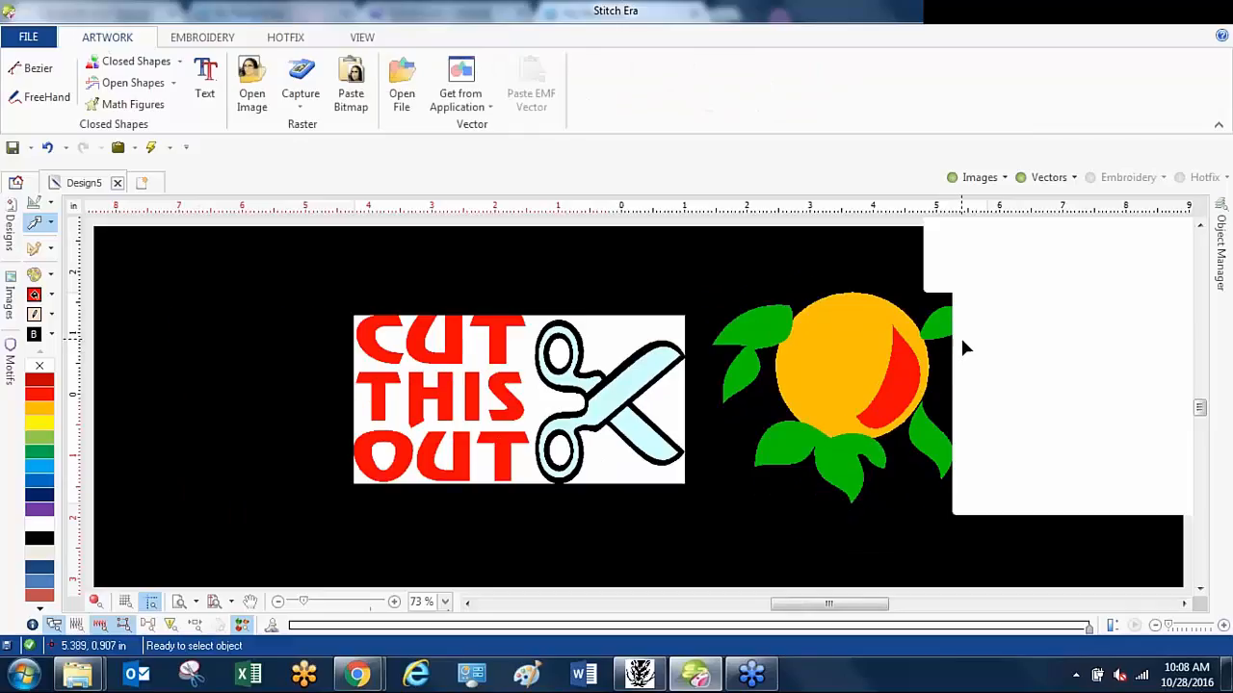
{"action": "scroll", "coordinate": [963, 333], "scroll_direction": "up", "scroll_amount": 4}
{"action": "scroll", "coordinate": [963, 335], "scroll_direction": "up", "scroll_amount": 1}
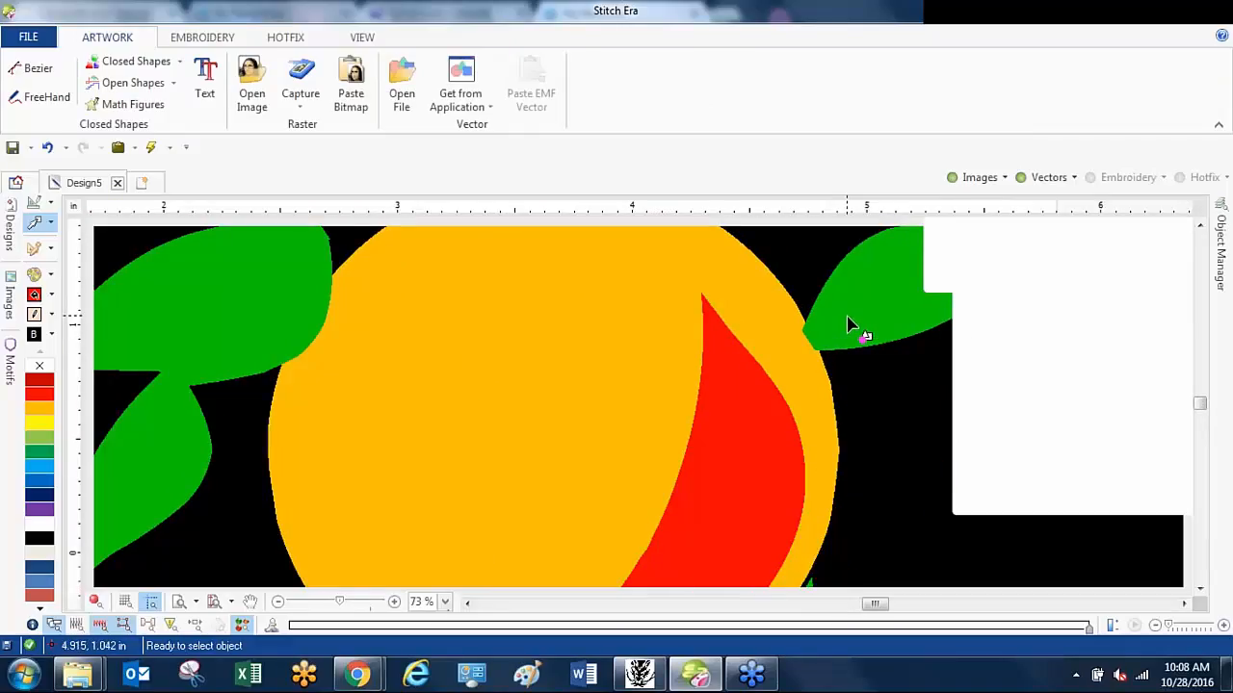
{"action": "left_click", "coordinate": [781, 320]}
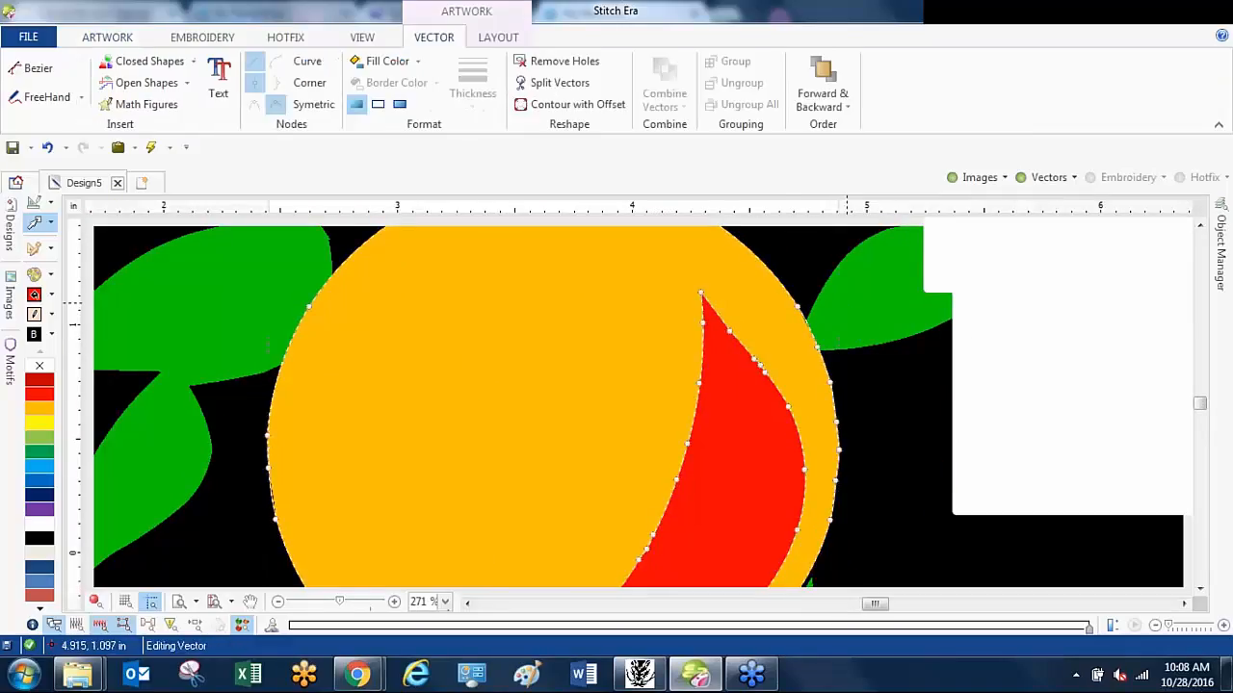
{"action": "left_click", "coordinate": [851, 305]}
{"action": "right_click", "coordinate": [852, 303]}
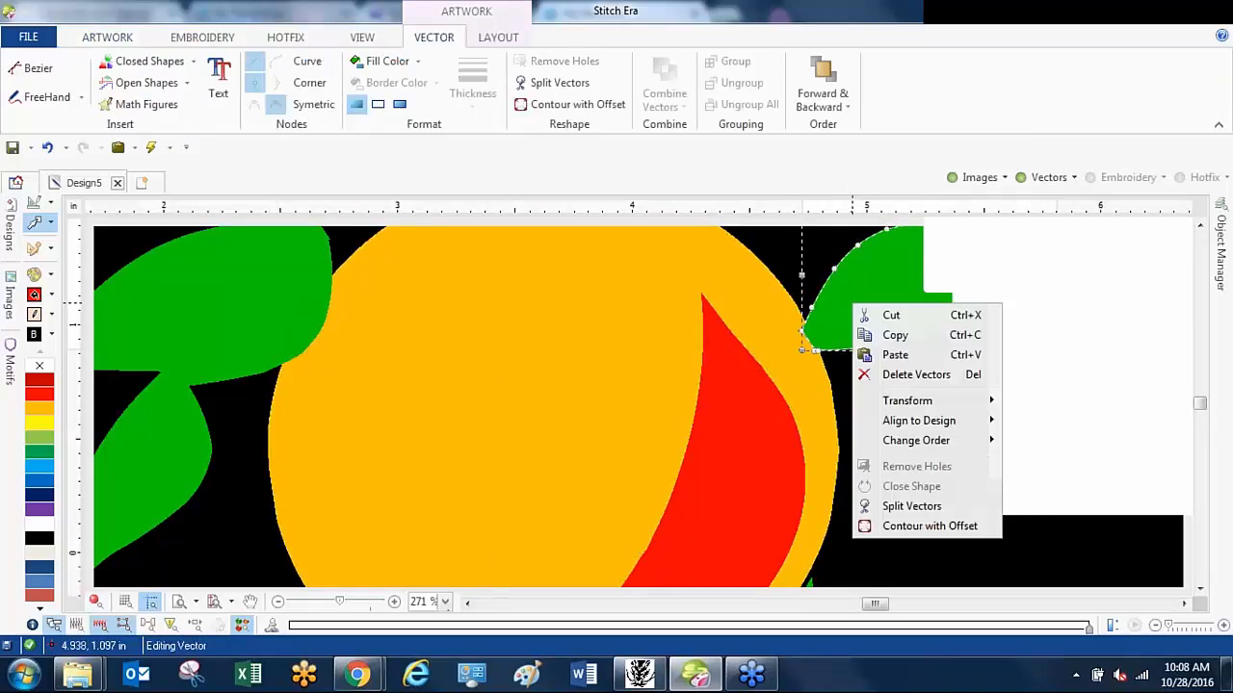
{"action": "mouse_move", "coordinate": [931, 445]}
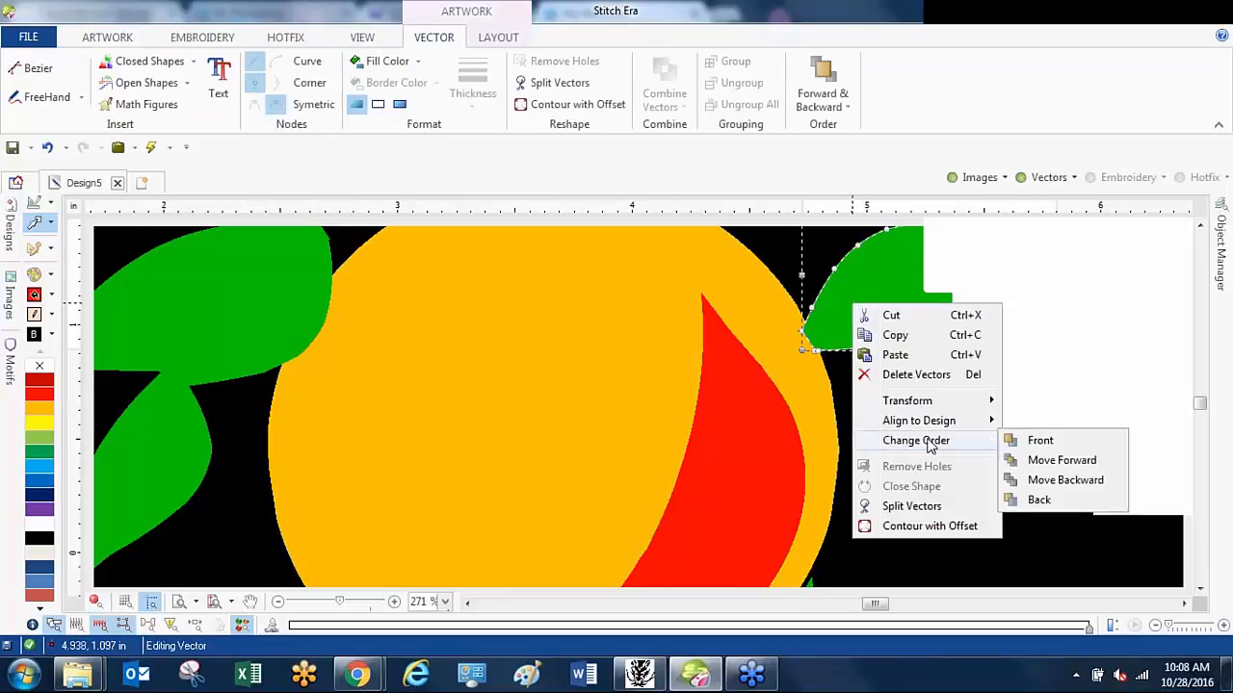
{"action": "left_click", "coordinate": [1040, 500]}
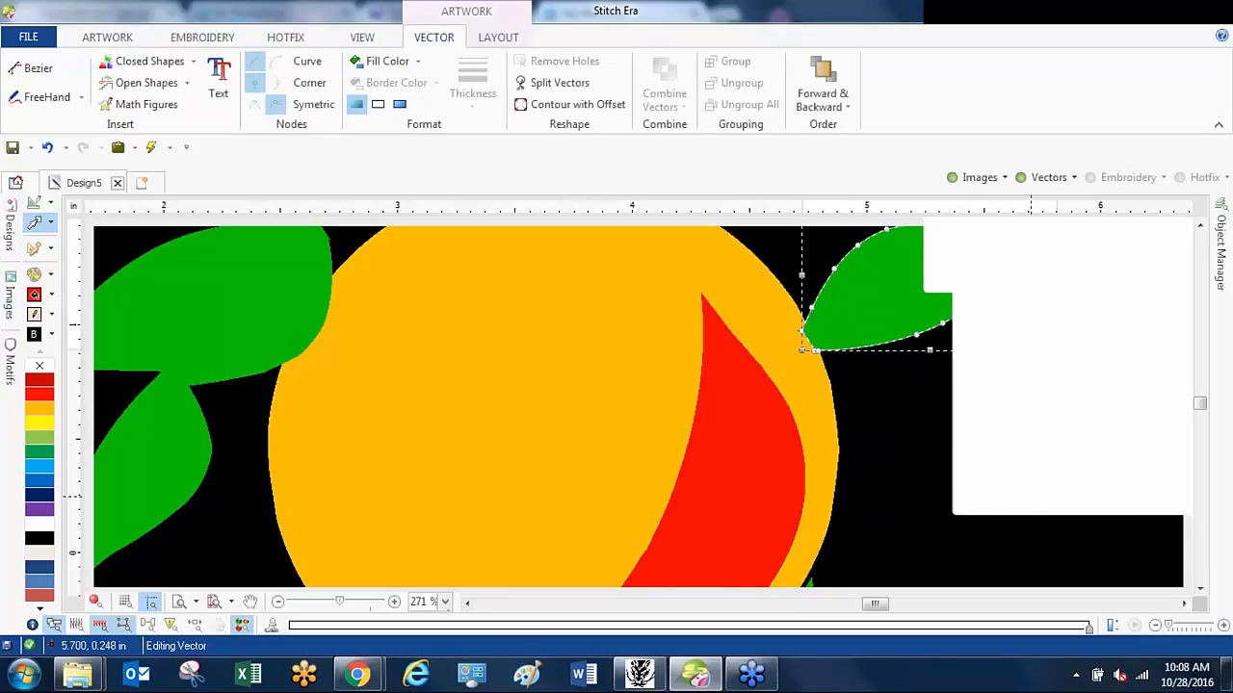
{"action": "left_click", "coordinate": [880, 427]}
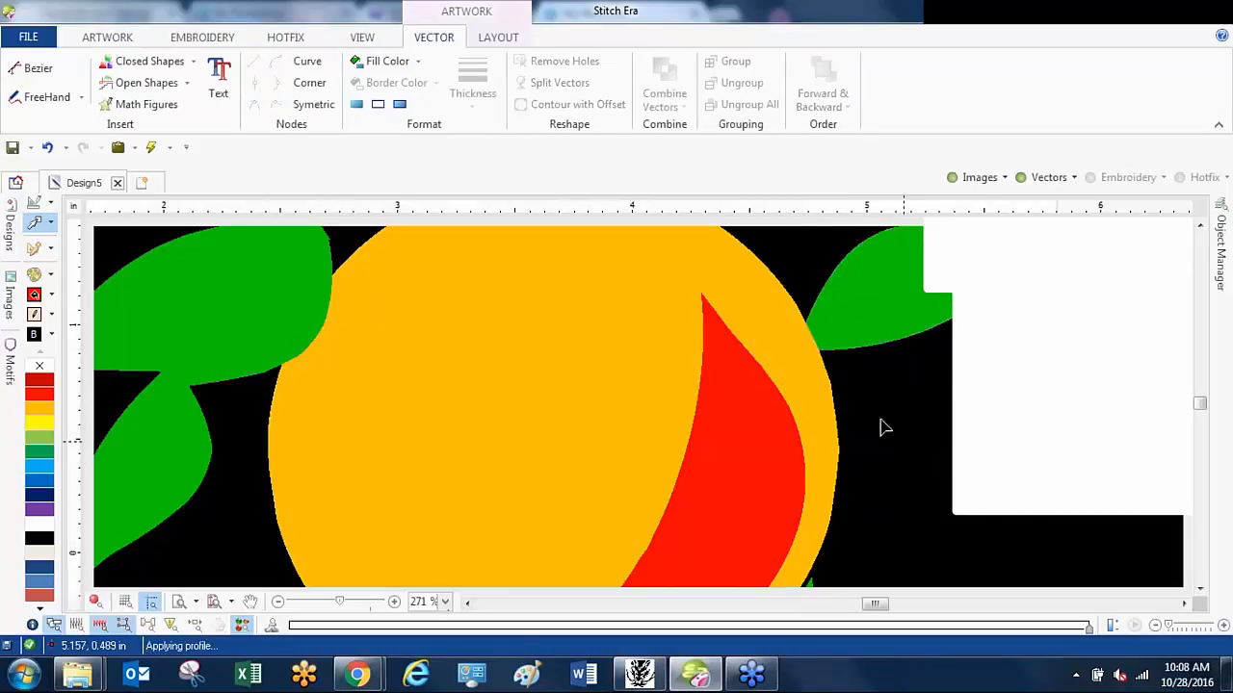
{"action": "left_click", "coordinate": [834, 329]}
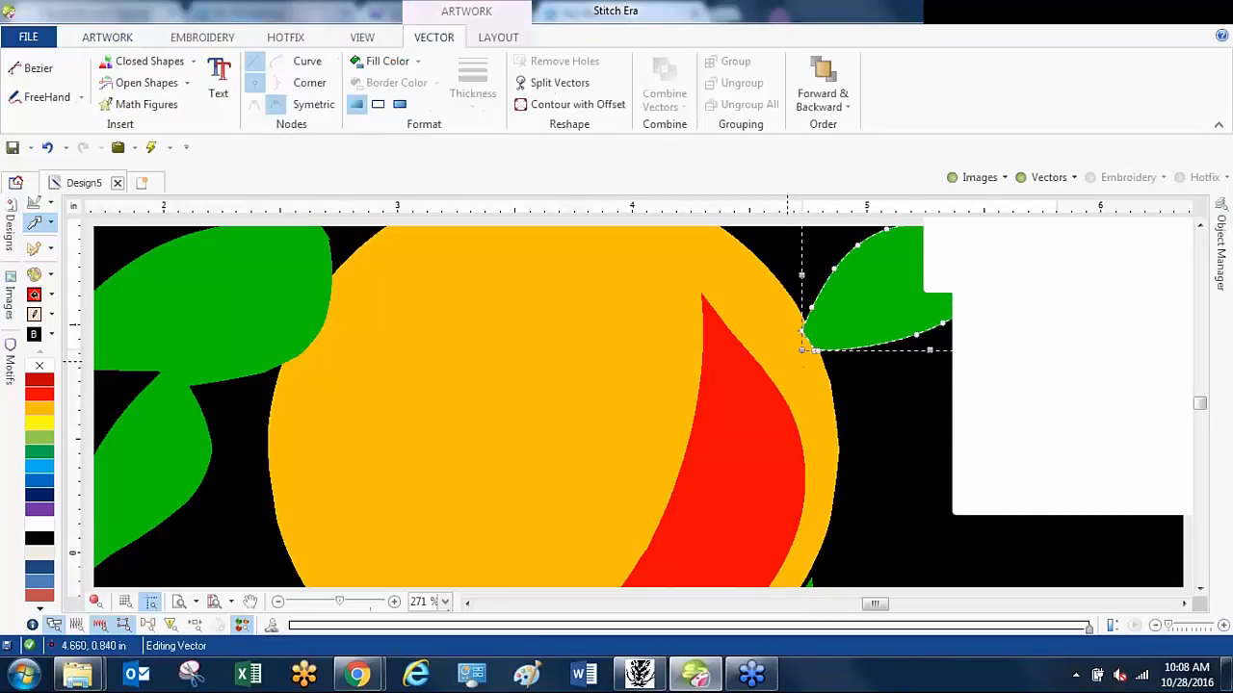
{"action": "left_click", "coordinate": [859, 389]}
{"action": "scroll", "coordinate": [859, 388], "scroll_direction": "down", "scroll_amount": 5}
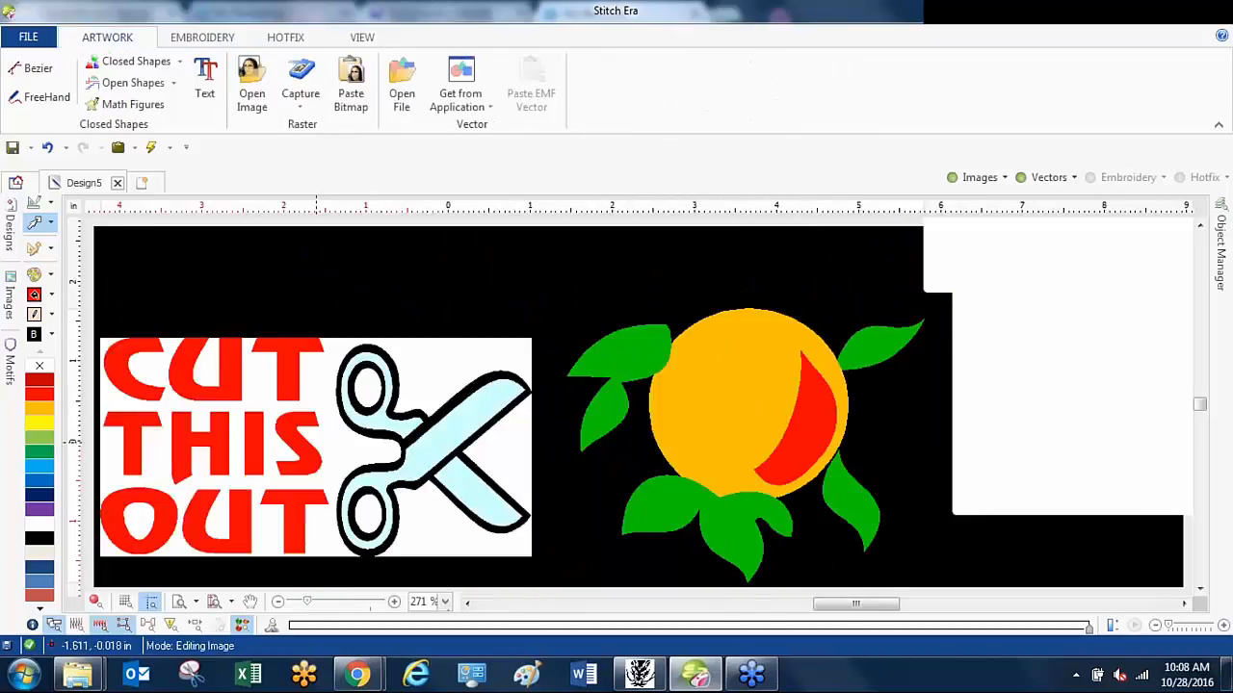
Delete all the fruit and leaf vector shapes beside the scissors image.
{"action": "left_click", "coordinate": [320, 437]}
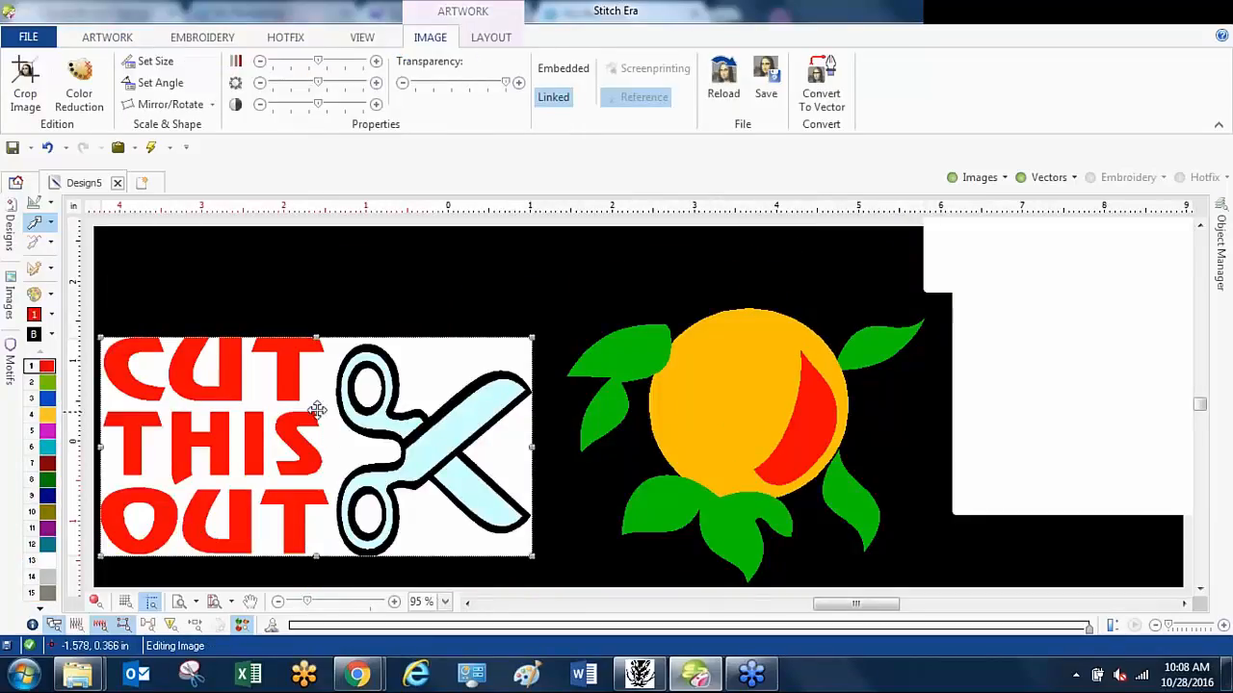
{"action": "scroll", "coordinate": [317, 414], "scroll_direction": "down", "scroll_amount": 1}
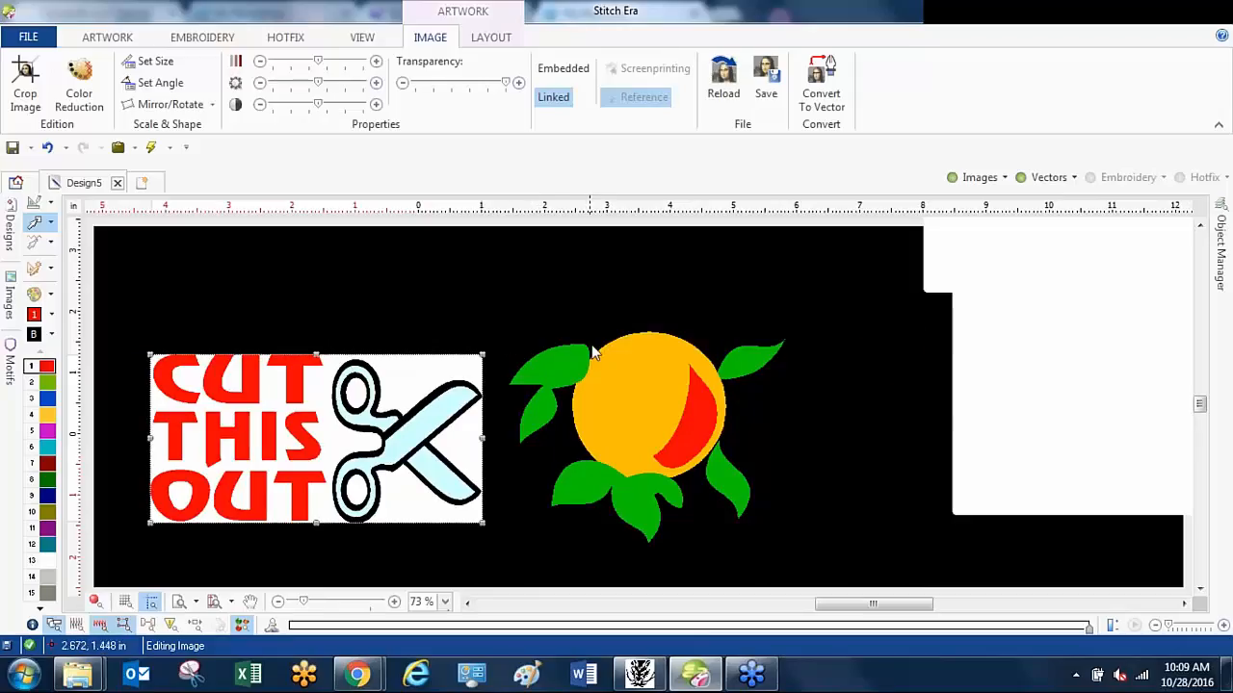
{"action": "left_click_drag", "start_coordinate": [500, 307], "coordinate": [857, 567]}
{"action": "key", "text": "Delete"}
Move the CUT THIS OUT scissors image into the area the fruit occupied.
{"action": "left_click", "coordinate": [410, 443]}
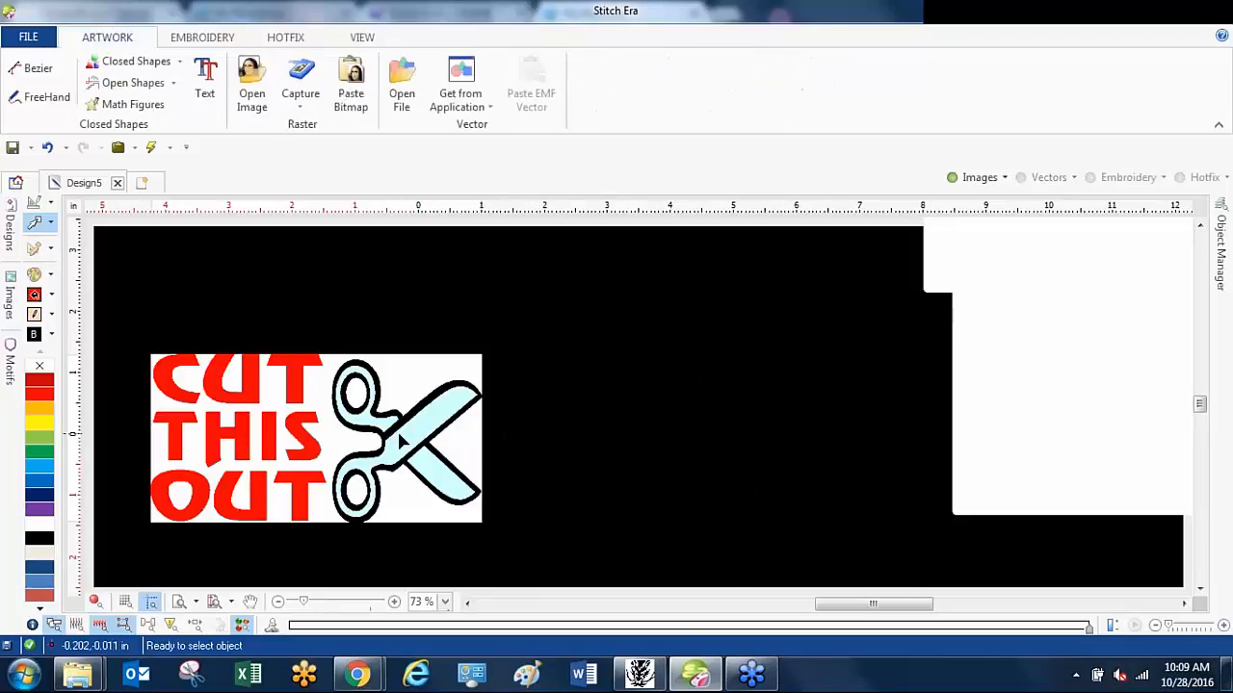
{"action": "left_click_drag", "start_coordinate": [310, 429], "coordinate": [546, 383]}
{"action": "left_click", "coordinate": [735, 396]}
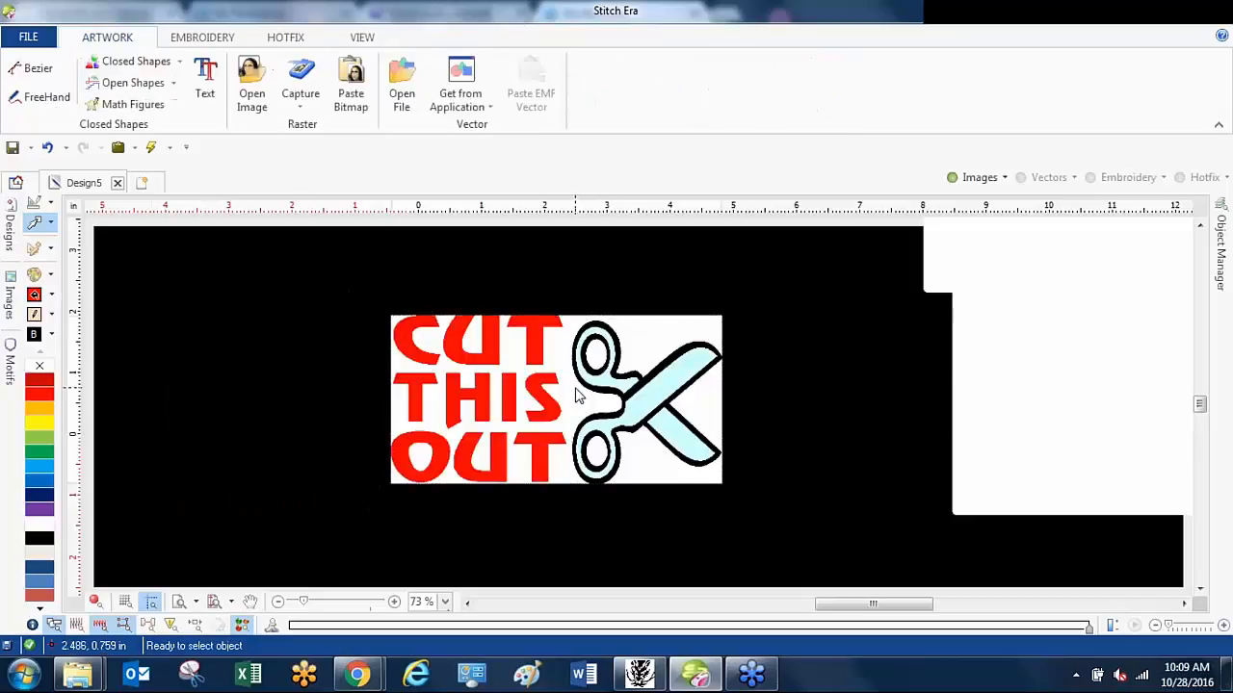
Check the scissors image's layout properties and examine the edges of the red letter U in CUT up close.
{"action": "left_click", "coordinate": [574, 368]}
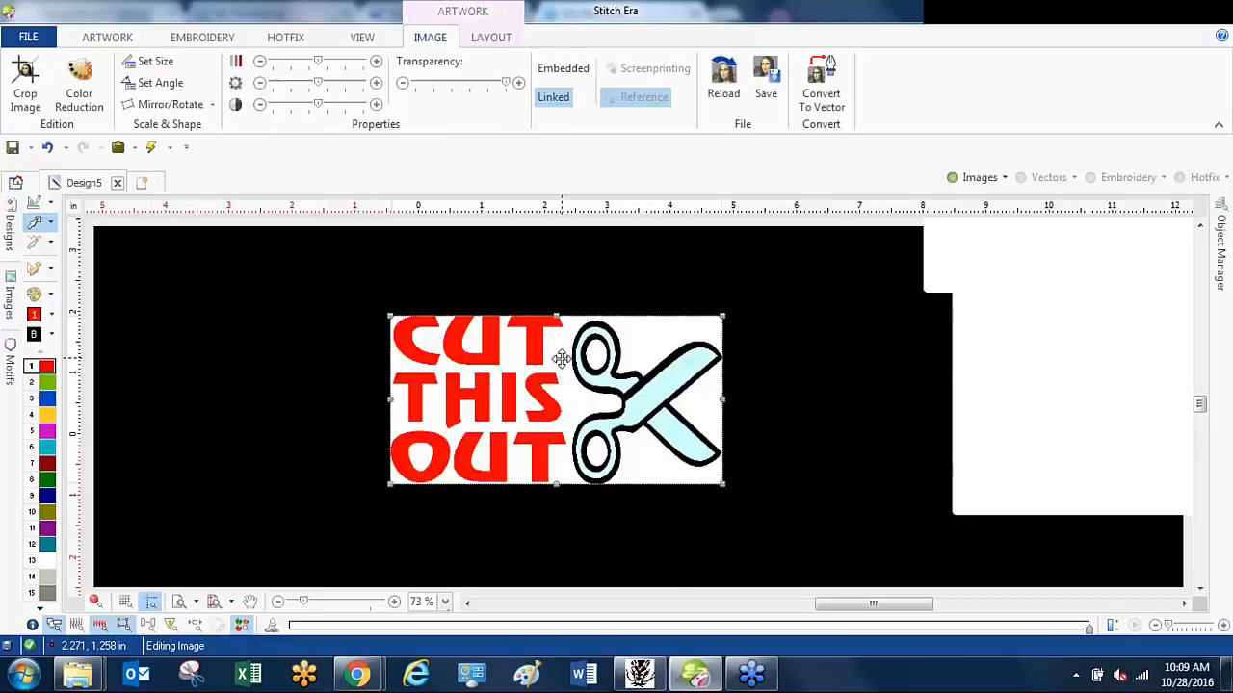
{"action": "left_click", "coordinate": [491, 39]}
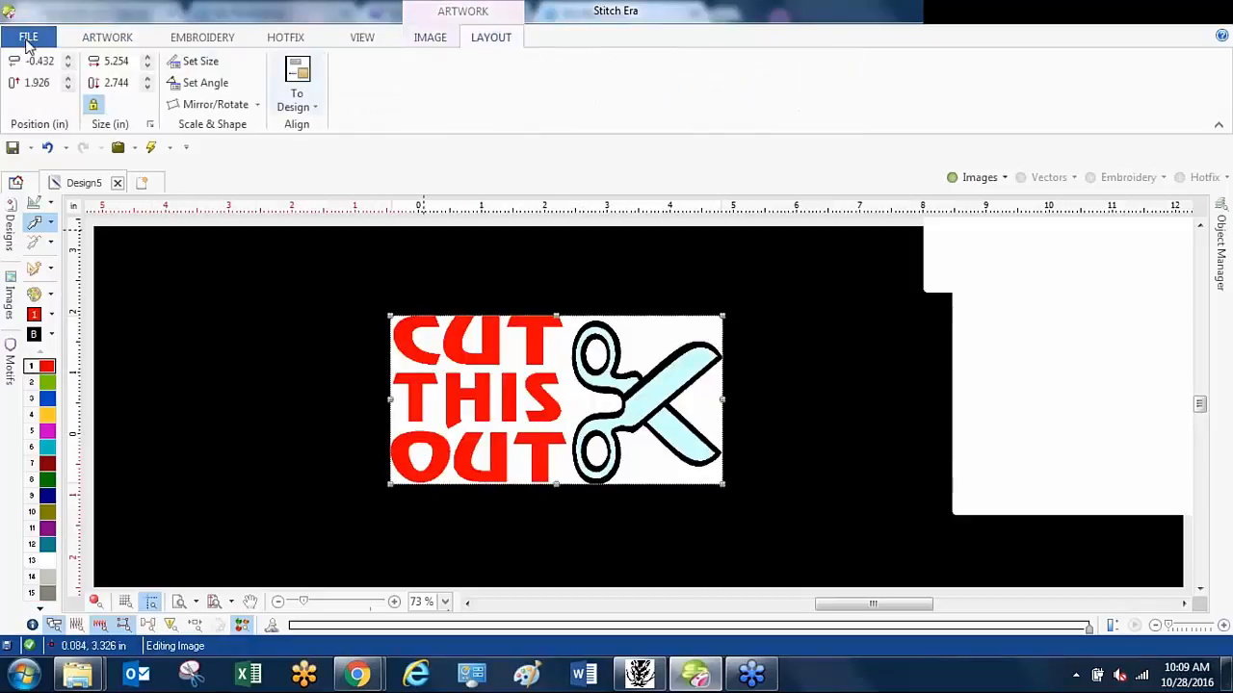
{"action": "left_click", "coordinate": [235, 290]}
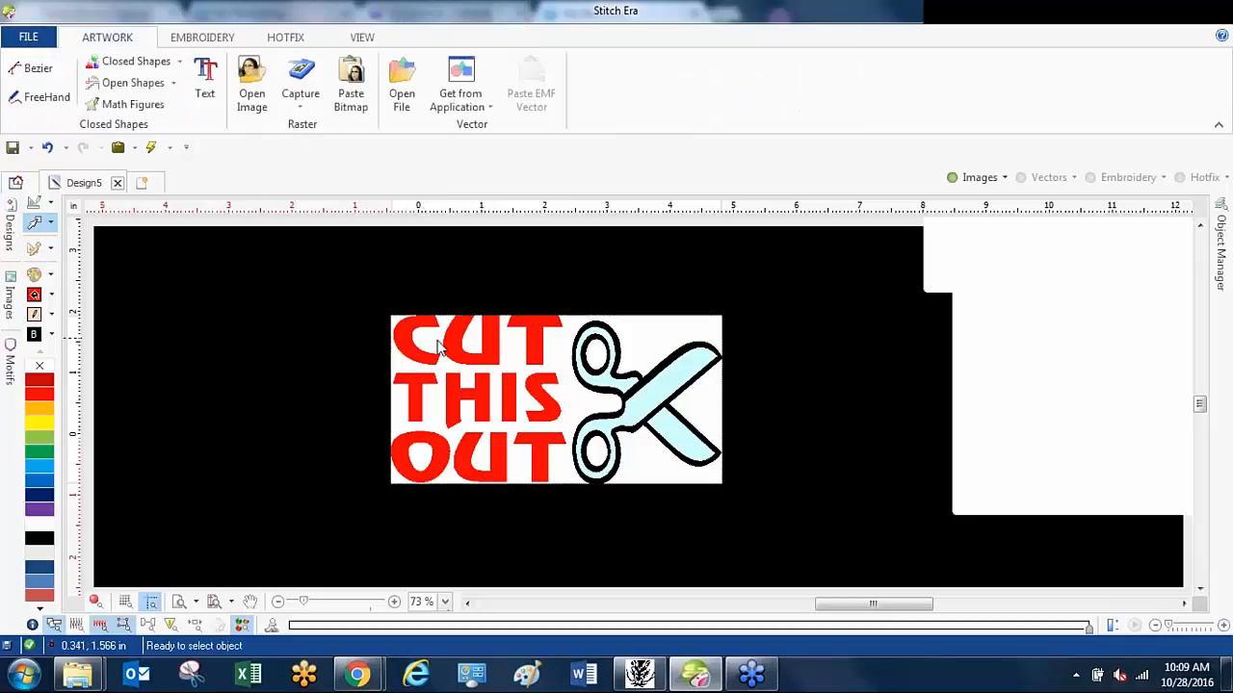
{"action": "scroll", "coordinate": [443, 347], "scroll_direction": "up", "scroll_amount": 2}
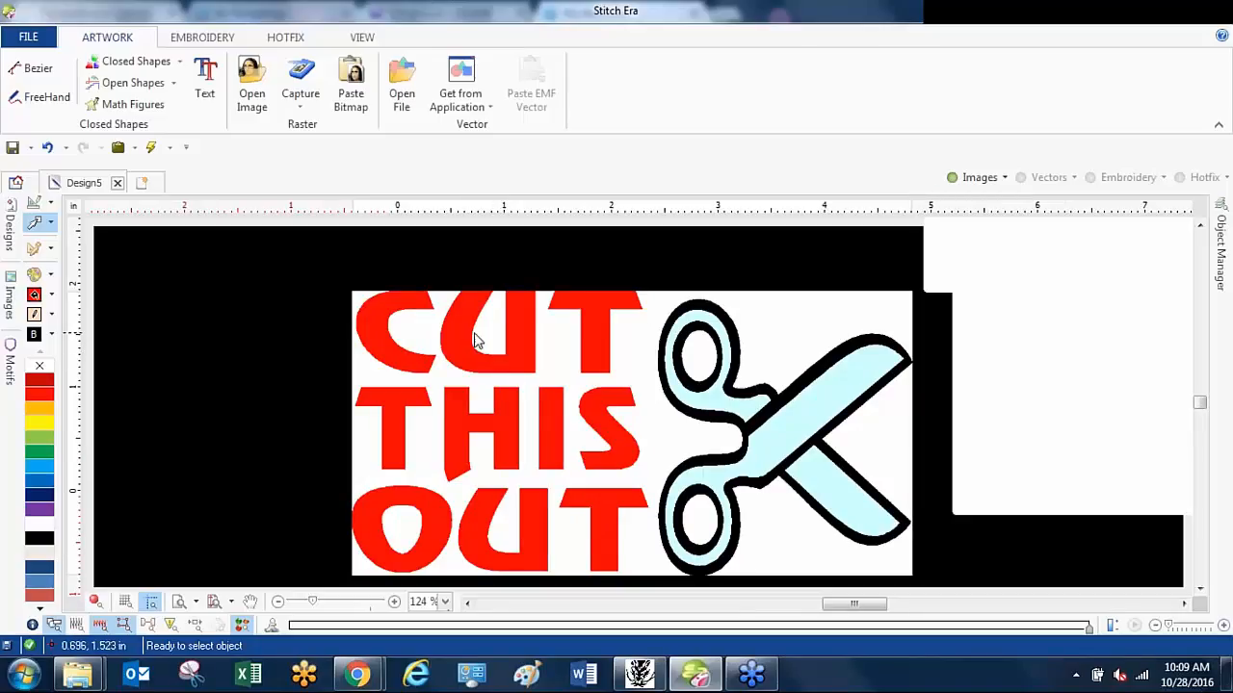
{"action": "scroll", "coordinate": [478, 344], "scroll_direction": "up", "scroll_amount": 6}
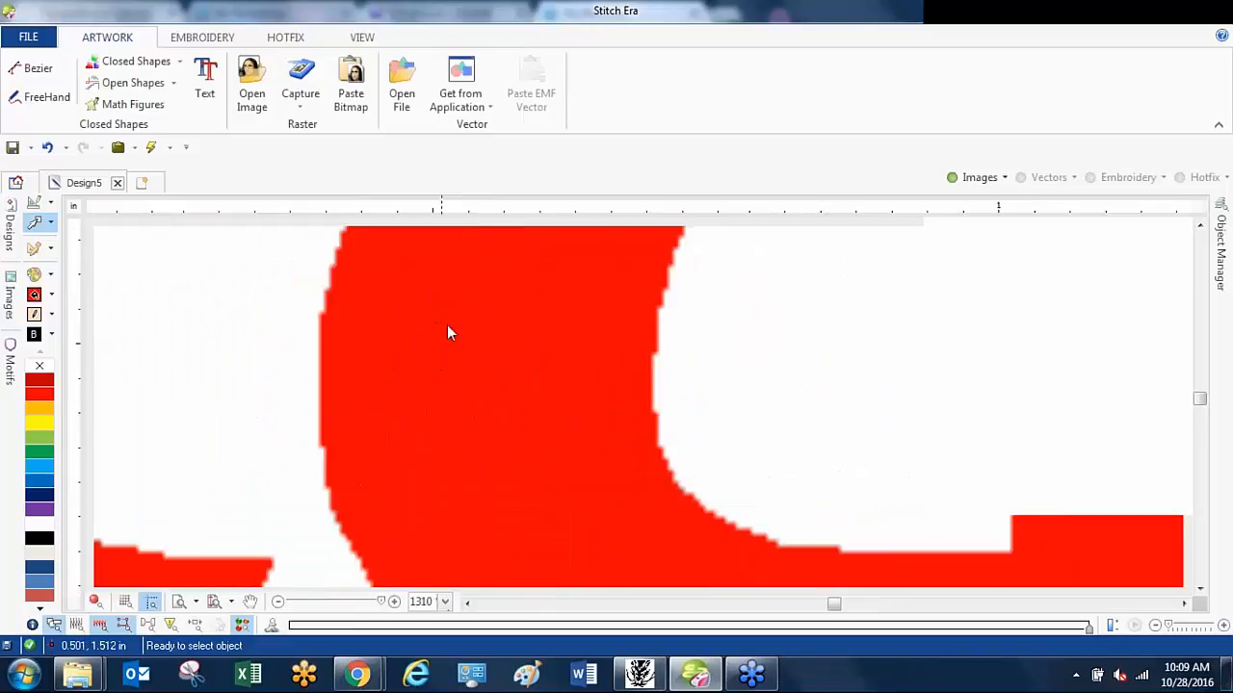
{"action": "scroll", "coordinate": [449, 325], "scroll_direction": "down", "scroll_amount": 1}
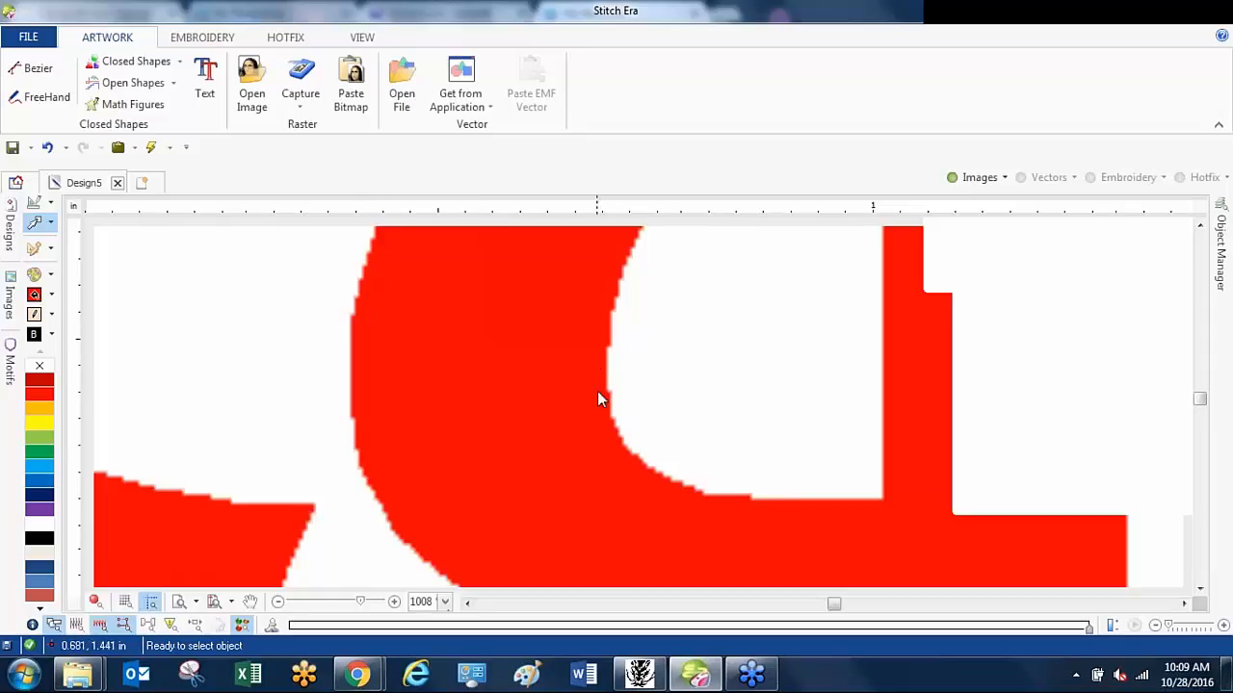
{"action": "scroll", "coordinate": [597, 395], "scroll_direction": "down", "scroll_amount": 3}
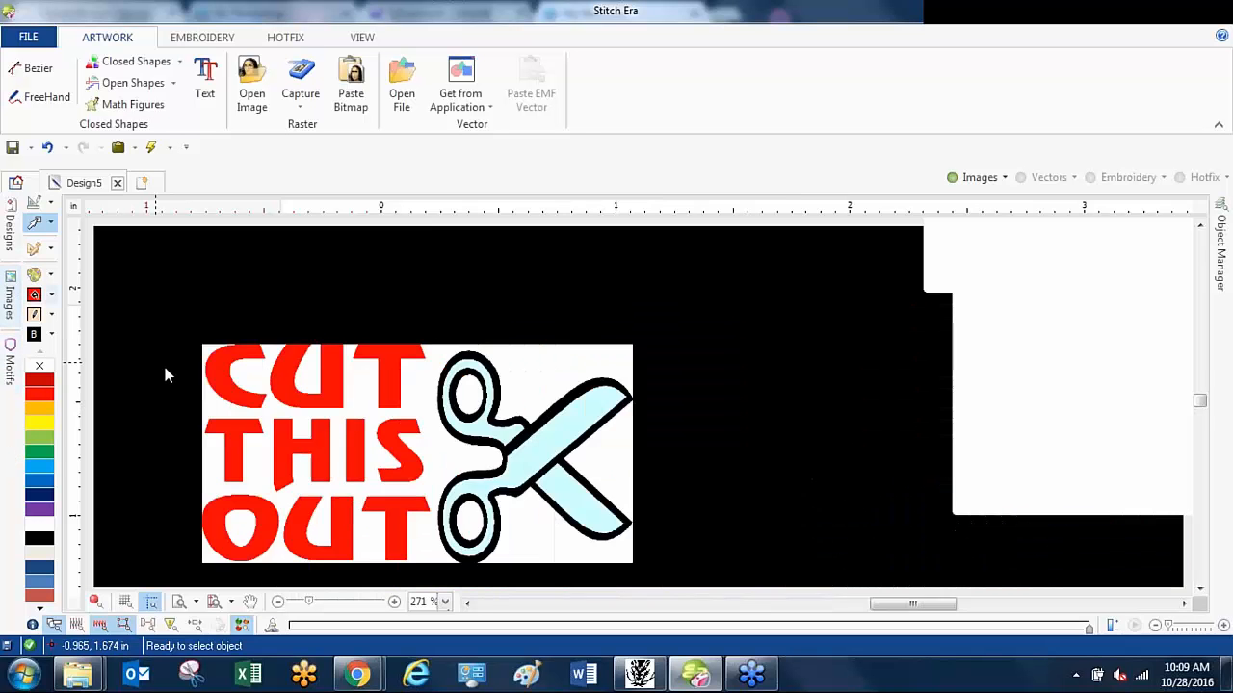
Create a new blank design and open google.com in Chrome.
{"action": "key", "text": "ctrl+n"}
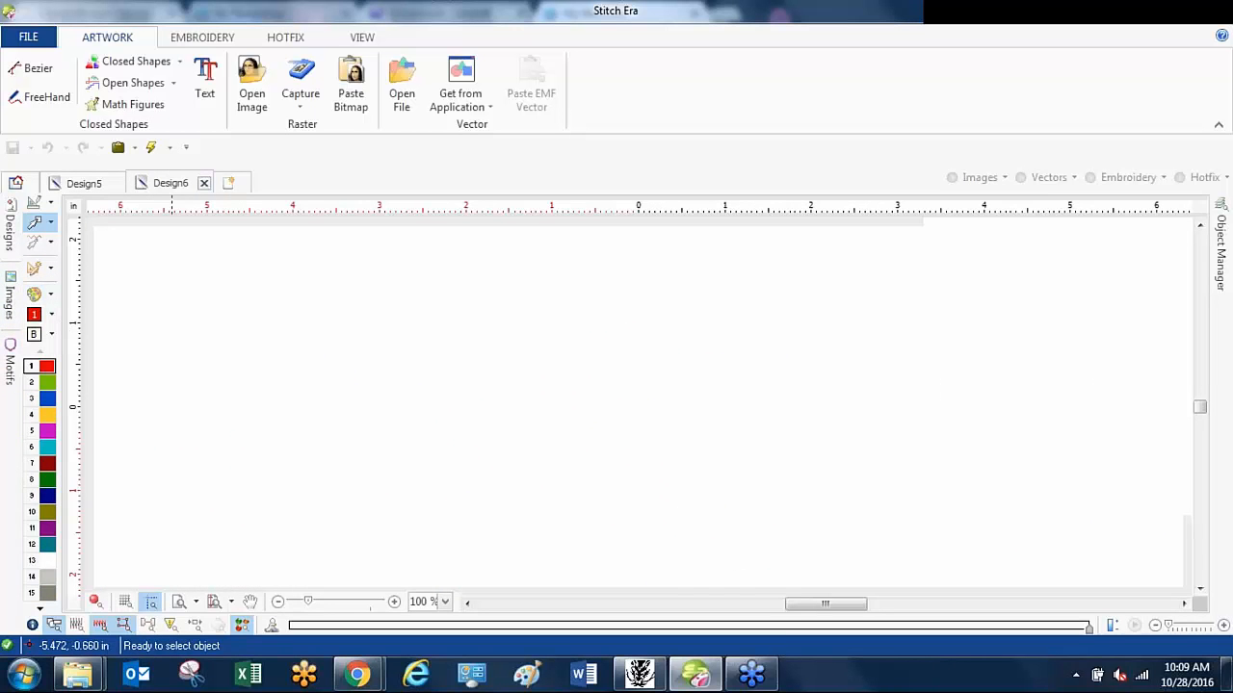
{"action": "mouse_move", "coordinate": [358, 673]}
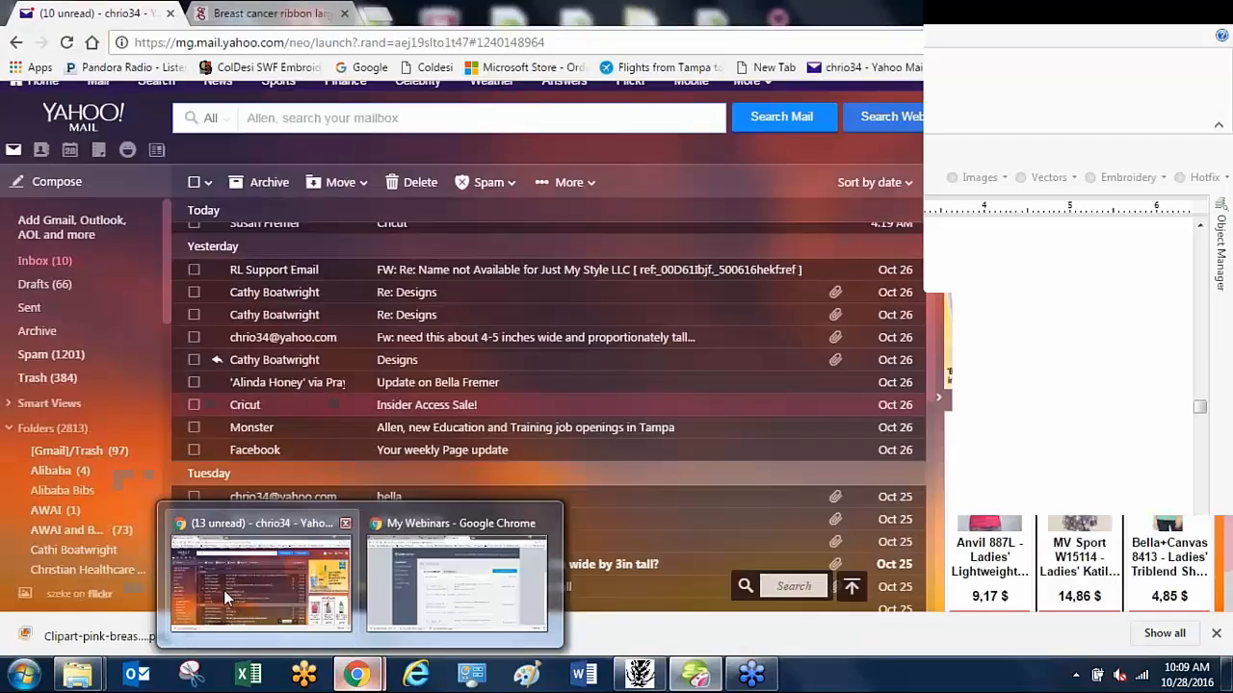
{"action": "left_click", "coordinate": [224, 591]}
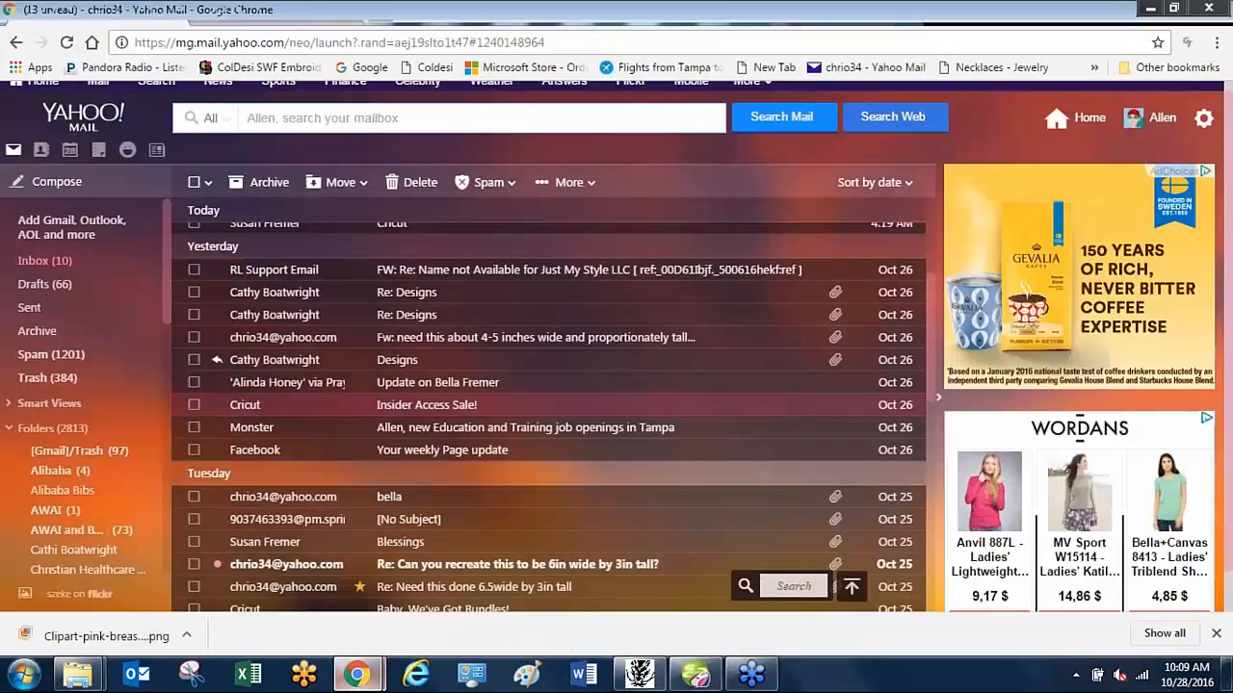
{"action": "left_click", "coordinate": [224, 590]}
{"action": "left_click", "coordinate": [197, 42]}
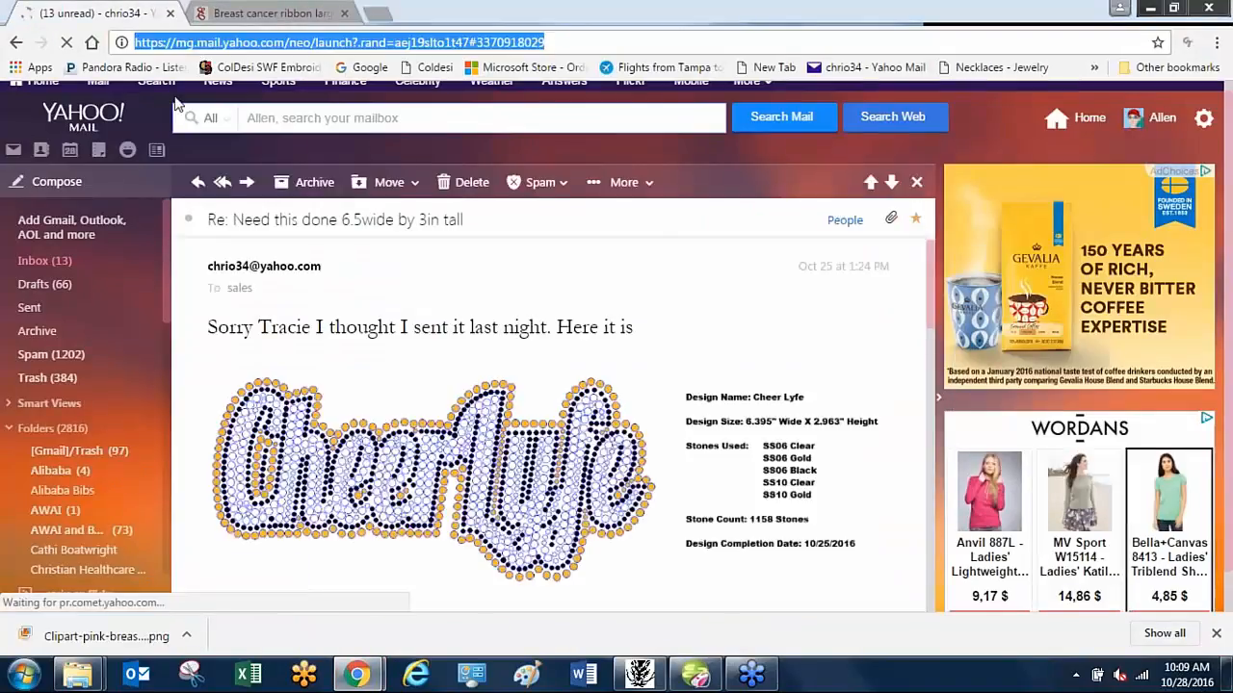
{"action": "type", "text": "google.com"}
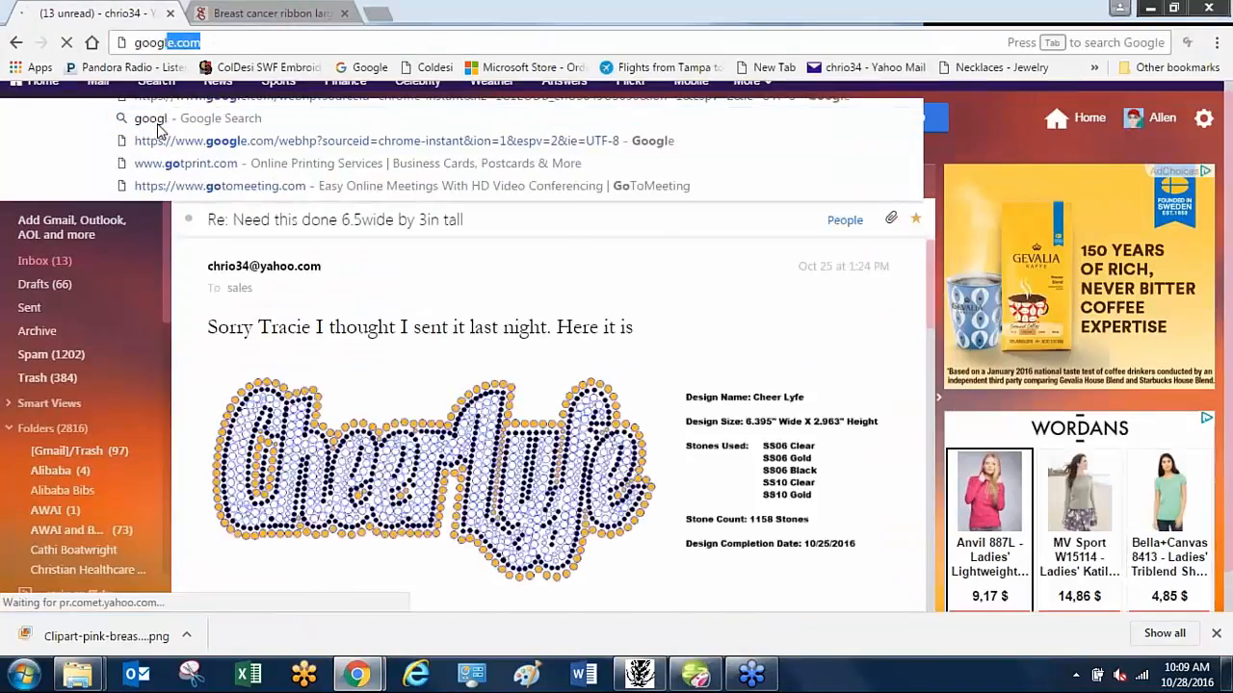
{"action": "key", "text": "Return"}
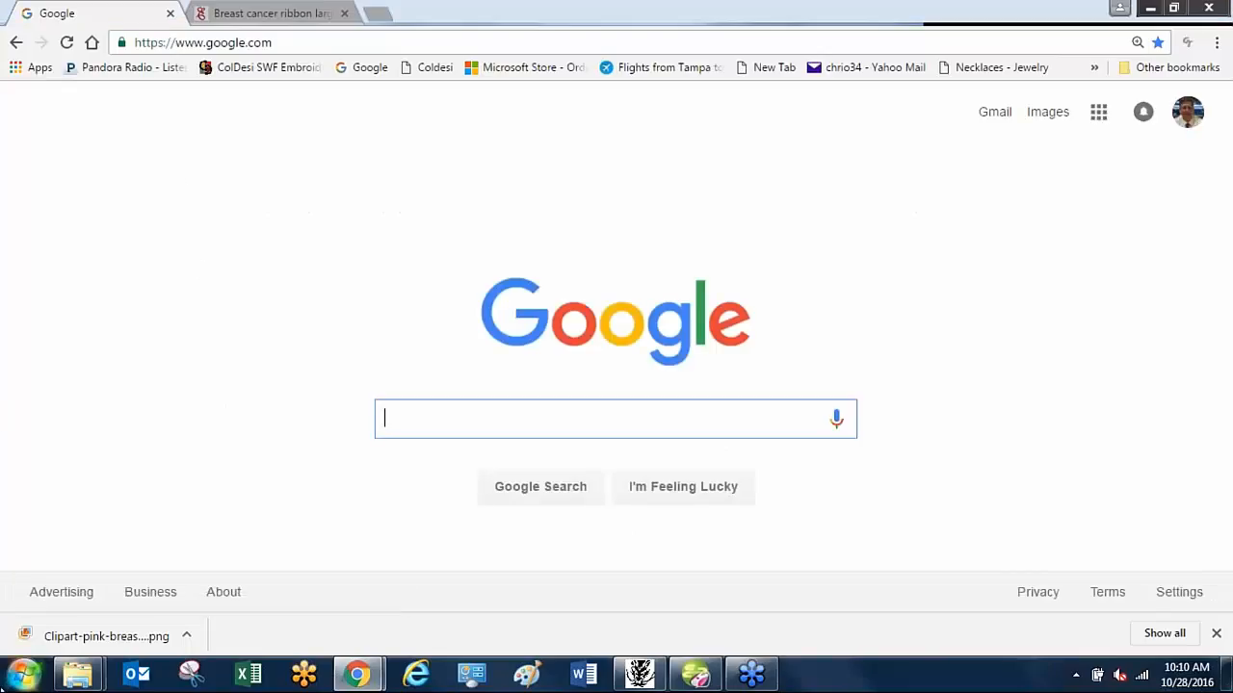
Search Google for "Heart Clip art" and show the image results.
{"action": "type", "text": "Heart"}
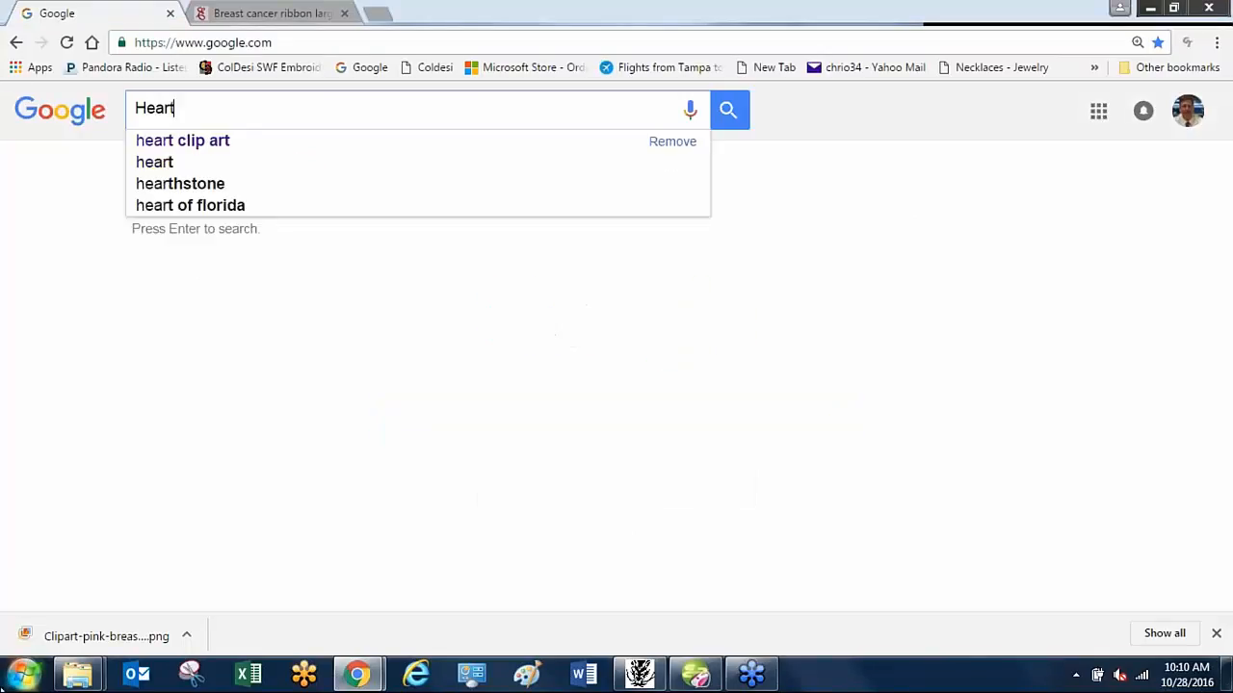
{"action": "type", "text": " Clip art"}
{"action": "key", "text": "Return"}
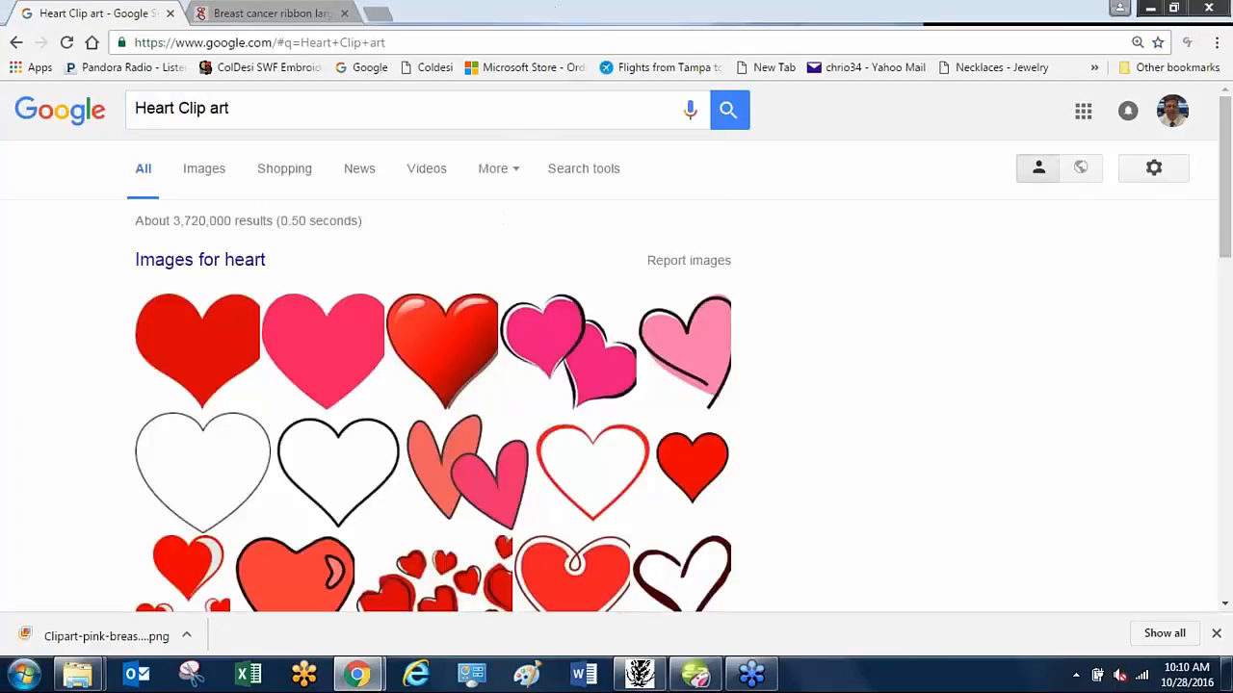
{"action": "left_click", "coordinate": [202, 169]}
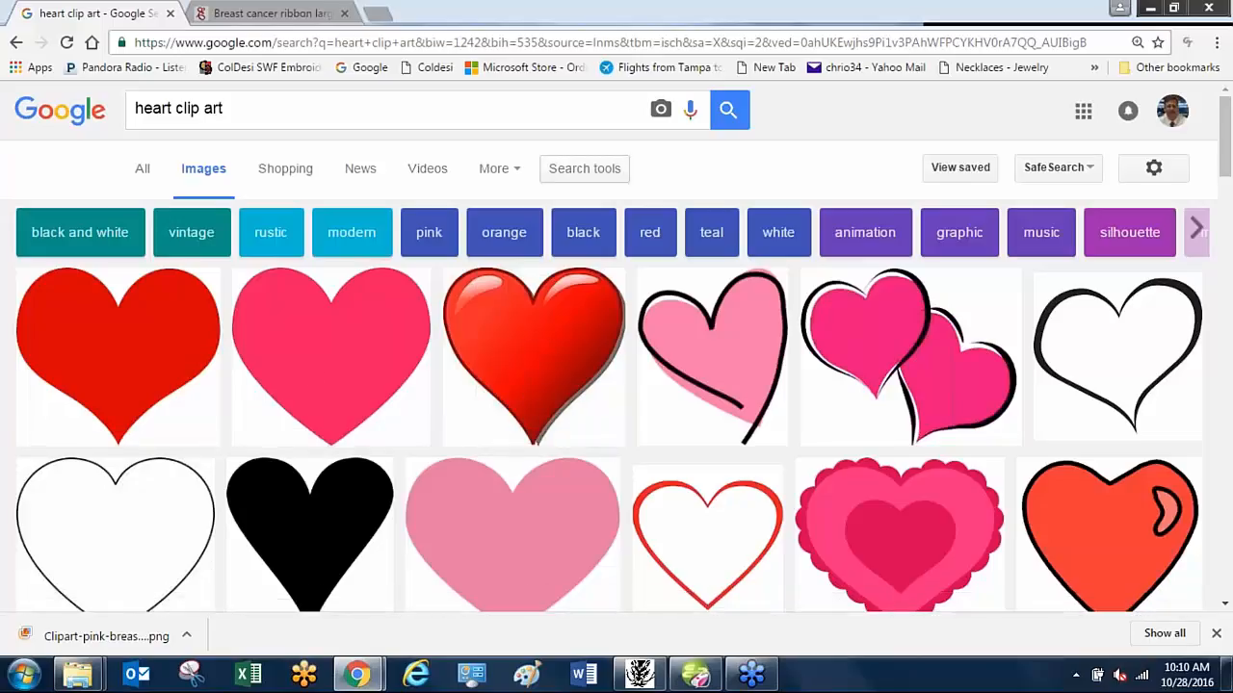
Look at the image size filter options, browse the hearts and preview the red heart with the looped dark-red outline.
{"action": "left_click", "coordinate": [557, 171]}
{"action": "left_click", "coordinate": [164, 228]}
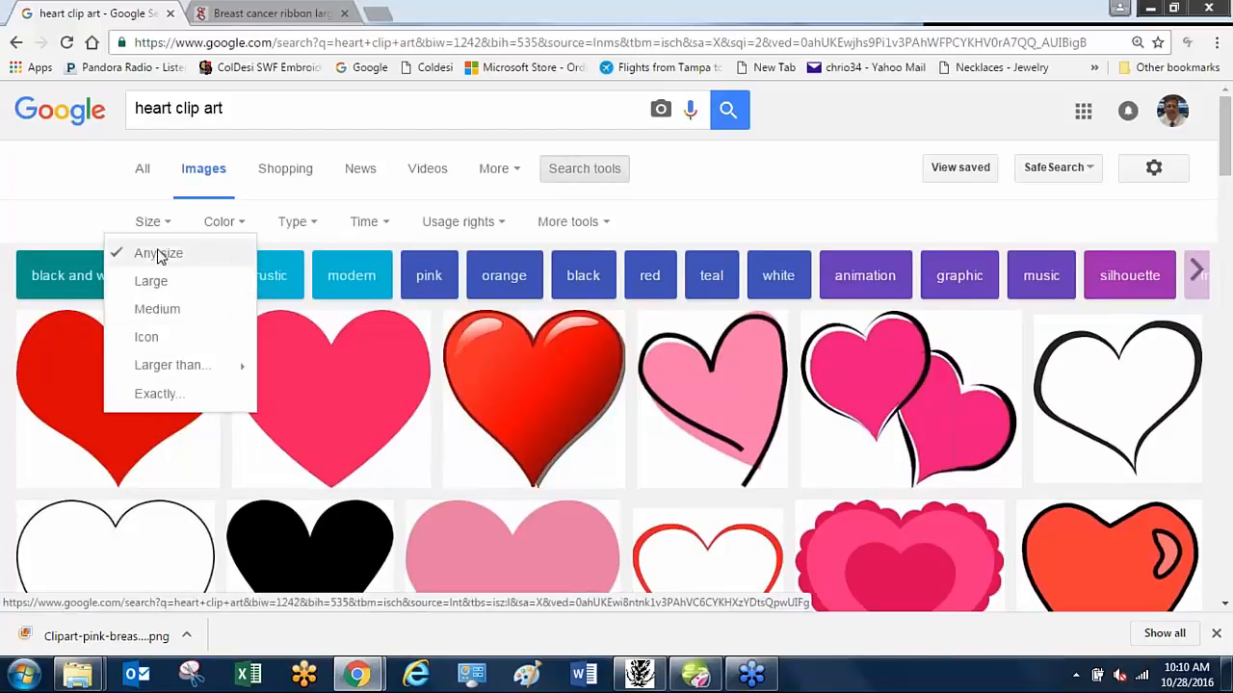
{"action": "scroll", "coordinate": [489, 337], "scroll_direction": "down", "scroll_amount": 4}
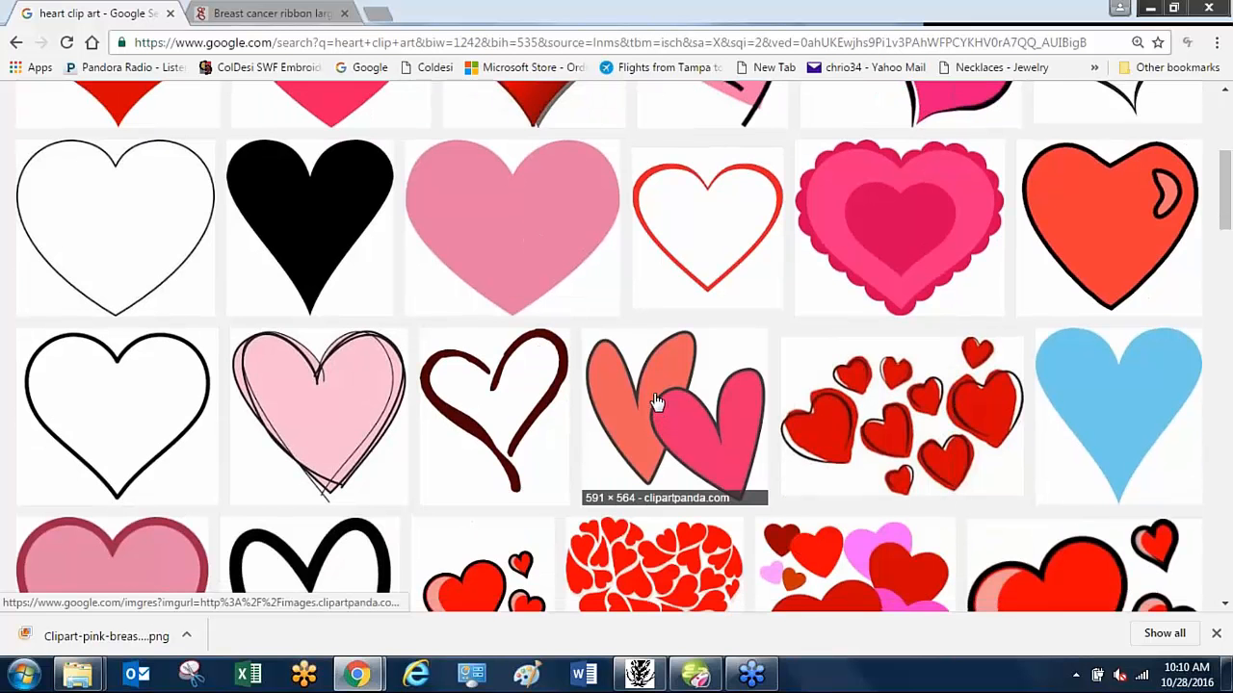
{"action": "scroll", "coordinate": [651, 405], "scroll_direction": "down", "scroll_amount": 1}
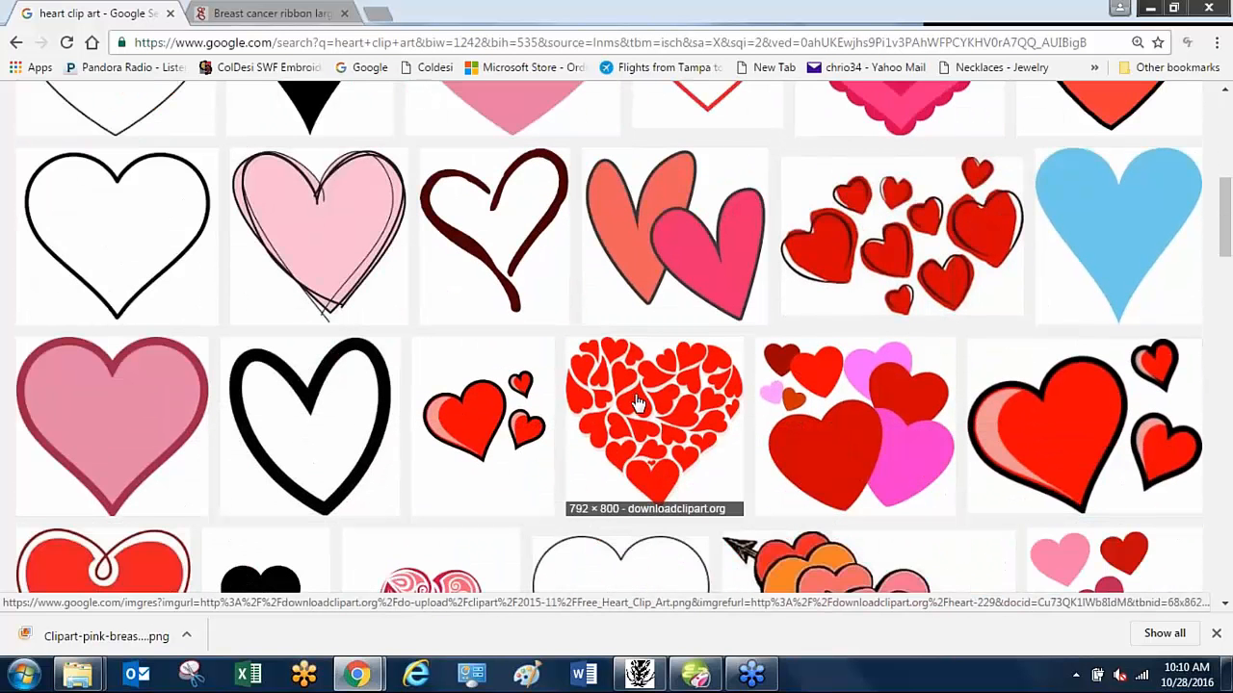
{"action": "scroll", "coordinate": [637, 402], "scroll_direction": "down", "scroll_amount": 1}
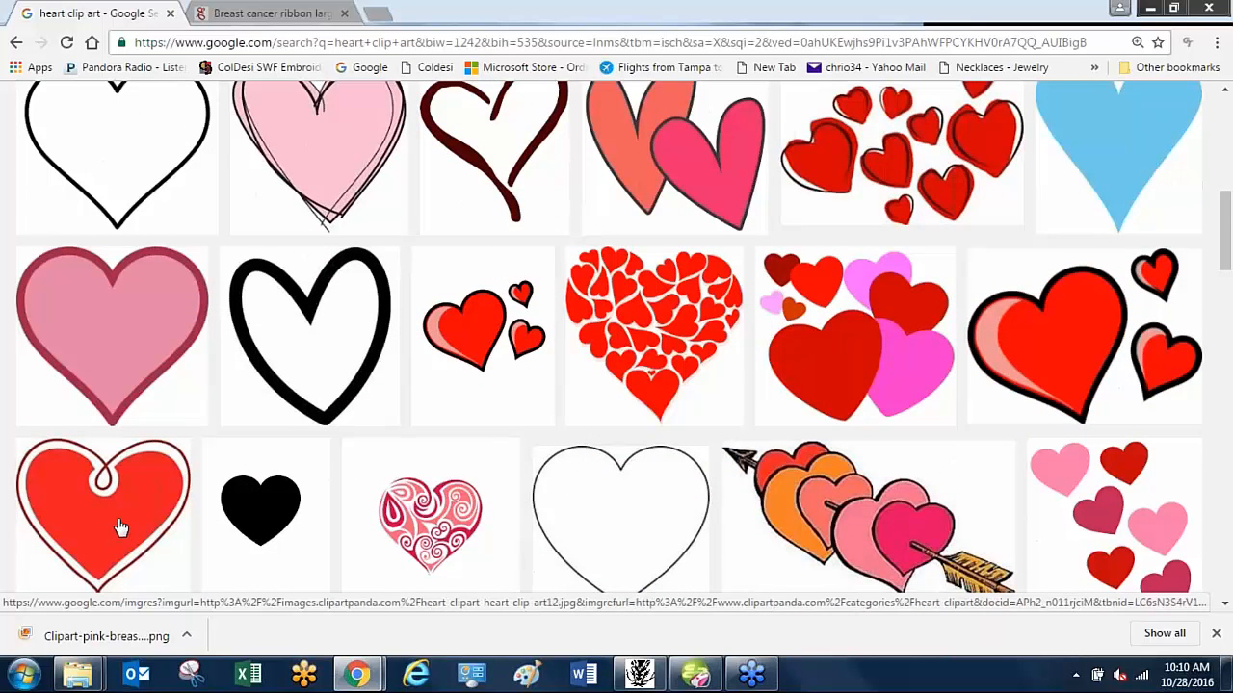
{"action": "scroll", "coordinate": [128, 519], "scroll_direction": "down", "scroll_amount": 2}
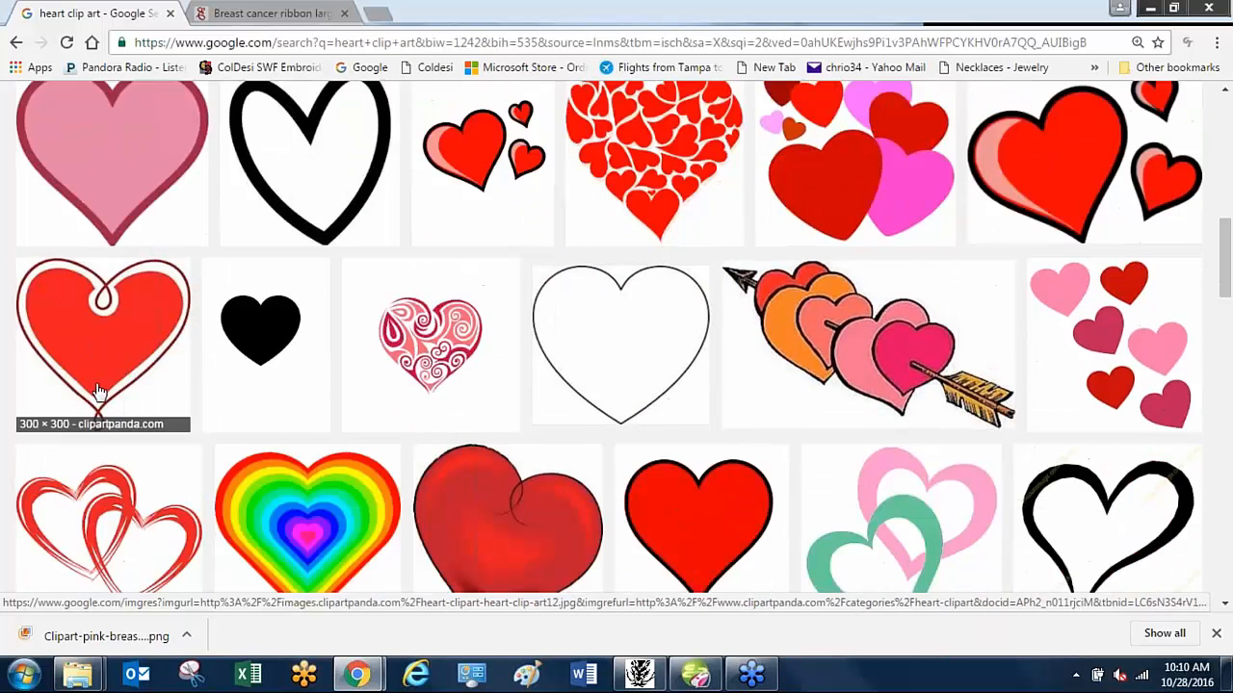
{"action": "left_click", "coordinate": [98, 388]}
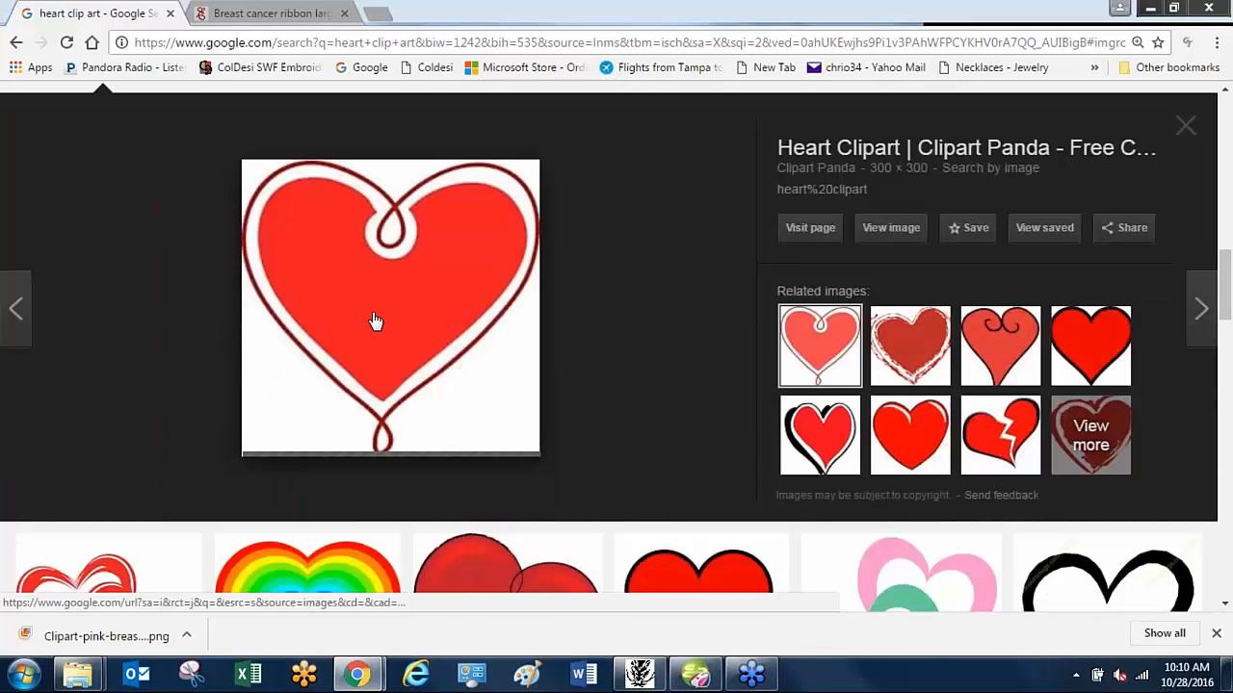
Save the previewed heart picture to the Desktop as images.jpg in JPEG format.
{"action": "right_click", "coordinate": [374, 317]}
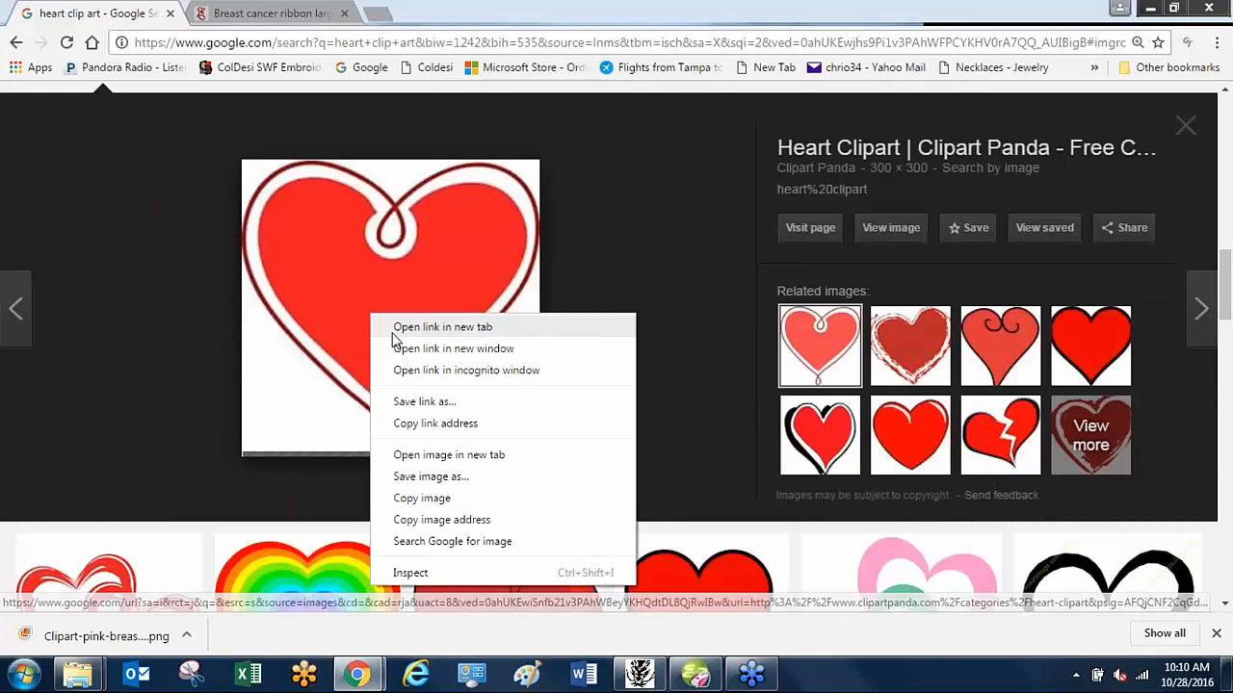
{"action": "left_click", "coordinate": [423, 477]}
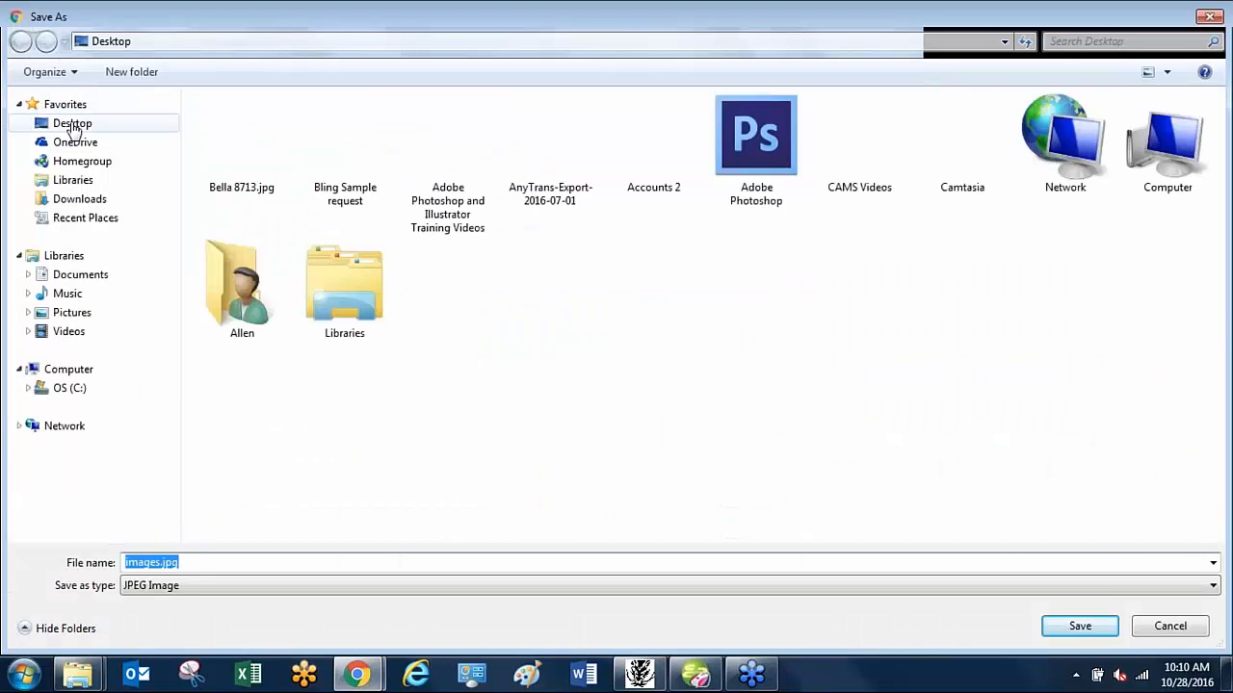
{"action": "left_click", "coordinate": [75, 126]}
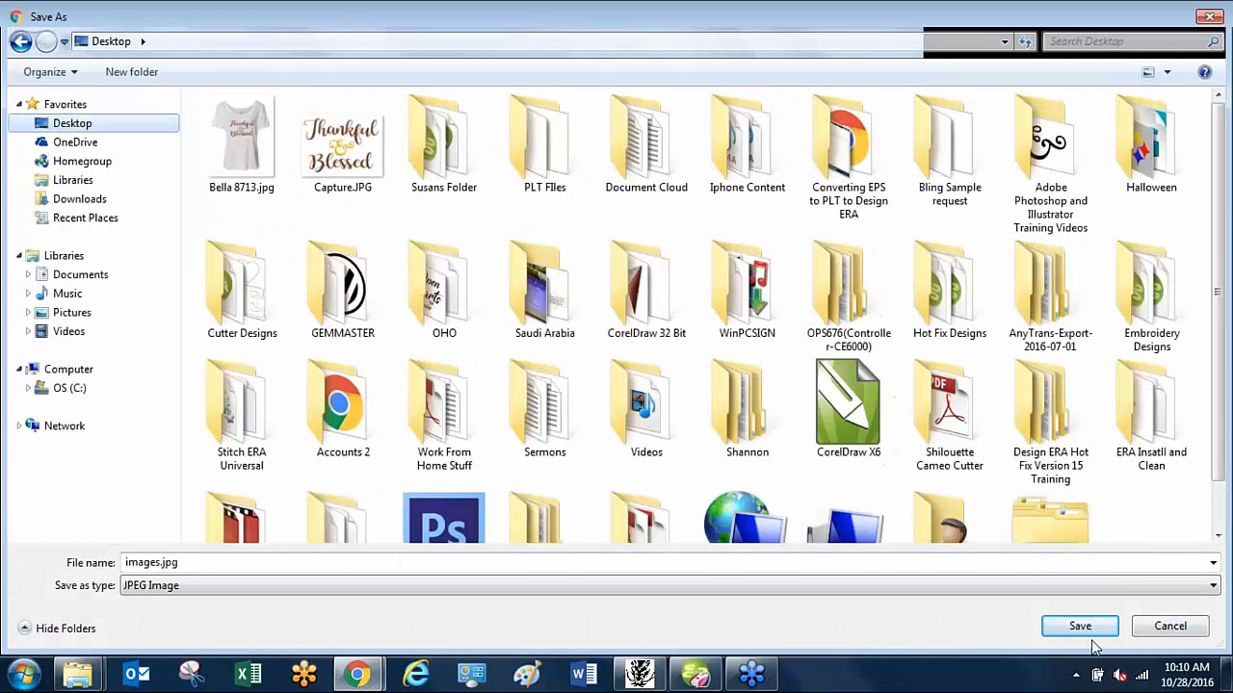
{"action": "left_click", "coordinate": [1086, 632]}
Switch back to Stitch Era and browse the raster image library to the Desktop folder.
{"action": "left_click", "coordinate": [695, 674]}
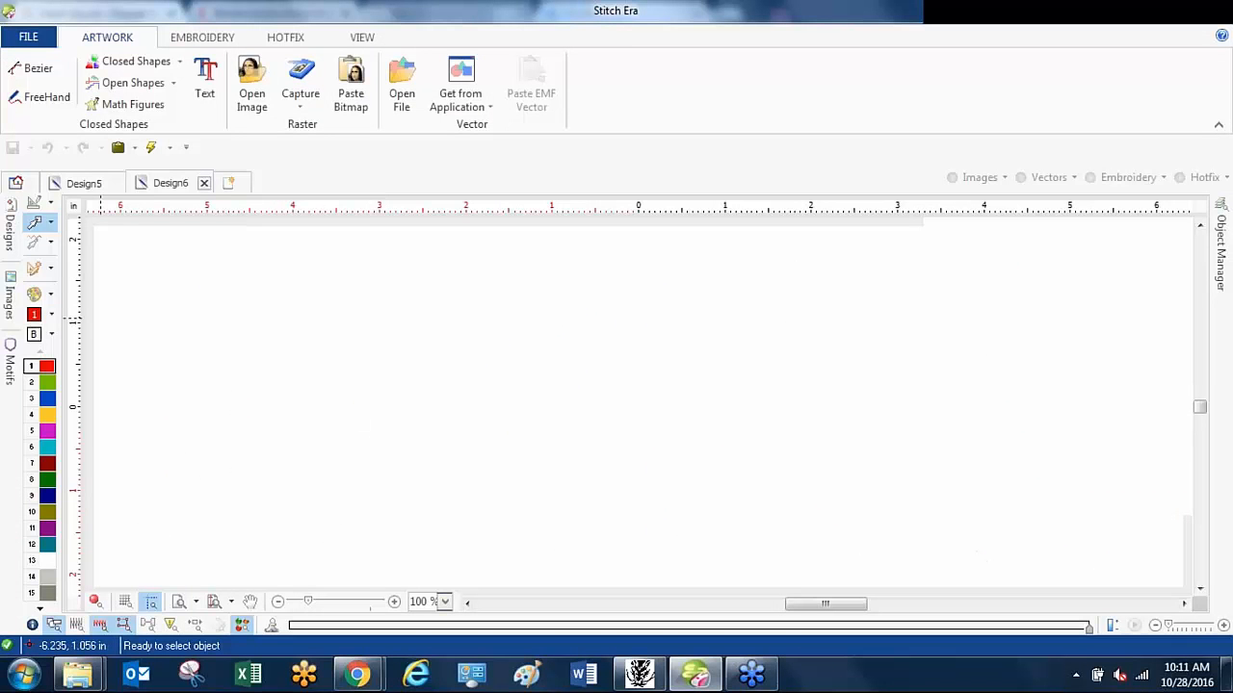
{"action": "left_click", "coordinate": [9, 294]}
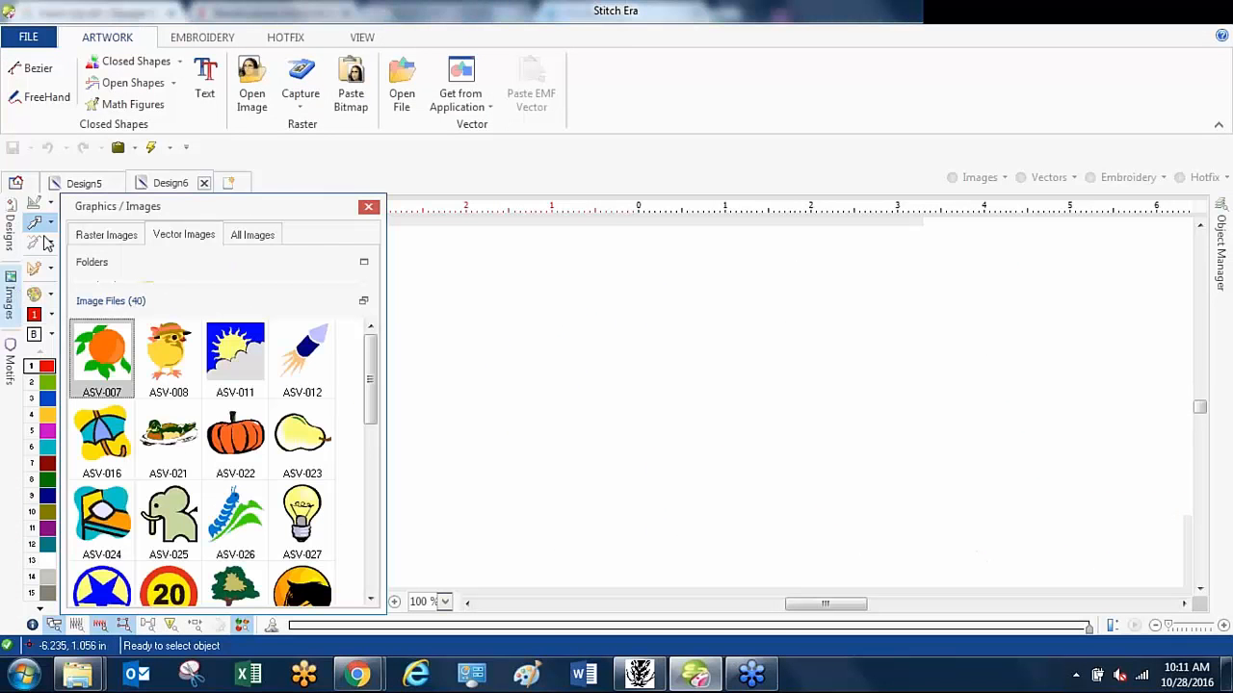
{"action": "left_click", "coordinate": [364, 262]}
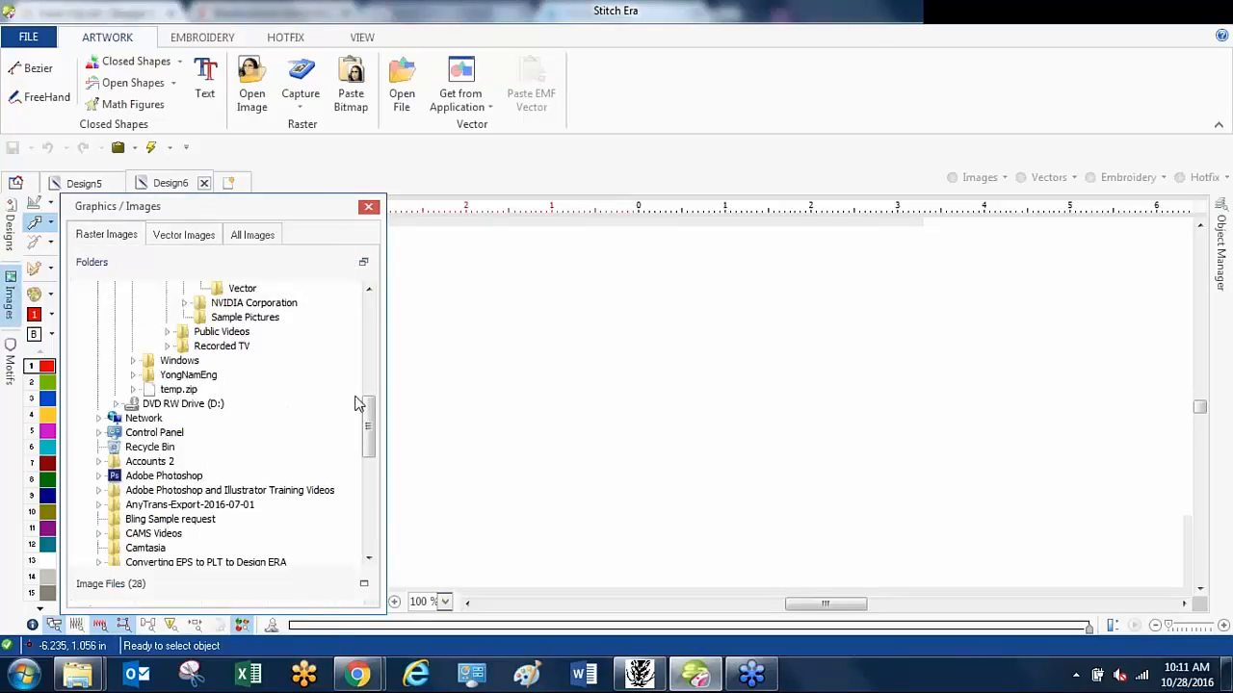
{"action": "left_click_drag", "start_coordinate": [367, 415], "coordinate": [367, 316]}
{"action": "left_click", "coordinate": [138, 291]}
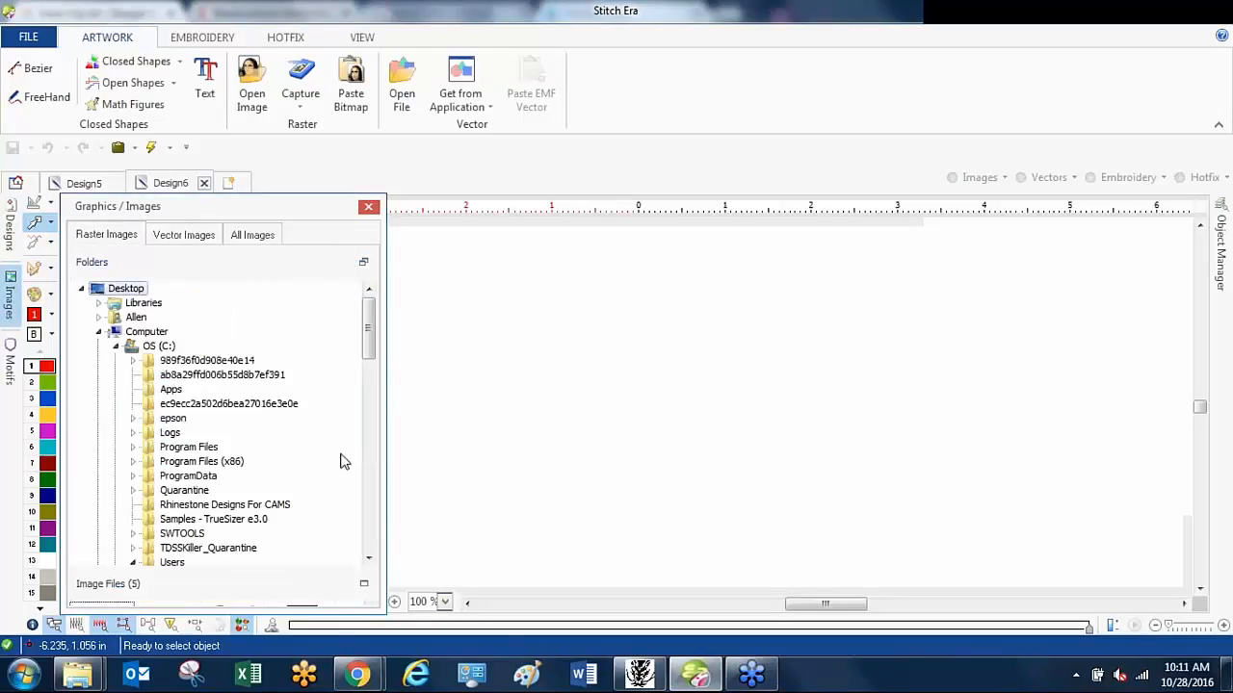
Insert the saved heart image into the blank design and examine its edges up close.
{"action": "left_click", "coordinate": [364, 584]}
{"action": "left_click_drag", "start_coordinate": [244, 368], "coordinate": [215, 453]}
{"action": "scroll", "coordinate": [595, 364], "scroll_direction": "up", "scroll_amount": 3}
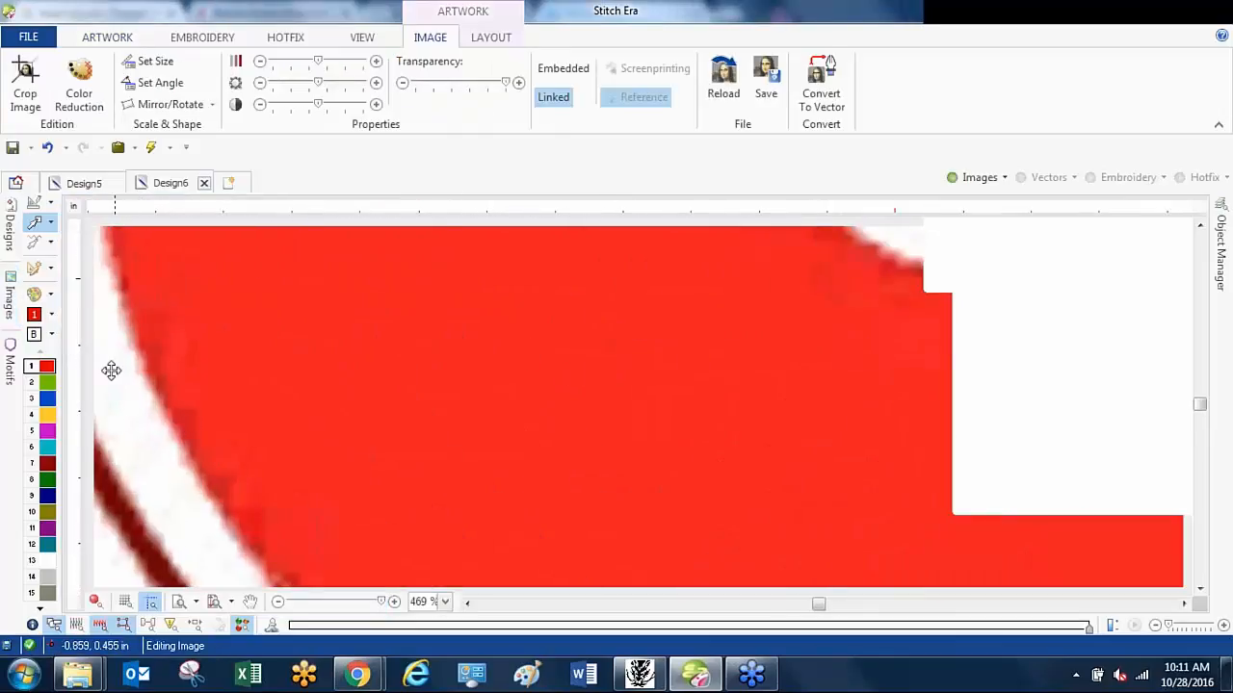
{"action": "scroll", "coordinate": [125, 357], "scroll_direction": "down", "scroll_amount": 3}
{"action": "scroll", "coordinate": [131, 355], "scroll_direction": "down", "scroll_amount": 1}
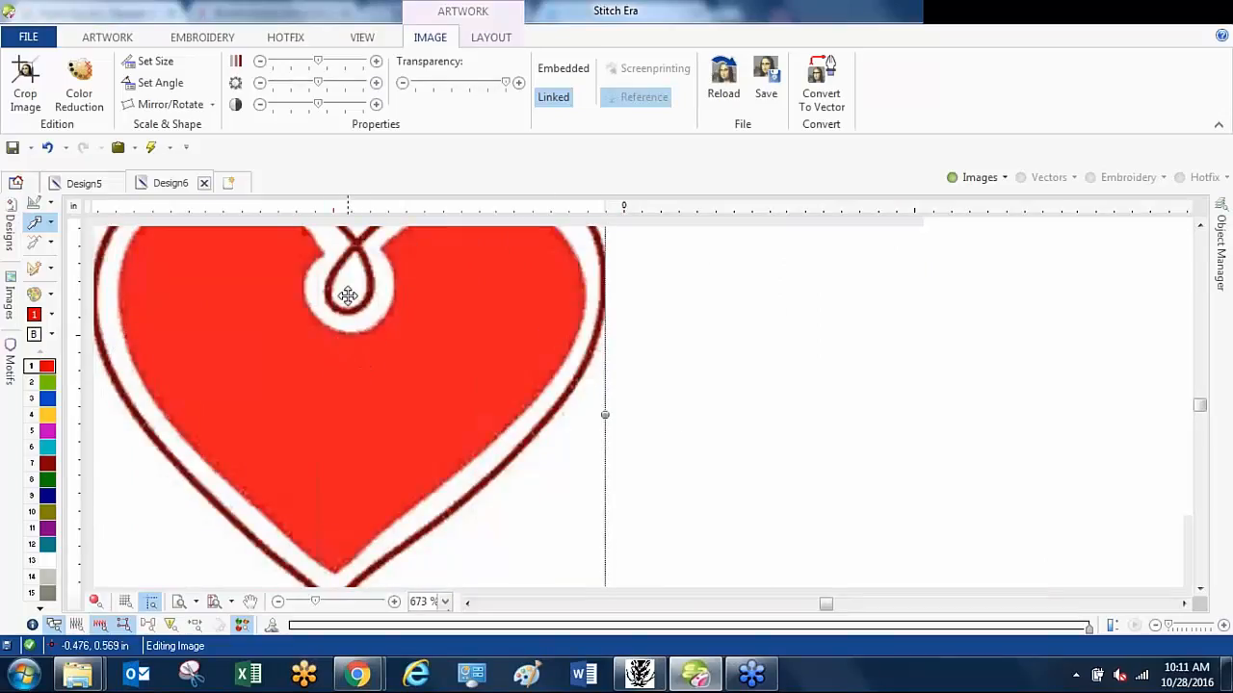
Examine the edges around the raster heart's inner loop up close.
{"action": "scroll", "coordinate": [342, 300], "scroll_direction": "up", "scroll_amount": 1}
{"action": "scroll", "coordinate": [314, 321], "scroll_direction": "up", "scroll_amount": 3}
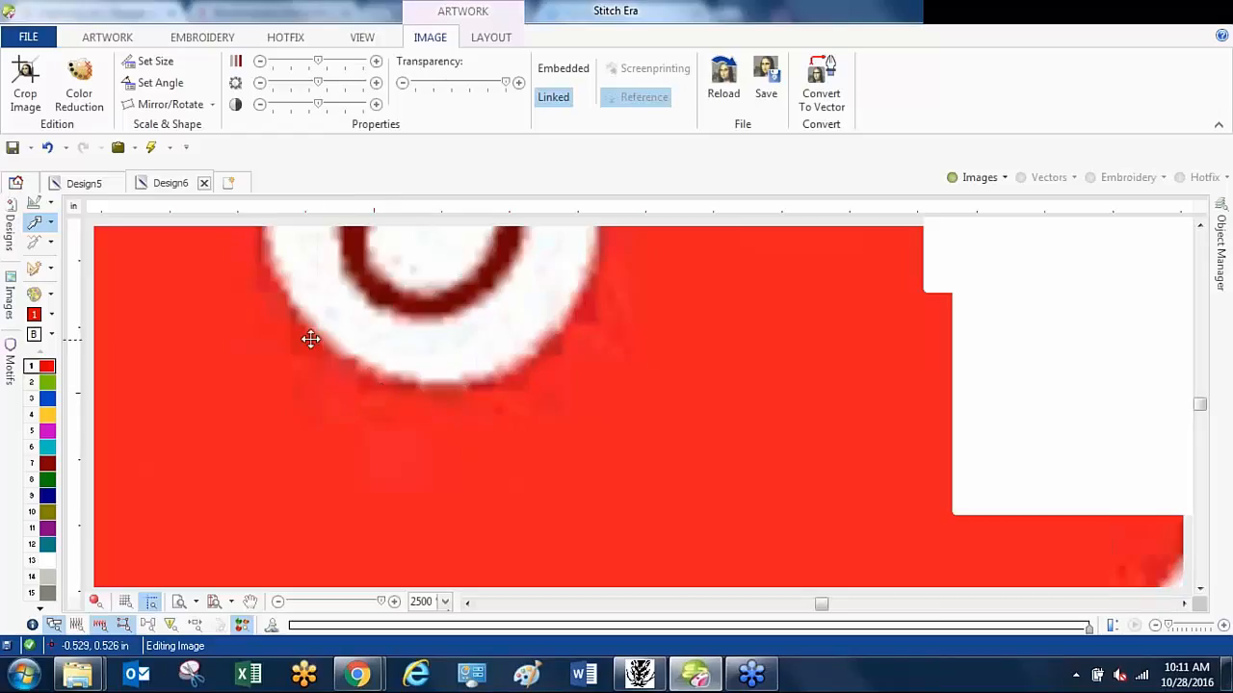
{"action": "scroll", "coordinate": [367, 374], "scroll_direction": "down", "scroll_amount": 6}
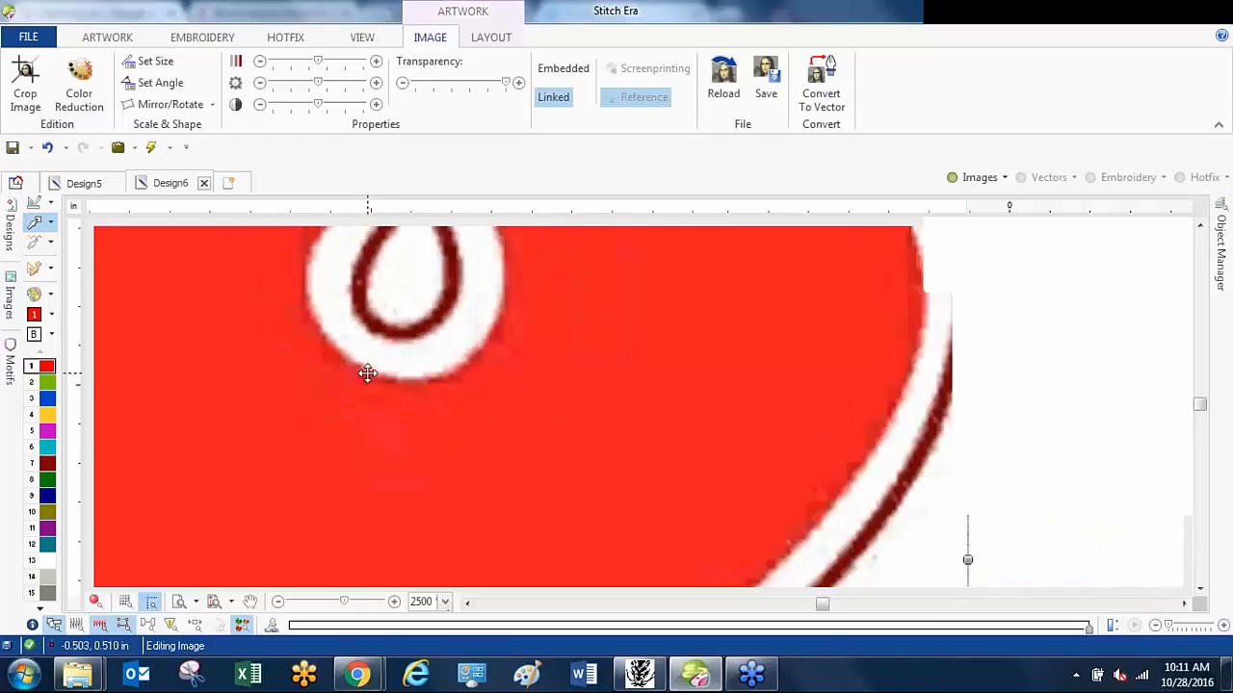
{"action": "scroll", "coordinate": [364, 357], "scroll_direction": "down", "scroll_amount": 3}
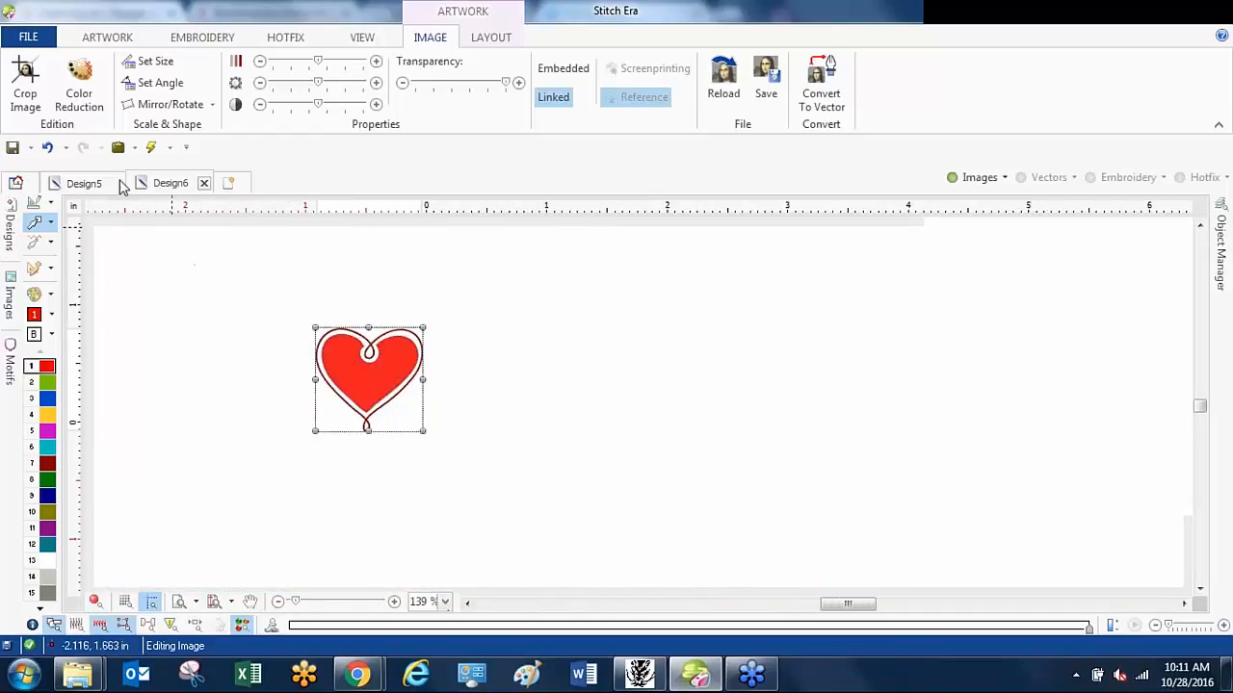
Enlarge the heart image proportionally to about 1.9 in wide and shift it slightly up and to the left.
{"action": "scroll", "coordinate": [328, 366], "scroll_direction": "up", "scroll_amount": 2}
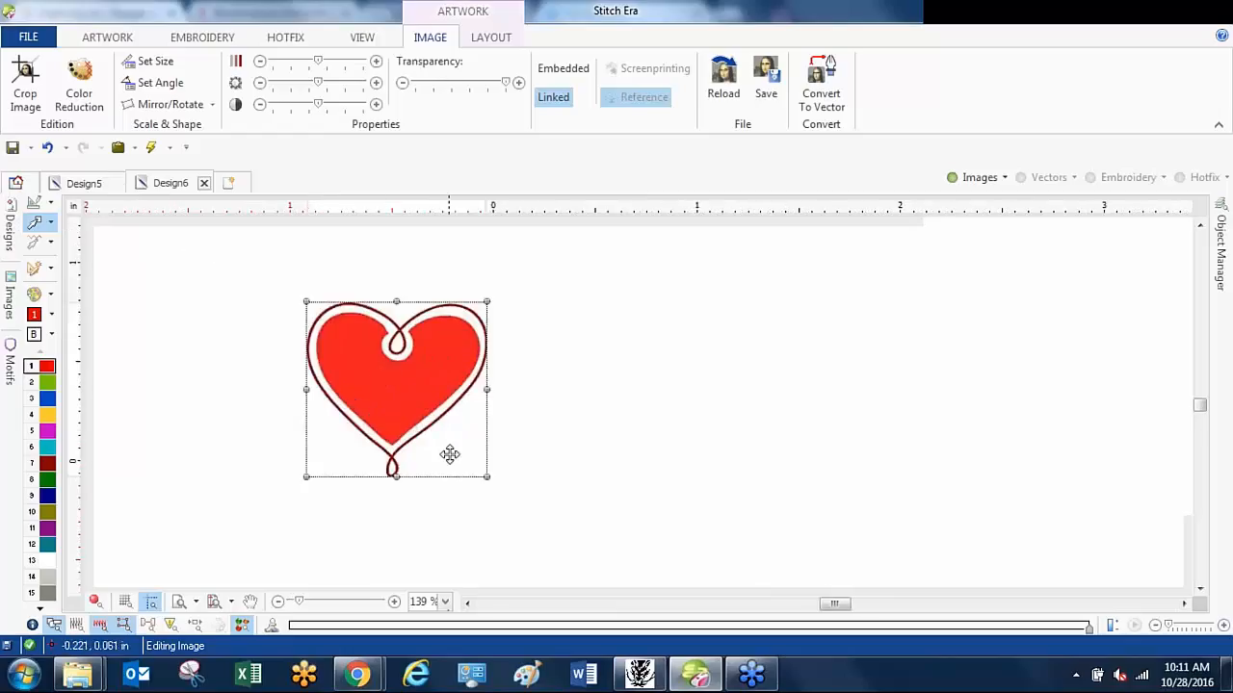
{"action": "left_click_drag", "start_coordinate": [486, 478], "coordinate": [735, 624]}
{"action": "left_click_drag", "start_coordinate": [569, 472], "coordinate": [528, 423]}
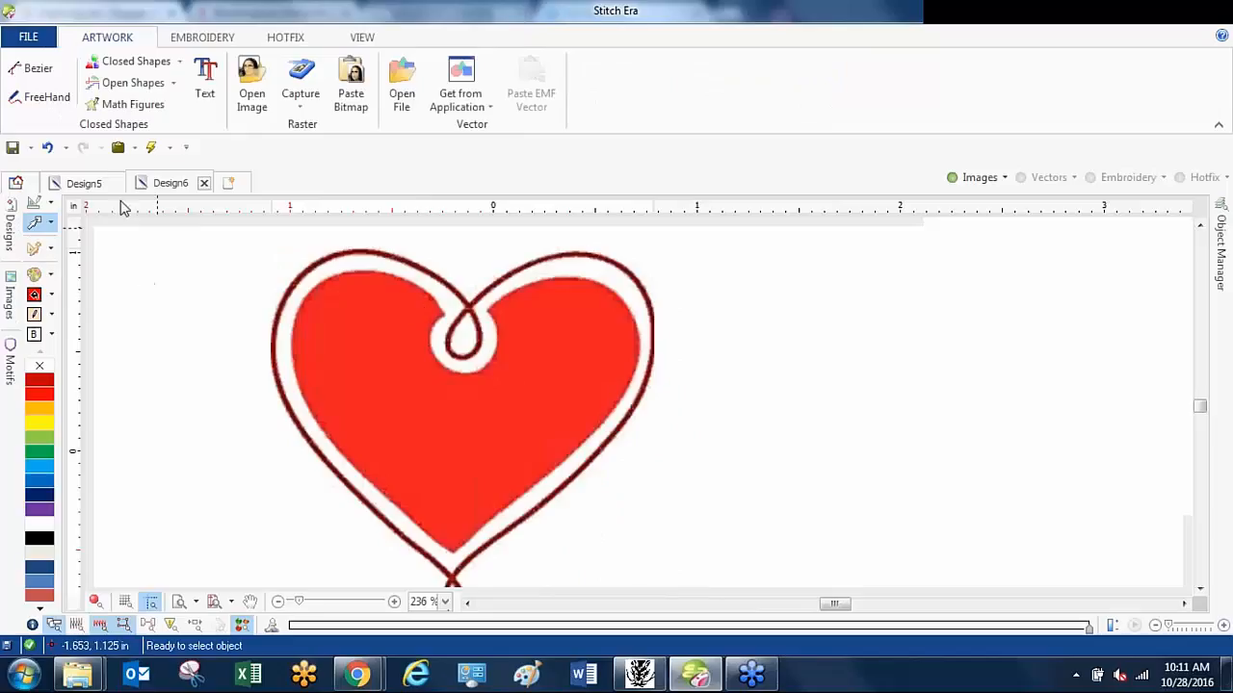
Go to Design5, shift the CUT THIS OUT scissors image about 1.6 in right and 0.8 in up, and leave it selected.
{"action": "left_click", "coordinate": [84, 184]}
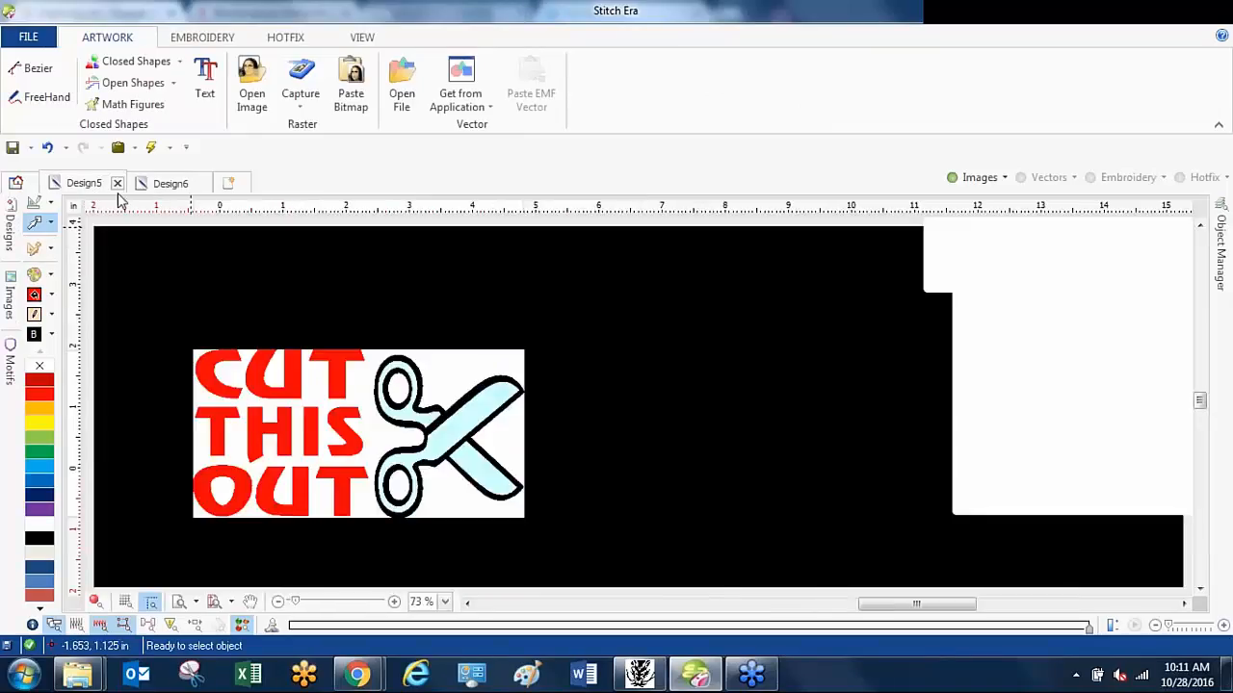
{"action": "left_click_drag", "start_coordinate": [352, 413], "coordinate": [450, 364]}
{"action": "left_click", "coordinate": [650, 362]}
{"action": "left_click", "coordinate": [454, 374]}
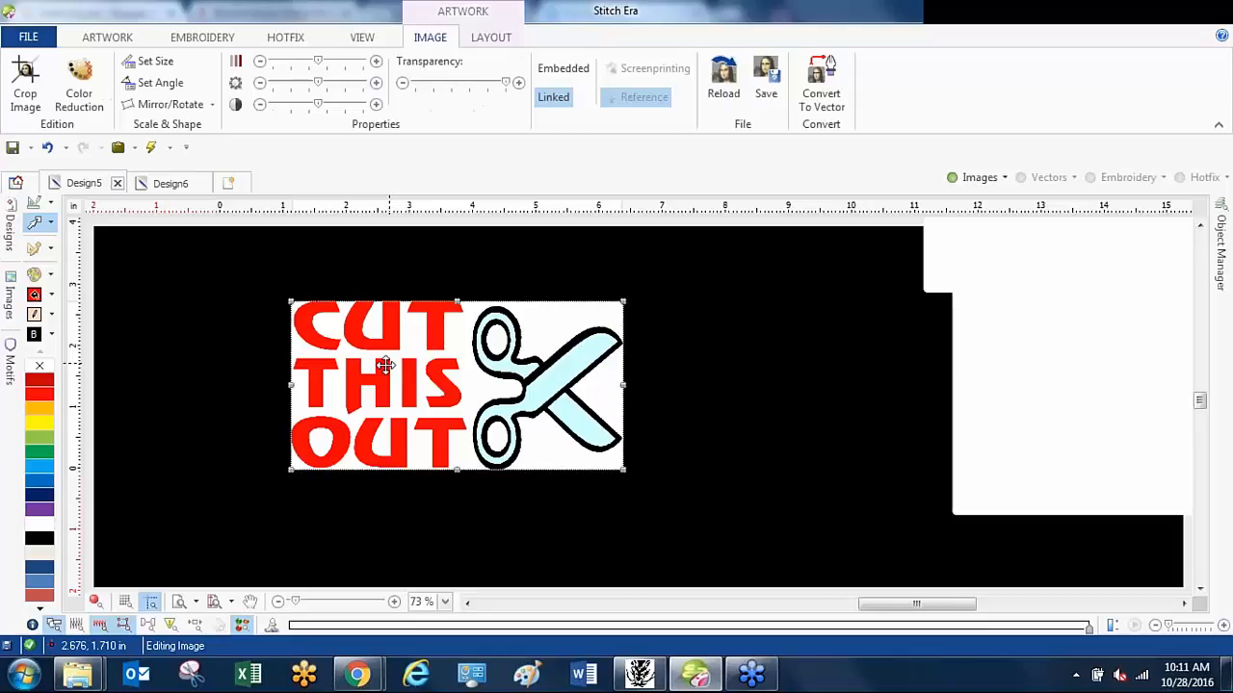
Preview a color reduction of up to 32 colors on the scissors image and close the filter without applying it.
{"action": "scroll", "coordinate": [379, 366], "scroll_direction": "up", "scroll_amount": 2}
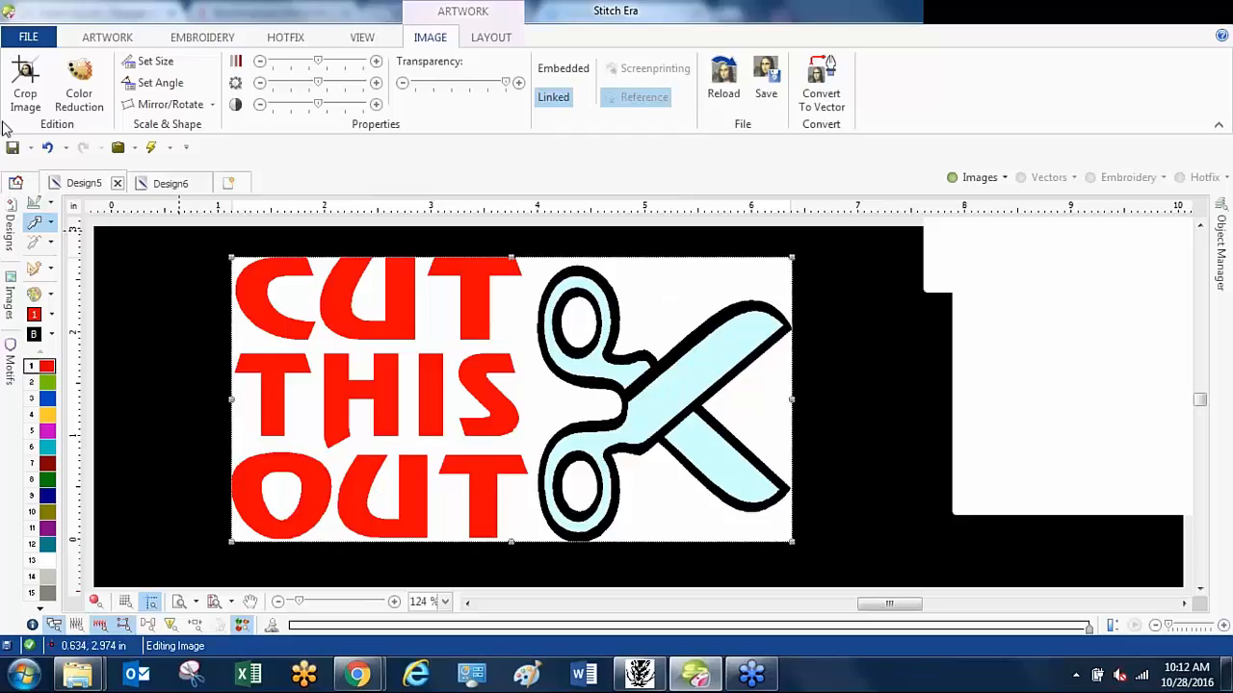
{"action": "left_click", "coordinate": [79, 92]}
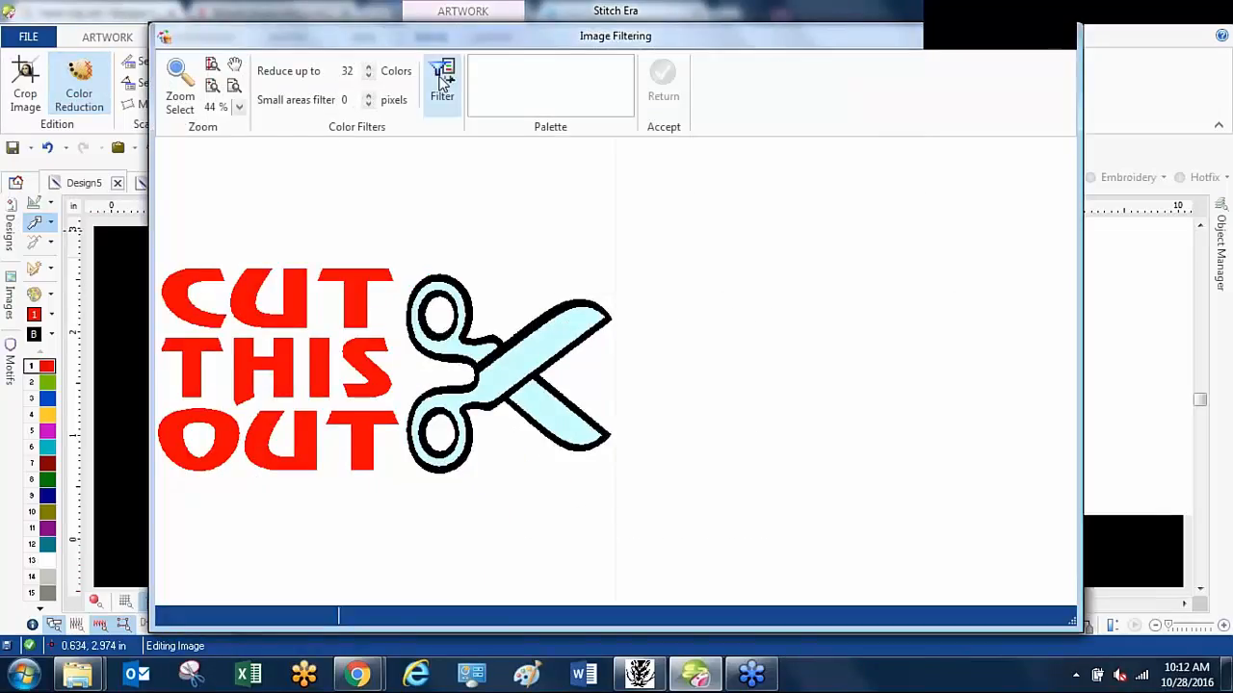
{"action": "left_click", "coordinate": [442, 85]}
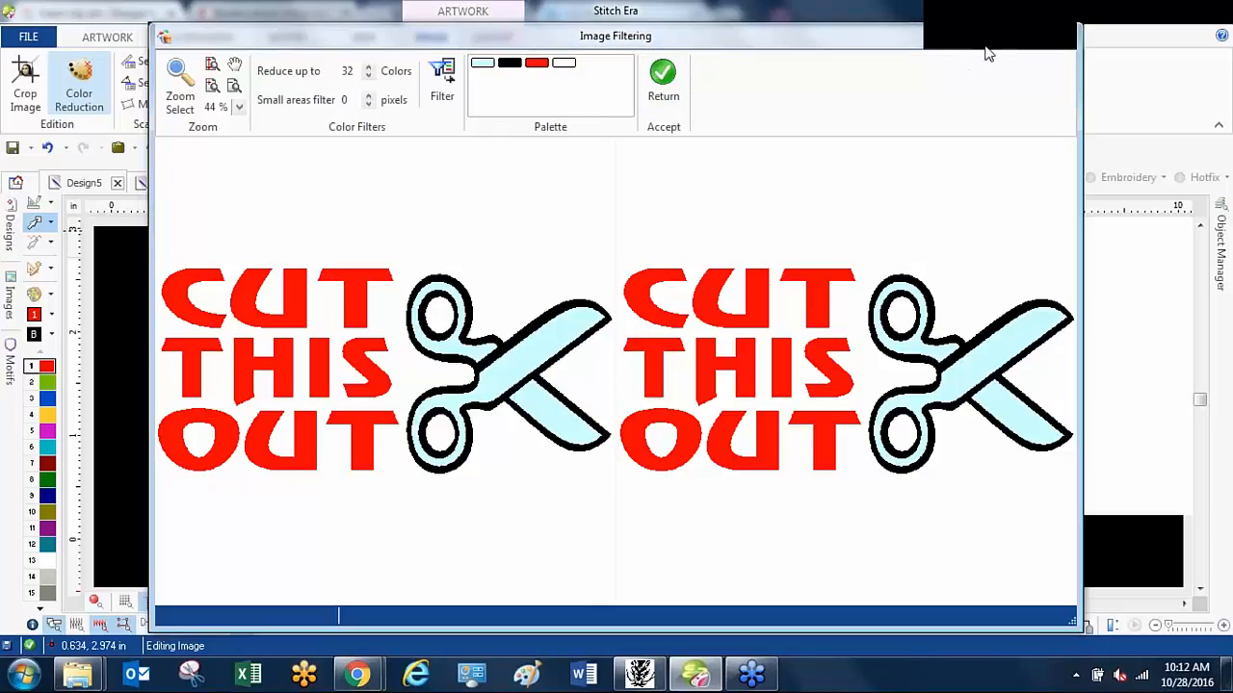
{"action": "left_click", "coordinate": [1053, 34]}
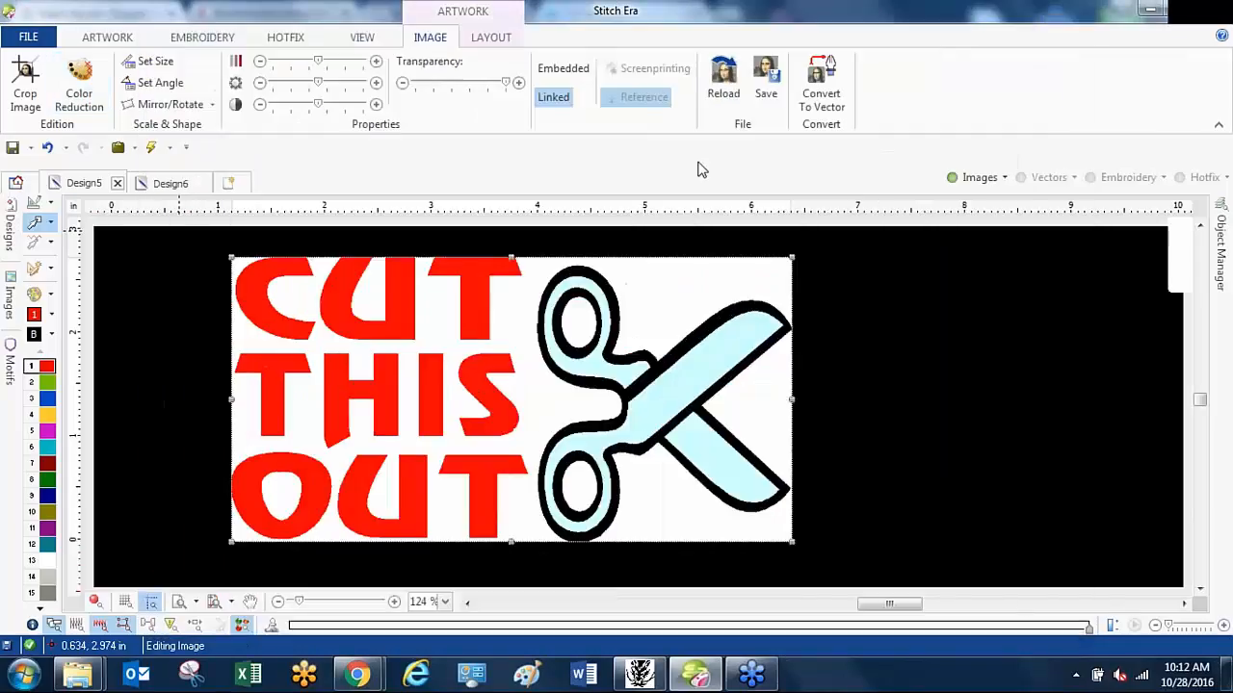
Preview a color reduction of up to 32 colors on the heart image in Design6 and close the filter without applying it.
{"action": "left_click", "coordinate": [172, 184]}
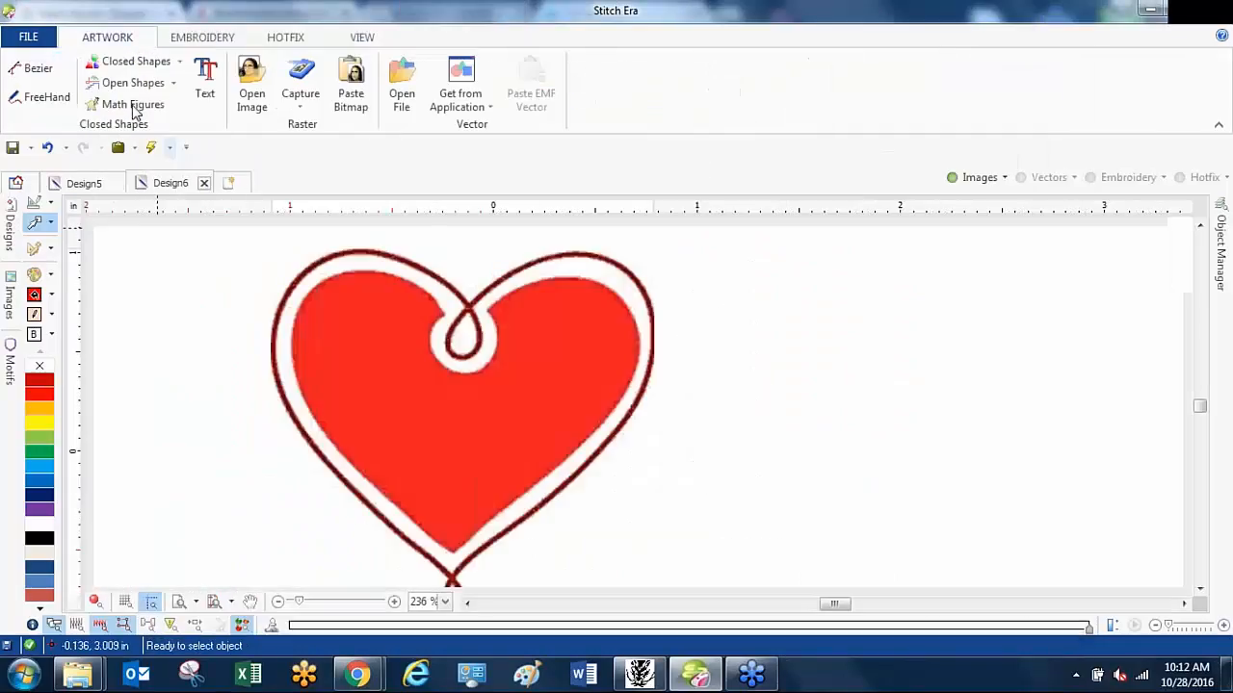
{"action": "left_click", "coordinate": [391, 317]}
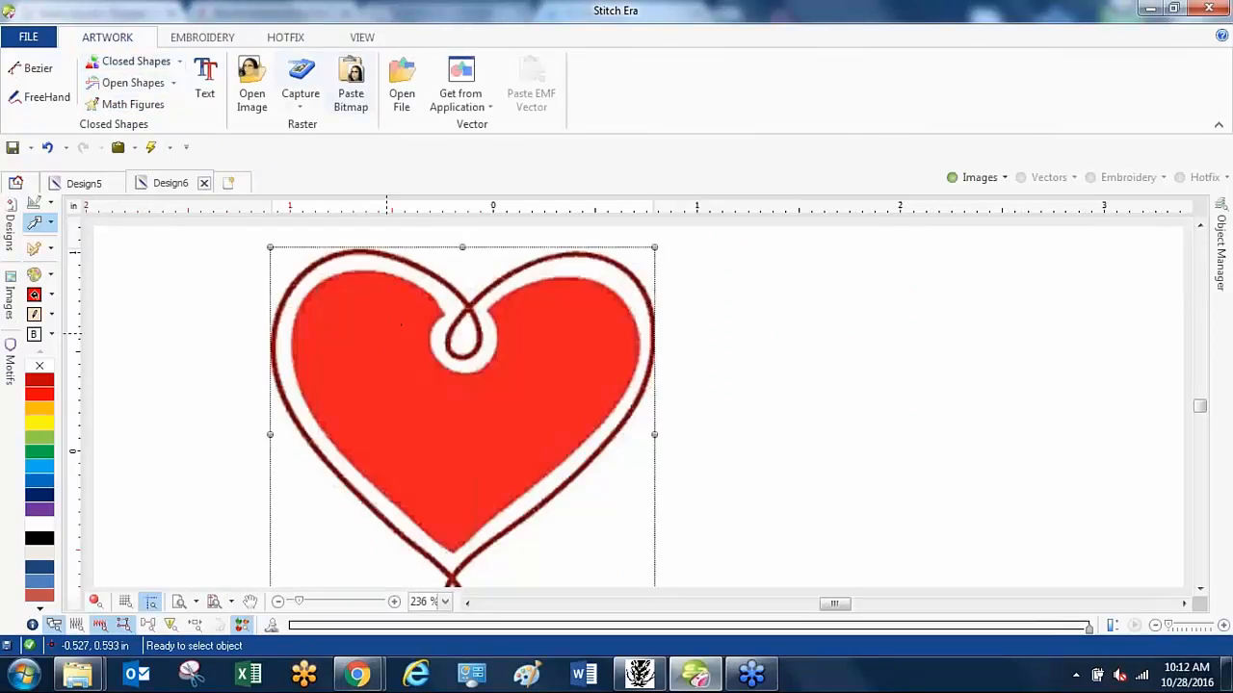
{"action": "left_click", "coordinate": [81, 85]}
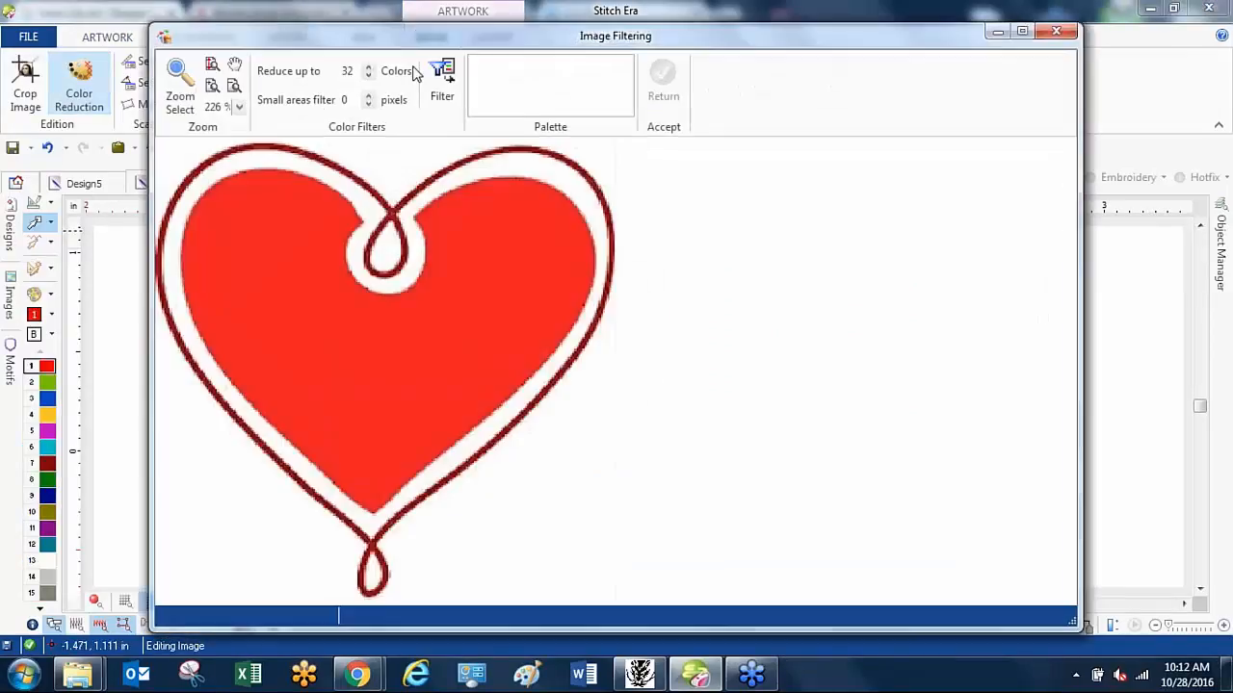
{"action": "left_click", "coordinate": [441, 79]}
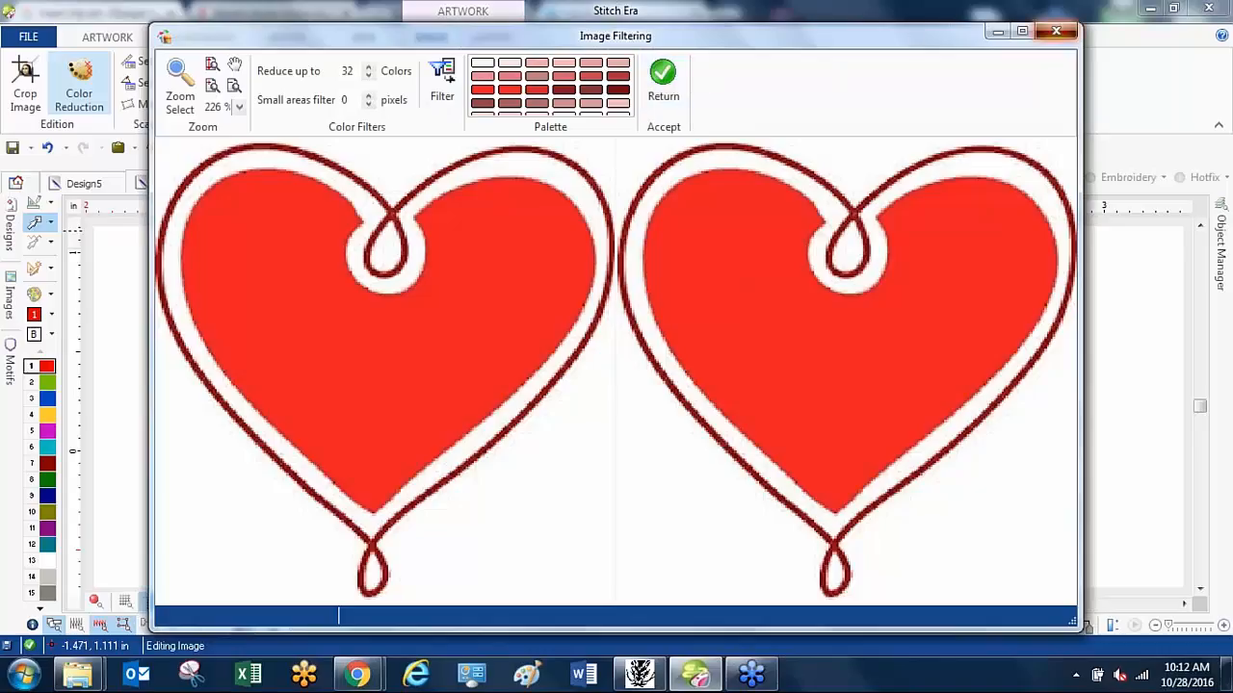
{"action": "left_click", "coordinate": [1057, 31]}
Convert the heart image to vectors with color reduction 4, holes 1, and the default Vectorizer settings.
{"action": "left_click", "coordinate": [813, 77]}
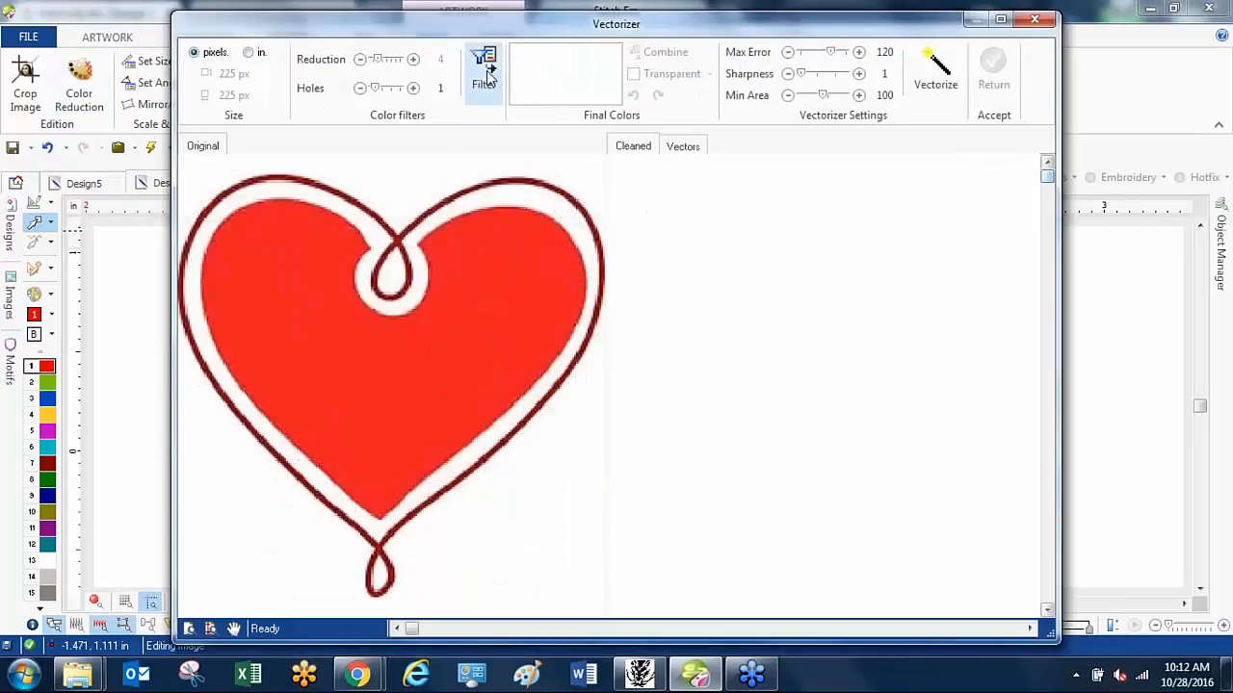
{"action": "left_click", "coordinate": [484, 72]}
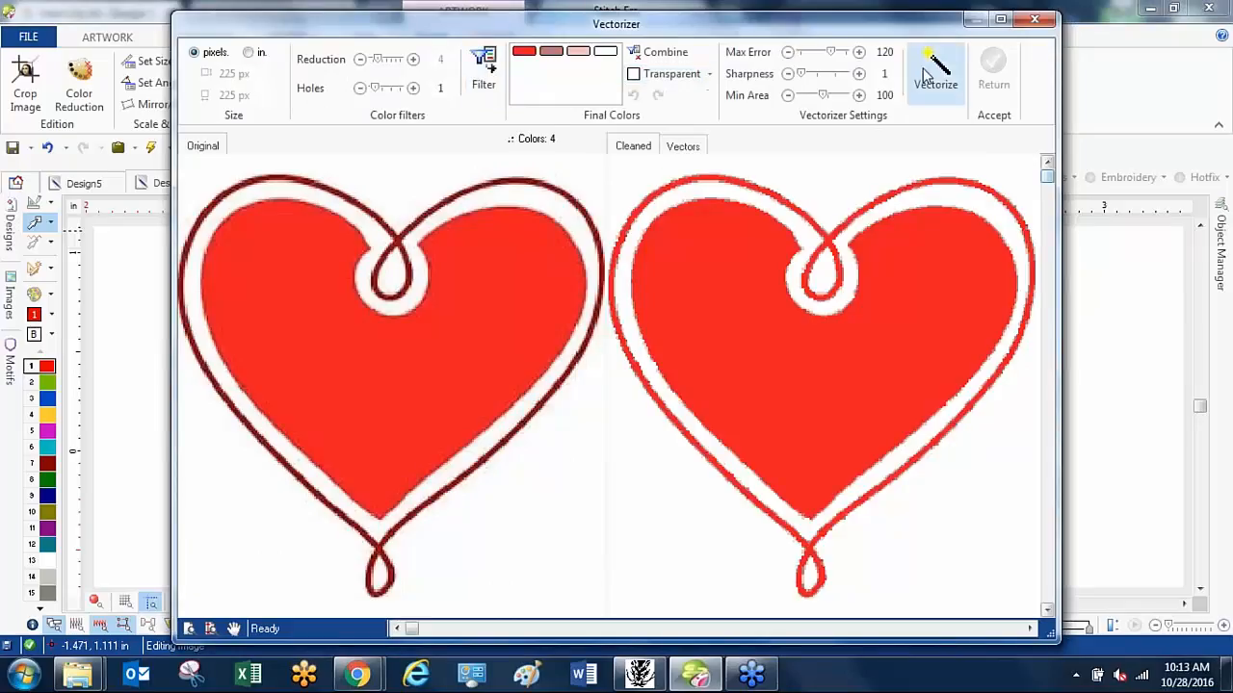
{"action": "left_click", "coordinate": [931, 75]}
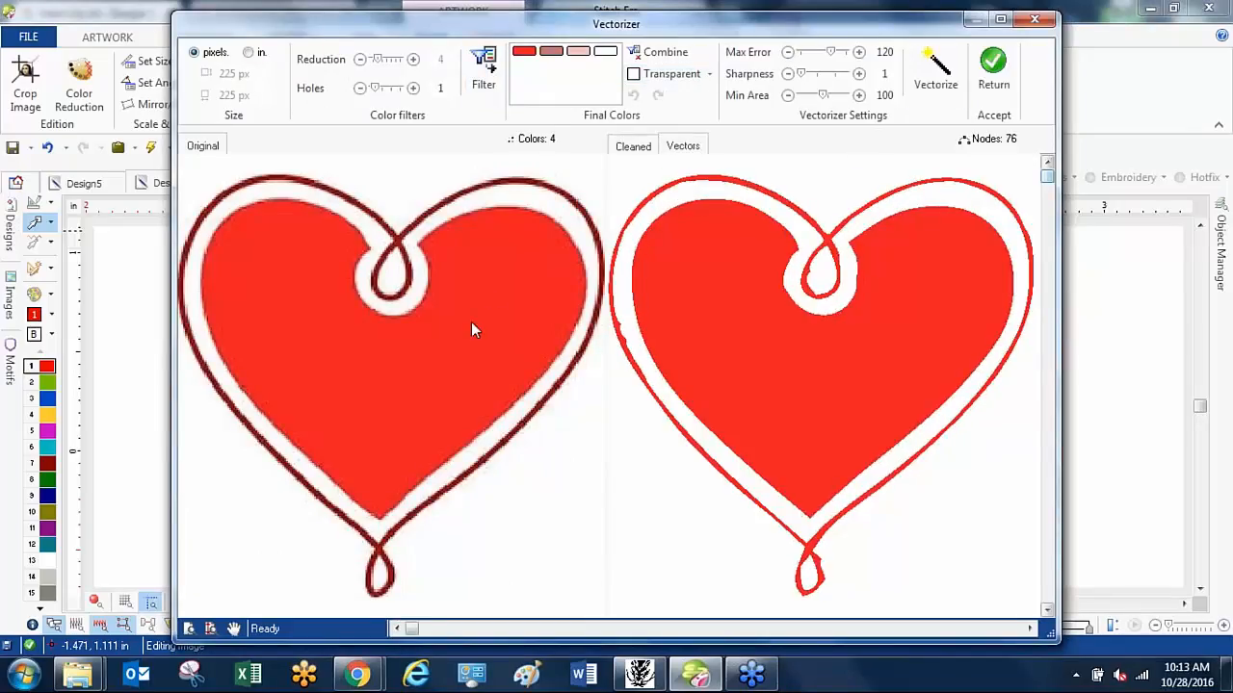
{"action": "left_click", "coordinate": [993, 76]}
Examine the vector heart's outline and inner loop up close, and undo the vector conversion.
{"action": "scroll", "coordinate": [391, 377], "scroll_direction": "up", "scroll_amount": 5}
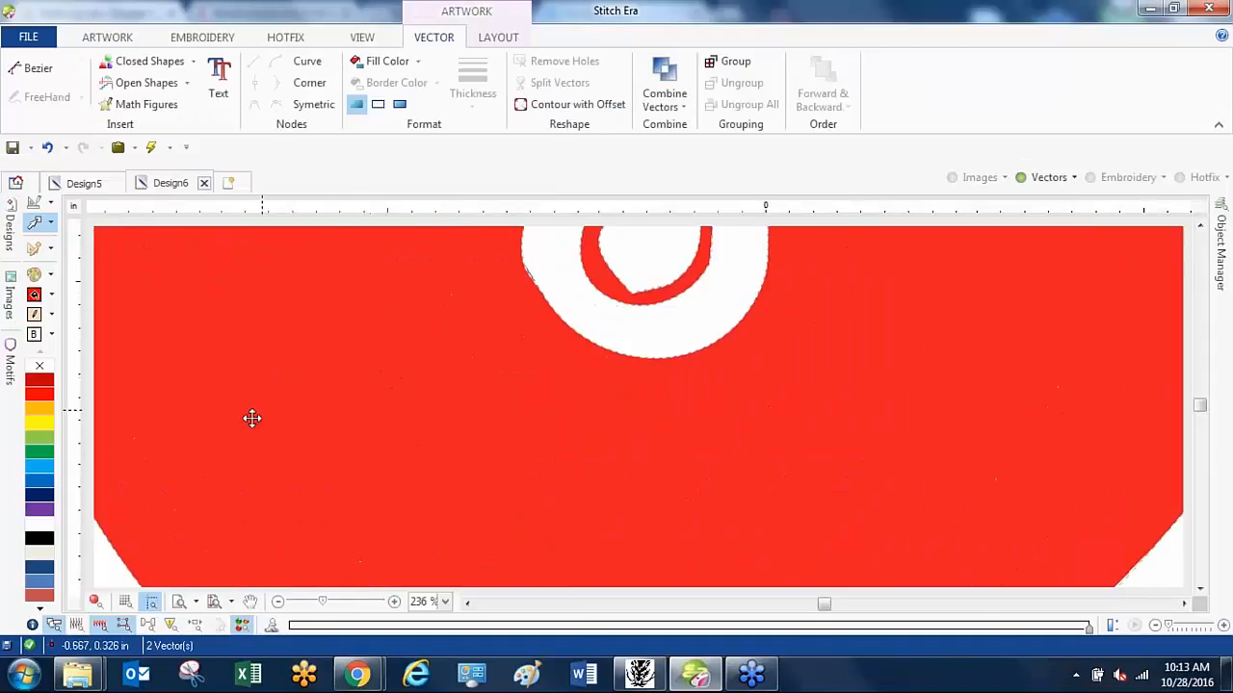
{"action": "scroll", "coordinate": [471, 364], "scroll_direction": "down", "scroll_amount": 4}
{"action": "scroll", "coordinate": [302, 404], "scroll_direction": "up", "scroll_amount": 4}
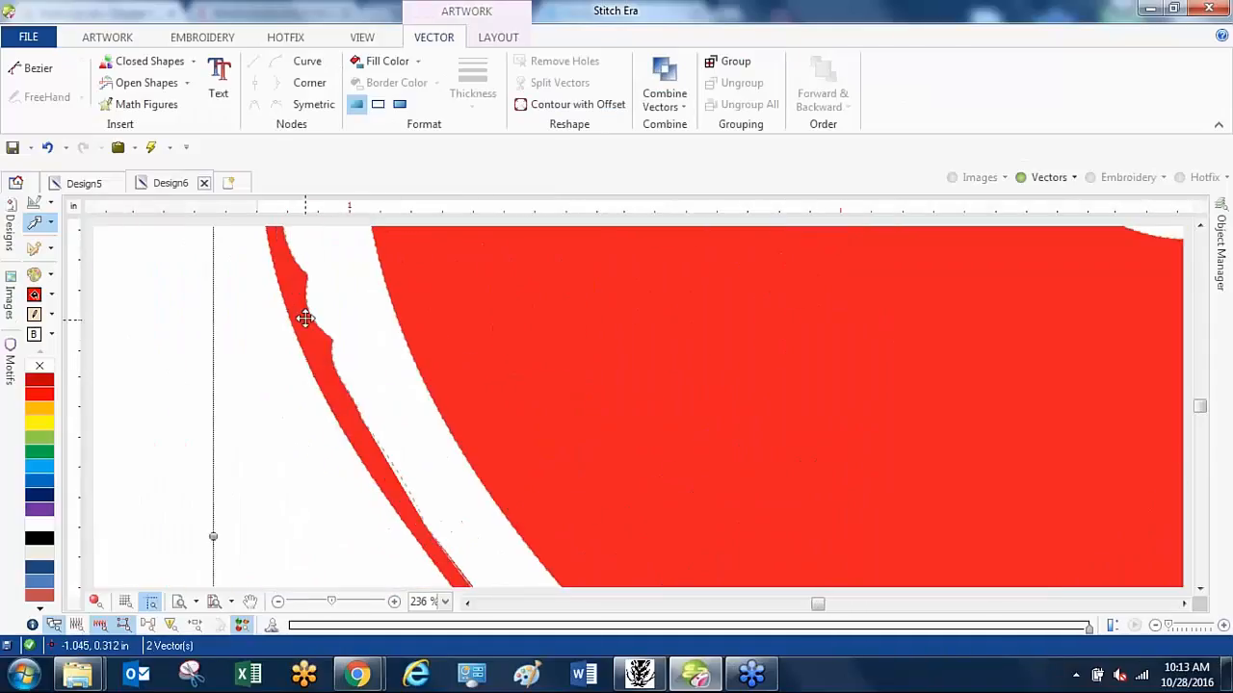
{"action": "scroll", "coordinate": [317, 331], "scroll_direction": "down", "scroll_amount": 4}
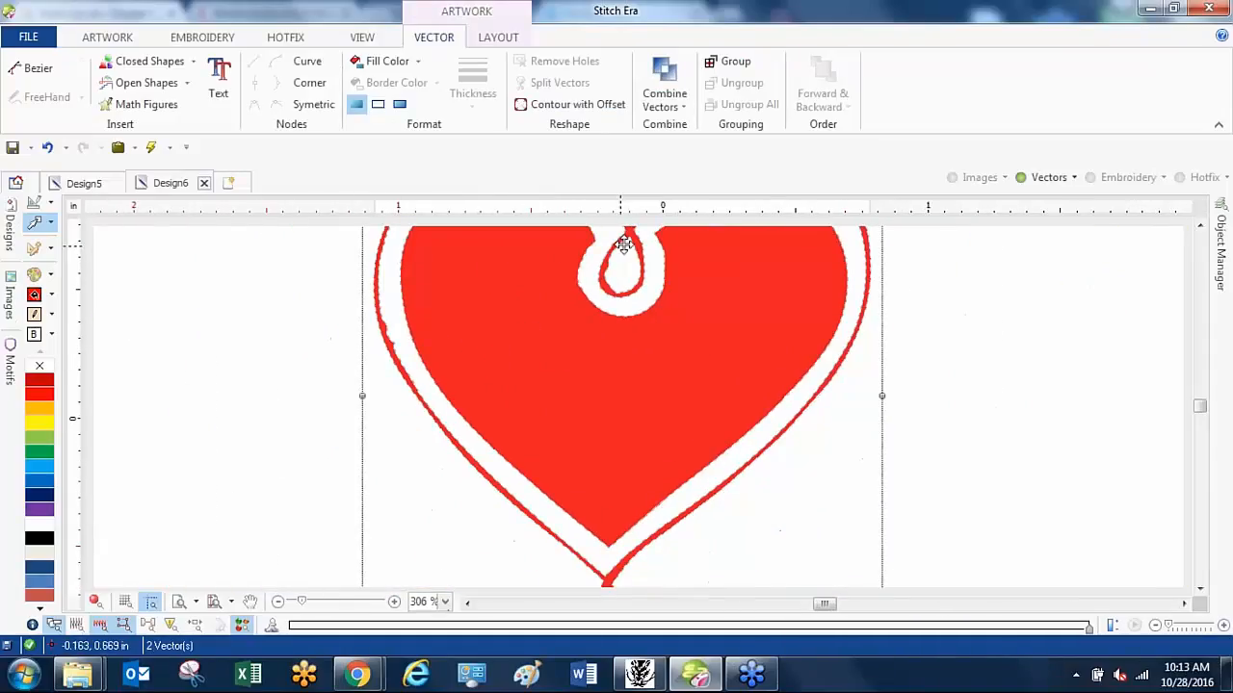
{"action": "scroll", "coordinate": [622, 242], "scroll_direction": "up", "scroll_amount": 5}
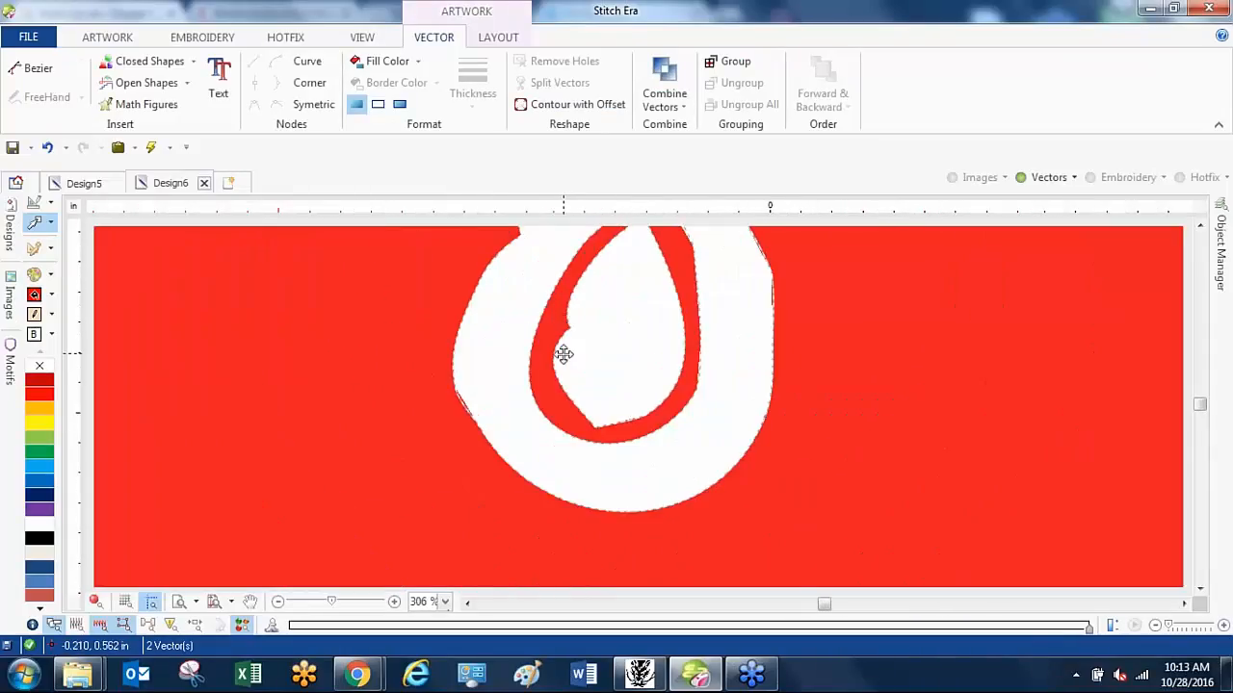
{"action": "scroll", "coordinate": [571, 385], "scroll_direction": "down", "scroll_amount": 3}
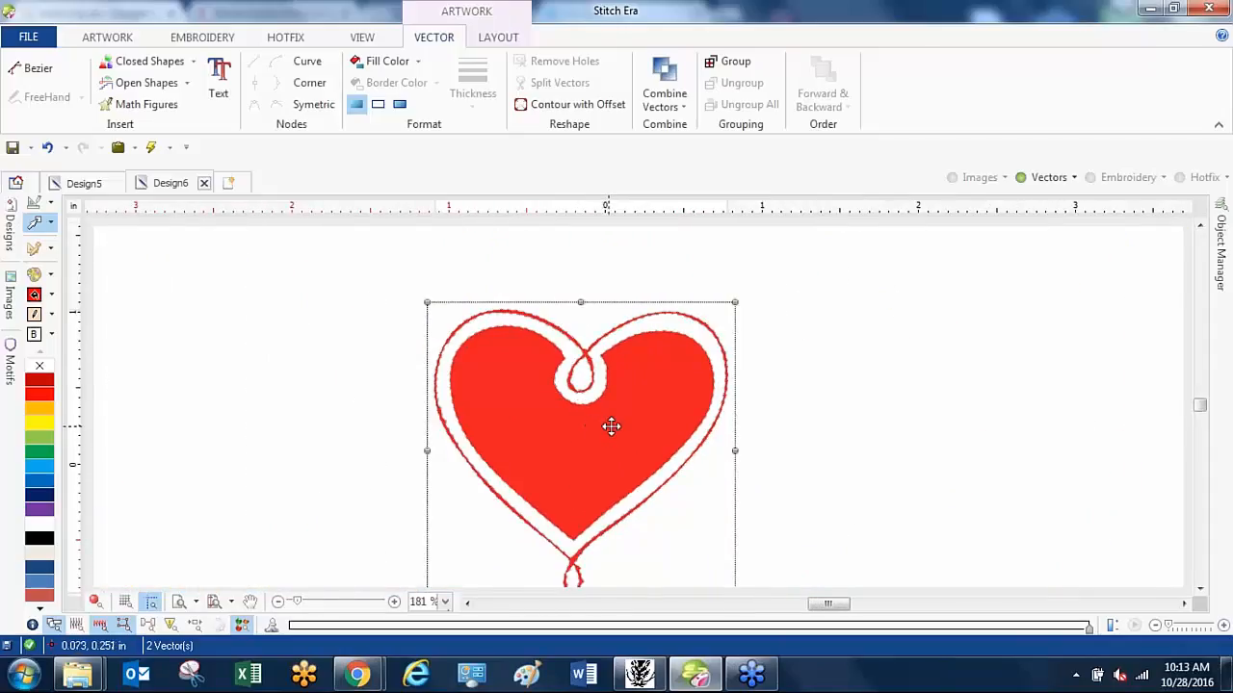
{"action": "key", "text": "ctrl+z"}
{"action": "key", "text": "ctrl+z"}
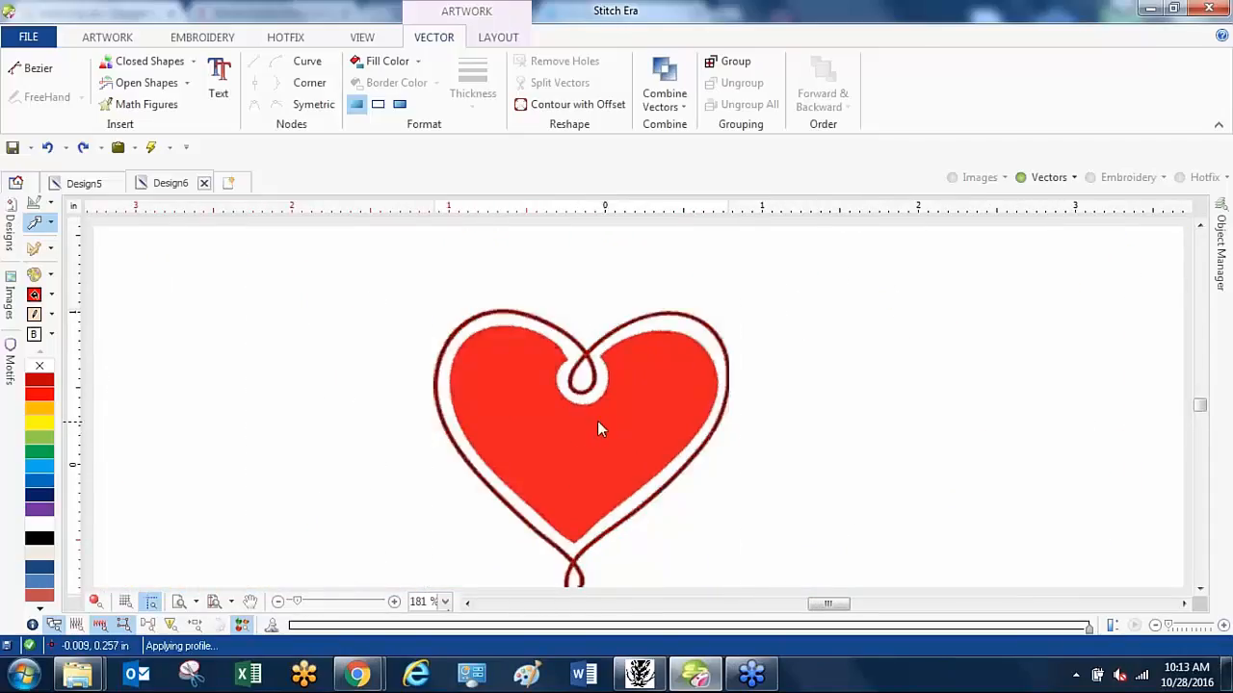
Reduce the raster heart image to 3 colors with the Color Reduction filter and apply the result.
{"action": "scroll", "coordinate": [567, 414], "scroll_direction": "up", "scroll_amount": 1}
{"action": "left_click", "coordinate": [565, 422]}
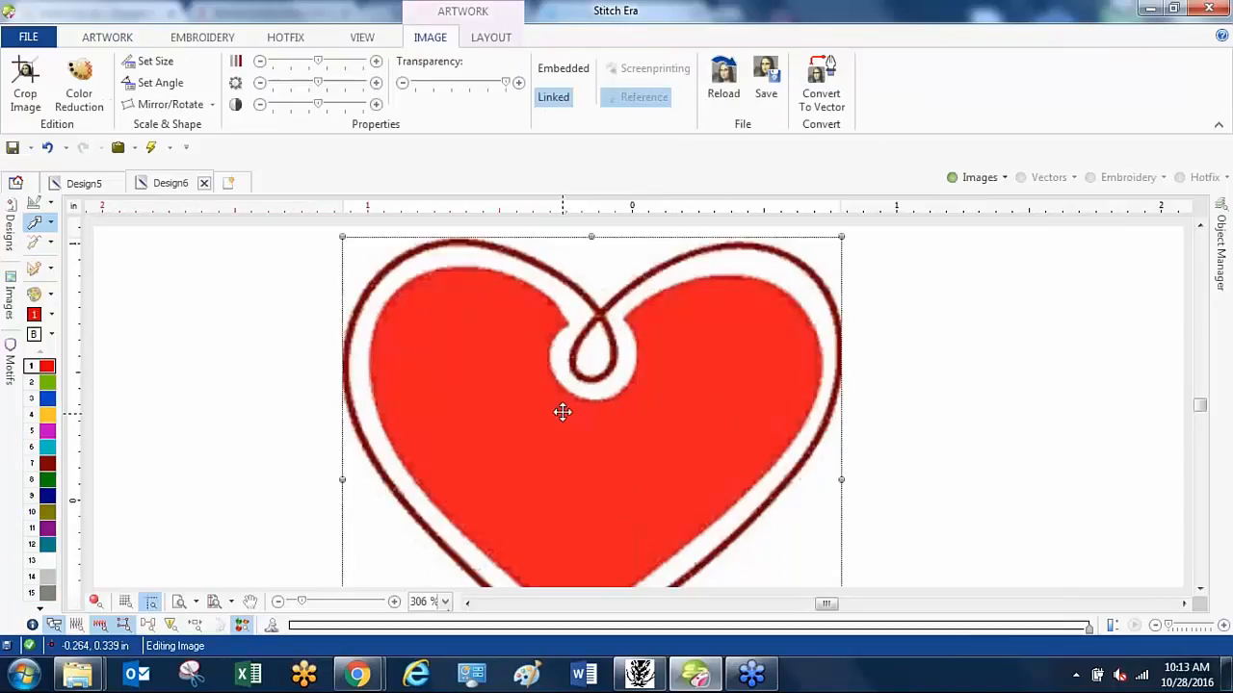
{"action": "left_click", "coordinate": [79, 85]}
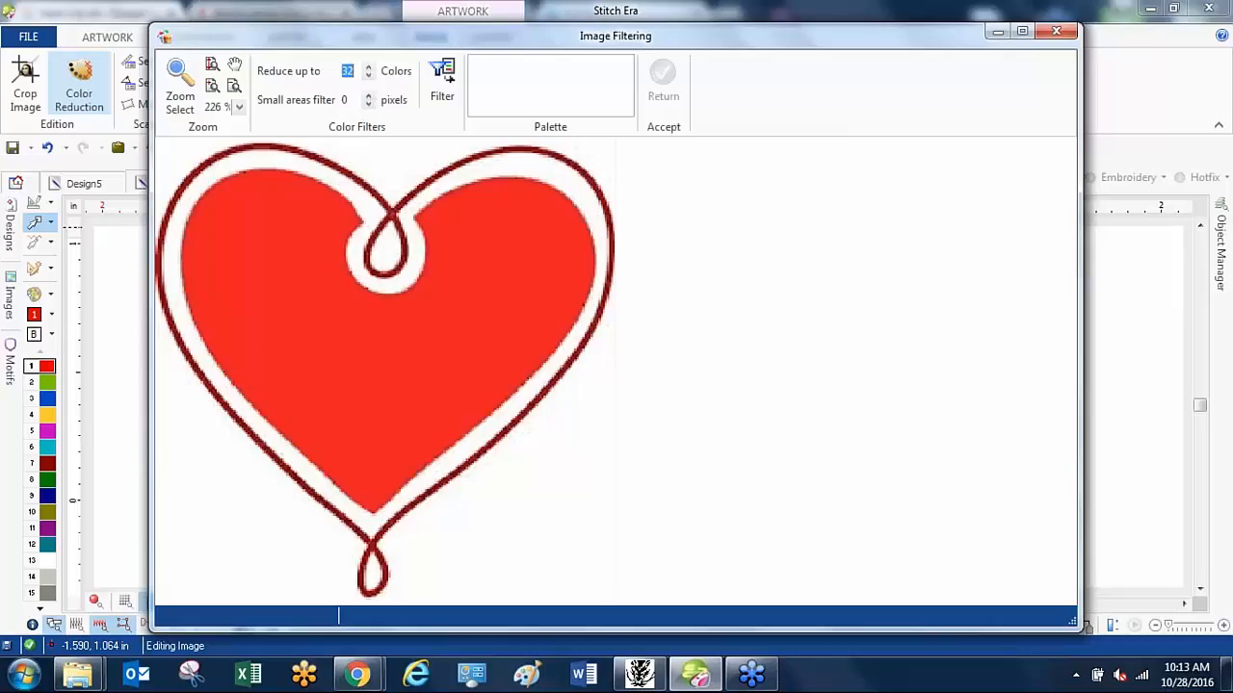
{"action": "left_click", "coordinate": [445, 89]}
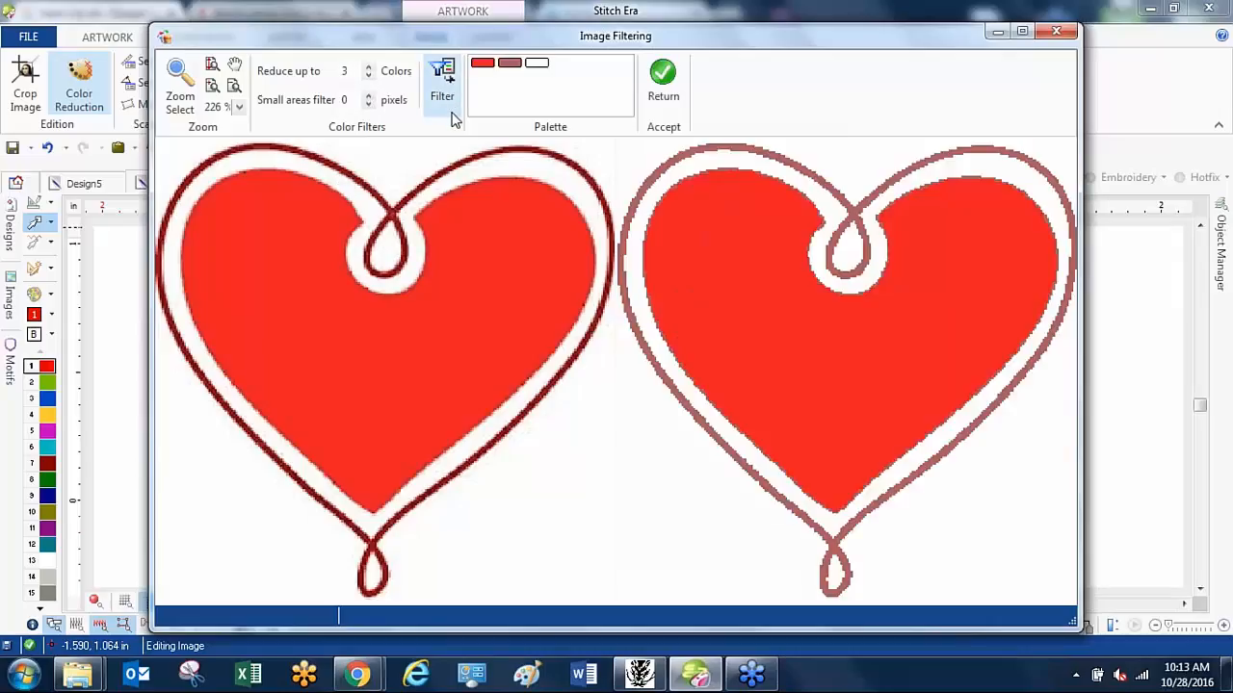
{"action": "left_click", "coordinate": [665, 81]}
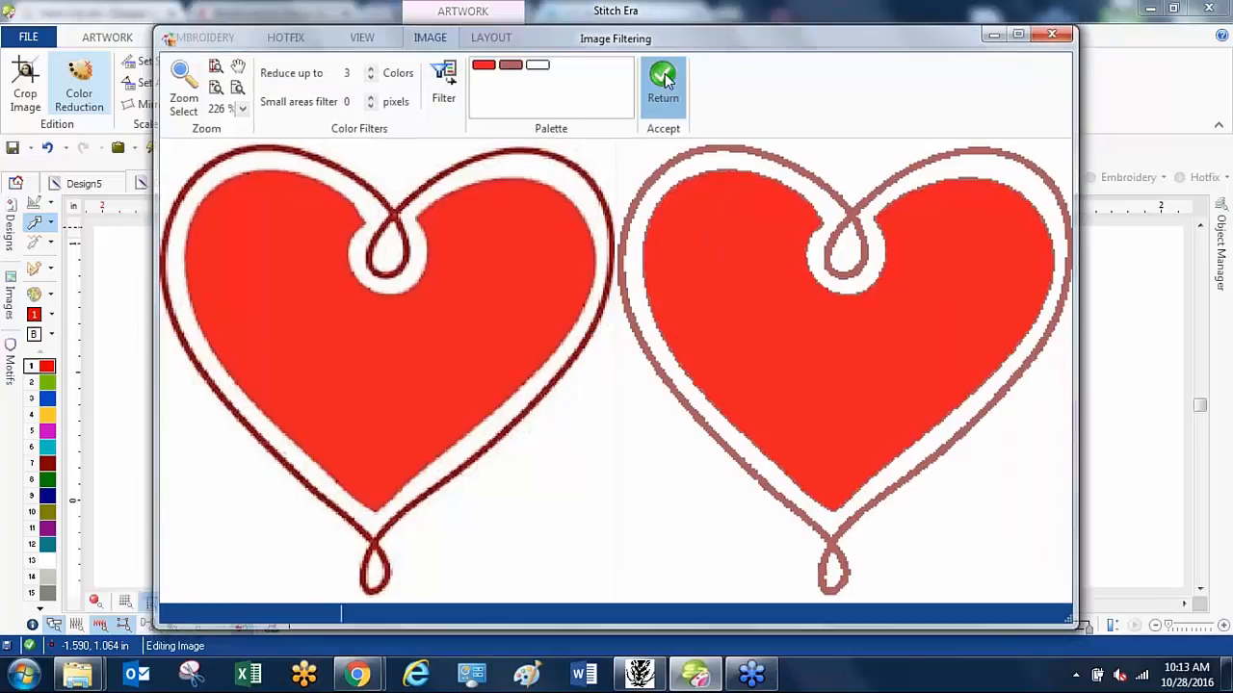
Convert the color-reduced heart to vectors, combining the red and mauve colors into one before accepting the trace.
{"action": "left_click", "coordinate": [823, 87]}
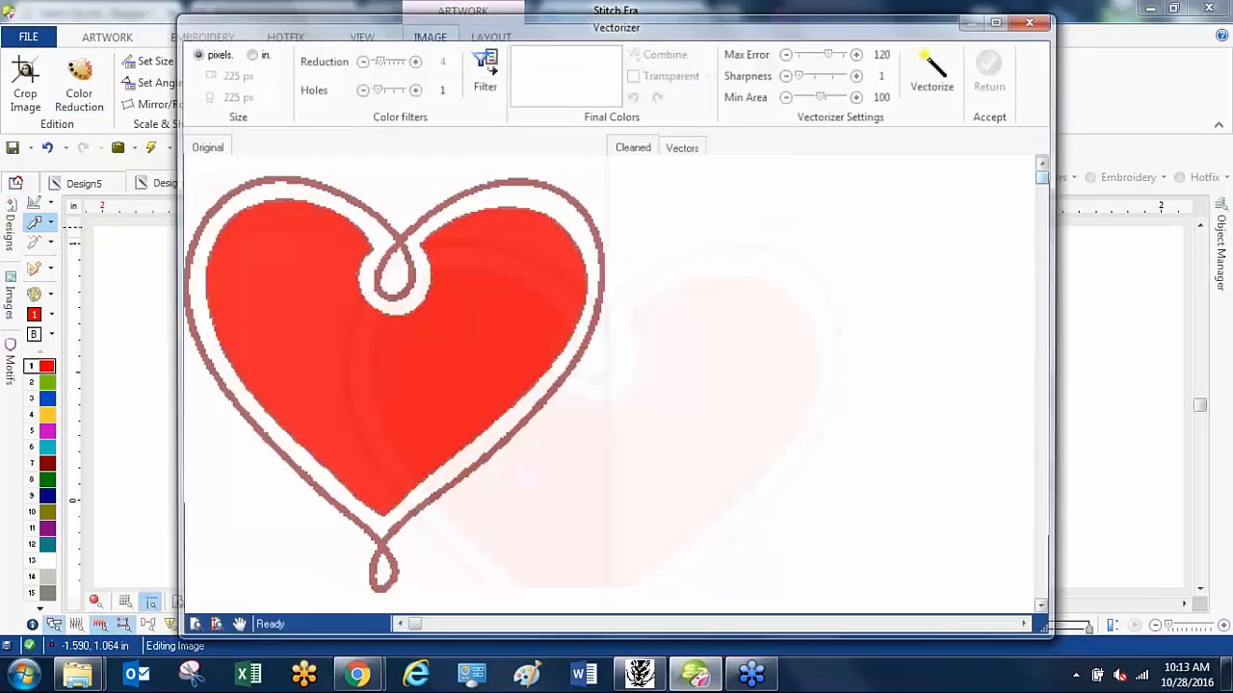
{"action": "left_click", "coordinate": [486, 62]}
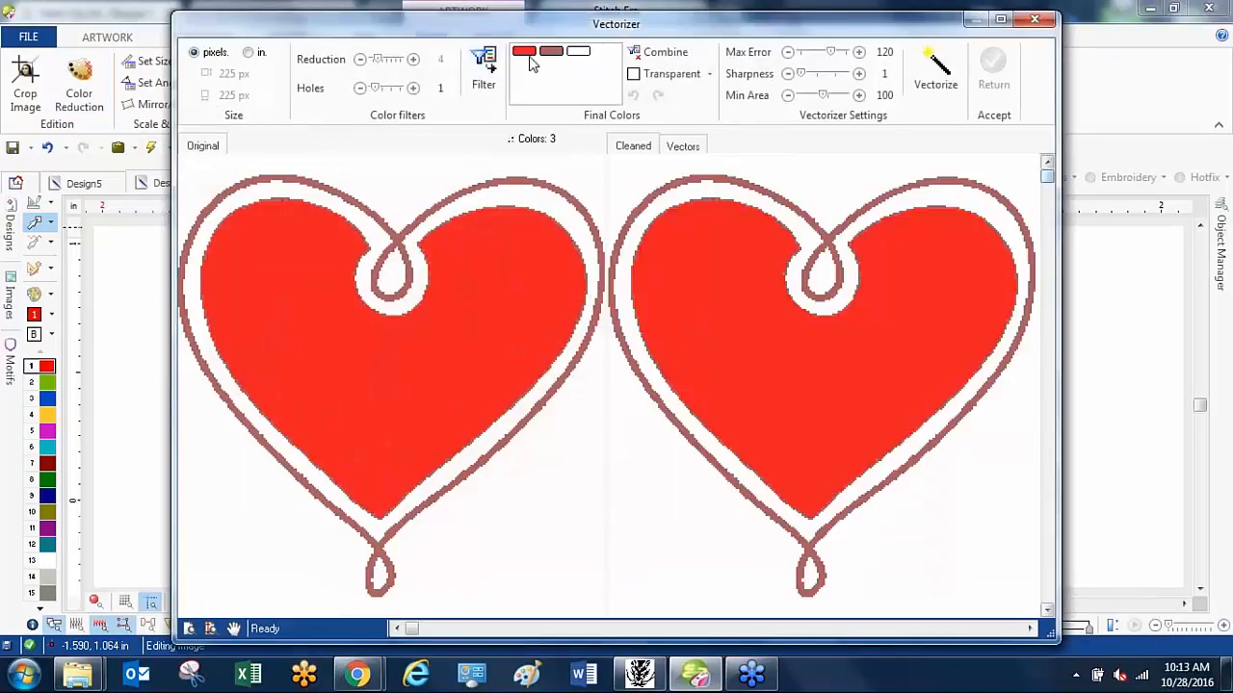
{"action": "left_click", "coordinate": [936, 70]}
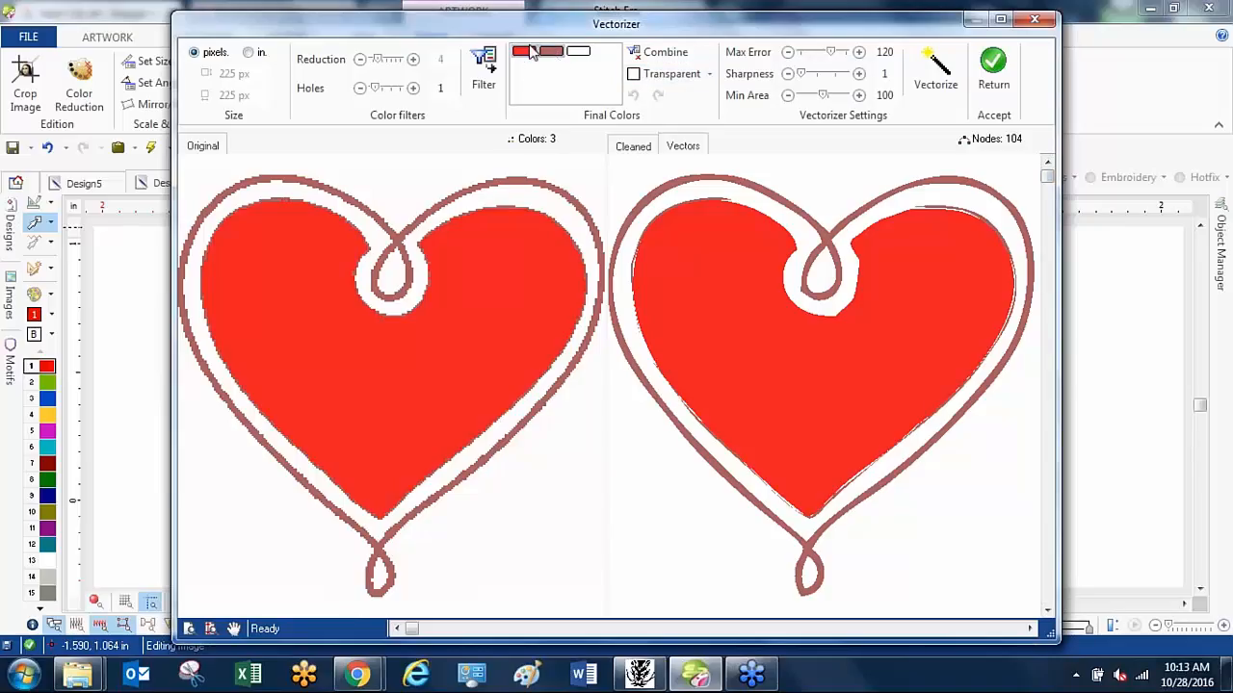
{"action": "left_click", "coordinate": [660, 53]}
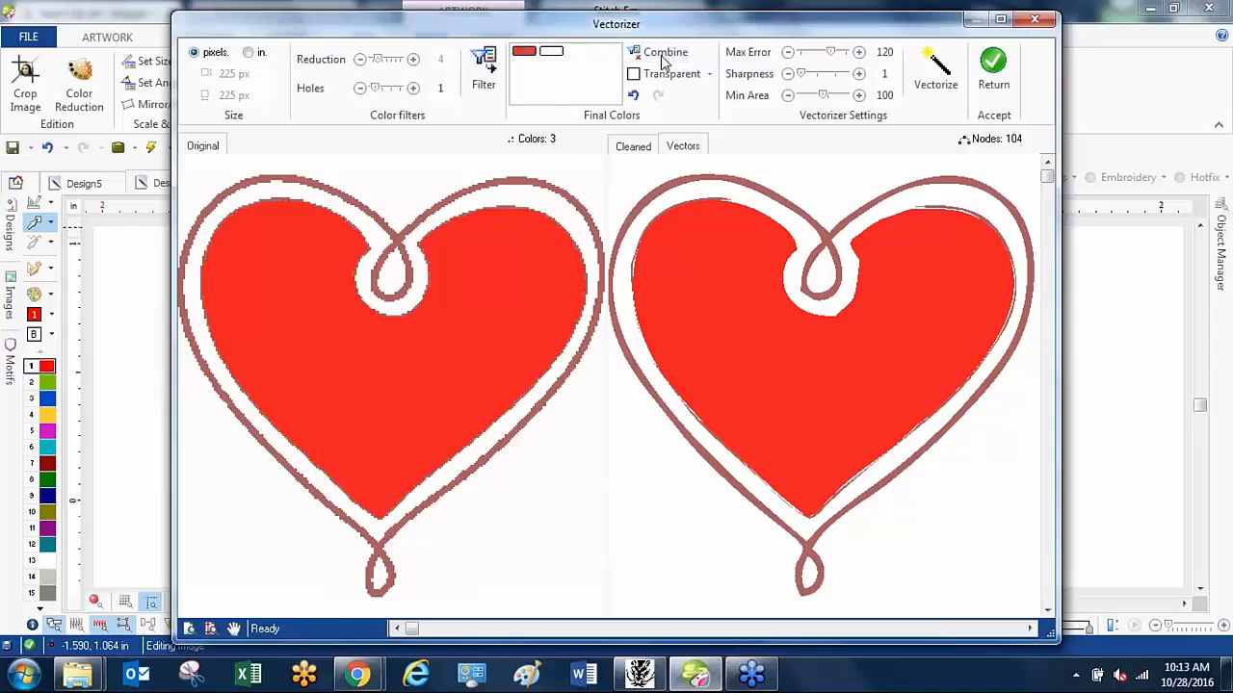
{"action": "left_click", "coordinate": [928, 77]}
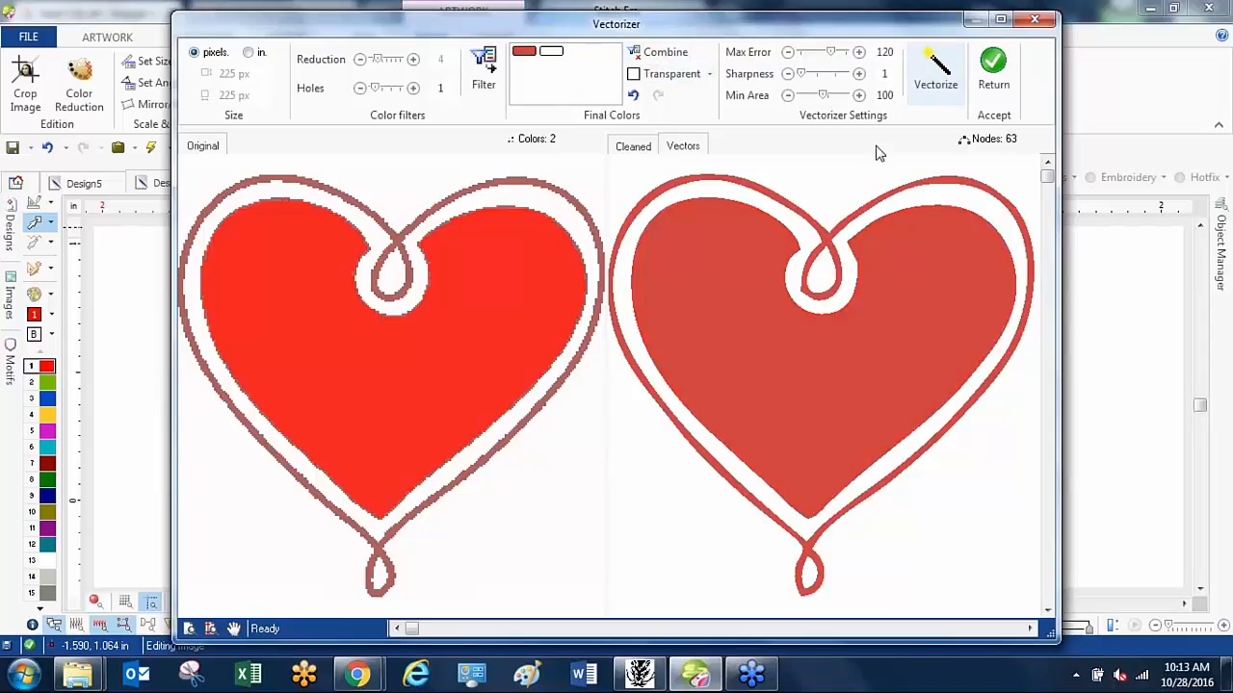
{"action": "left_click", "coordinate": [994, 85]}
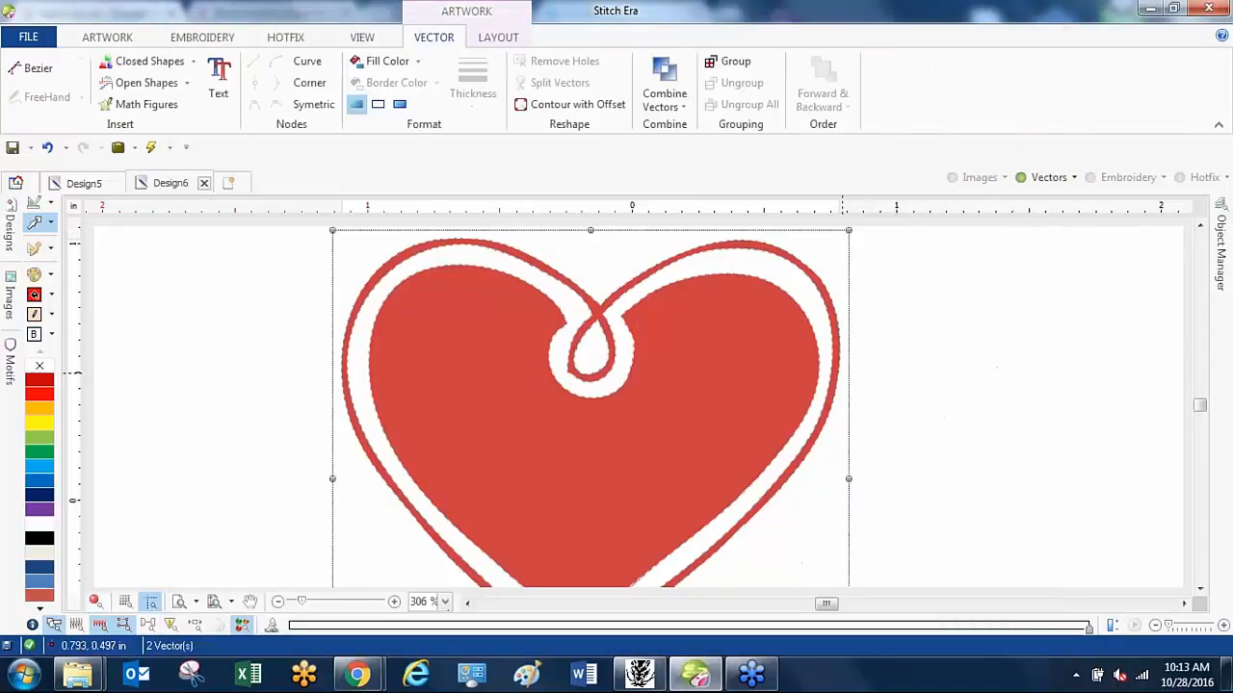
Split the solid inner heart with a freehand zigzag split line running down its left side, across the point and up the right side.
{"action": "left_click", "coordinate": [906, 374]}
{"action": "left_click", "coordinate": [732, 366]}
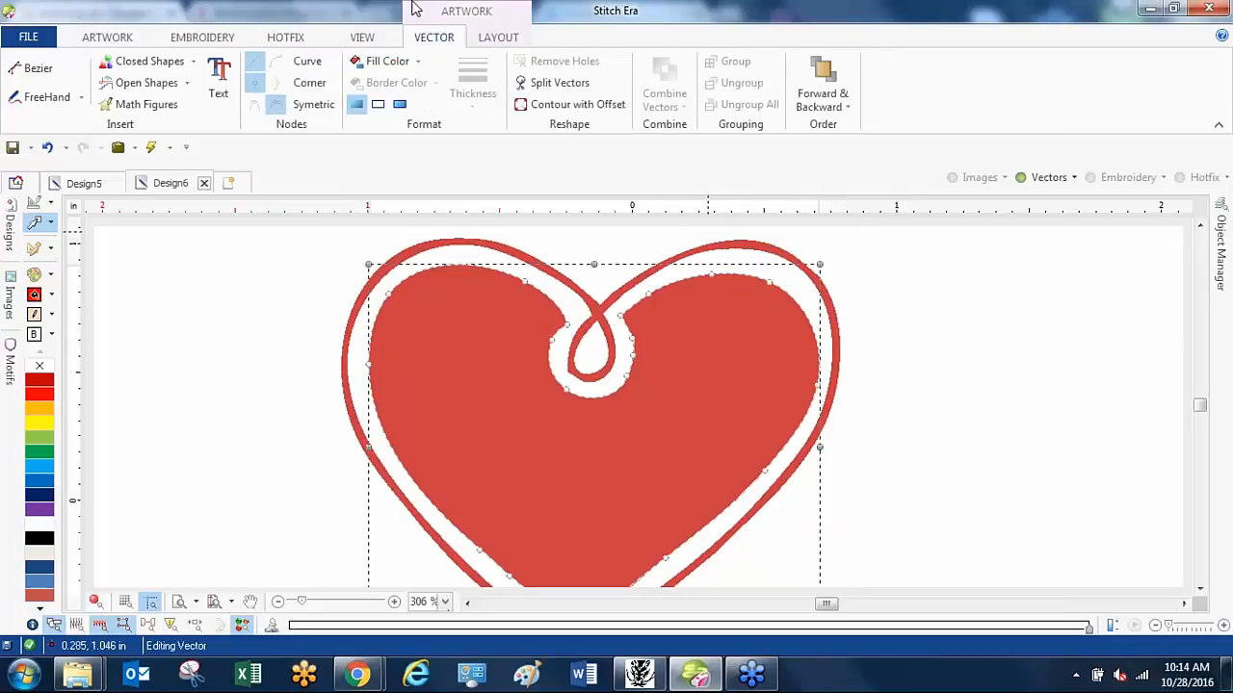
{"action": "left_click", "coordinate": [563, 84]}
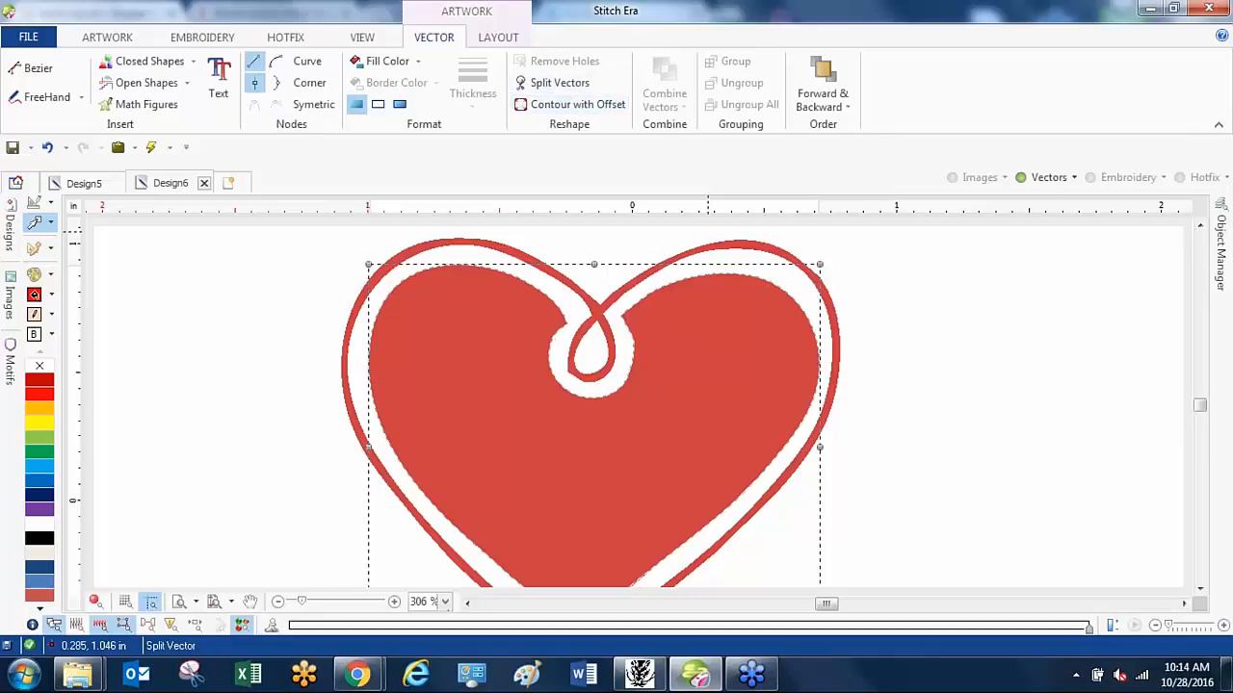
{"action": "left_click", "coordinate": [500, 253]}
{"action": "left_click", "coordinate": [473, 300]}
{"action": "left_click", "coordinate": [434, 331]}
{"action": "left_click", "coordinate": [416, 307]}
{"action": "left_click", "coordinate": [334, 290]}
{"action": "left_click", "coordinate": [362, 412]}
{"action": "left_click", "coordinate": [418, 393]}
{"action": "left_click", "coordinate": [435, 434]}
{"action": "left_click", "coordinate": [484, 360]}
{"action": "left_click", "coordinate": [508, 428]}
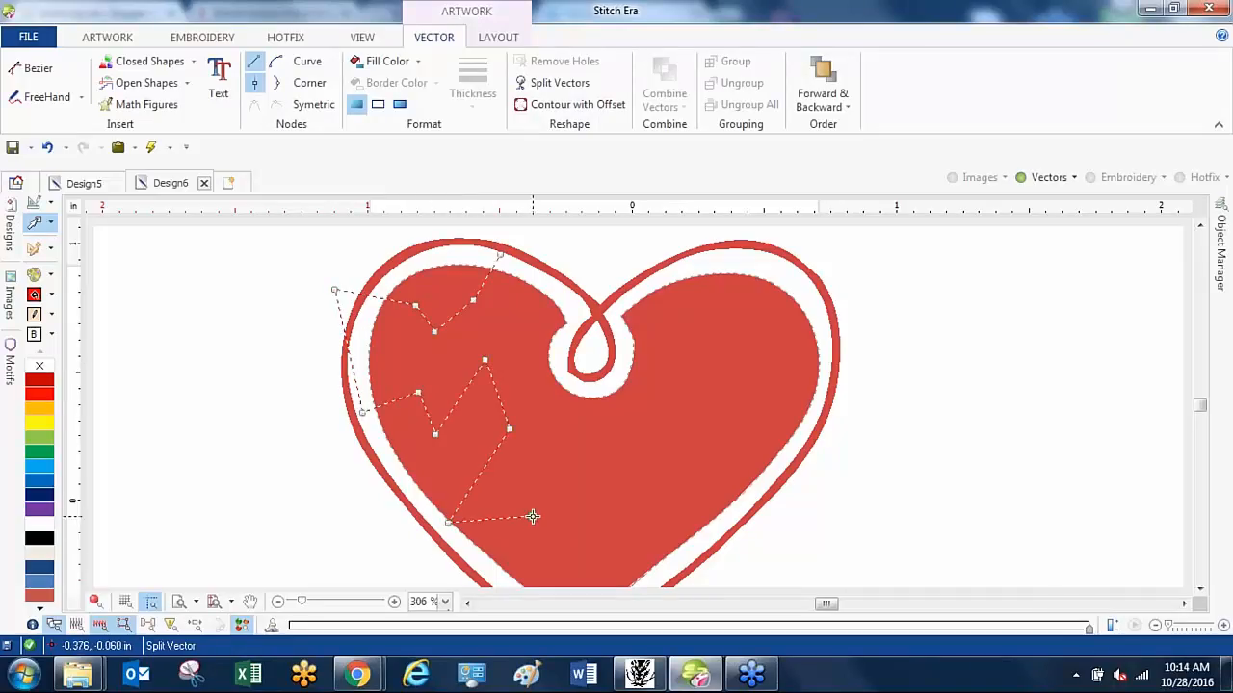
{"action": "left_click", "coordinate": [548, 482]}
{"action": "left_click", "coordinate": [595, 513]}
{"action": "key", "text": "space"}
{"action": "left_click_drag", "start_coordinate": [538, 541], "coordinate": [502, 396]}
{"action": "key", "text": "space"}
{"action": "left_click", "coordinate": [457, 484]}
{"action": "left_click", "coordinate": [633, 513]}
{"action": "left_click", "coordinate": [568, 428]}
{"action": "left_click", "coordinate": [623, 347]}
{"action": "left_click", "coordinate": [747, 417]}
{"action": "left_click", "coordinate": [625, 297]}
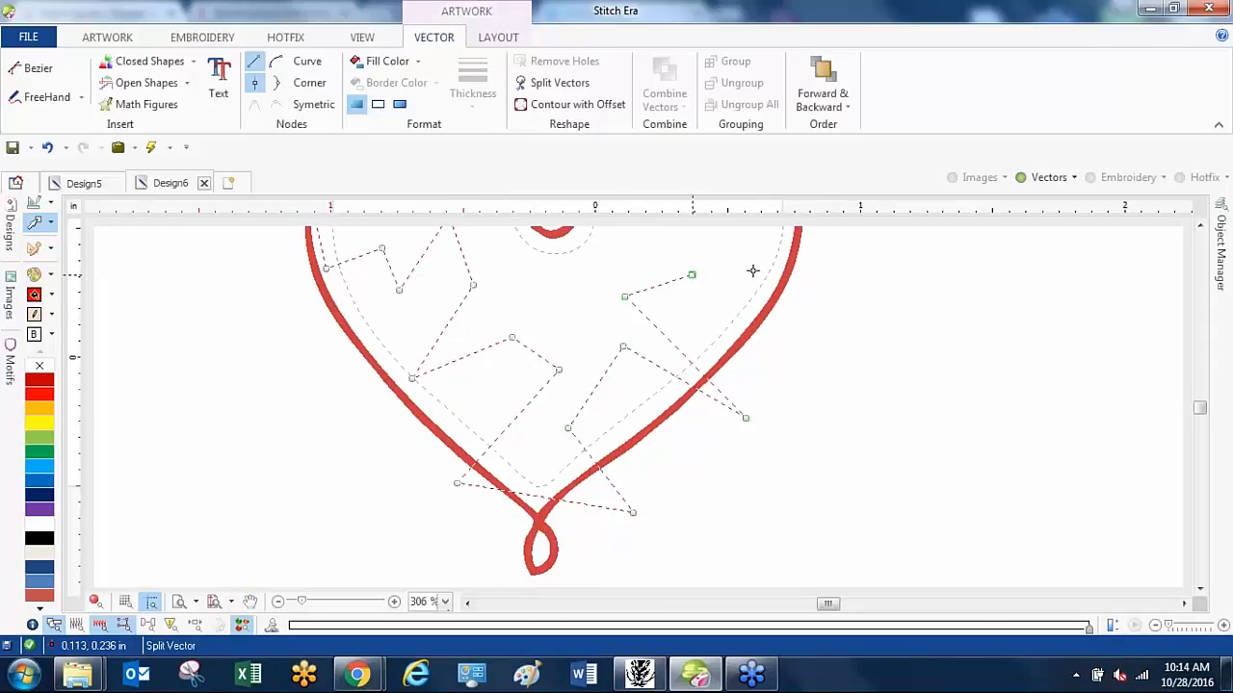
{"action": "left_click", "coordinate": [688, 255]}
{"action": "left_click", "coordinate": [822, 297]}
{"action": "key", "text": "space"}
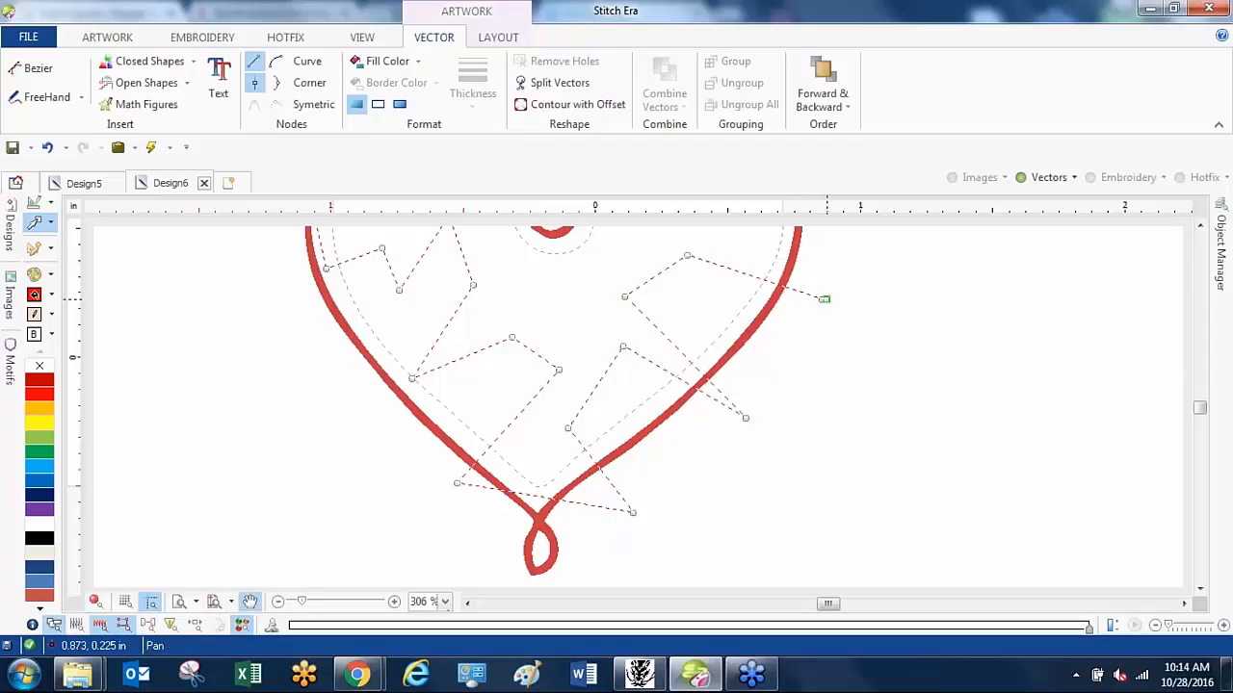
{"action": "left_click_drag", "start_coordinate": [821, 331], "coordinate": [774, 488]}
{"action": "key", "text": "space"}
{"action": "left_click", "coordinate": [784, 348]}
{"action": "left_click", "coordinate": [622, 362]}
{"action": "left_click", "coordinate": [551, 263]}
{"action": "left_click", "coordinate": [588, 362]}
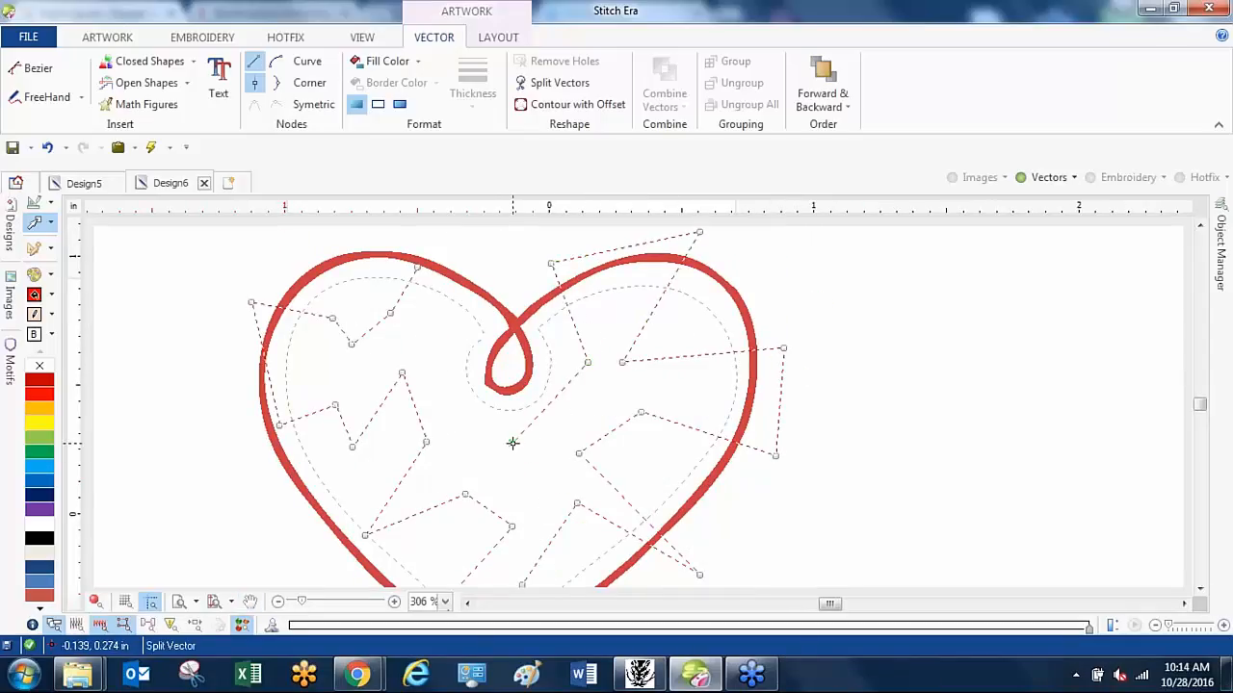
{"action": "left_click", "coordinate": [560, 431]}
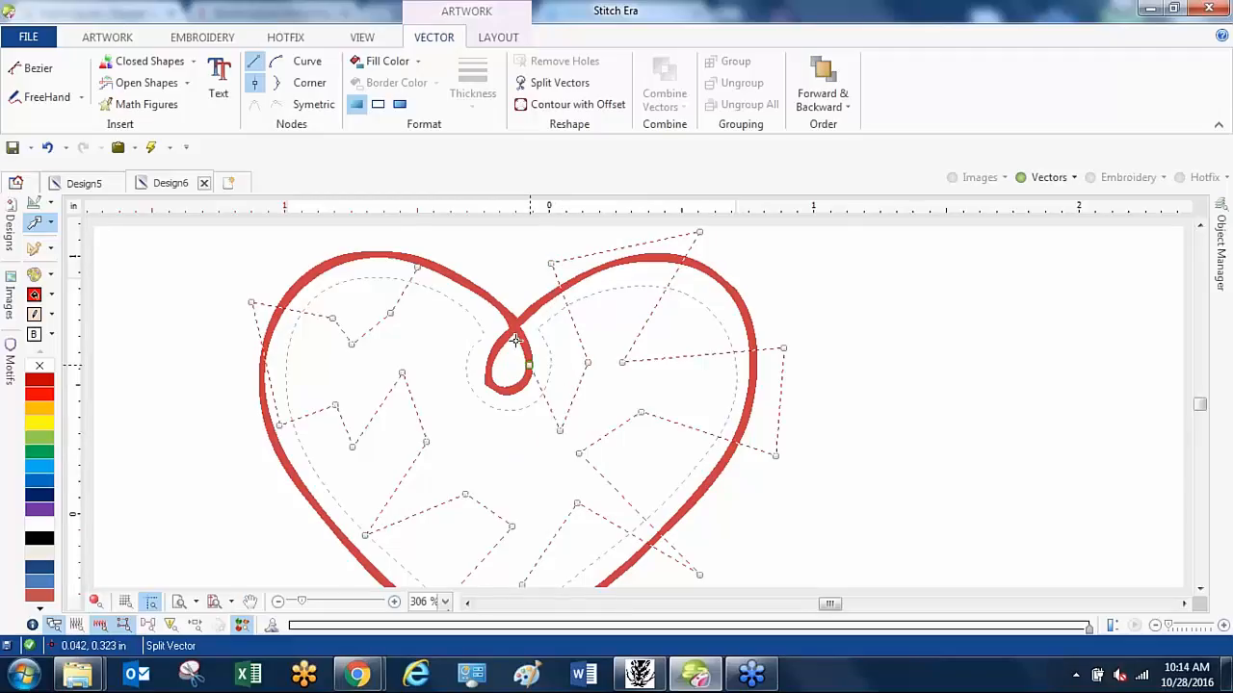
{"action": "left_click", "coordinate": [486, 264]}
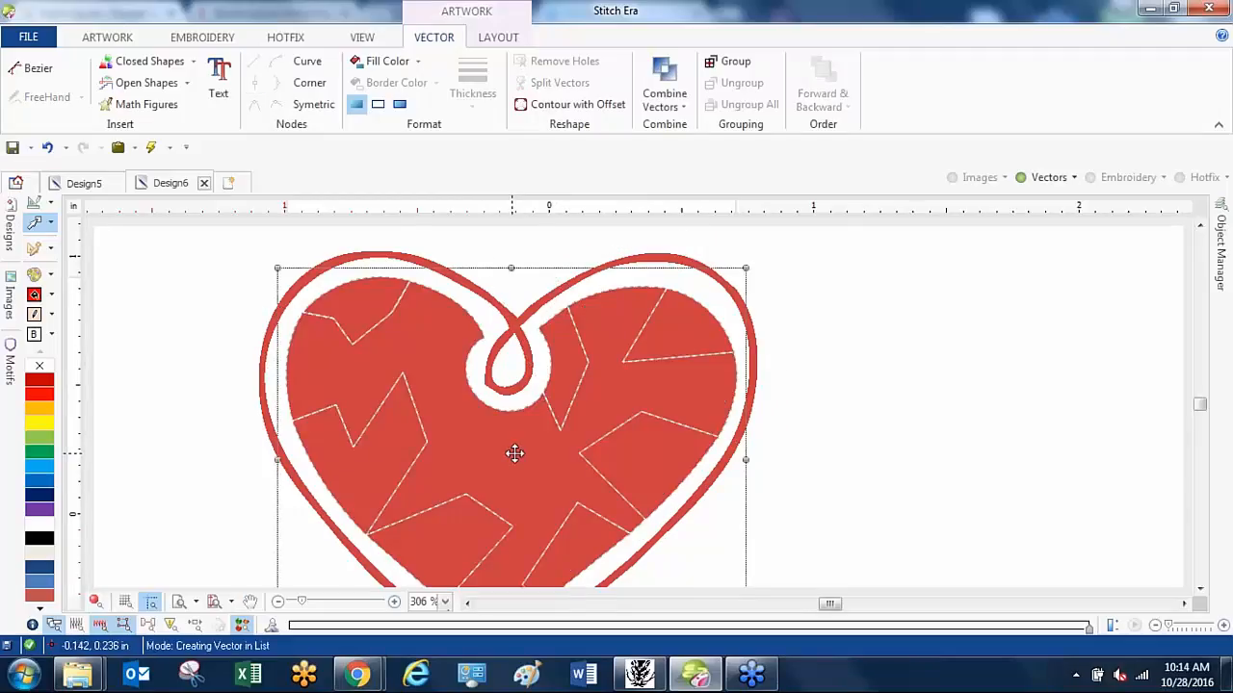
Recolor the central piece of the split heart bright red, and change that fill to black.
{"action": "left_click", "coordinate": [39, 394]}
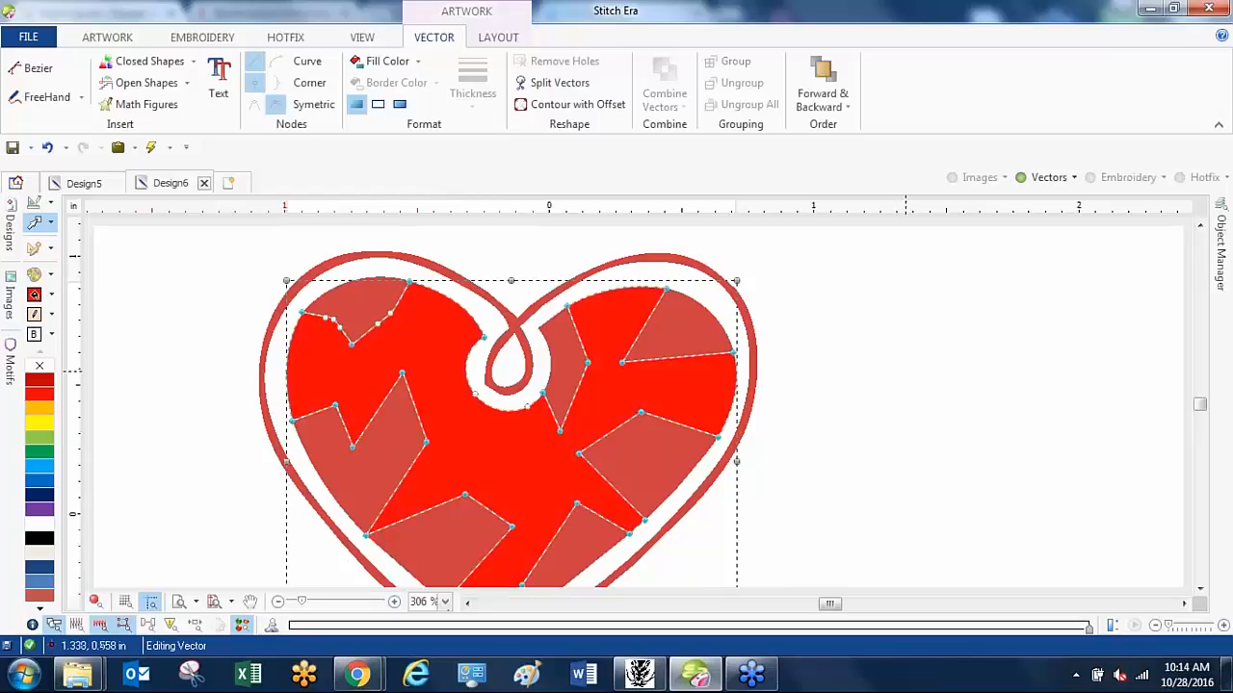
{"action": "left_click", "coordinate": [970, 378]}
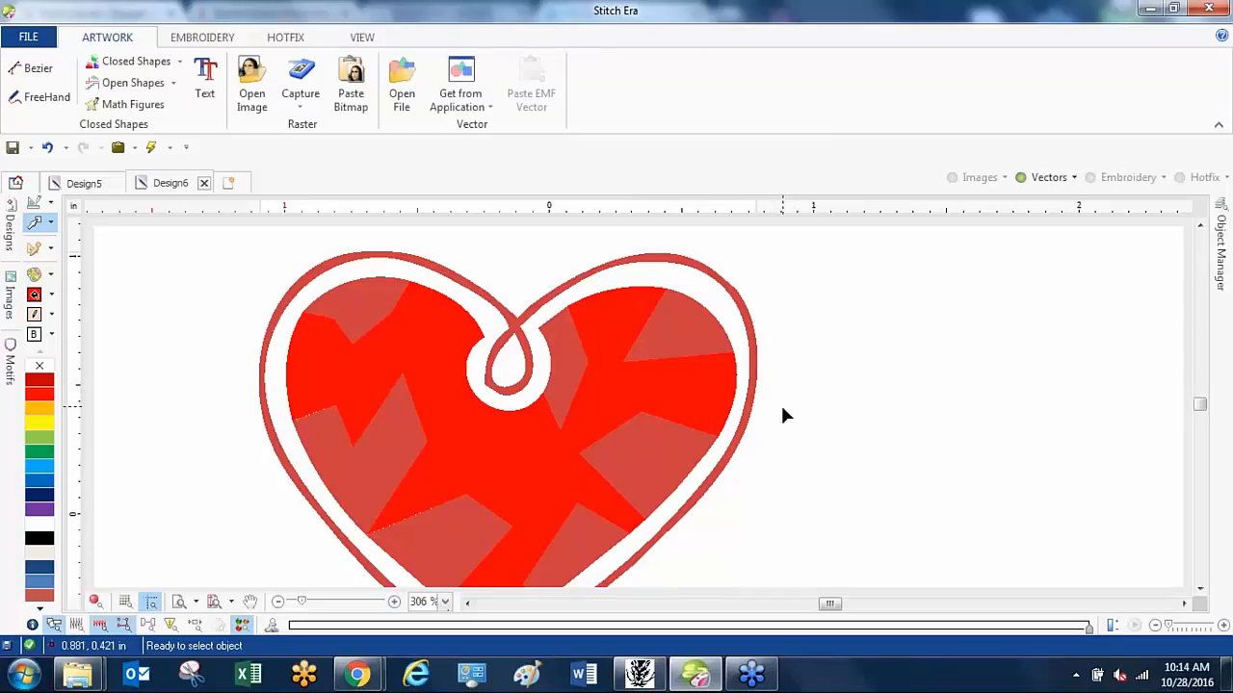
{"action": "left_click", "coordinate": [686, 403]}
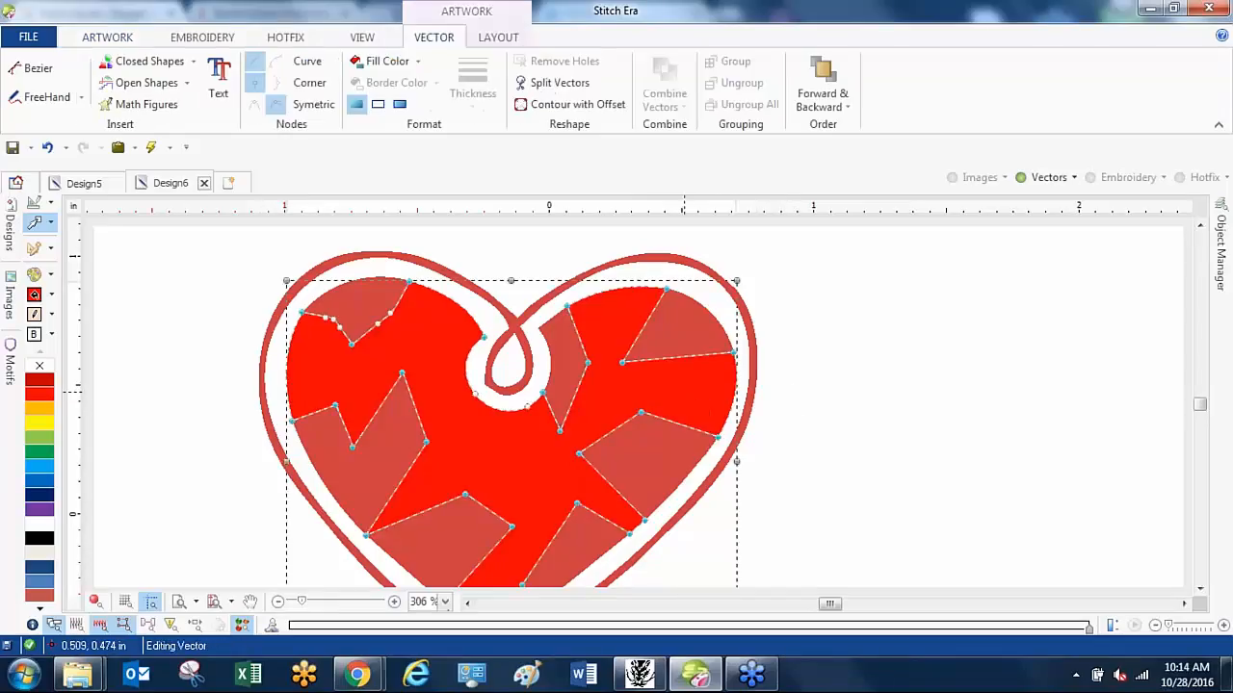
{"action": "left_click", "coordinate": [43, 538]}
{"action": "left_click", "coordinate": [895, 400]}
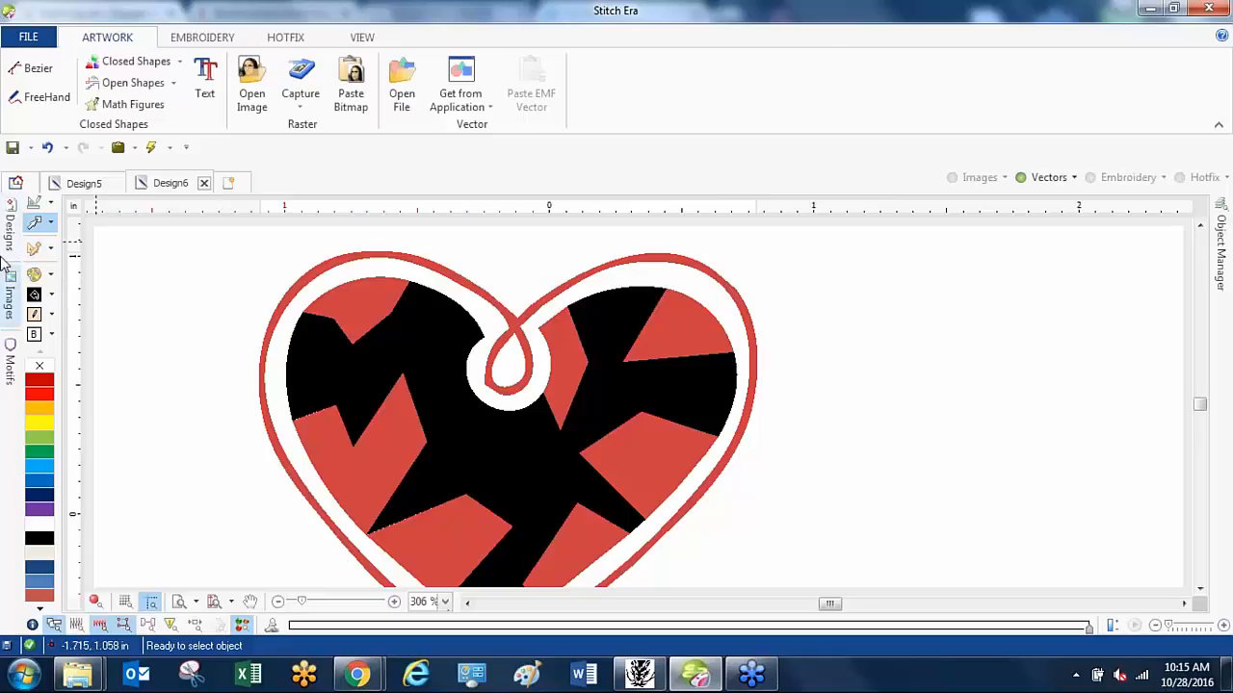
In Design5, filter the scissors image with Color Reduction up to 32 colors and accept the result.
{"action": "left_click", "coordinate": [83, 183]}
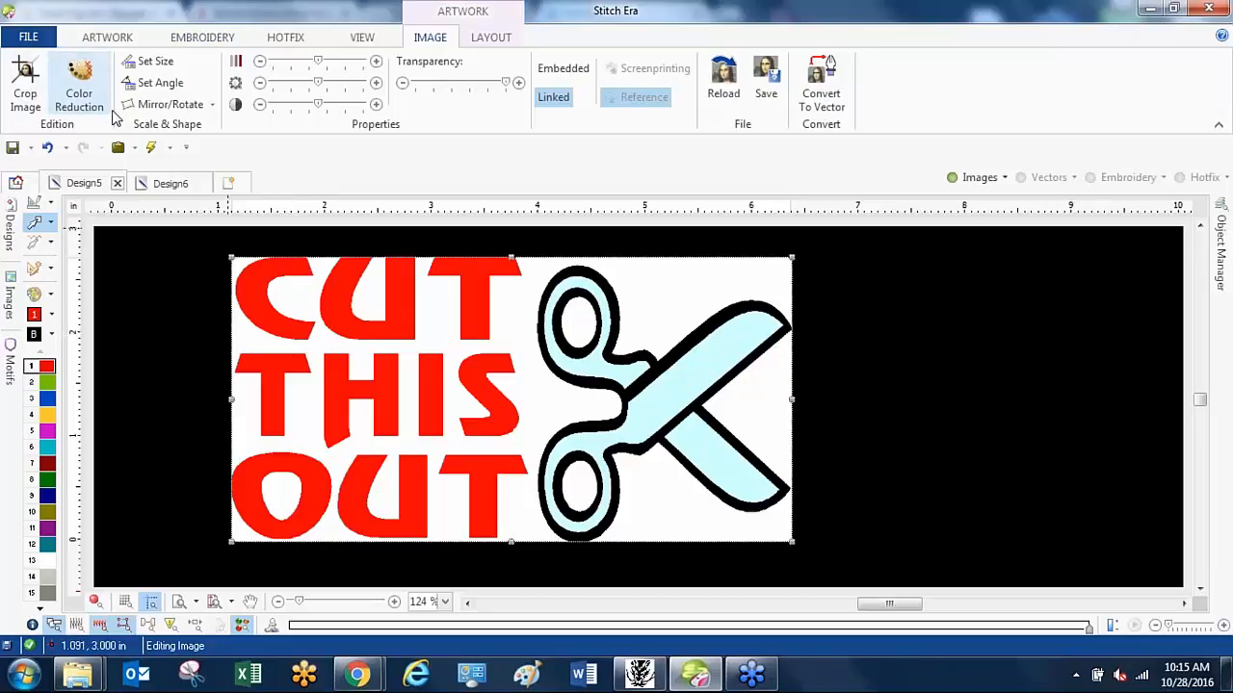
{"action": "left_click", "coordinate": [82, 96]}
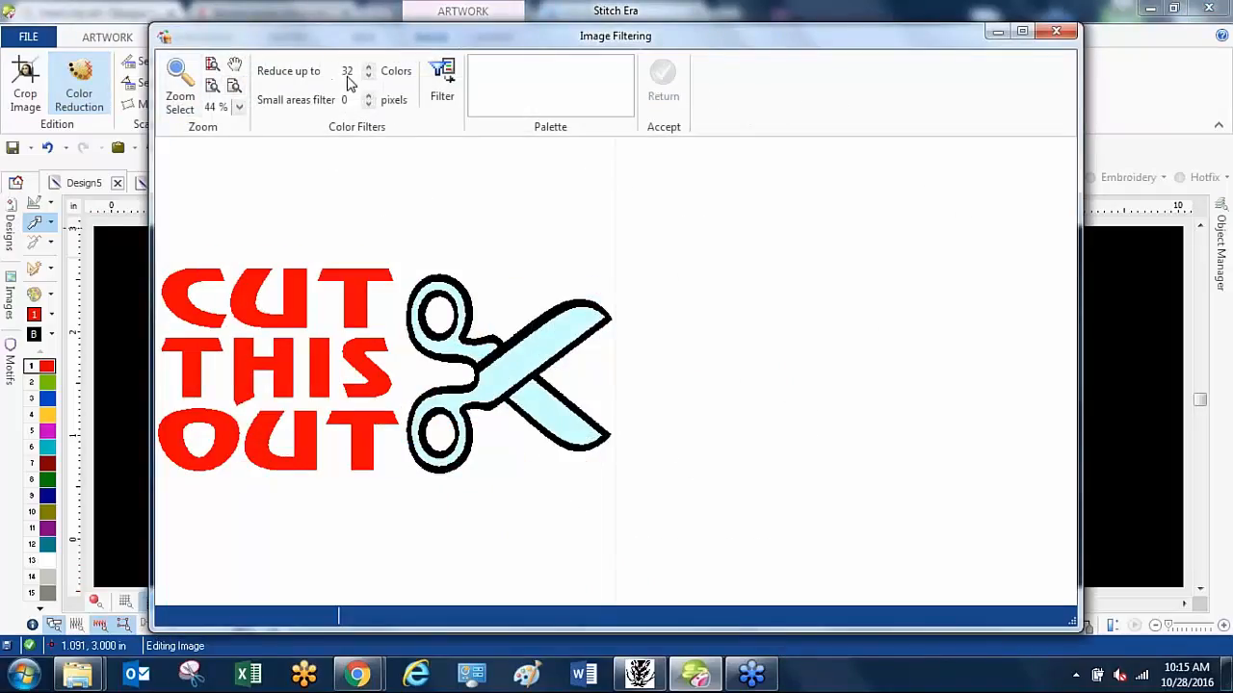
{"action": "left_click", "coordinate": [432, 83]}
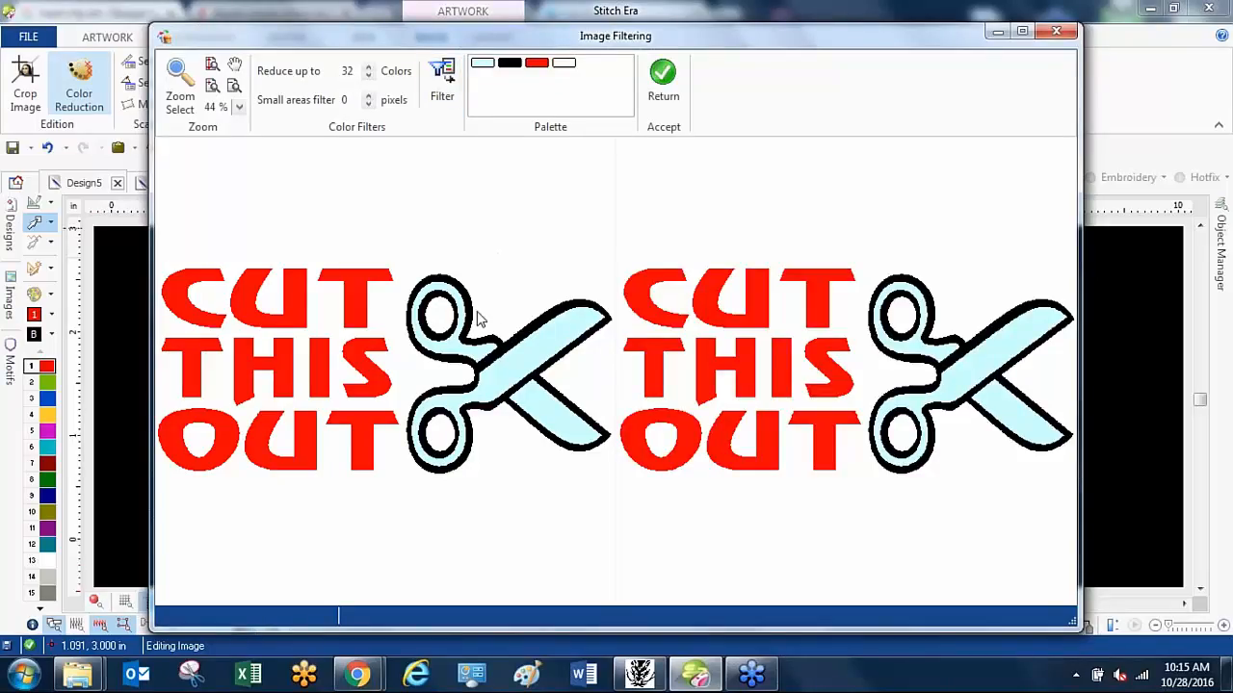
{"action": "left_click", "coordinate": [661, 104]}
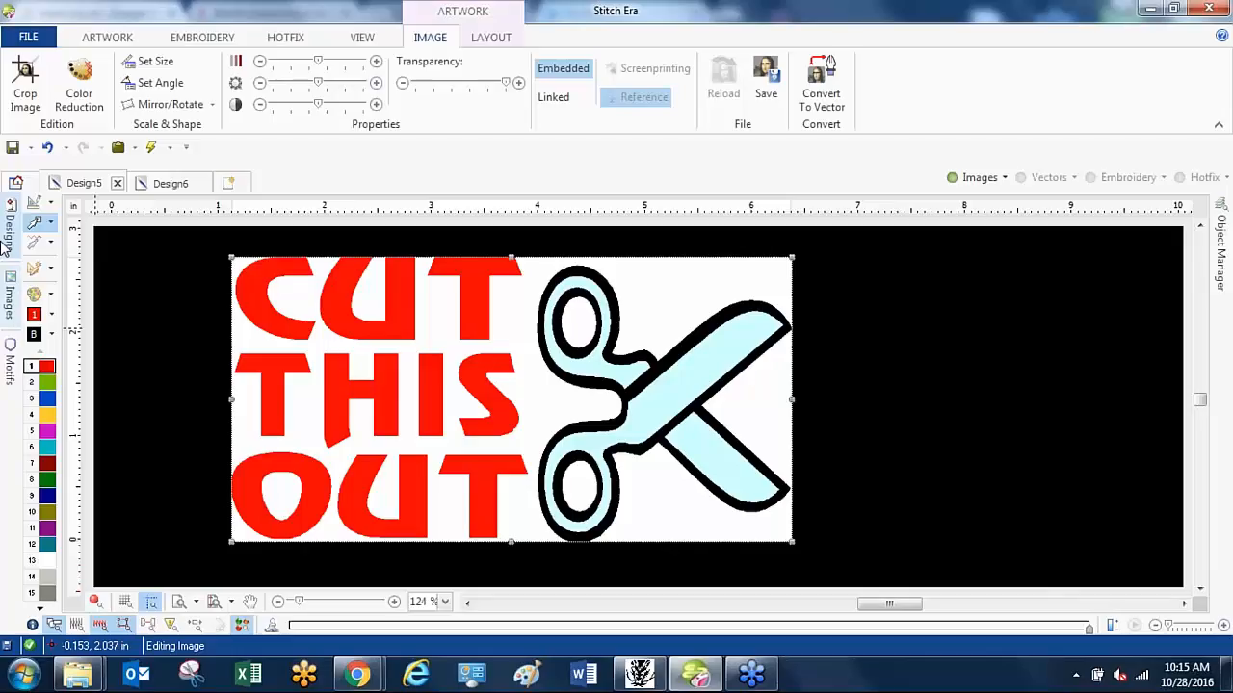
Start a turning embroidery area using the Area with Zig-Zag fill.
{"action": "left_click", "coordinate": [196, 38]}
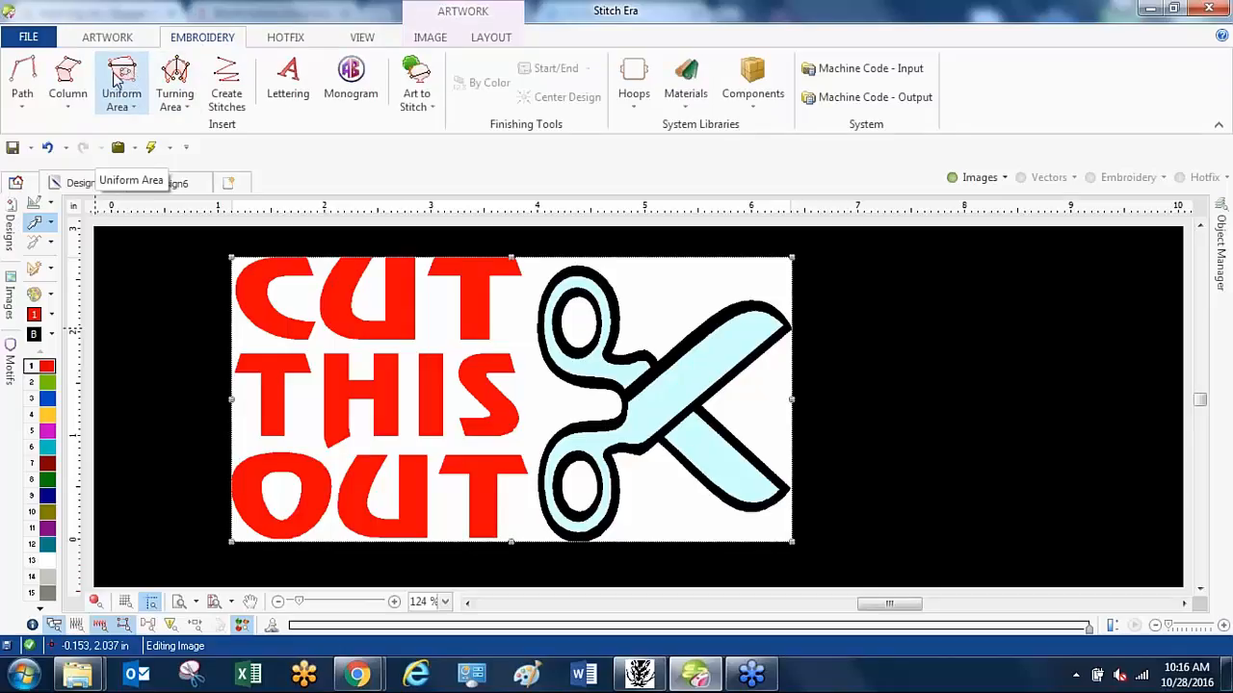
{"action": "left_click", "coordinate": [196, 101]}
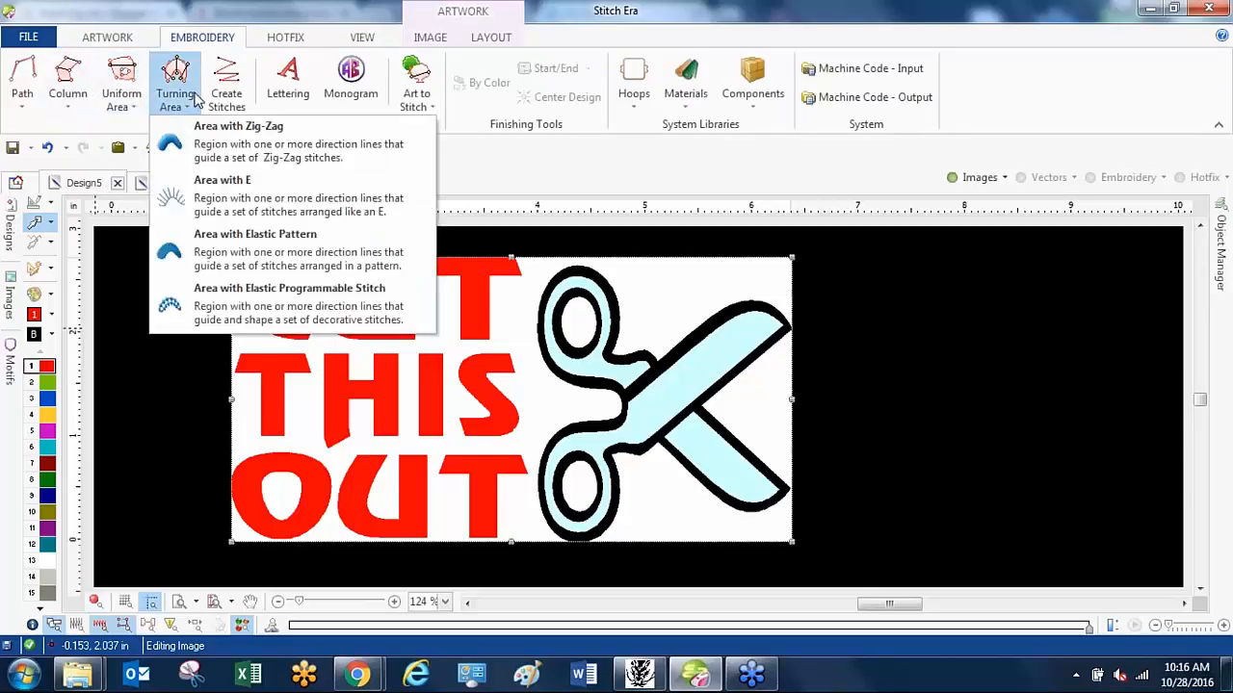
{"action": "left_click", "coordinate": [208, 145]}
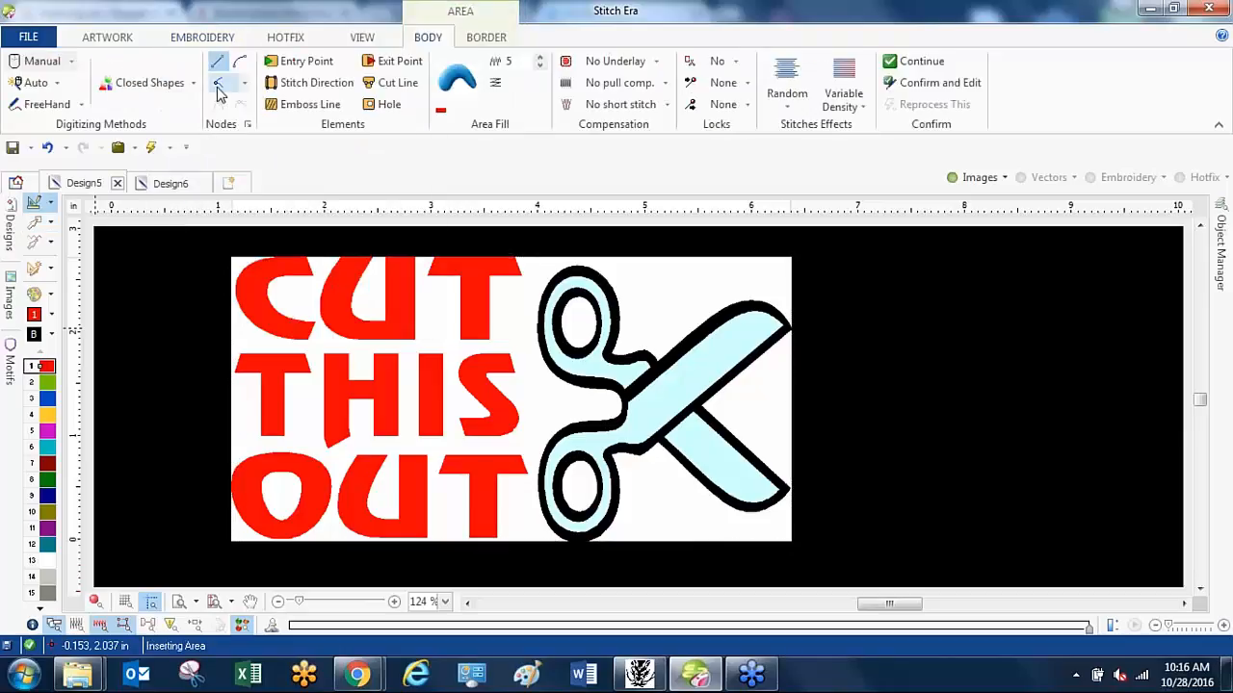
Set the zig-zag area's fill color to red, its density to 6 and its underlay to Medium.
{"action": "left_click", "coordinate": [509, 61]}
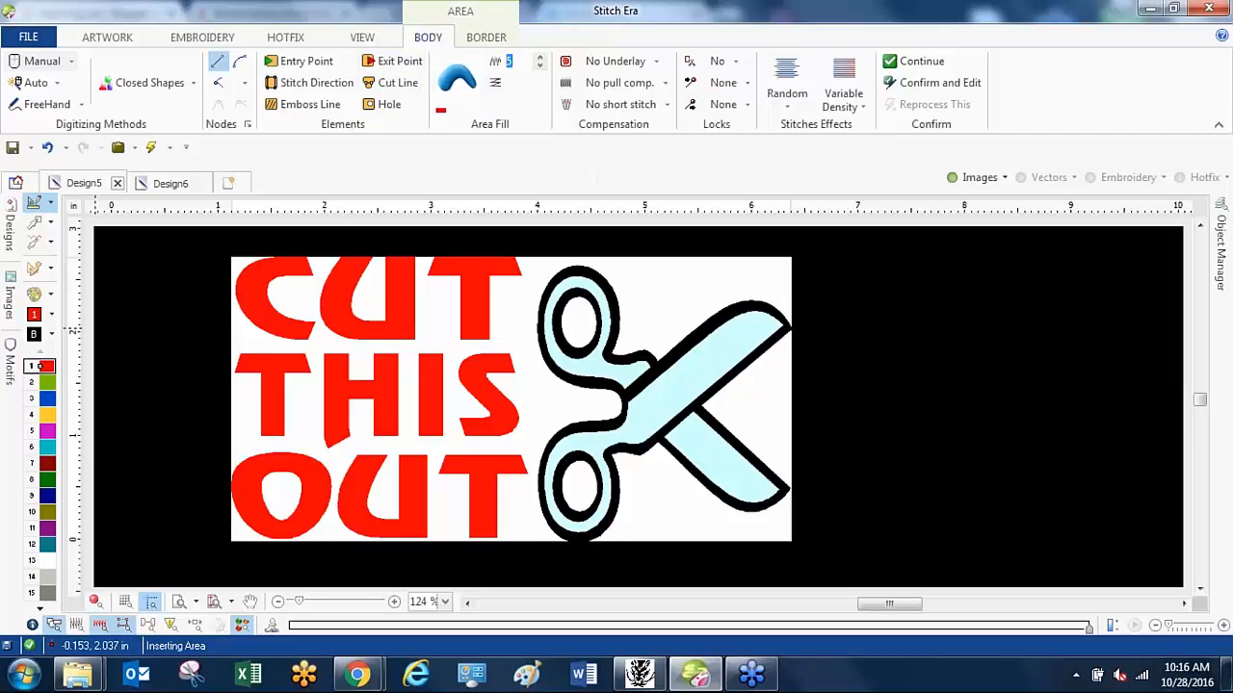
{"action": "left_click", "coordinate": [442, 113]}
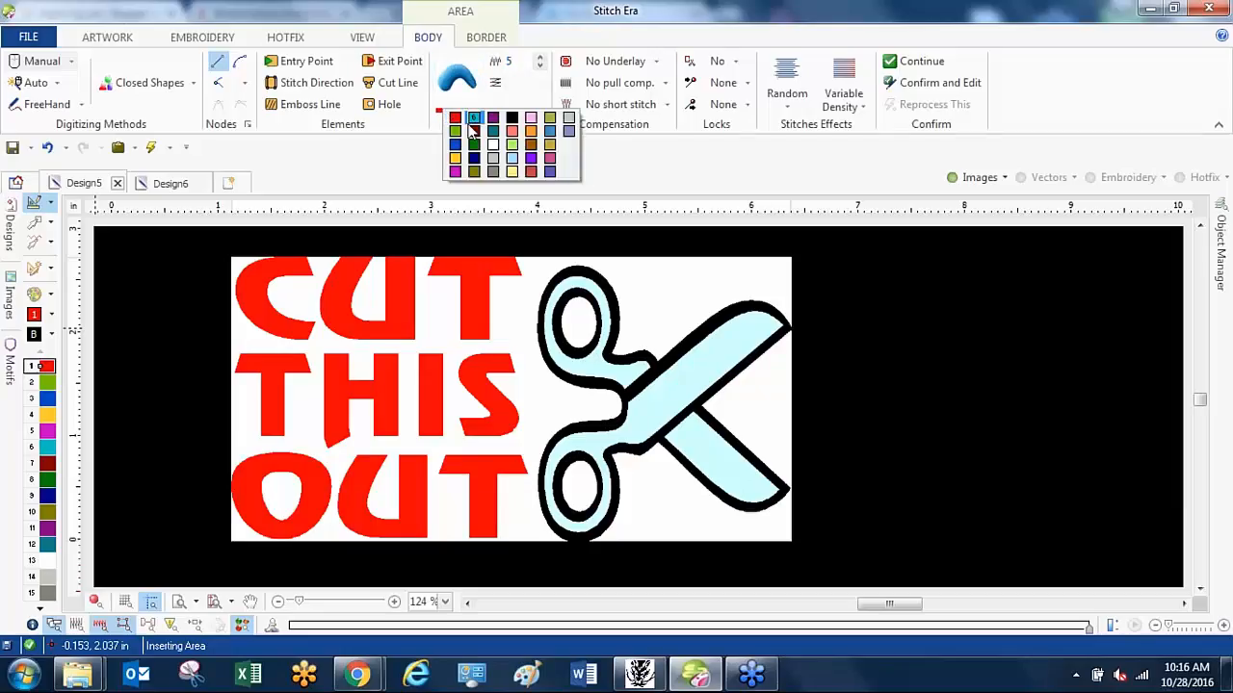
{"action": "left_click", "coordinate": [457, 118]}
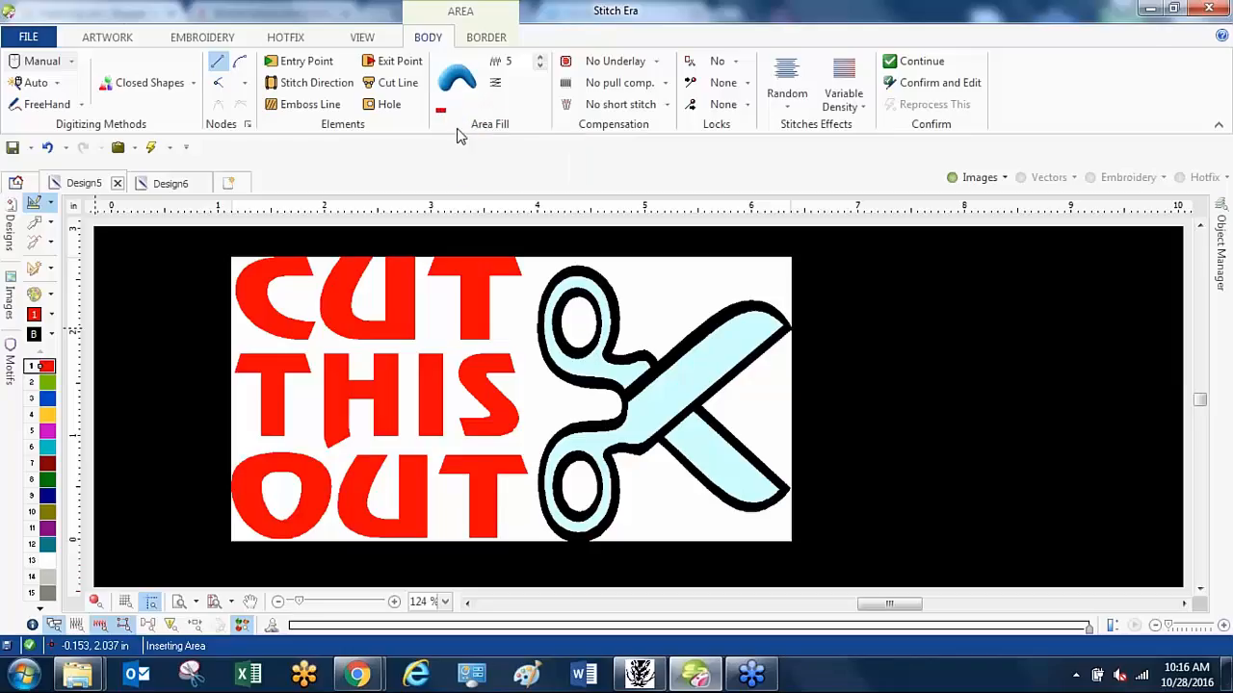
{"action": "left_click", "coordinate": [515, 67]}
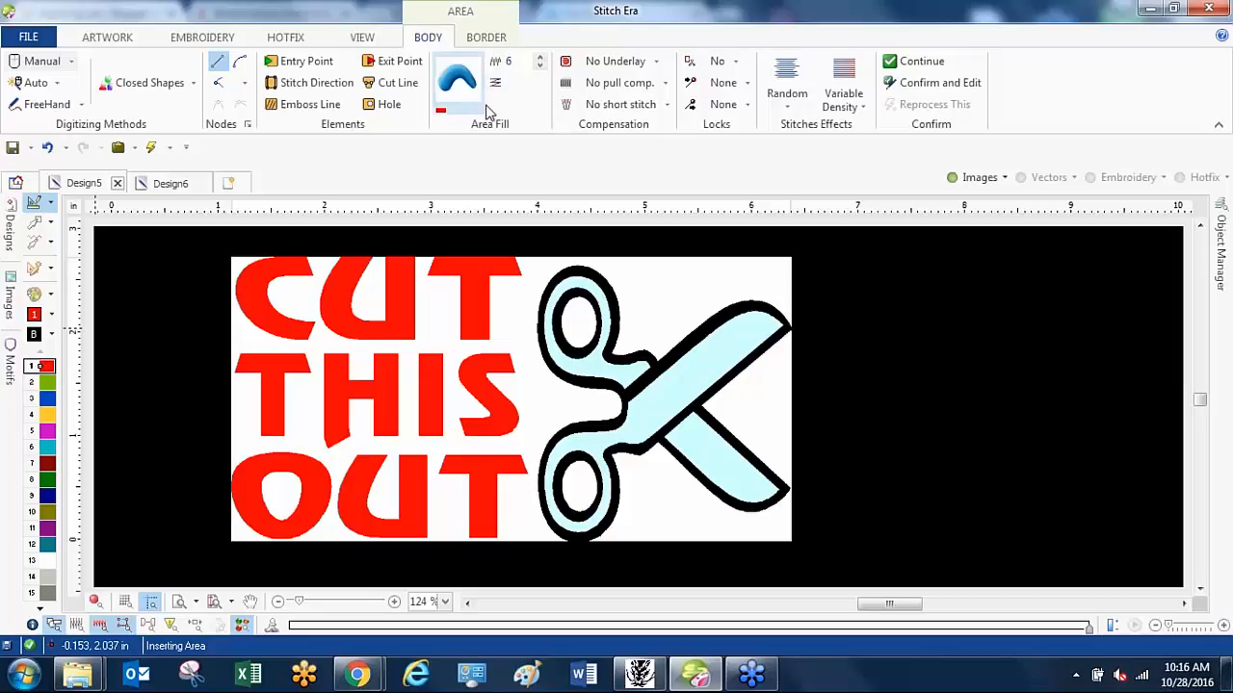
{"action": "left_click", "coordinate": [472, 247]}
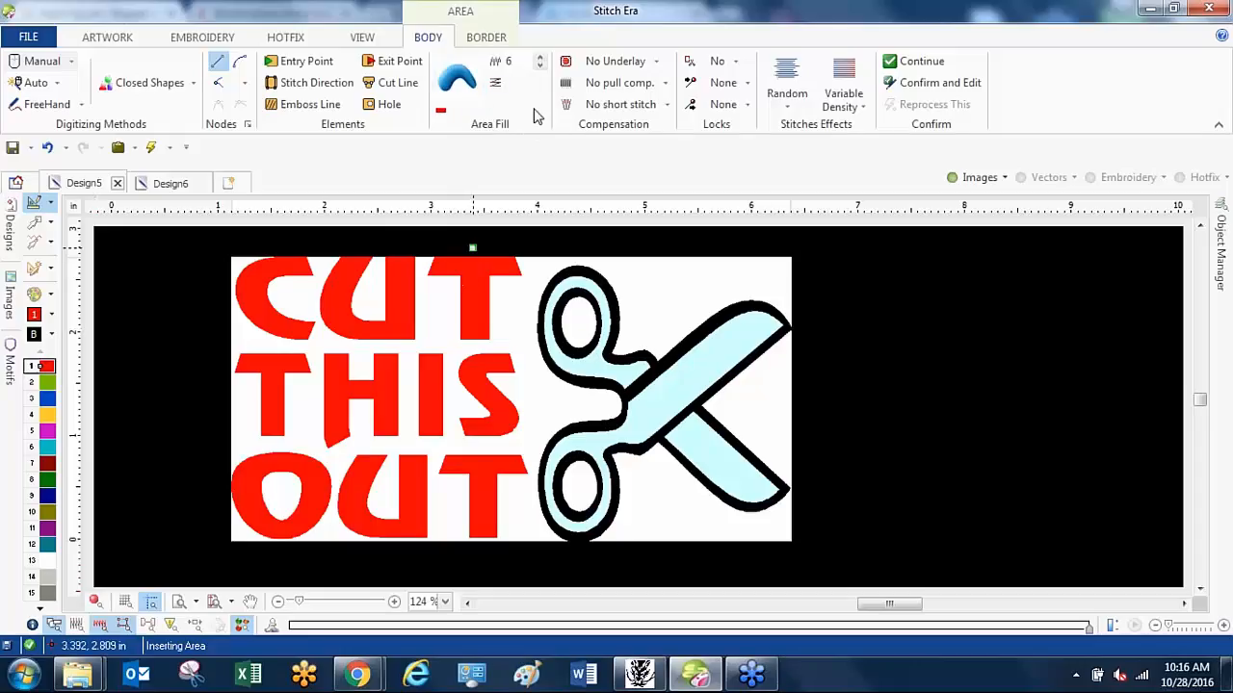
{"action": "left_click", "coordinate": [625, 68]}
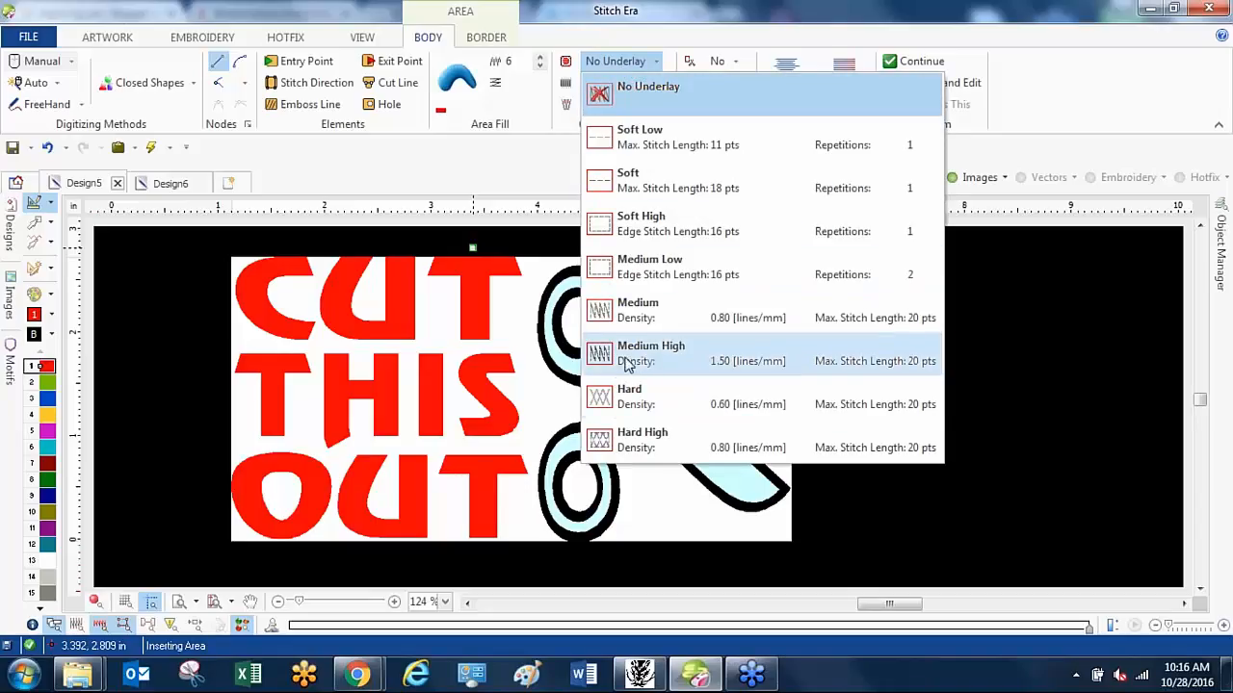
{"action": "left_click", "coordinate": [633, 308]}
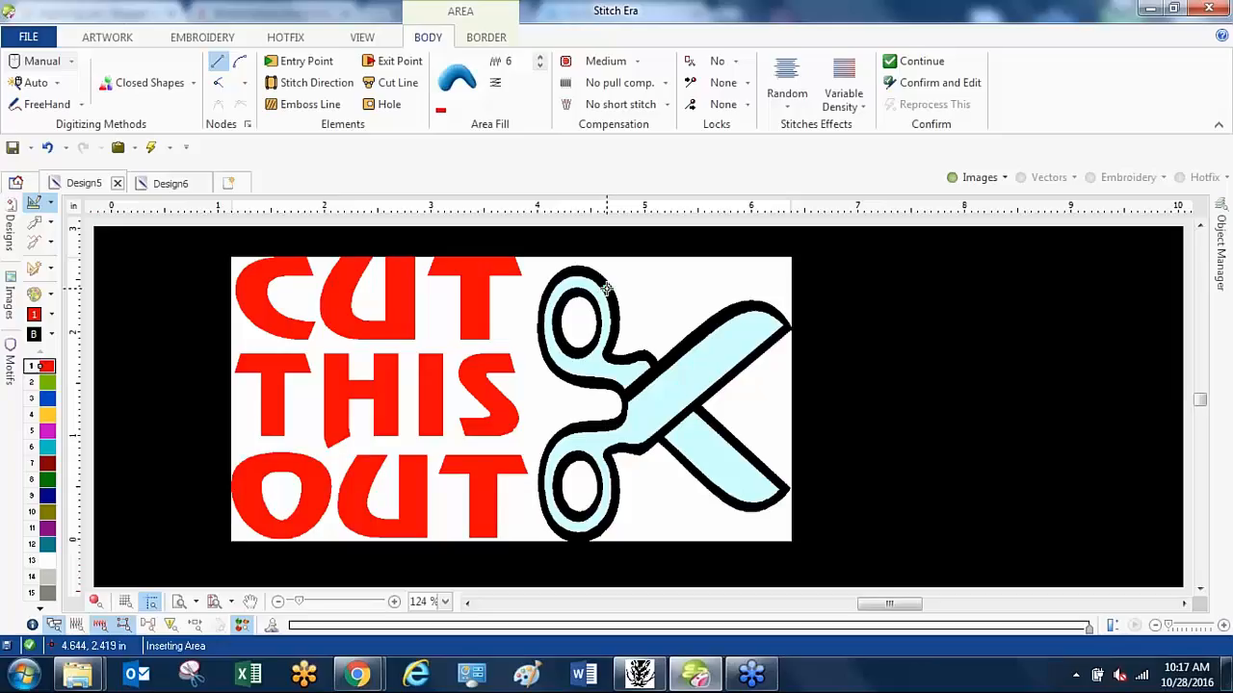
{"action": "left_click", "coordinate": [619, 253]}
Digitize every letter of CUT THIS OUT as zig-zag stitches with Auto Complete, and leave the letters deselected.
{"action": "left_click", "coordinate": [56, 83]}
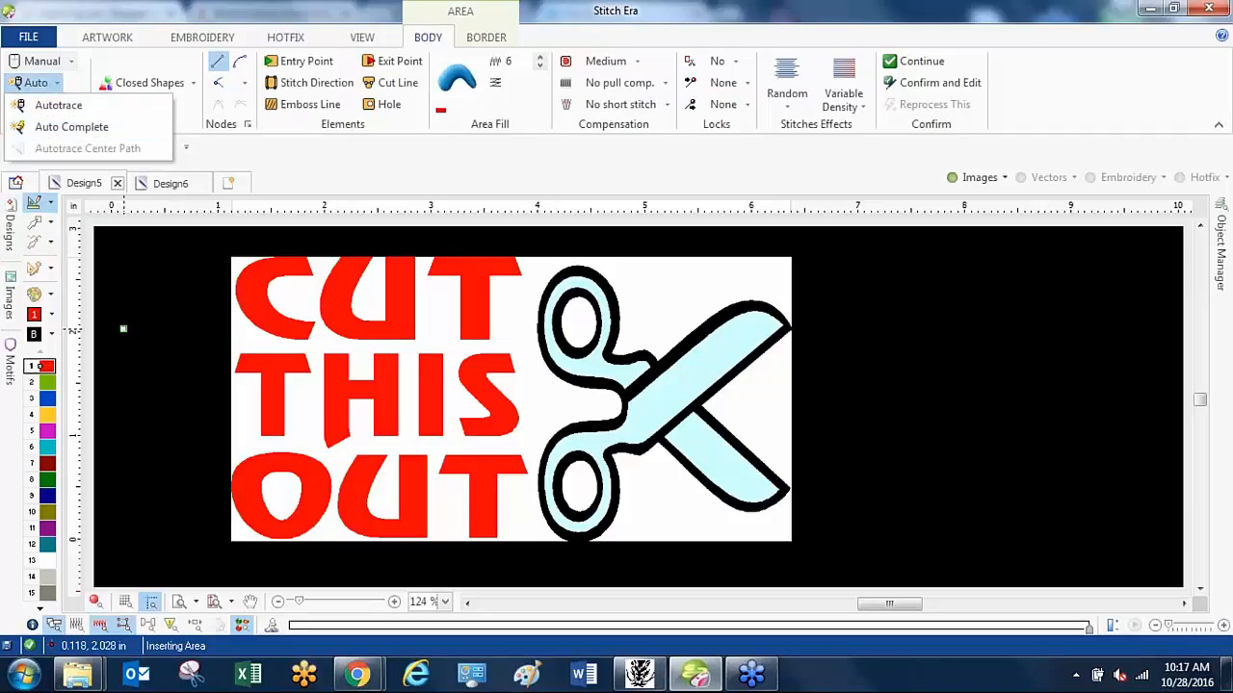
{"action": "left_click", "coordinate": [80, 128]}
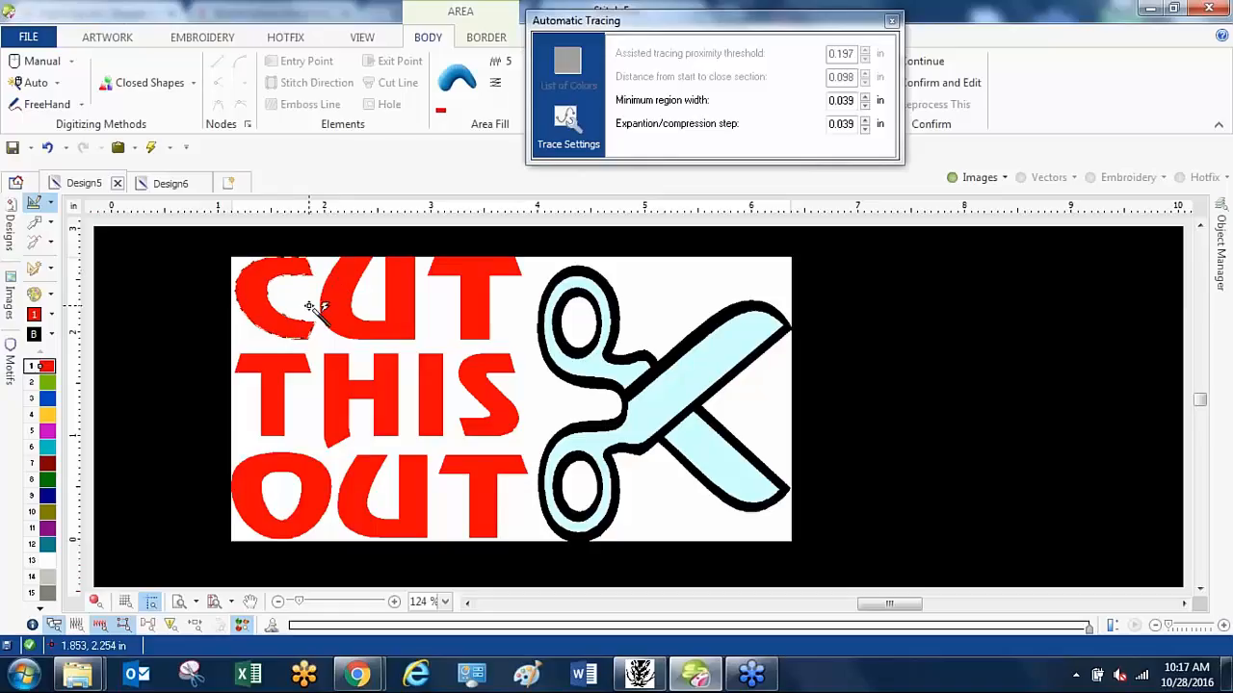
{"action": "left_click", "coordinate": [258, 325]}
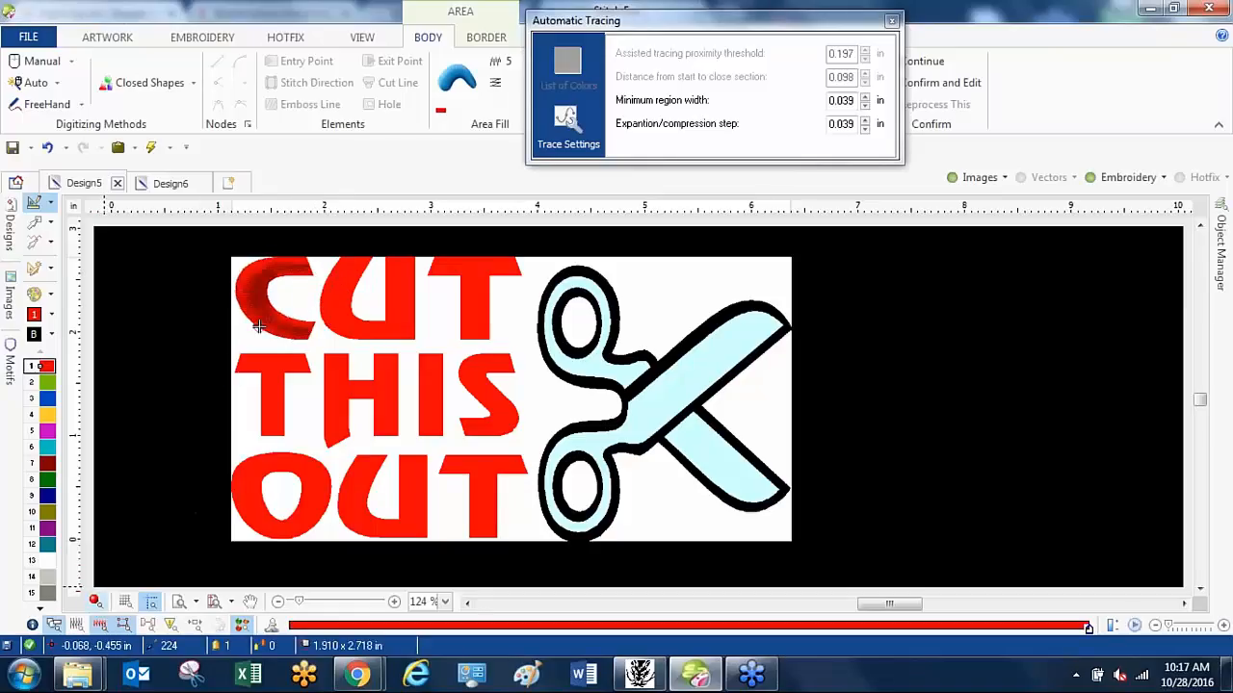
{"action": "left_click", "coordinate": [336, 314]}
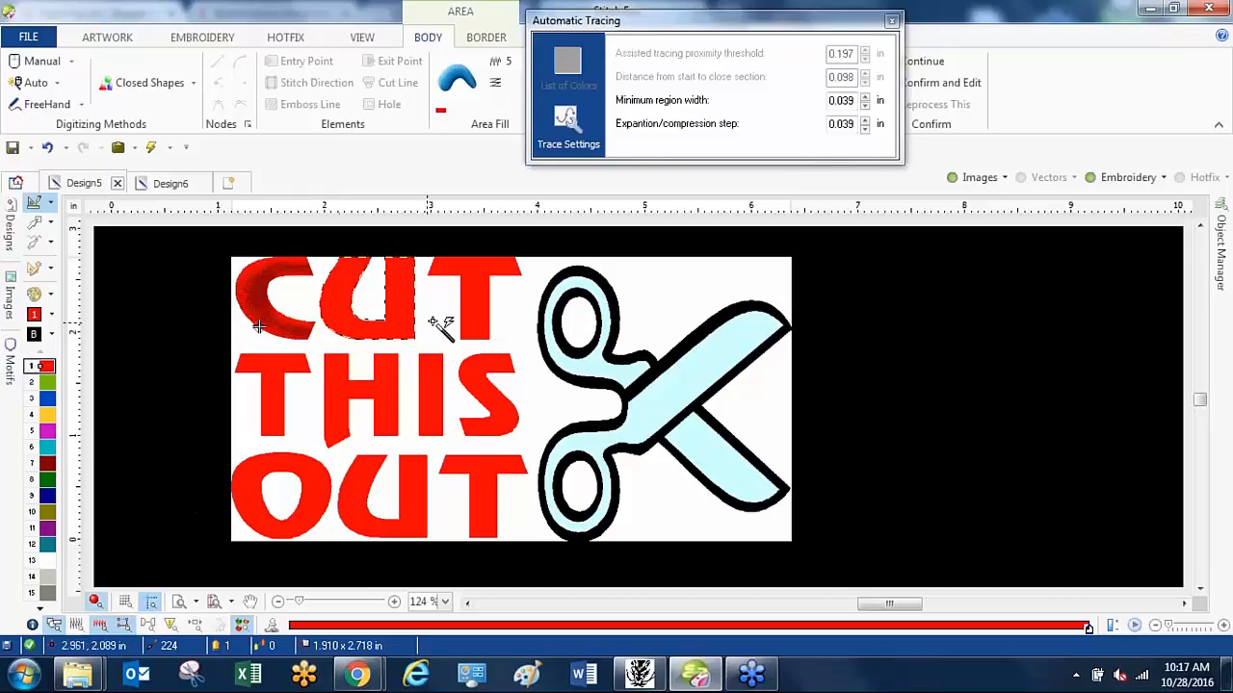
{"action": "left_click", "coordinate": [474, 310]}
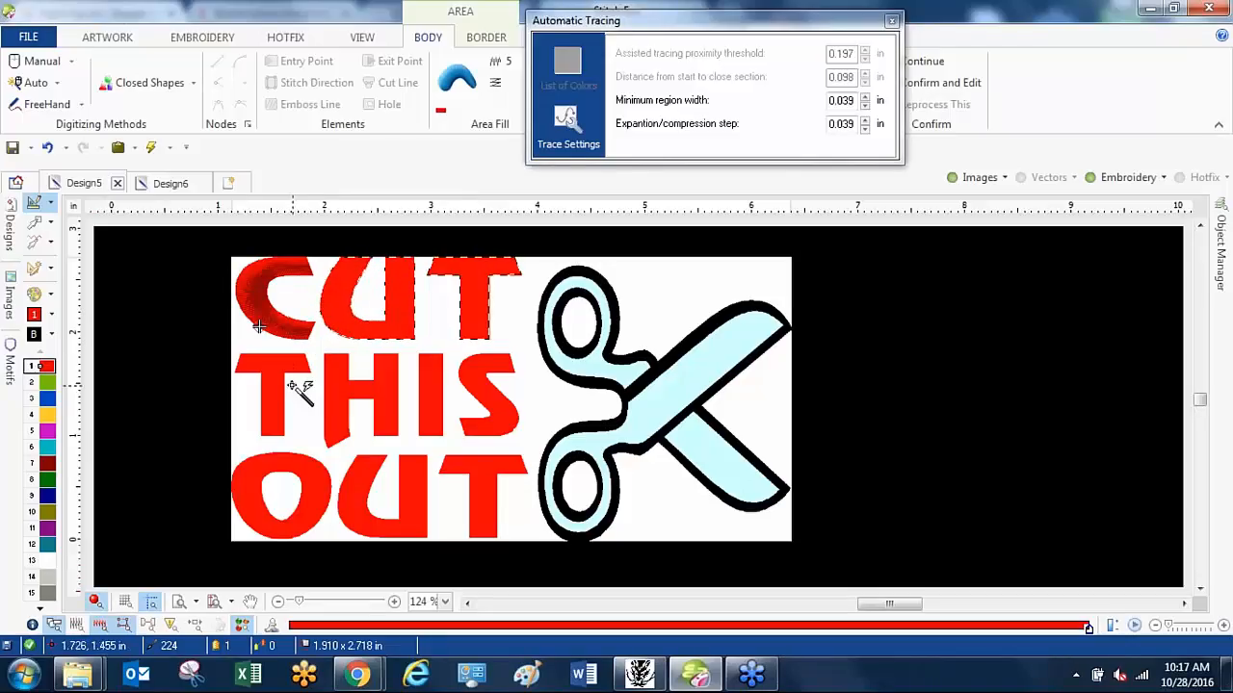
{"action": "left_click", "coordinate": [270, 369]}
{"action": "left_click", "coordinate": [340, 386]}
{"action": "left_click", "coordinate": [427, 384]}
{"action": "left_click", "coordinate": [501, 407]}
{"action": "left_click", "coordinate": [481, 489]}
{"action": "left_click", "coordinate": [322, 498]}
{"action": "left_click", "coordinate": [393, 478]}
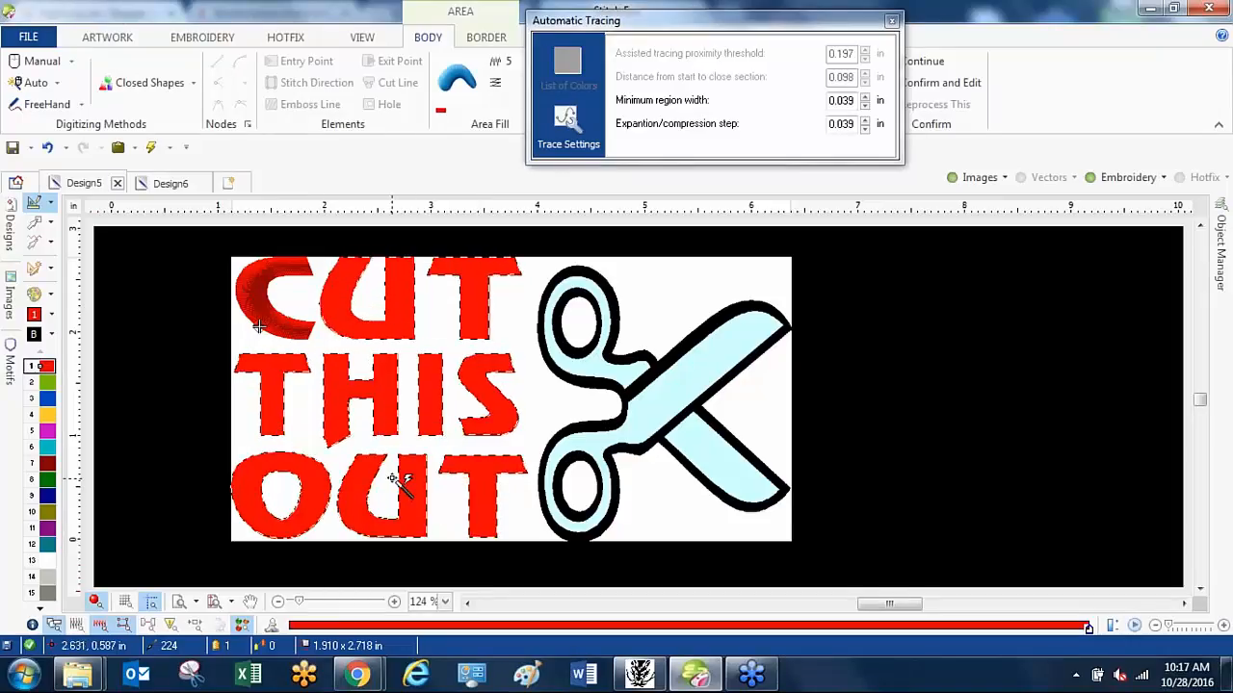
{"action": "key", "text": "Return"}
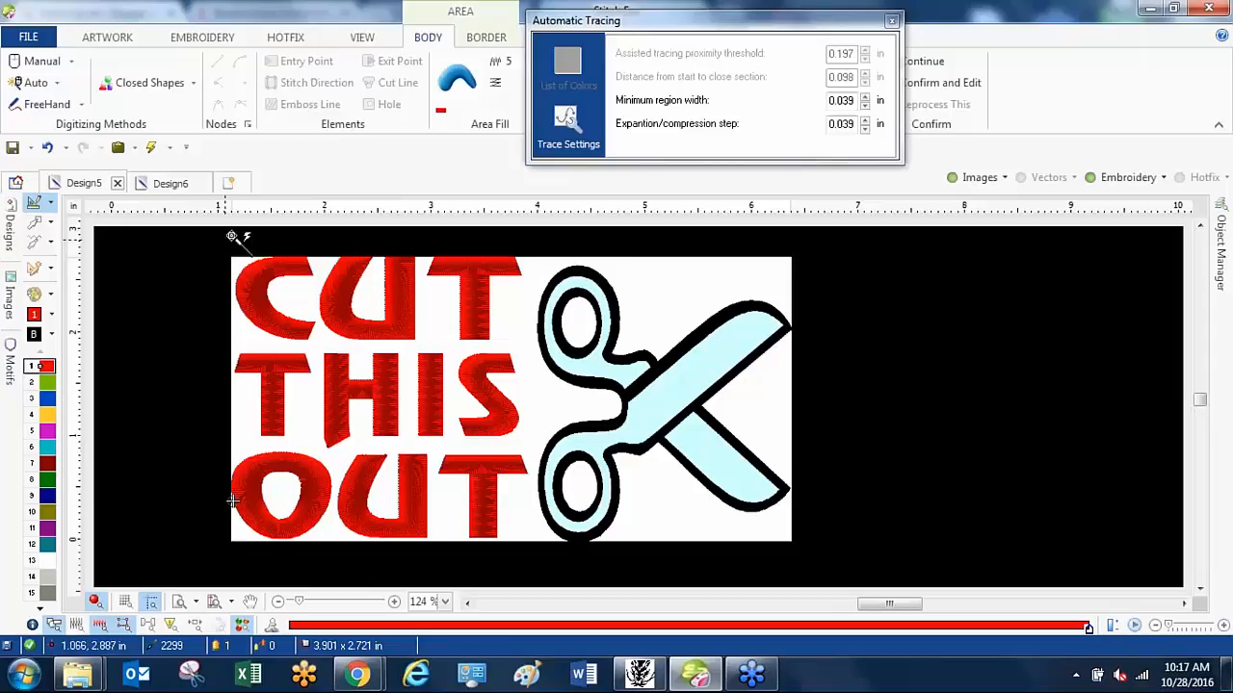
{"action": "left_click", "coordinate": [35, 224]}
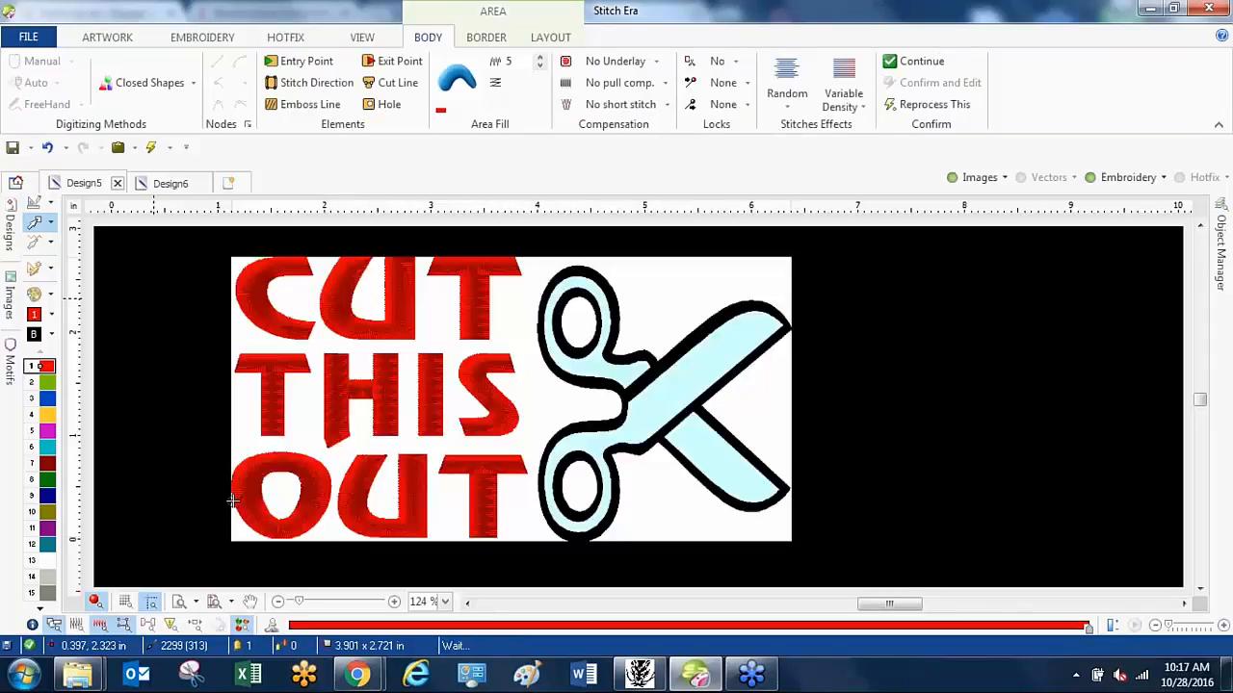
{"action": "left_click", "coordinate": [151, 308]}
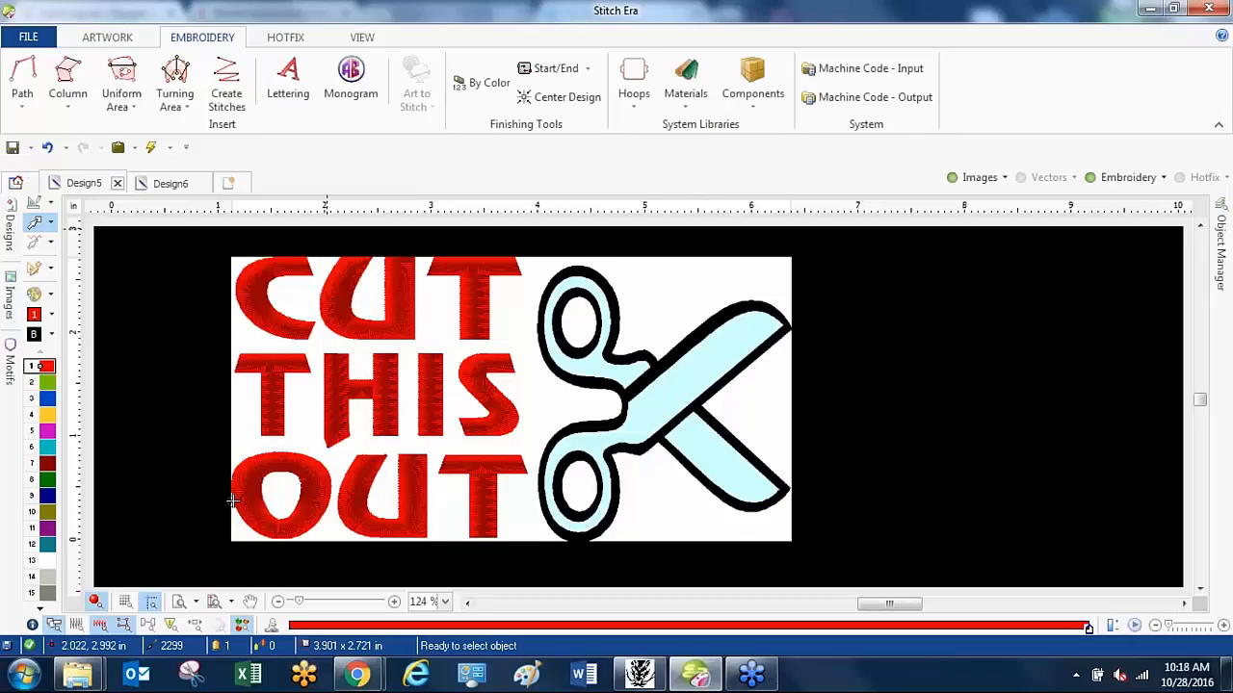
Start a uniform embroidery Area with Pattern and choose the math pattern PTM-0012 as its fill.
{"action": "left_click", "coordinate": [131, 85]}
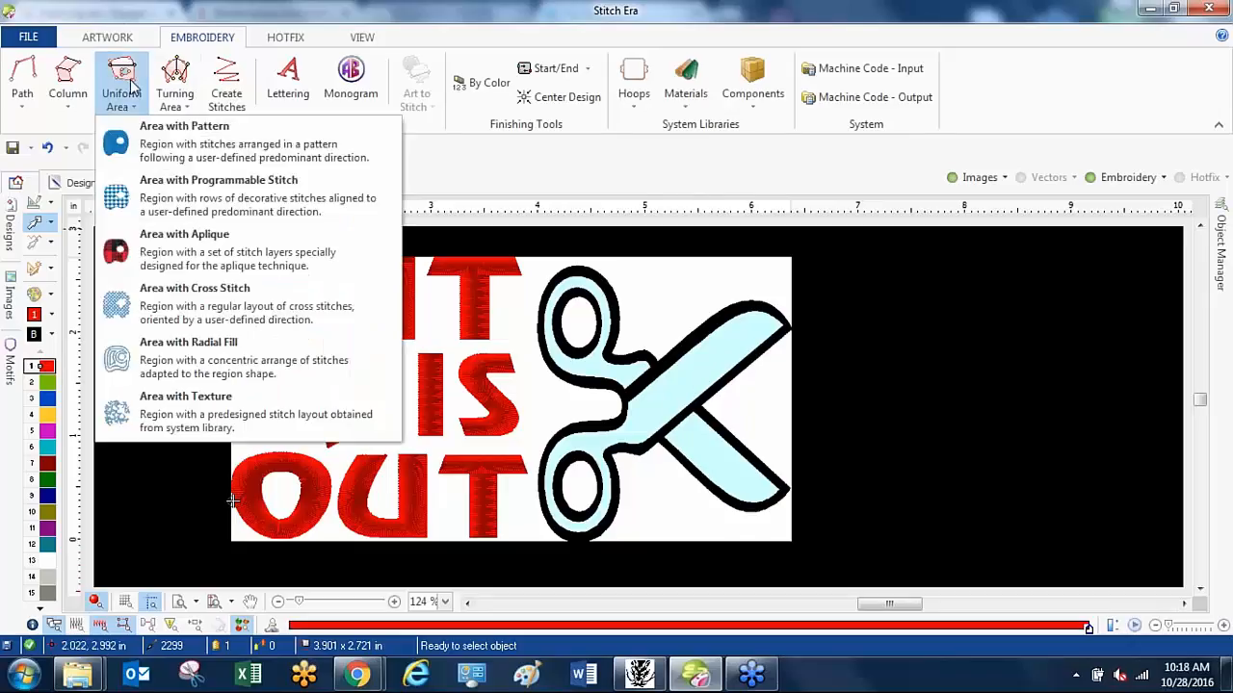
{"action": "left_click", "coordinate": [167, 135]}
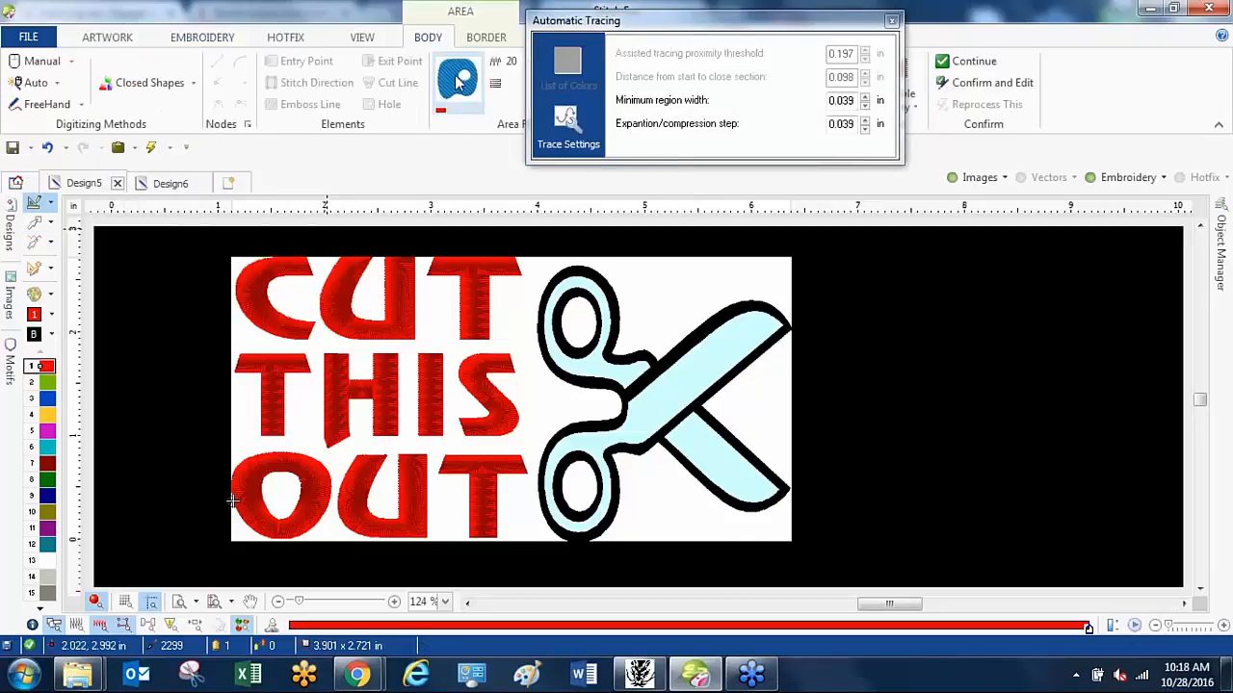
{"action": "left_click_drag", "start_coordinate": [604, 26], "coordinate": [752, 13]}
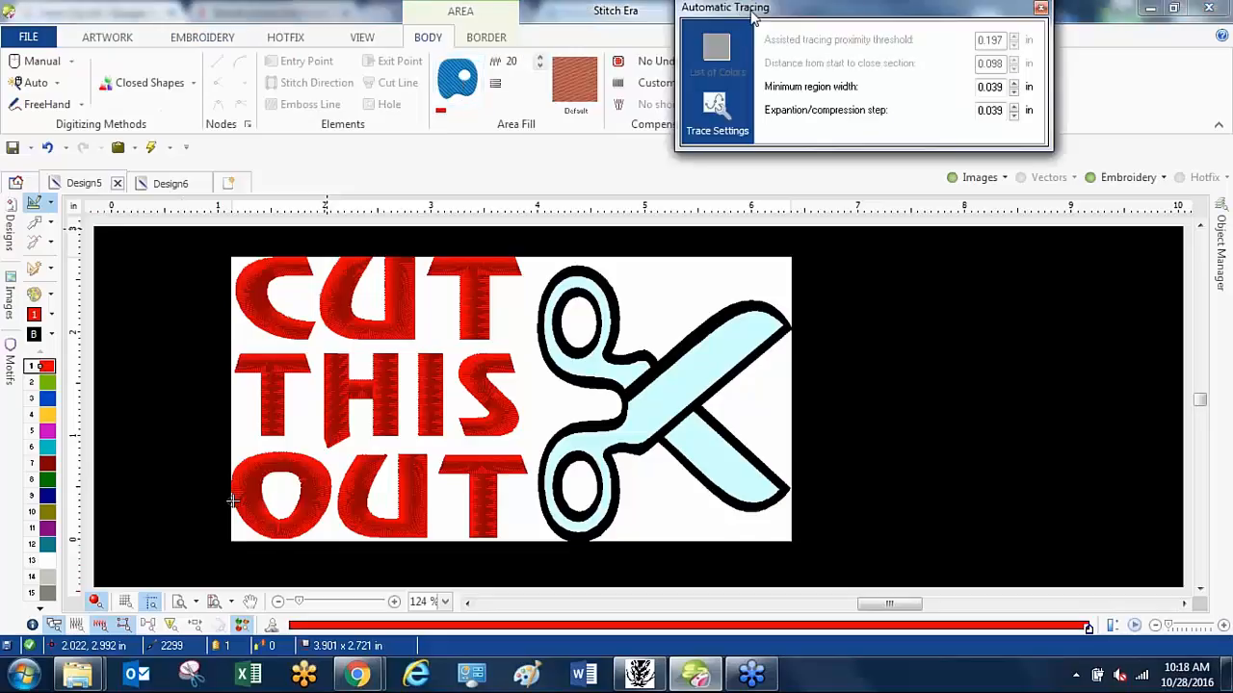
{"action": "left_click", "coordinate": [579, 77]}
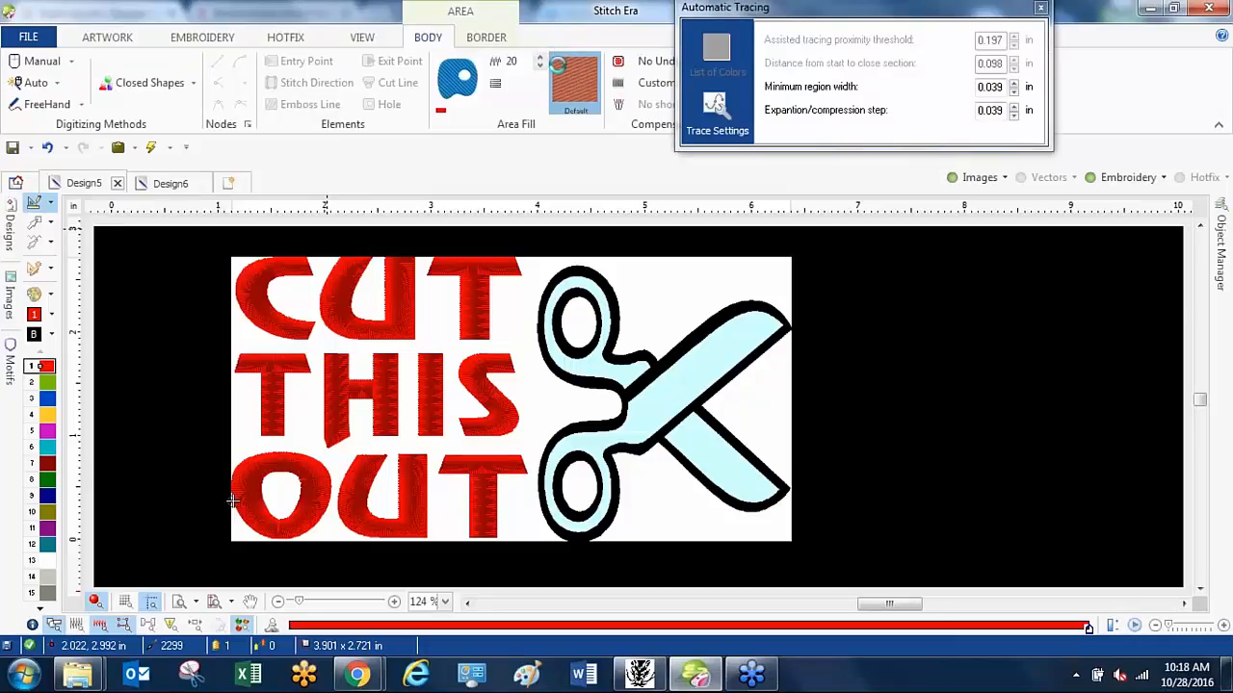
{"action": "left_click", "coordinate": [563, 75]}
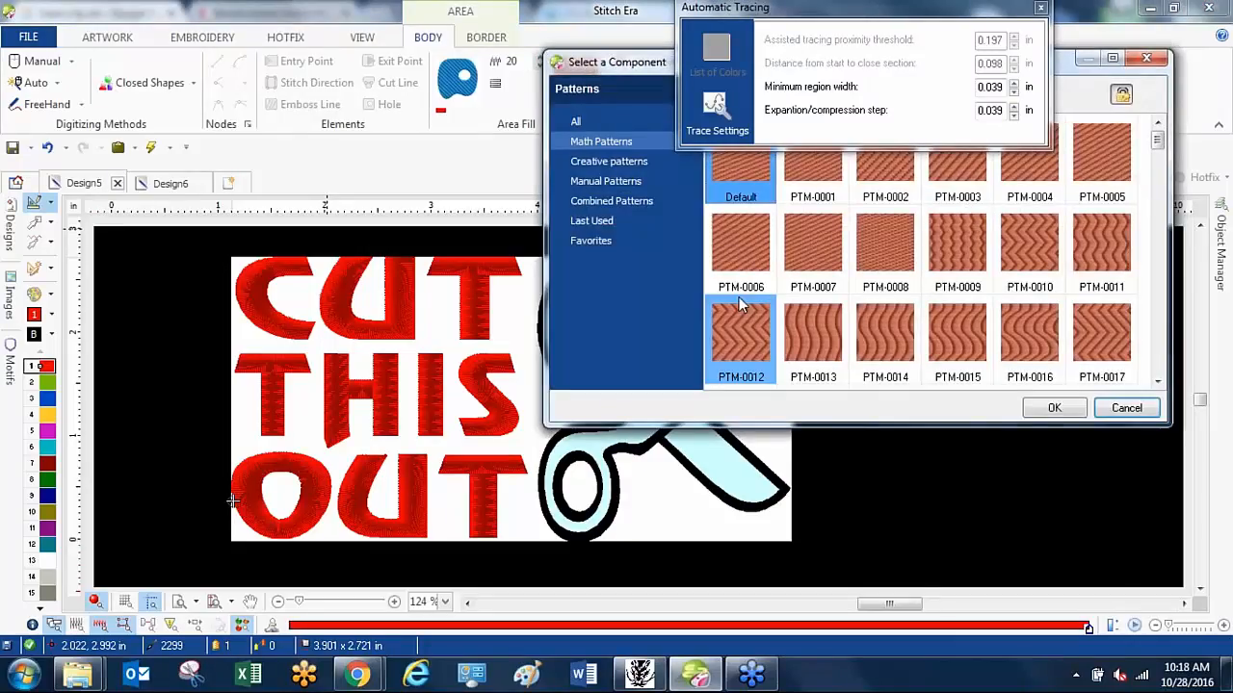
{"action": "left_click", "coordinate": [741, 334]}
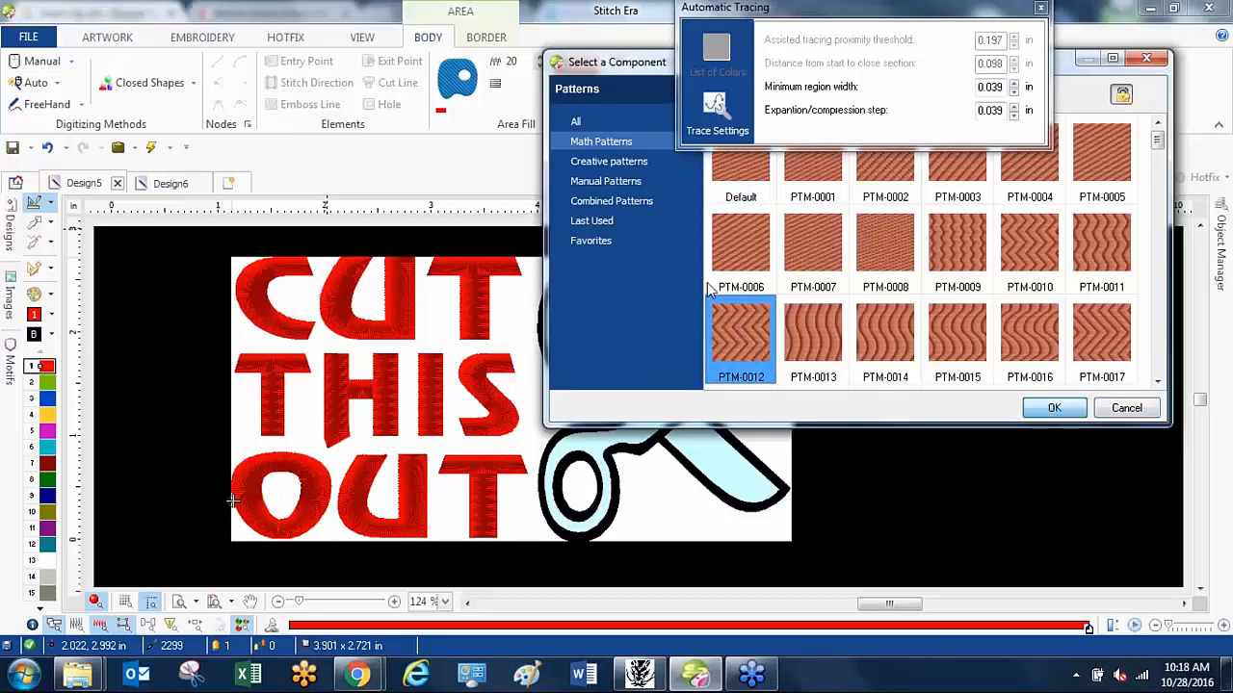
{"action": "key", "text": "Return"}
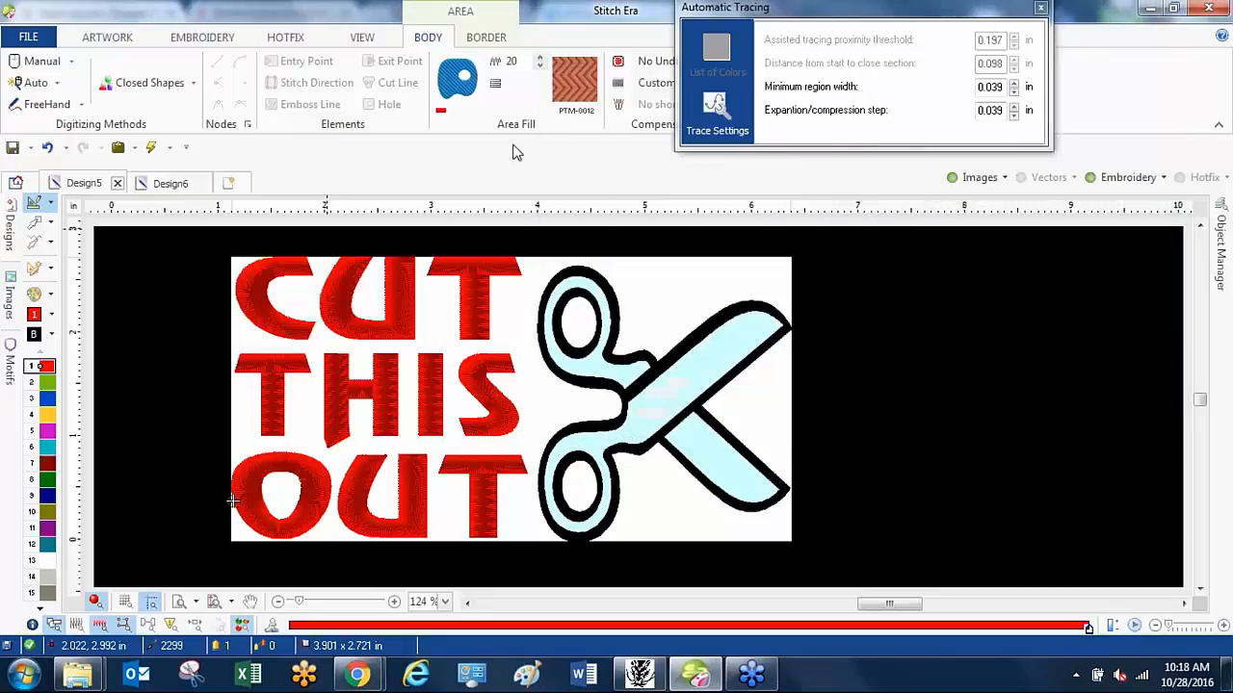
Set the pattern area's fill color to light blue, its density to 5.85 and its underlay to Medium Low.
{"action": "left_click", "coordinate": [443, 113]}
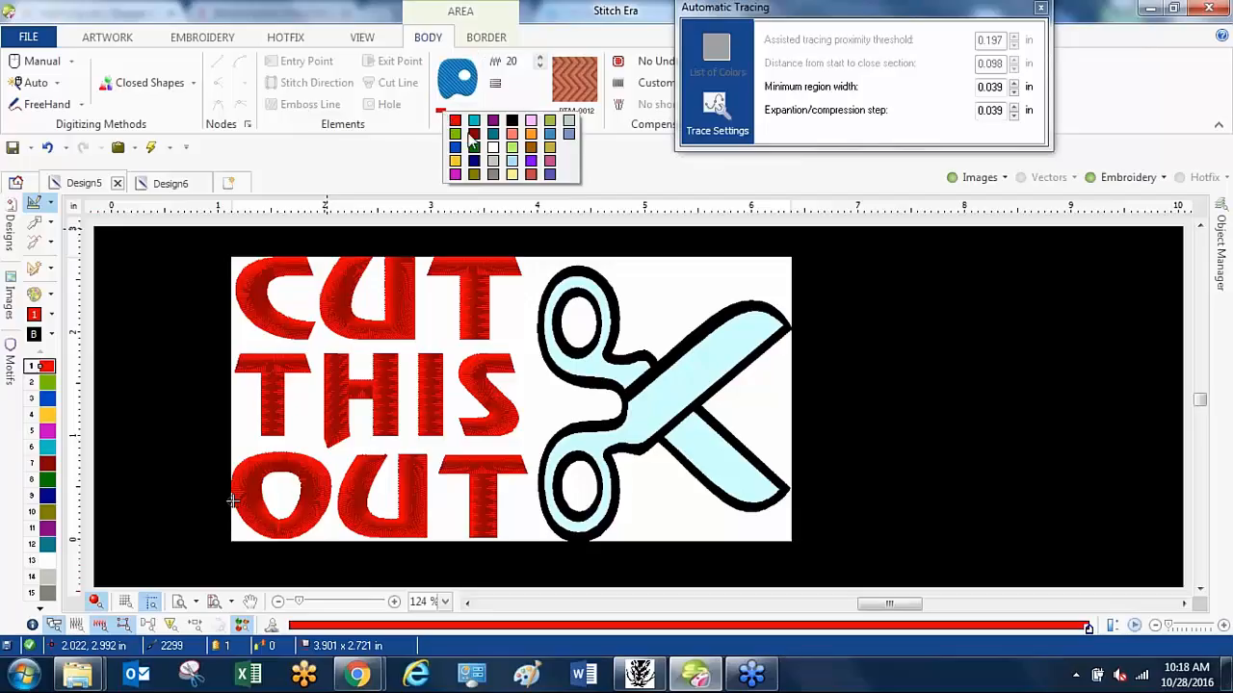
{"action": "left_click", "coordinate": [513, 163]}
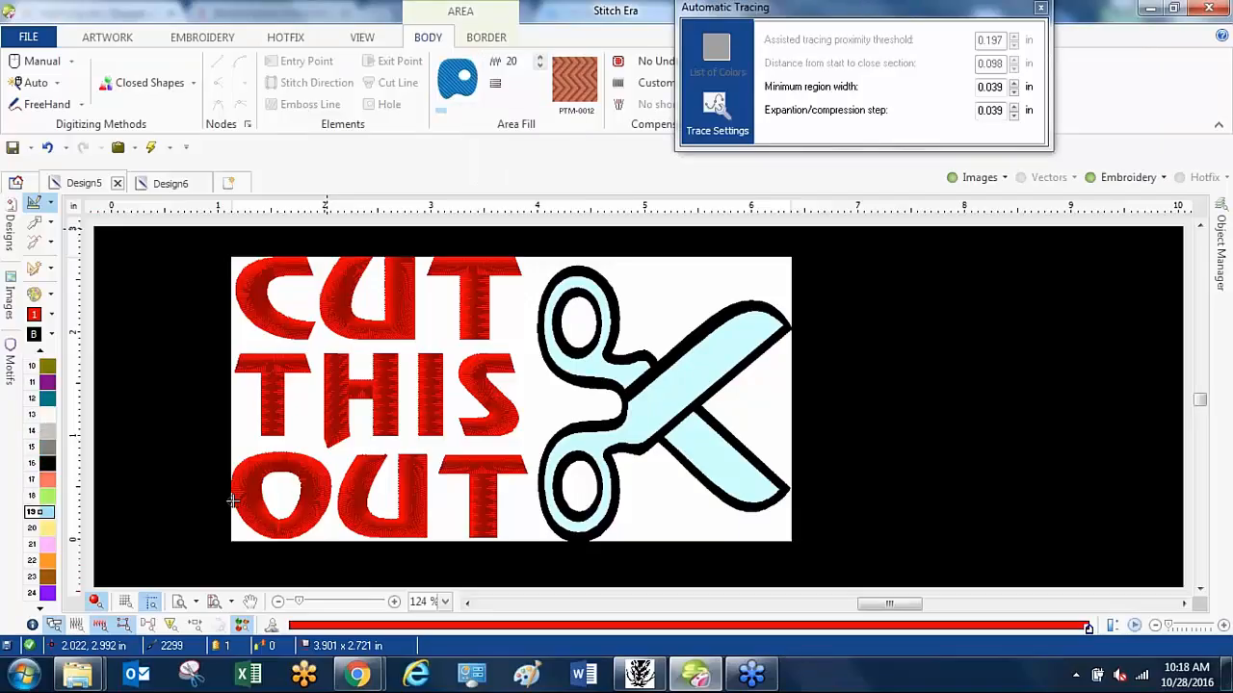
{"action": "double_click", "coordinate": [511, 61]}
{"action": "left_click_drag", "start_coordinate": [741, 15], "coordinate": [942, 22]}
{"action": "double_click", "coordinate": [512, 60]}
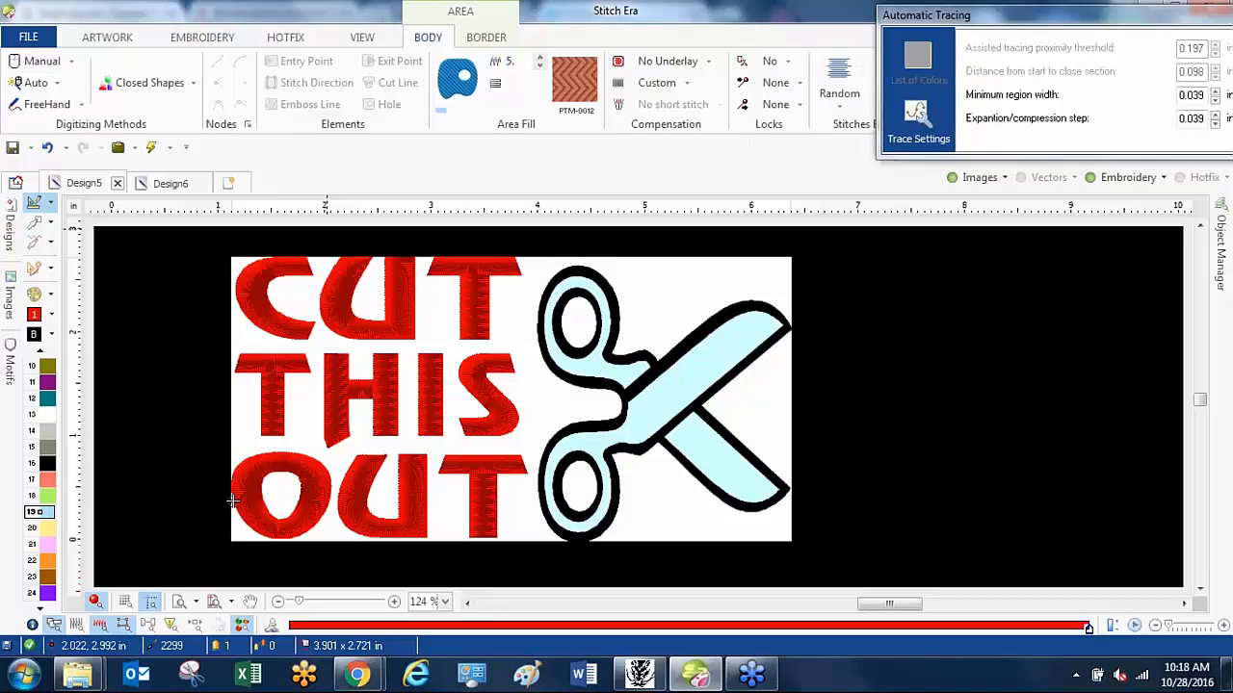
{"action": "left_click", "coordinate": [706, 62]}
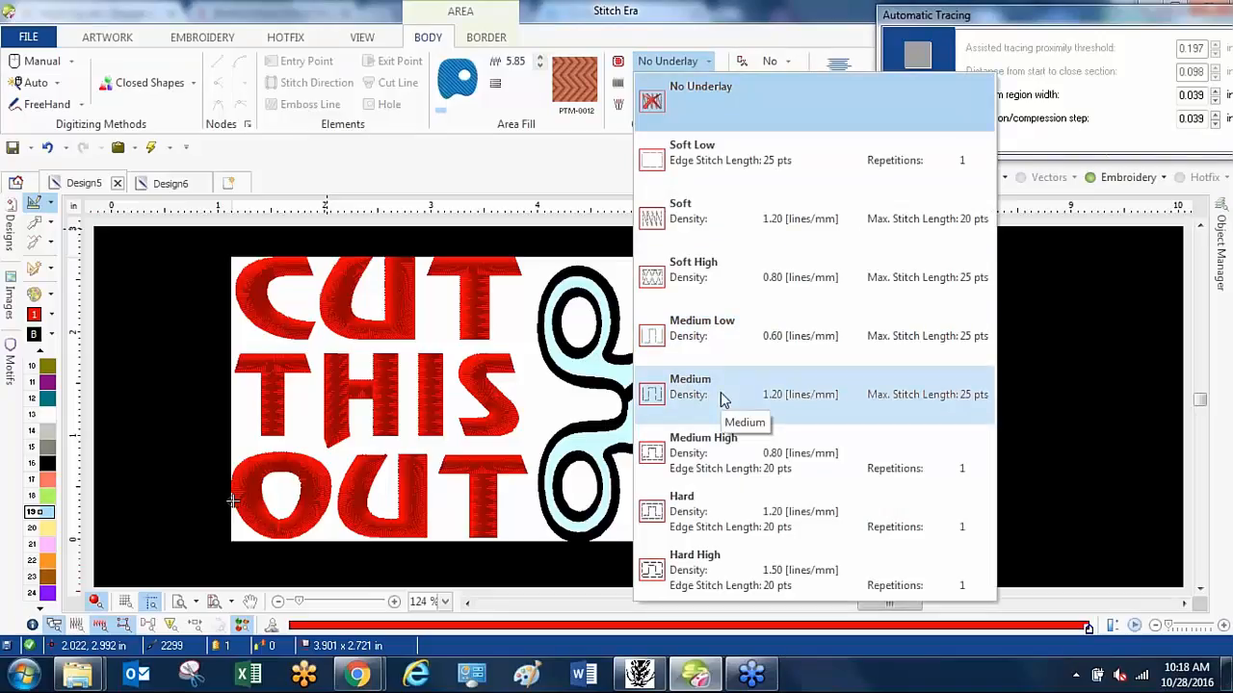
{"action": "left_click", "coordinate": [750, 341]}
{"action": "right_click", "coordinate": [750, 341]}
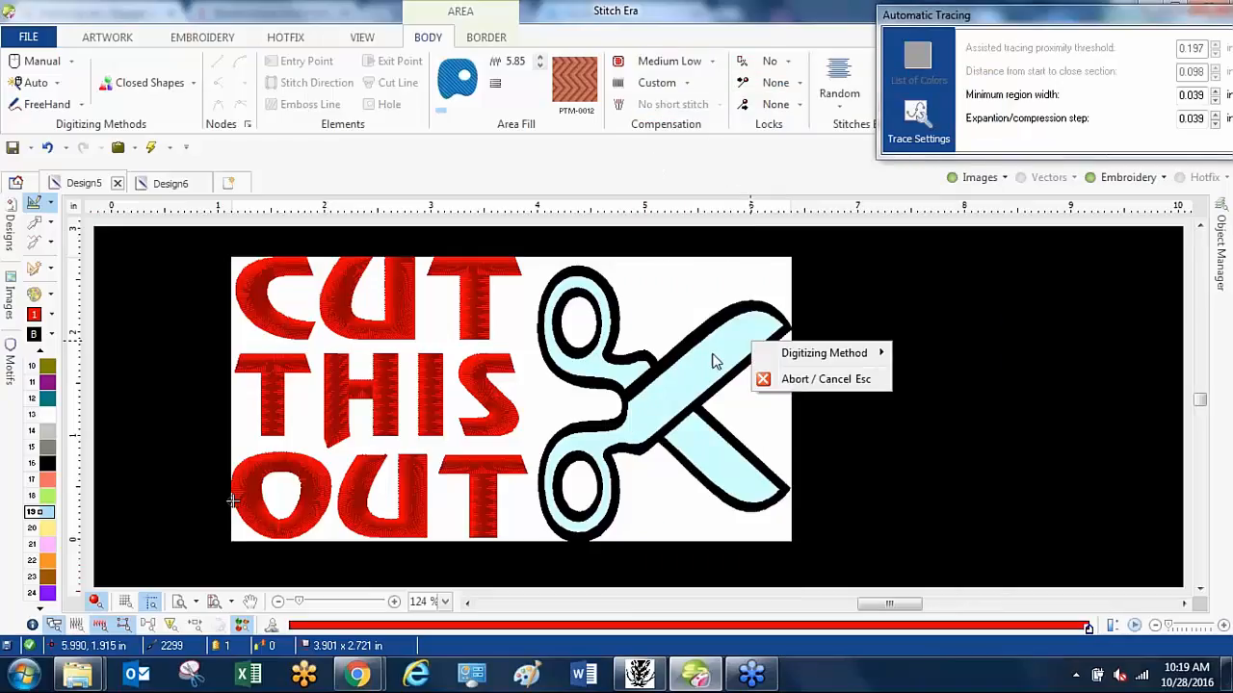
Digitize all light blue parts of the scissors as pattern-filled areas with Auto Complete, and leave them deselected.
{"action": "left_click", "coordinate": [65, 87]}
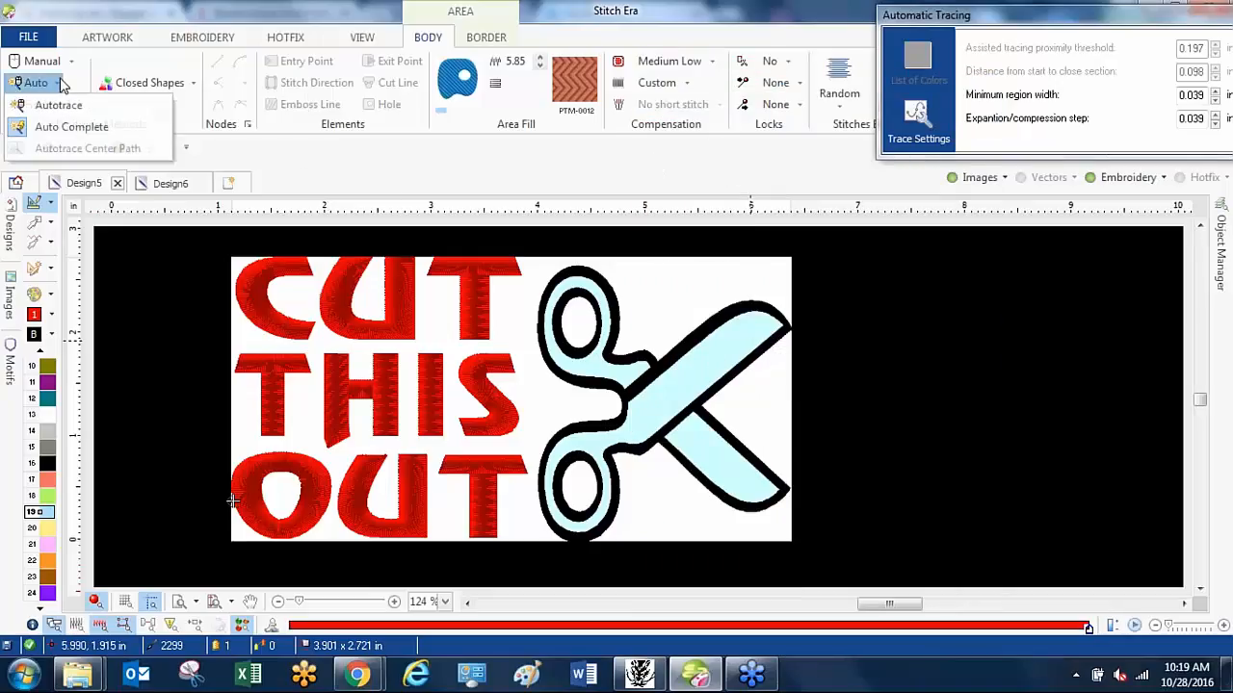
{"action": "left_click", "coordinate": [82, 131]}
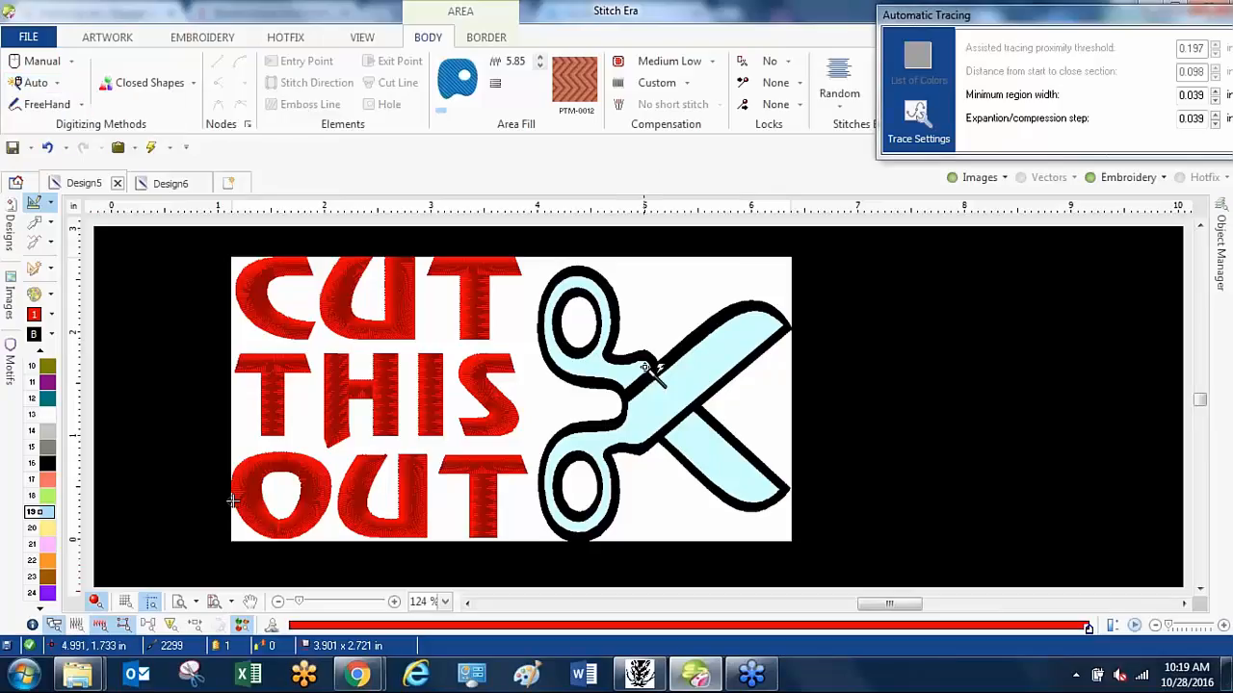
{"action": "left_click", "coordinate": [682, 404]}
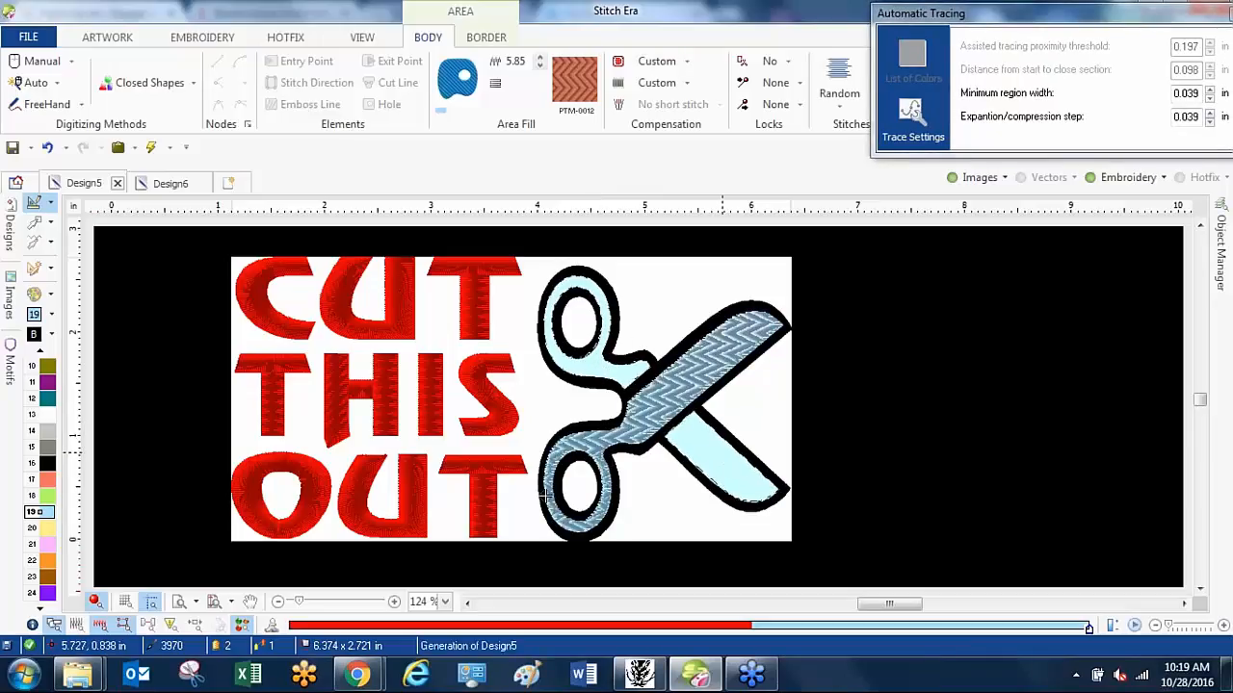
{"action": "left_click", "coordinate": [721, 441]}
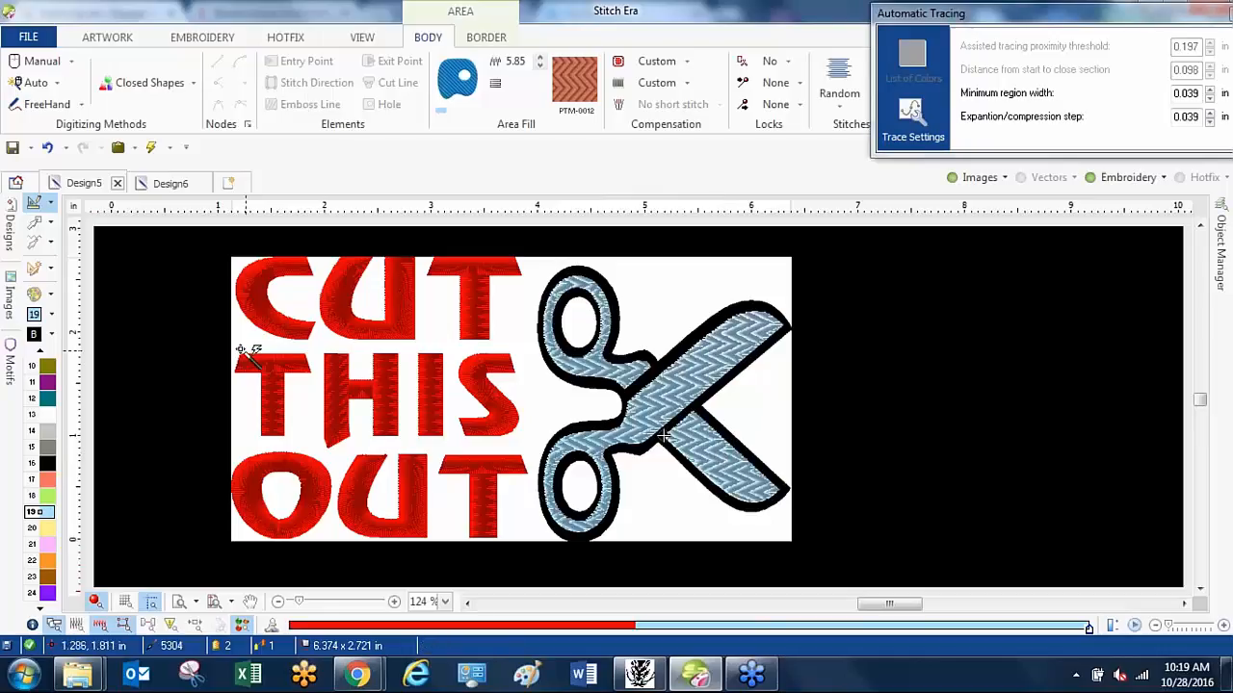
{"action": "left_click", "coordinate": [36, 225]}
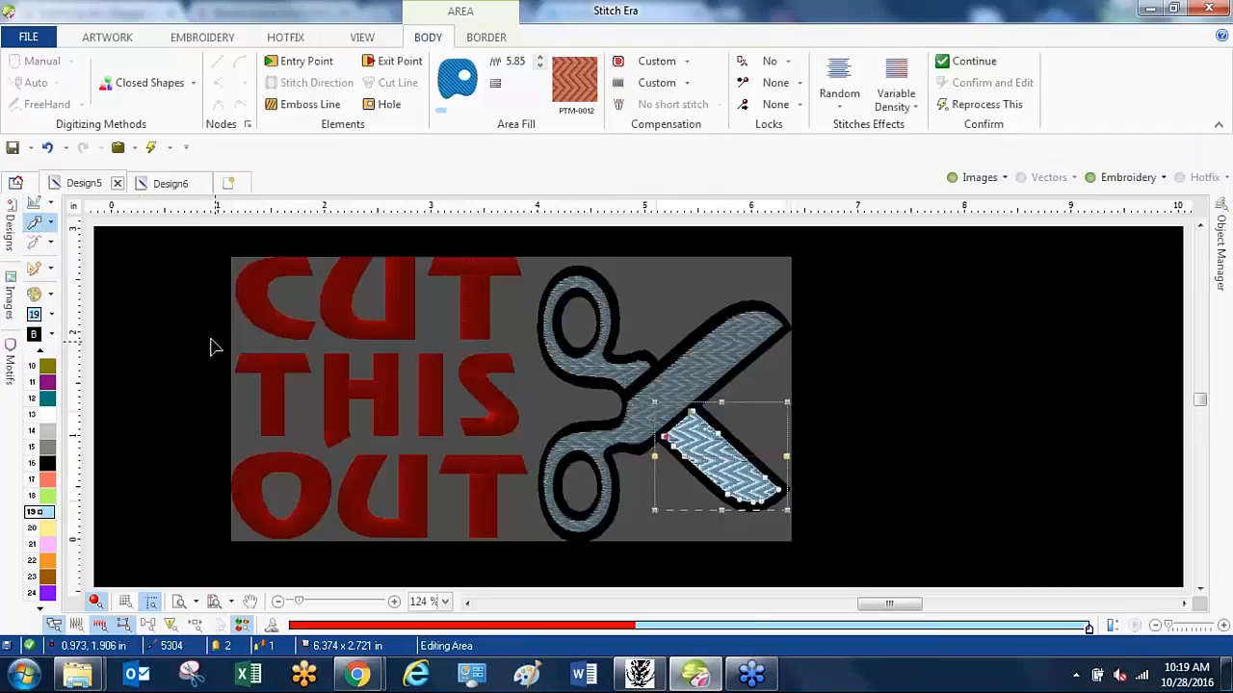
{"action": "left_click", "coordinate": [190, 383]}
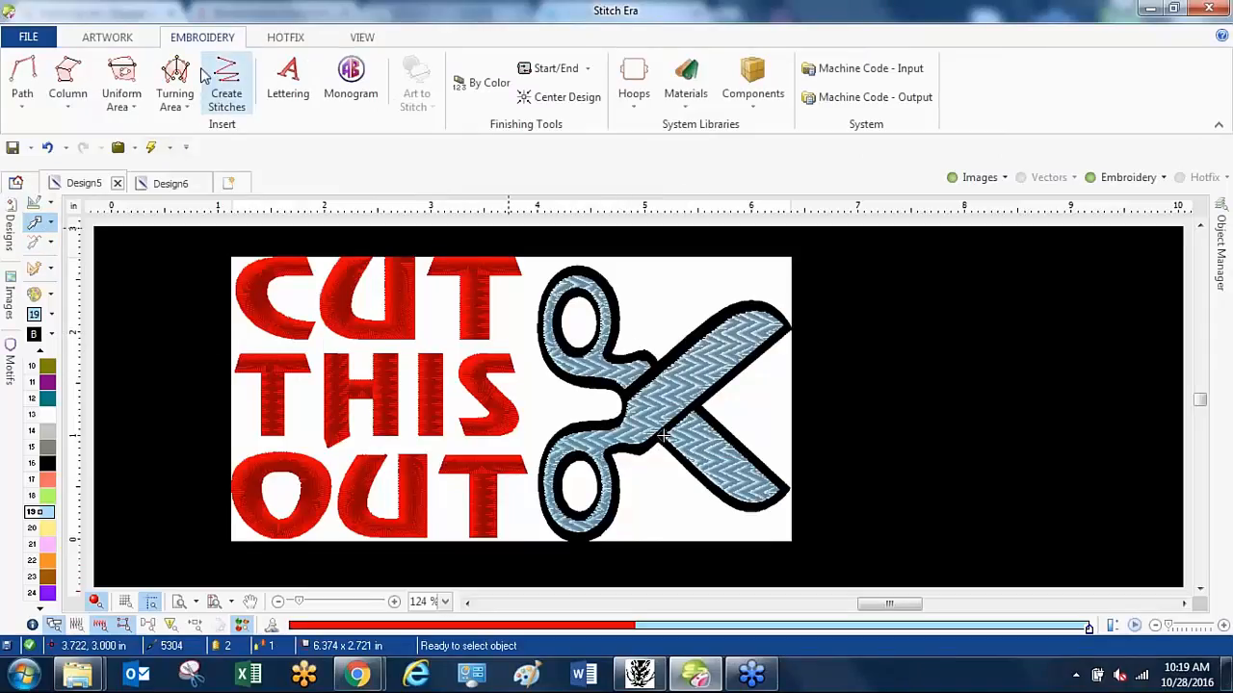
Start a turning Area with Zig-Zag, with black as its fill color and a density of 5.5.
{"action": "left_click", "coordinate": [186, 94]}
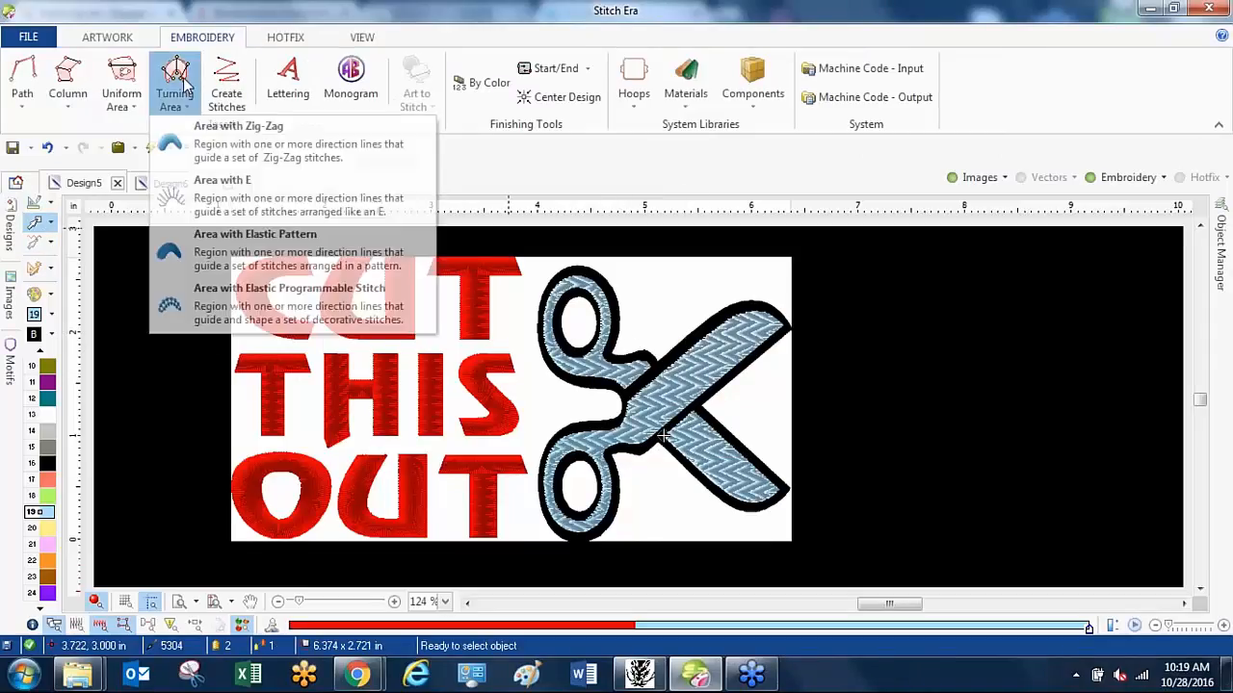
{"action": "left_click", "coordinate": [231, 138]}
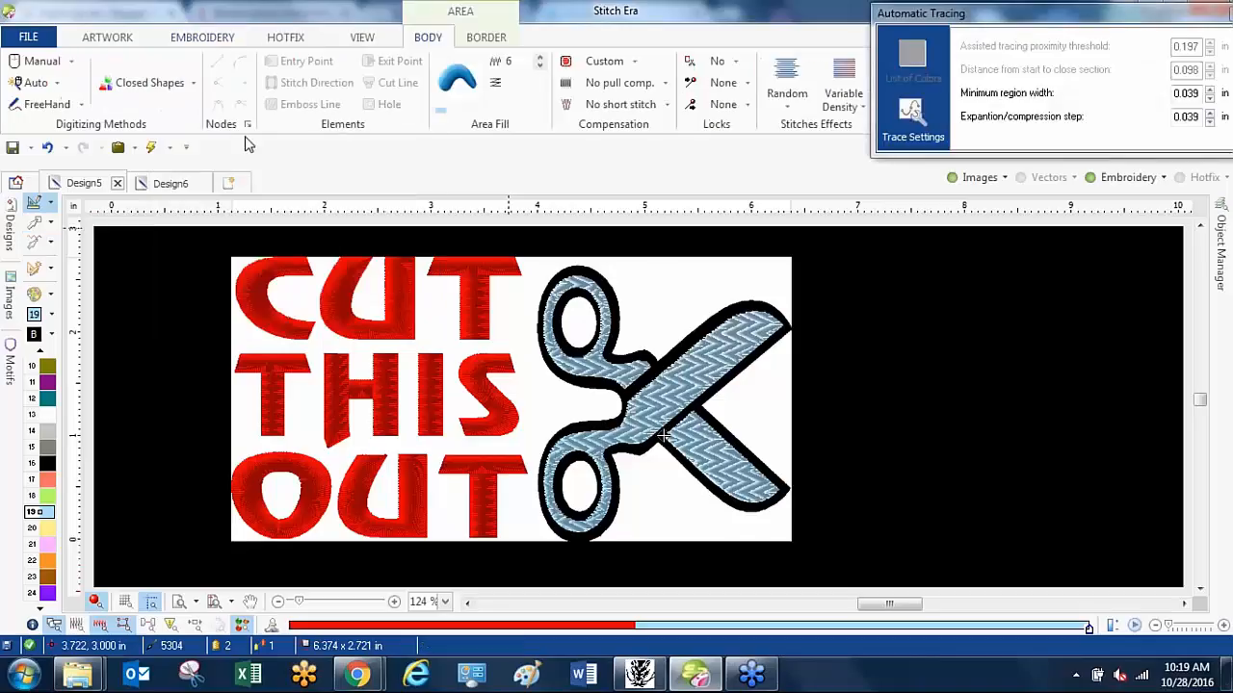
{"action": "left_click", "coordinate": [440, 112]}
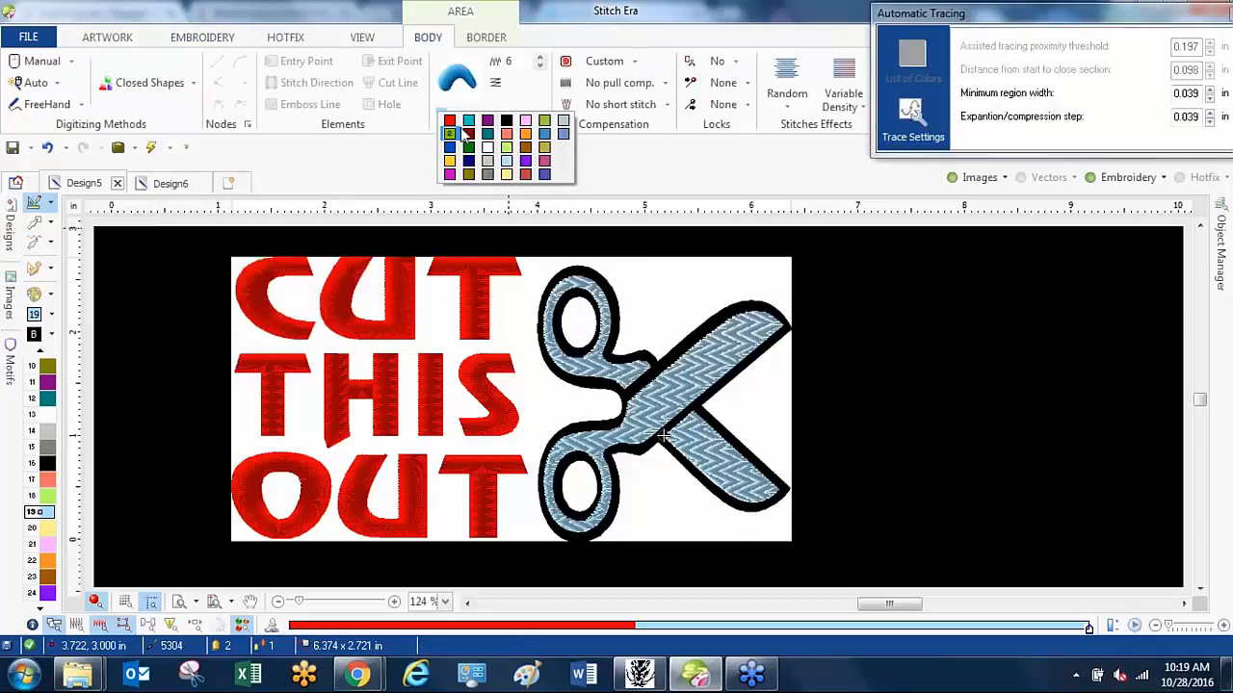
{"action": "left_click", "coordinate": [505, 123]}
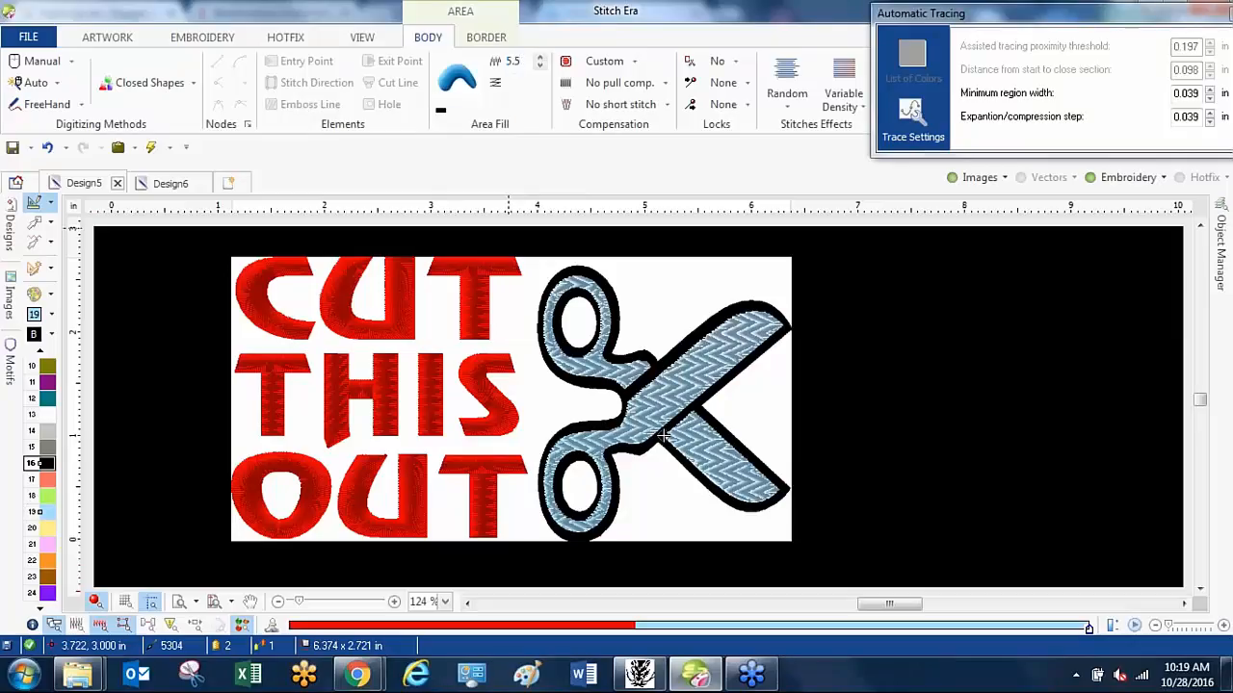
Set the zig-zag area's underlay to Soft Low and its pull compensation to Prop 10%.
{"action": "left_click", "coordinate": [631, 63]}
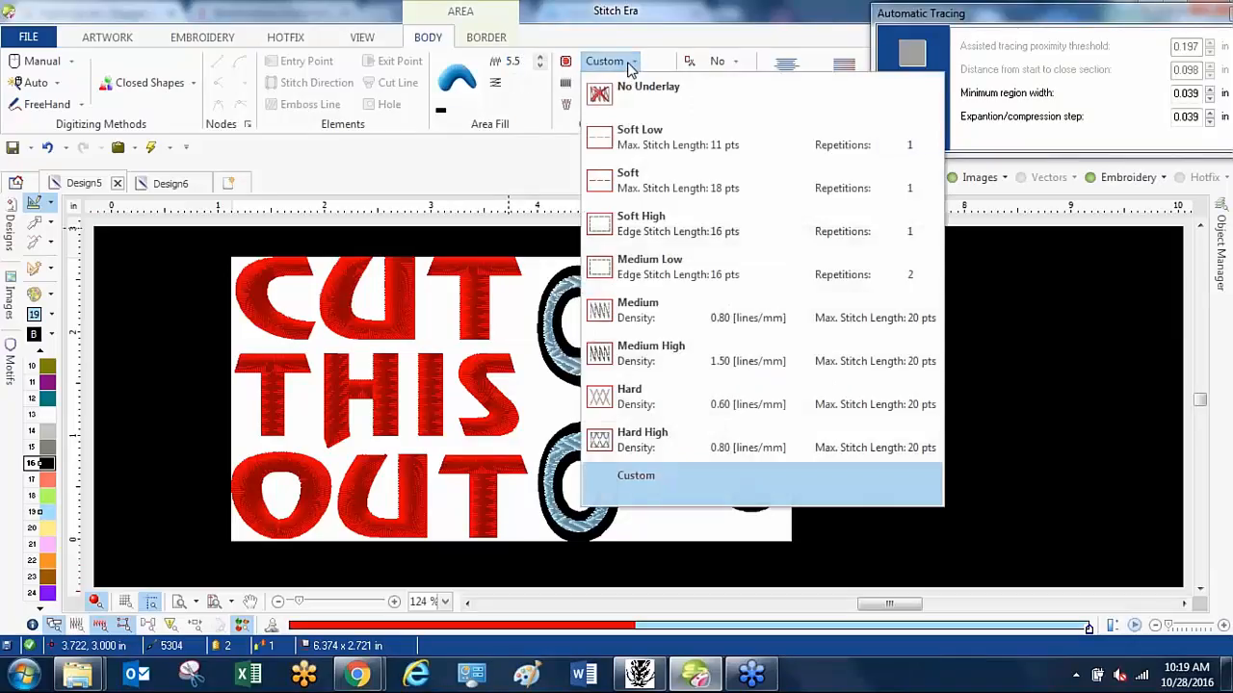
{"action": "left_click", "coordinate": [633, 141]}
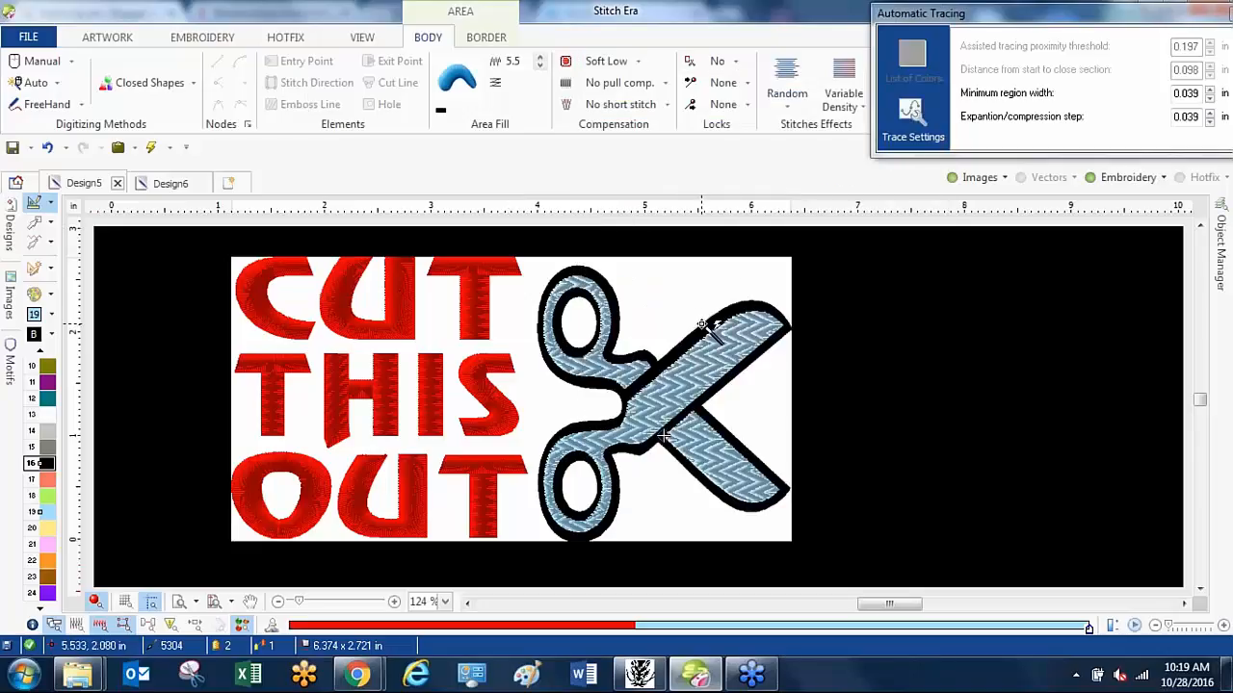
{"action": "left_click", "coordinate": [644, 86]}
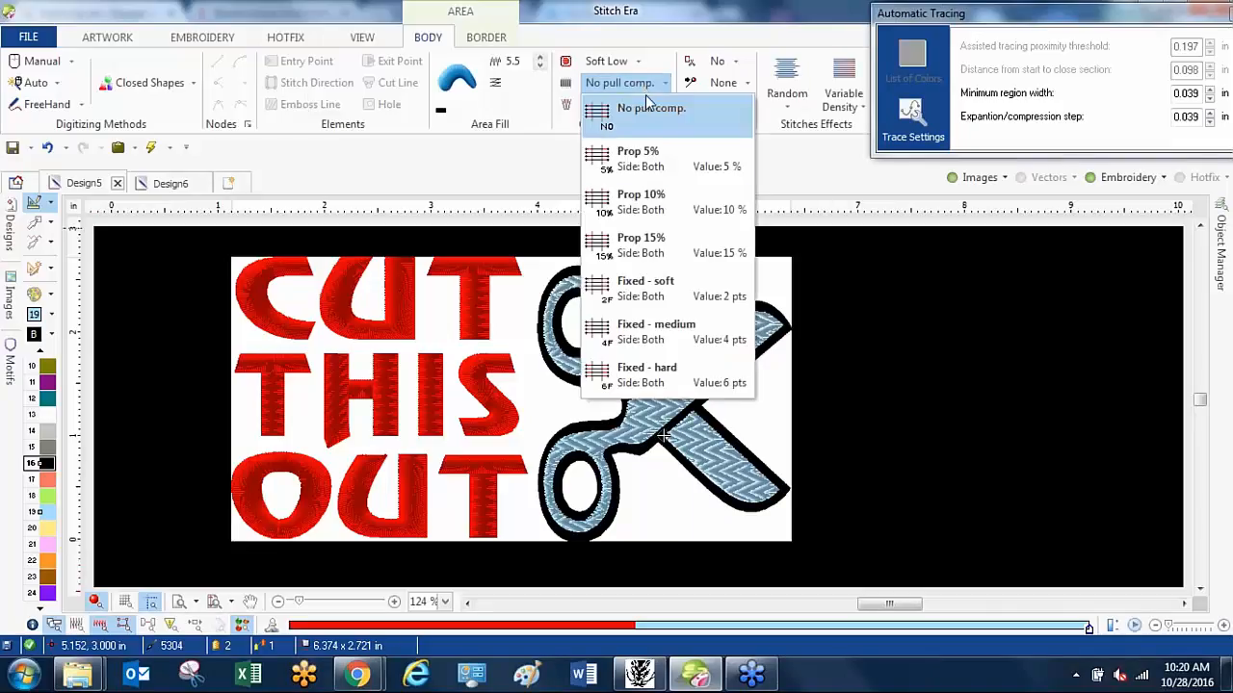
{"action": "left_click", "coordinate": [661, 197]}
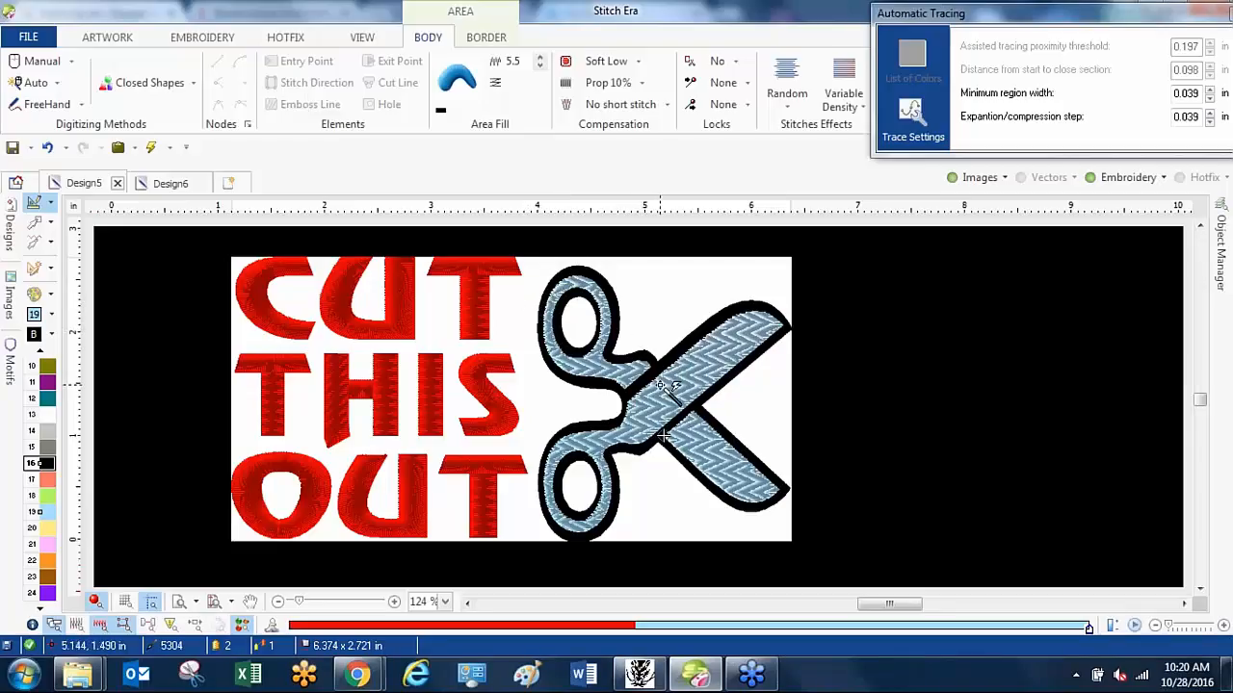
Digitize the main black outline of the scissors as zig-zag stitches, close the automatic tracing settings and hide the image.
{"action": "left_click", "coordinate": [664, 336]}
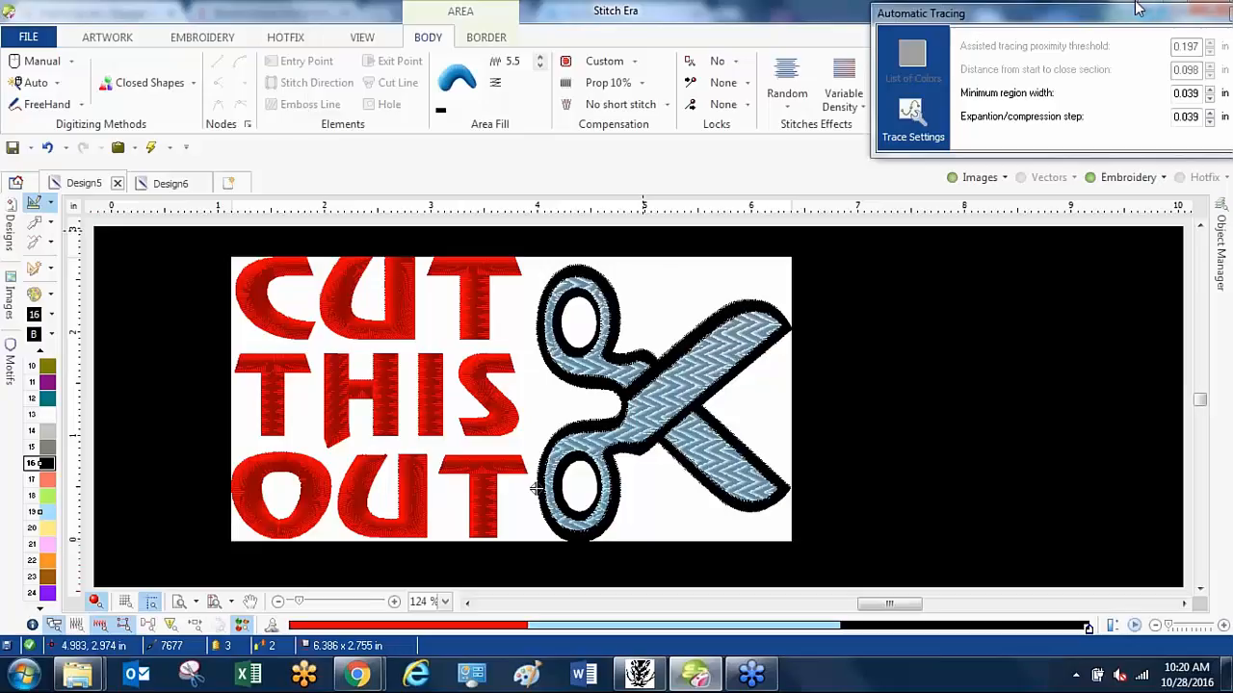
{"action": "left_click_drag", "start_coordinate": [1097, 18], "coordinate": [874, 82]}
{"action": "left_click", "coordinate": [887, 96]}
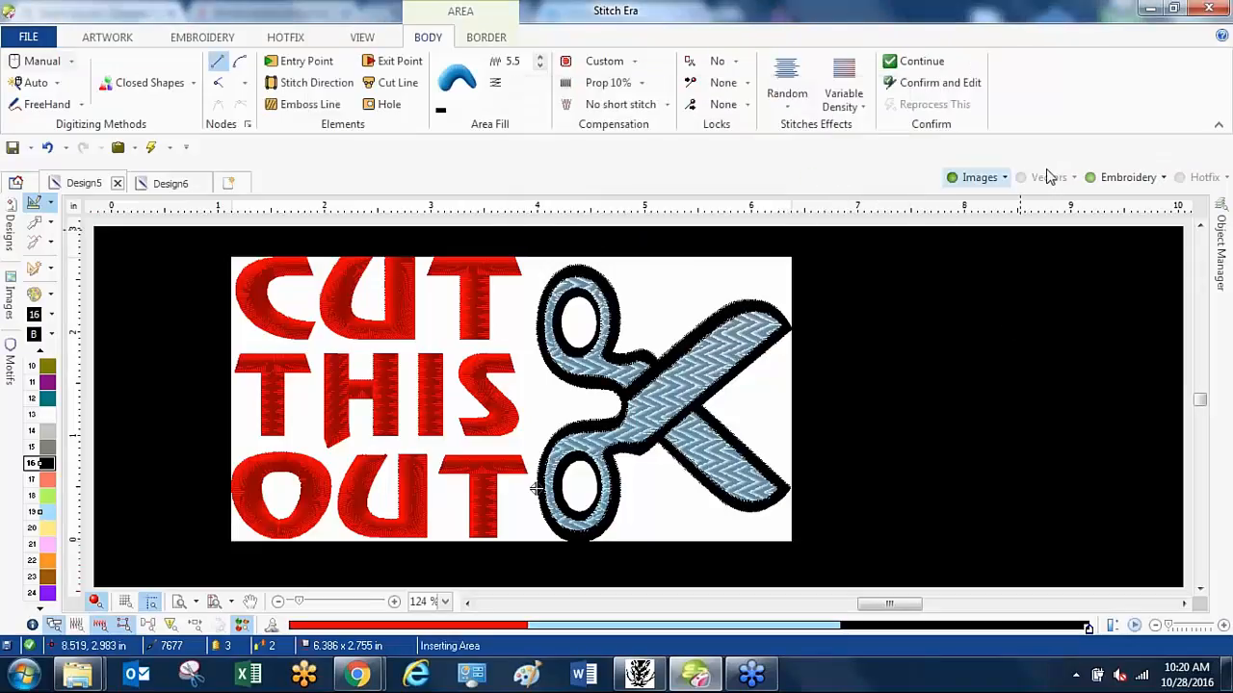
{"action": "left_click", "coordinate": [979, 177]}
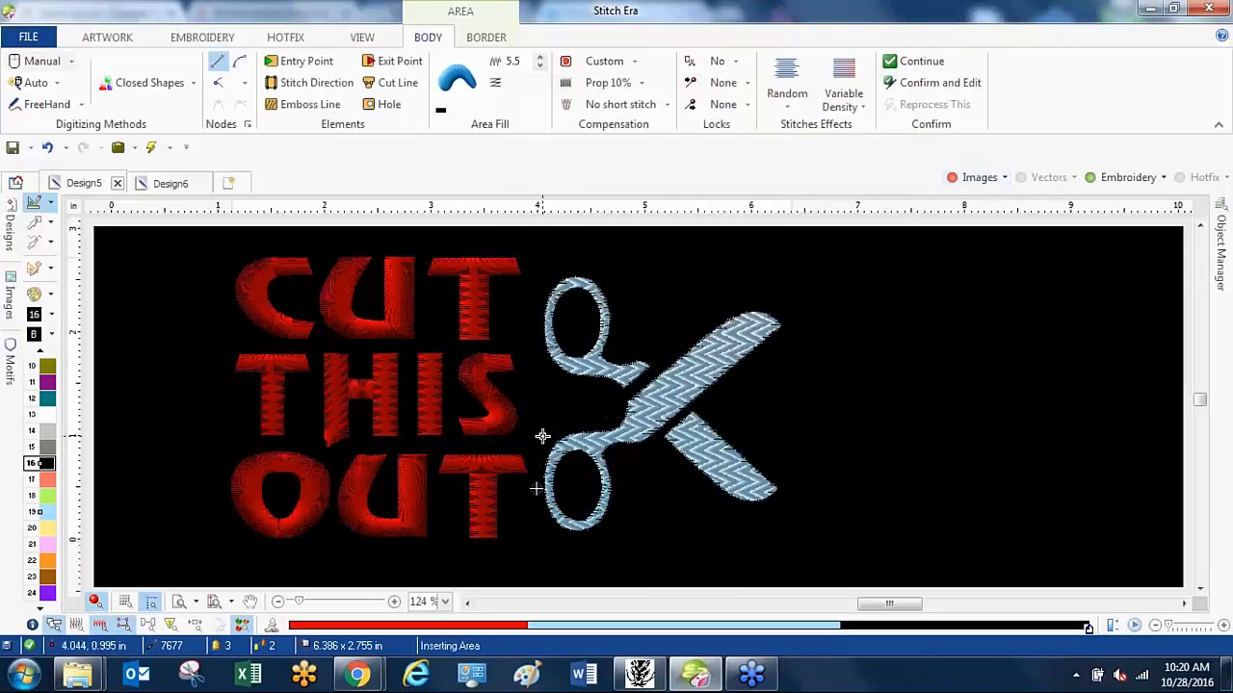
Change the design background color to white.
{"action": "left_click", "coordinate": [41, 334]}
{"action": "left_click", "coordinate": [585, 267]}
{"action": "left_click", "coordinate": [591, 320]}
{"action": "left_click", "coordinate": [679, 498]}
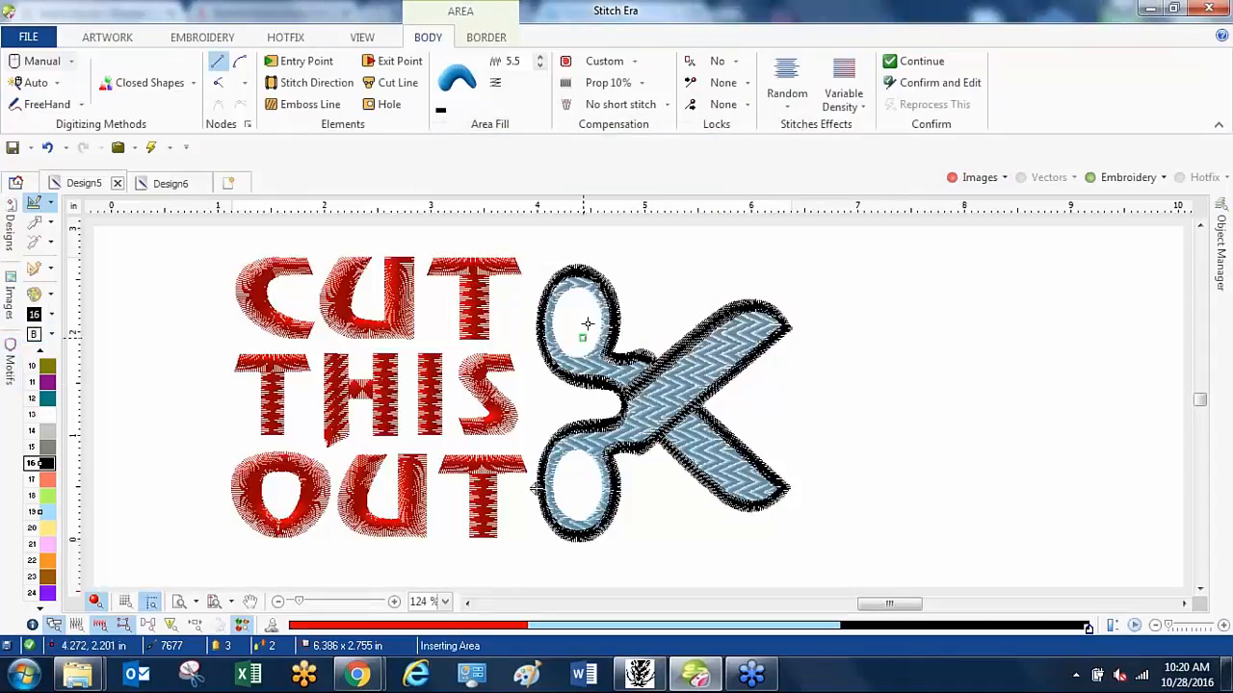
Show the image, digitize the black rings inside the scissor handles with Auto Complete, then hide the image and leave everything deselected.
{"action": "left_click", "coordinate": [963, 177]}
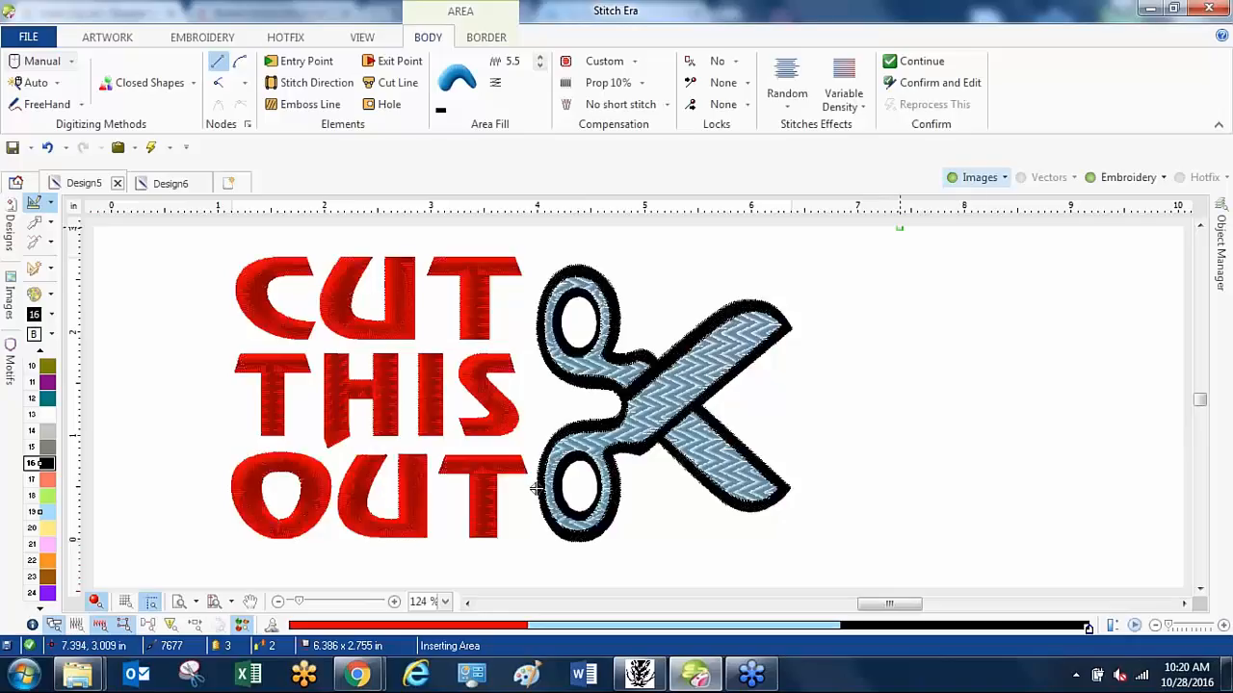
{"action": "left_click", "coordinate": [34, 81]}
{"action": "left_click", "coordinate": [48, 125]}
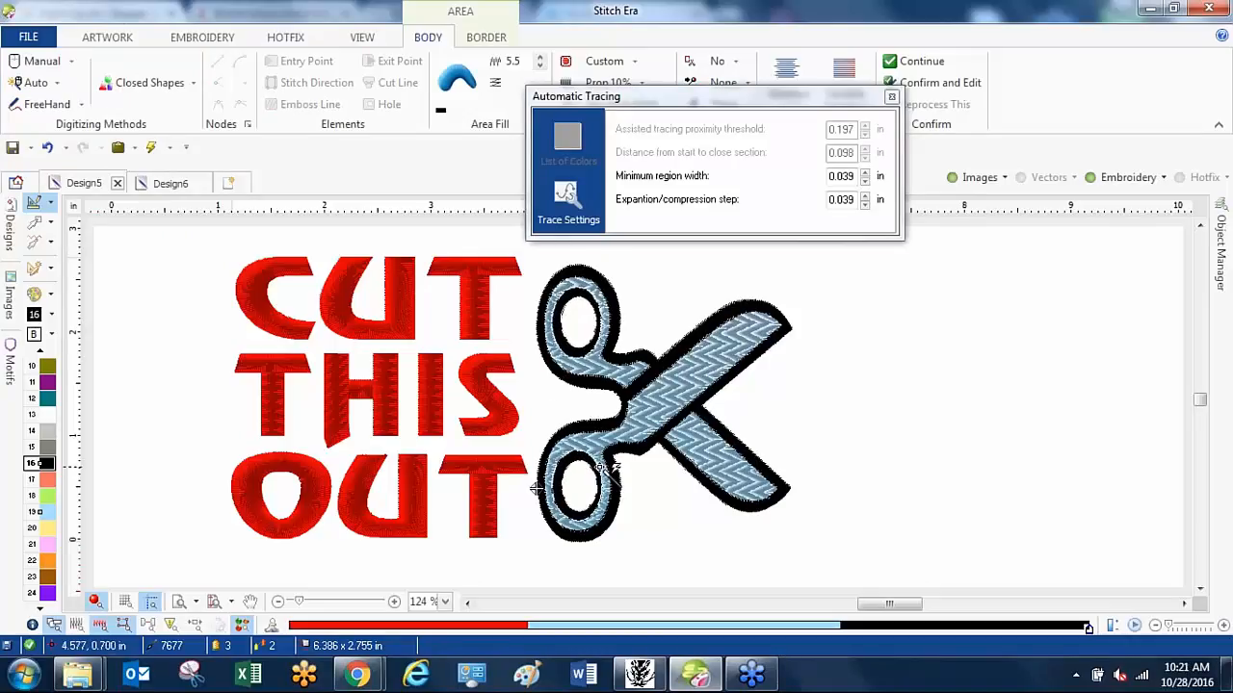
{"action": "left_click", "coordinate": [540, 487]}
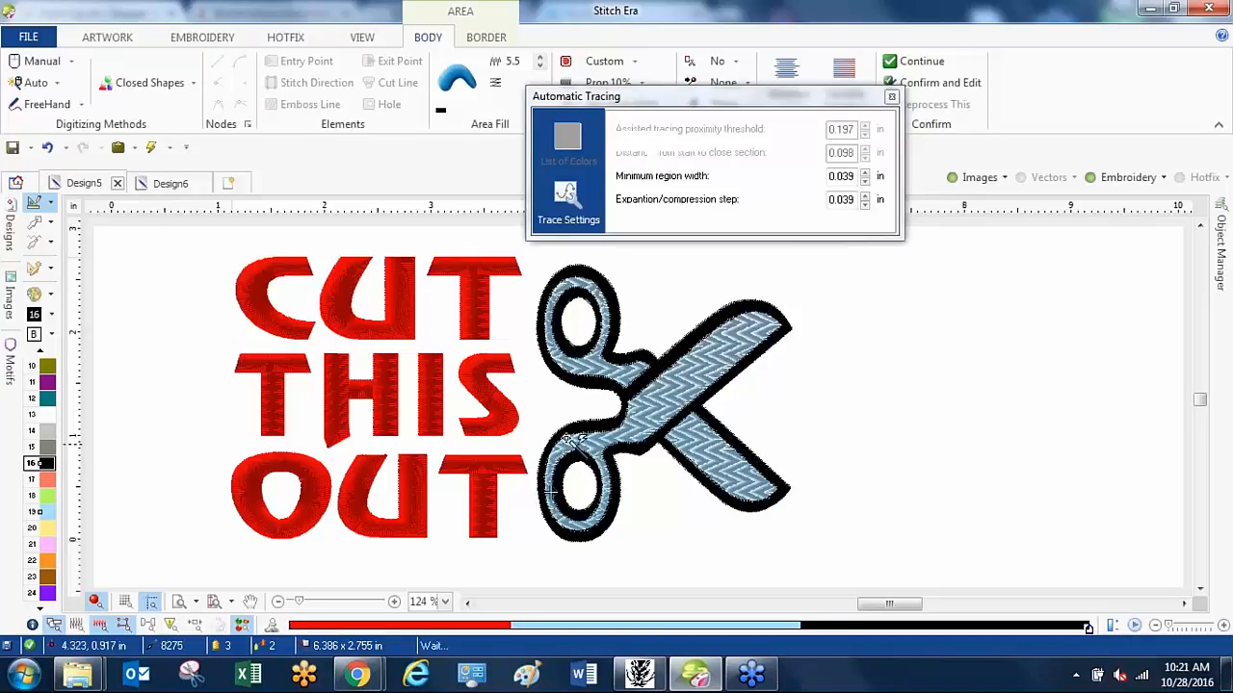
{"action": "left_click", "coordinate": [891, 96]}
{"action": "left_click", "coordinate": [973, 184]}
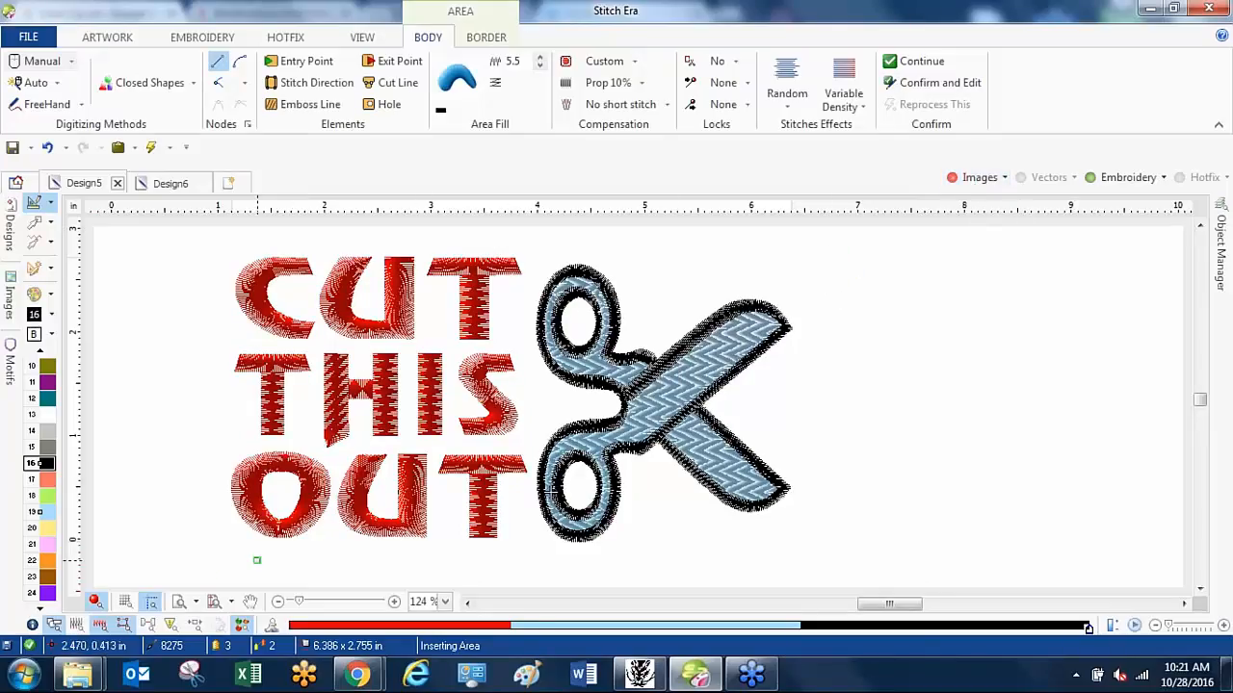
{"action": "left_click", "coordinate": [34, 222]}
{"action": "left_click", "coordinate": [157, 354]}
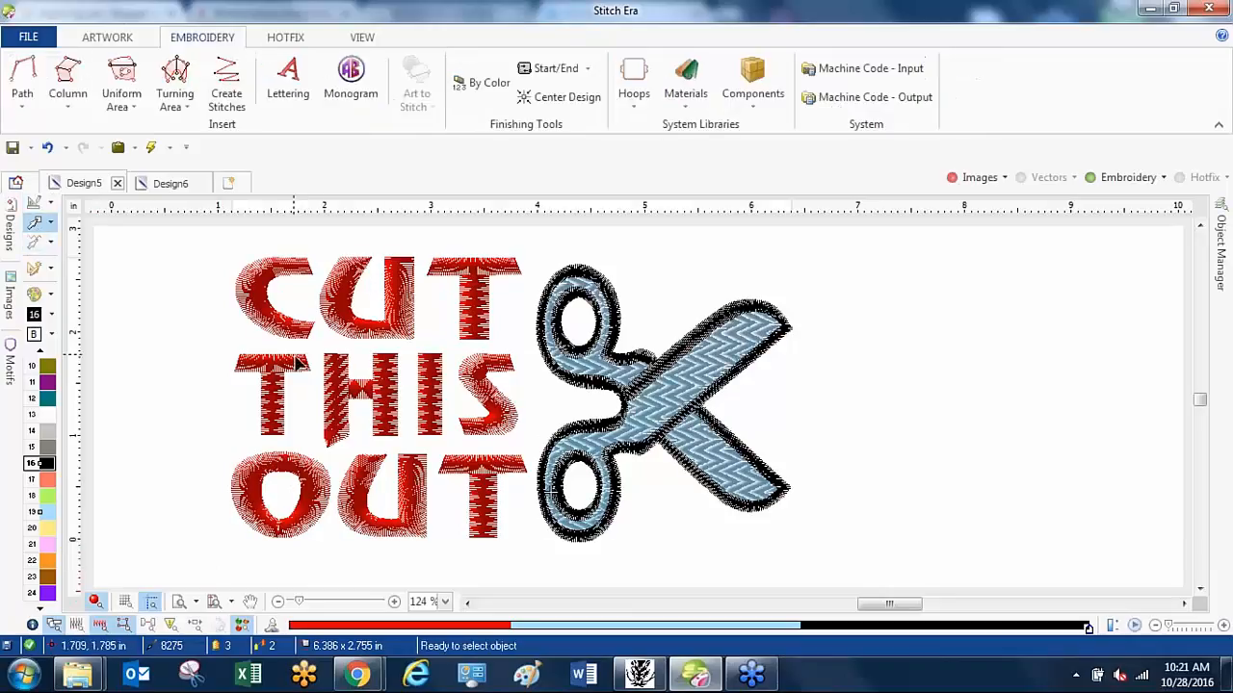
Examine the connecting threads between the letters and scissor parts in the stitch simulation, then close it.
{"action": "scroll", "coordinate": [321, 344], "scroll_direction": "up", "scroll_amount": 2}
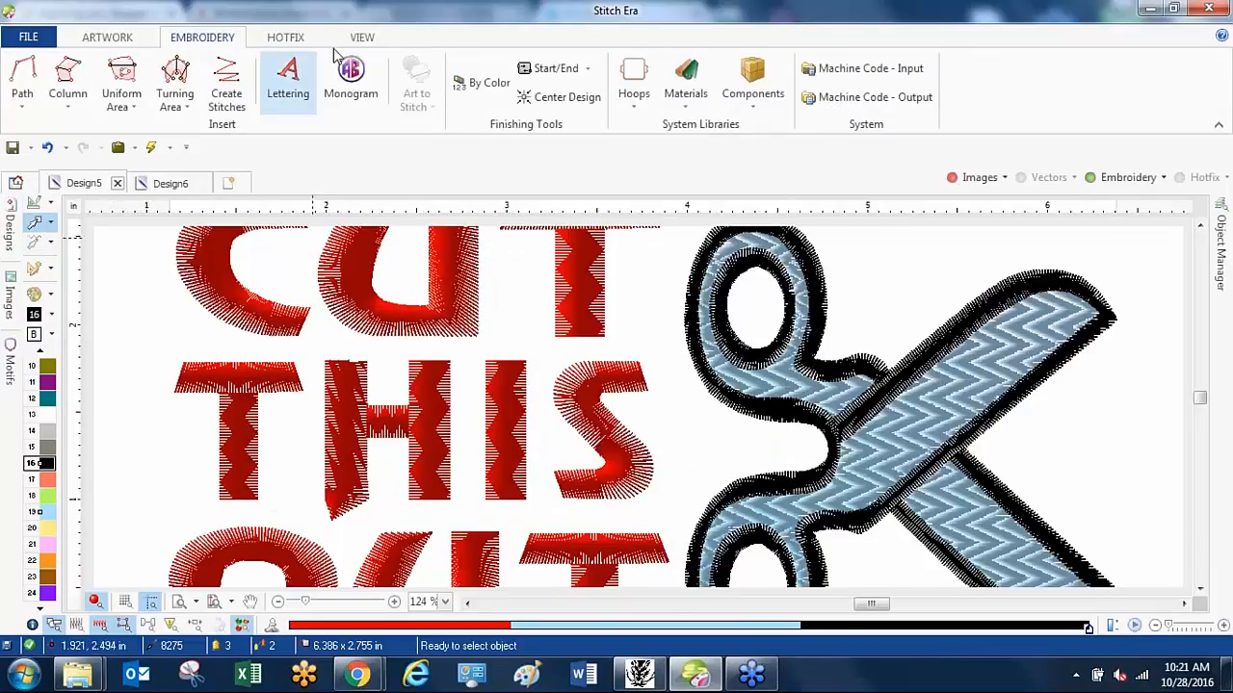
{"action": "left_click", "coordinate": [364, 38]}
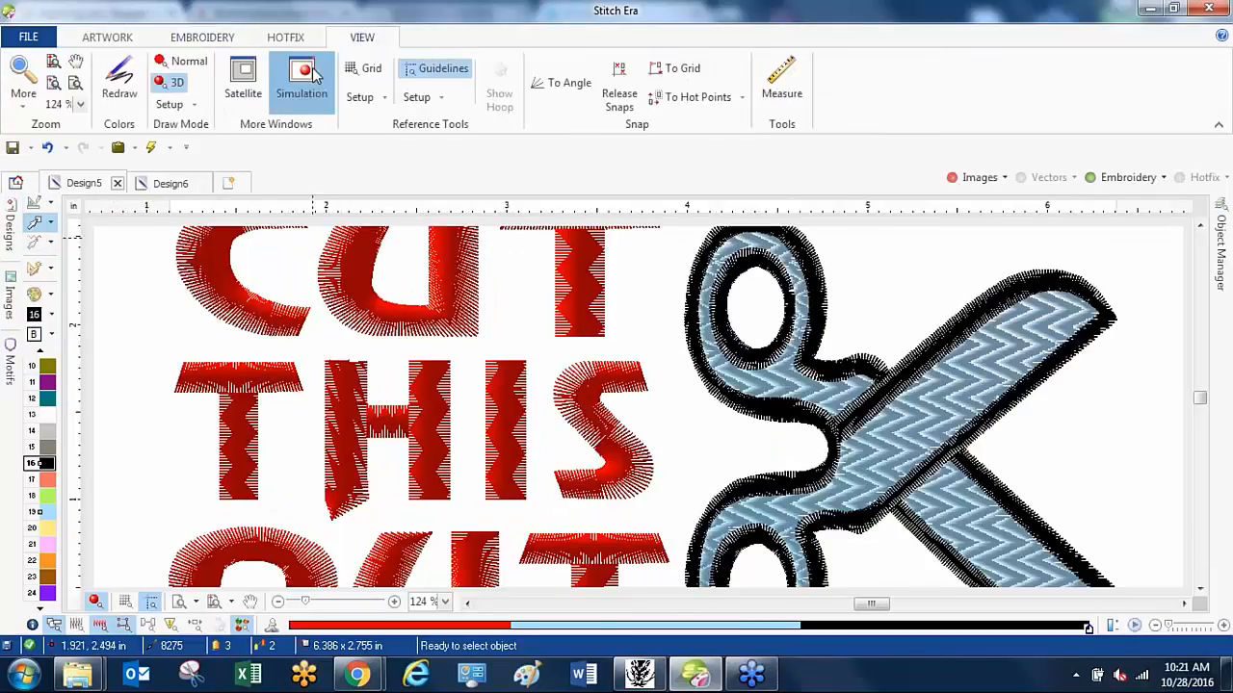
{"action": "left_click", "coordinate": [301, 79]}
{"action": "scroll", "coordinate": [534, 358], "scroll_direction": "up", "scroll_amount": 2}
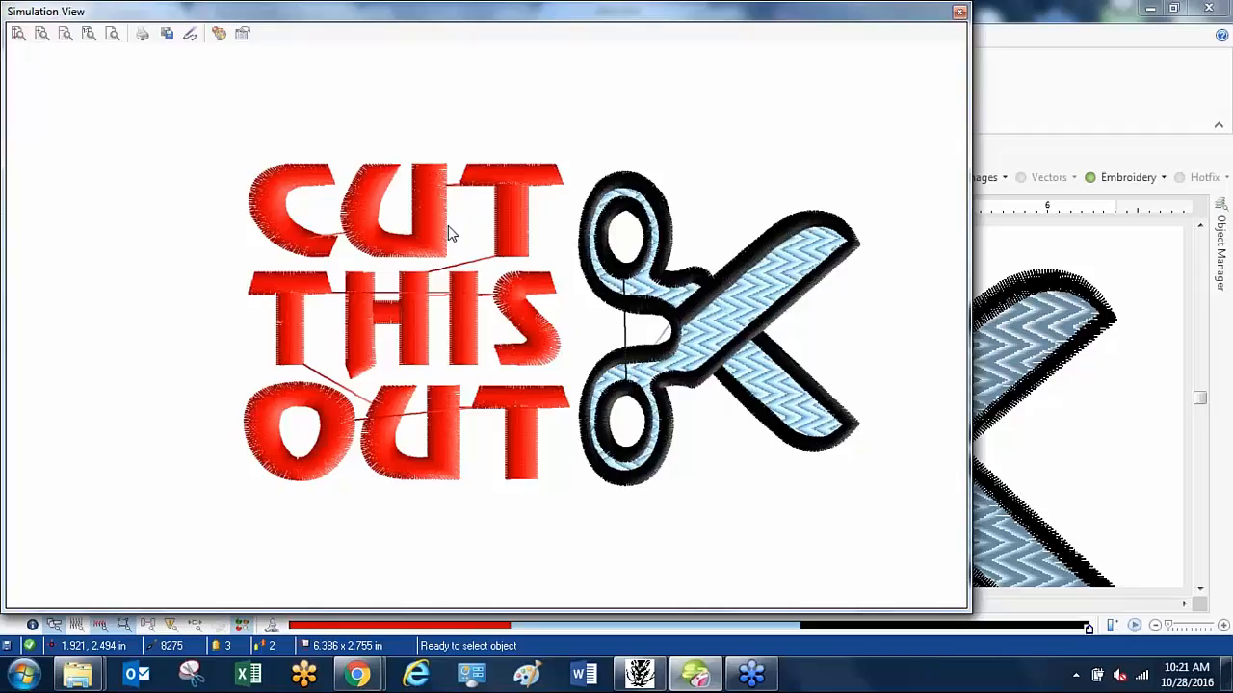
{"action": "left_click", "coordinate": [959, 12]}
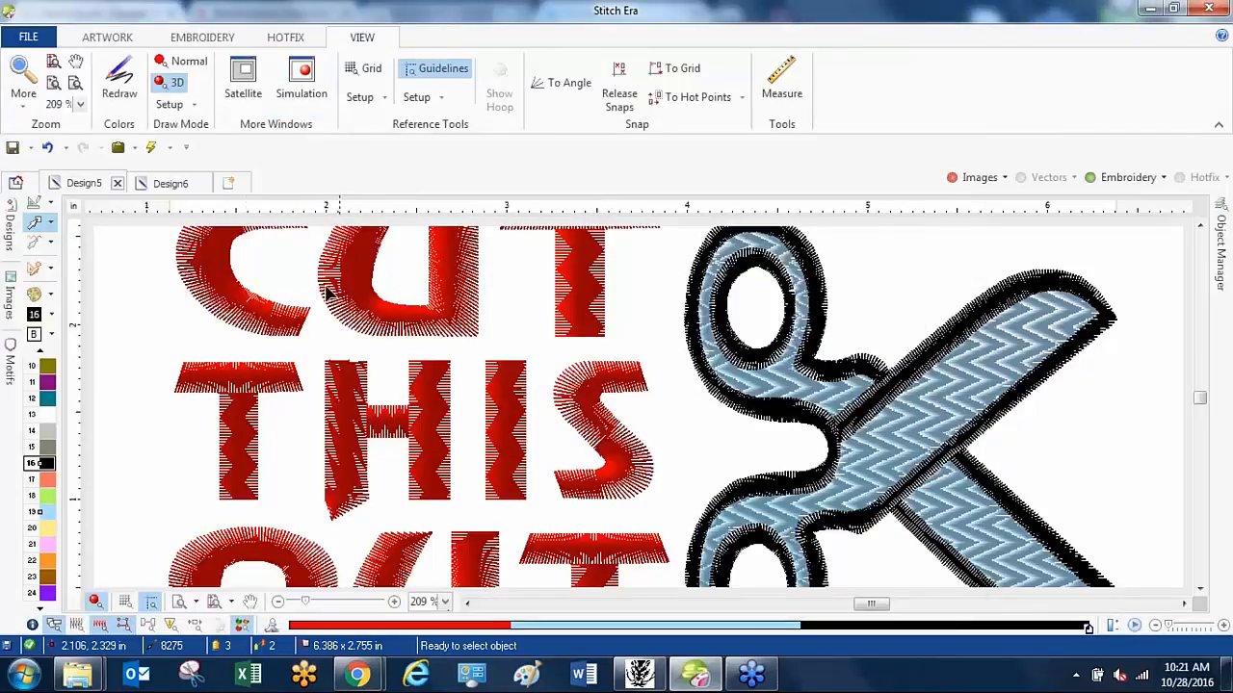
Set the trim option to Yes for the letters C, U and T of the word CUT.
{"action": "left_click", "coordinate": [210, 274]}
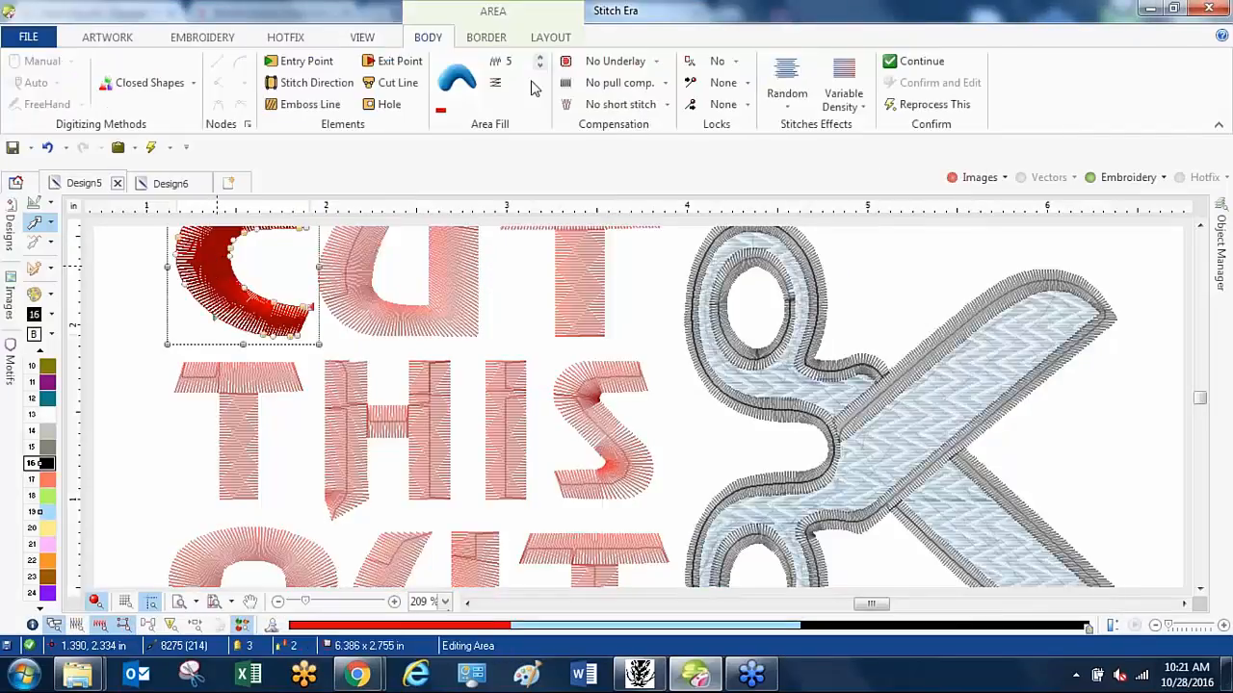
{"action": "left_click", "coordinate": [737, 62]}
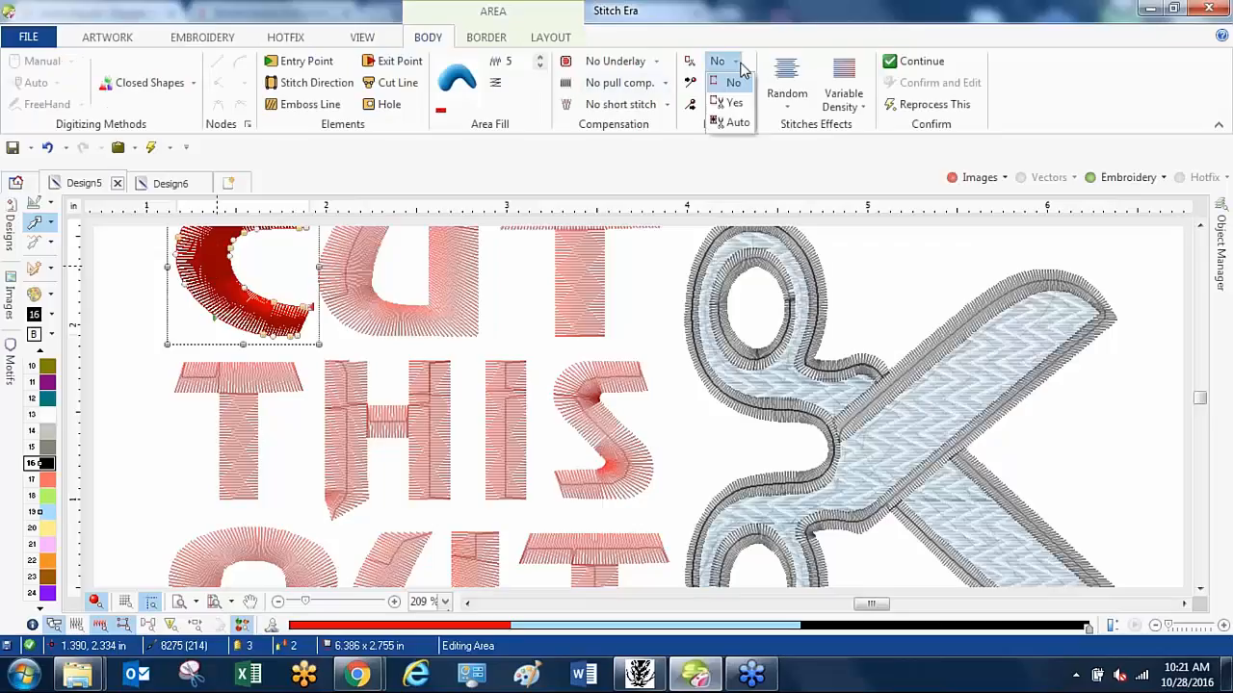
{"action": "left_click", "coordinate": [732, 102]}
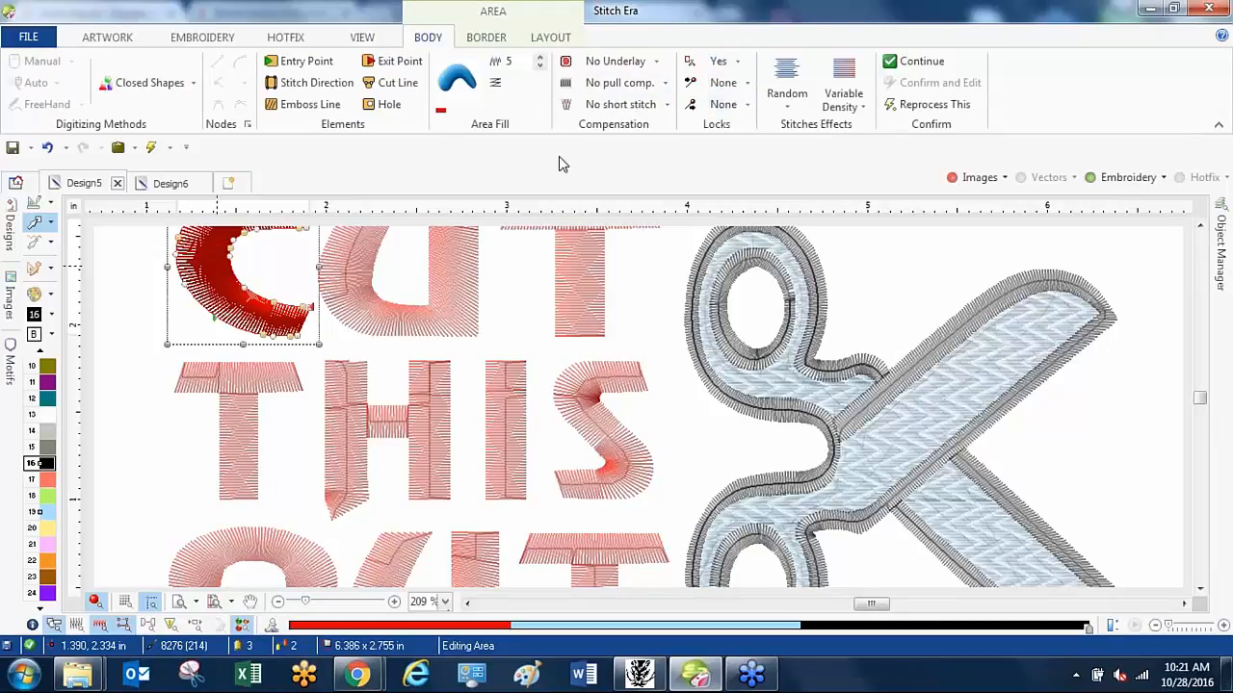
{"action": "left_click", "coordinate": [366, 287]}
{"action": "left_click", "coordinate": [737, 64]}
{"action": "left_click", "coordinate": [732, 101]}
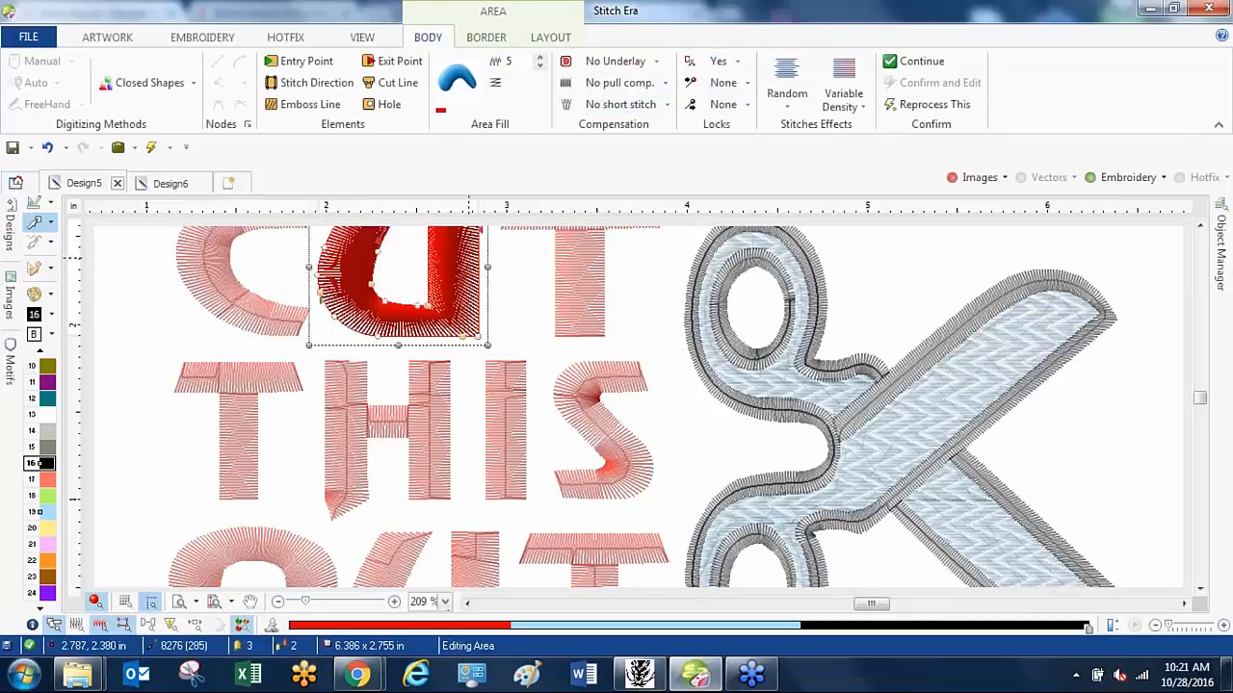
{"action": "left_click", "coordinate": [597, 291]}
{"action": "left_click", "coordinate": [342, 413]}
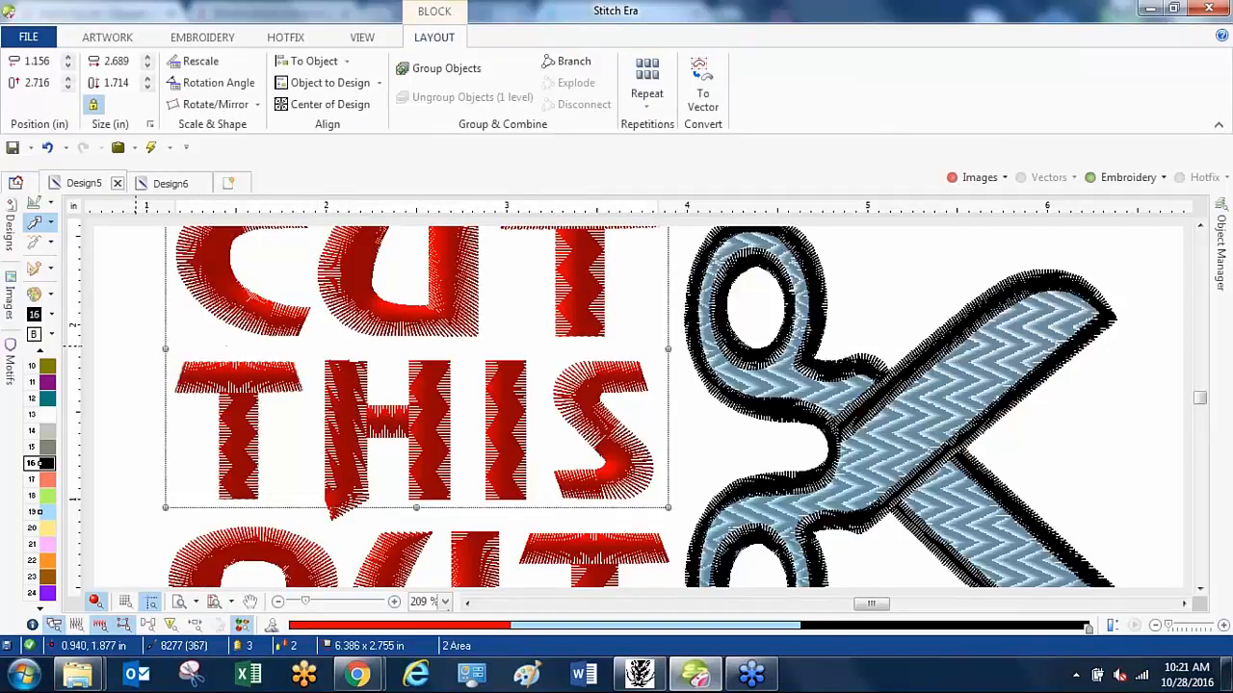
{"action": "left_click", "coordinate": [136, 348]}
{"action": "left_click", "coordinate": [579, 277]}
{"action": "left_click", "coordinate": [722, 61]}
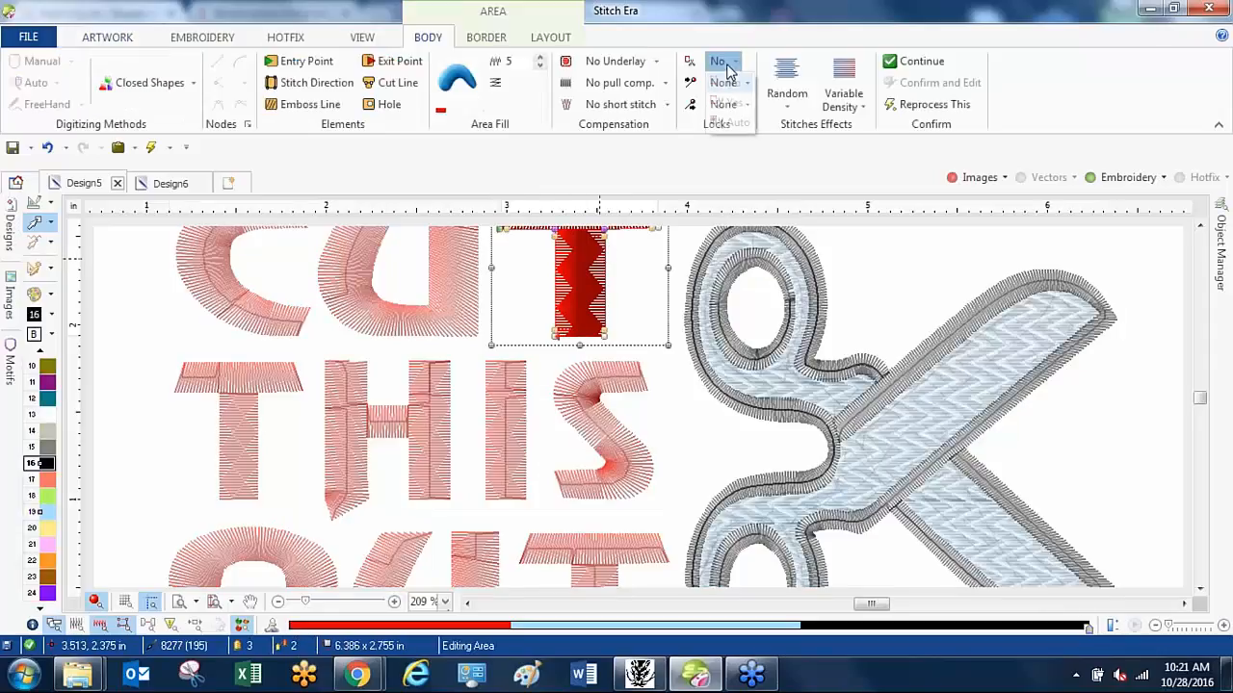
{"action": "left_click", "coordinate": [734, 103]}
Set the trim option to Yes for each letter of the word THIS.
{"action": "left_click", "coordinate": [228, 398]}
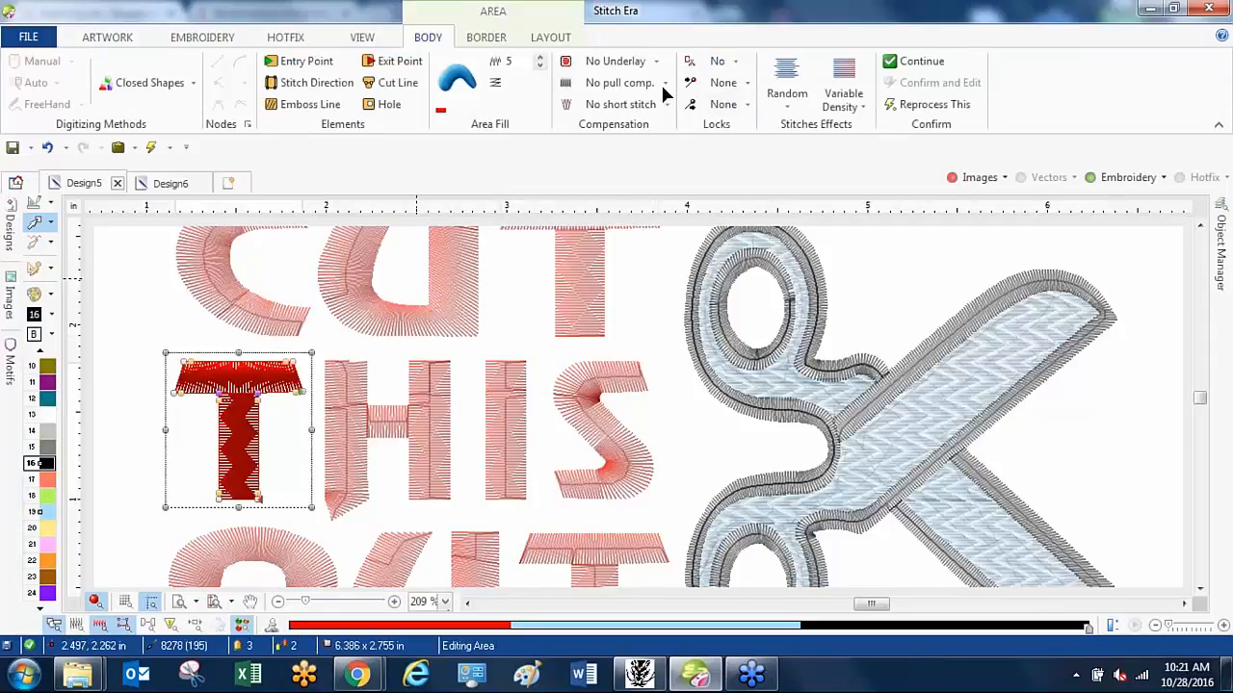
{"action": "left_click", "coordinate": [728, 61]}
{"action": "left_click", "coordinate": [734, 103]}
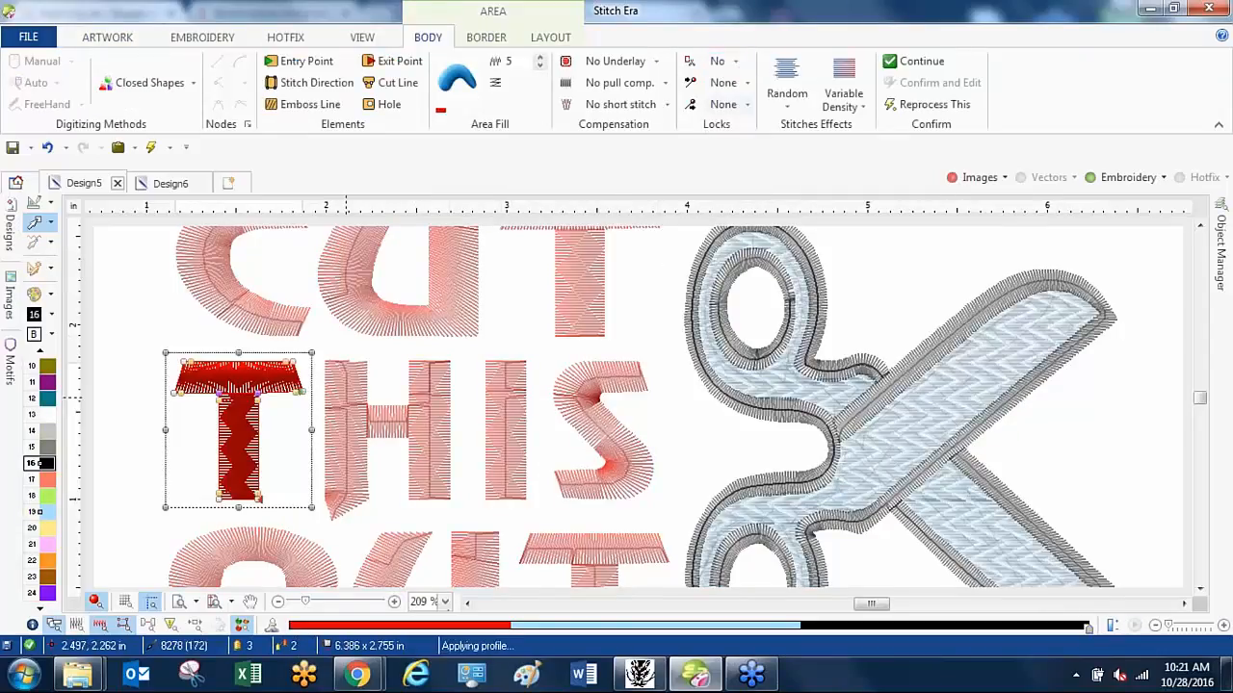
{"action": "key", "text": "Tab"}
{"action": "left_click", "coordinate": [725, 61]}
{"action": "left_click", "coordinate": [734, 104]}
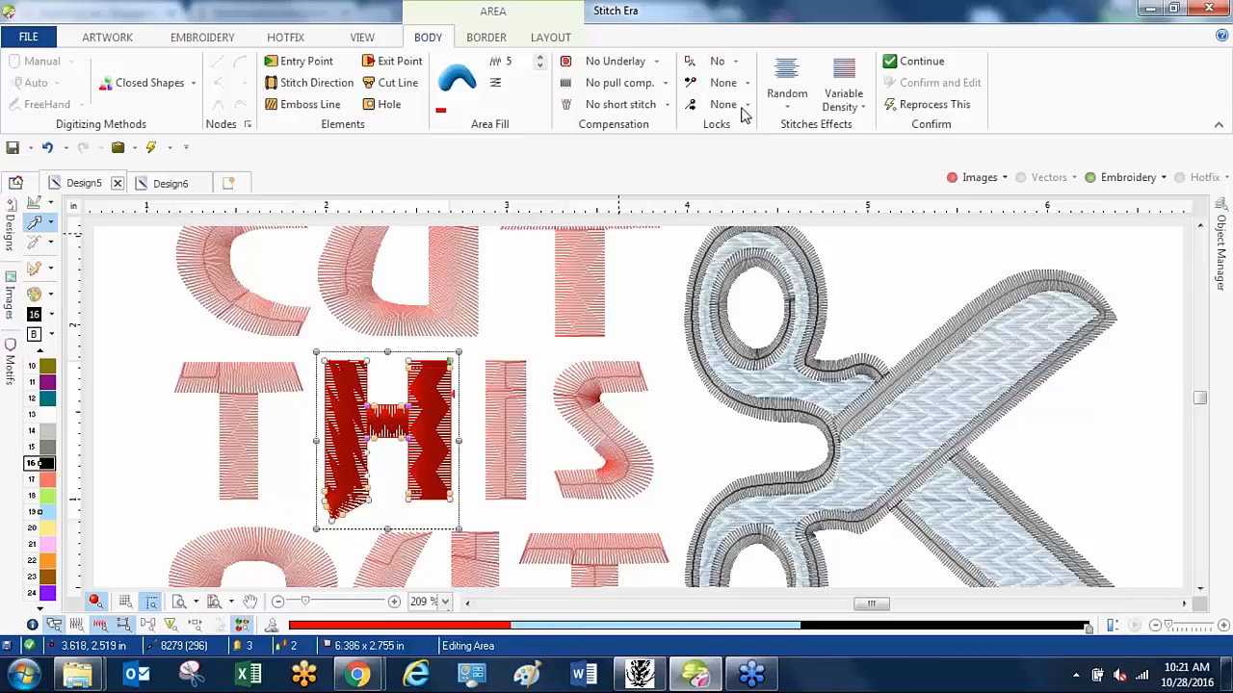
{"action": "key", "text": "Tab"}
{"action": "left_click", "coordinate": [725, 61]}
{"action": "left_click", "coordinate": [727, 83]}
{"action": "left_click", "coordinate": [564, 398]}
{"action": "left_click", "coordinate": [724, 61]}
{"action": "left_click", "coordinate": [735, 104]}
Set the trim option to Yes for each letter of the word OUT and leave everything deselected.
{"action": "scroll", "coordinate": [576, 332], "scroll_direction": "down", "scroll_amount": 3}
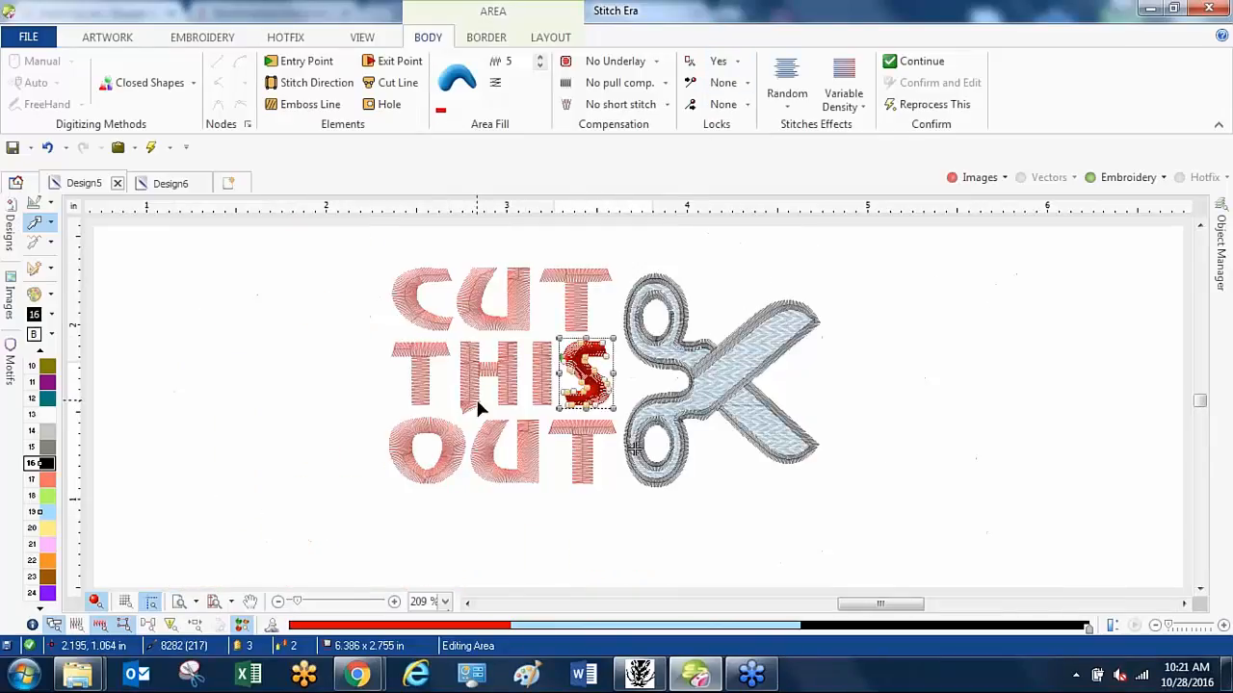
{"action": "scroll", "coordinate": [459, 457], "scroll_direction": "up", "scroll_amount": 2}
{"action": "left_click", "coordinate": [449, 448]}
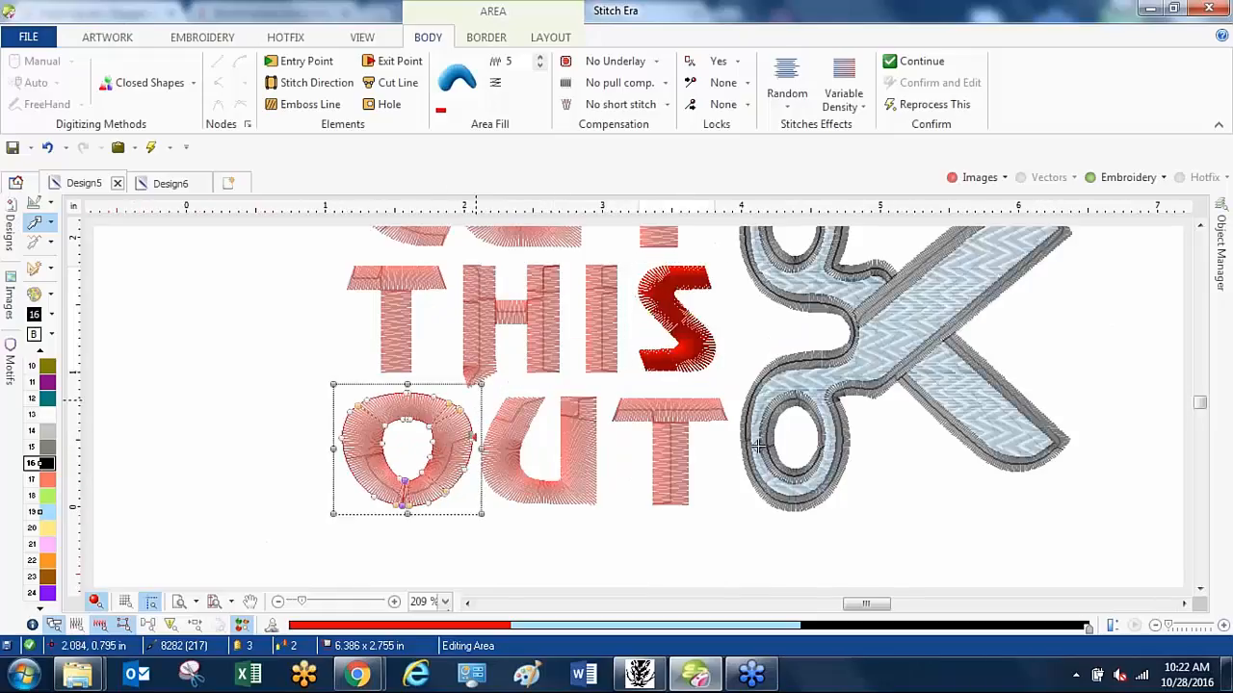
{"action": "left_click", "coordinate": [718, 62]}
{"action": "left_click", "coordinate": [733, 102]}
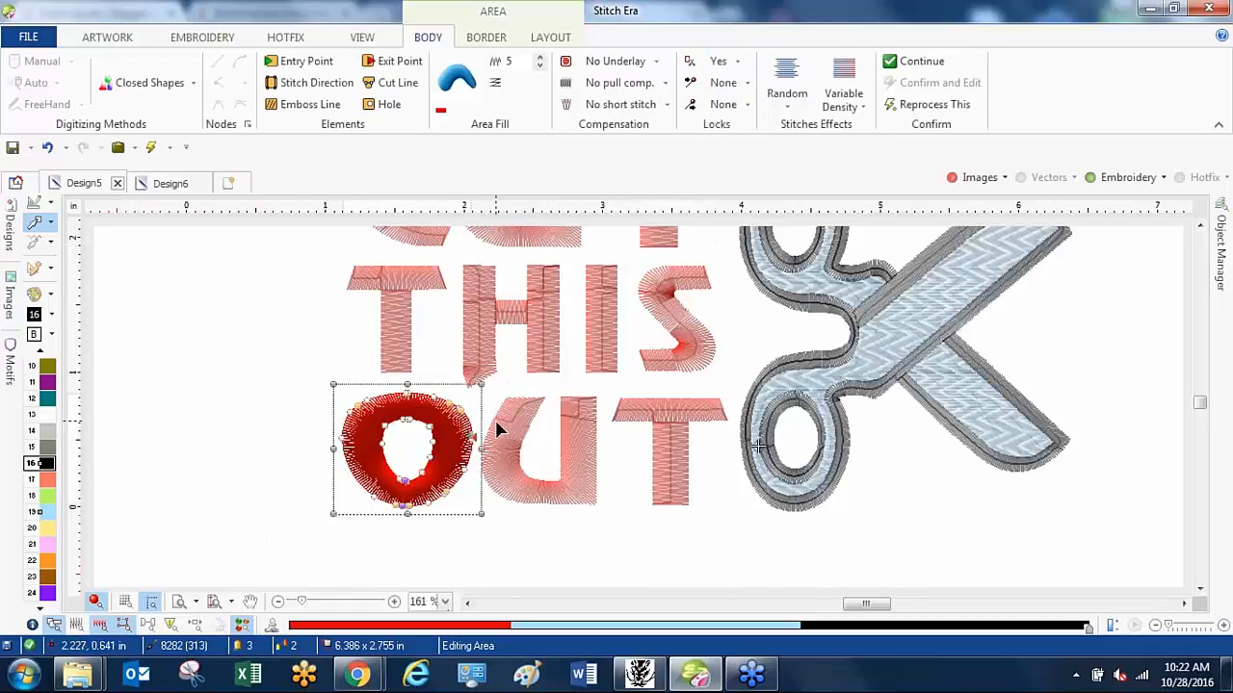
{"action": "left_click", "coordinate": [510, 451]}
{"action": "left_click", "coordinate": [718, 62]}
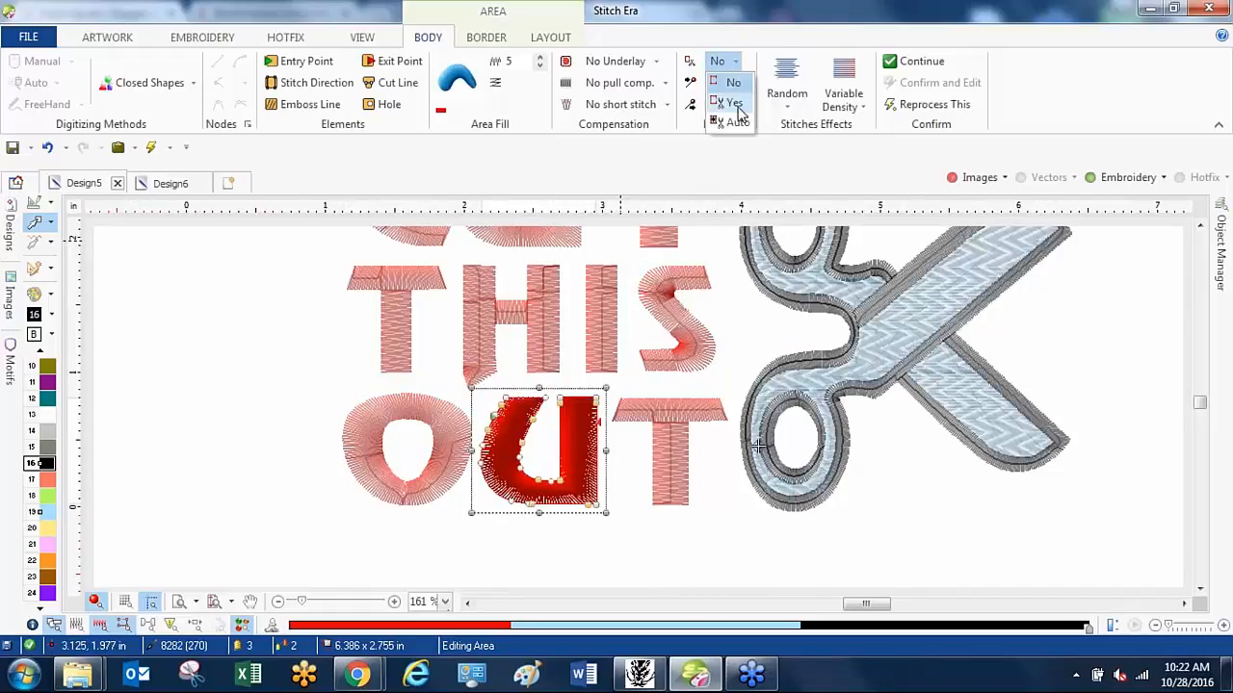
{"action": "left_click", "coordinate": [734, 103]}
{"action": "left_click", "coordinate": [672, 417]}
{"action": "left_click", "coordinate": [720, 62]}
{"action": "left_click", "coordinate": [734, 103]}
{"action": "key", "text": "Escape"}
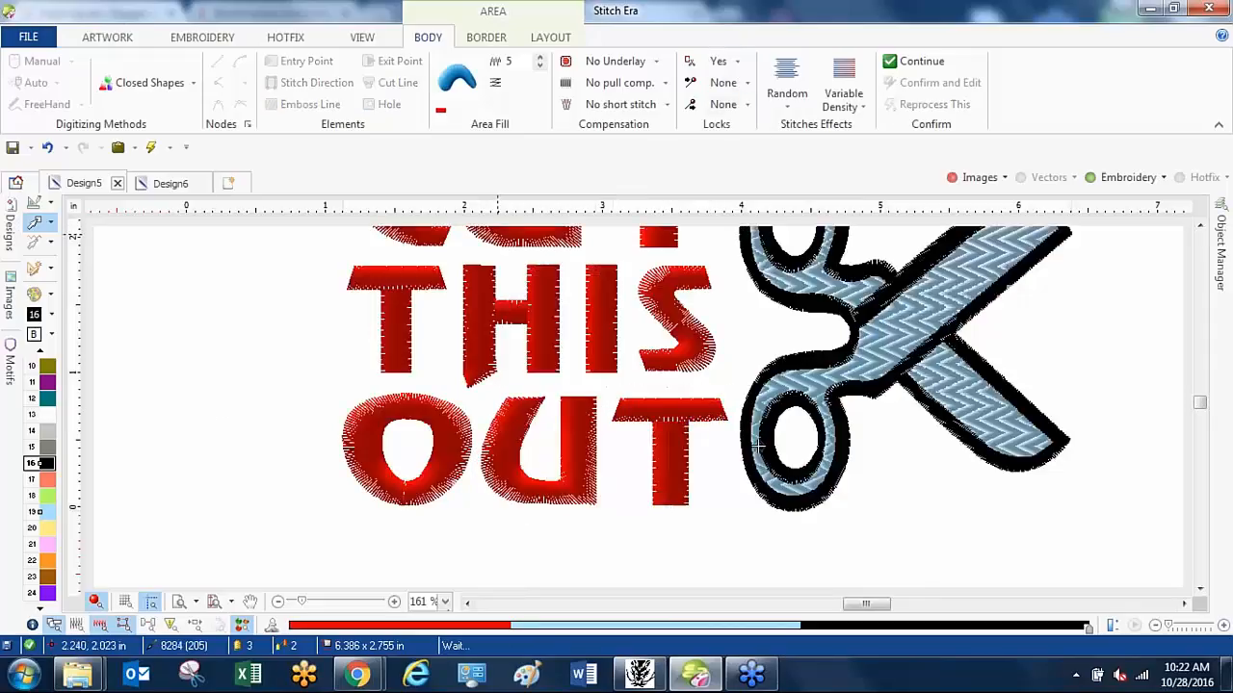
Check the lettering and scissors for remaining connecting threads in the stitch simulation, then close it.
{"action": "left_click", "coordinate": [362, 37]}
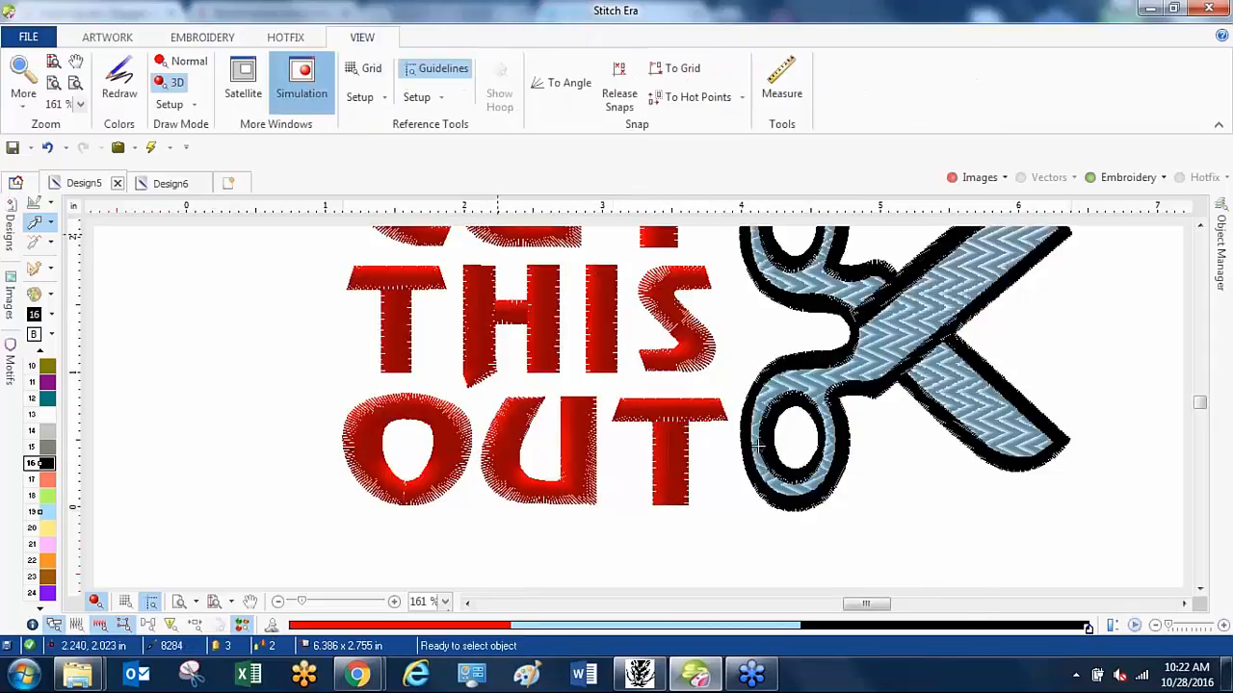
{"action": "left_click", "coordinate": [301, 82]}
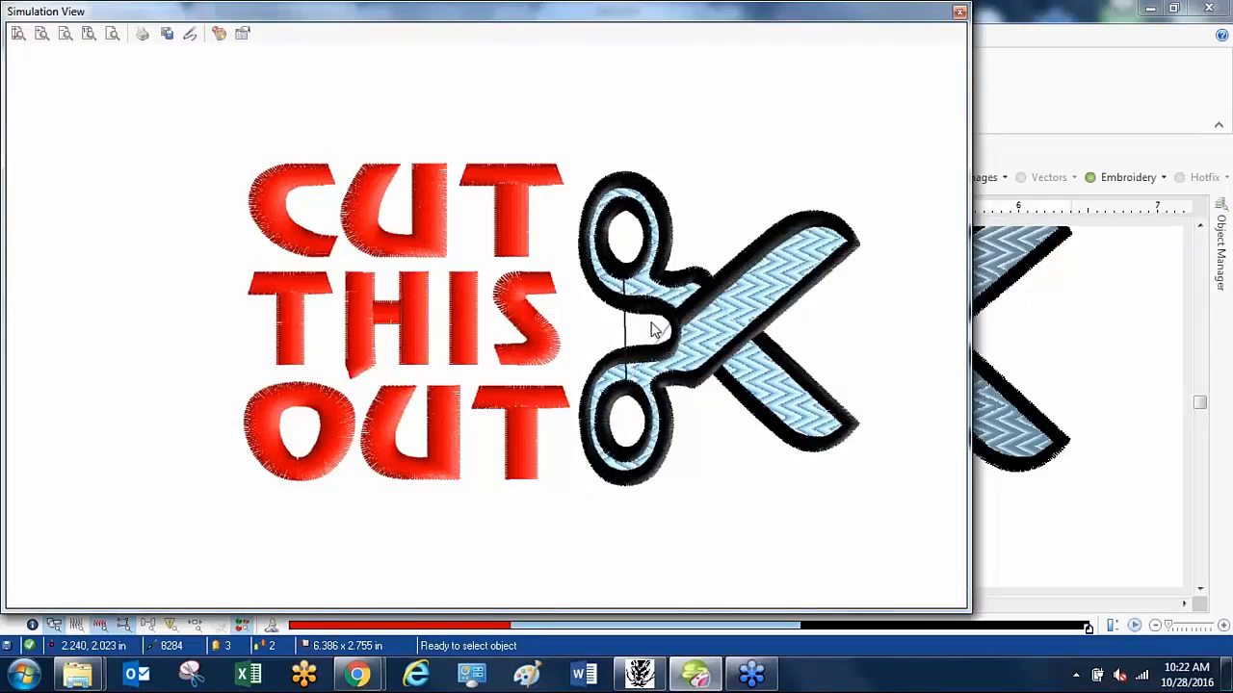
{"action": "left_click", "coordinate": [958, 13]}
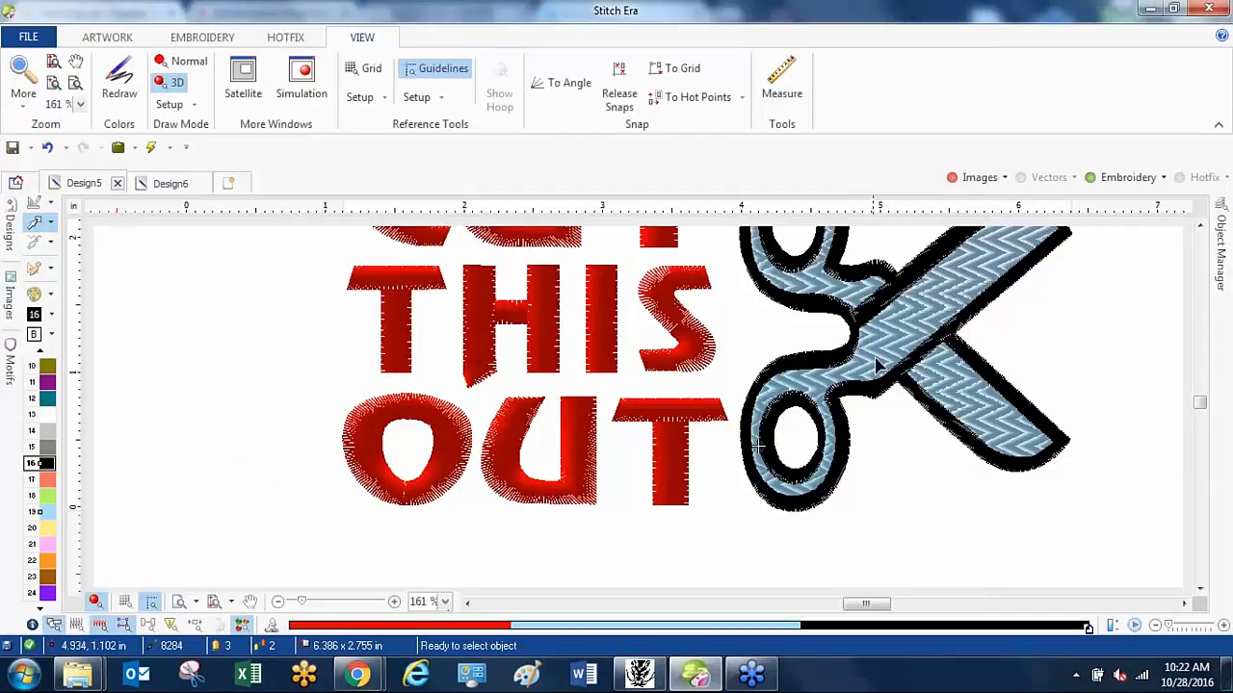
Set the trim option to Yes for the large blue scissor fill and both black inner handle rings.
{"action": "left_click", "coordinate": [877, 364]}
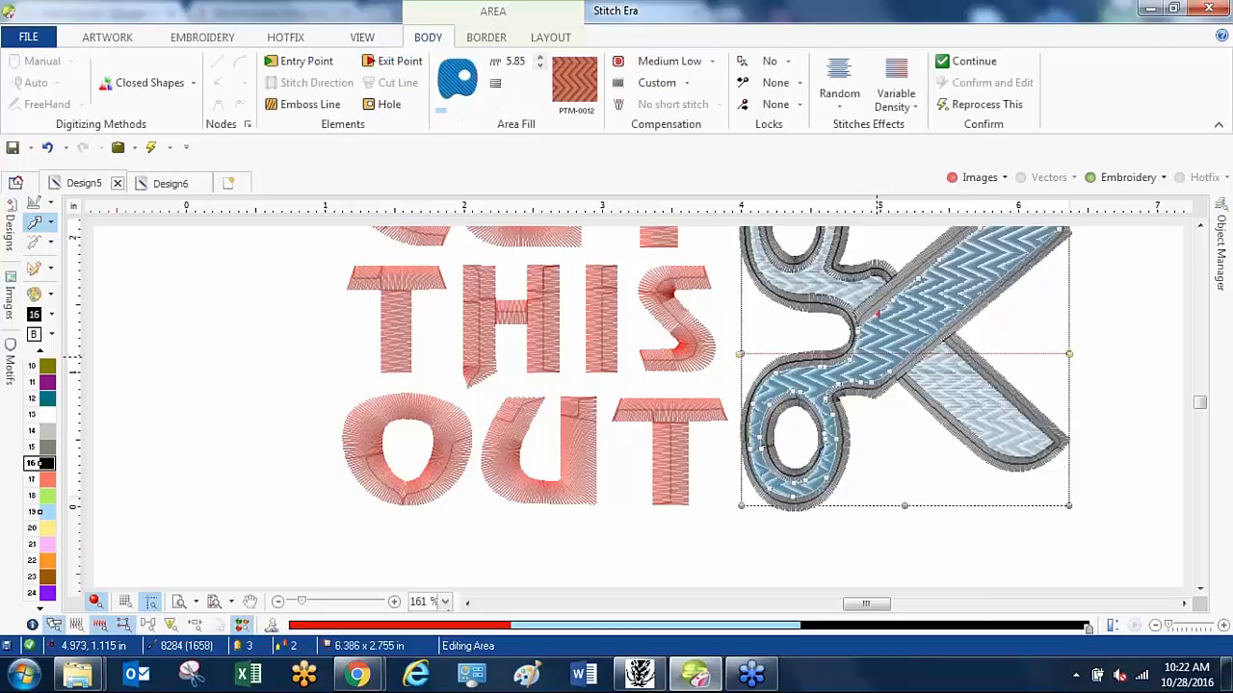
{"action": "left_click", "coordinate": [787, 65]}
{"action": "left_click", "coordinate": [782, 102]}
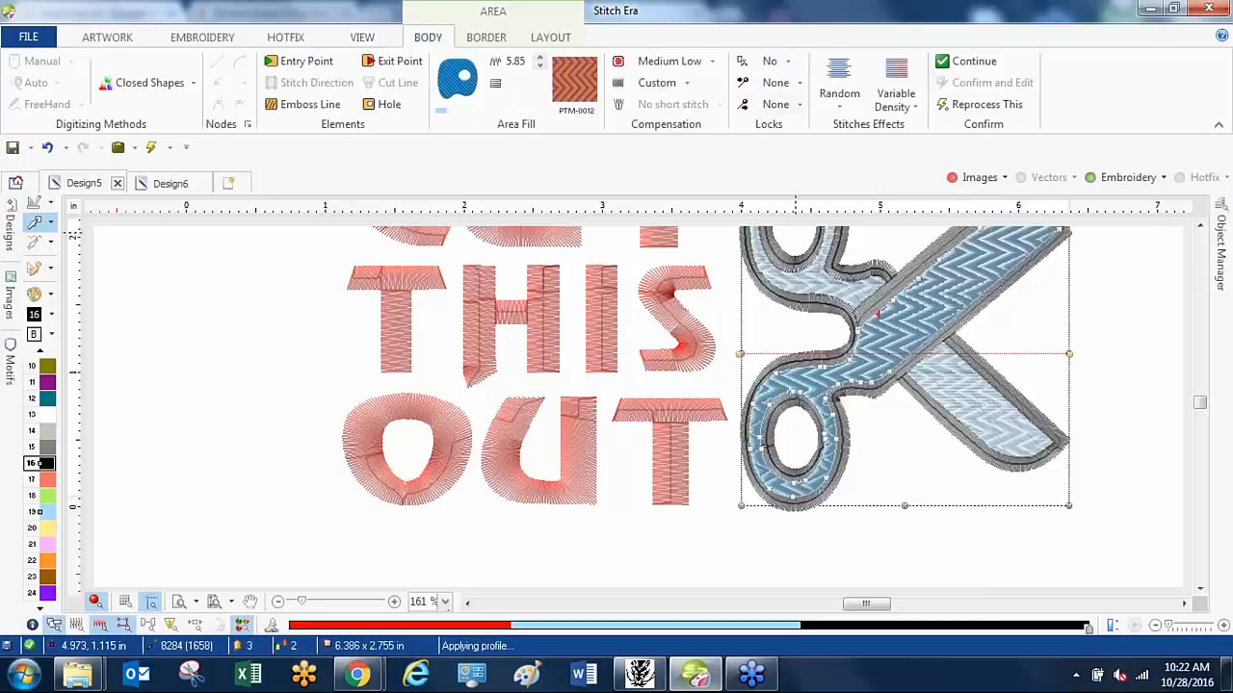
{"action": "left_click", "coordinate": [798, 404]}
{"action": "left_click", "coordinate": [723, 61]}
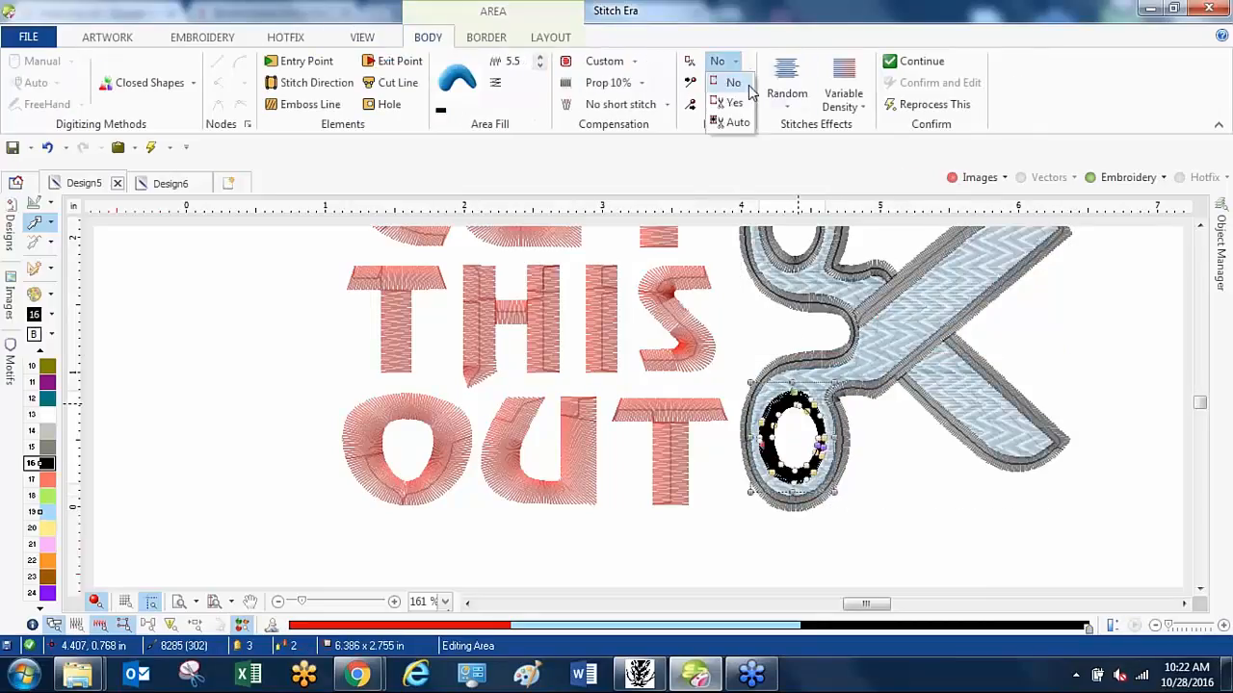
{"action": "left_click", "coordinate": [746, 103]}
{"action": "left_click", "coordinate": [798, 236]}
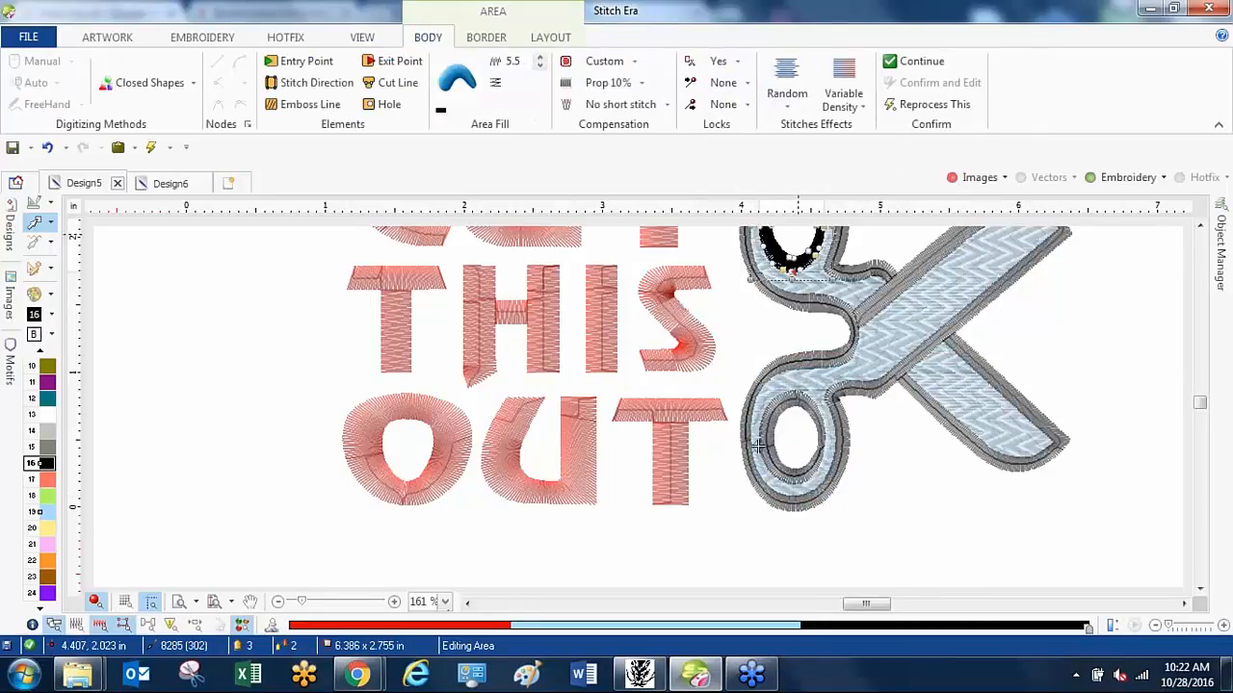
{"action": "left_click", "coordinate": [733, 63]}
{"action": "left_click", "coordinate": [747, 103]}
Set the trim option to Yes for the scissors' black outline and the blue fill of the upper handle.
{"action": "left_click", "coordinate": [768, 306]}
{"action": "left_click", "coordinate": [732, 61]}
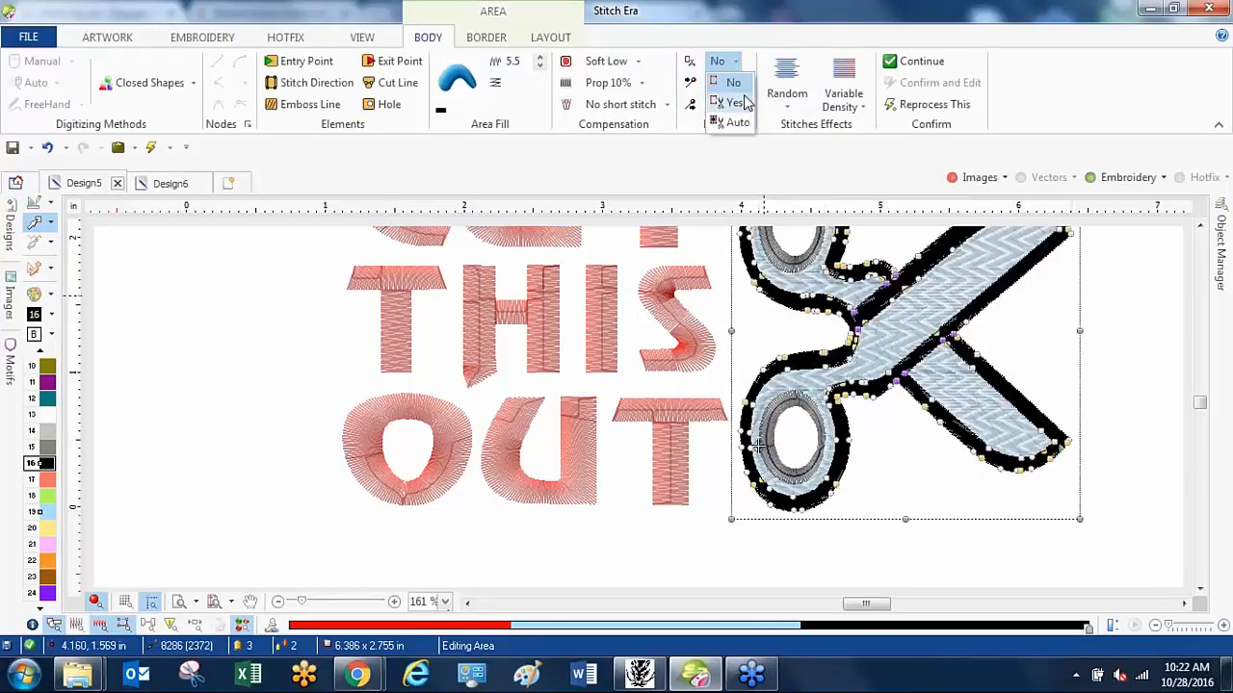
{"action": "left_click", "coordinate": [738, 102]}
{"action": "left_click", "coordinate": [816, 270]}
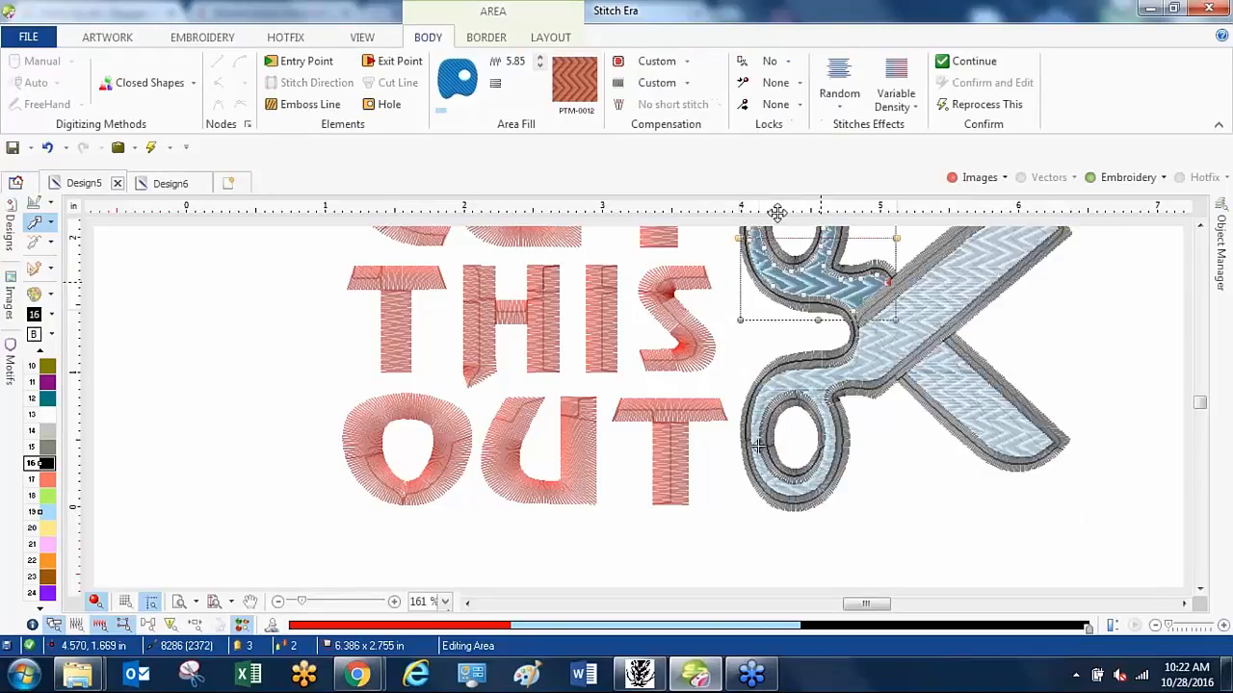
{"action": "left_click", "coordinate": [771, 63]}
{"action": "left_click", "coordinate": [777, 102]}
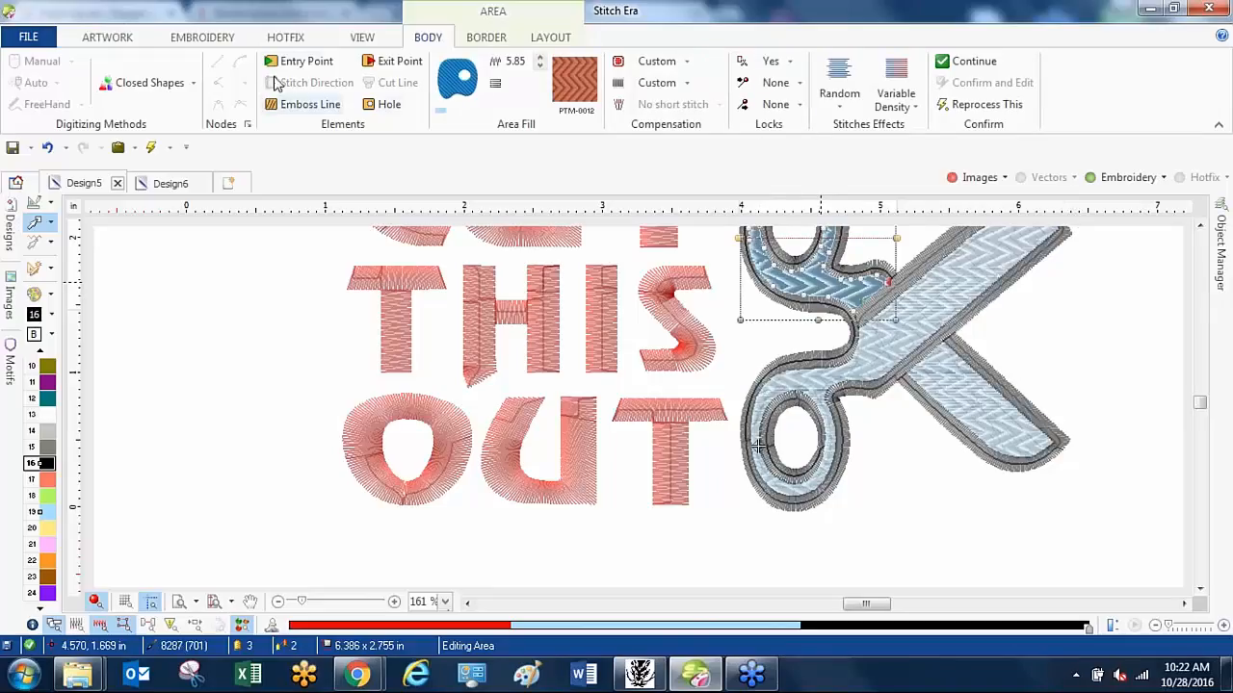
Review the whole design with its scissor trims in the stitch simulation, then close it.
{"action": "left_click", "coordinate": [364, 37]}
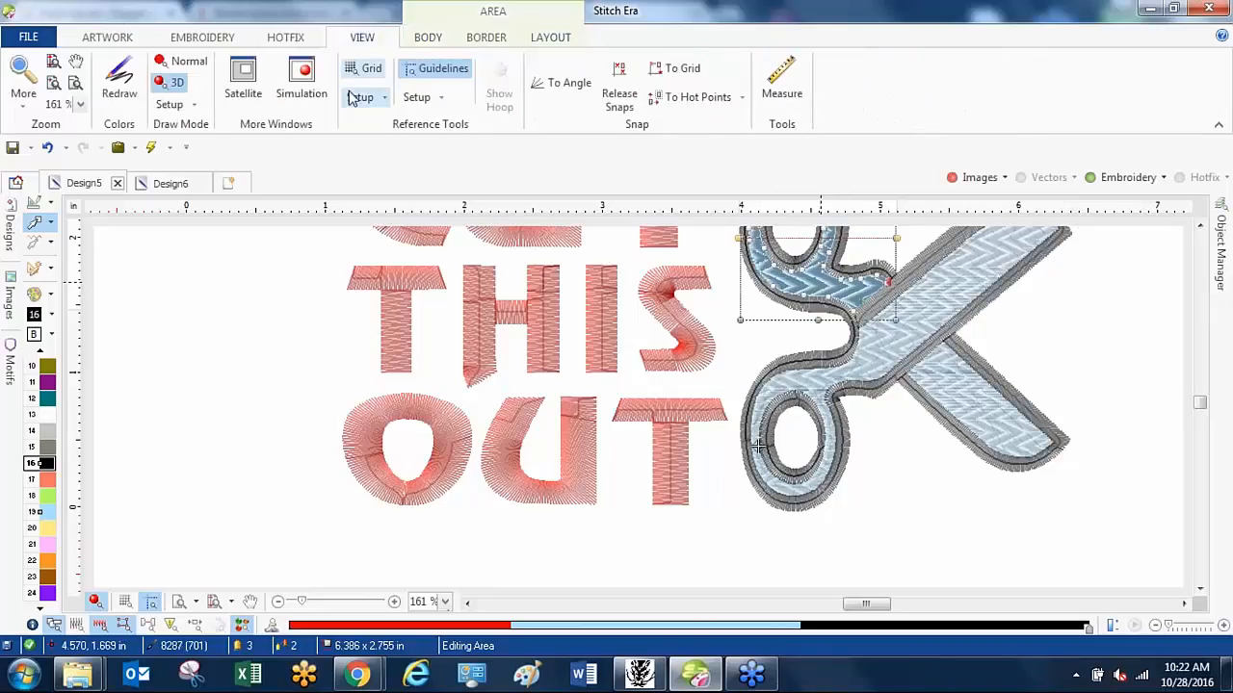
{"action": "left_click", "coordinate": [297, 104]}
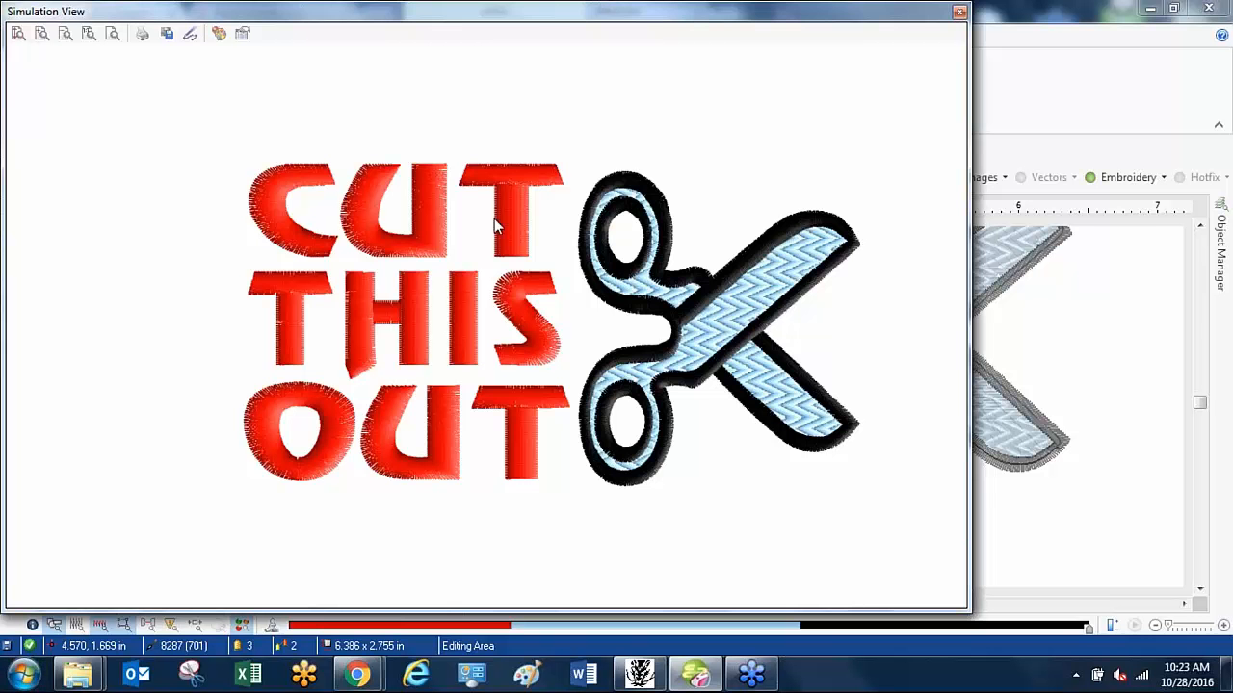
{"action": "left_click", "coordinate": [959, 12]}
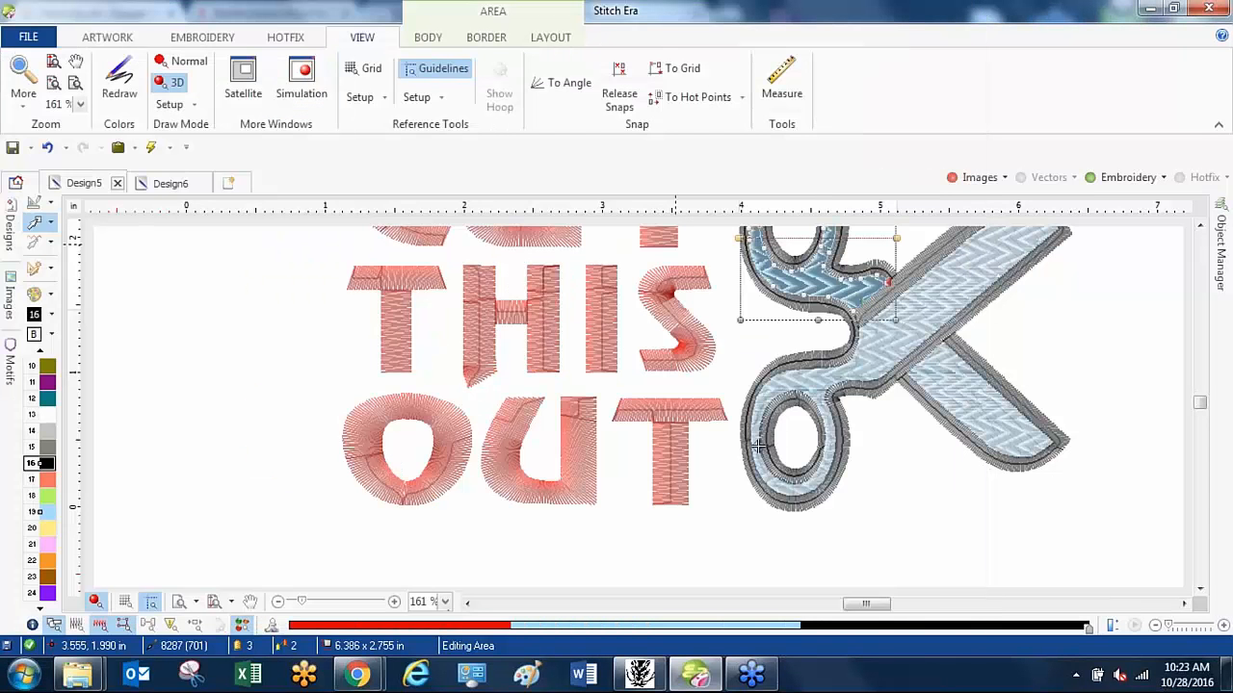
Deselect the scissor area, redraw the design, and set its start point at the first section.
{"action": "left_click", "coordinate": [171, 362]}
{"action": "scroll", "coordinate": [401, 312], "scroll_direction": "down", "scroll_amount": 2}
{"action": "scroll", "coordinate": [404, 270], "scroll_direction": "up", "scroll_amount": 5}
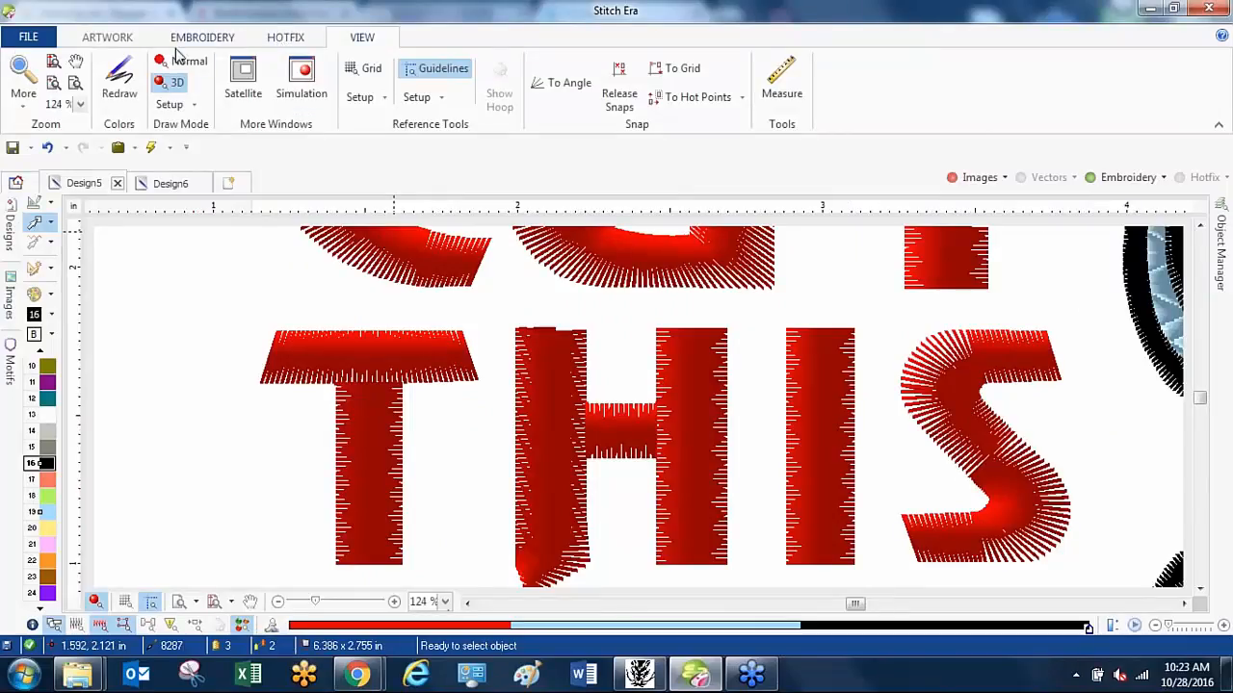
{"action": "left_click", "coordinate": [119, 81]}
{"action": "left_click", "coordinate": [204, 36]}
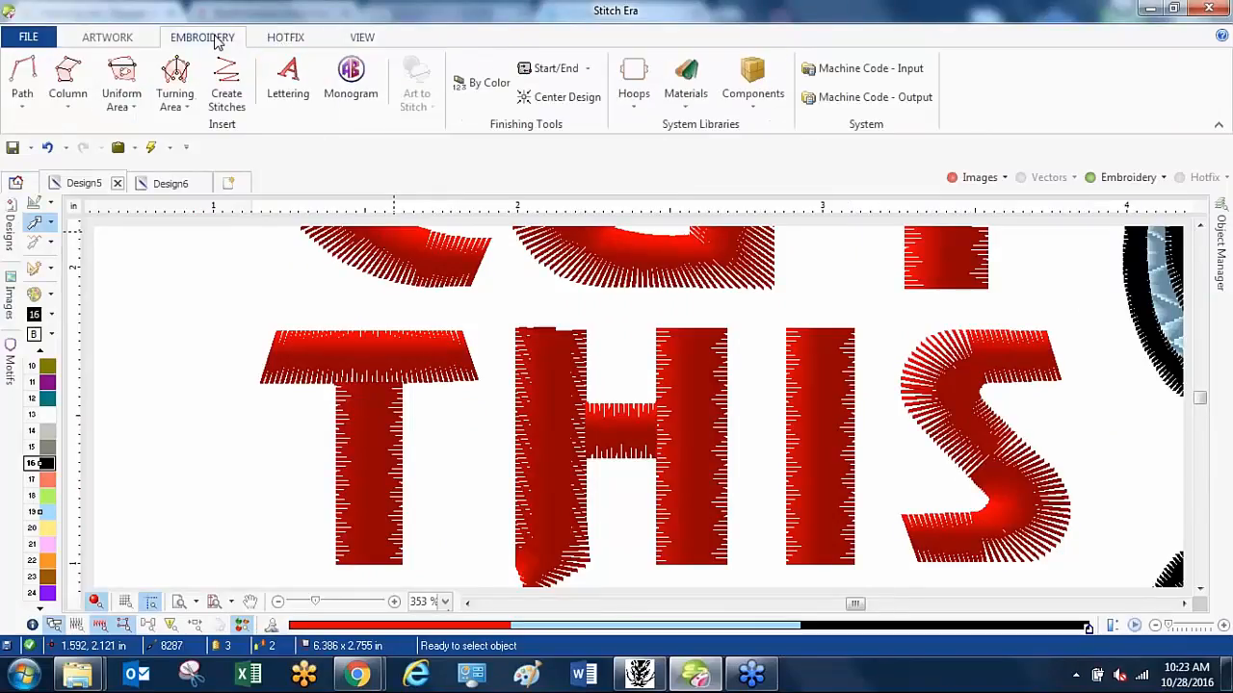
{"action": "left_click", "coordinate": [556, 69]}
{"action": "mouse_move", "coordinate": [573, 93]}
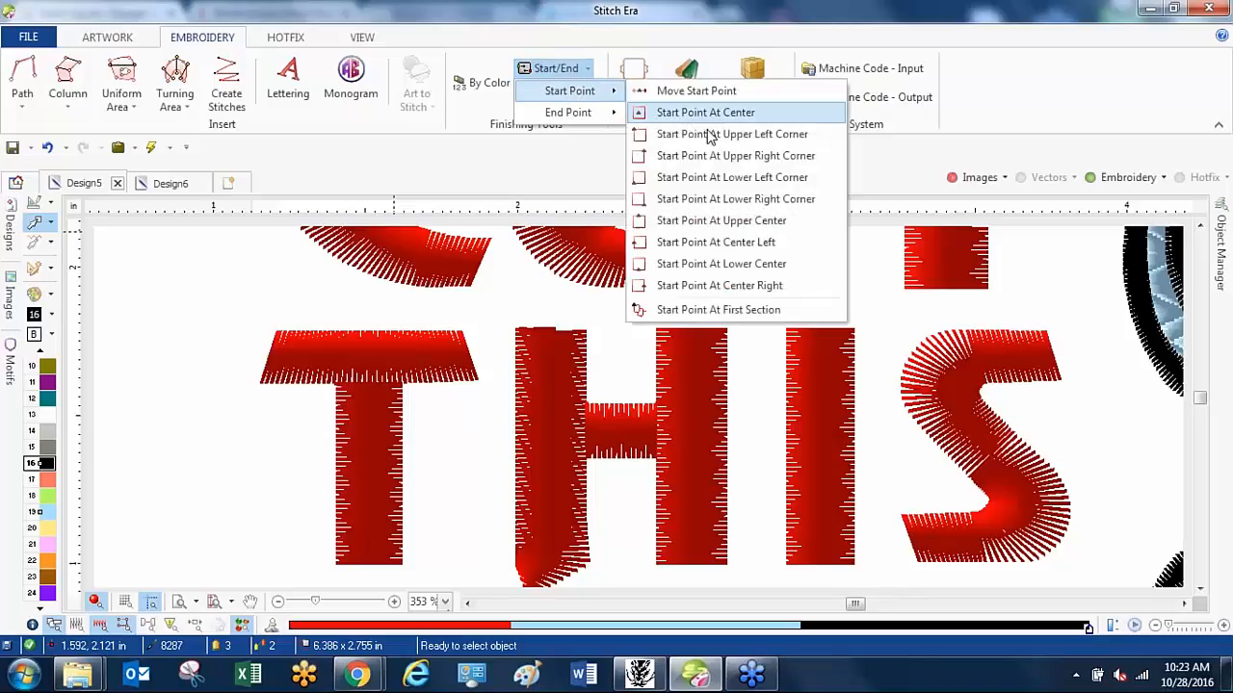
{"action": "left_click", "coordinate": [738, 311]}
Set the design's end point at the last section.
{"action": "left_click", "coordinate": [564, 70]}
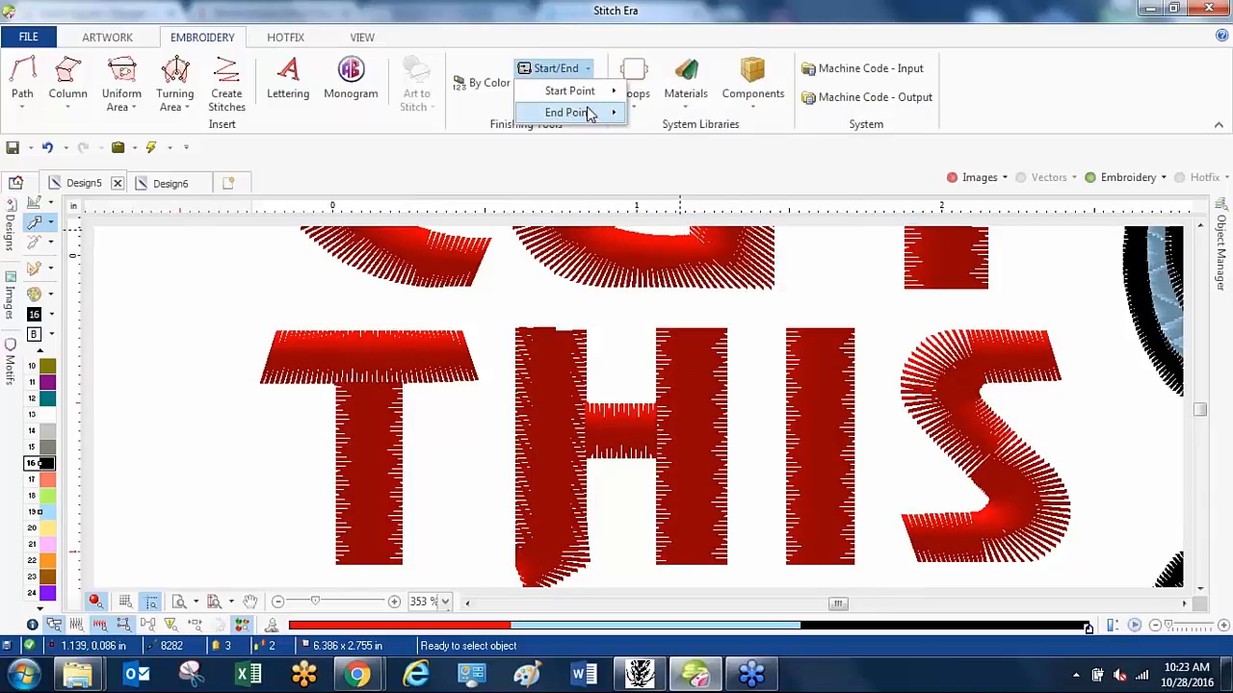
{"action": "mouse_move", "coordinate": [605, 124]}
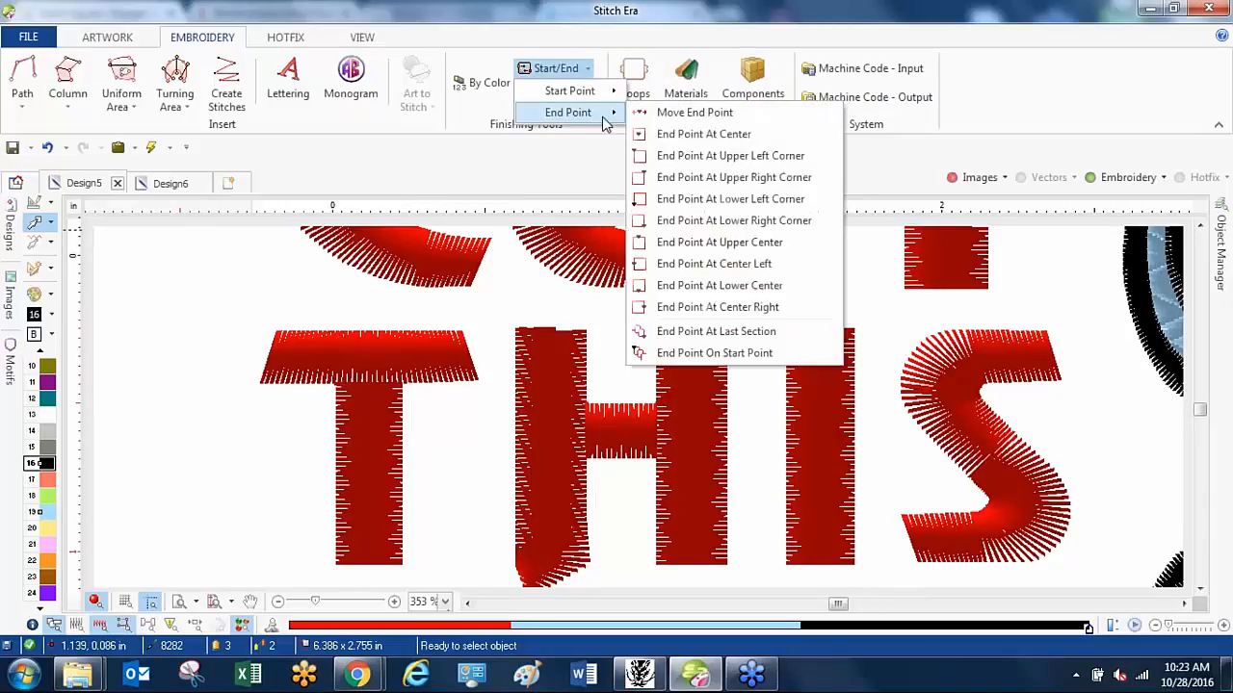
{"action": "left_click", "coordinate": [720, 333]}
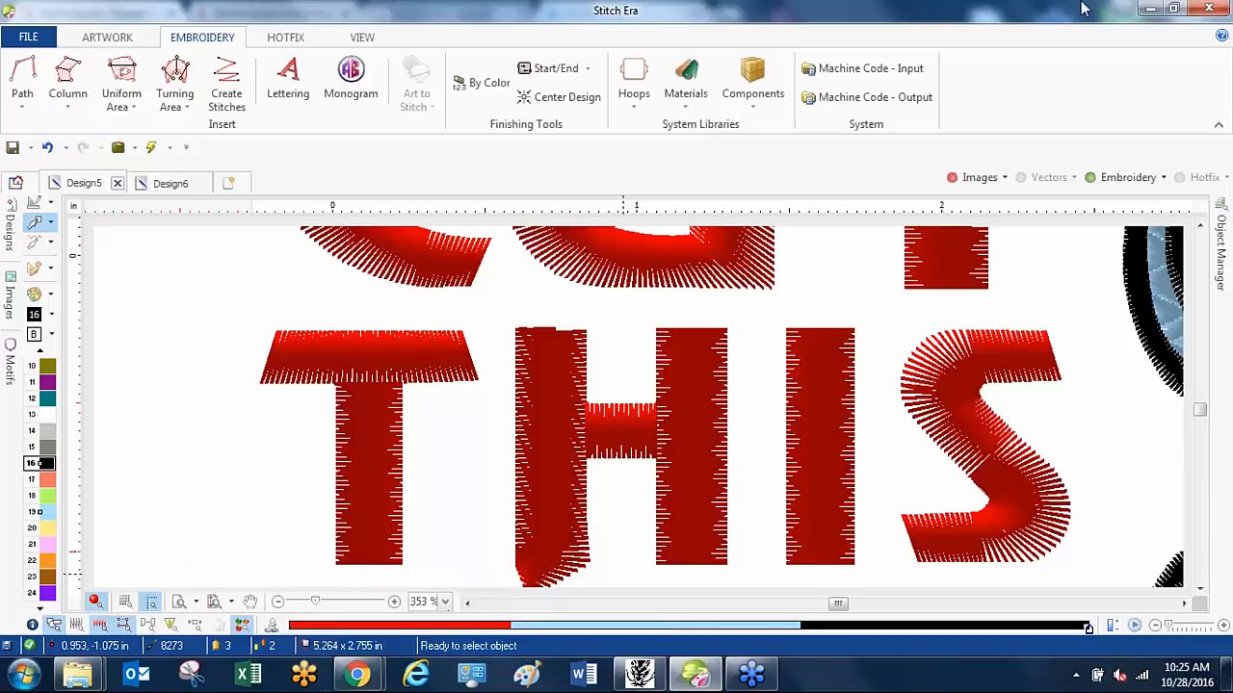
Open the thread color palette and change color 1 to a darker red from Palette 1.
{"action": "left_click", "coordinate": [34, 294]}
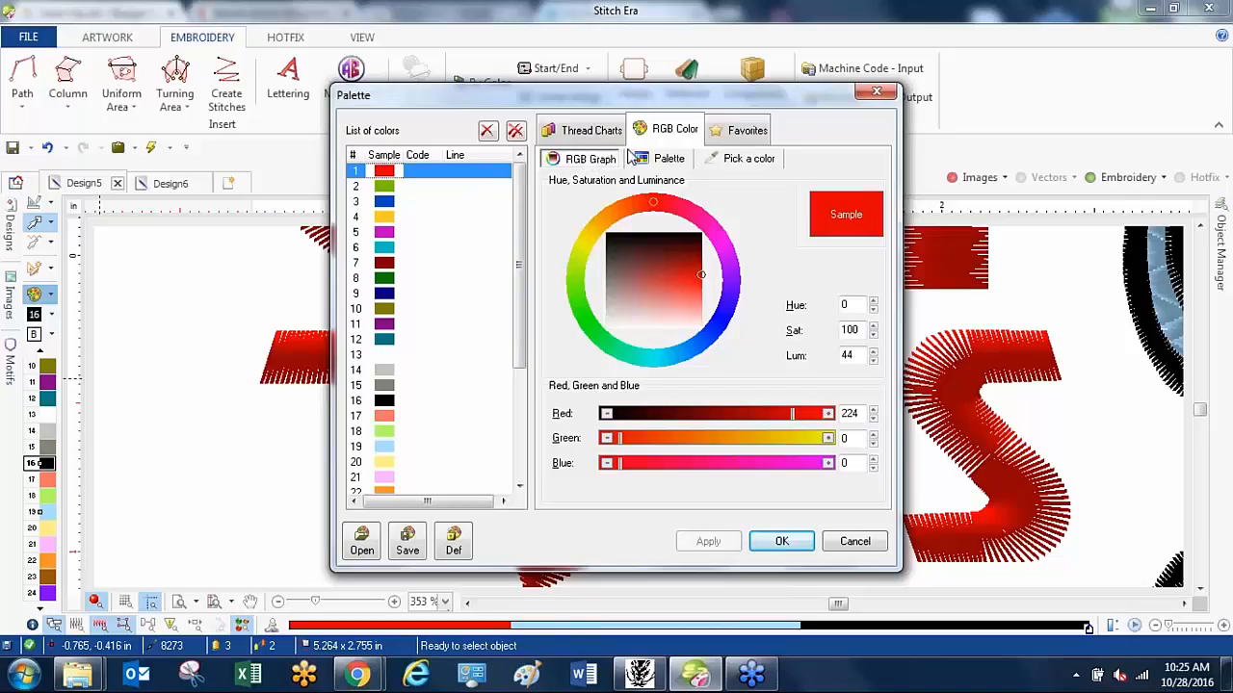
{"action": "left_click", "coordinate": [664, 166]}
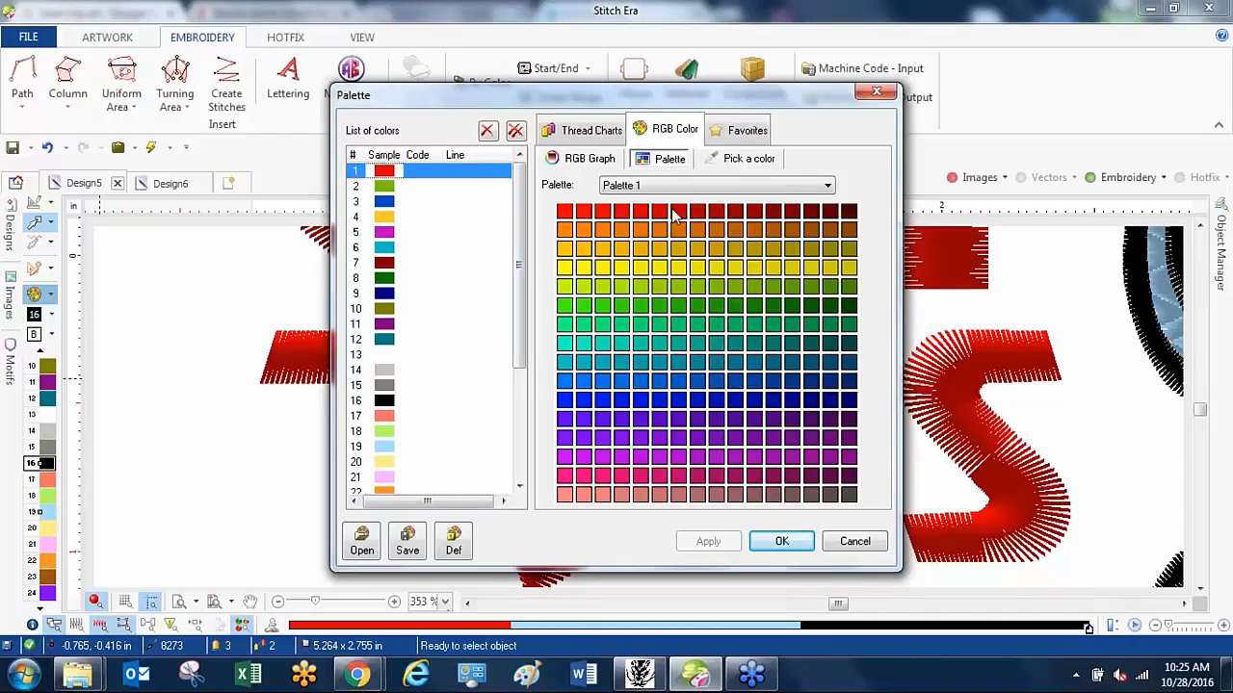
{"action": "left_click", "coordinate": [734, 216]}
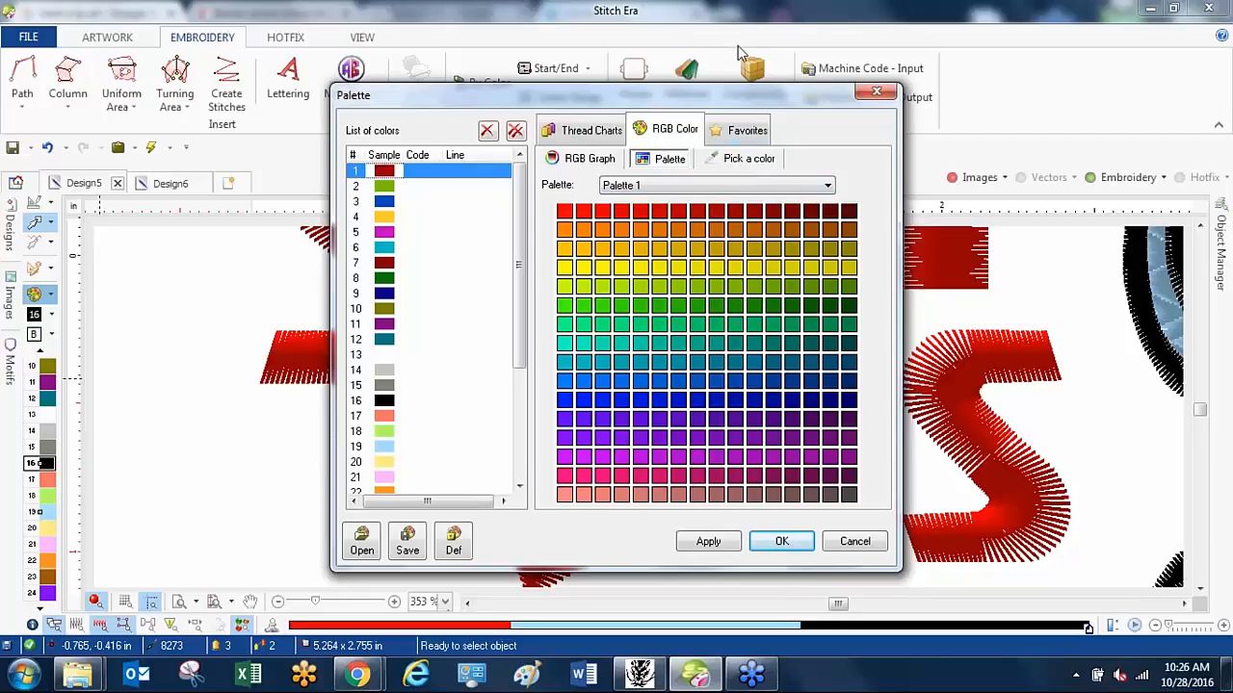
Sample color 1 from the screen with single-pixel picking, applying the lettering's dark red and picking the scissors' blue fill as its replacement.
{"action": "left_click", "coordinate": [739, 160]}
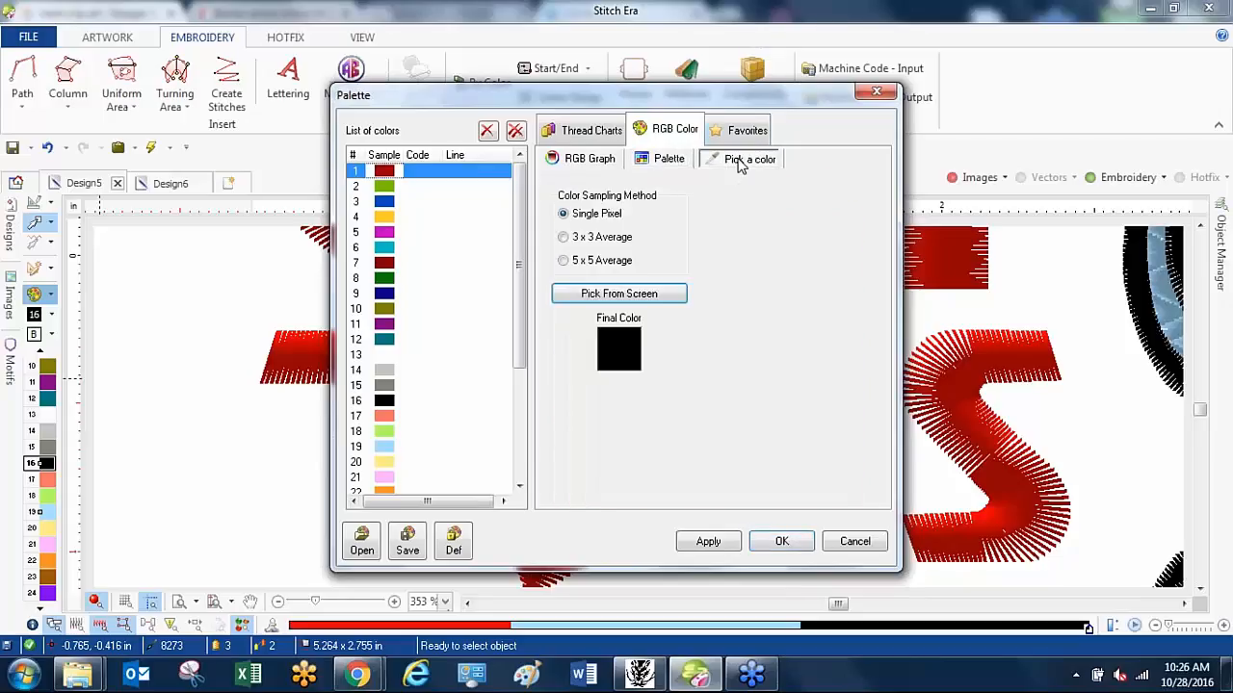
{"action": "left_click", "coordinate": [622, 294]}
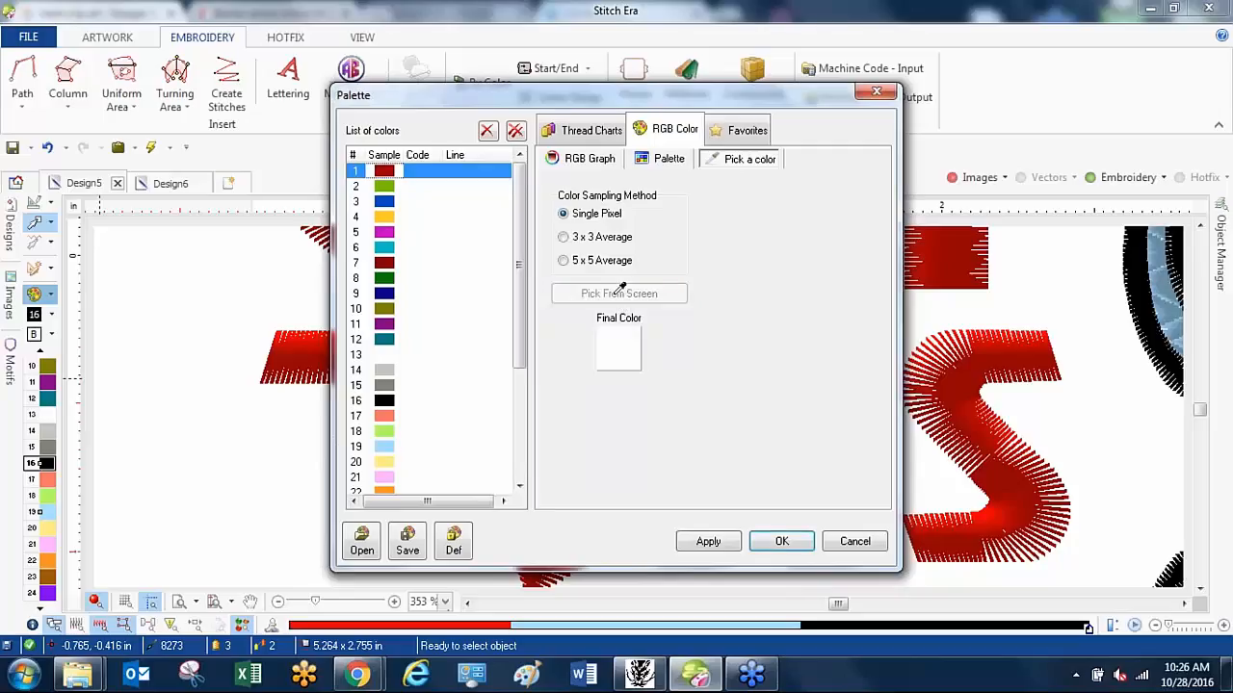
{"action": "left_click", "coordinate": [1171, 274]}
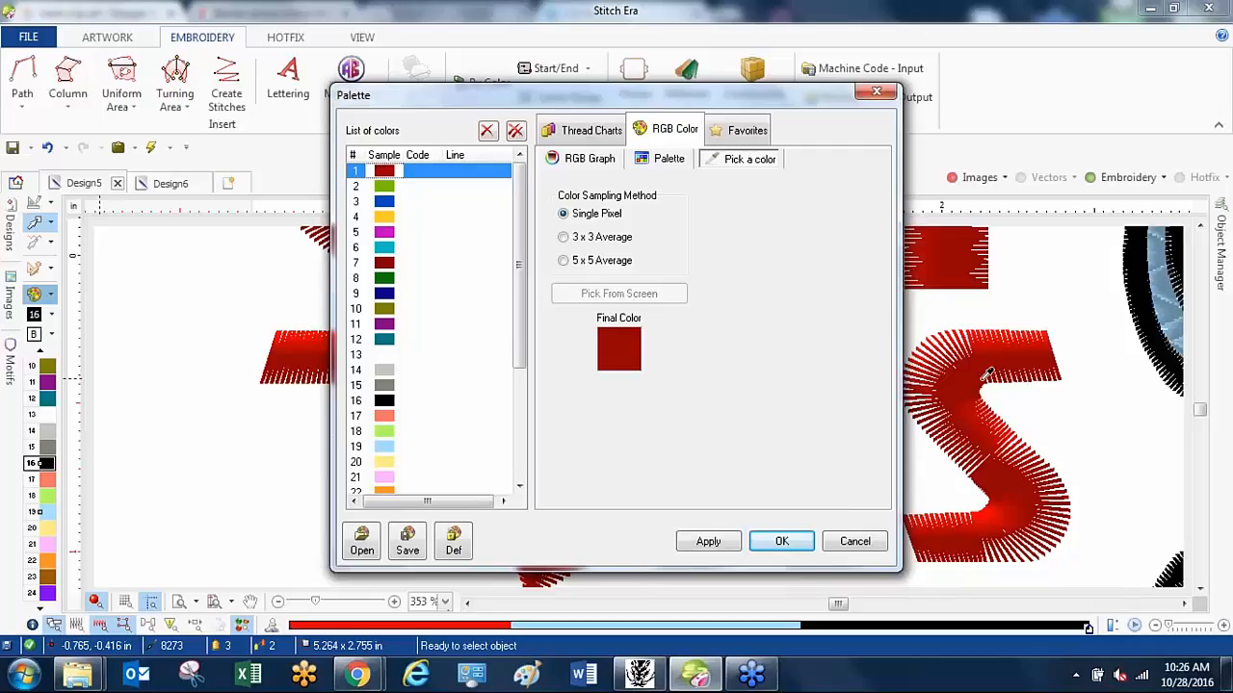
{"action": "left_click", "coordinate": [839, 454]}
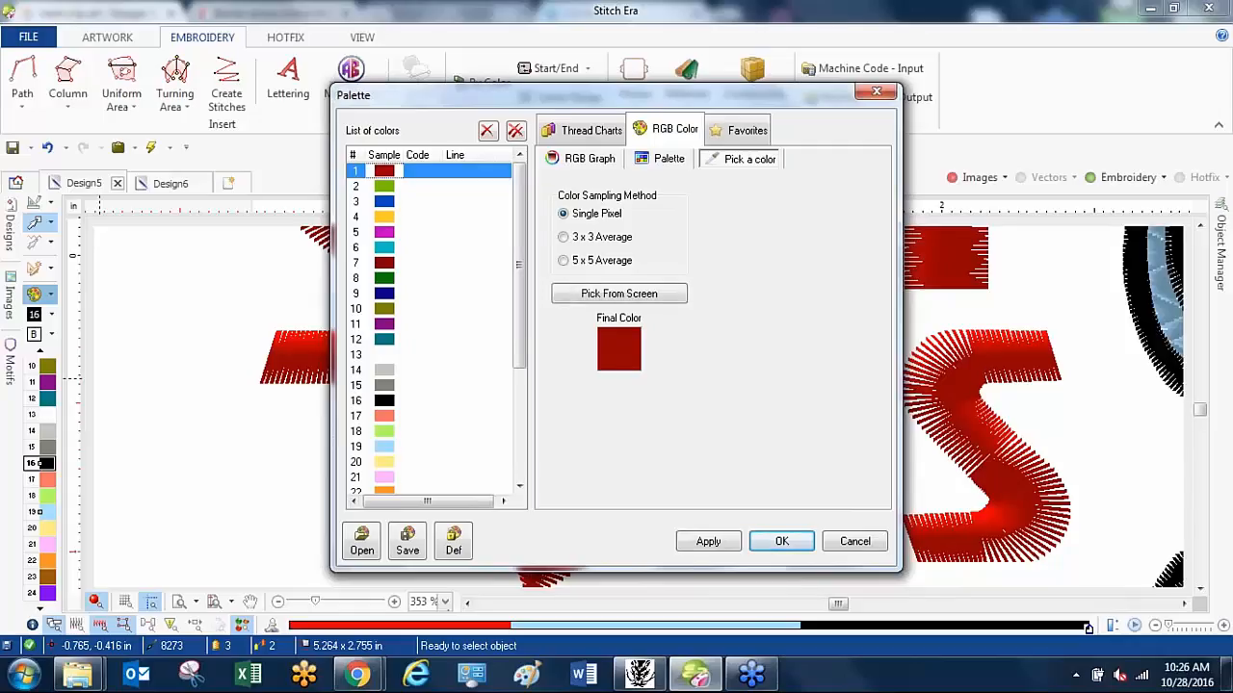
{"action": "left_click", "coordinate": [709, 543]}
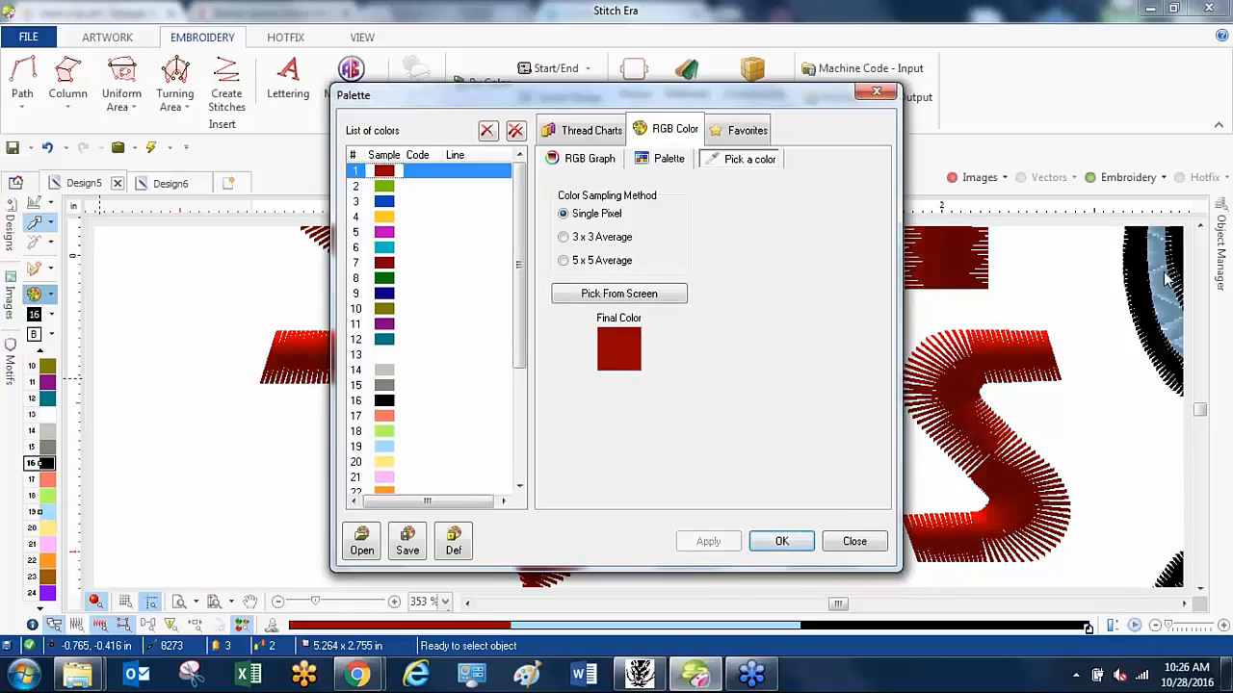
{"action": "left_click", "coordinate": [660, 294]}
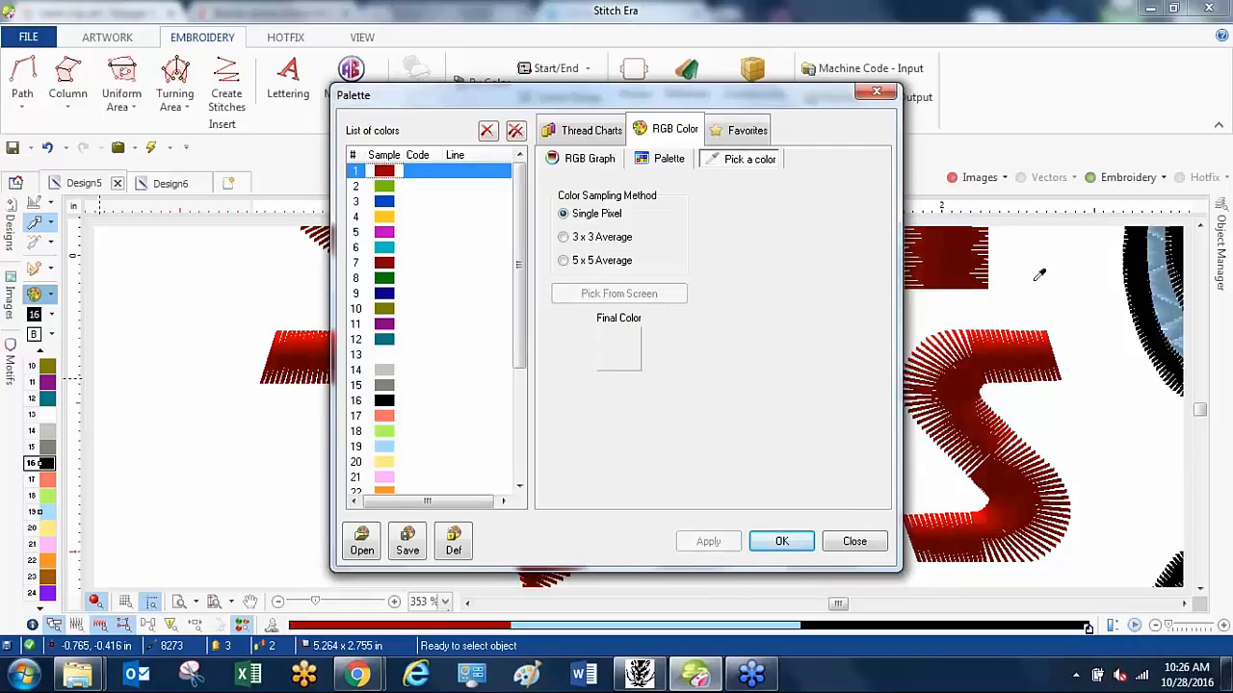
{"action": "left_click", "coordinate": [1173, 281]}
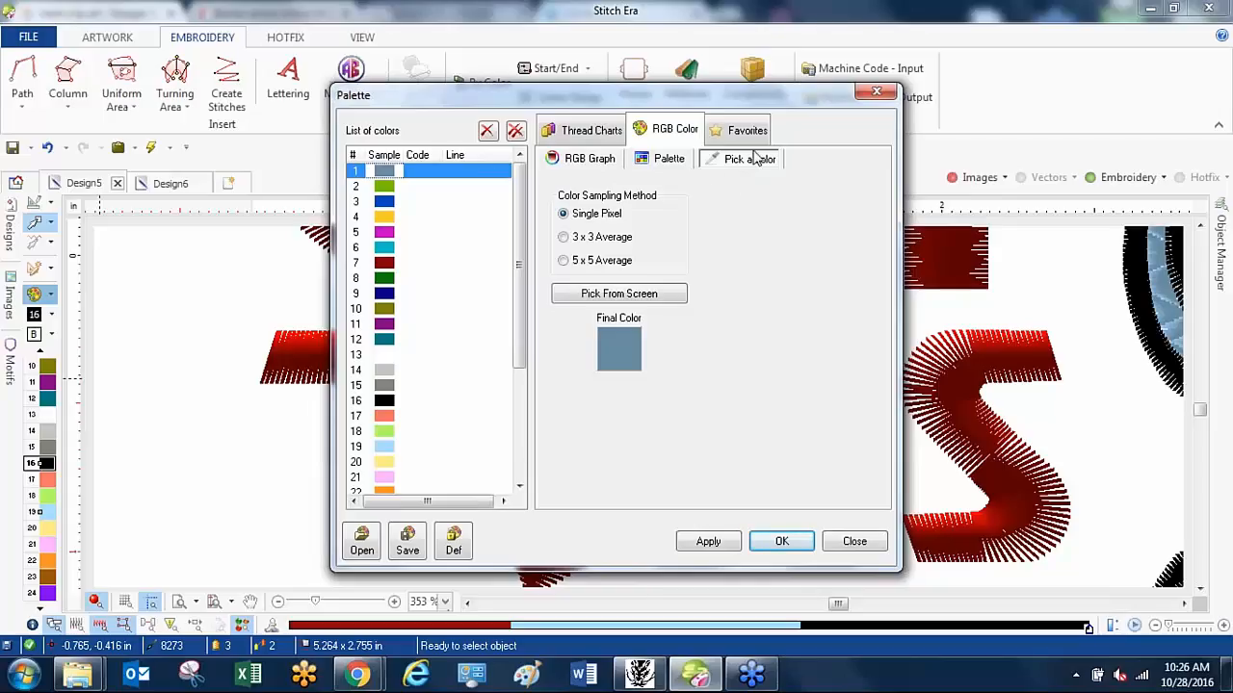
Browse the manufacturer thread lines available in the palette's thread charts.
{"action": "left_click", "coordinate": [578, 133]}
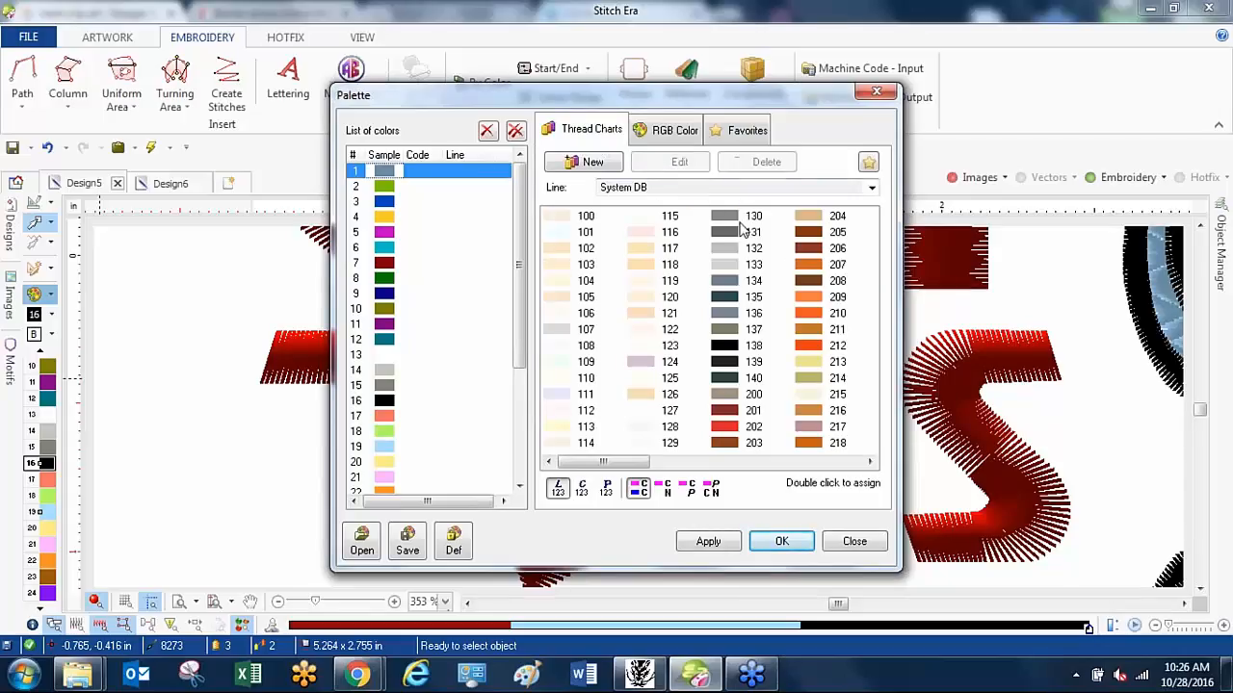
{"action": "left_click", "coordinate": [678, 190]}
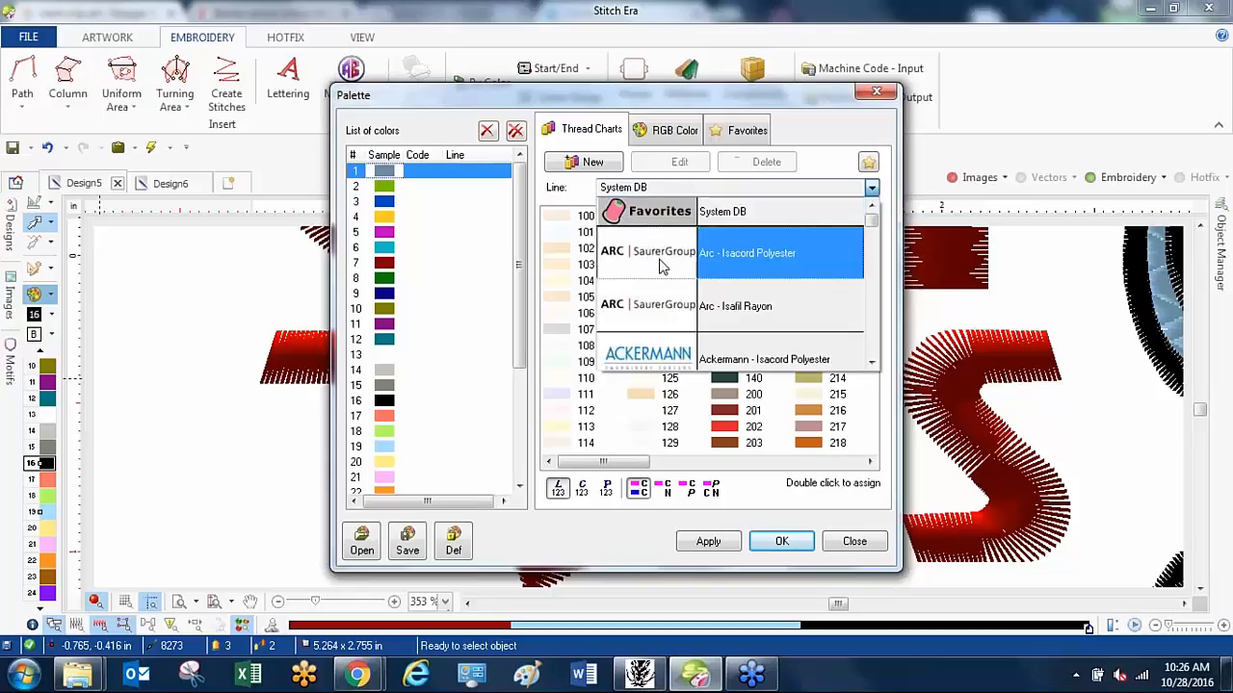
{"action": "scroll", "coordinate": [672, 308], "scroll_direction": "down", "scroll_amount": 1}
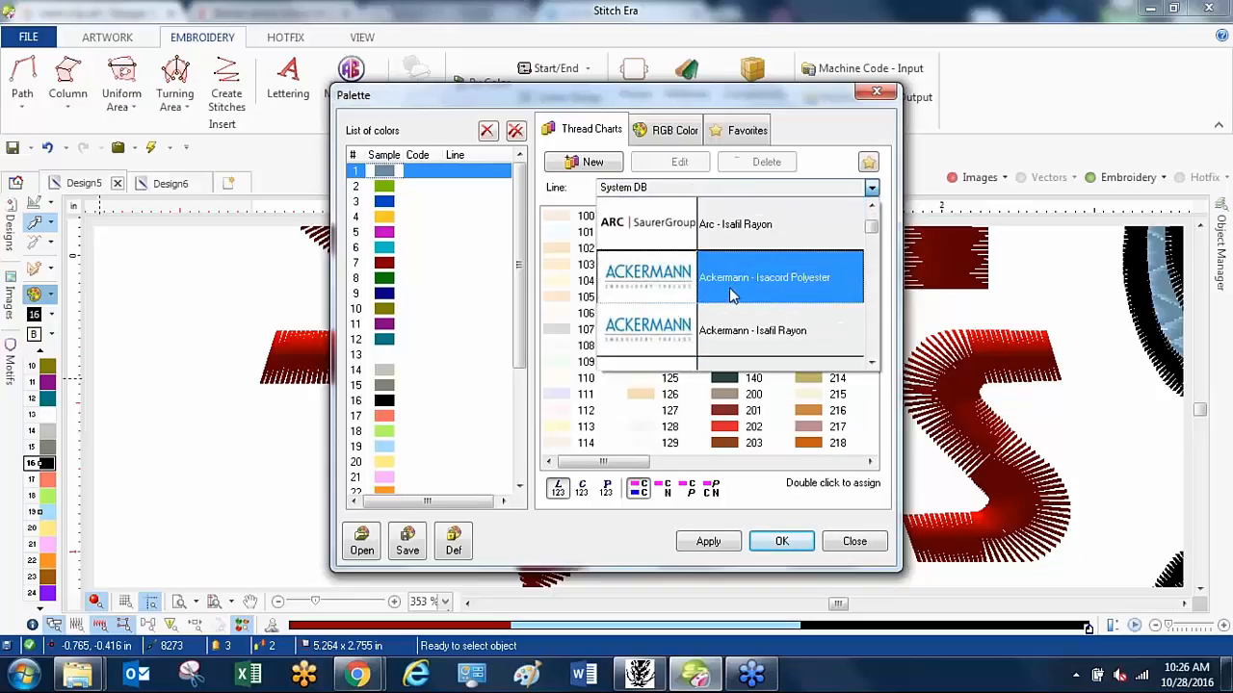
{"action": "scroll", "coordinate": [730, 295], "scroll_direction": "down", "scroll_amount": 2}
{"action": "scroll", "coordinate": [737, 289], "scroll_direction": "up", "scroll_amount": 2}
{"action": "scroll", "coordinate": [746, 282], "scroll_direction": "down", "scroll_amount": 2}
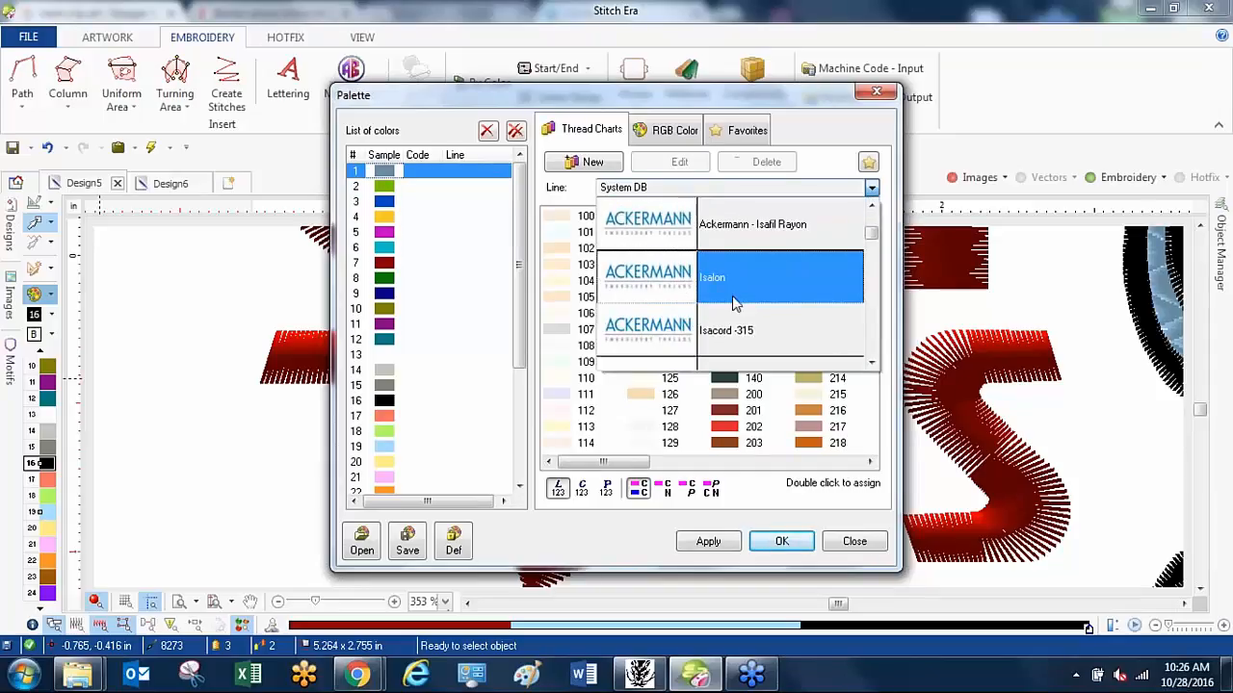
{"action": "scroll", "coordinate": [741, 289], "scroll_direction": "down", "scroll_amount": 3}
{"action": "scroll", "coordinate": [751, 265], "scroll_direction": "down", "scroll_amount": 2}
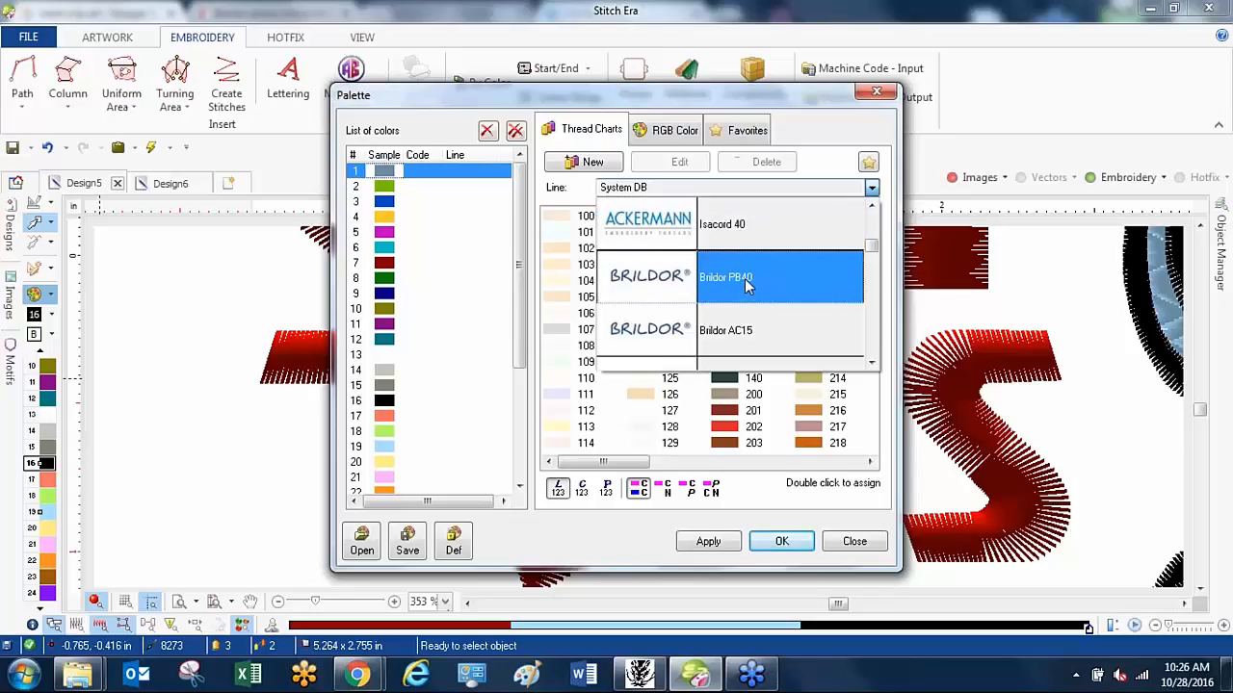
{"action": "scroll", "coordinate": [762, 285], "scroll_direction": "down", "scroll_amount": 2}
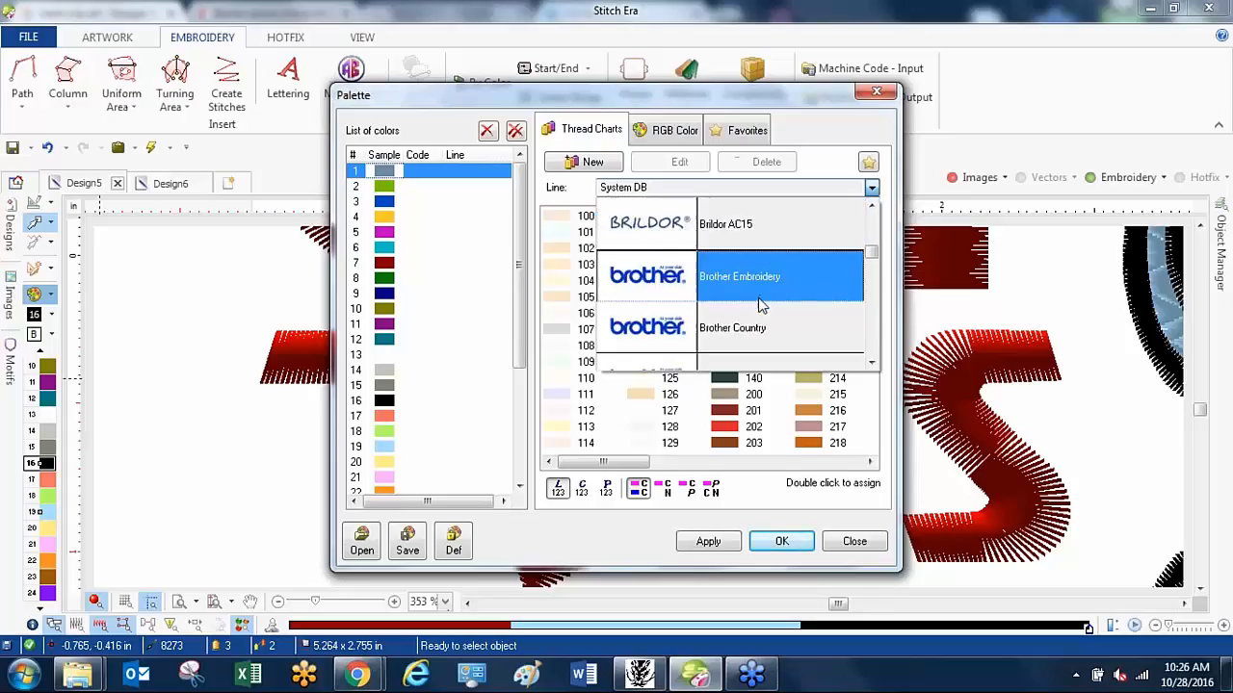
{"action": "scroll", "coordinate": [749, 289], "scroll_direction": "down", "scroll_amount": 6}
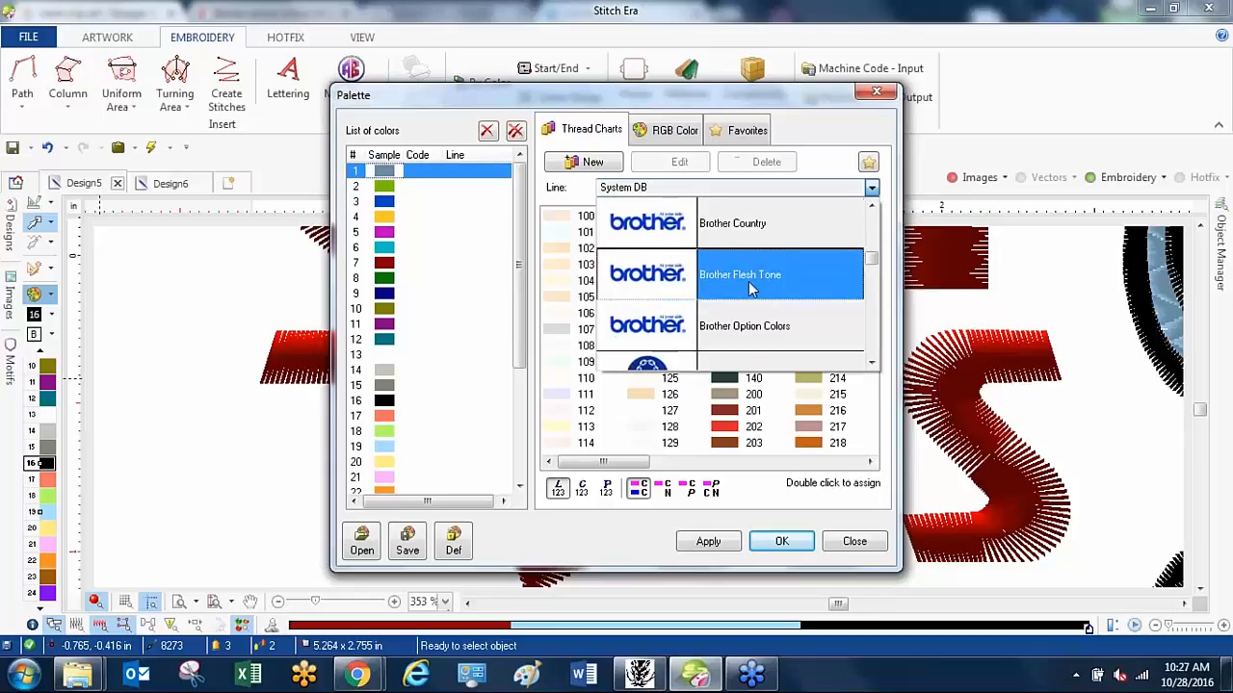
Choose Madeira Classic 40 as the thread line for the palette.
{"action": "scroll", "coordinate": [751, 289], "scroll_direction": "down", "scroll_amount": 5}
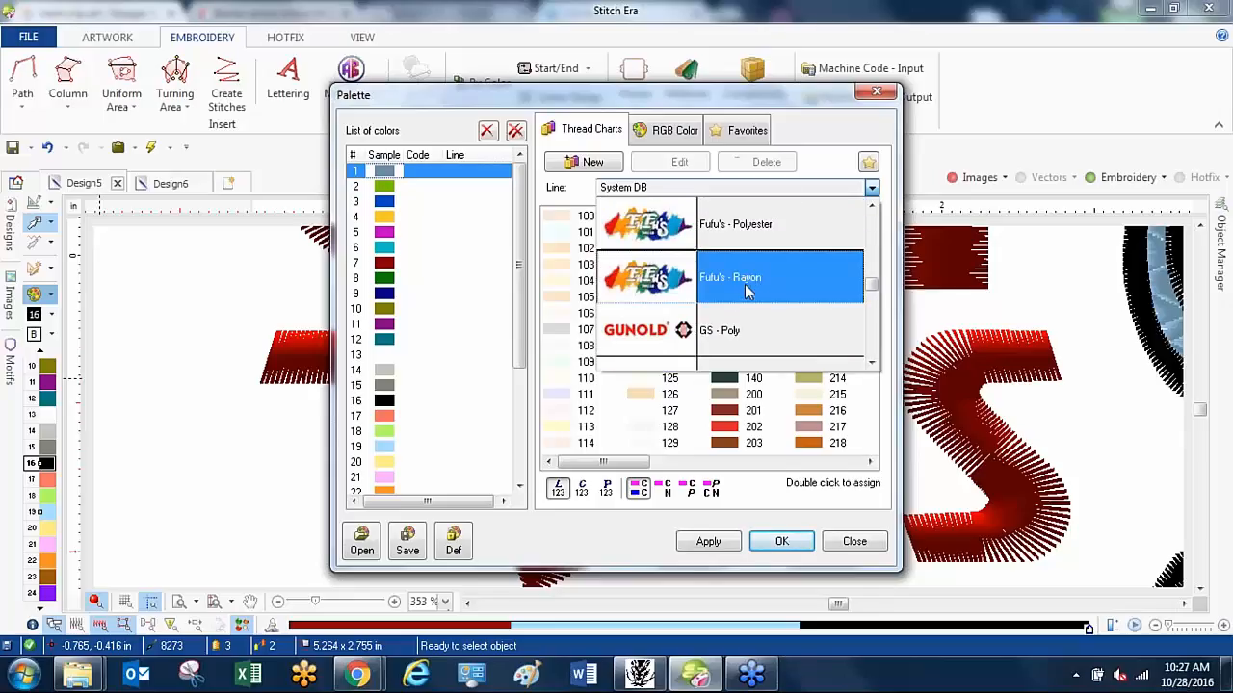
{"action": "scroll", "coordinate": [750, 289], "scroll_direction": "down", "scroll_amount": 4}
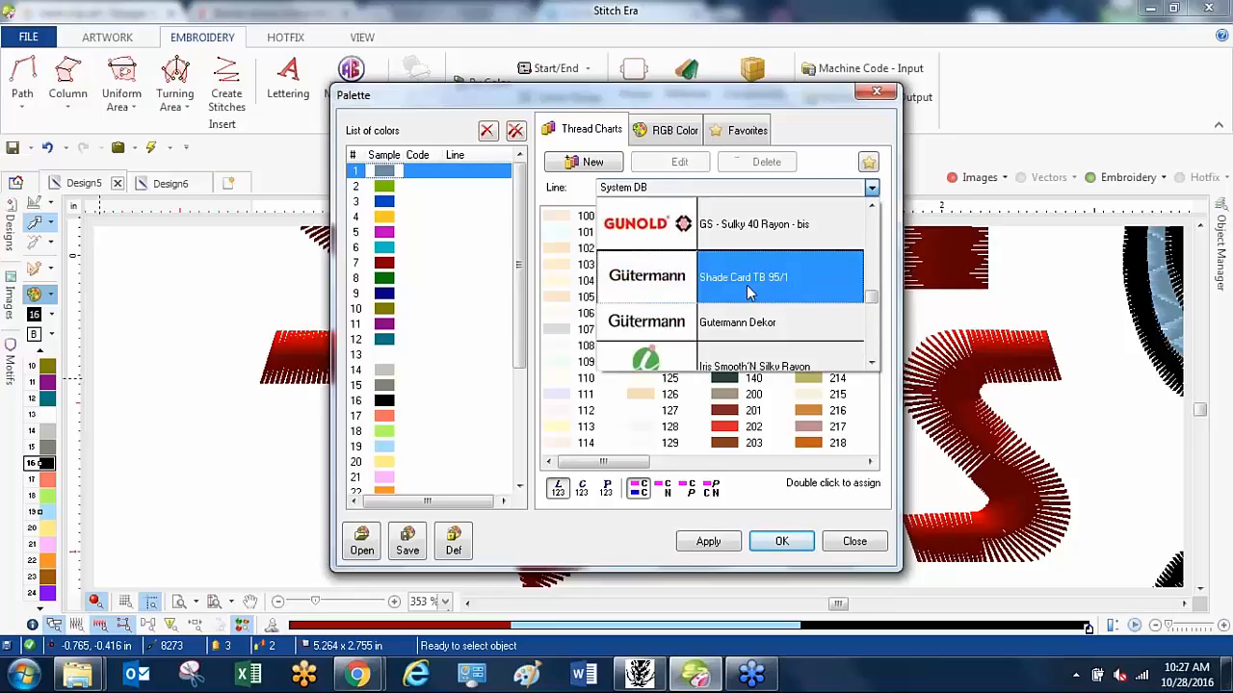
{"action": "scroll", "coordinate": [749, 293], "scroll_direction": "down", "scroll_amount": 2}
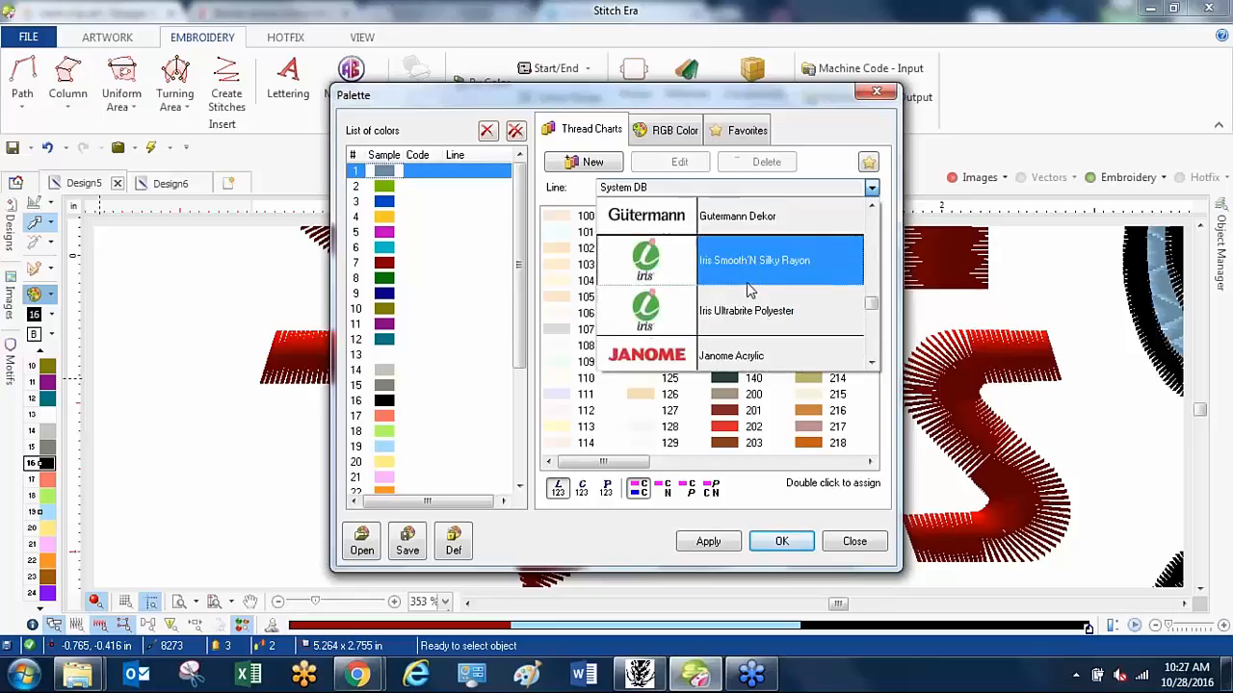
{"action": "scroll", "coordinate": [750, 291], "scroll_direction": "down", "scroll_amount": 4}
{"action": "scroll", "coordinate": [749, 291], "scroll_direction": "down", "scroll_amount": 4}
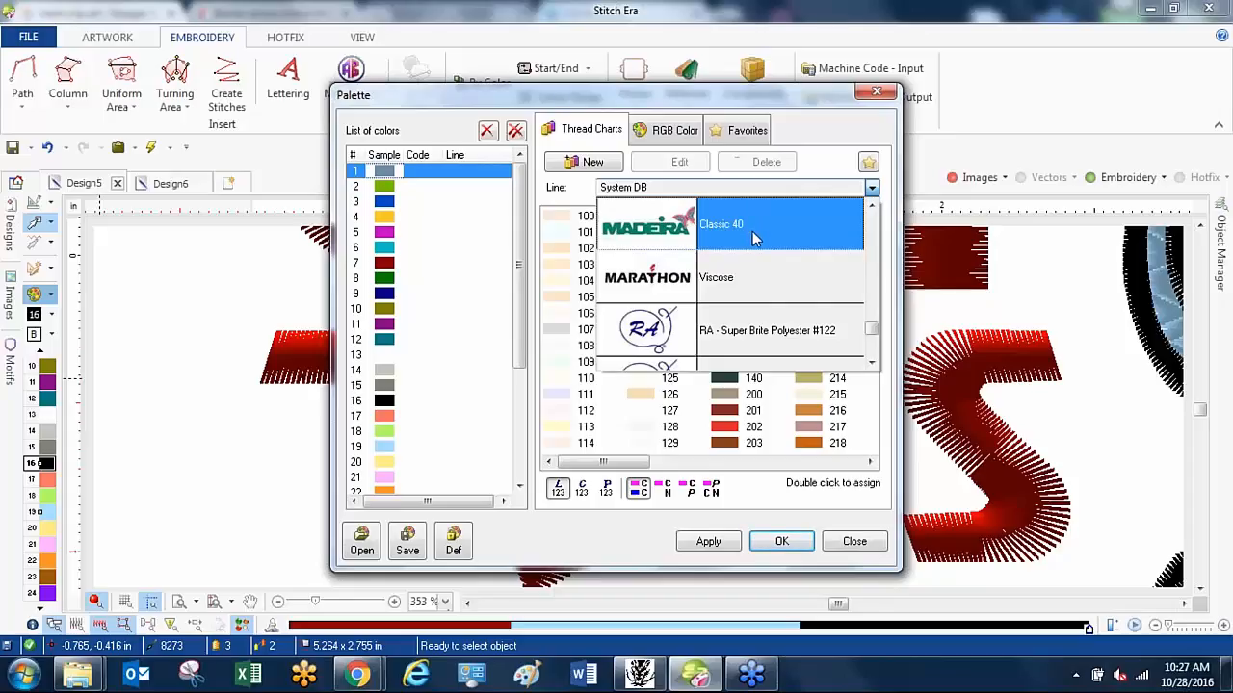
{"action": "scroll", "coordinate": [717, 278], "scroll_direction": "down", "scroll_amount": 5}
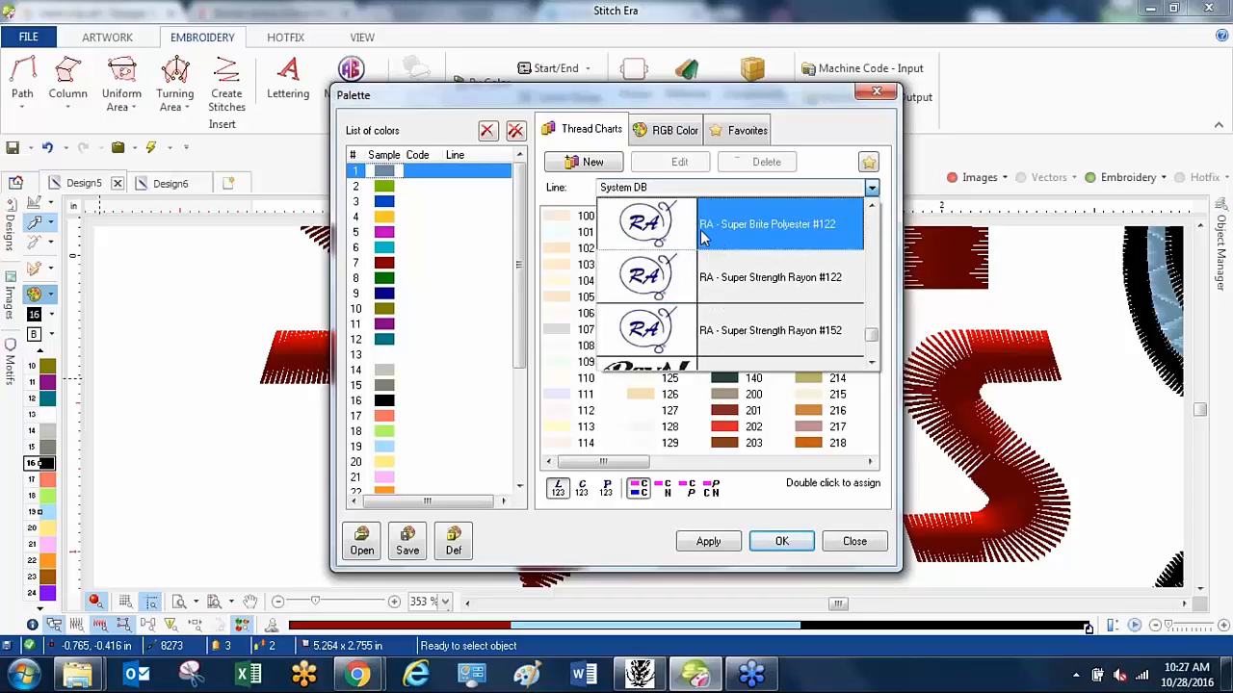
{"action": "scroll", "coordinate": [700, 277], "scroll_direction": "down", "scroll_amount": 2}
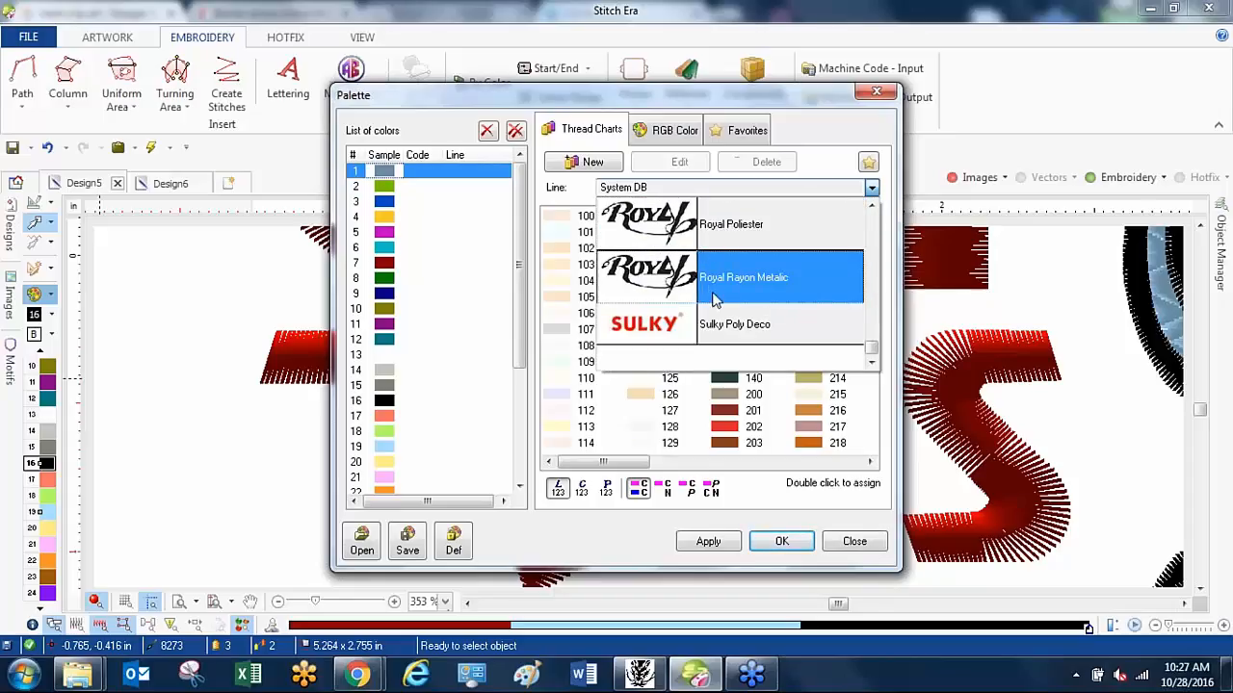
{"action": "scroll", "coordinate": [728, 289], "scroll_direction": "up", "scroll_amount": 2}
{"action": "scroll", "coordinate": [732, 284], "scroll_direction": "up", "scroll_amount": 3}
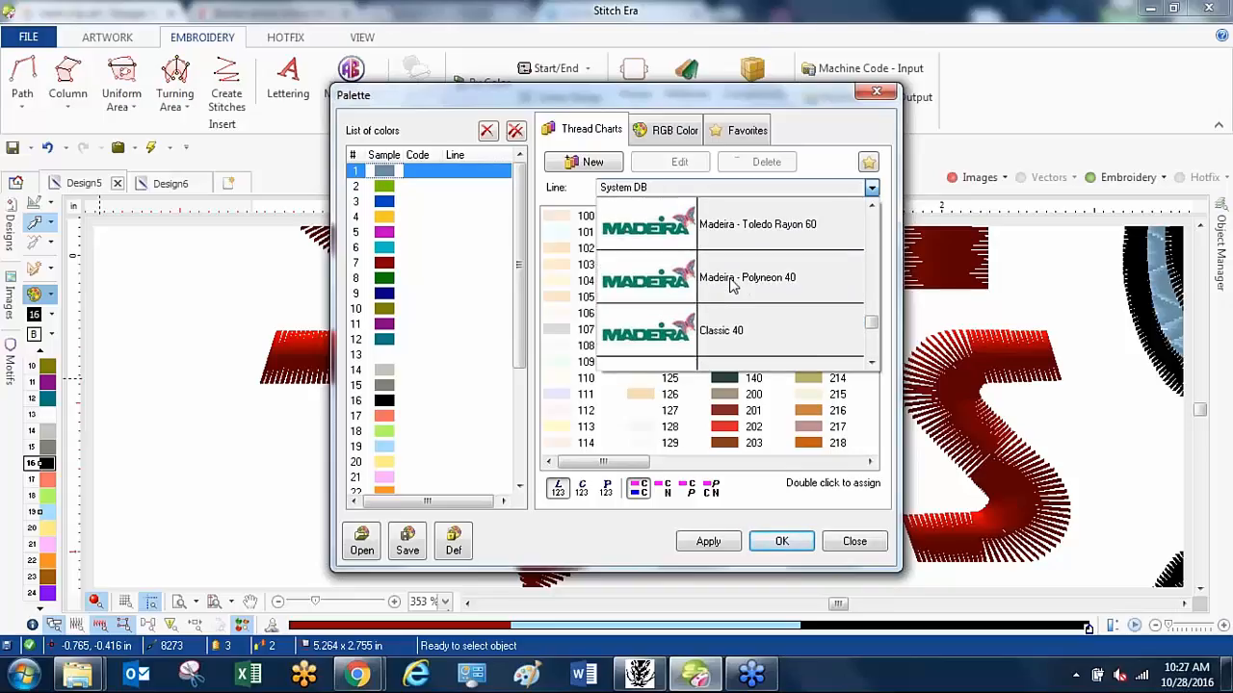
{"action": "left_click", "coordinate": [730, 328]}
{"action": "left_click", "coordinate": [732, 327]}
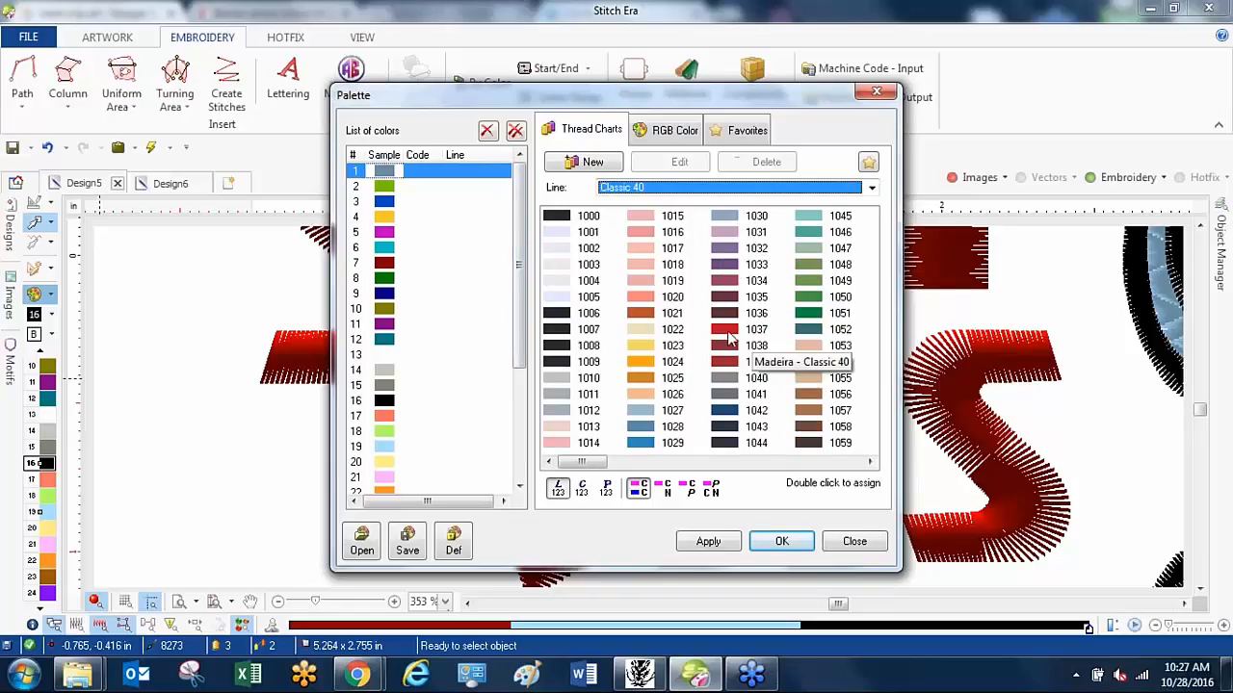
Assign Classic 40 thread 1221 to color 1 in the list of colors.
{"action": "left_click_drag", "start_coordinate": [590, 463], "coordinate": [750, 454]}
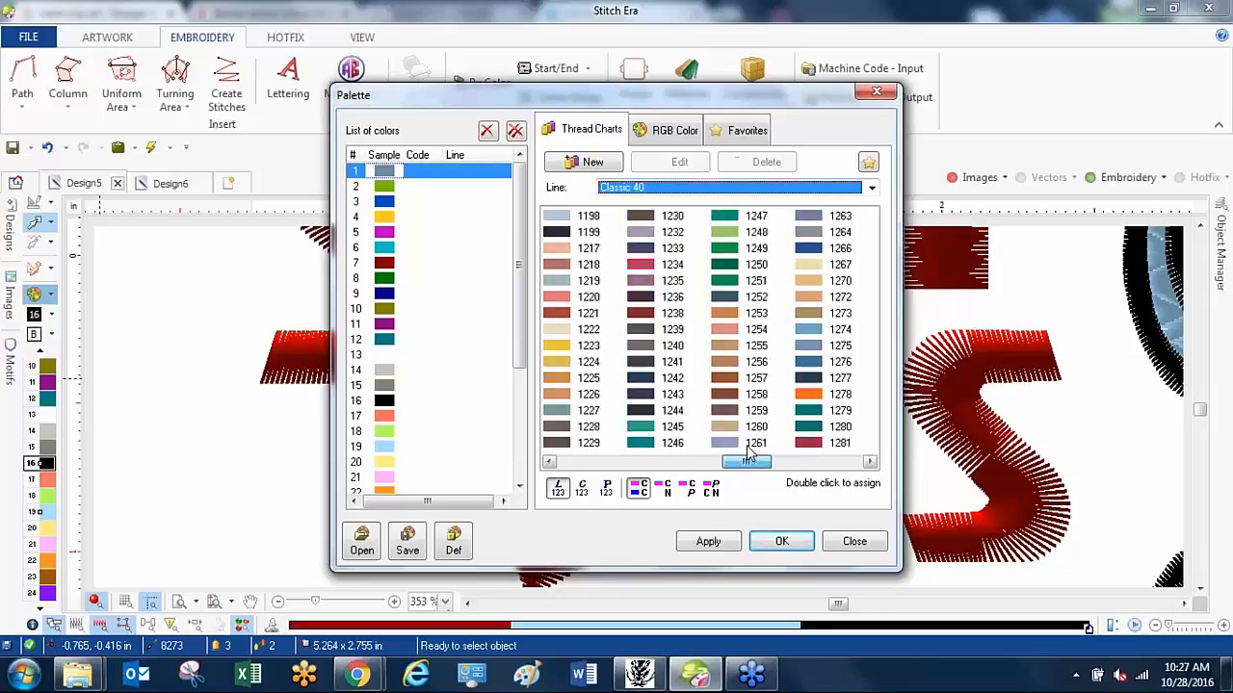
{"action": "left_click", "coordinate": [581, 314]}
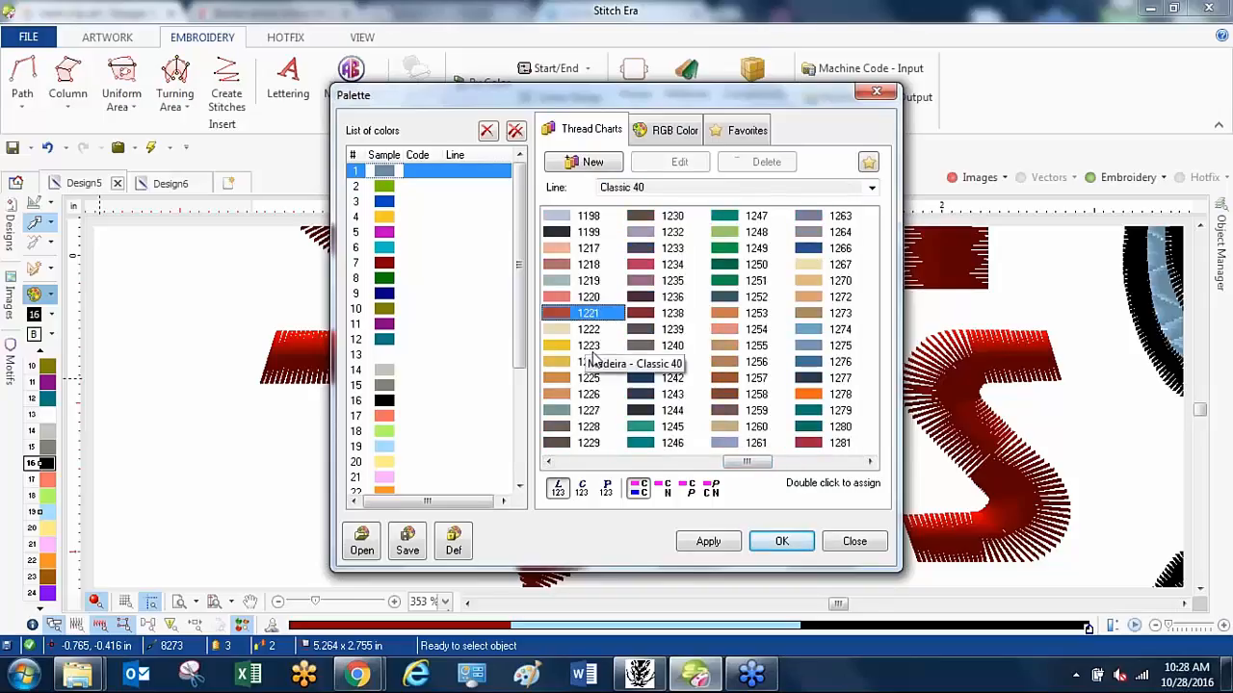
{"action": "double_click", "coordinate": [554, 318]}
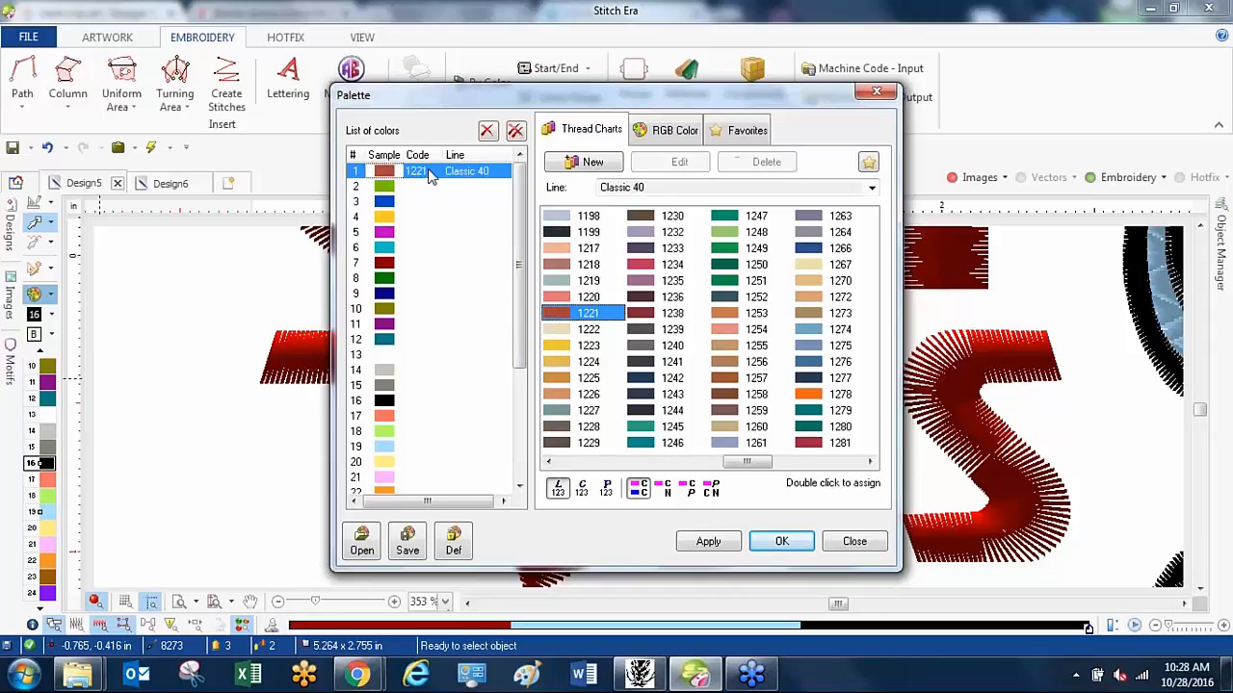
Assign Classic 40 thread 1274 to color 6 in the list of colors.
{"action": "left_click", "coordinate": [388, 248]}
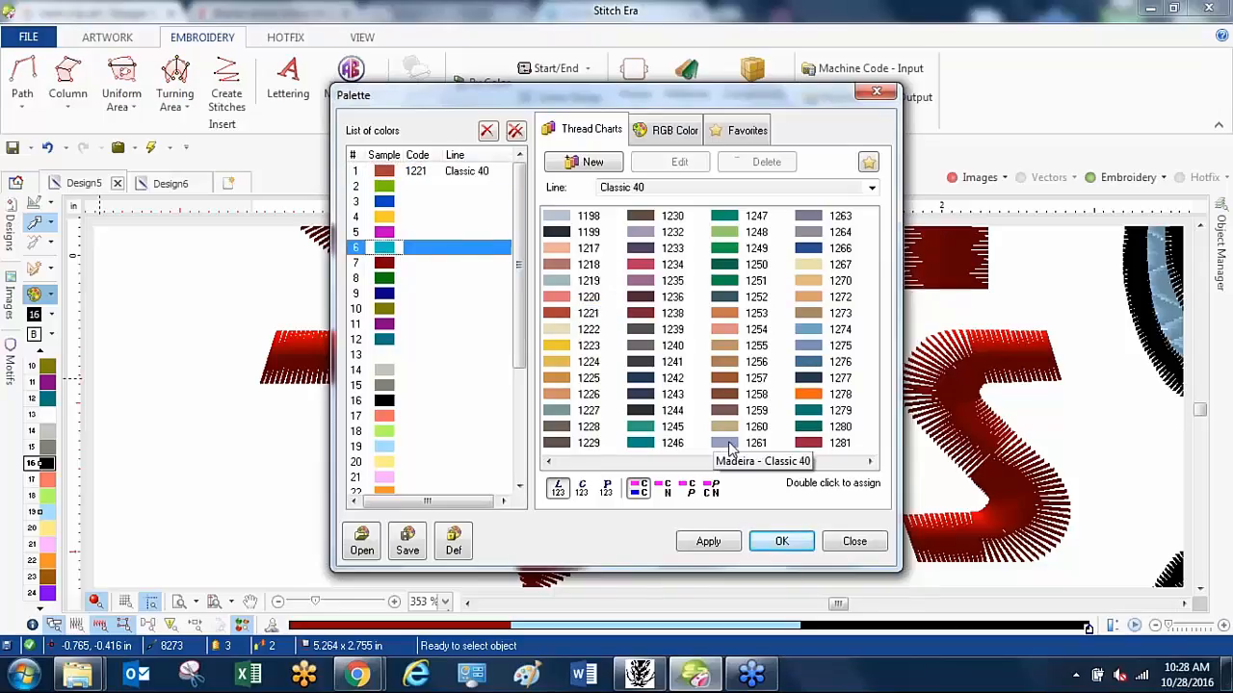
{"action": "left_click", "coordinate": [811, 330]}
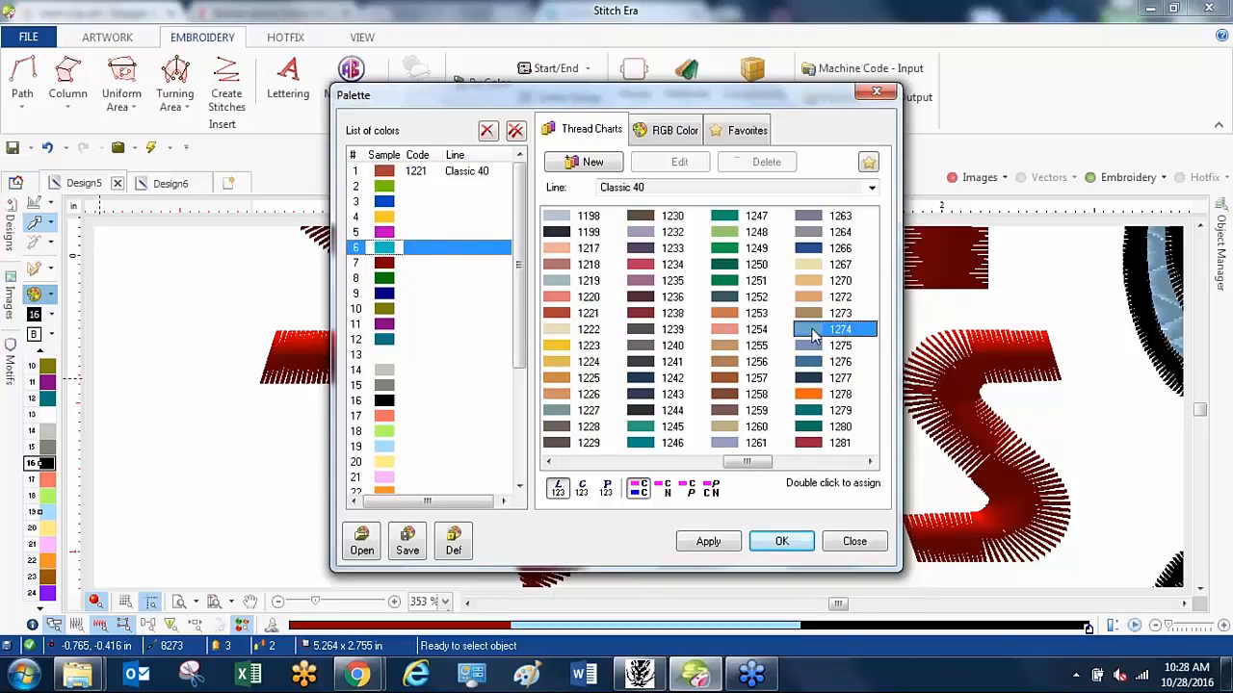
{"action": "double_click", "coordinate": [815, 331]}
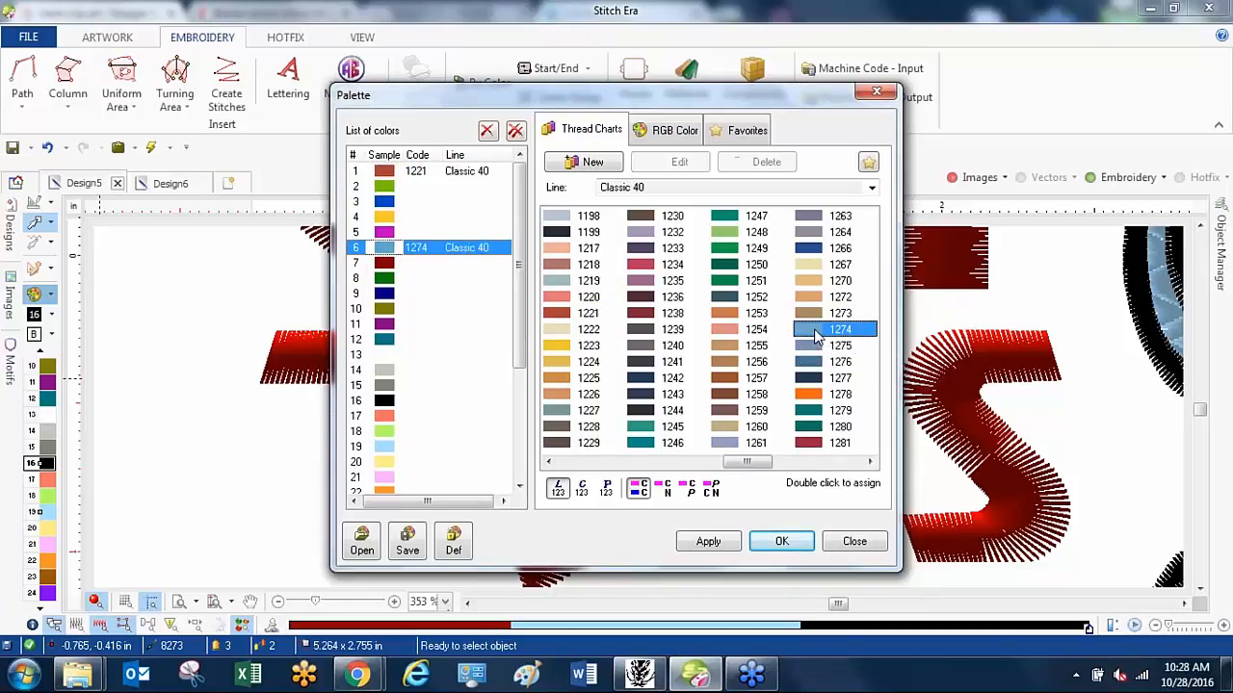
Assign Classic 40 thread 1000 to color 16 in the list of colors.
{"action": "left_click", "coordinate": [397, 402]}
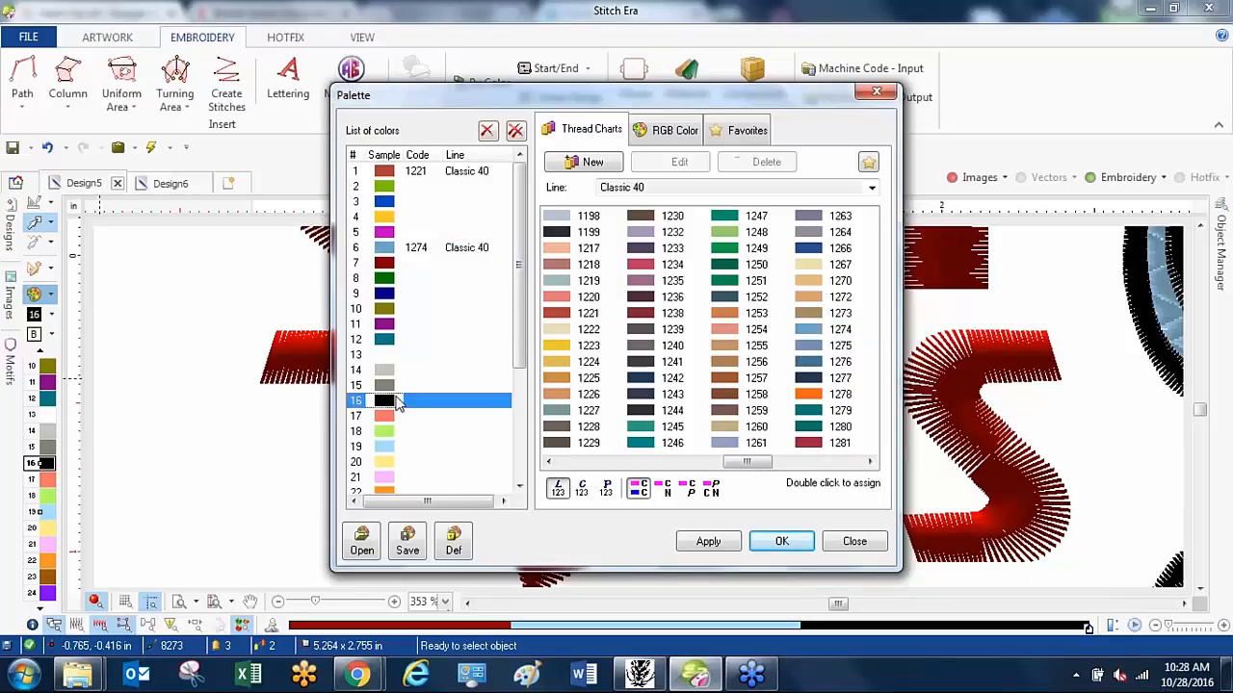
{"action": "left_click_drag", "start_coordinate": [743, 469], "coordinate": [595, 466]}
{"action": "double_click", "coordinate": [564, 218]}
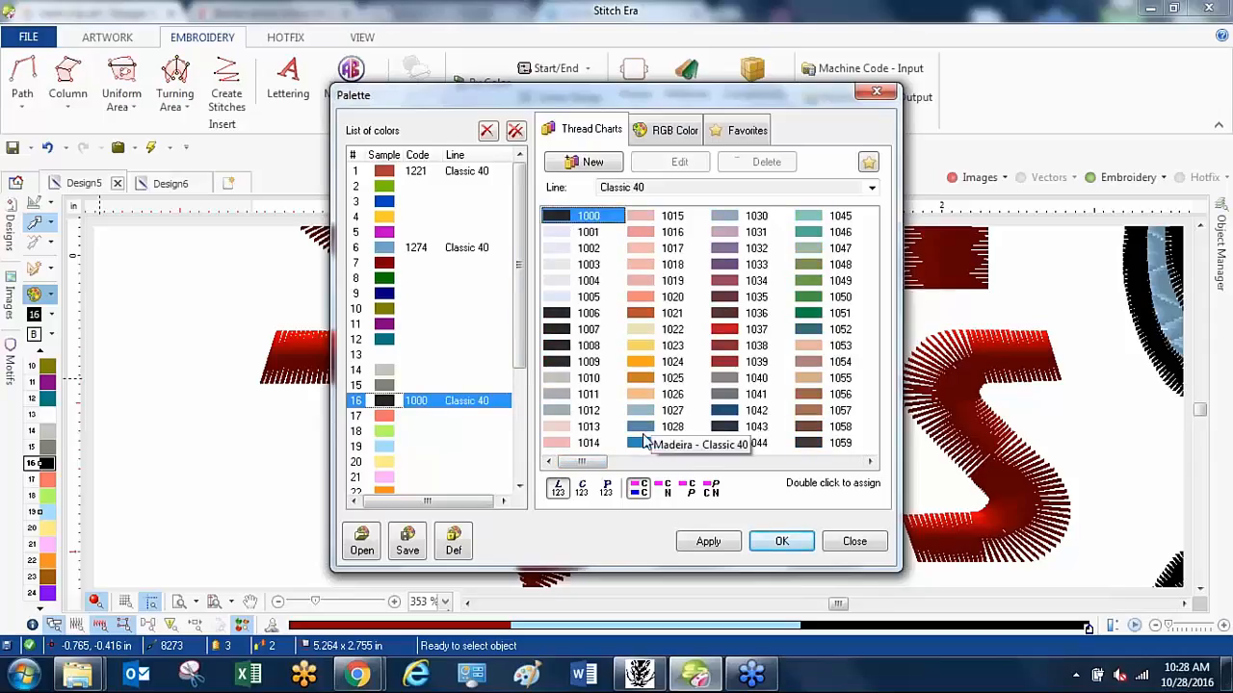
Mark Classic 40 threads 1000, 1274 and 1221 as favorites in the thread chart.
{"action": "left_click", "coordinate": [867, 164]}
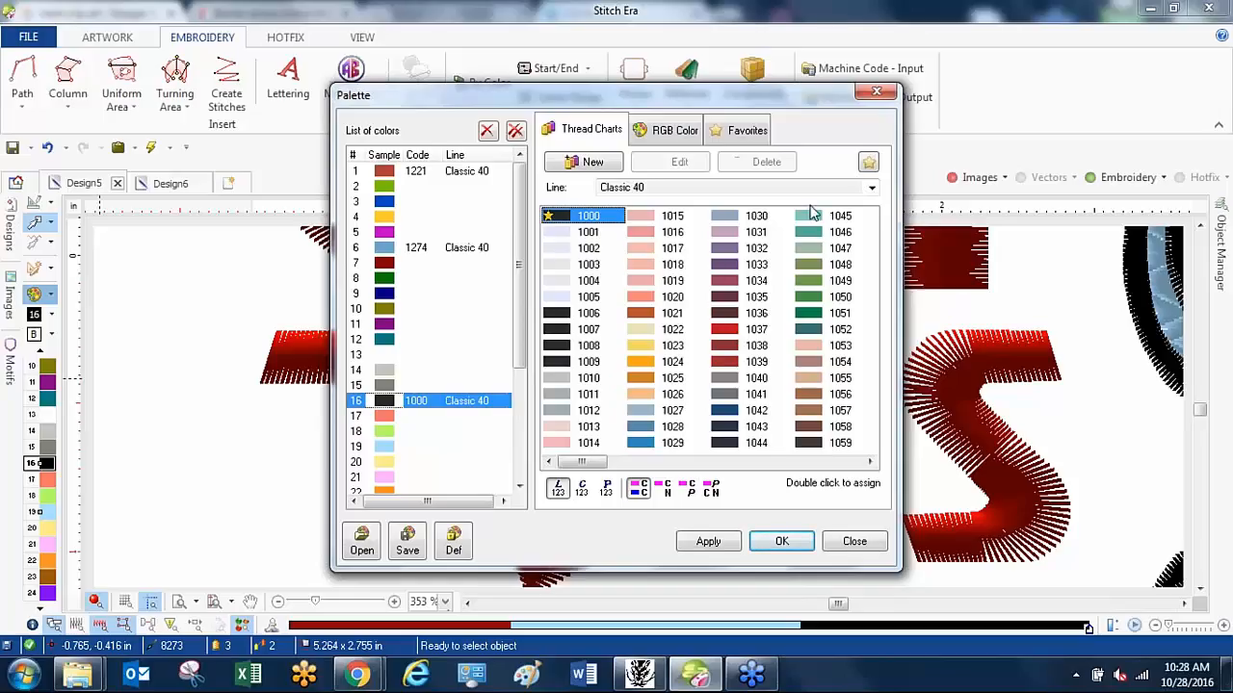
{"action": "left_click", "coordinate": [464, 250]}
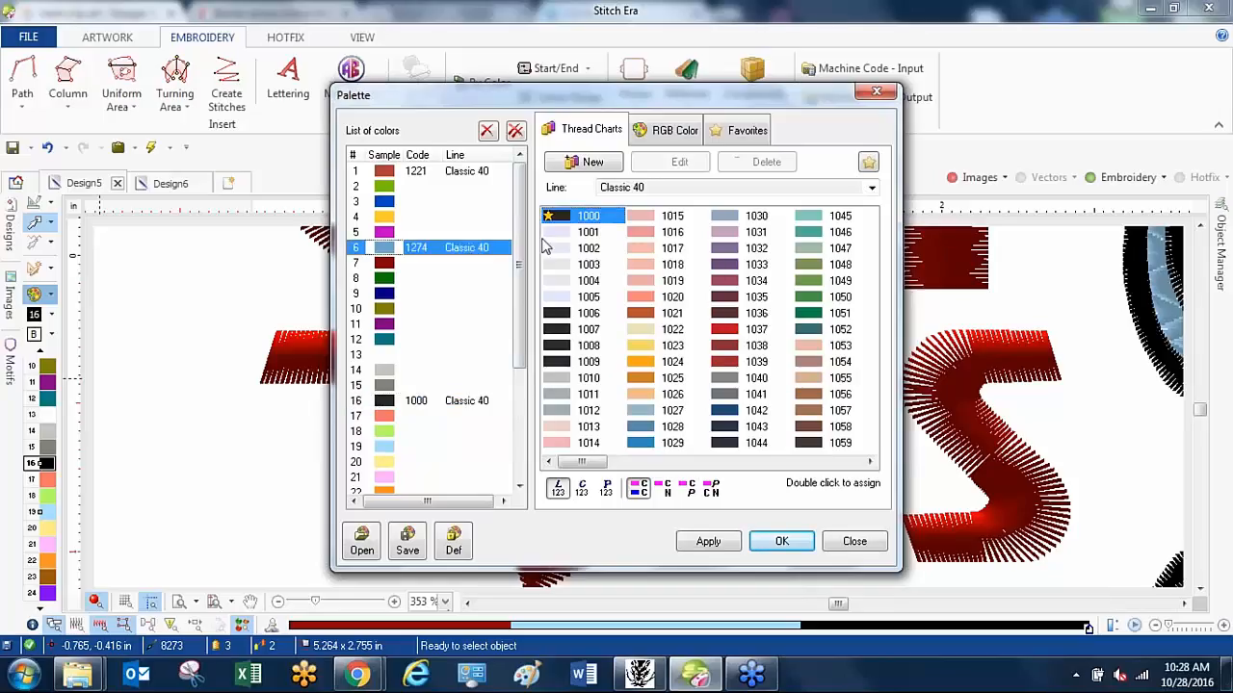
{"action": "left_click", "coordinate": [868, 164]}
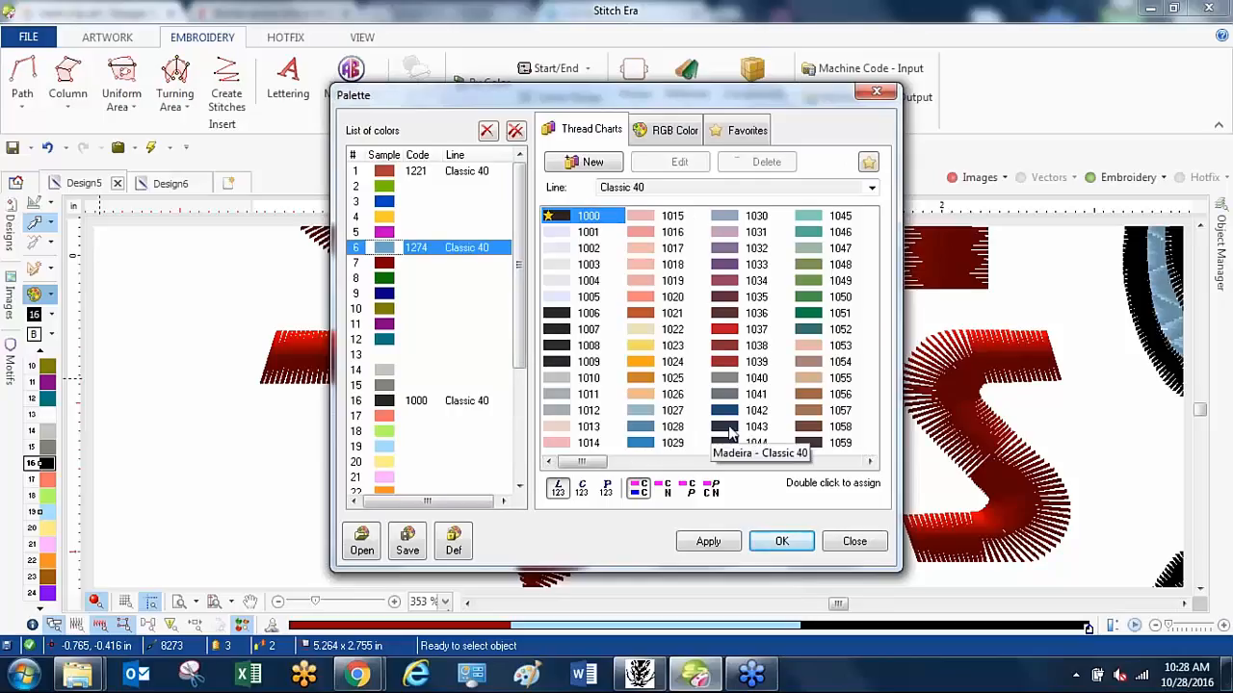
{"action": "left_click_drag", "start_coordinate": [585, 463], "coordinate": [718, 448]}
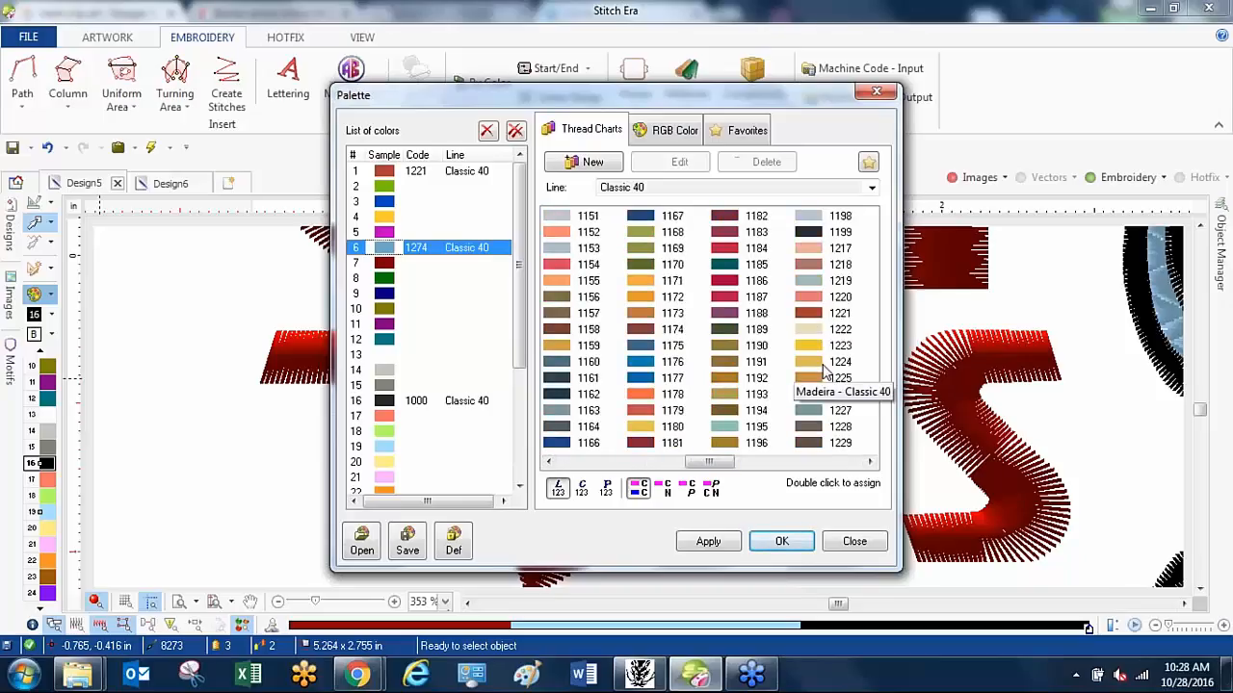
{"action": "left_click_drag", "start_coordinate": [728, 463], "coordinate": [771, 463]}
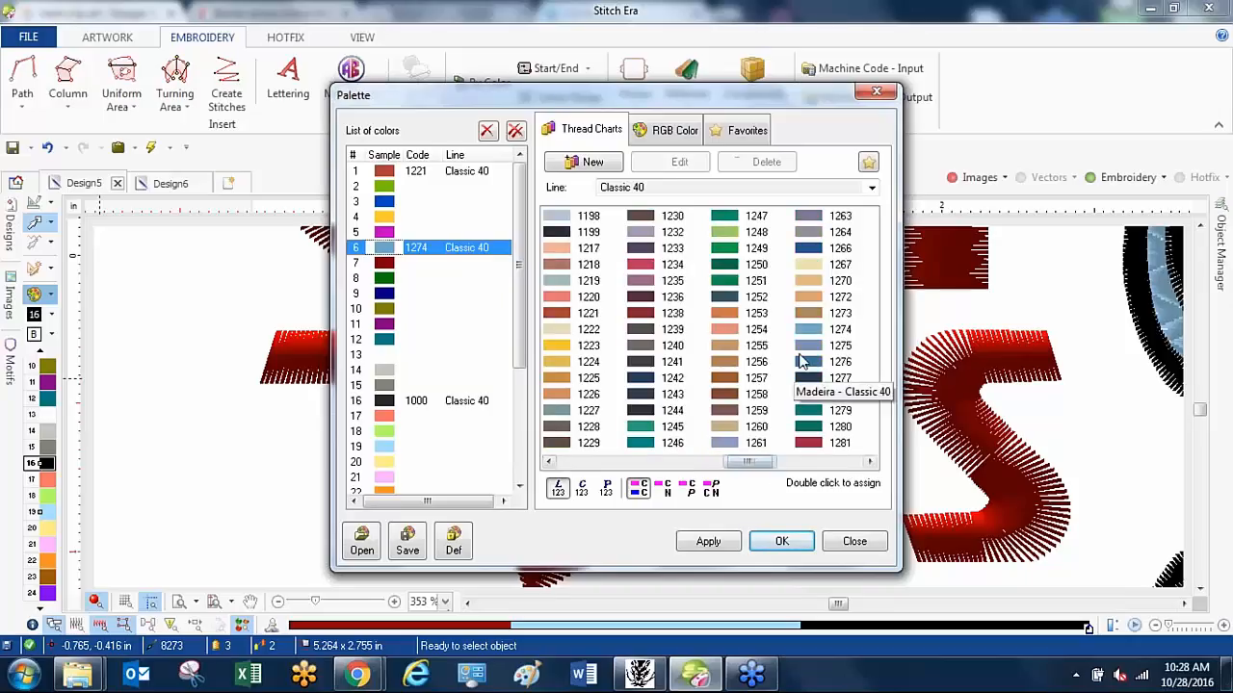
{"action": "left_click", "coordinate": [817, 331]}
{"action": "left_click", "coordinate": [869, 163]}
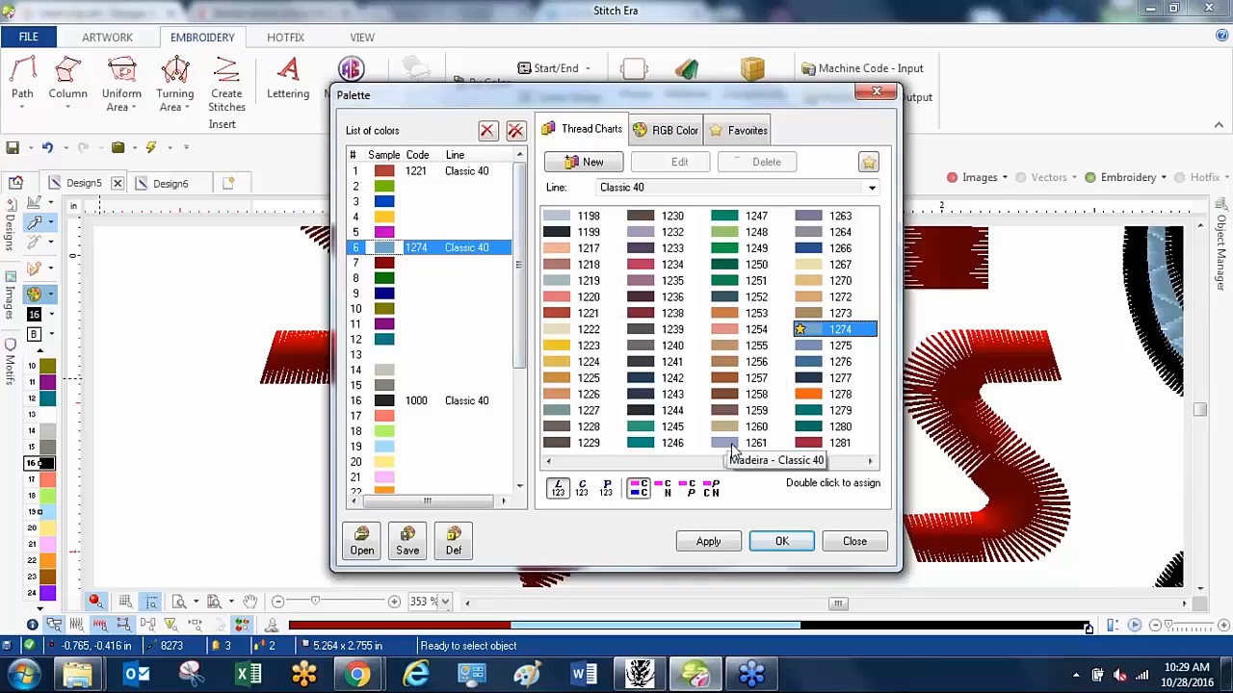
{"action": "left_click_drag", "start_coordinate": [760, 463], "coordinate": [737, 464]}
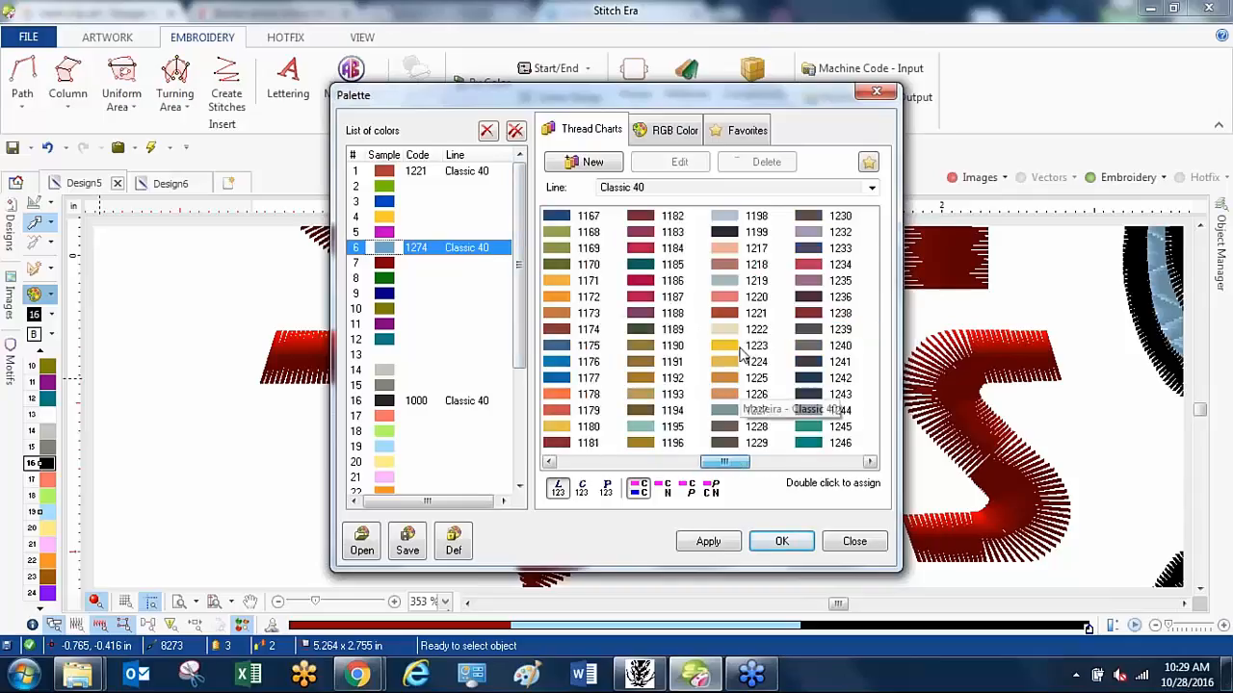
{"action": "left_click", "coordinate": [740, 315]}
{"action": "left_click", "coordinate": [868, 163]}
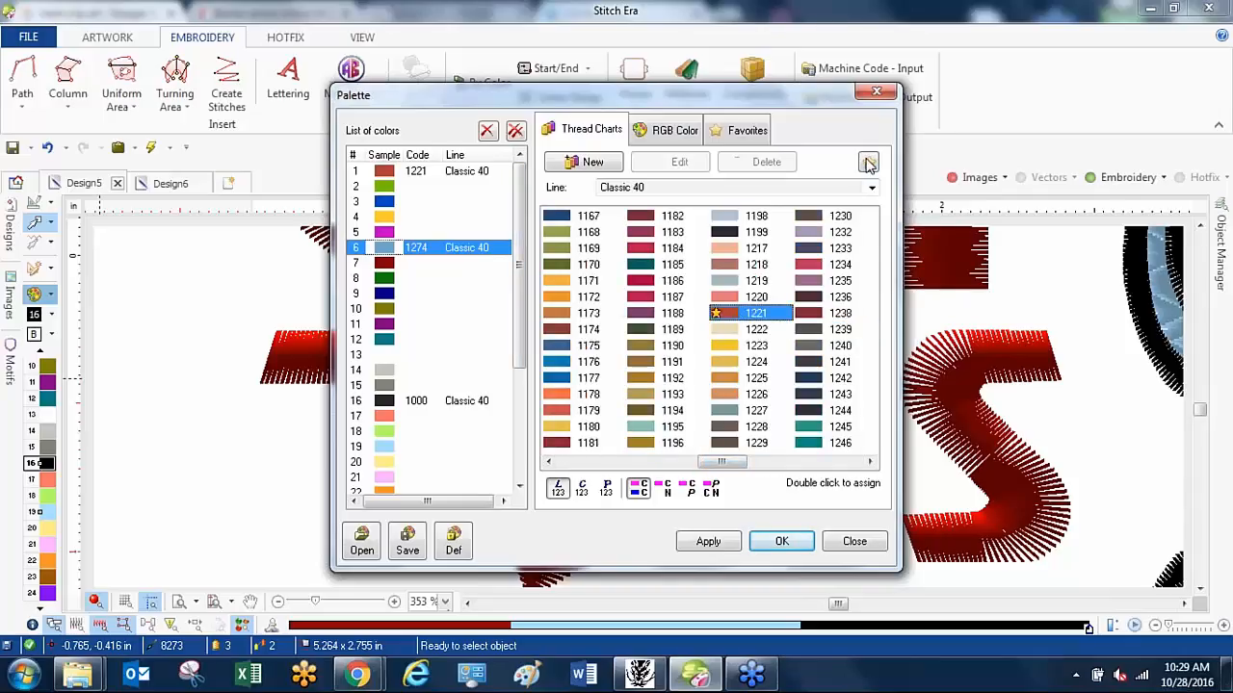
Apply the edited thread palette to the design and close the Palette dialog.
{"action": "left_click", "coordinate": [708, 543]}
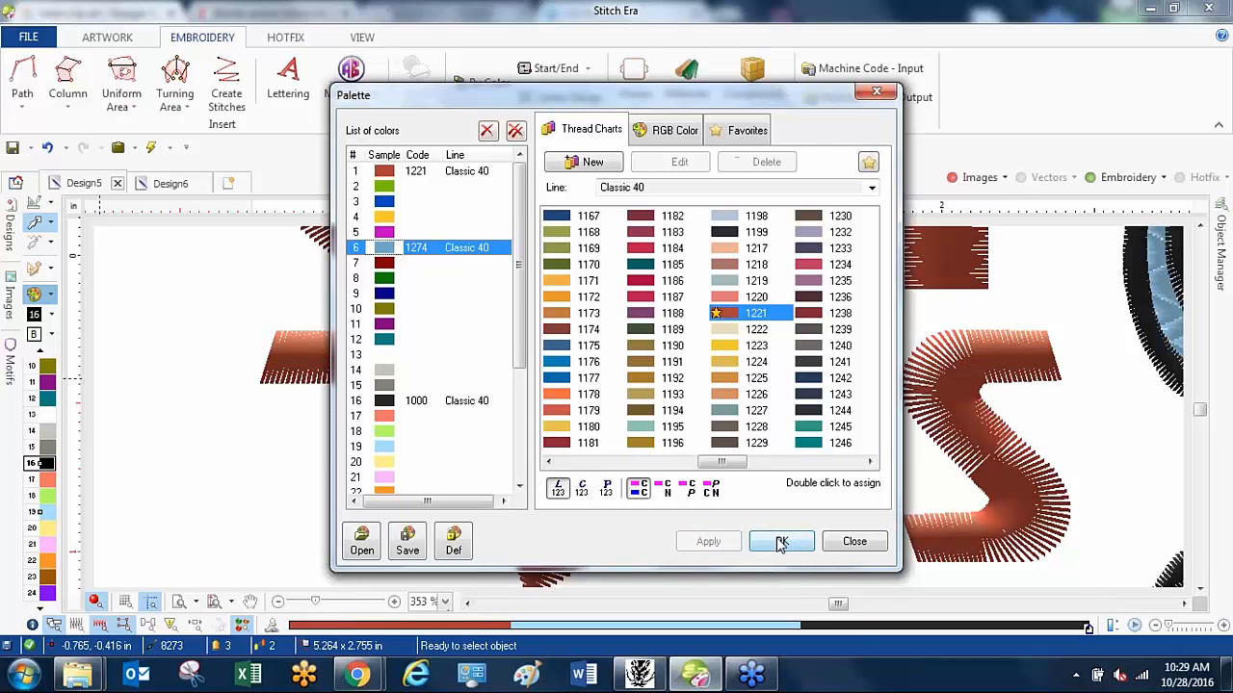
{"action": "left_click", "coordinate": [781, 541]}
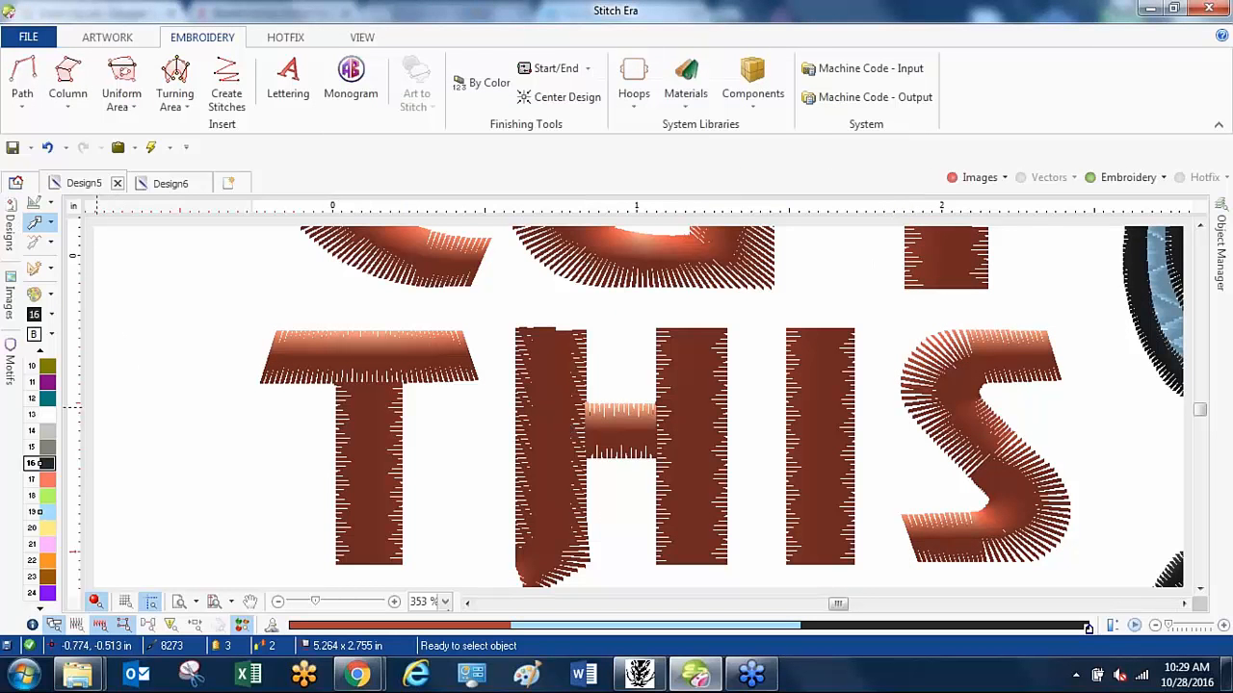
{"action": "scroll", "coordinate": [427, 357], "scroll_direction": "down", "scroll_amount": 5}
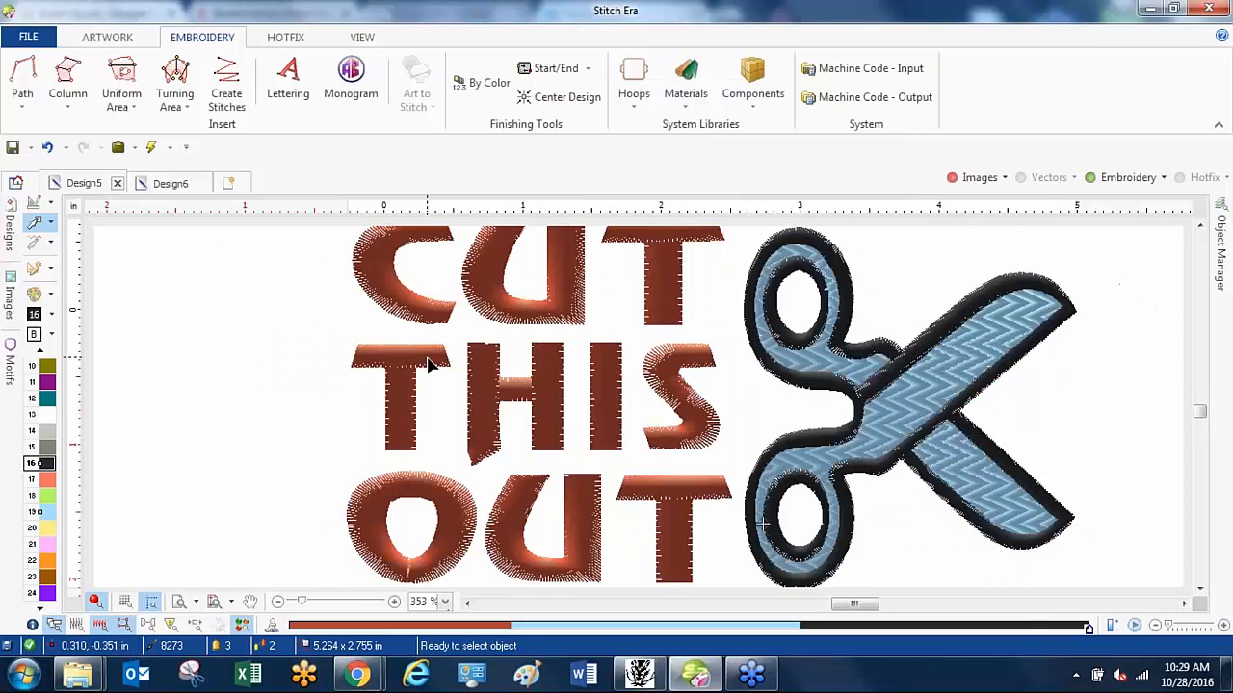
{"action": "scroll", "coordinate": [445, 369], "scroll_direction": "up", "scroll_amount": 2}
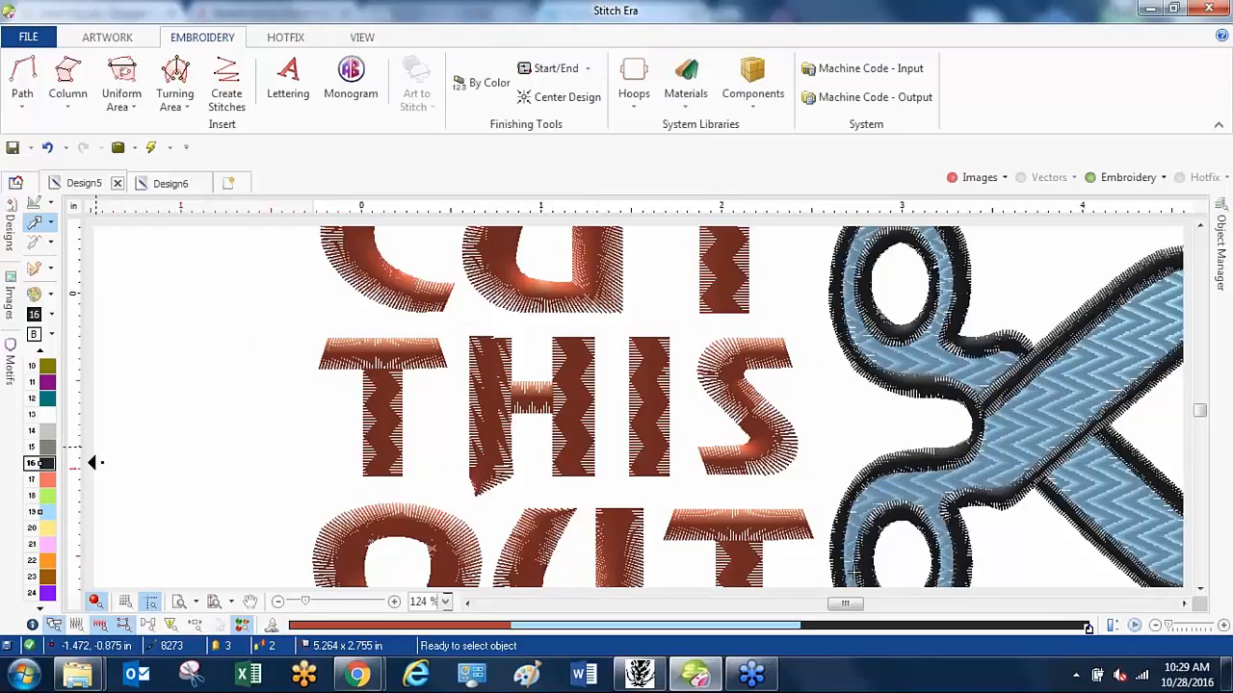
Move the black color 16 to position 2 of the color strip, directly after color 1.
{"action": "scroll", "coordinate": [55, 446], "scroll_direction": "up", "scroll_amount": 3}
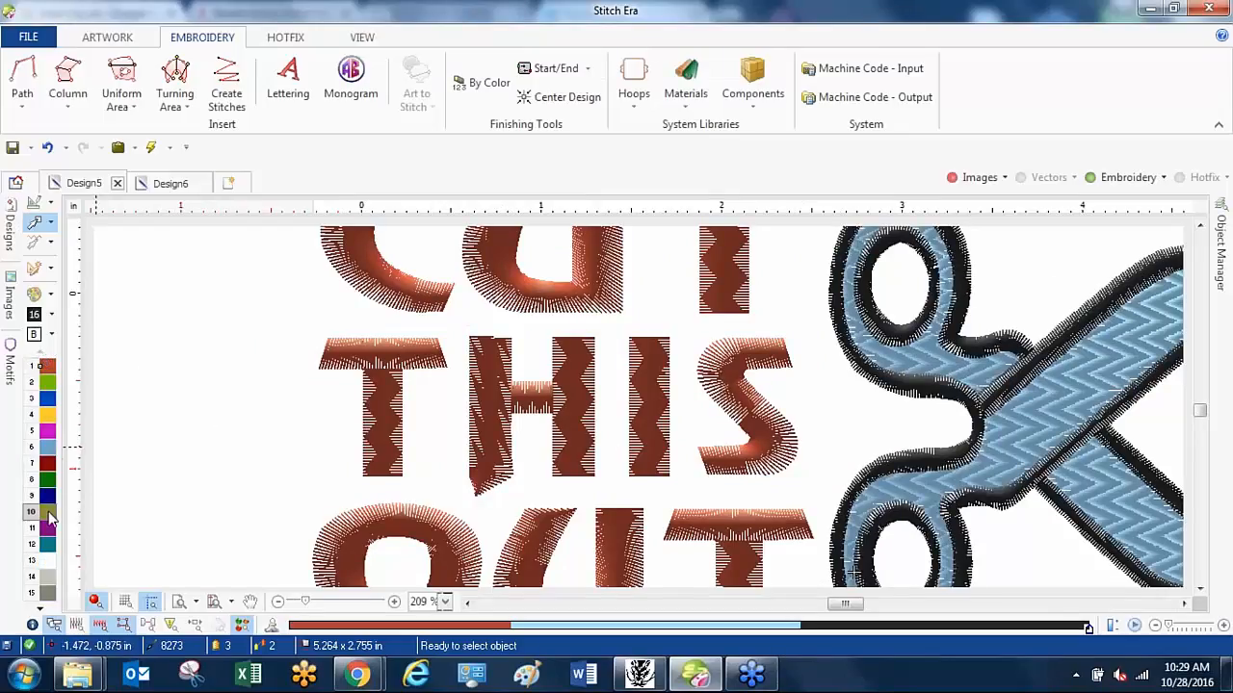
{"action": "left_click", "coordinate": [40, 609]}
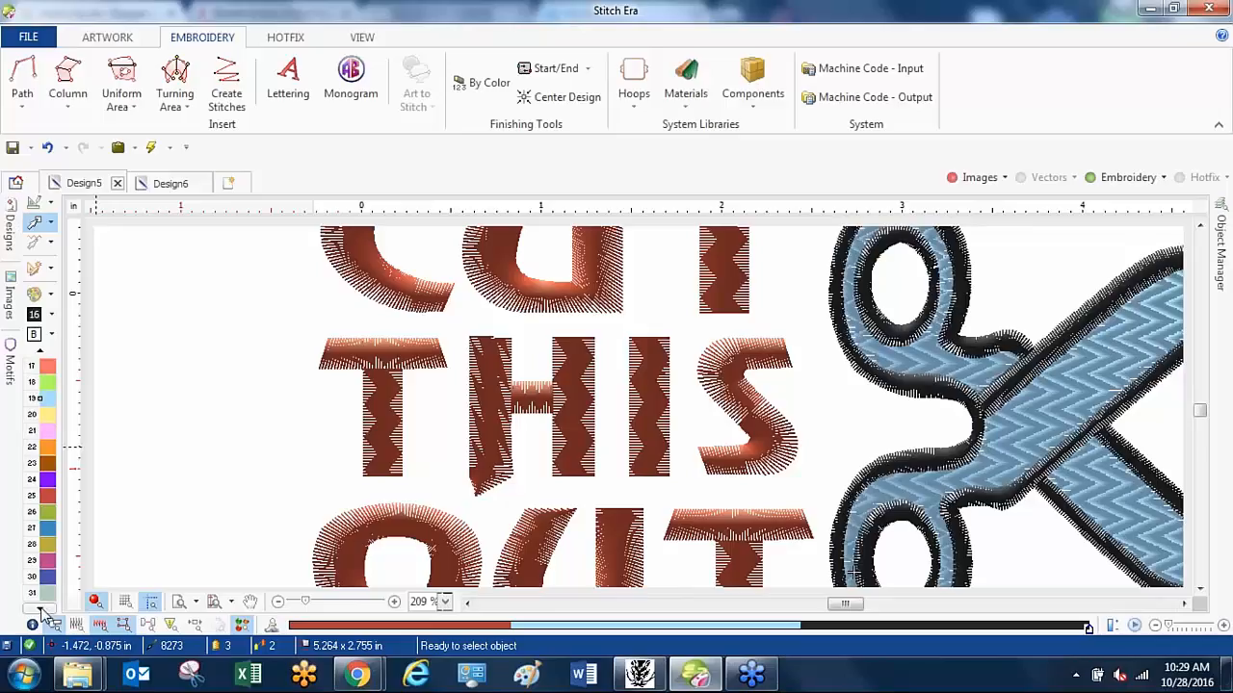
{"action": "left_click", "coordinate": [41, 610]}
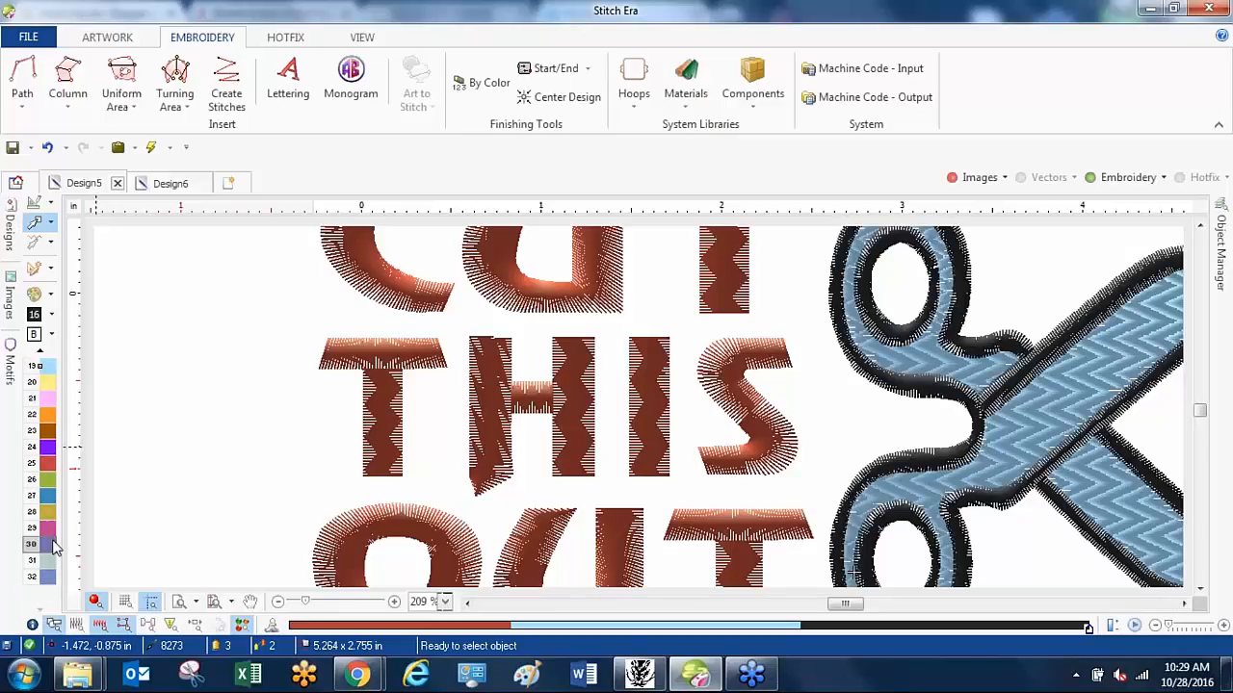
{"action": "left_click", "coordinate": [40, 351]}
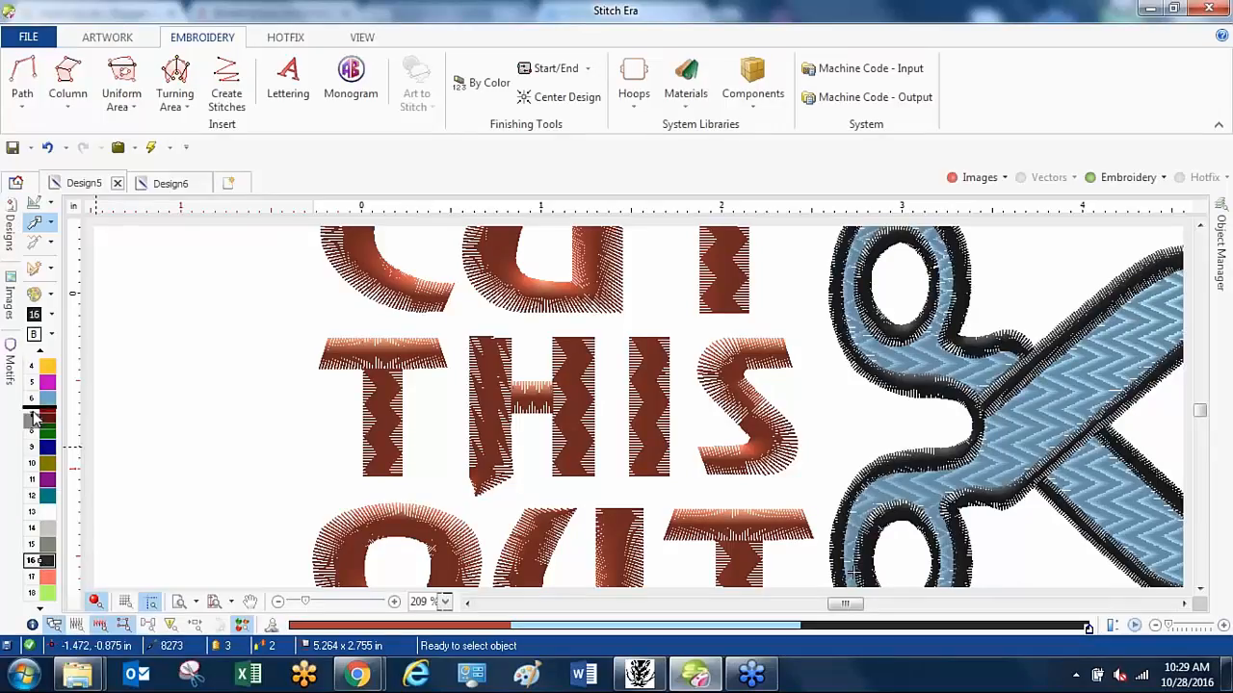
{"action": "left_click", "coordinate": [41, 350]}
{"action": "left_click", "coordinate": [38, 384]}
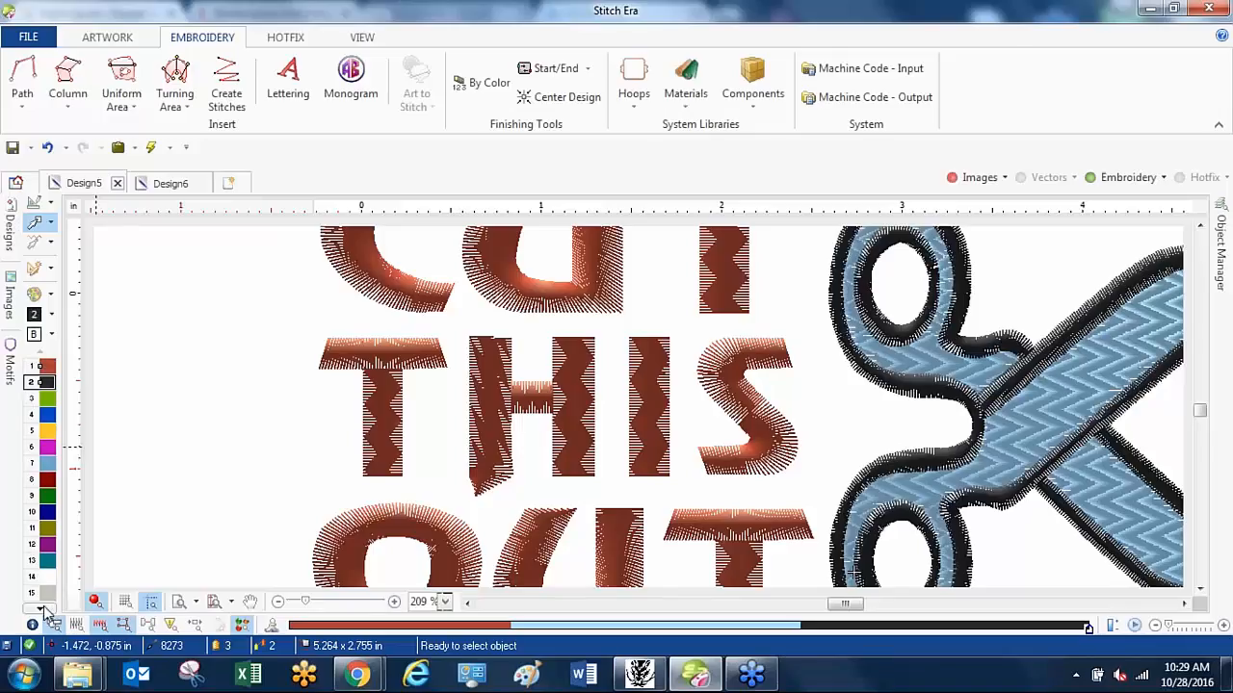
Move the light blue color 19 to position 2 of the color strip, directly ahead of black.
{"action": "left_click", "coordinate": [41, 608]}
{"action": "left_click", "coordinate": [43, 610]}
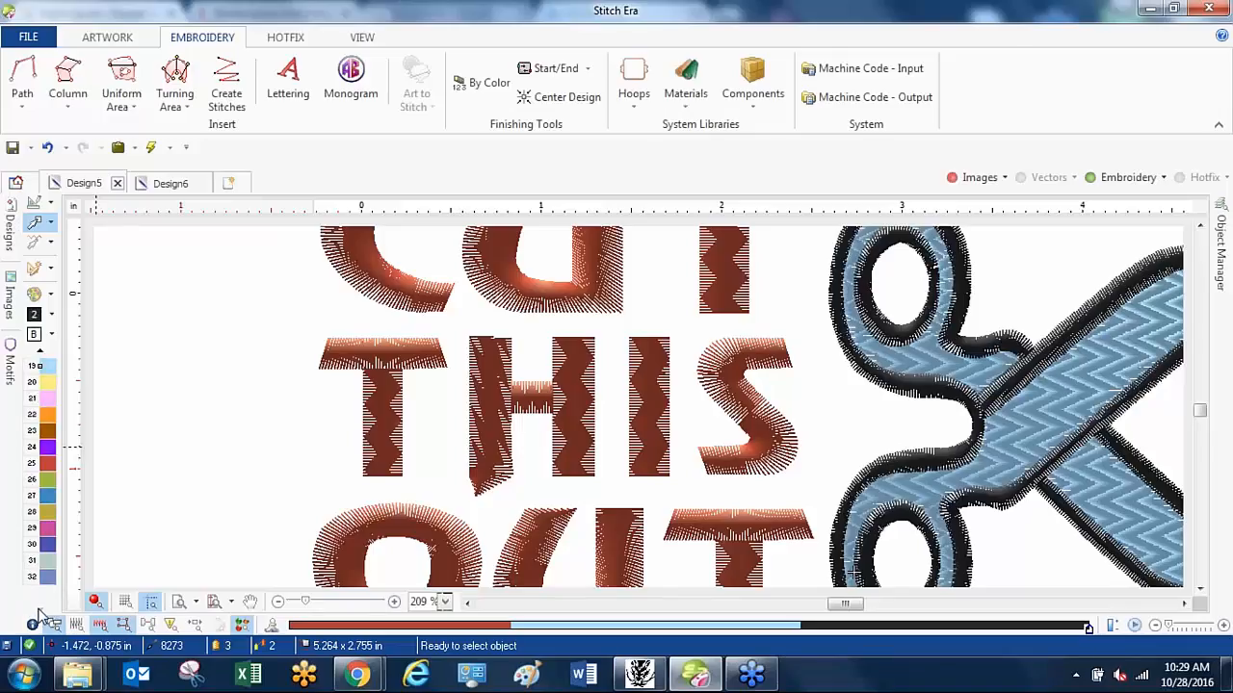
{"action": "scroll", "coordinate": [48, 374], "scroll_direction": "up", "scroll_amount": 5}
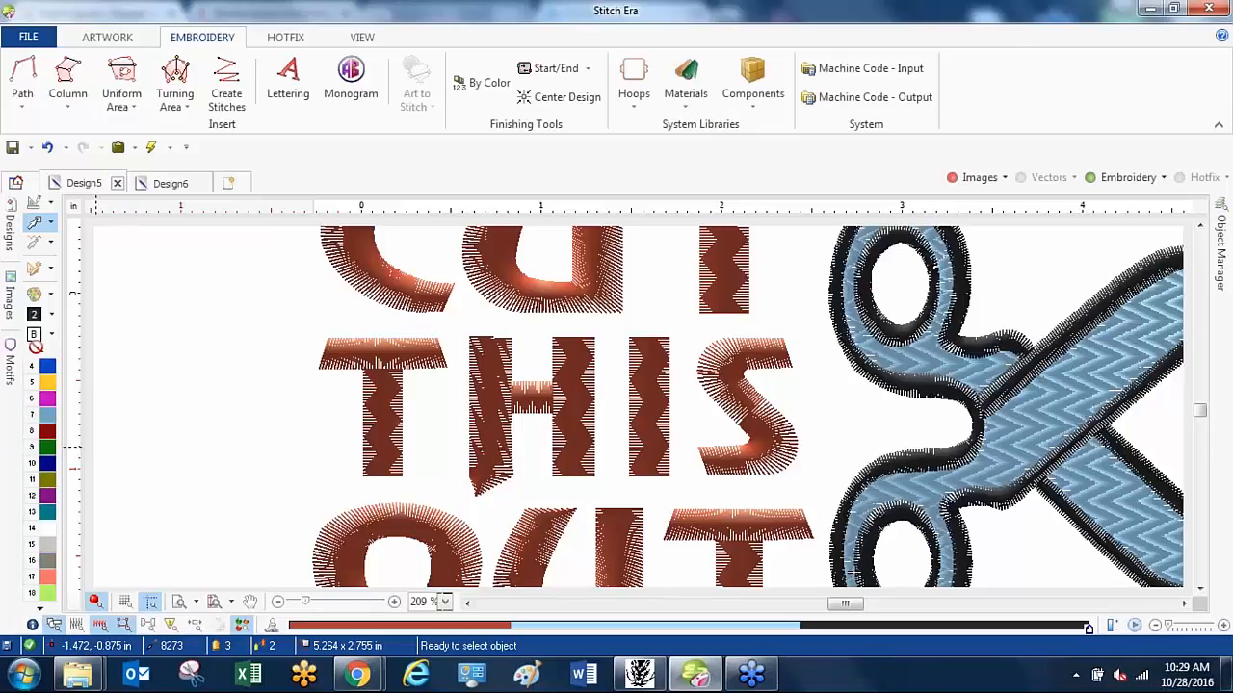
{"action": "left_click_drag", "start_coordinate": [32, 380], "coordinate": [34, 381]}
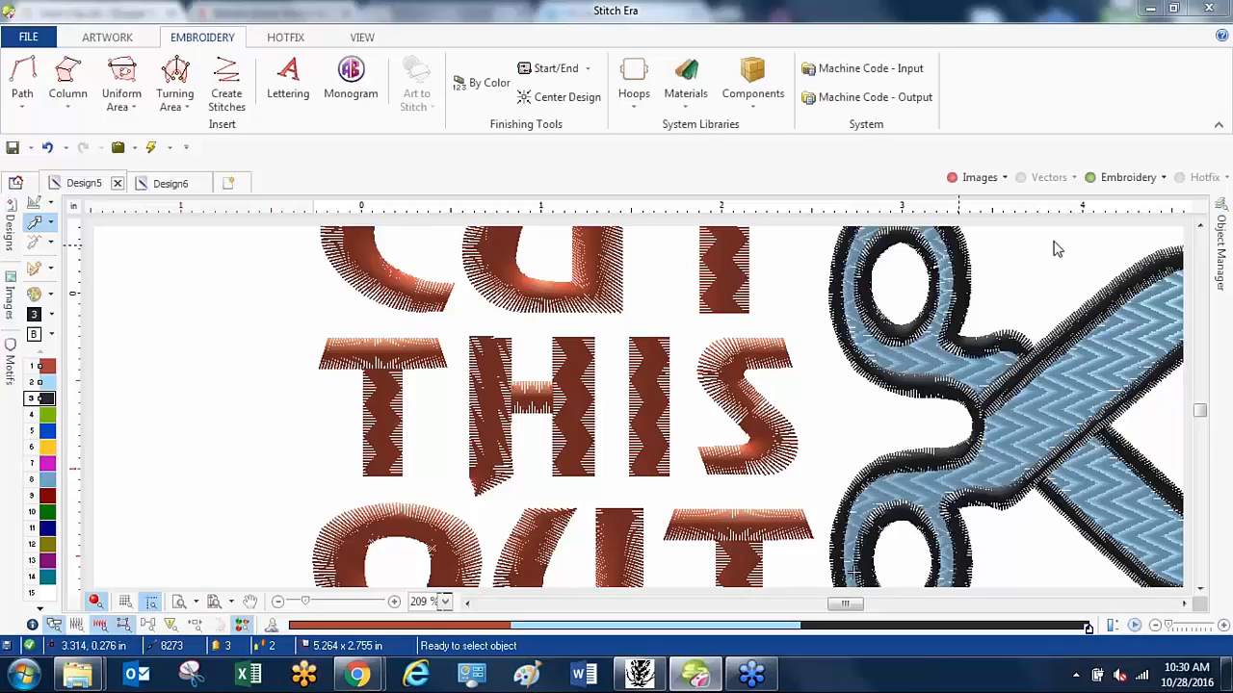
Open the print formats for the scissors design and choose the Complete Tech. Info format.
{"action": "scroll", "coordinate": [996, 260], "scroll_direction": "up", "scroll_amount": 3}
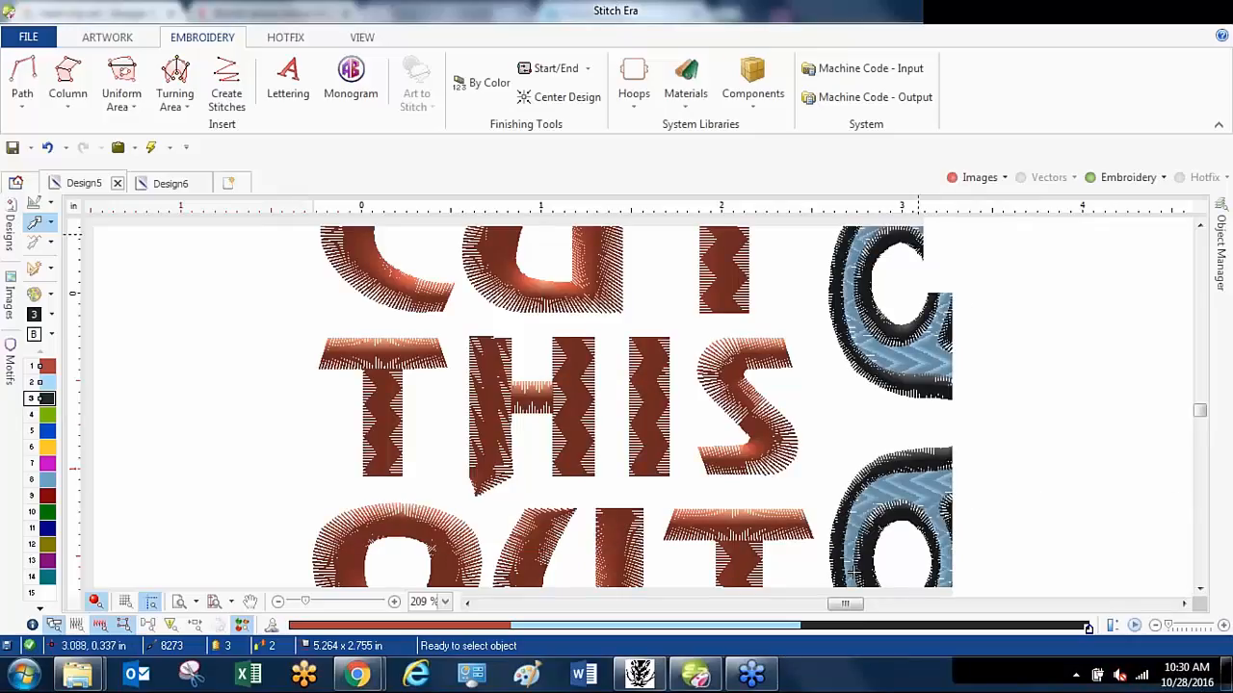
{"action": "scroll", "coordinate": [292, 300], "scroll_direction": "down", "scroll_amount": 1}
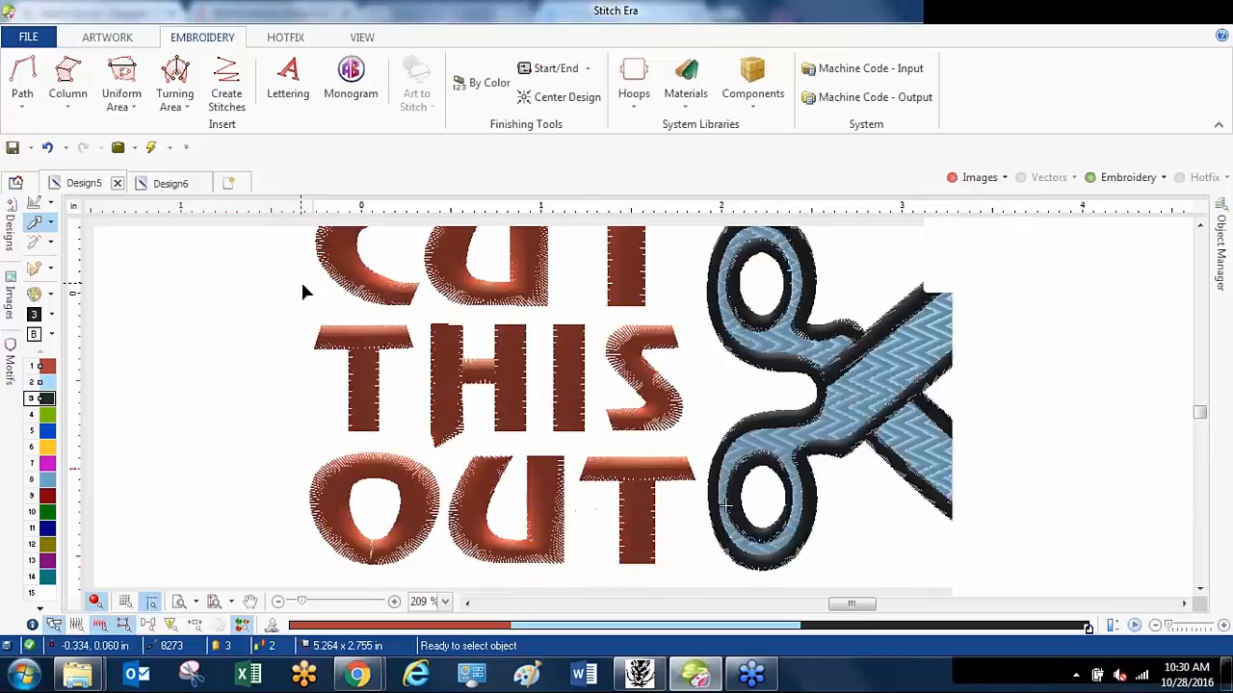
{"action": "scroll", "coordinate": [317, 297], "scroll_direction": "down", "scroll_amount": 1}
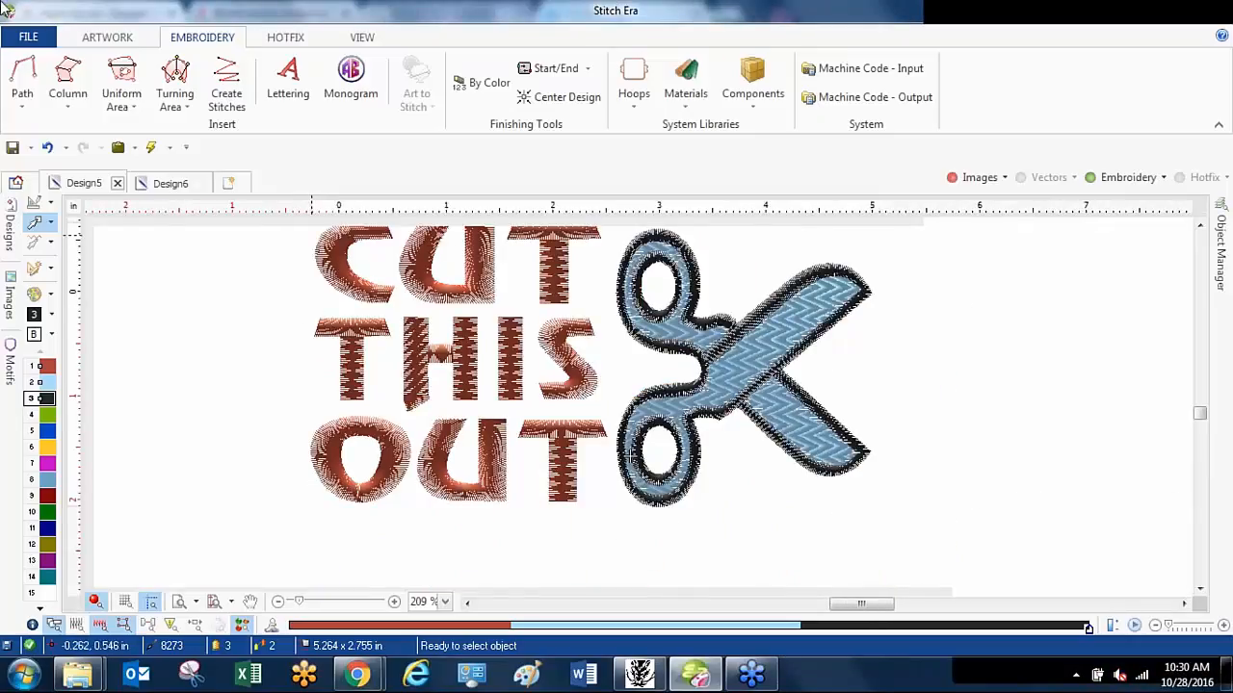
{"action": "left_click", "coordinate": [29, 37]}
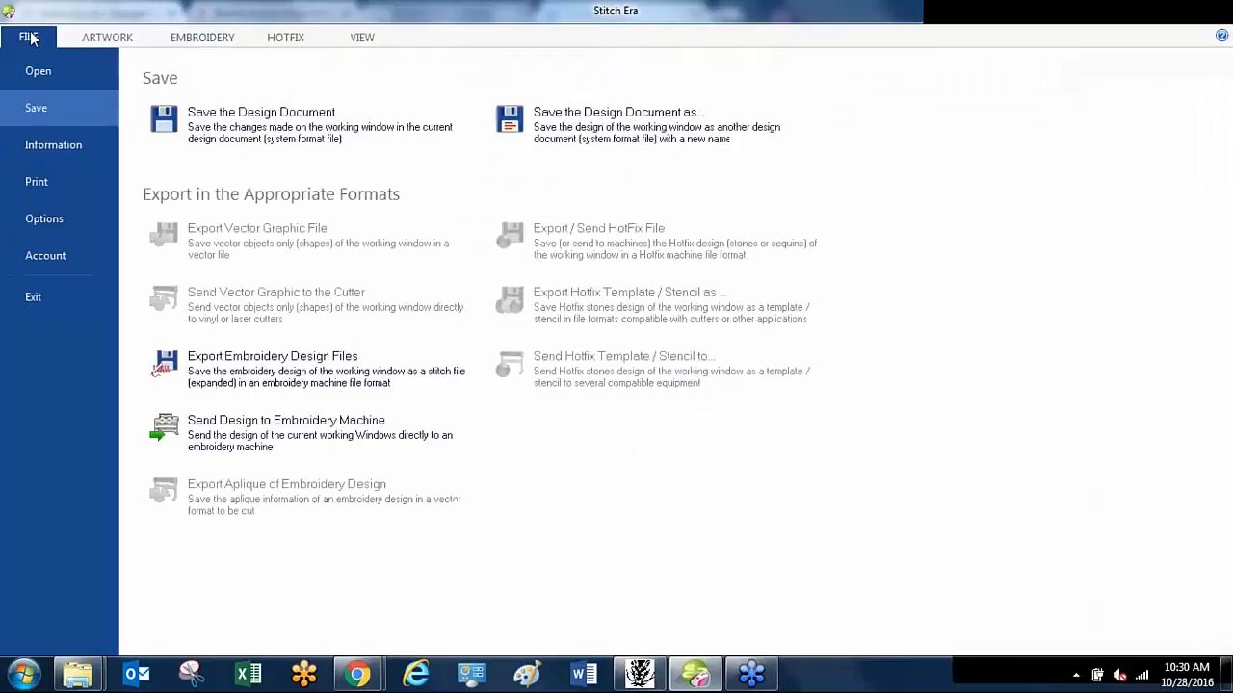
{"action": "left_click", "coordinate": [29, 185]}
{"action": "left_click", "coordinate": [313, 221]}
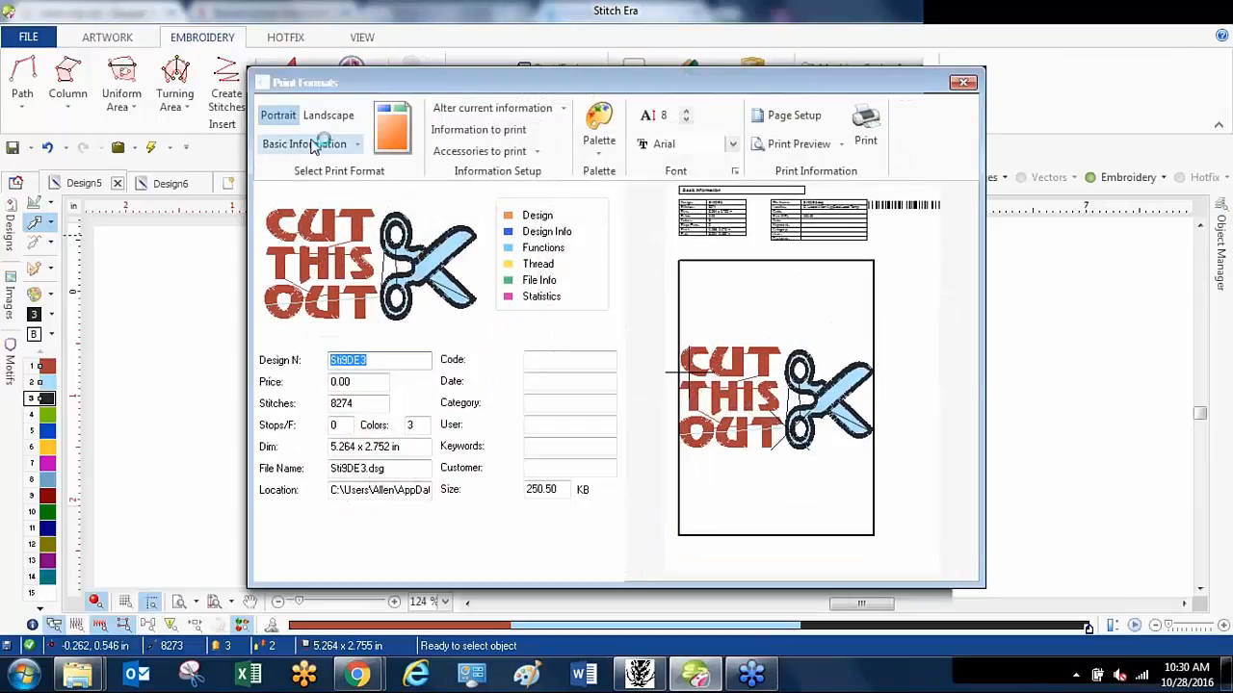
{"action": "left_click", "coordinate": [316, 145]}
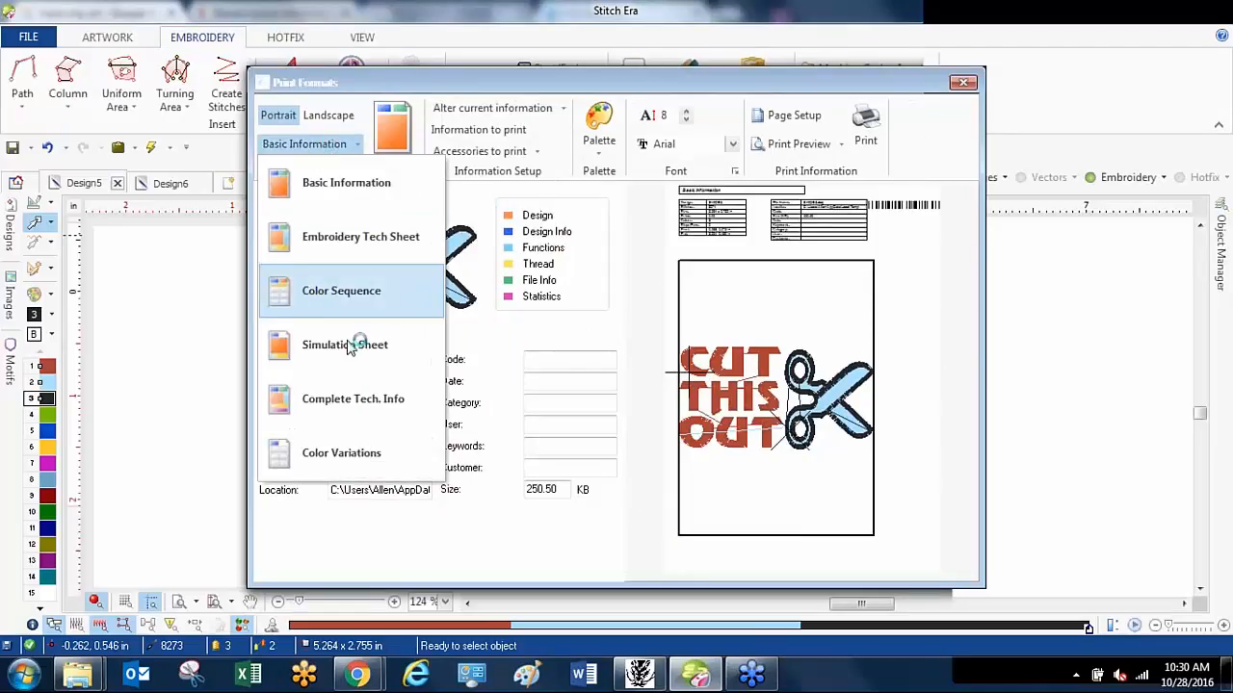
{"action": "left_click", "coordinate": [350, 405]}
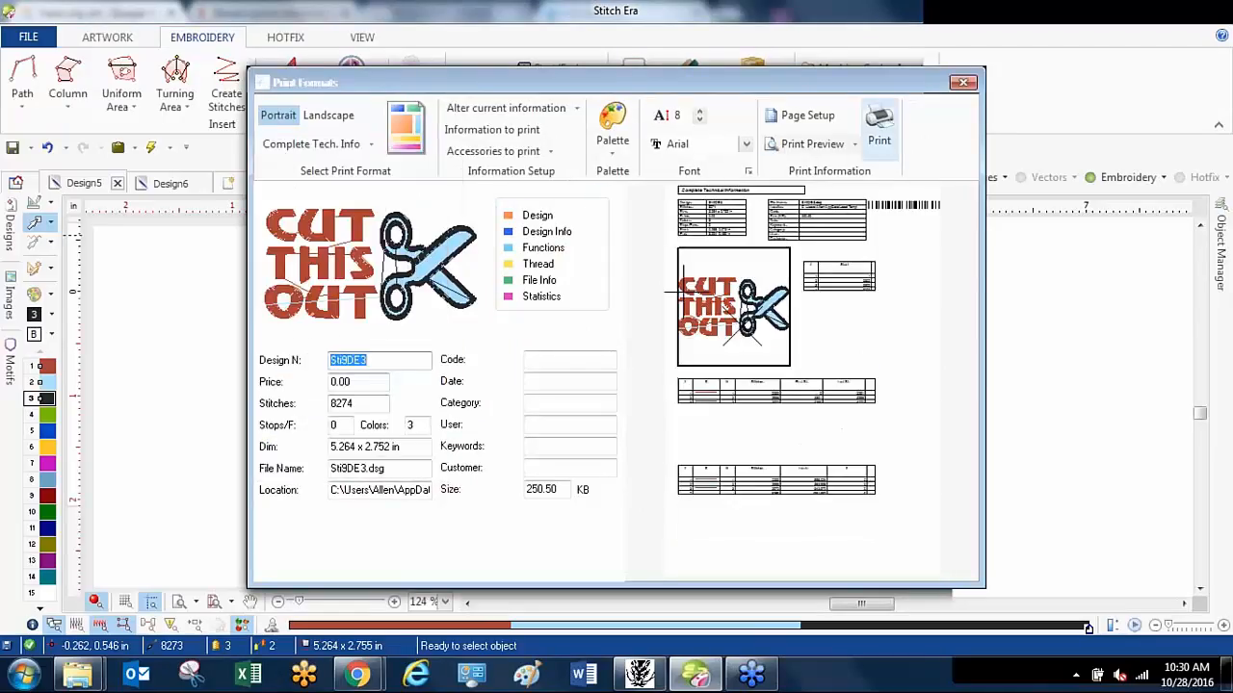
Preview the technical sheet, examine its color sequence, thread and stitch tables, and close the preview and print formats.
{"action": "left_click", "coordinate": [834, 146]}
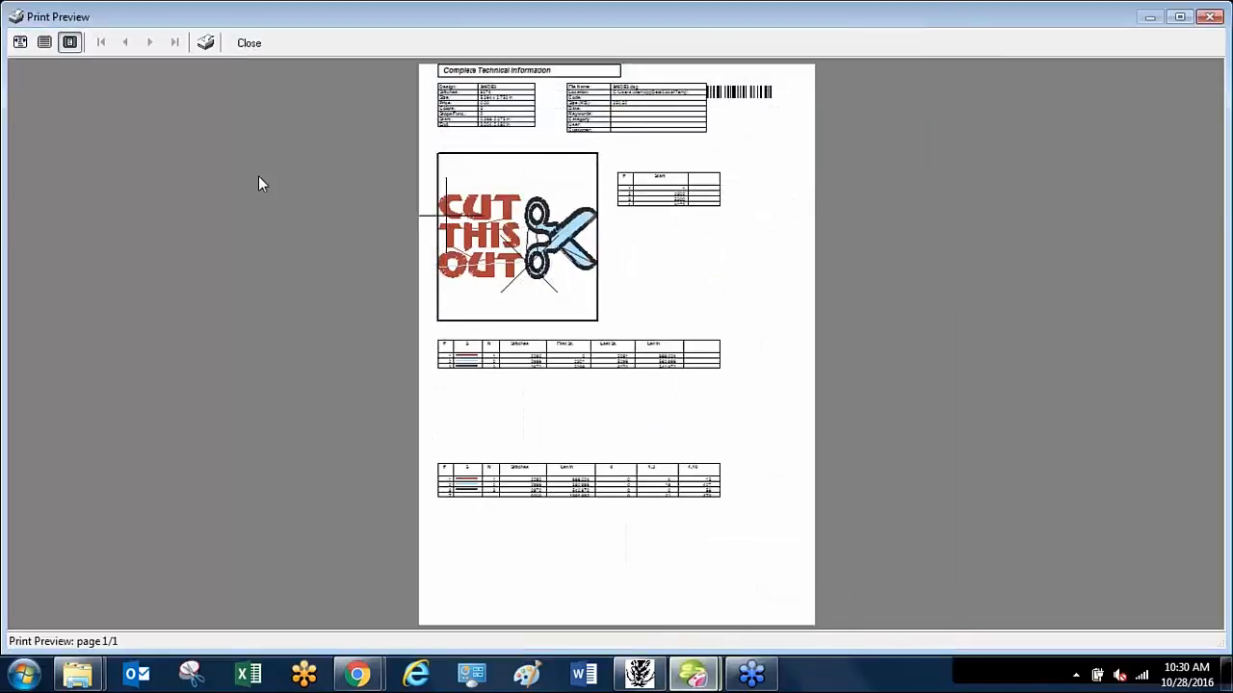
{"action": "left_click", "coordinate": [20, 43]}
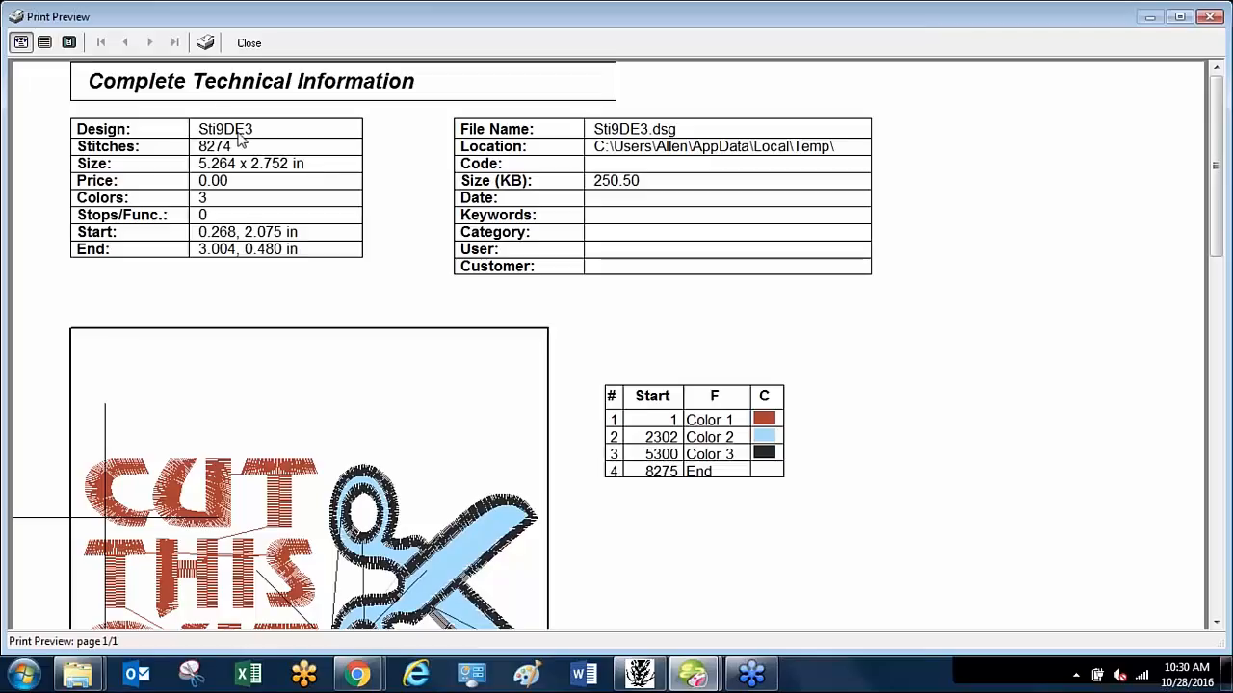
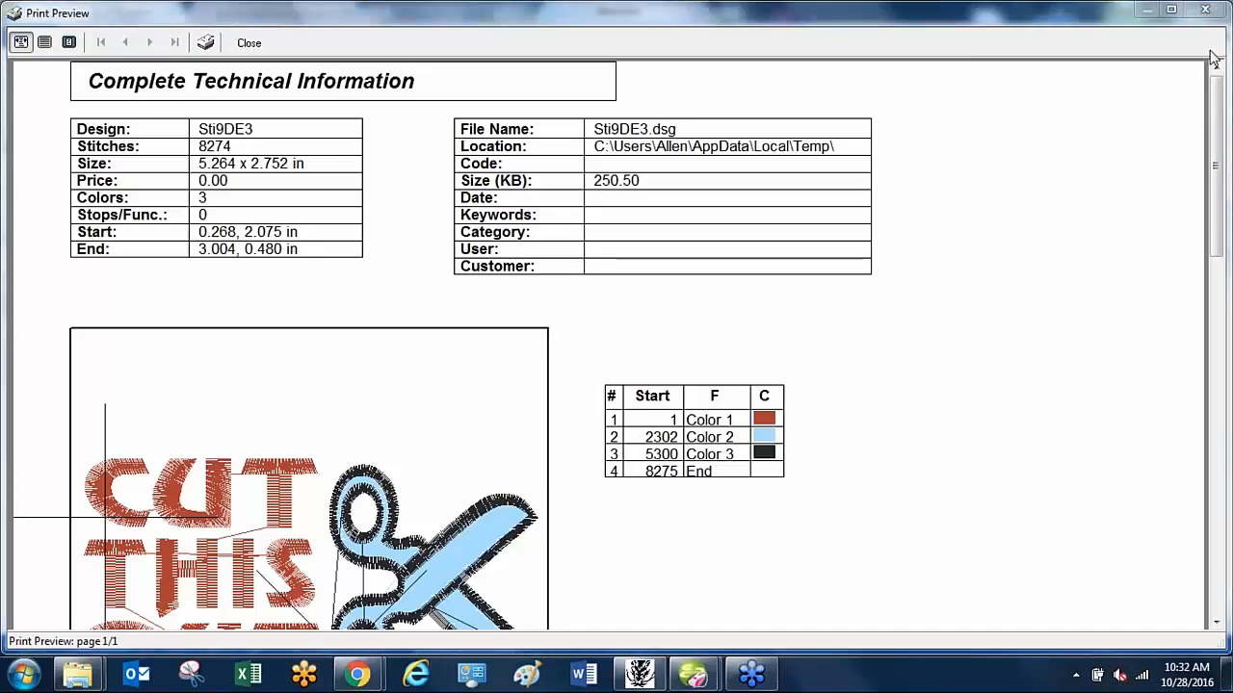
{"action": "left_click_drag", "start_coordinate": [1214, 116], "coordinate": [1216, 231]}
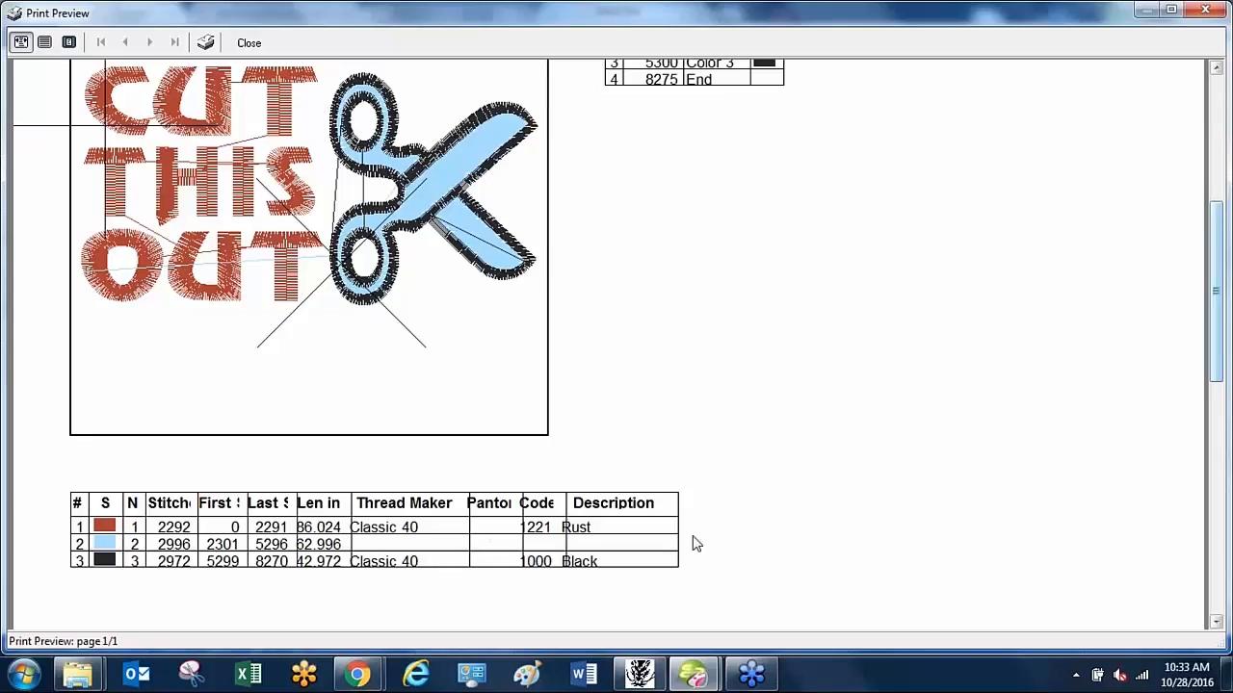
{"action": "scroll", "coordinate": [1215, 571], "scroll_direction": "down", "scroll_amount": 5}
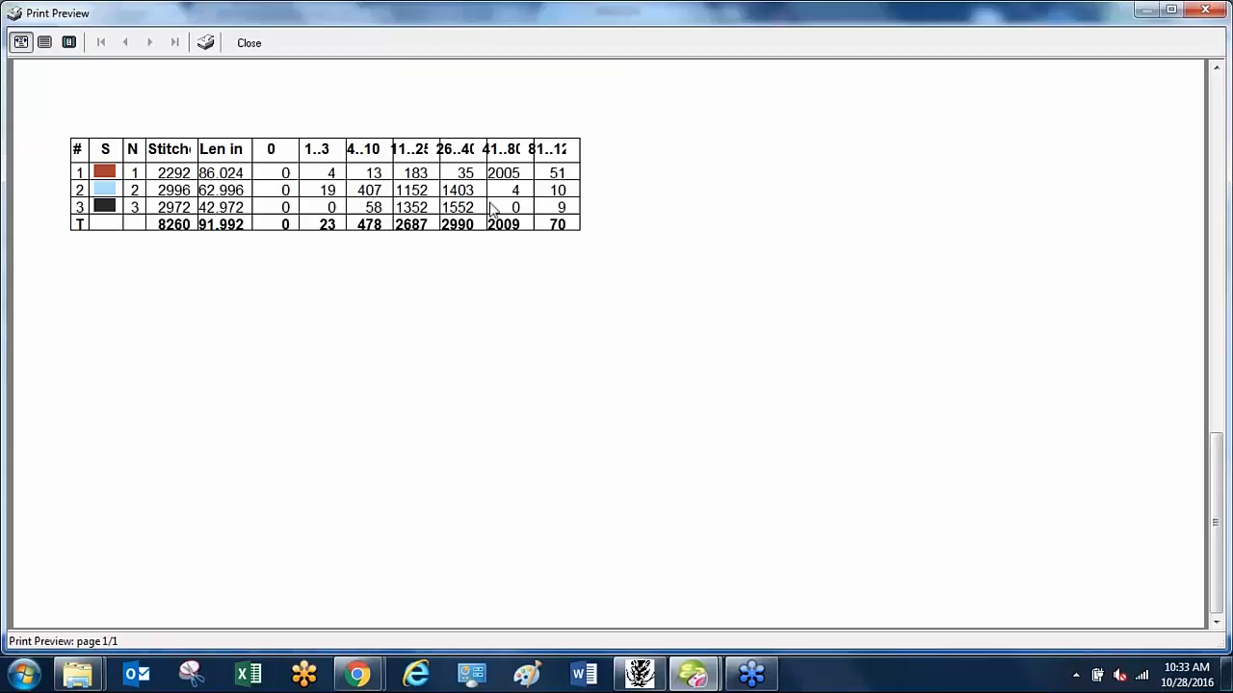
{"action": "left_click", "coordinate": [45, 42]}
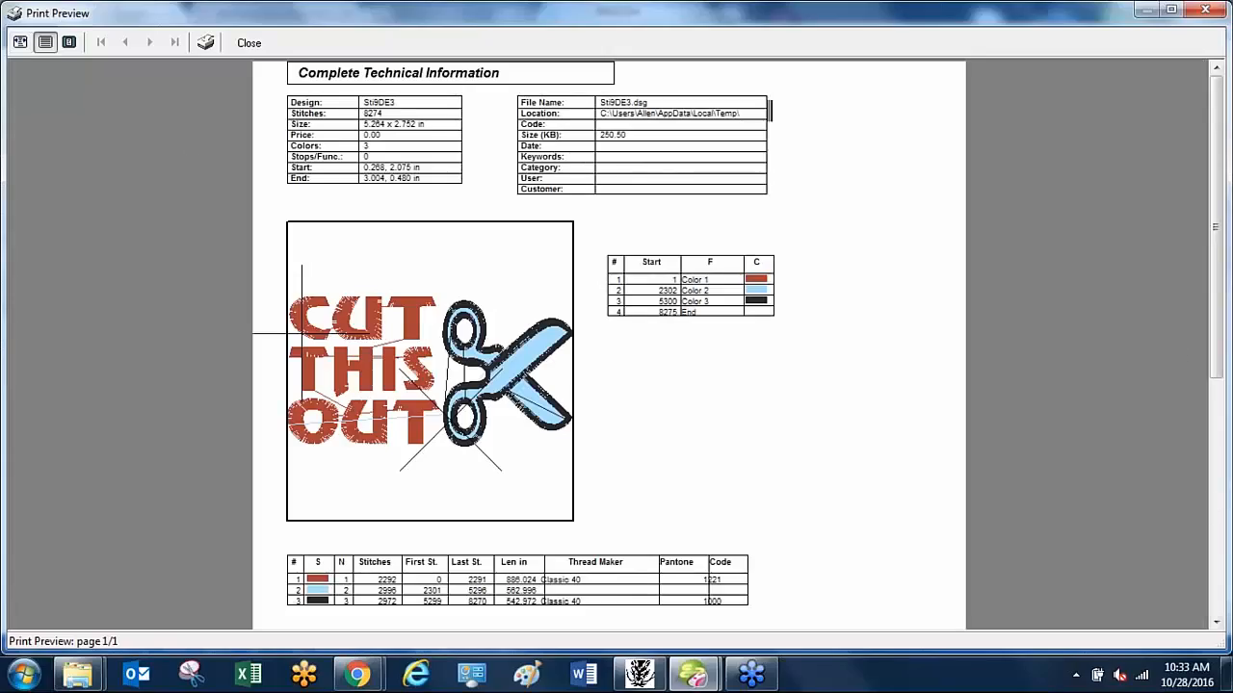
{"action": "scroll", "coordinate": [607, 385], "scroll_direction": "down", "scroll_amount": 5}
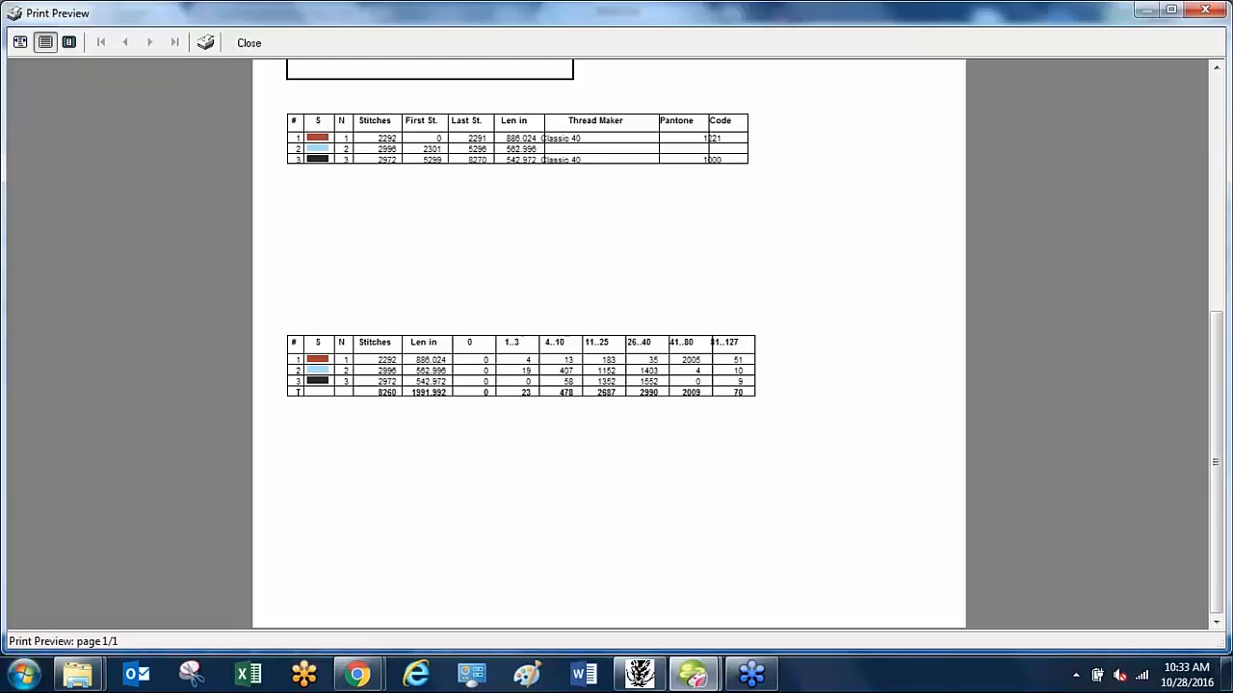
{"action": "left_click", "coordinate": [1202, 10]}
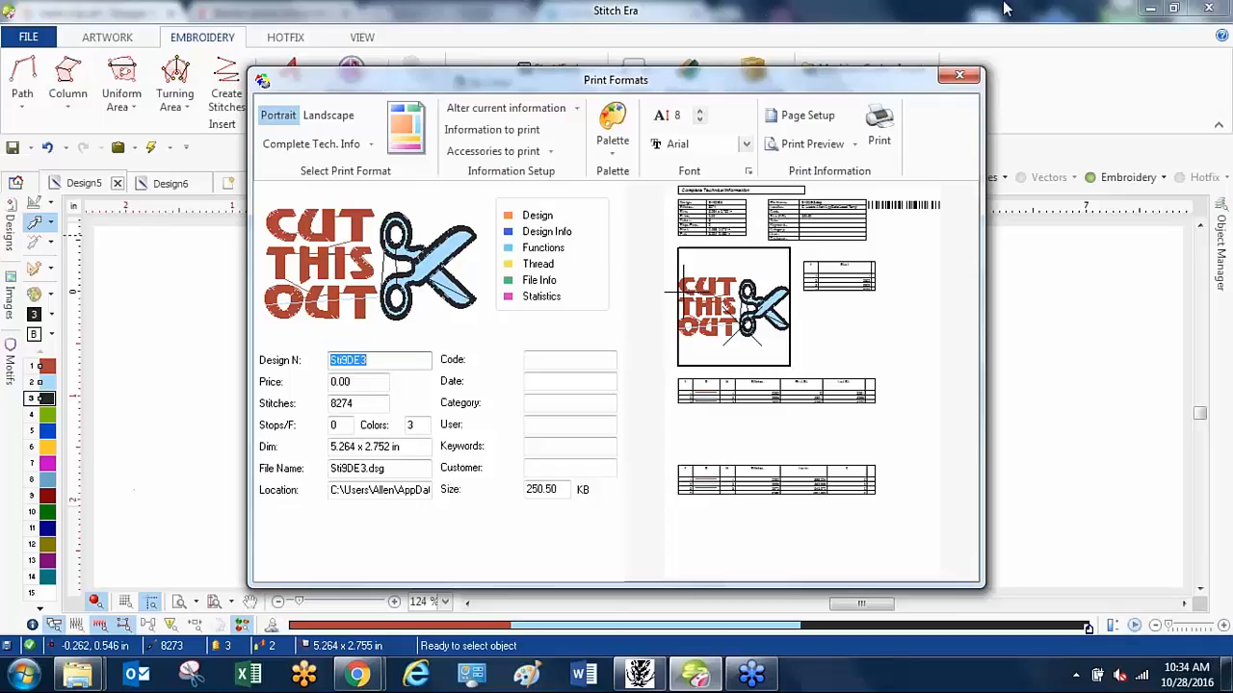
{"action": "left_click", "coordinate": [959, 76]}
Switch to Design6 and move black to the second position of the artwork color strip.
{"action": "scroll", "coordinate": [426, 366], "scroll_direction": "down", "scroll_amount": 2}
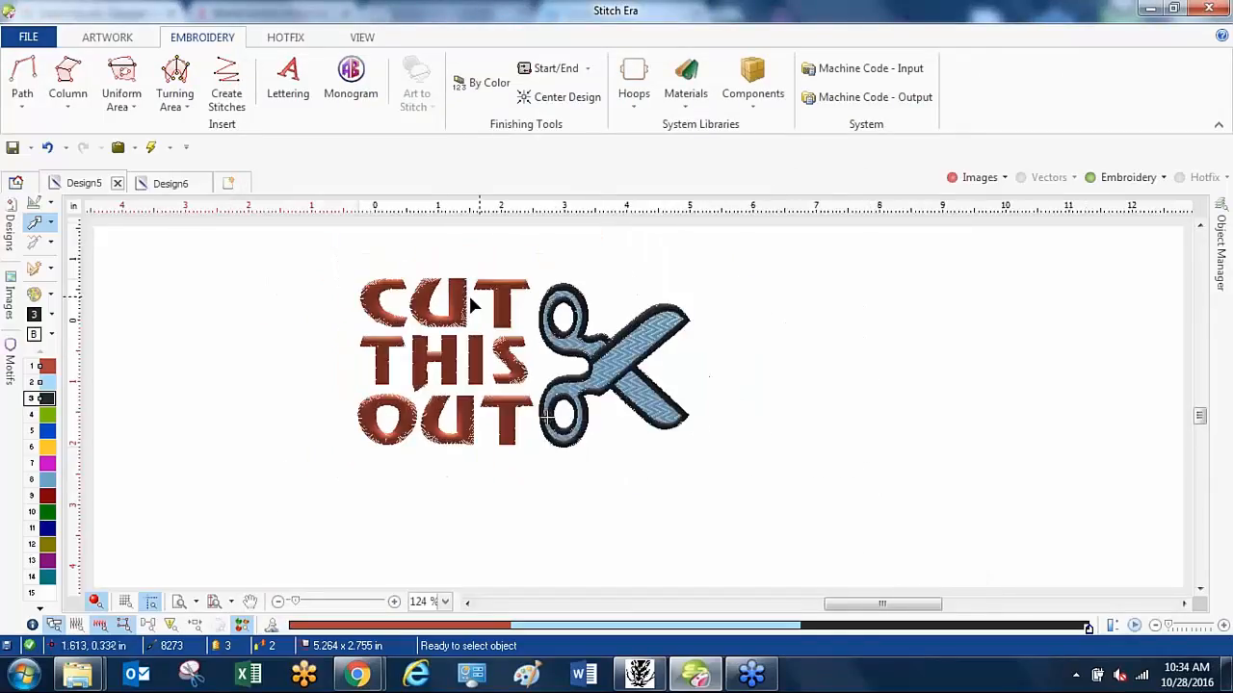
{"action": "left_click", "coordinate": [171, 185]}
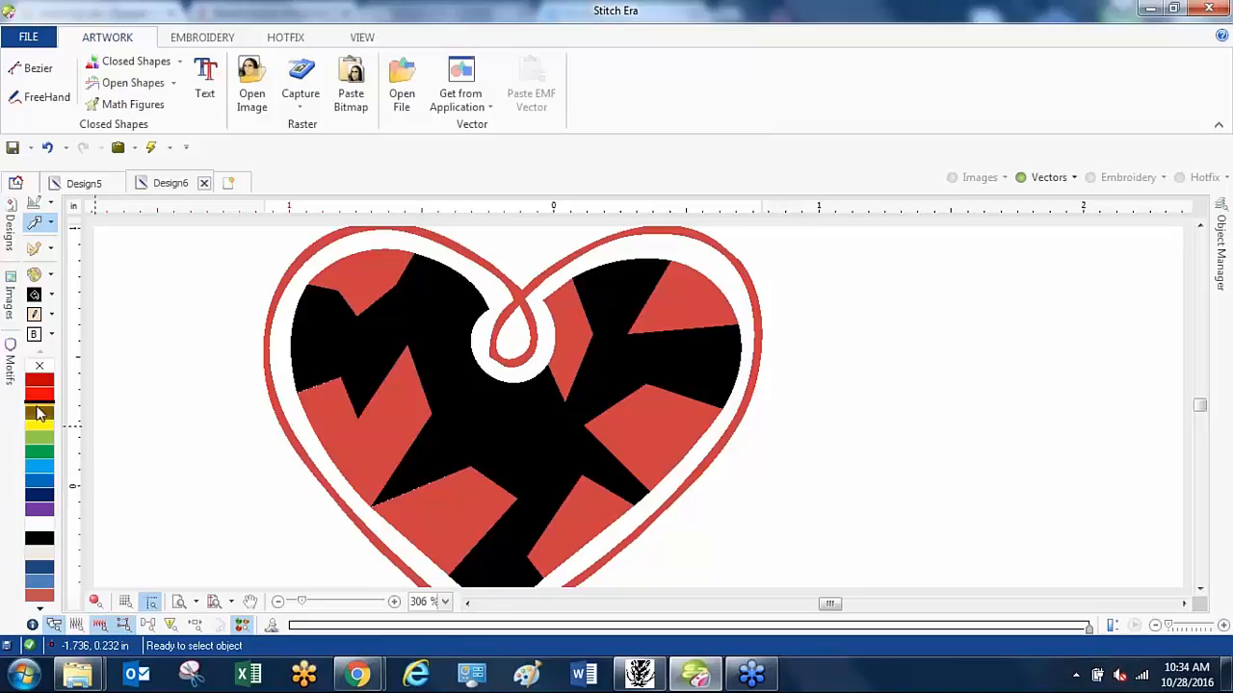
{"action": "left_click_drag", "start_coordinate": [40, 395], "coordinate": [41, 396]}
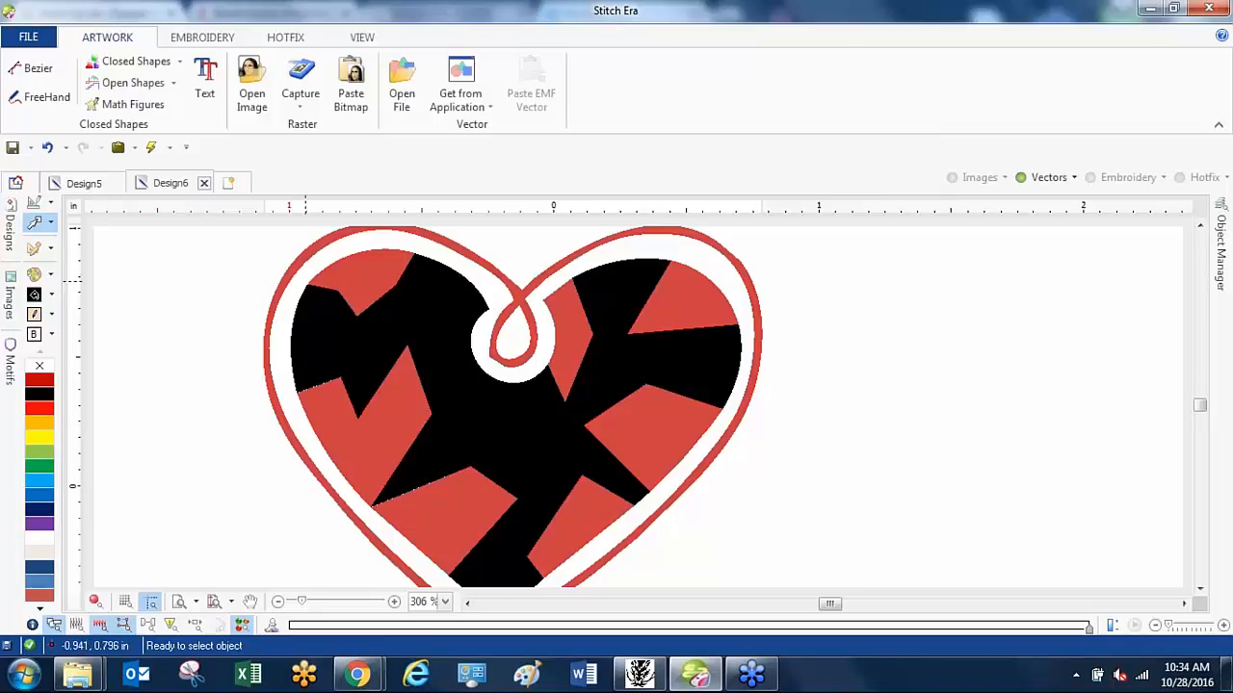
{"action": "scroll", "coordinate": [360, 366], "scroll_direction": "down", "scroll_amount": 2}
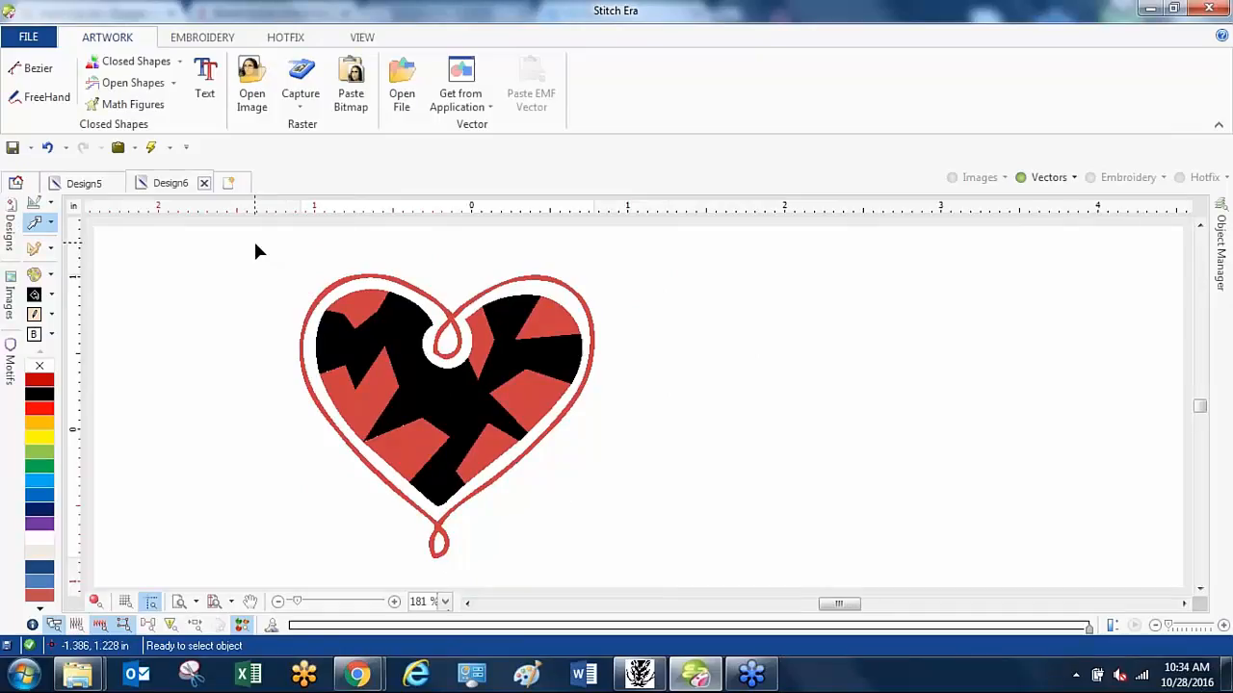
Select all the heart's vectors and set their width to 5.5 in with proportions locked.
{"action": "left_click_drag", "start_coordinate": [254, 241], "coordinate": [659, 585]}
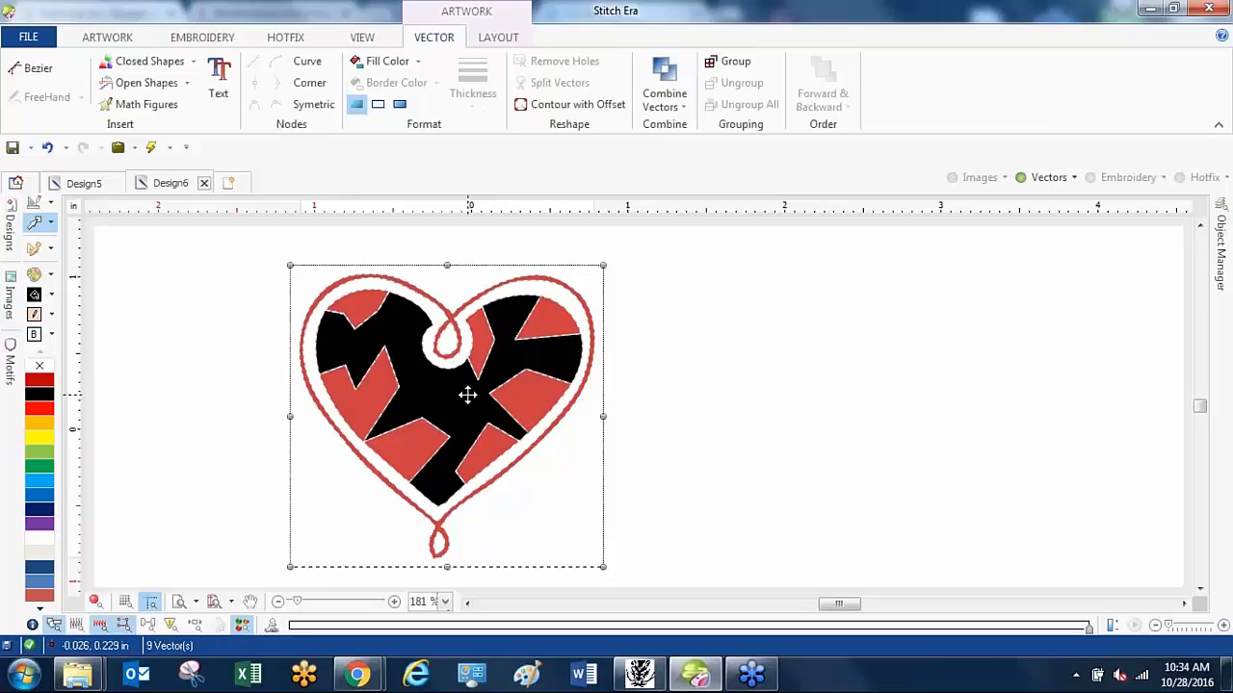
{"action": "left_click", "coordinate": [496, 38]}
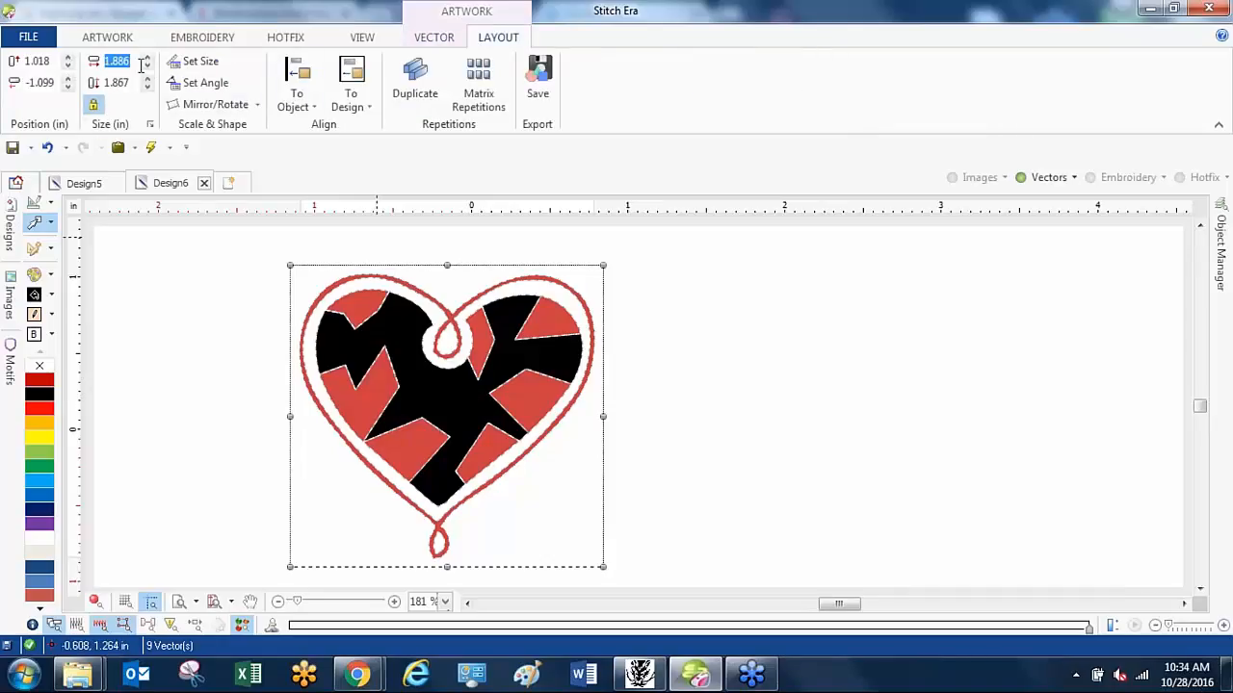
{"action": "type", "text": "5.50"}
{"action": "key", "text": "Return"}
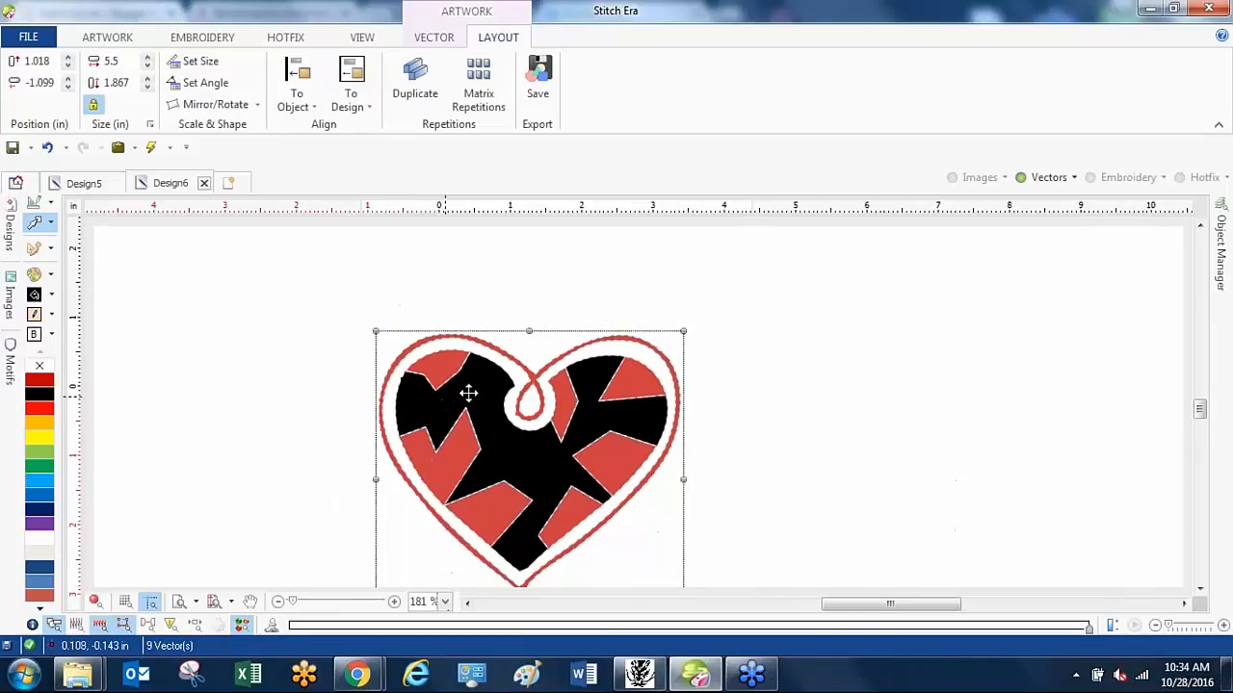
{"action": "left_click", "coordinate": [660, 397]}
{"action": "scroll", "coordinate": [501, 441], "scroll_direction": "up", "scroll_amount": 1}
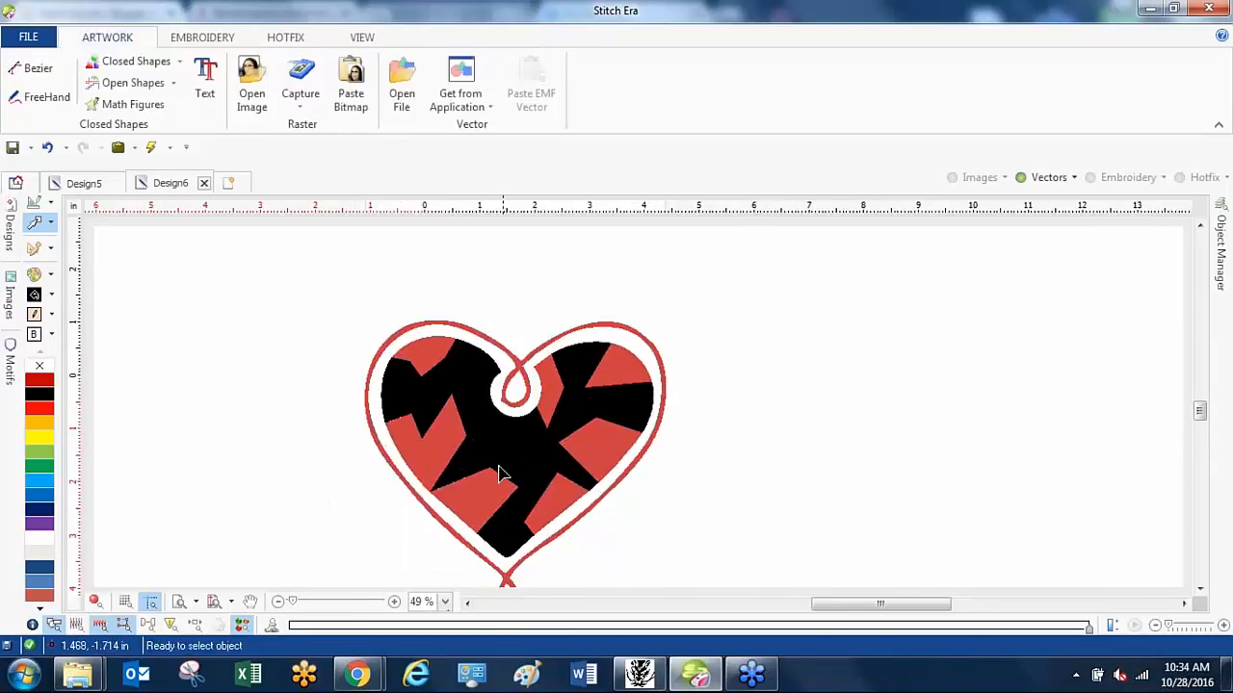
{"action": "scroll", "coordinate": [499, 472], "scroll_direction": "up", "scroll_amount": 2}
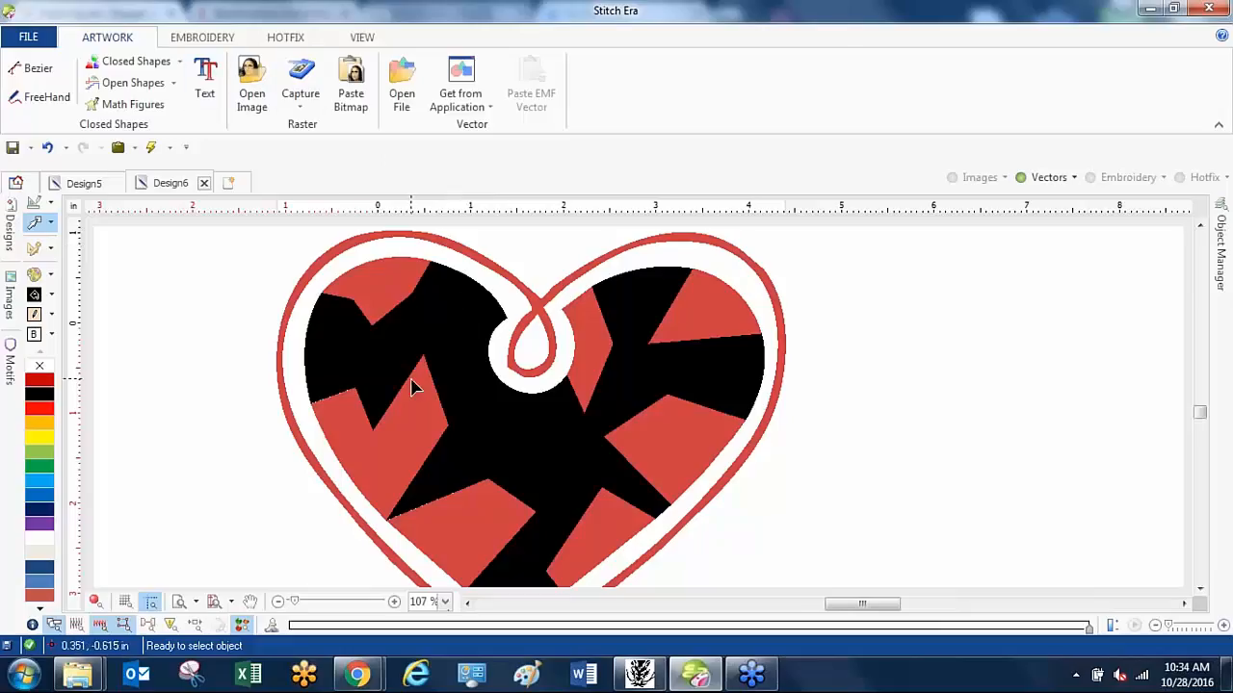
Start a uniform Area with Pattern on the heart artwork and set its fill color to black.
{"action": "left_click", "coordinate": [220, 38]}
{"action": "left_click", "coordinate": [121, 97]}
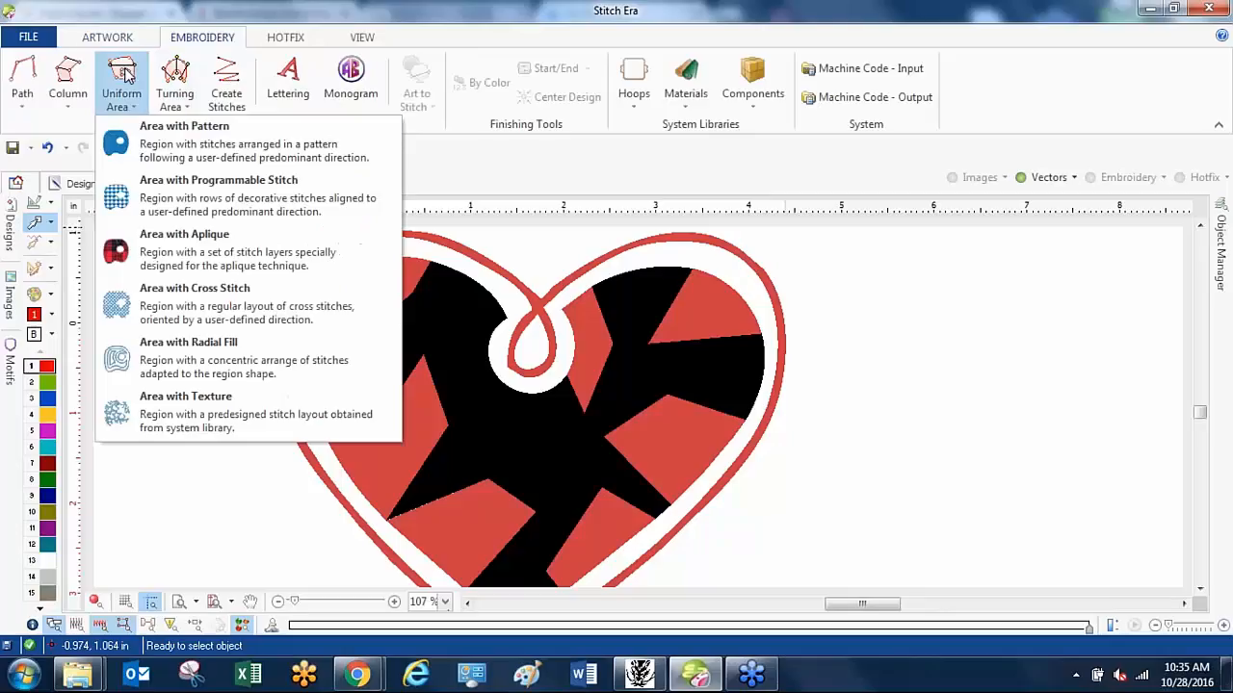
{"action": "left_click", "coordinate": [127, 127]}
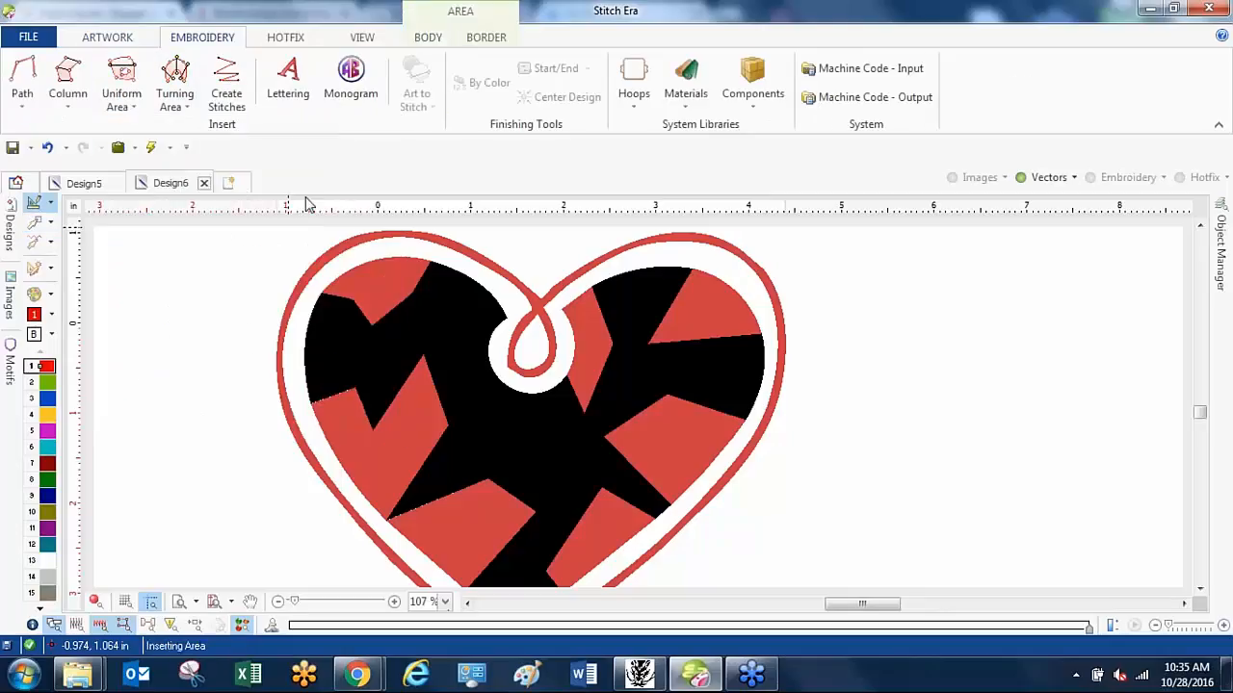
{"action": "left_click", "coordinate": [120, 96]}
{"action": "left_click", "coordinate": [207, 152]}
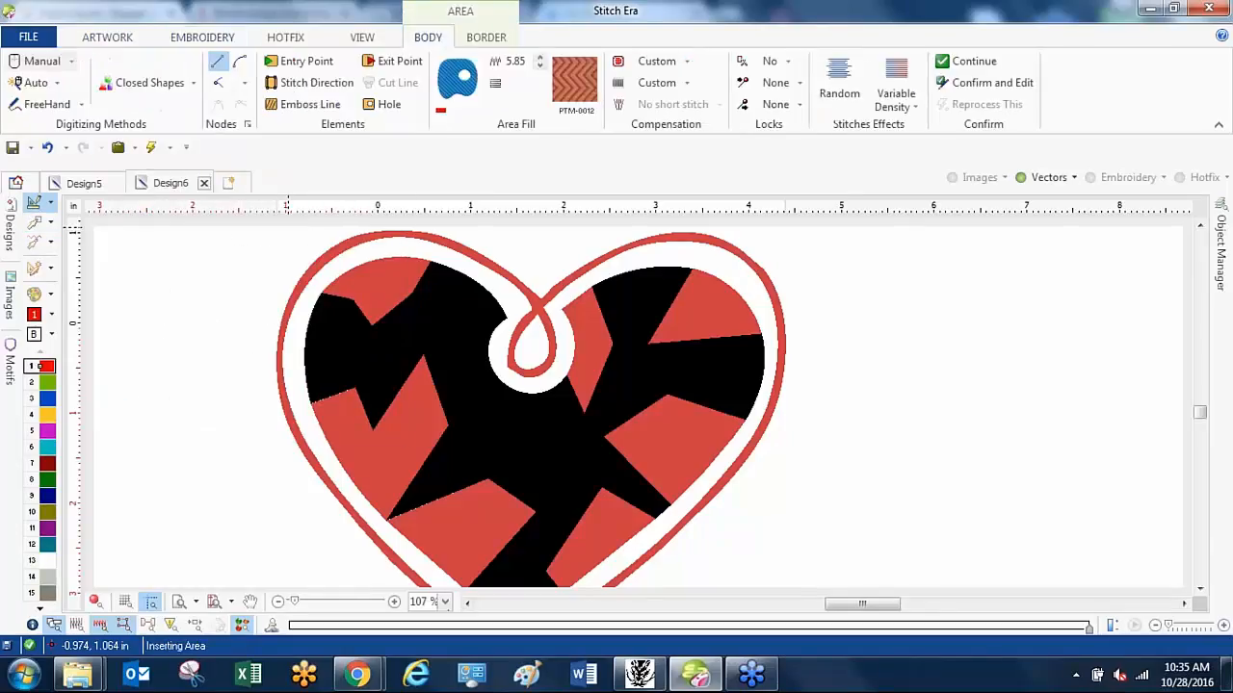
{"action": "left_click", "coordinate": [443, 113]}
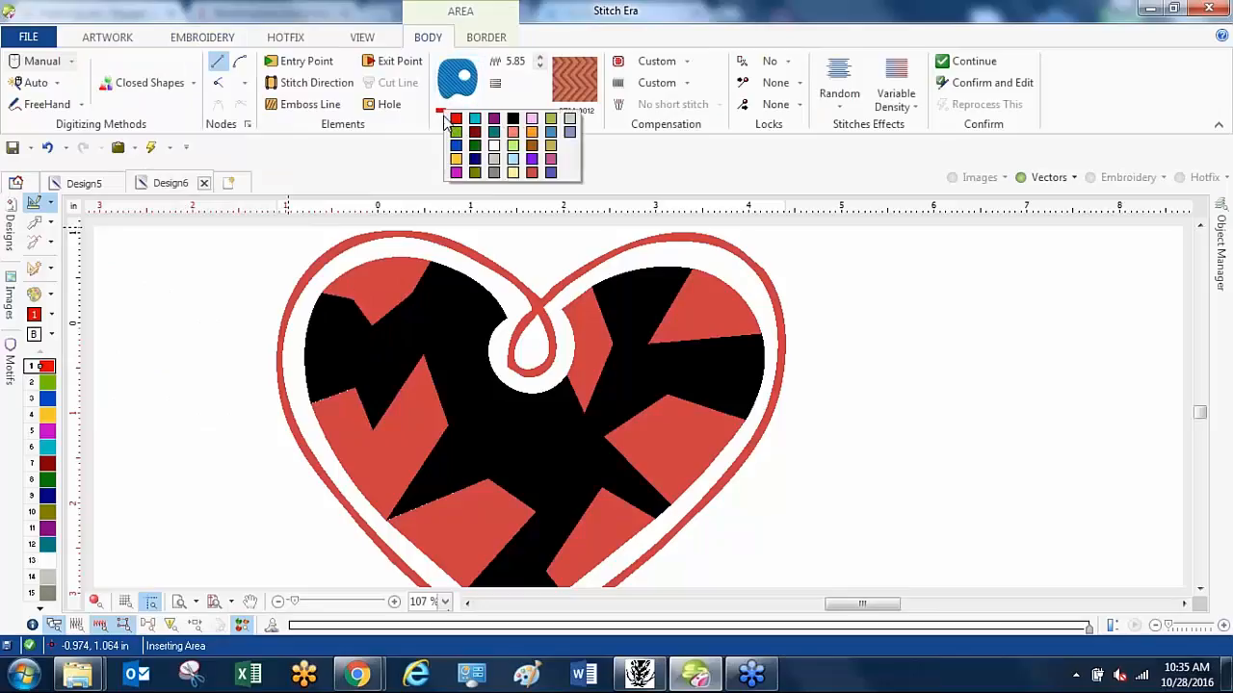
{"action": "left_click", "coordinate": [512, 119]}
Browse the math and creative patterns, choose creative pattern PTG-0022 for the area fill, and set its first compensation option to Medium Low.
{"action": "left_click", "coordinate": [575, 82]}
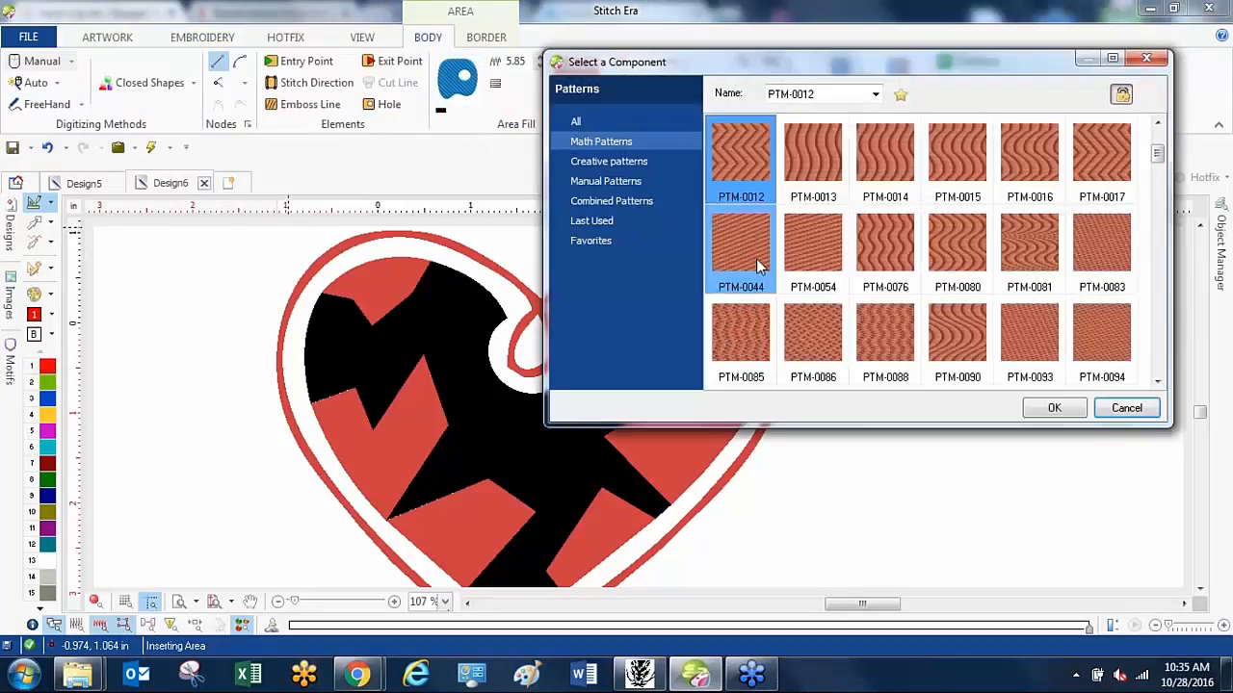
{"action": "left_click", "coordinate": [1111, 60]}
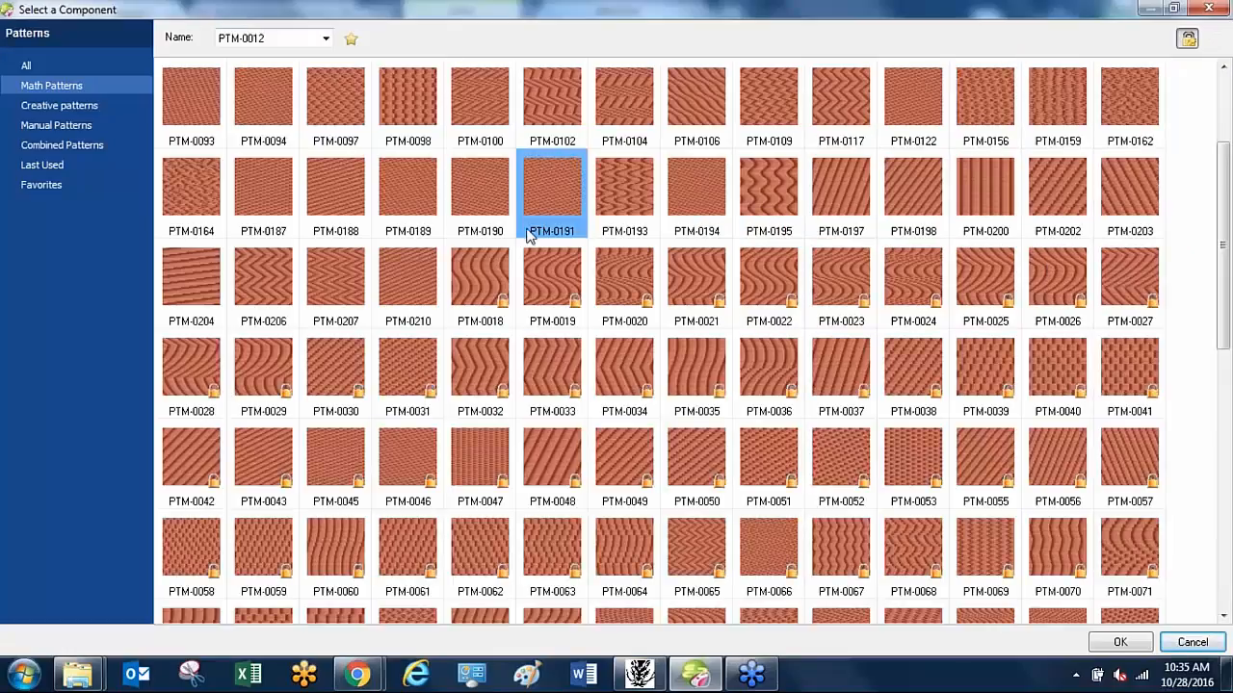
{"action": "left_click", "coordinate": [548, 317]}
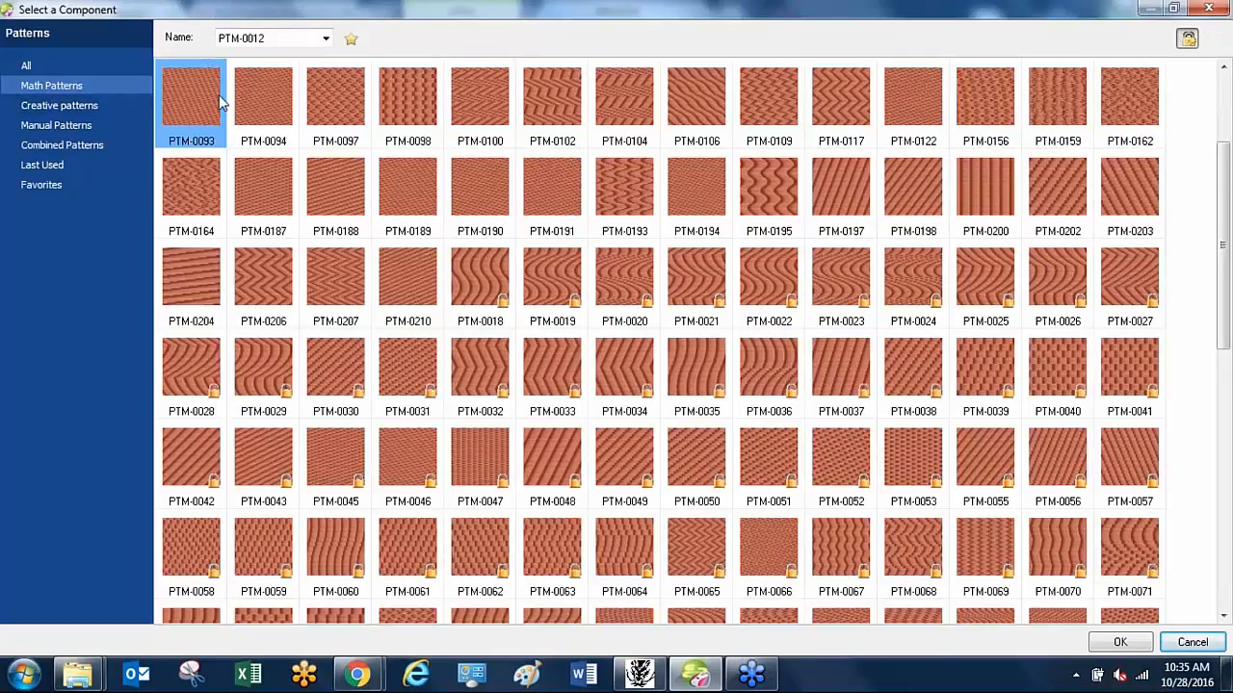
{"action": "left_click", "coordinate": [46, 87]}
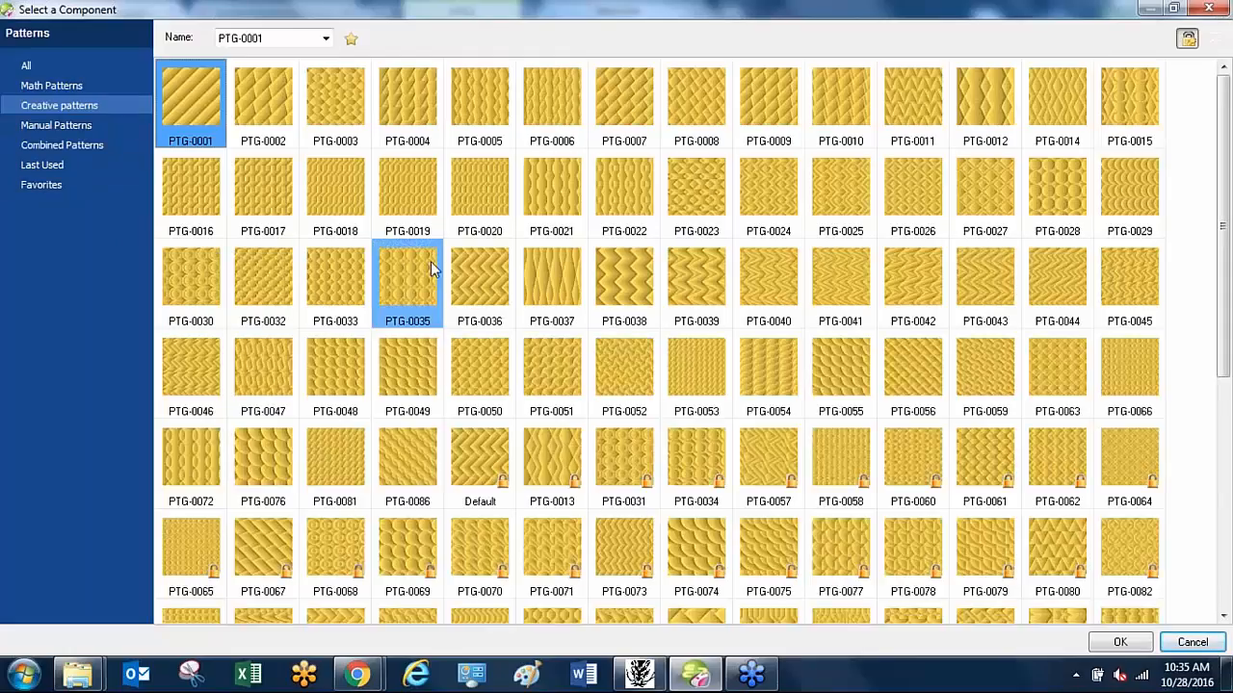
{"action": "left_click", "coordinate": [411, 274]}
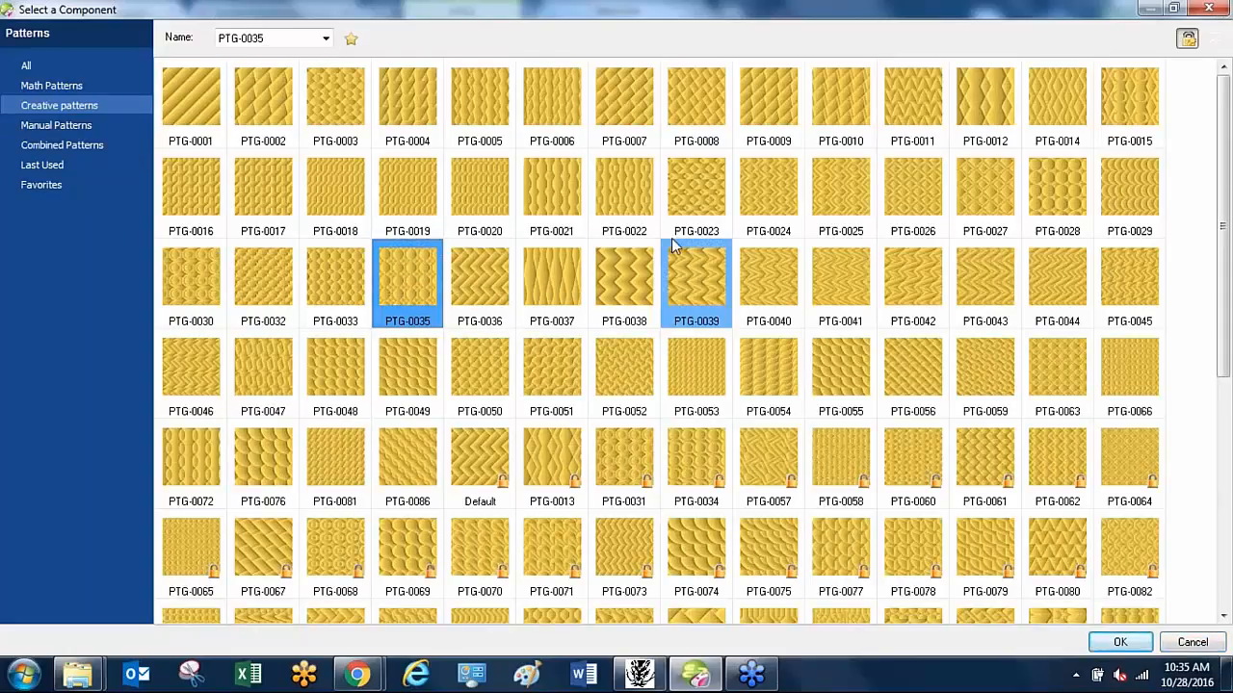
{"action": "left_click", "coordinate": [646, 201]}
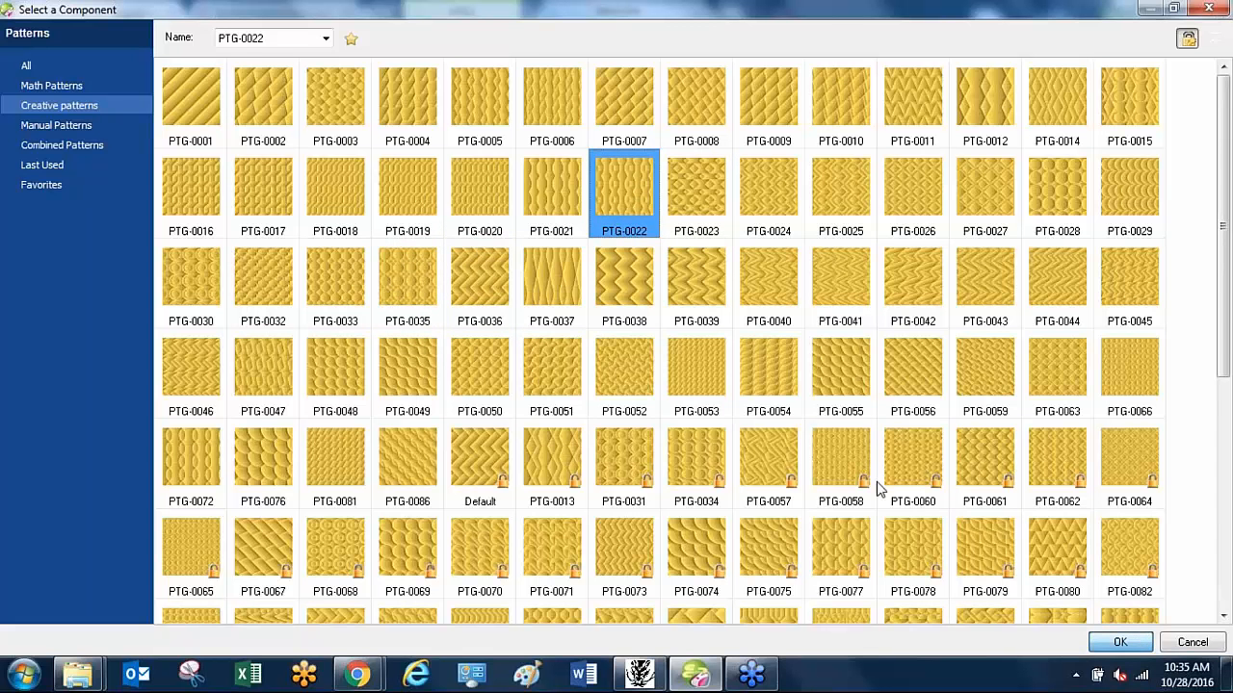
{"action": "key", "text": "Return"}
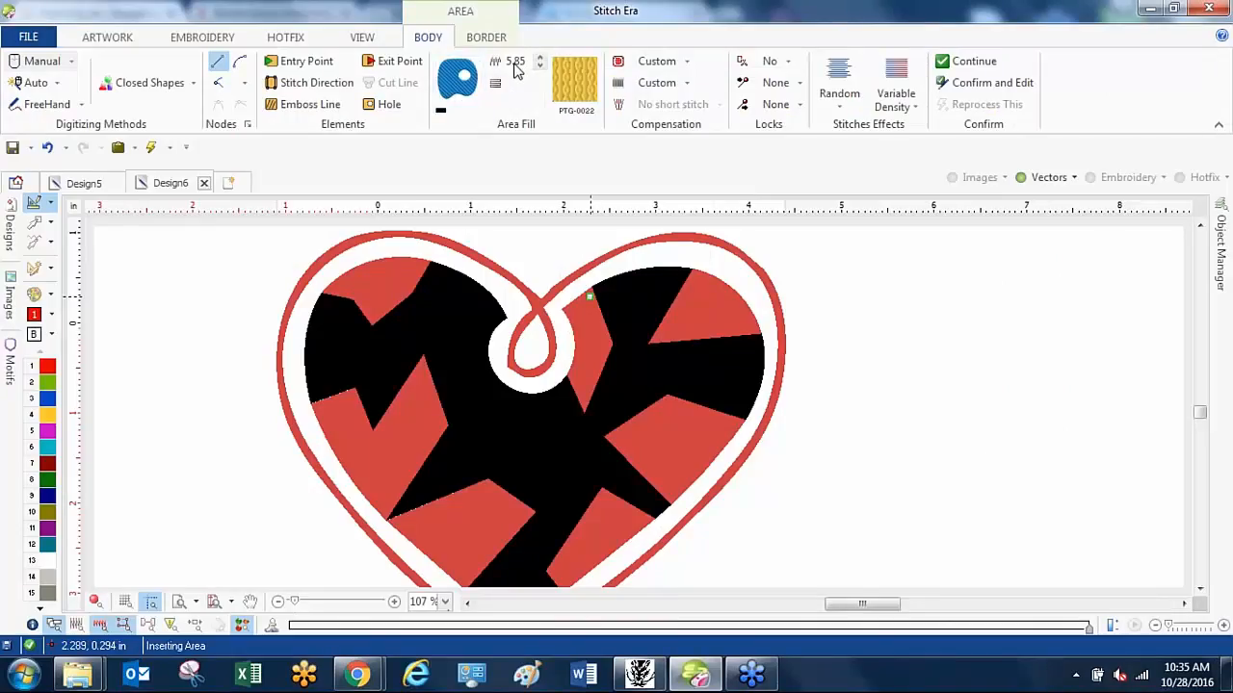
{"action": "left_click", "coordinate": [655, 61]}
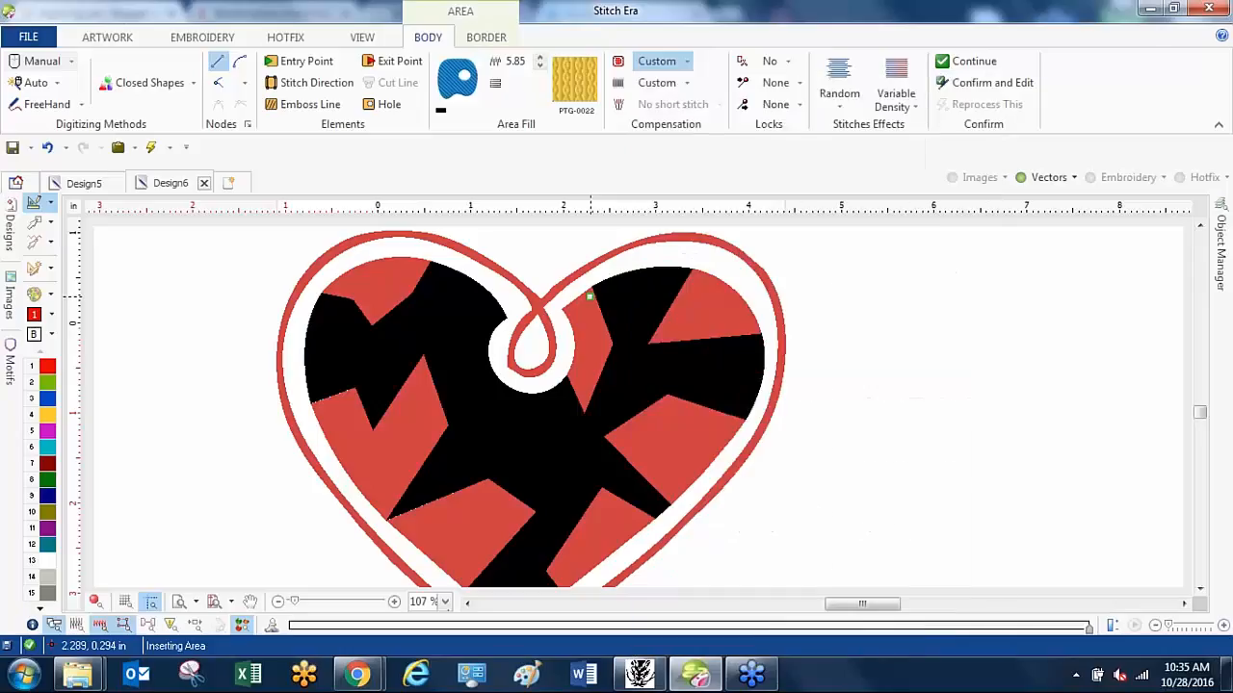
{"action": "left_click", "coordinate": [717, 335]}
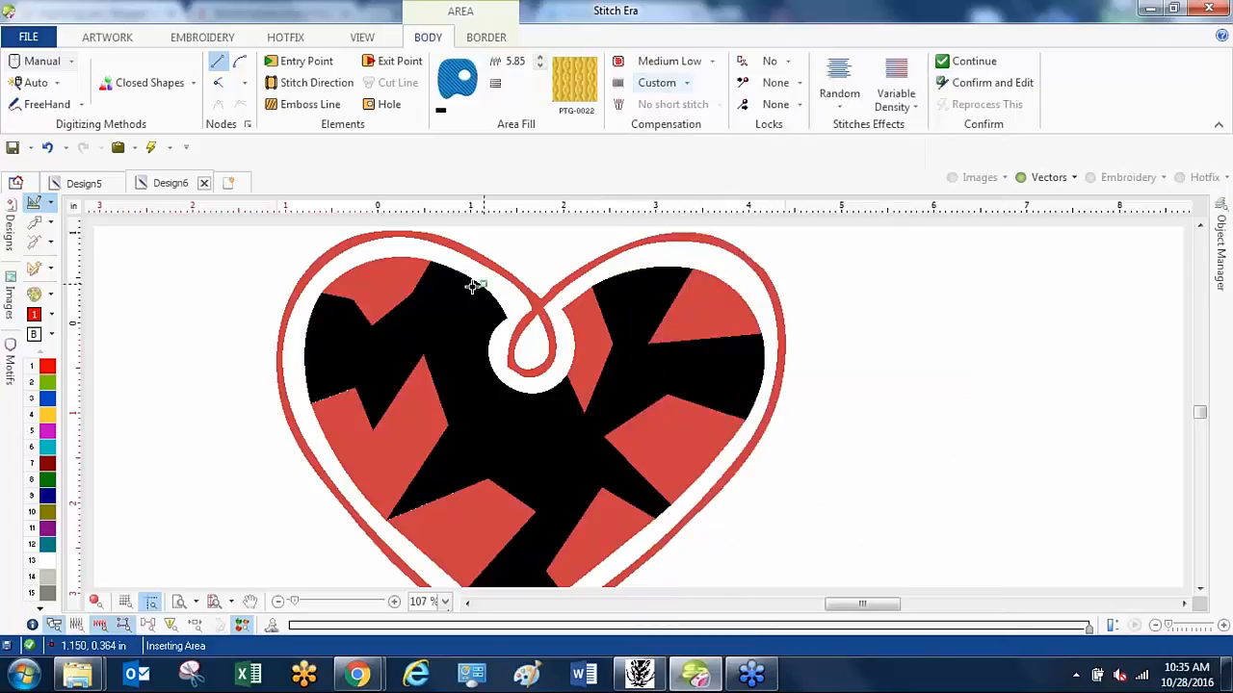
{"action": "left_click", "coordinate": [51, 84]}
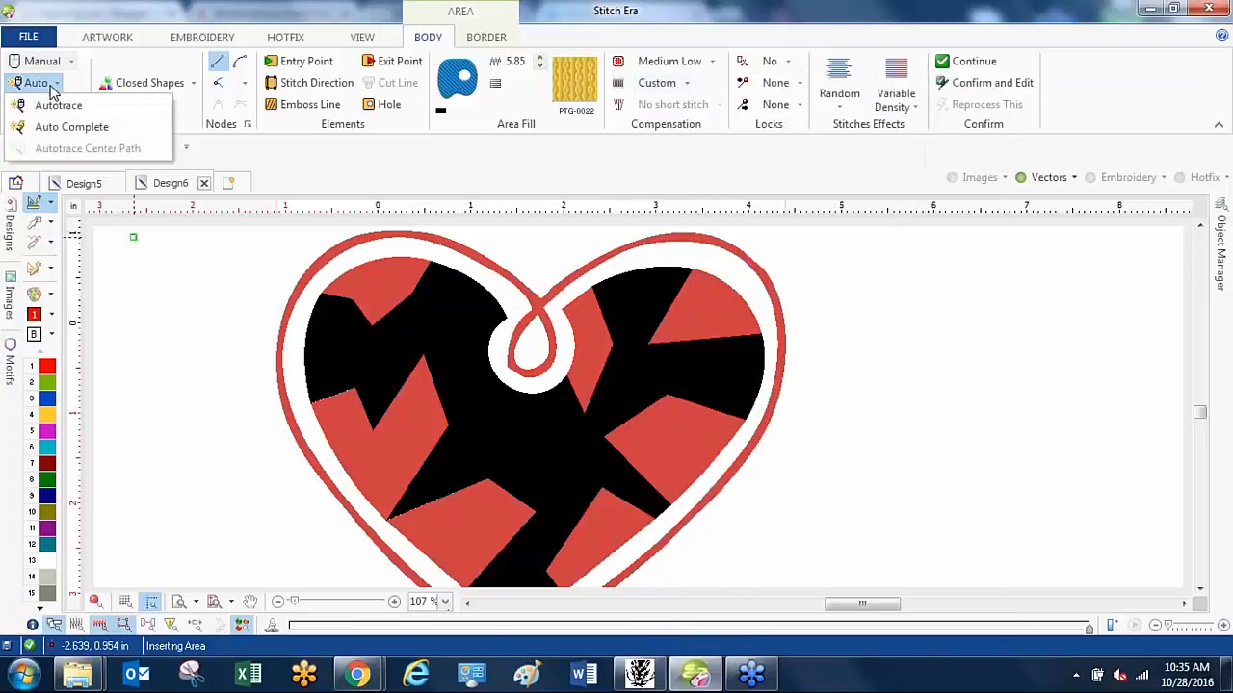
Select the heart's black vector and convert it into a uniform Pattern area with Smart Design.
{"action": "left_click", "coordinate": [36, 221]}
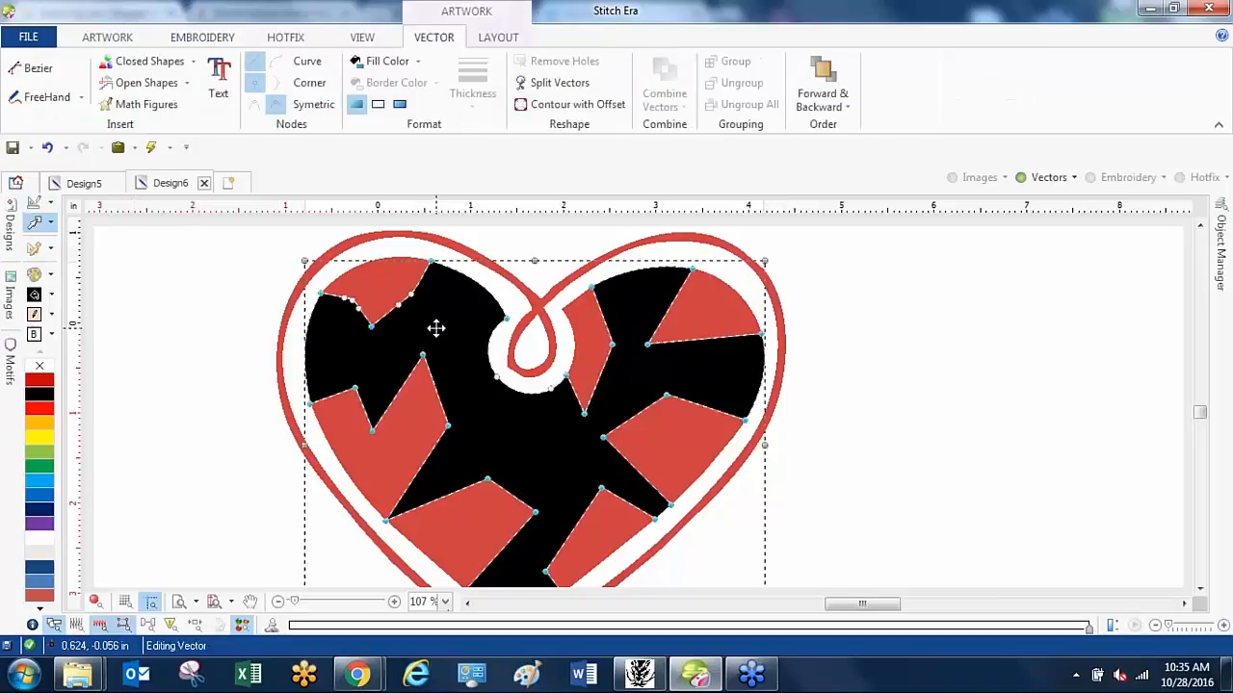
{"action": "left_click", "coordinate": [34, 249]}
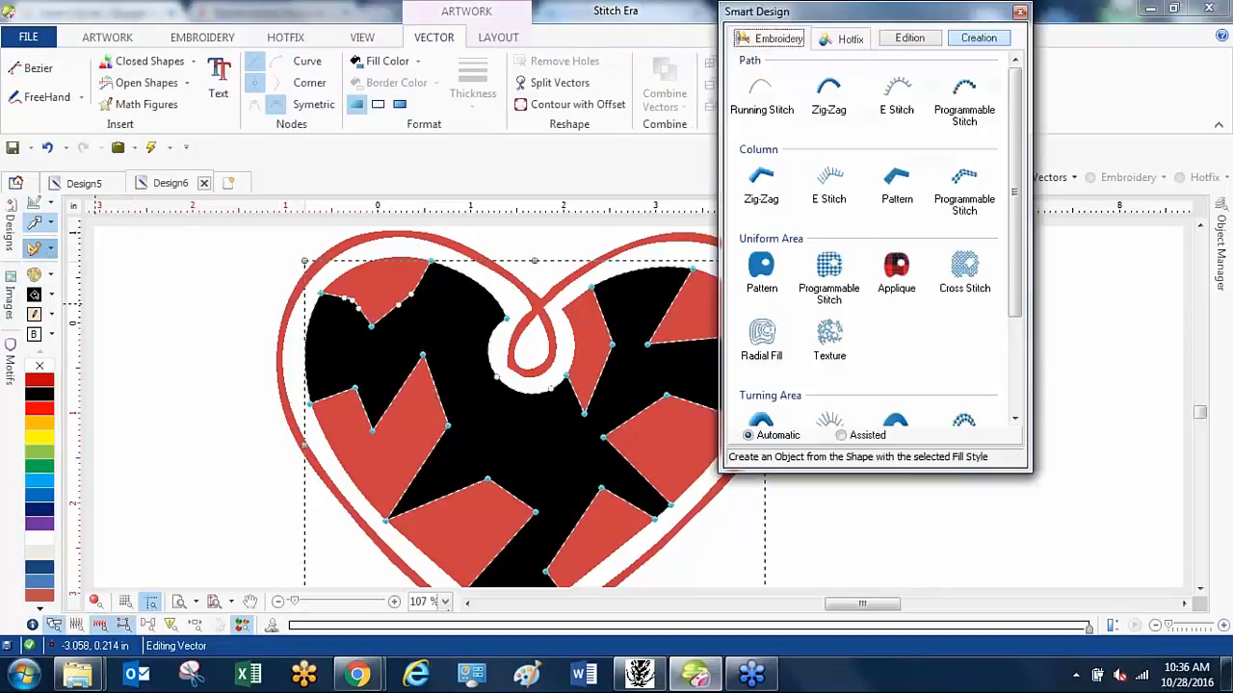
{"action": "left_click", "coordinate": [761, 268]}
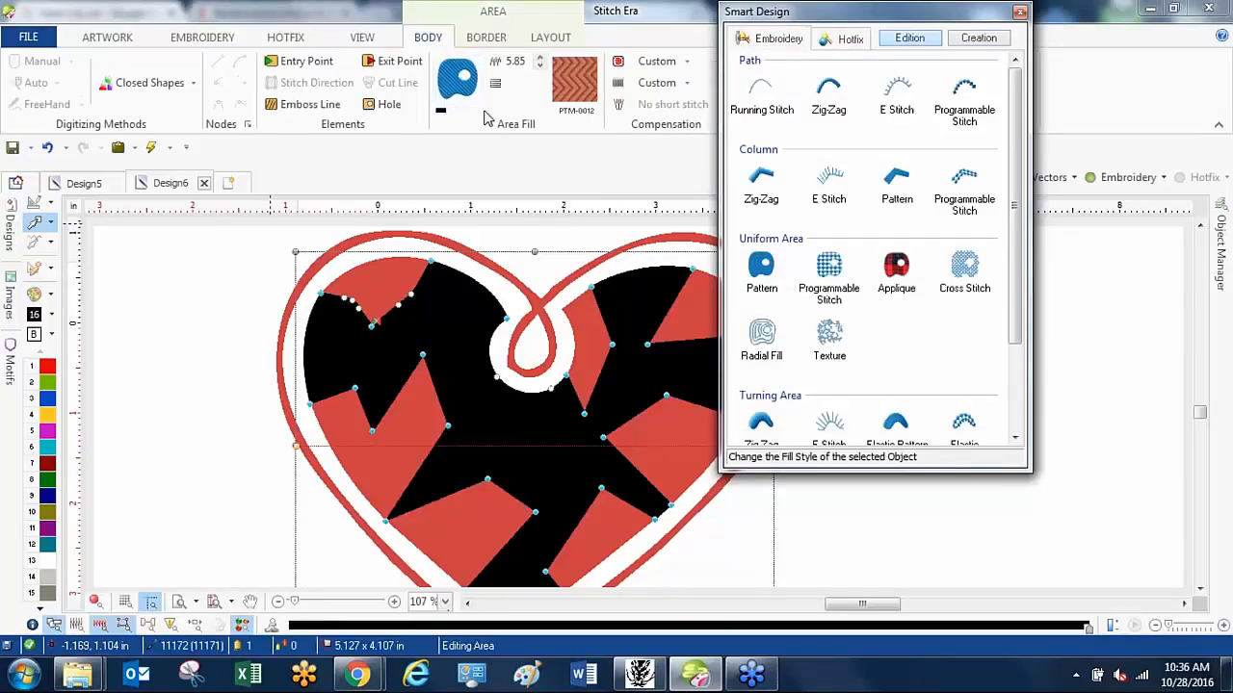
Try red as the heart area's fill color, return it to black and deselect the area.
{"action": "left_click", "coordinate": [439, 113]}
{"action": "left_click", "coordinate": [439, 113]}
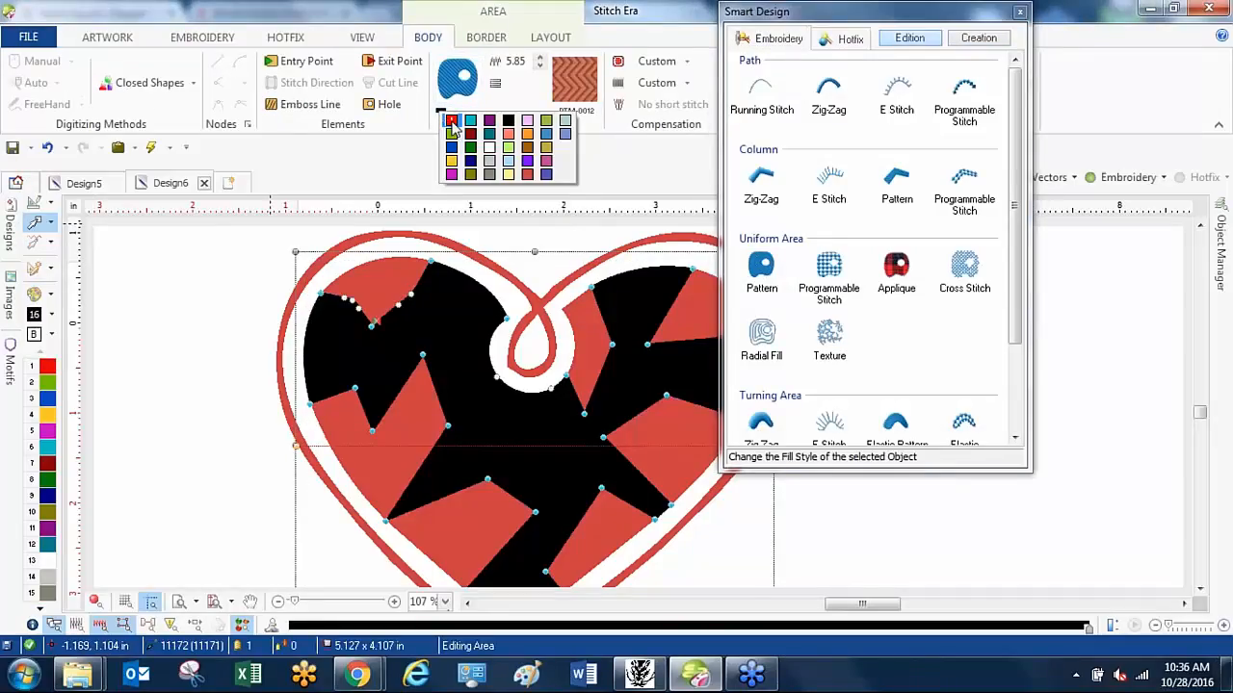
{"action": "left_click", "coordinate": [453, 121]}
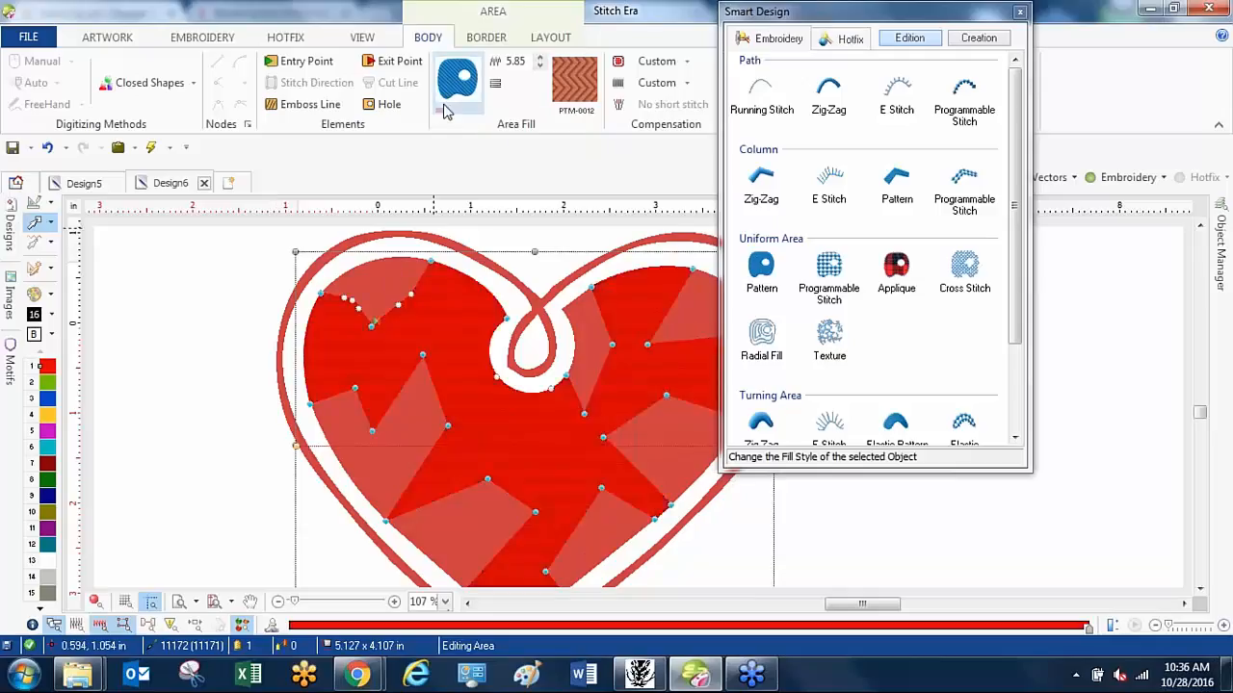
{"action": "left_click", "coordinate": [443, 114]}
{"action": "left_click", "coordinate": [511, 119]}
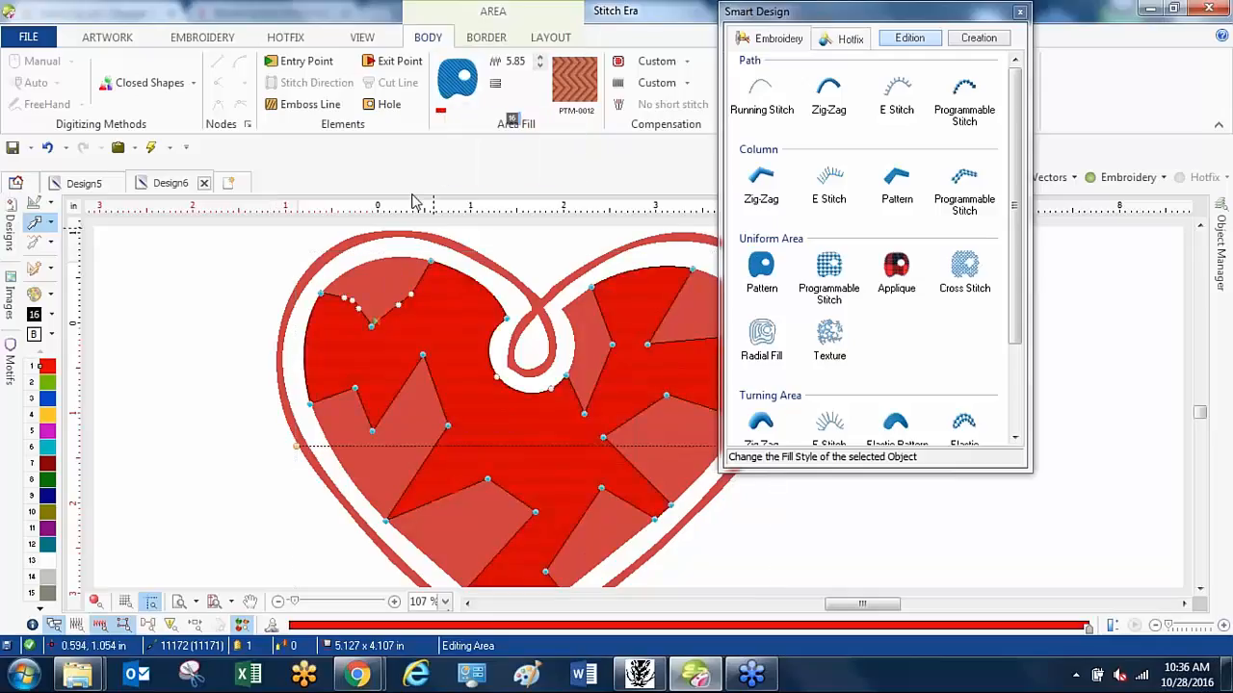
{"action": "key", "text": "Escape"}
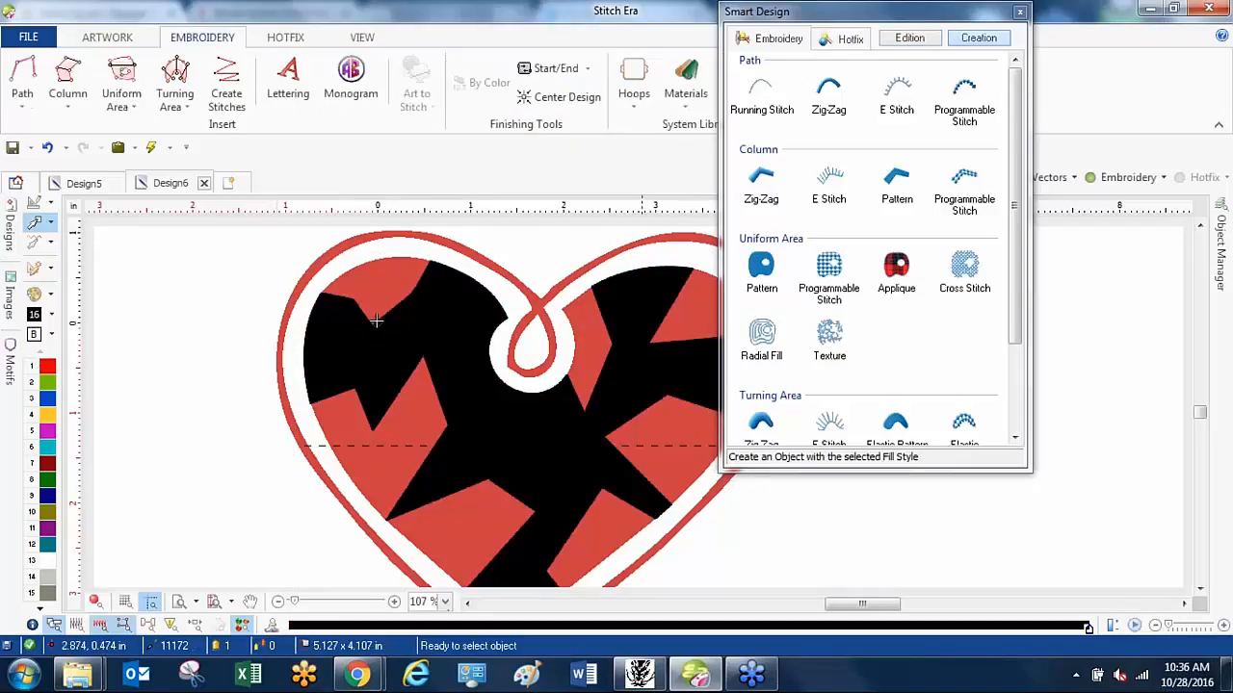
Try to select the heart's red pieces together on top of the black embroidery area.
{"action": "left_click", "coordinate": [404, 279]}
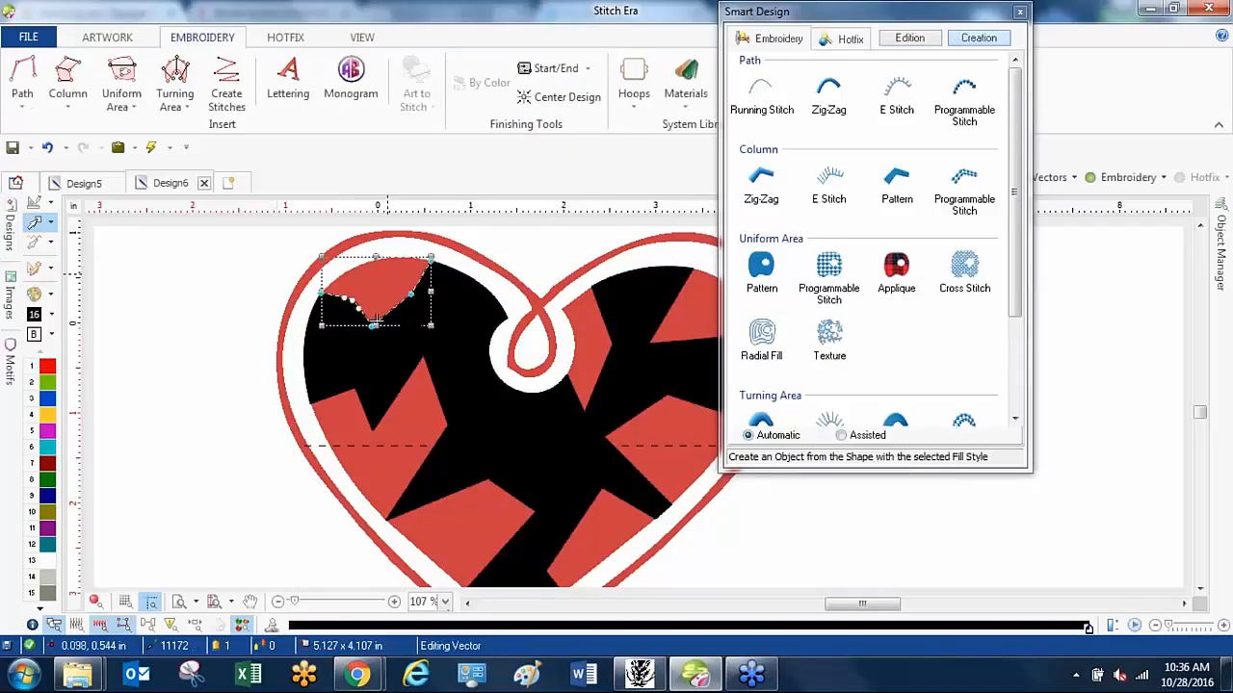
{"action": "left_click", "coordinate": [395, 480]}
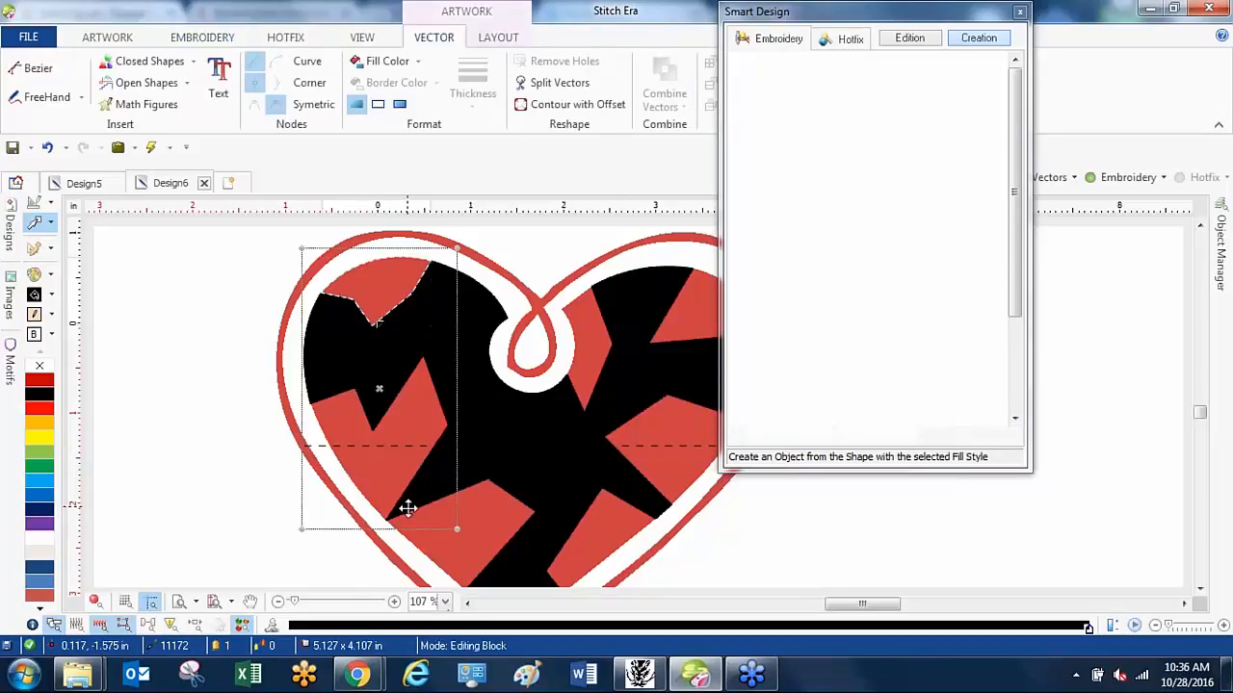
{"action": "left_click", "coordinate": [435, 562], "text": "shift"}
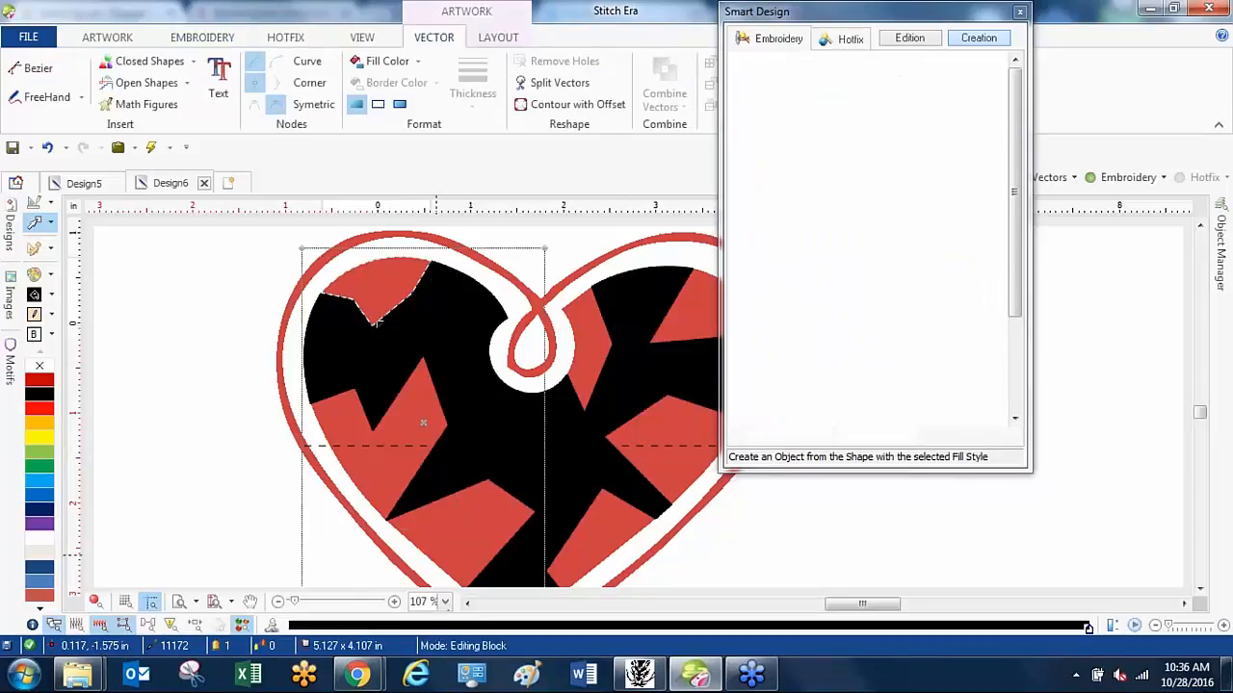
{"action": "left_click", "coordinate": [594, 558], "text": "shift"}
{"action": "left_click", "coordinate": [681, 469], "text": "shift"}
{"action": "left_click", "coordinate": [616, 382]}
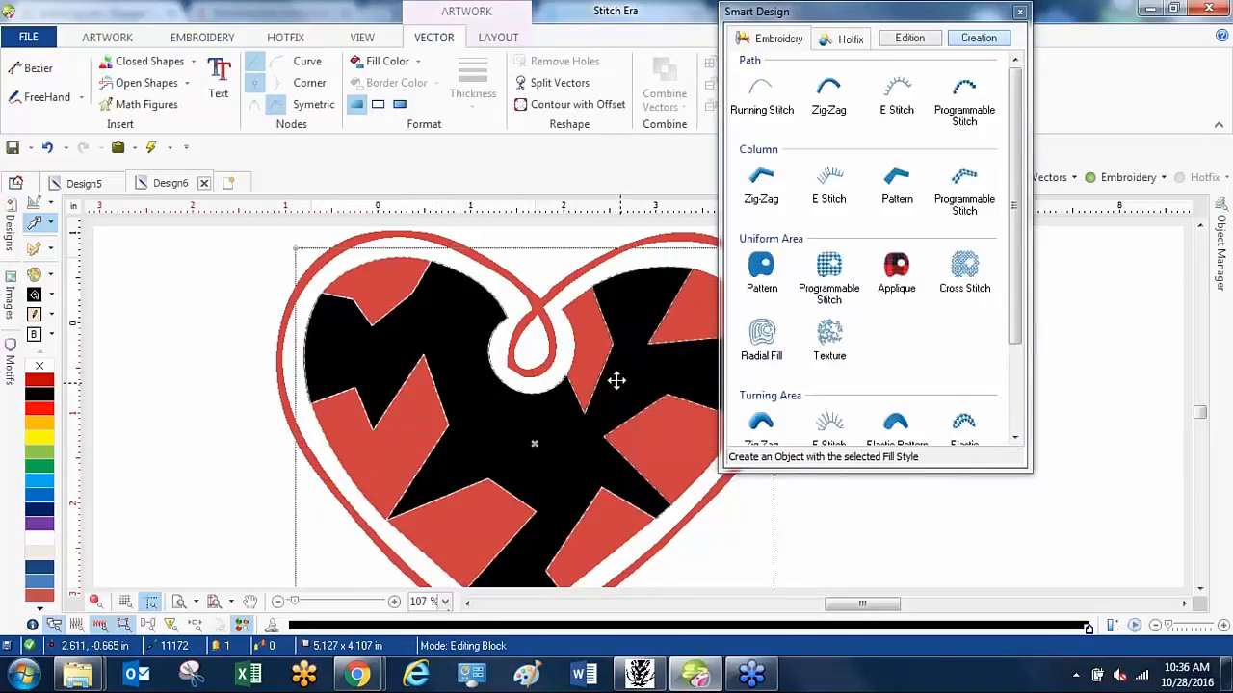
{"action": "left_click", "coordinate": [601, 469], "text": "shift"}
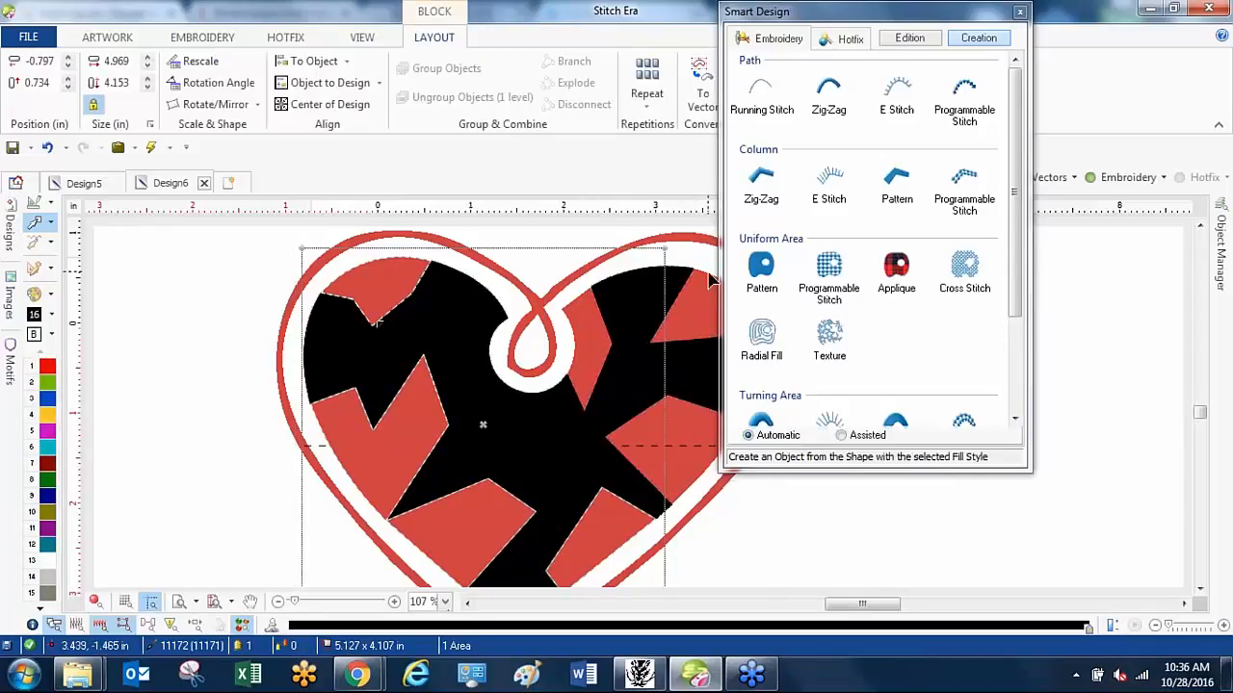
{"action": "scroll", "coordinate": [669, 308], "scroll_direction": "down", "scroll_amount": 1}
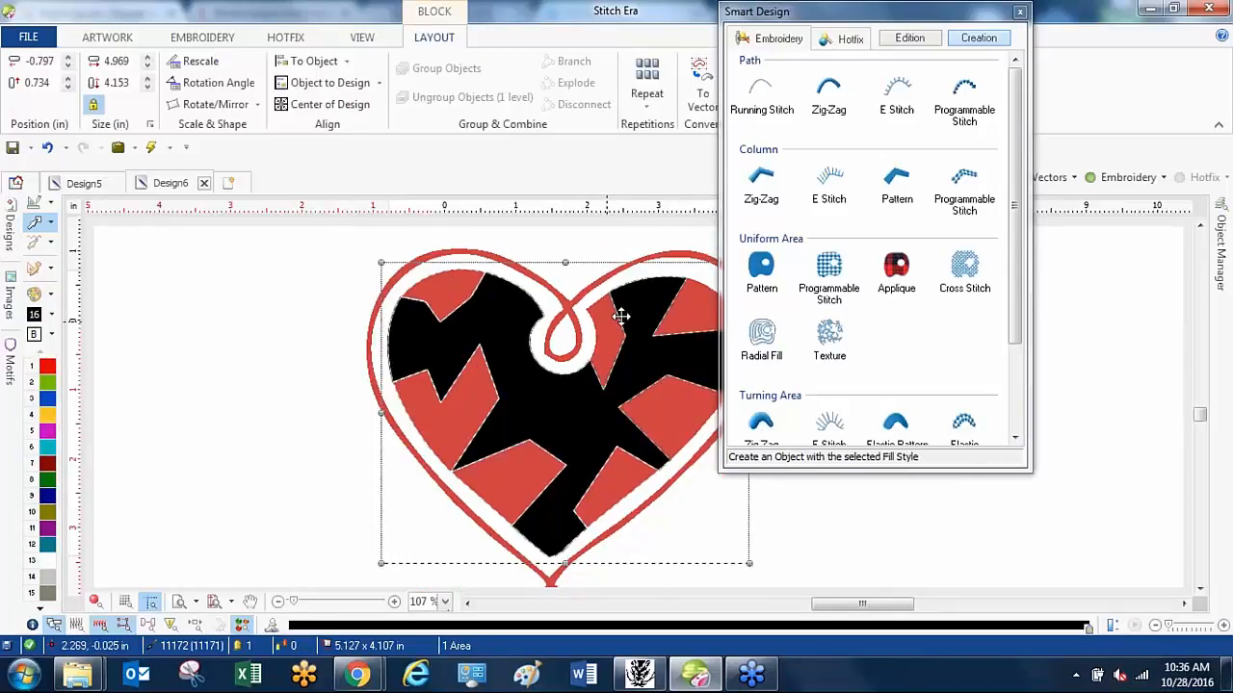
{"action": "scroll", "coordinate": [660, 292], "scroll_direction": "up", "scroll_amount": 3}
Start a uniform Pattern area and set its fill color to red.
{"action": "left_click", "coordinate": [782, 272]}
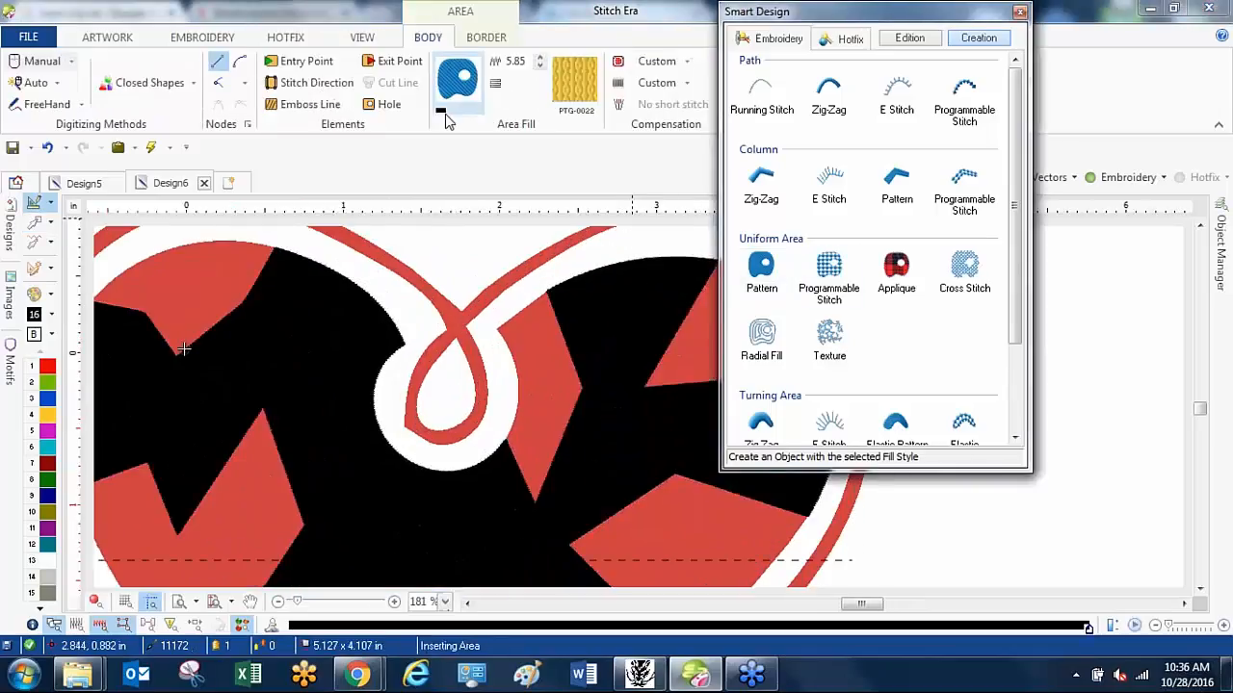
{"action": "left_click", "coordinate": [443, 112]}
{"action": "left_click", "coordinate": [457, 126]}
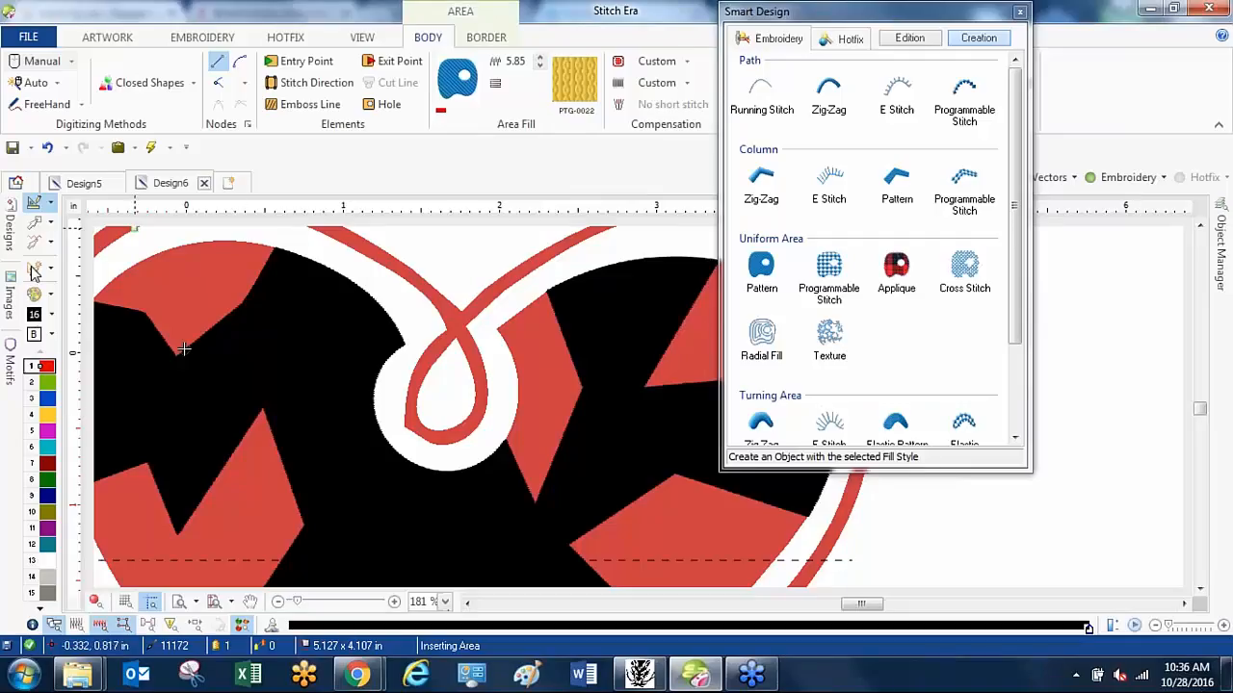
{"action": "scroll", "coordinate": [249, 338], "scroll_direction": "down", "scroll_amount": 3}
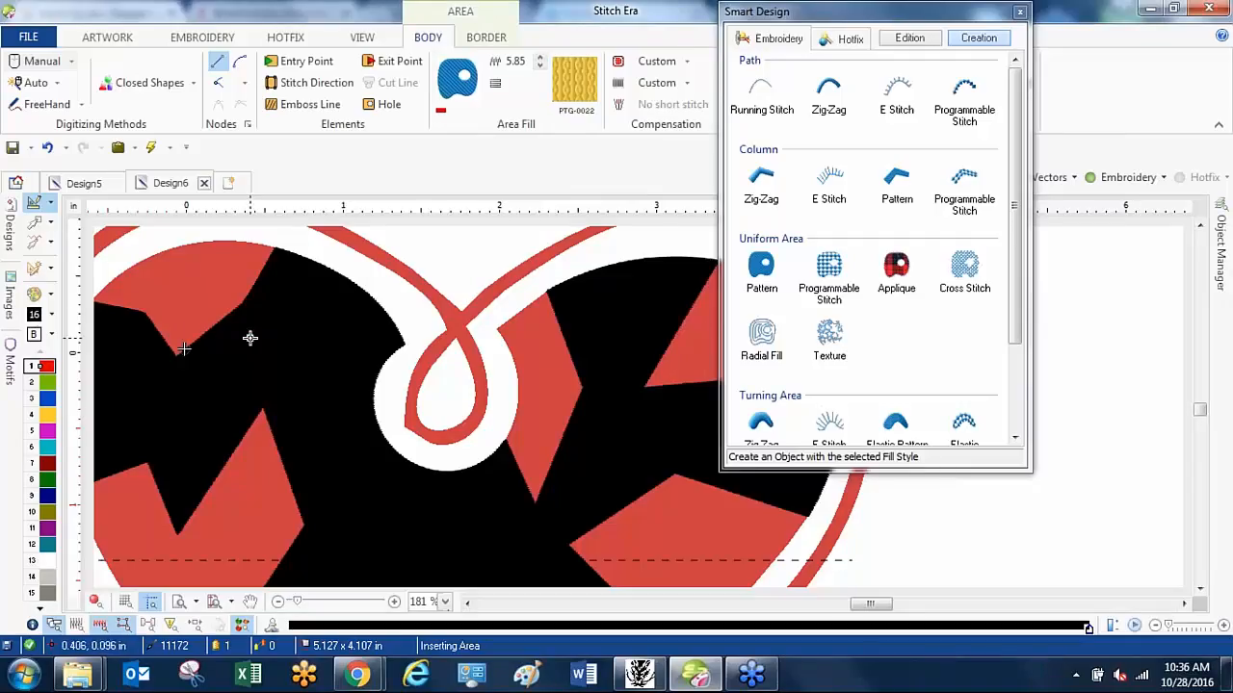
Lock the embroidery objects against selection and select all seven red vector pieces inside the heart.
{"action": "left_click", "coordinate": [36, 222]}
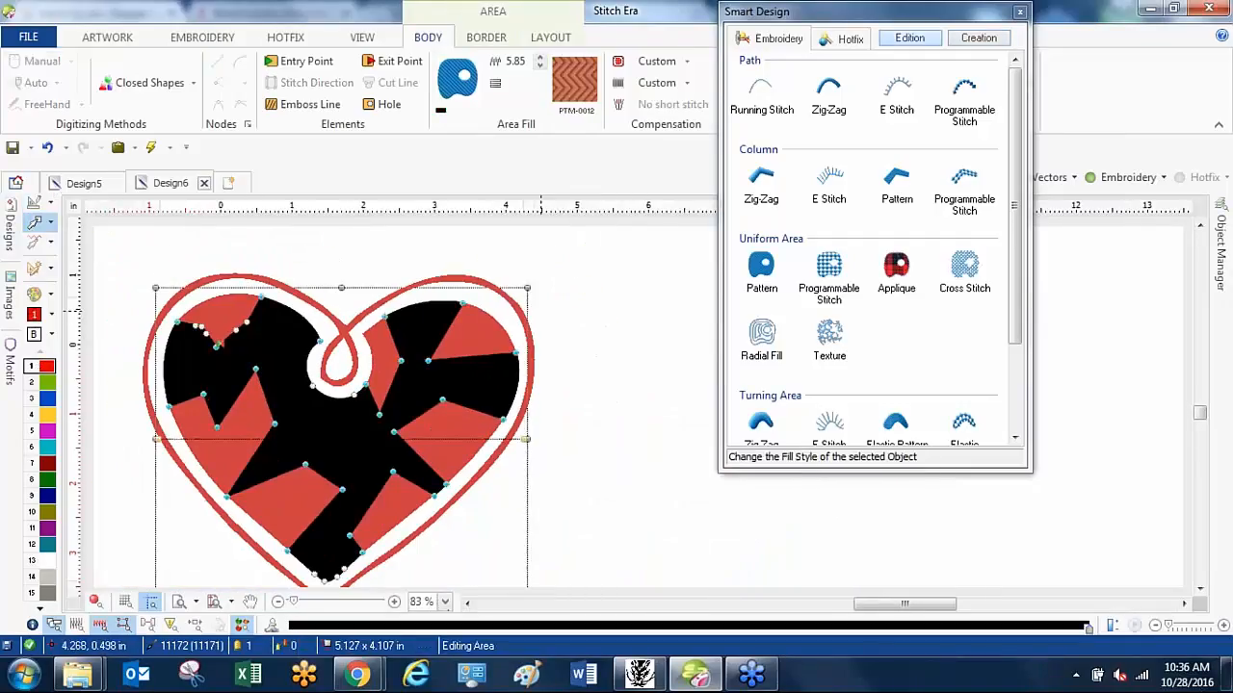
{"action": "left_click", "coordinate": [539, 336]}
{"action": "left_click", "coordinate": [1121, 179]}
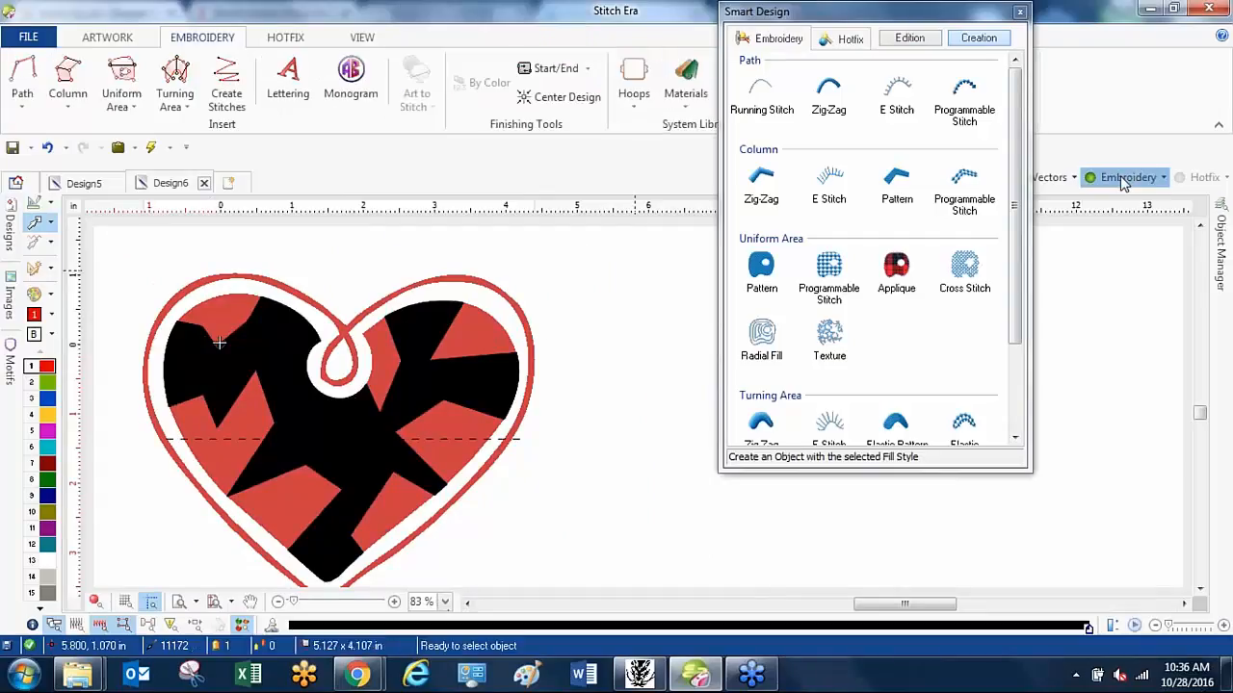
{"action": "left_click", "coordinate": [461, 342]}
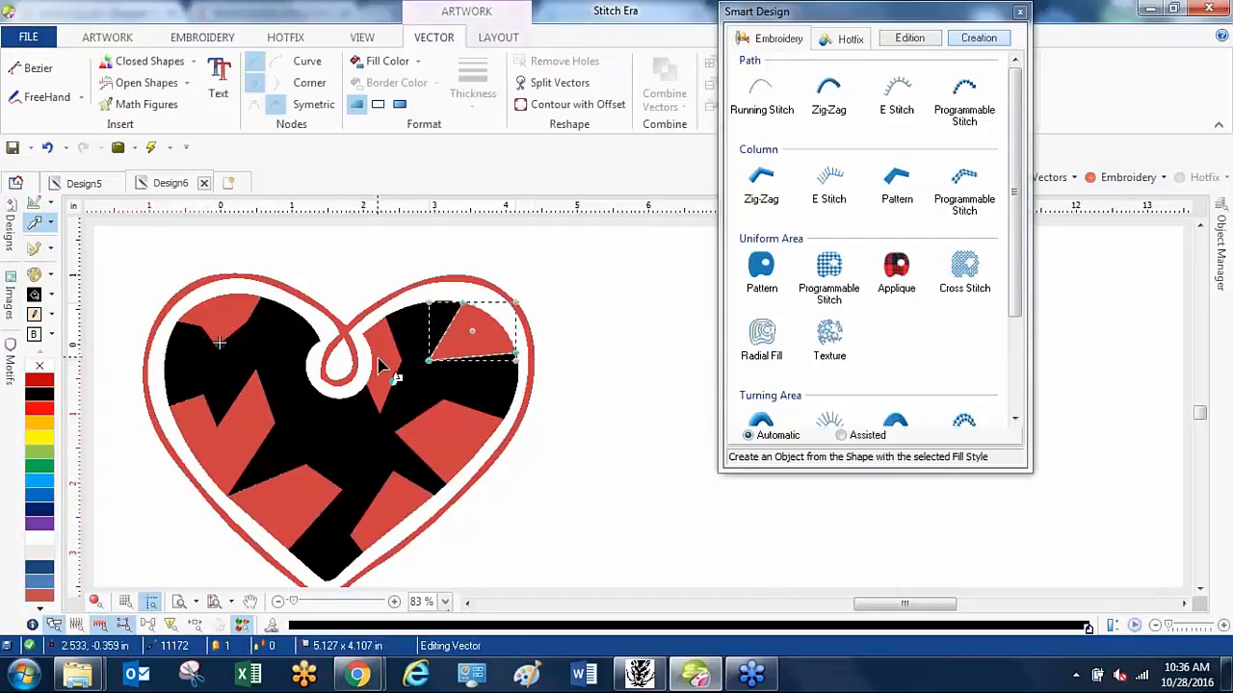
{"action": "left_click", "coordinate": [434, 394]}
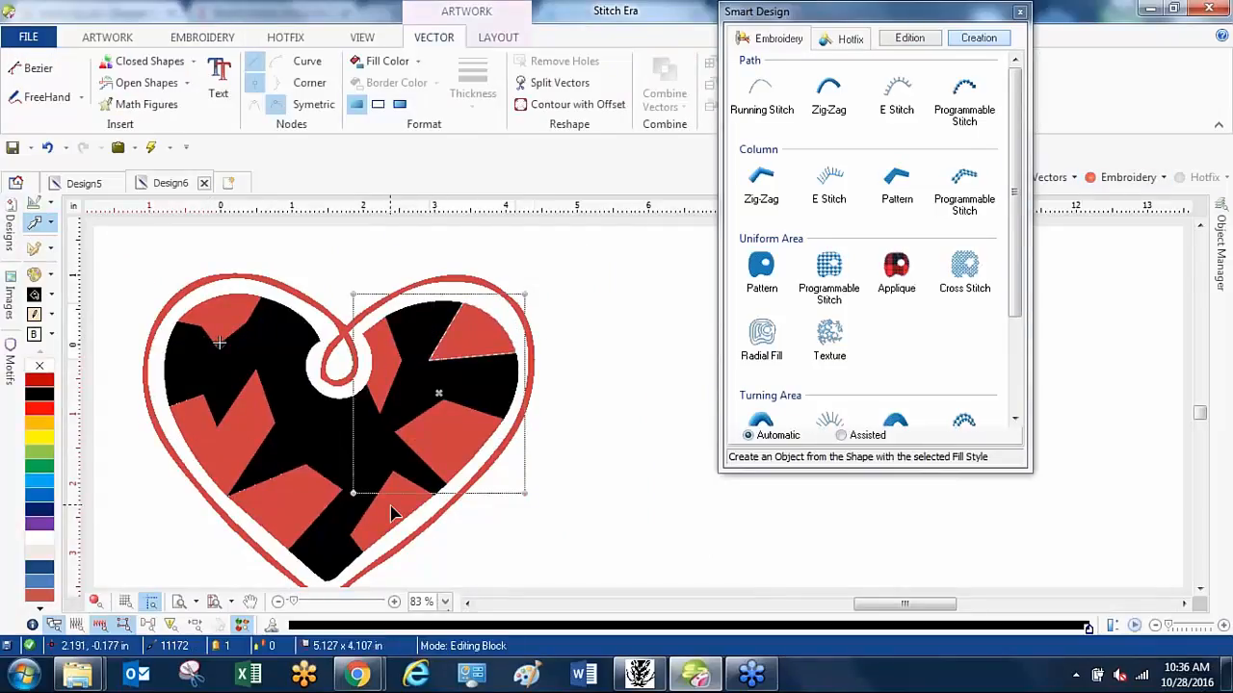
{"action": "left_click", "coordinate": [278, 527], "text": "shift"}
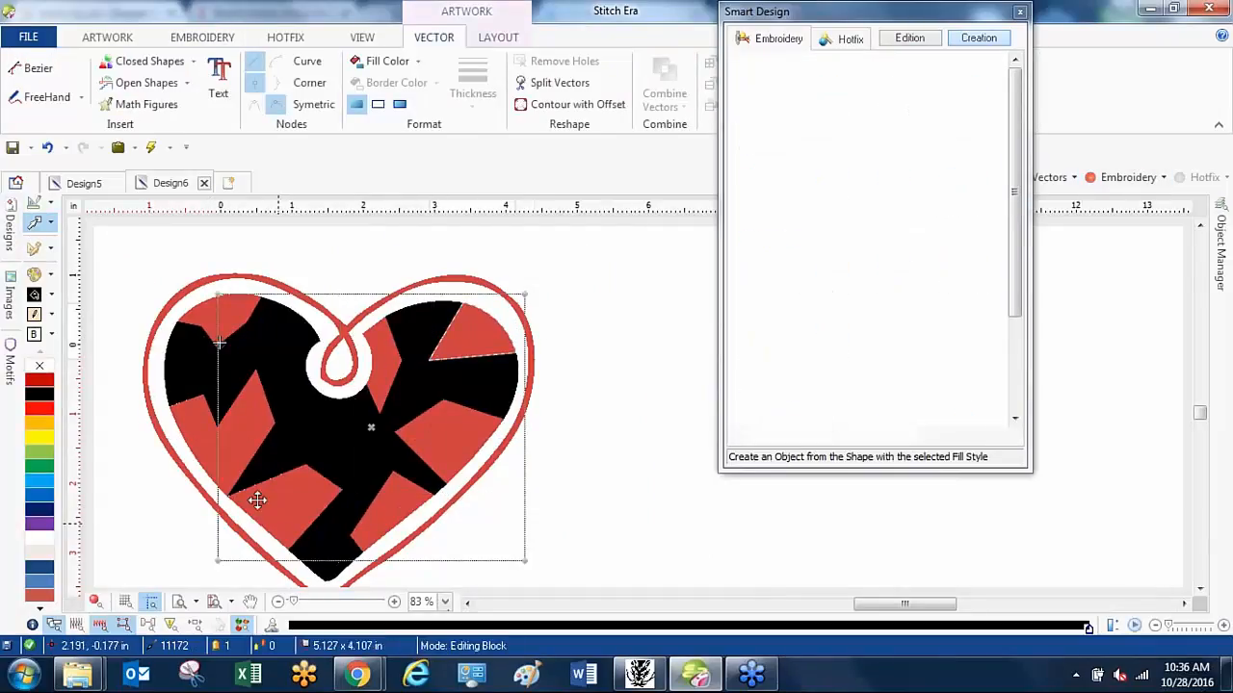
{"action": "left_click", "coordinate": [238, 447], "text": "shift"}
{"action": "left_click", "coordinate": [234, 317], "text": "shift"}
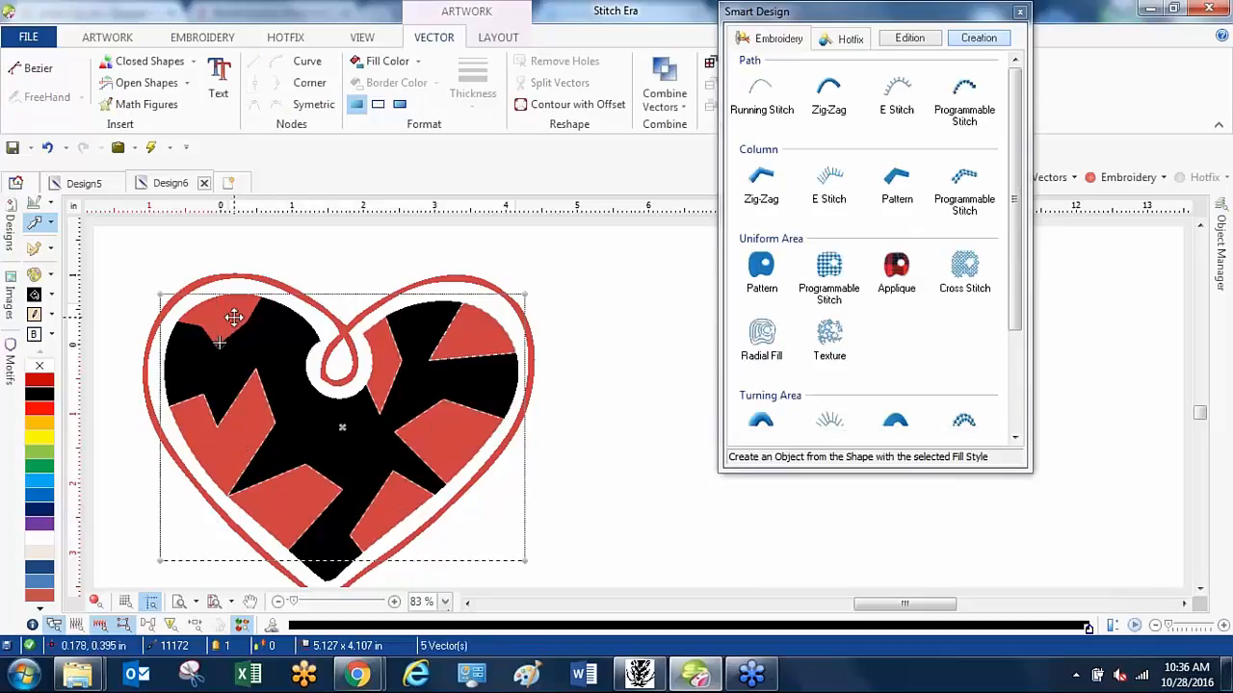
Convert the selected red pieces into uniform Pattern areas with Smart Design, deselect them and unlock the embroidery objects.
{"action": "left_click", "coordinate": [37, 250]}
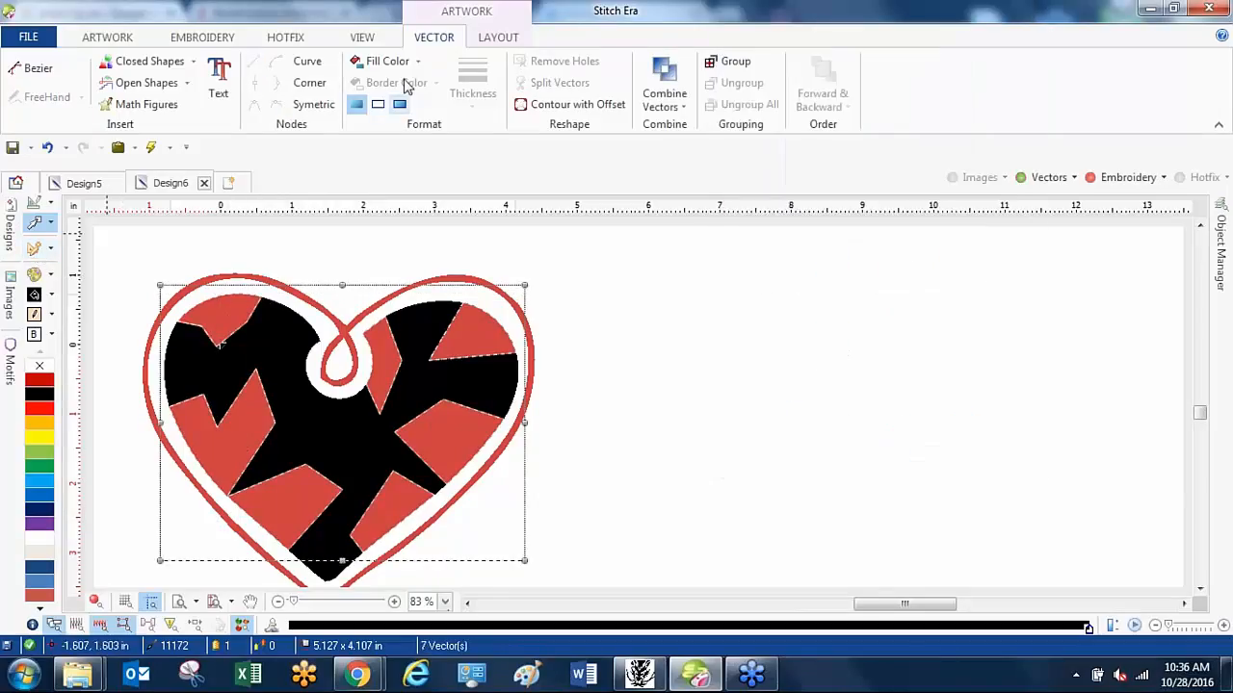
{"action": "left_click", "coordinate": [37, 251]}
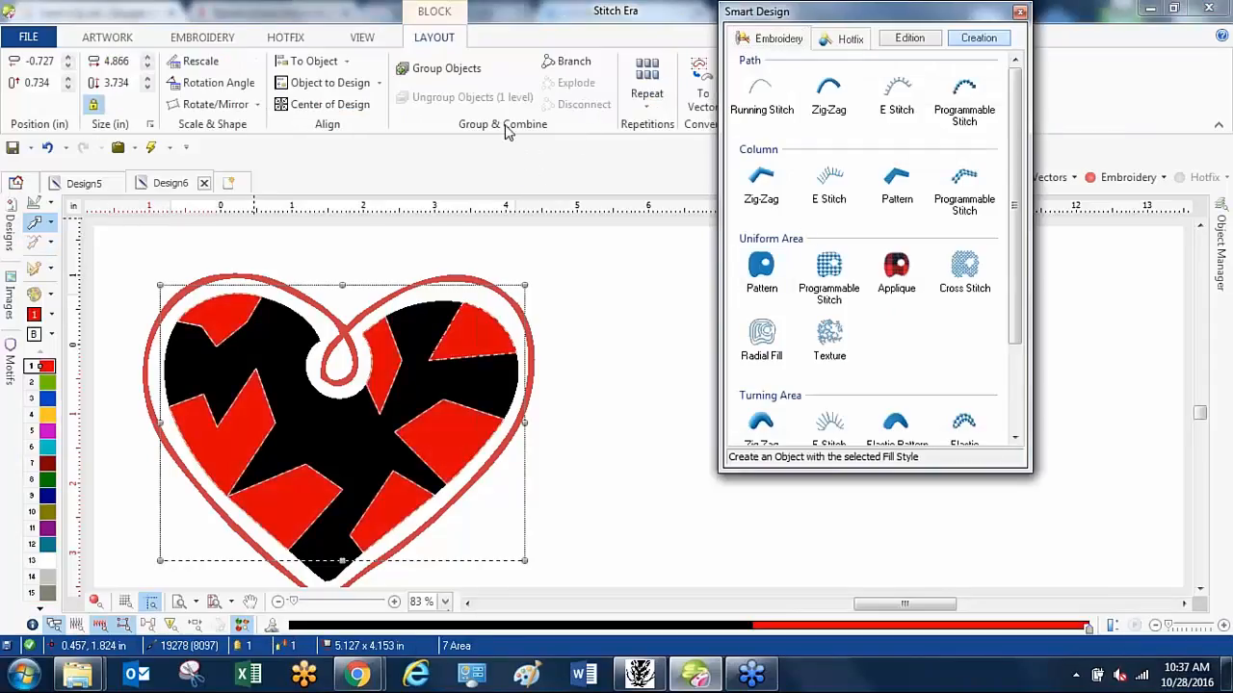
{"action": "left_click", "coordinate": [654, 277]}
{"action": "left_click", "coordinate": [1131, 183]}
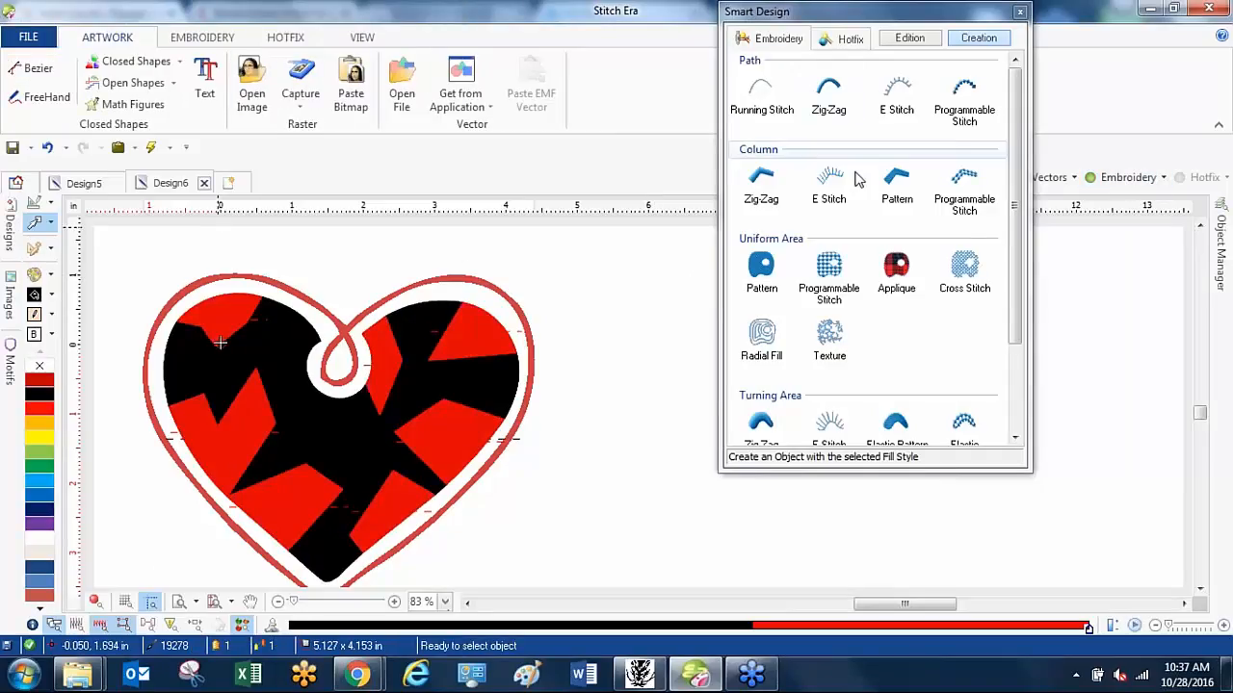
Convert the heart's outer outline vector into a Turning Area Zig-Zag with Smart Design, and close Smart Design.
{"action": "left_click", "coordinate": [761, 424]}
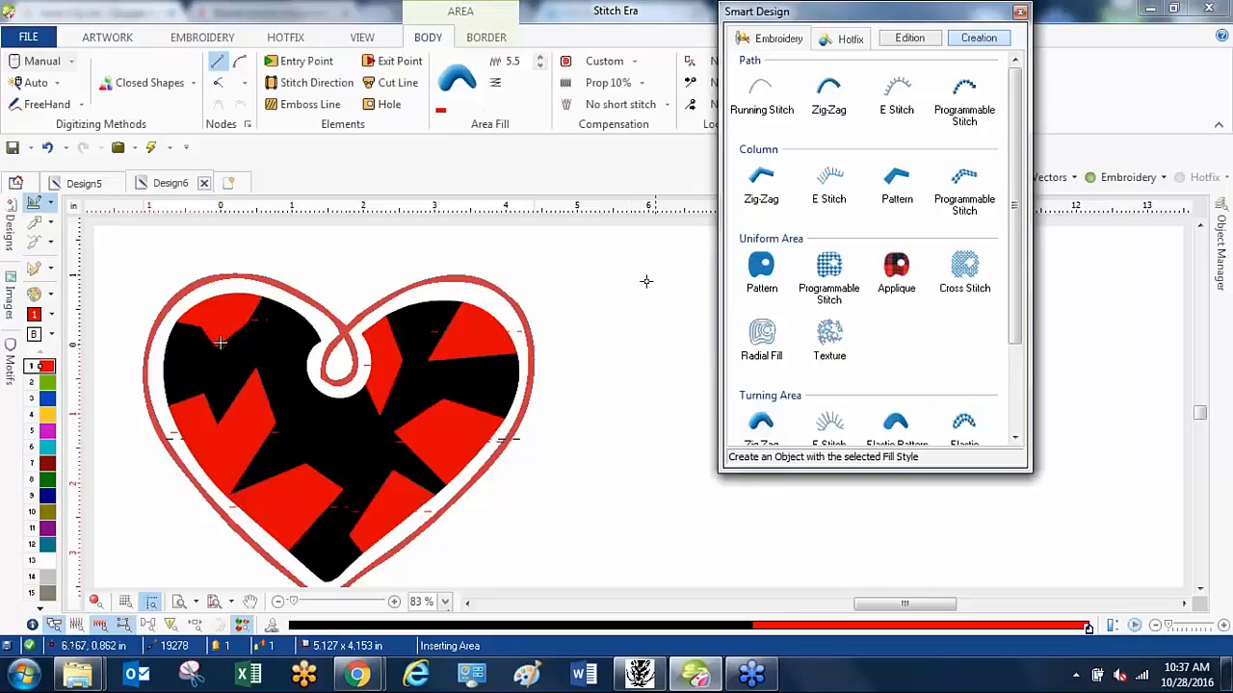
{"action": "left_click", "coordinate": [34, 224]}
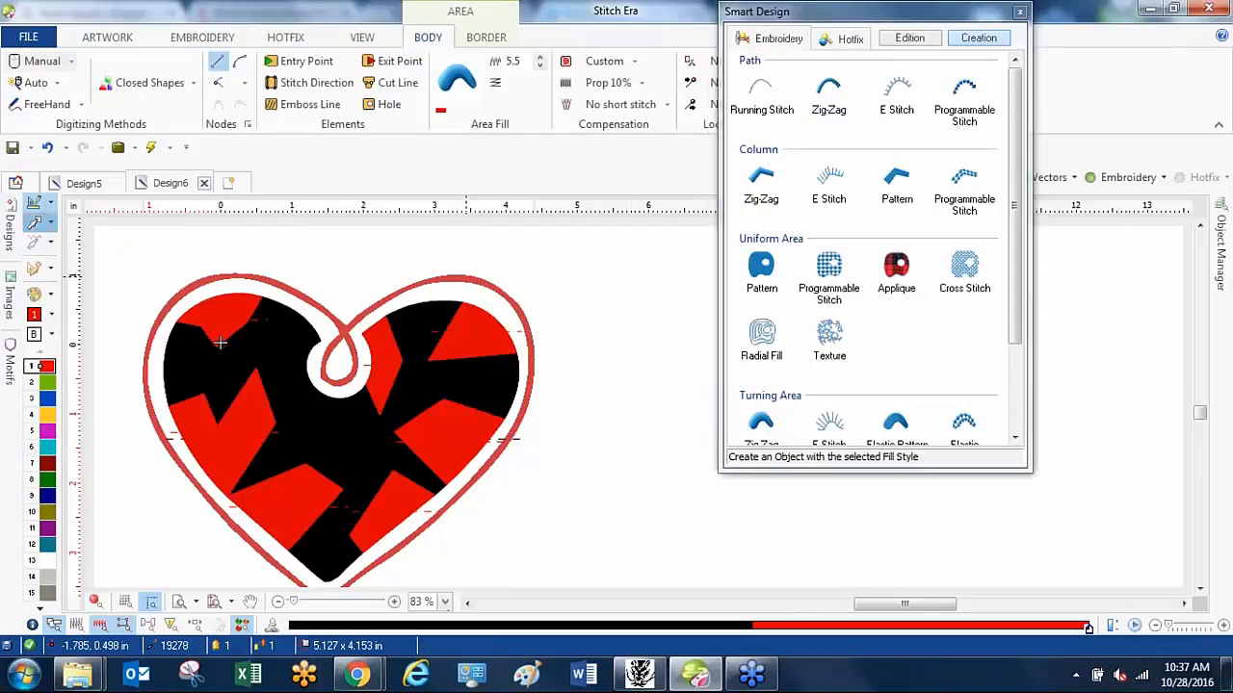
{"action": "left_click", "coordinate": [510, 305]}
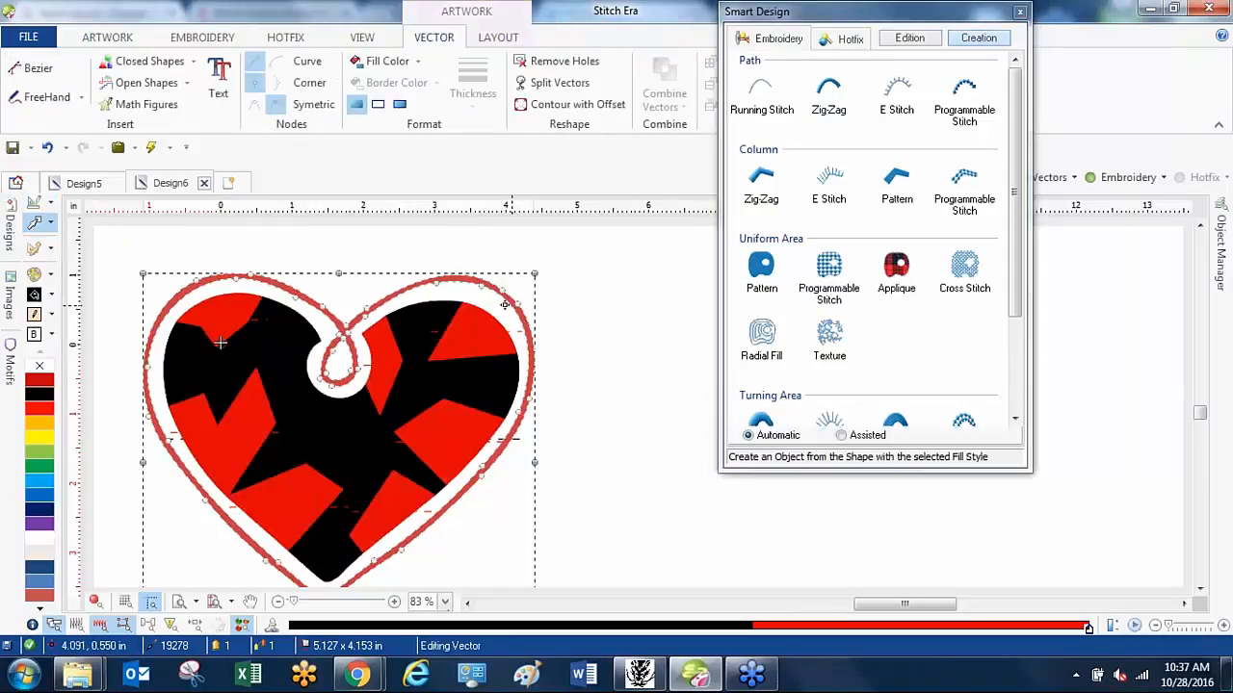
{"action": "left_click", "coordinate": [759, 422]}
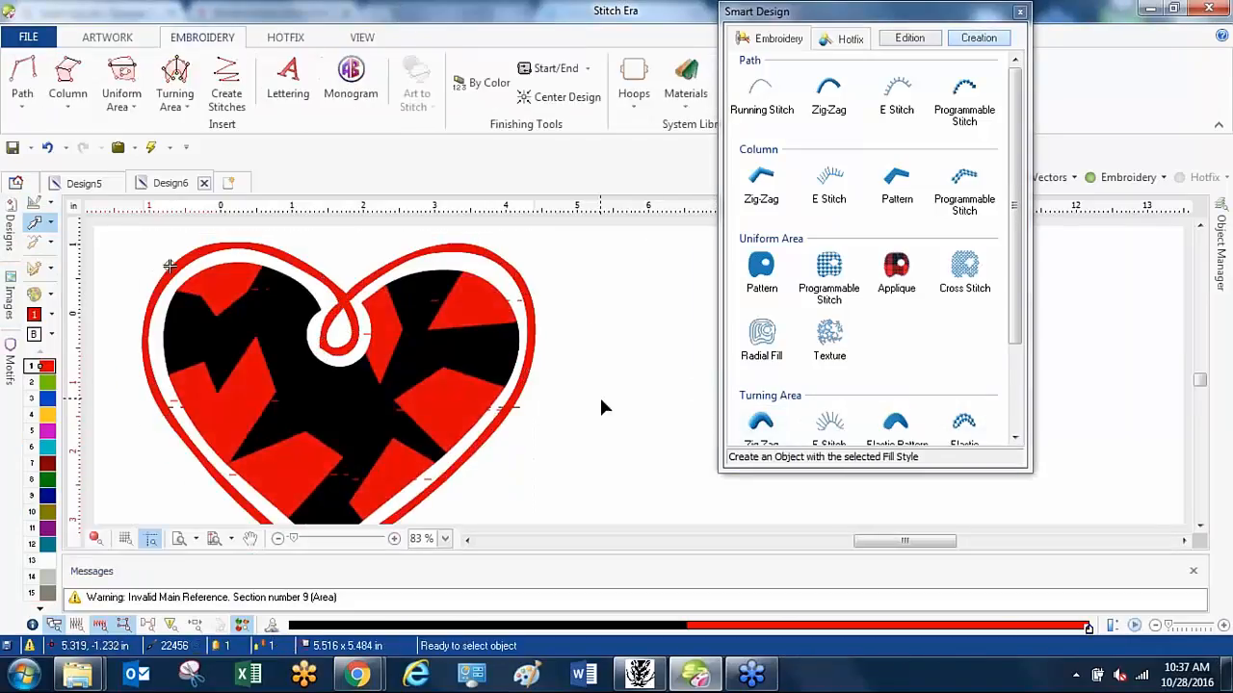
{"action": "left_click", "coordinate": [1019, 12]}
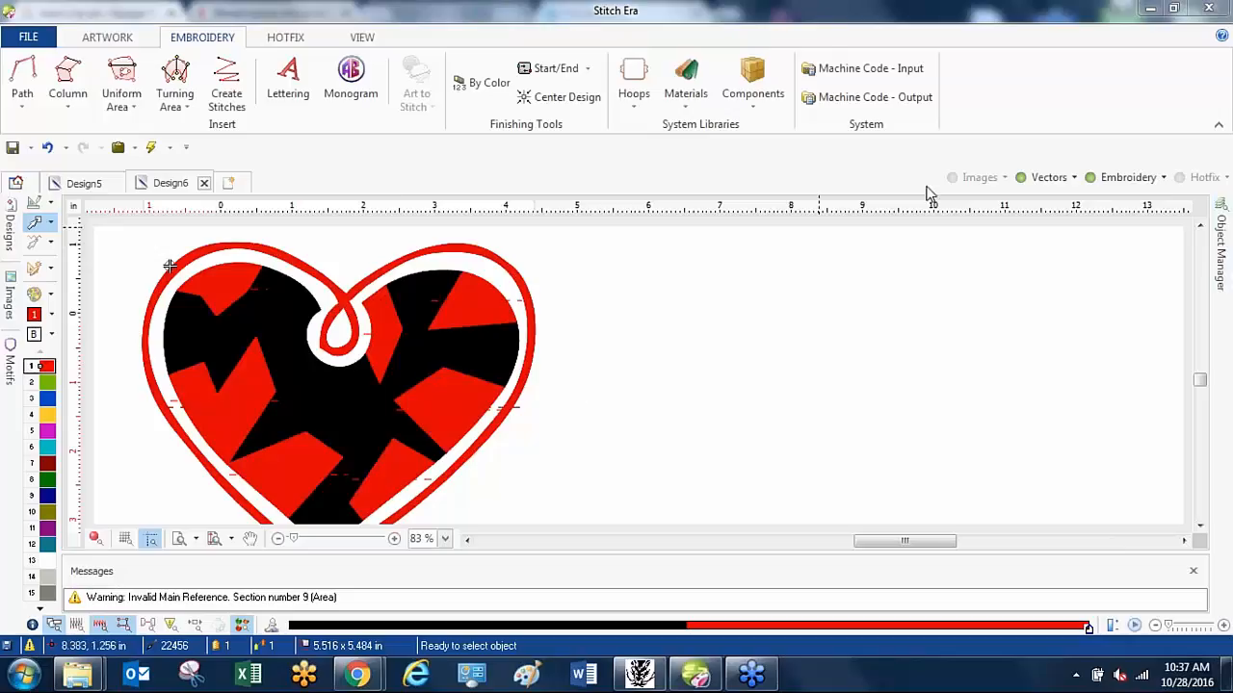
Hide the vectors and display the heart's stitches in 3D simulation view to examine the filled areas and outline.
{"action": "left_click", "coordinate": [1042, 178]}
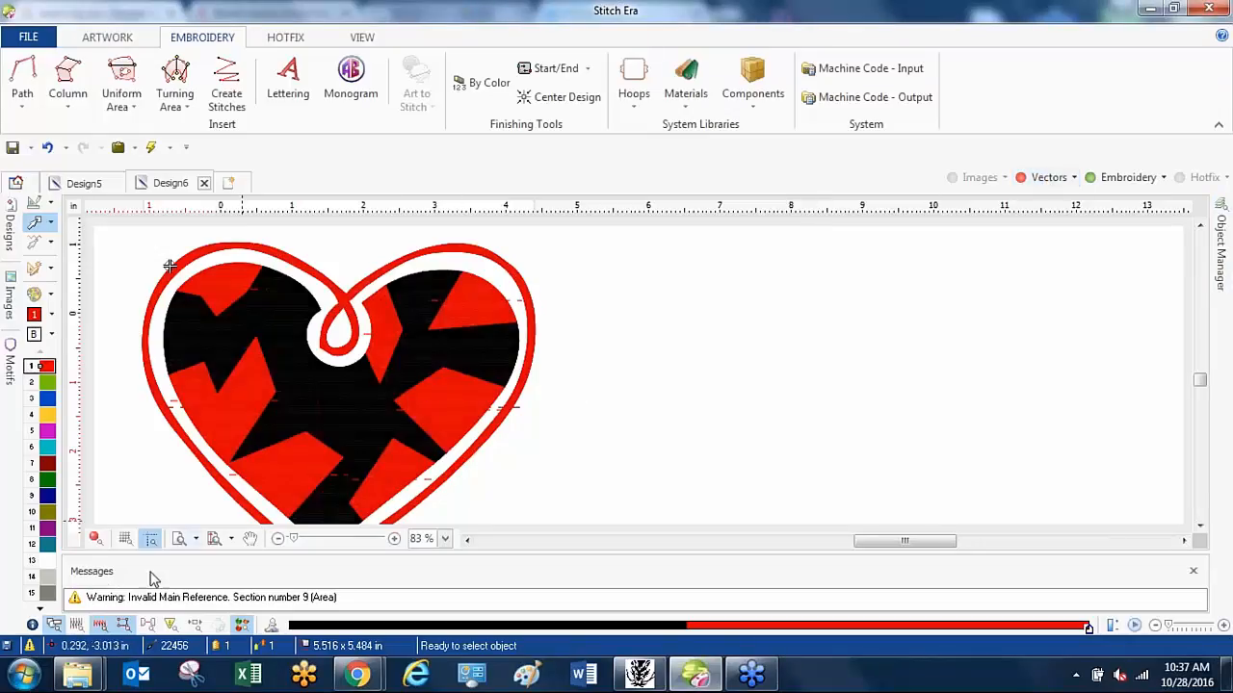
{"action": "left_click", "coordinate": [94, 539]}
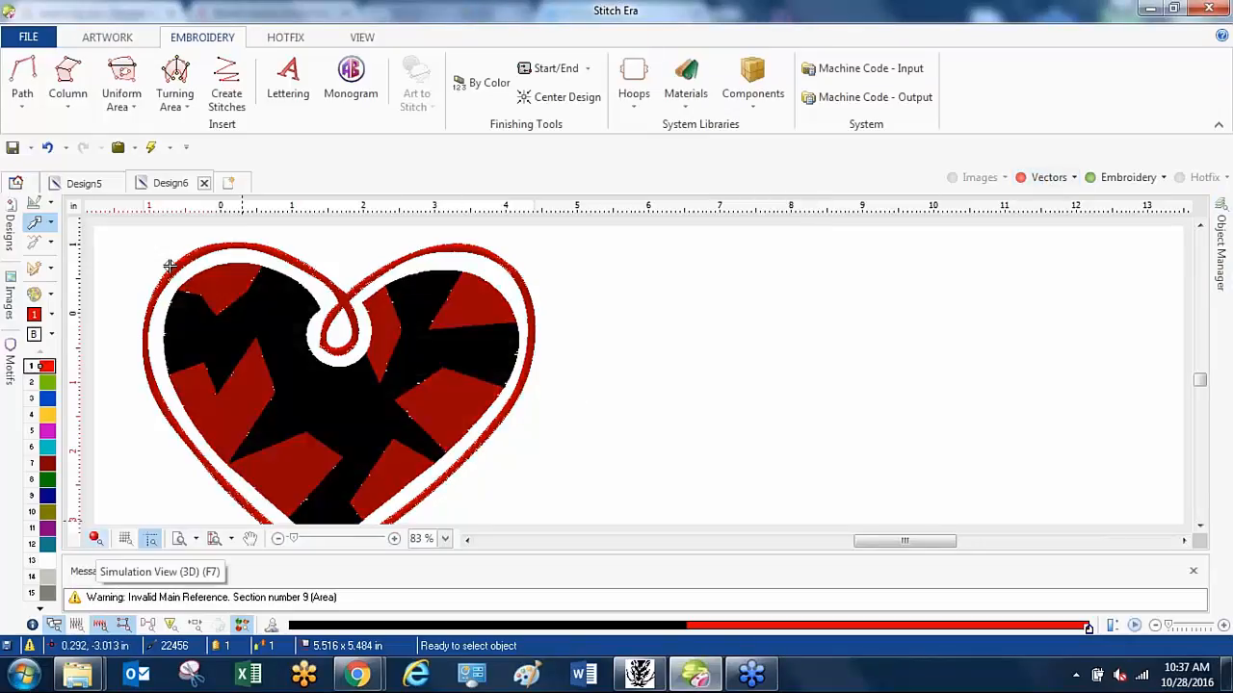
{"action": "scroll", "coordinate": [273, 418], "scroll_direction": "up", "scroll_amount": 3}
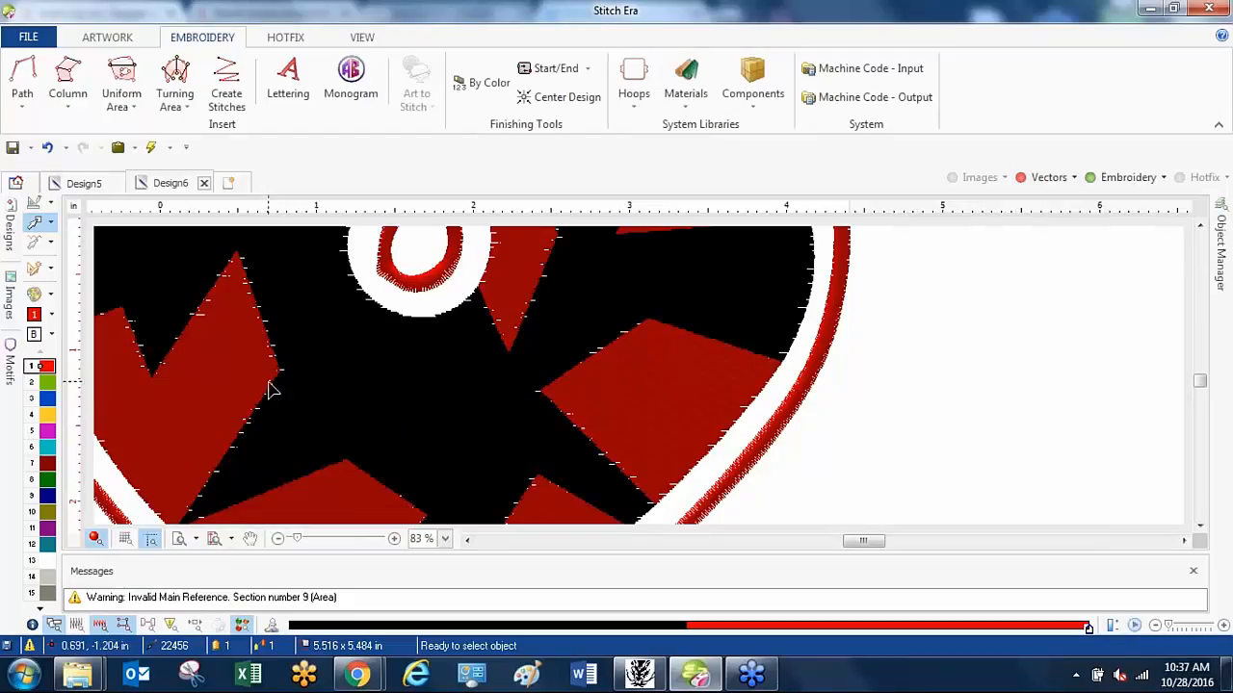
{"action": "scroll", "coordinate": [270, 389], "scroll_direction": "up", "scroll_amount": 1}
{"action": "scroll", "coordinate": [271, 388], "scroll_direction": "down", "scroll_amount": 4}
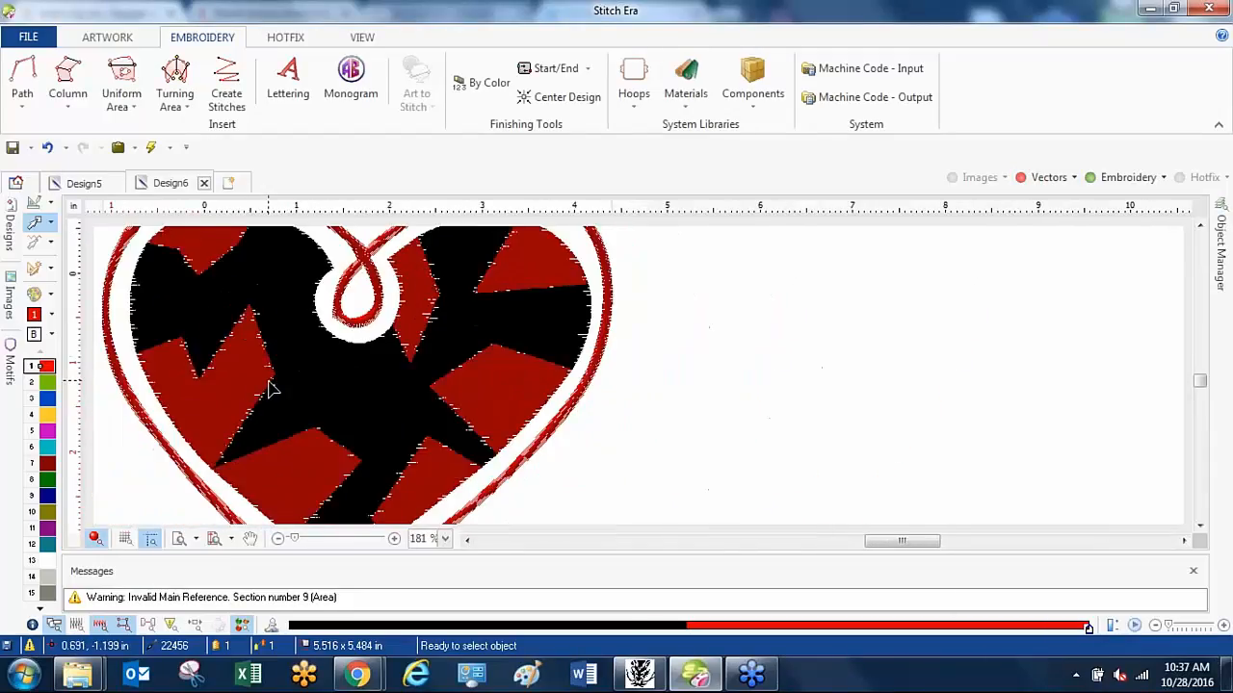
{"action": "scroll", "coordinate": [311, 394], "scroll_direction": "down", "scroll_amount": 1}
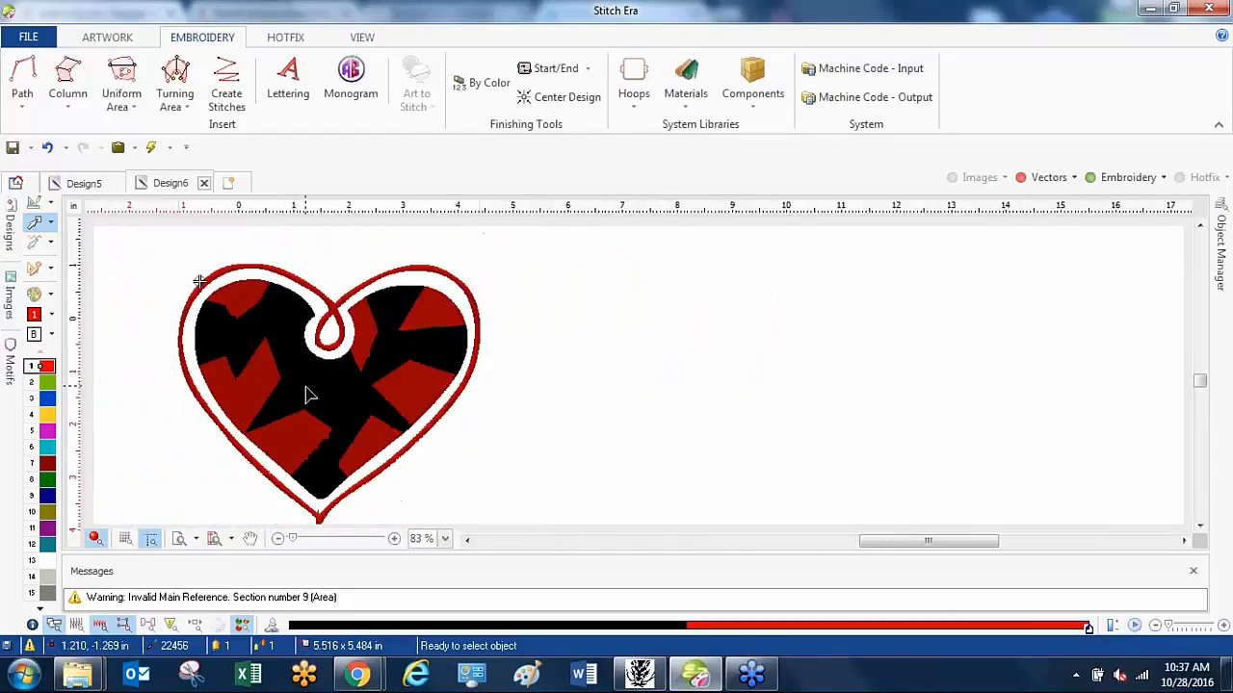
Locate the section named in the Invalid Main Reference warning on the canvas and in the Object Manager.
{"action": "double_click", "coordinate": [137, 599]}
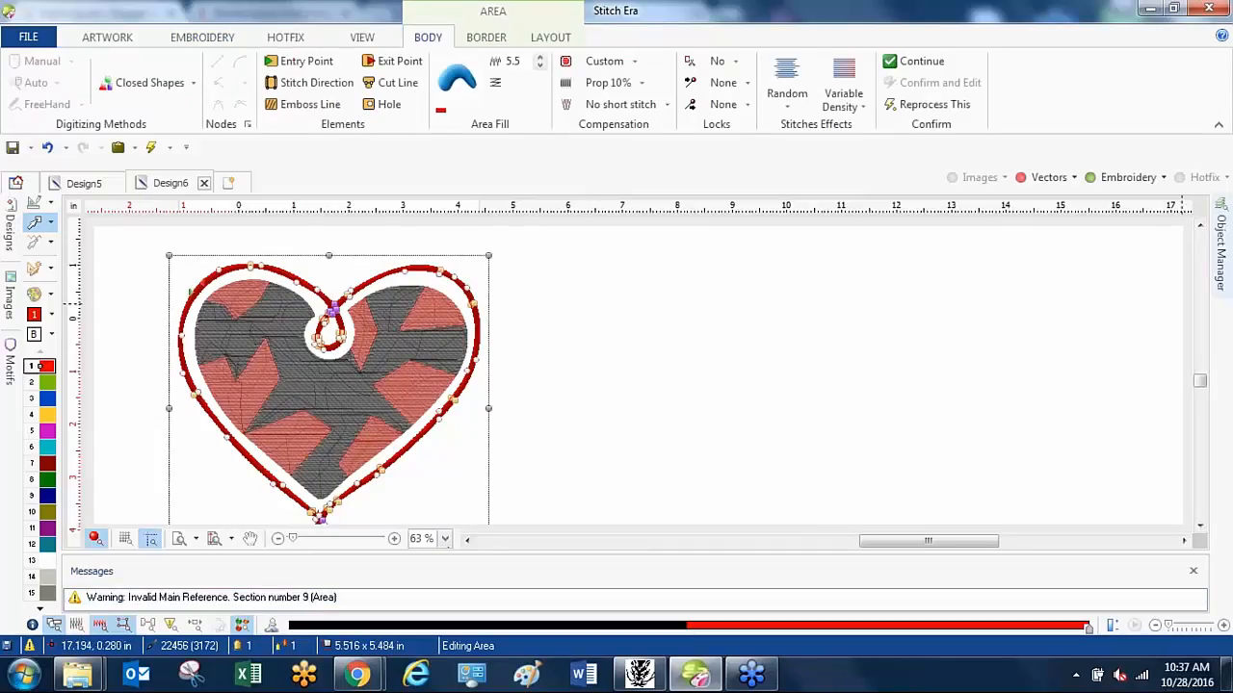
{"action": "left_click", "coordinate": [1220, 263]}
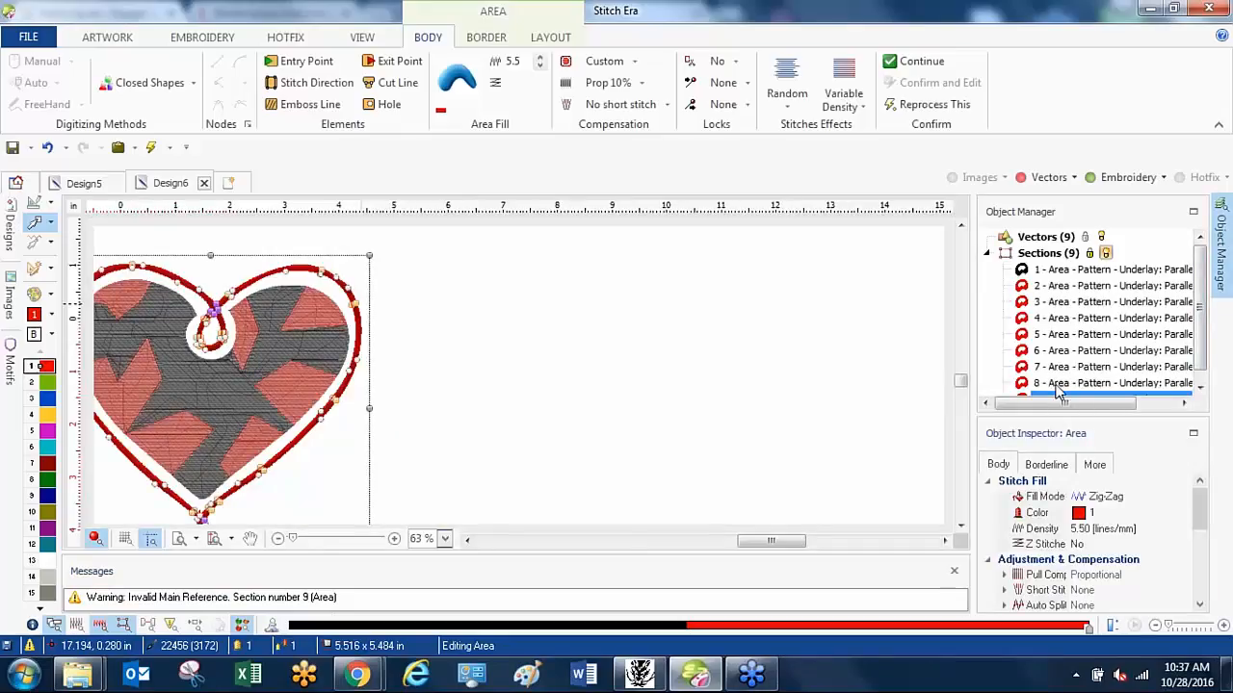
{"action": "left_click", "coordinate": [440, 431]}
{"action": "scroll", "coordinate": [189, 414], "scroll_direction": "up", "scroll_amount": 1}
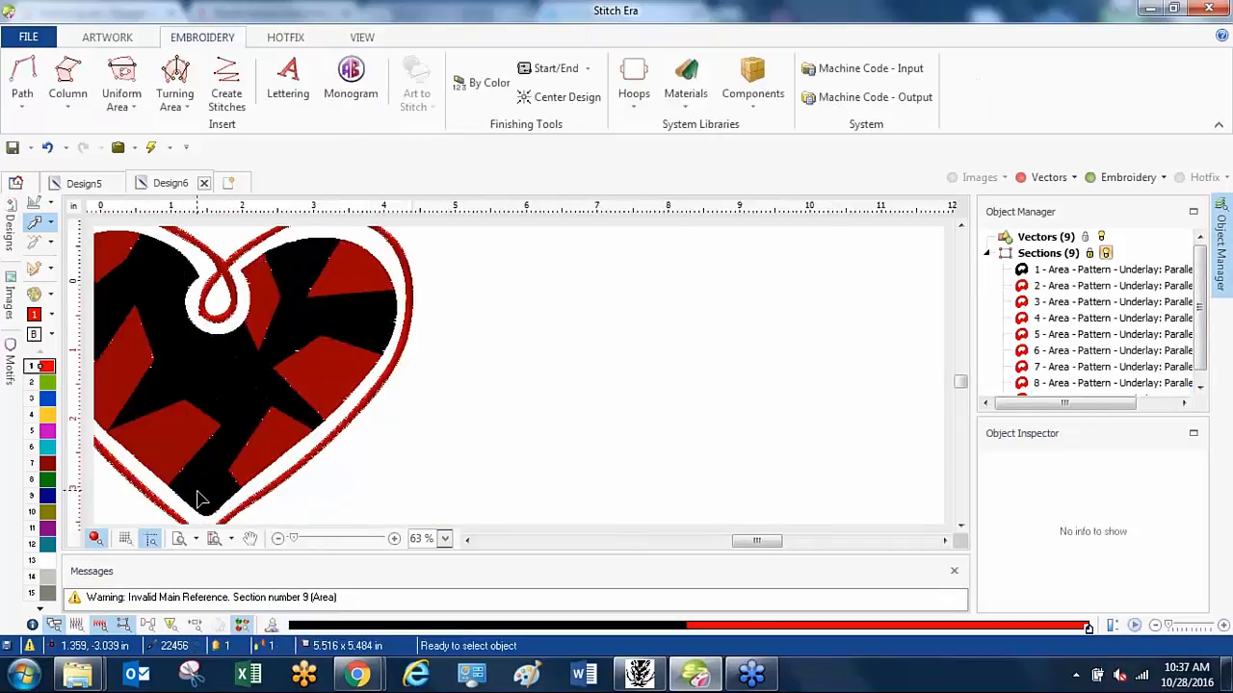
{"action": "scroll", "coordinate": [196, 499], "scroll_direction": "up", "scroll_amount": 1}
{"action": "left_click", "coordinate": [178, 597]}
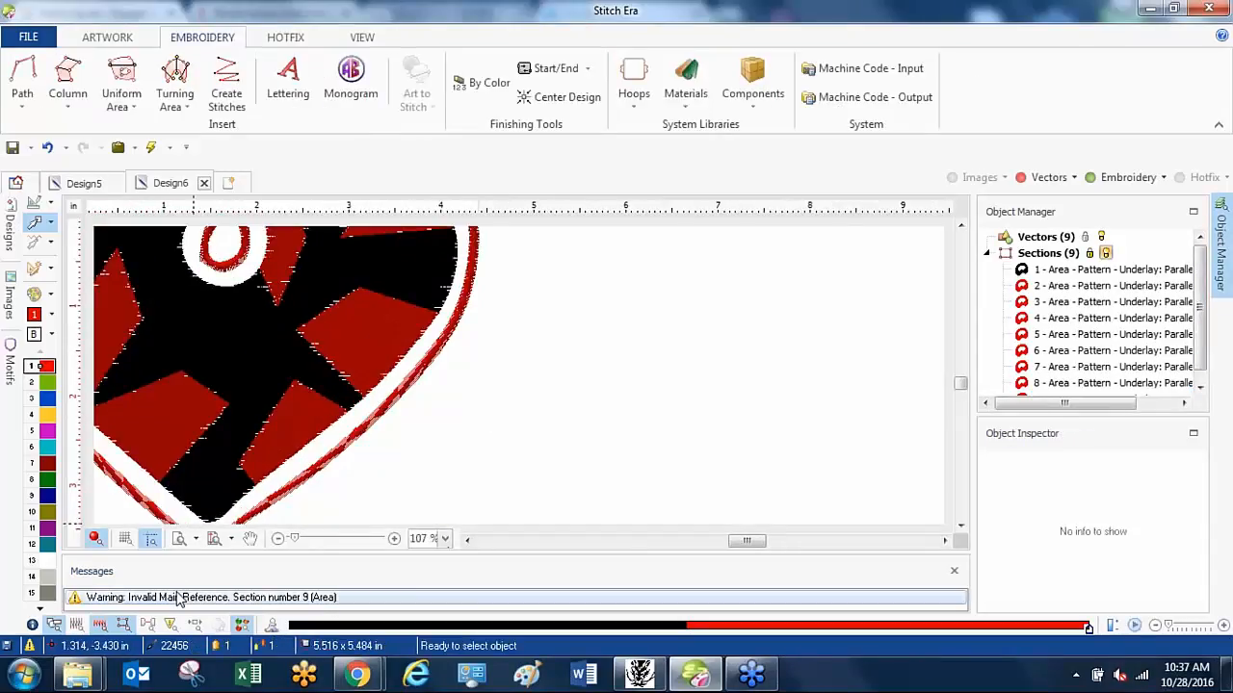
{"action": "double_click", "coordinate": [178, 599]}
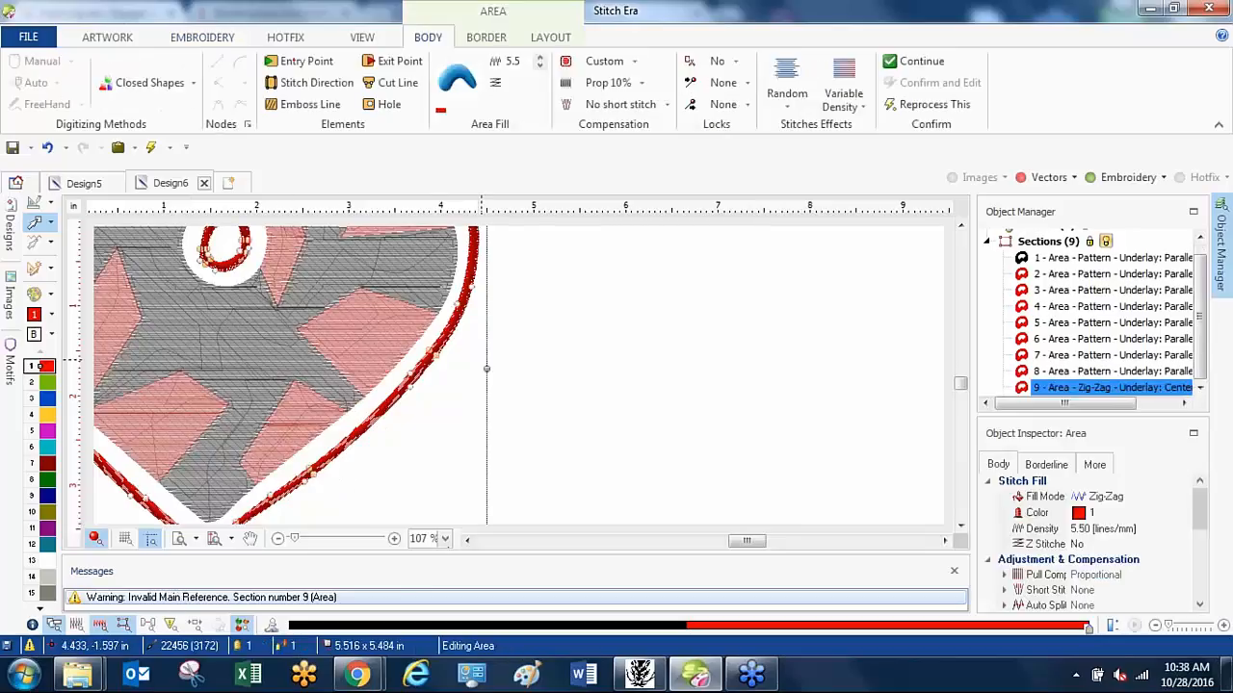
{"action": "left_click", "coordinate": [527, 361]}
Select the zig-zag outline section named in the warning and turn off 3D simulation to inspect the heart's bottom tip.
{"action": "scroll", "coordinate": [318, 469], "scroll_direction": "down", "scroll_amount": 2}
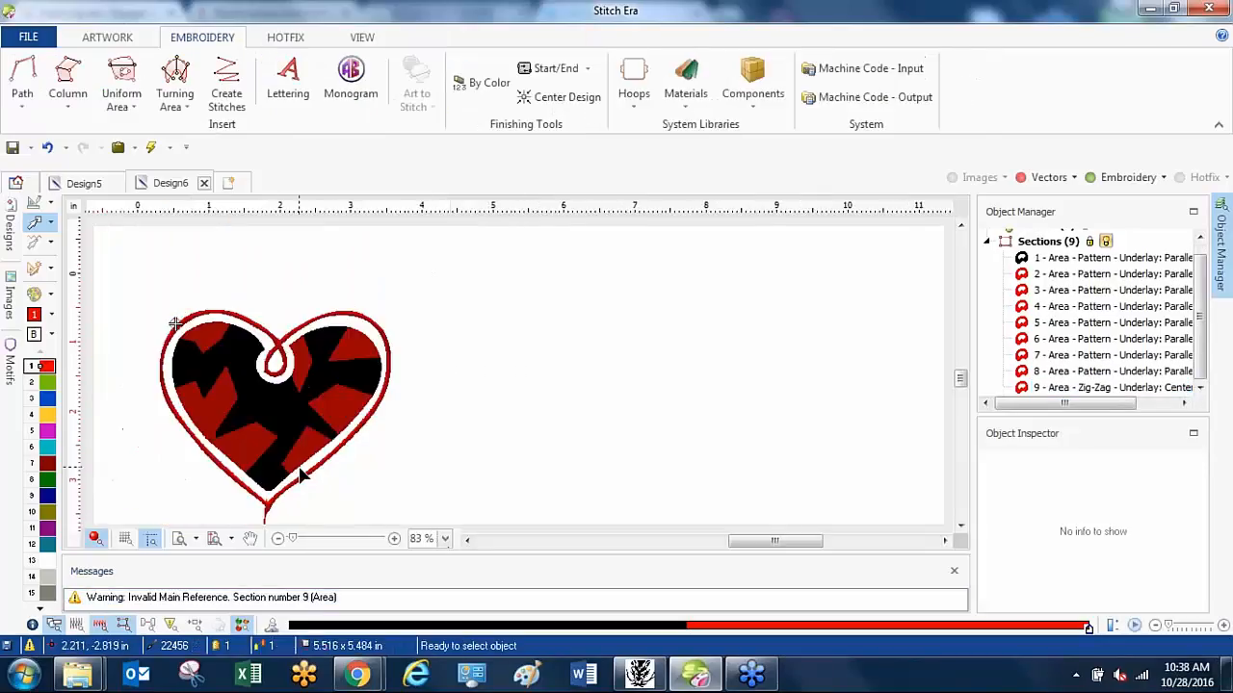
{"action": "scroll", "coordinate": [266, 496], "scroll_direction": "up", "scroll_amount": 5}
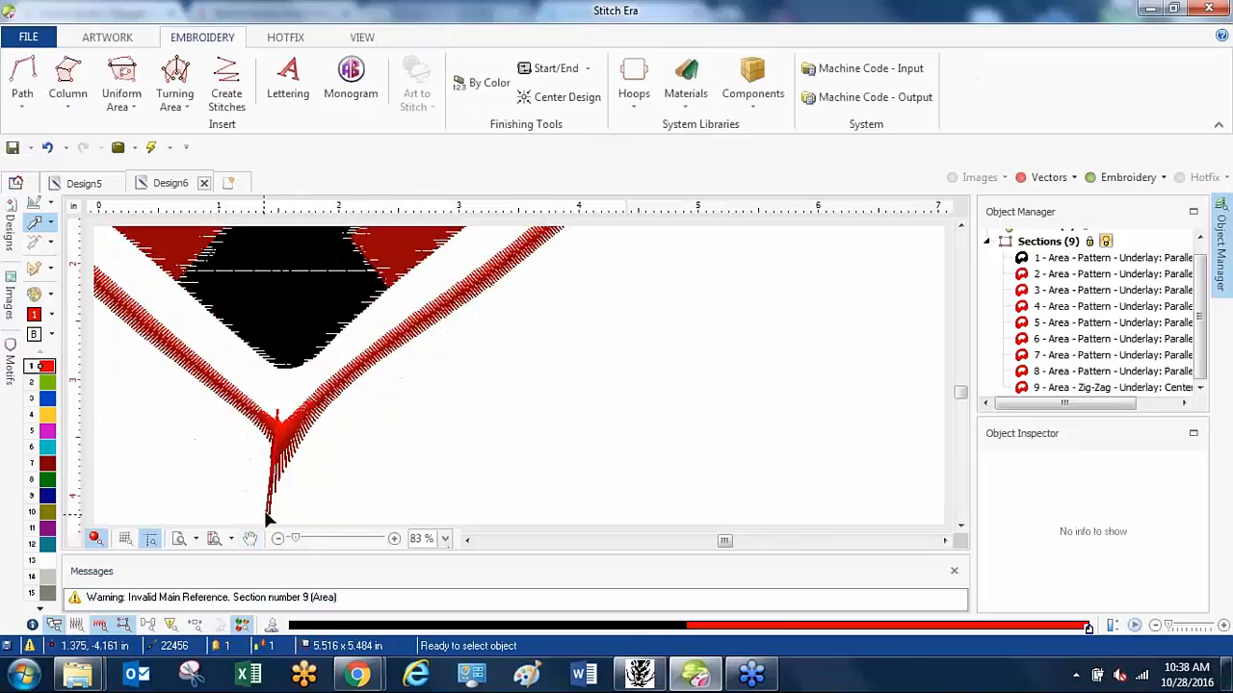
{"action": "double_click", "coordinate": [251, 598]}
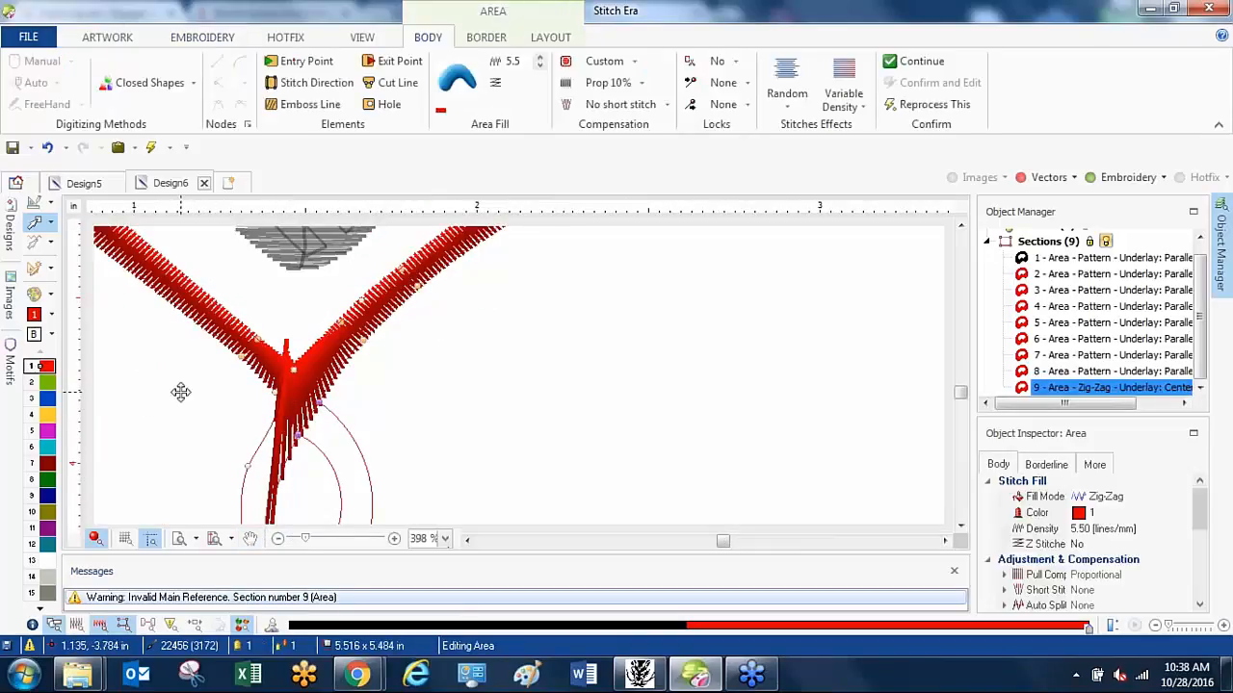
{"action": "left_click", "coordinate": [96, 538]}
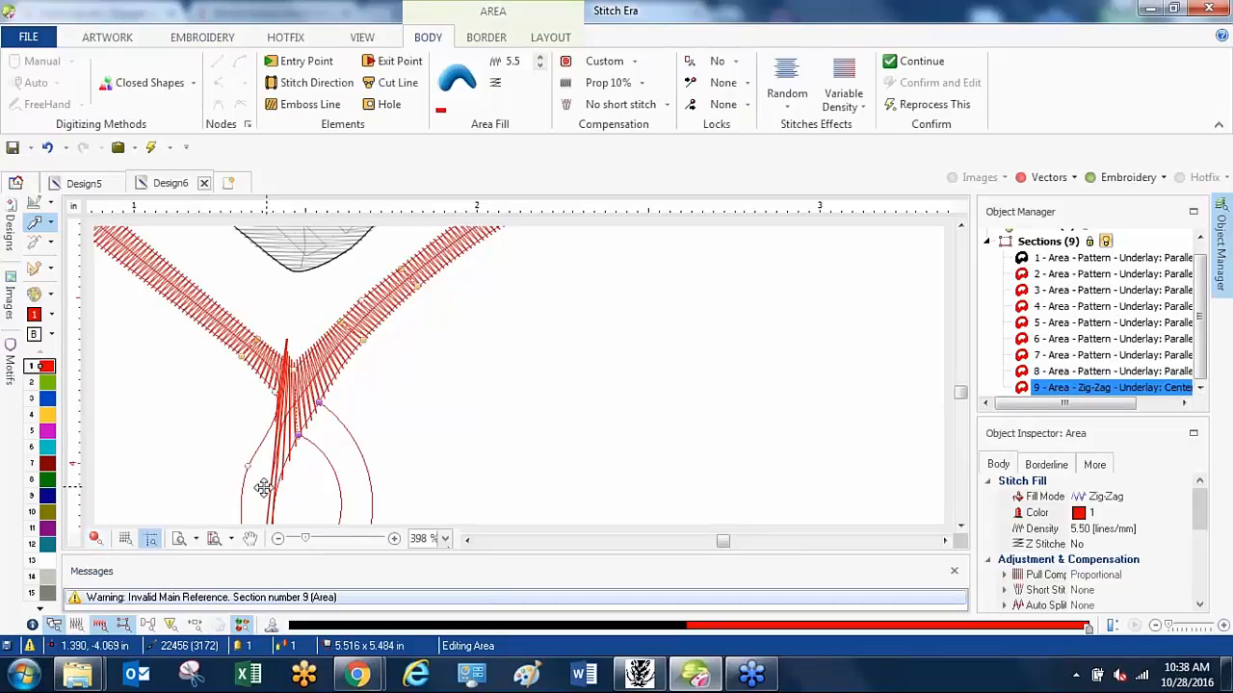
Reshape the outer curve of the small loop below the heart's tip by adjusting its lowest node's curve handle.
{"action": "left_click", "coordinate": [292, 370]}
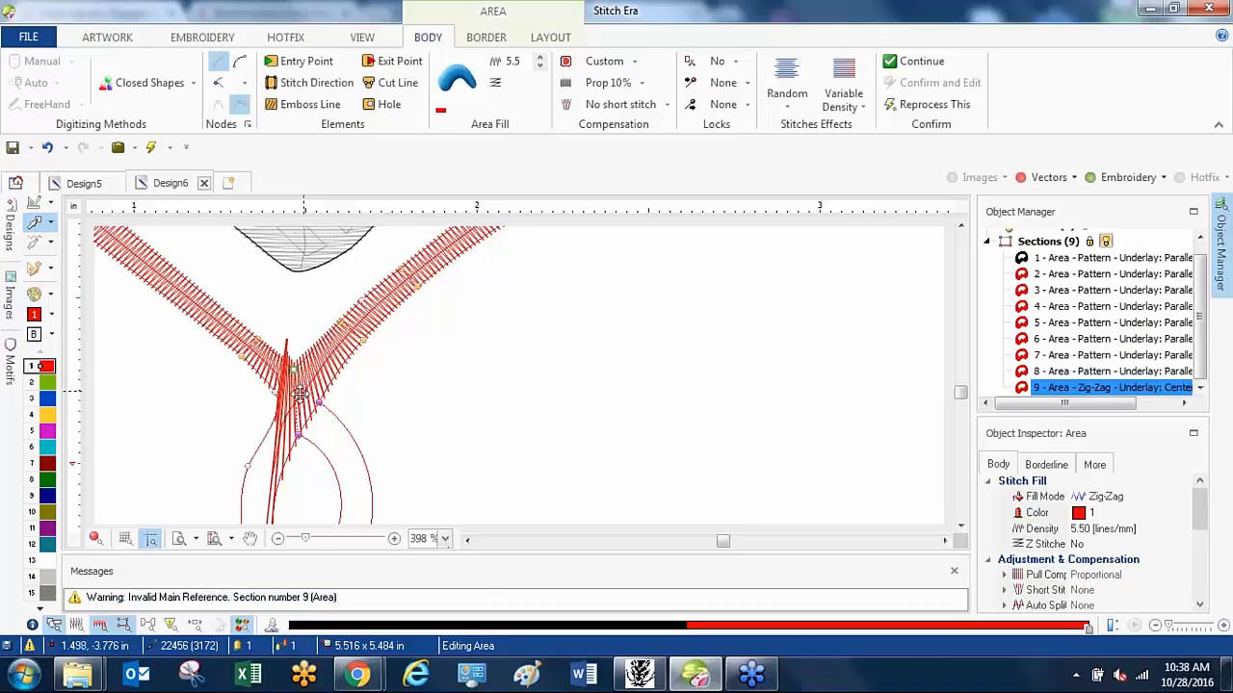
{"action": "scroll", "coordinate": [266, 429], "scroll_direction": "down", "scroll_amount": 4}
{"action": "scroll", "coordinate": [274, 470], "scroll_direction": "up", "scroll_amount": 2}
{"action": "scroll", "coordinate": [261, 496], "scroll_direction": "up", "scroll_amount": 4}
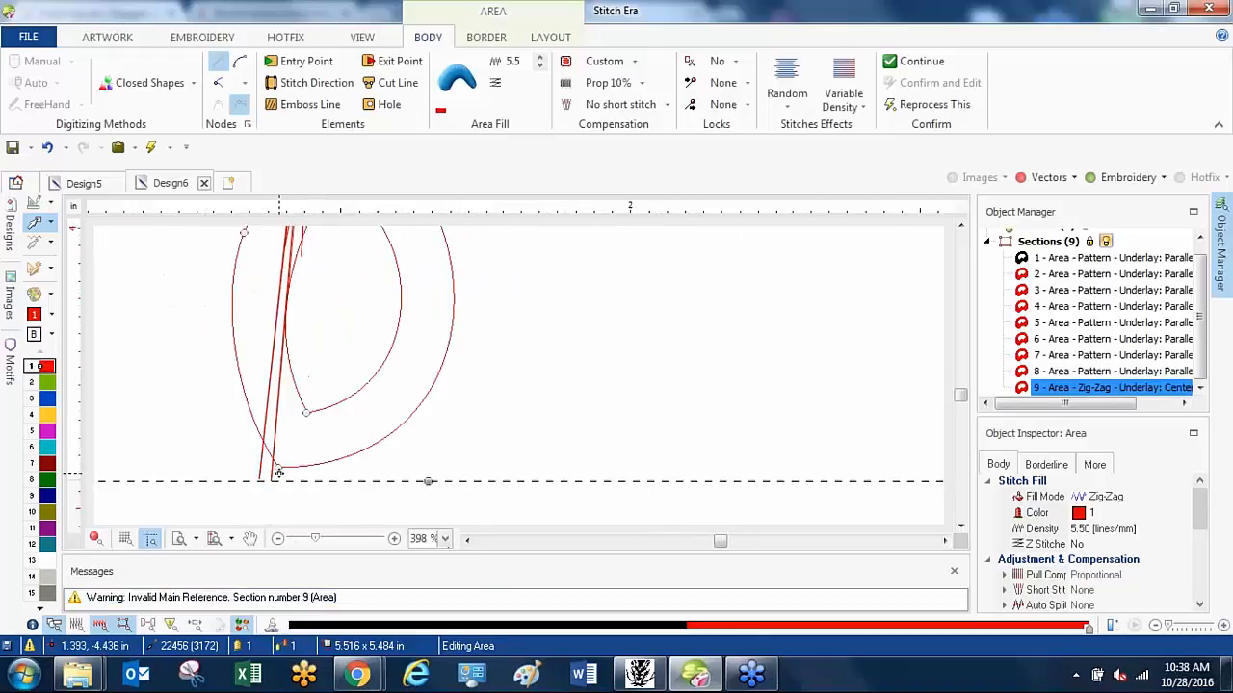
{"action": "left_click", "coordinate": [277, 470]}
{"action": "left_click_drag", "start_coordinate": [239, 407], "coordinate": [209, 443]}
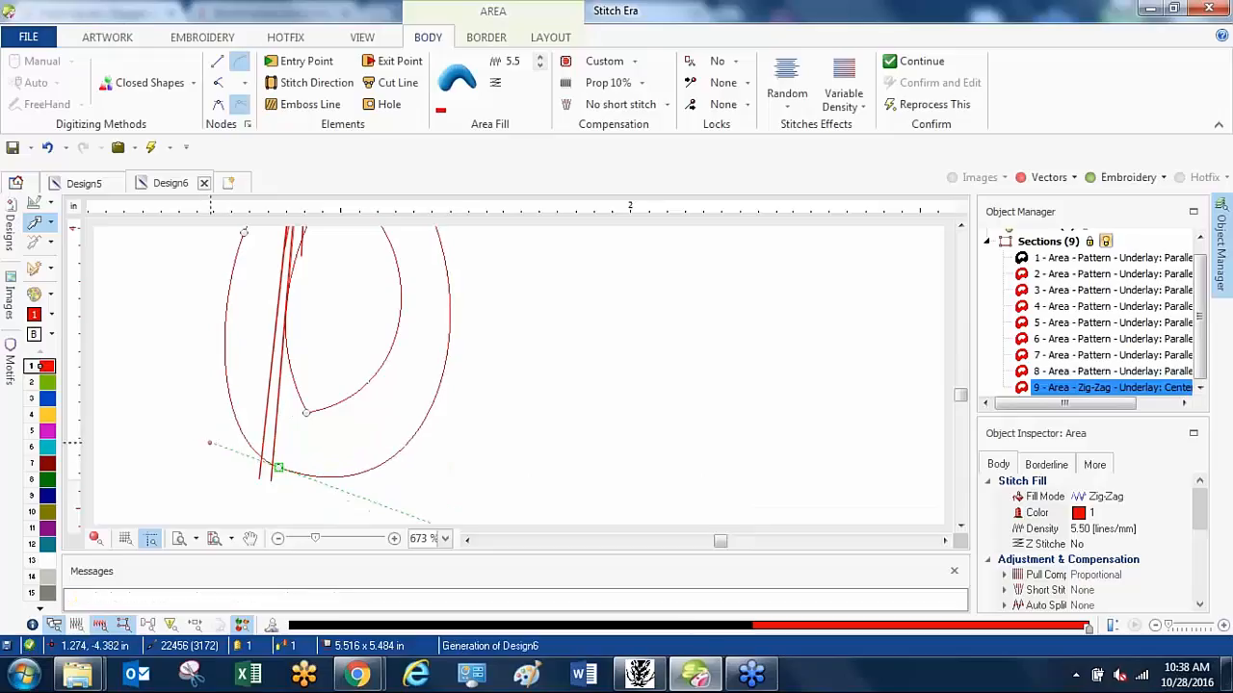
{"action": "scroll", "coordinate": [287, 408], "scroll_direction": "down", "scroll_amount": 2}
{"action": "scroll", "coordinate": [301, 333], "scroll_direction": "down", "scroll_amount": 2}
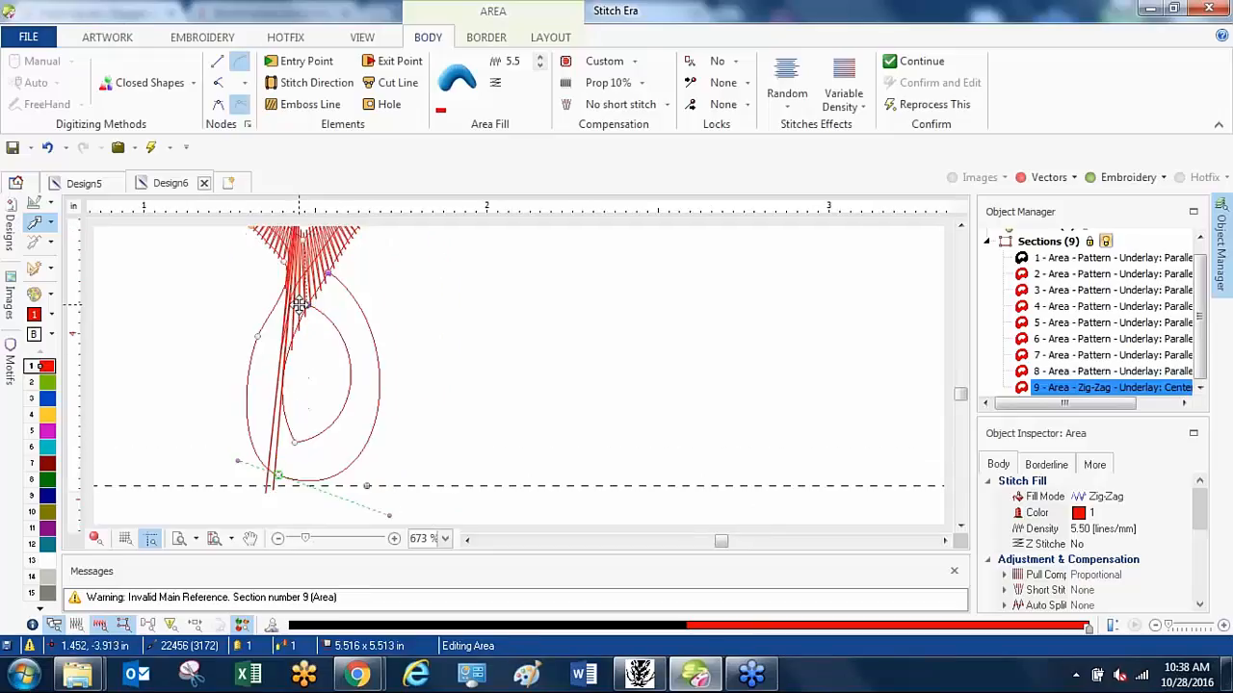
{"action": "left_click", "coordinate": [295, 85]}
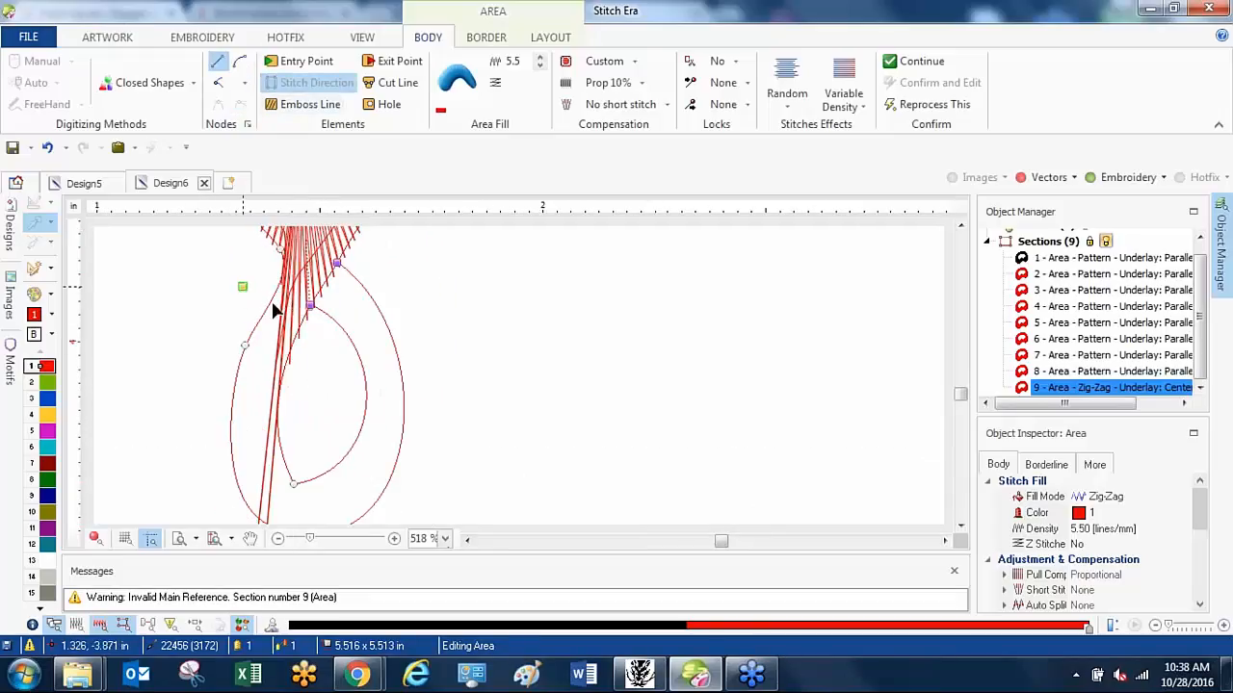
{"action": "key", "text": "Escape"}
{"action": "left_click", "coordinate": [327, 347]}
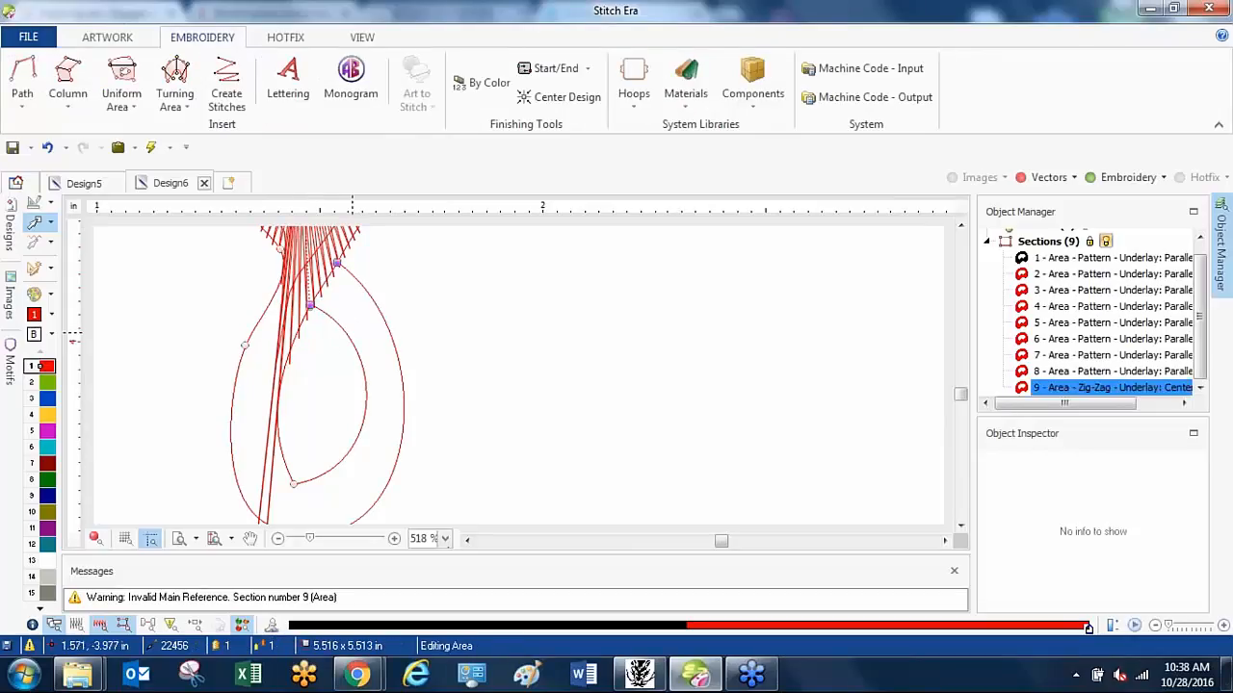
Add a stitch direction line about 0.23 in long at about -43 degrees across the upper part of the small loop.
{"action": "left_click", "coordinate": [312, 85]}
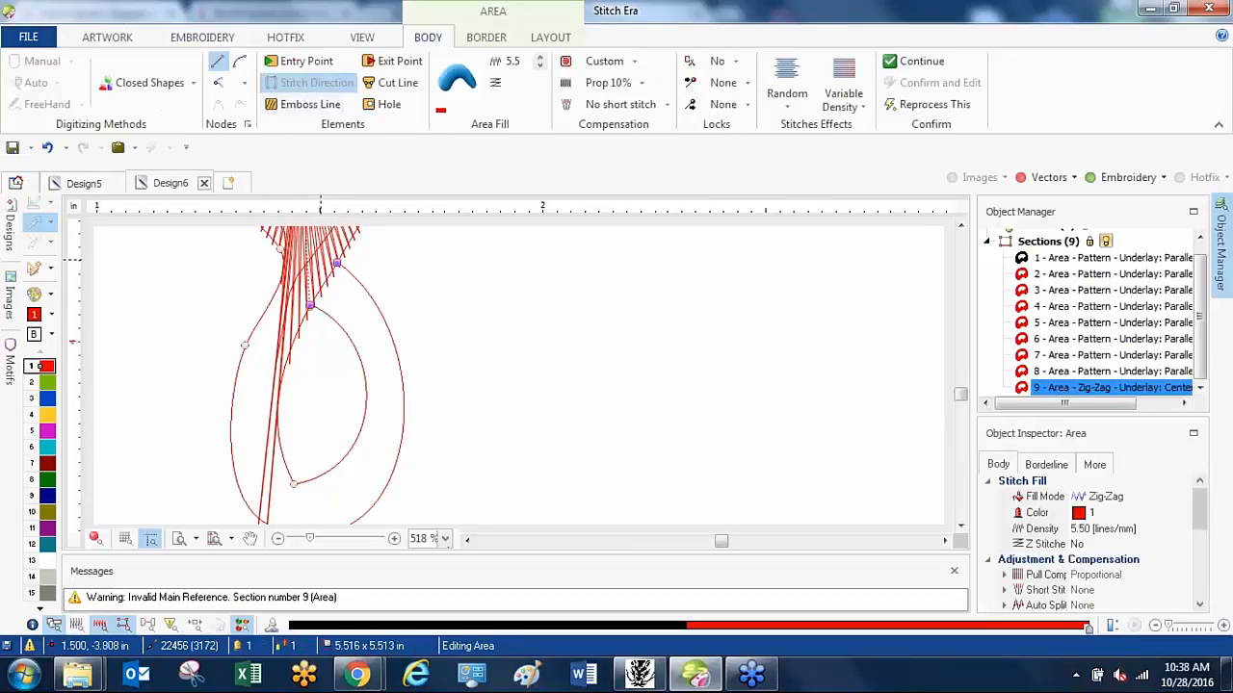
{"action": "left_click", "coordinate": [257, 259]}
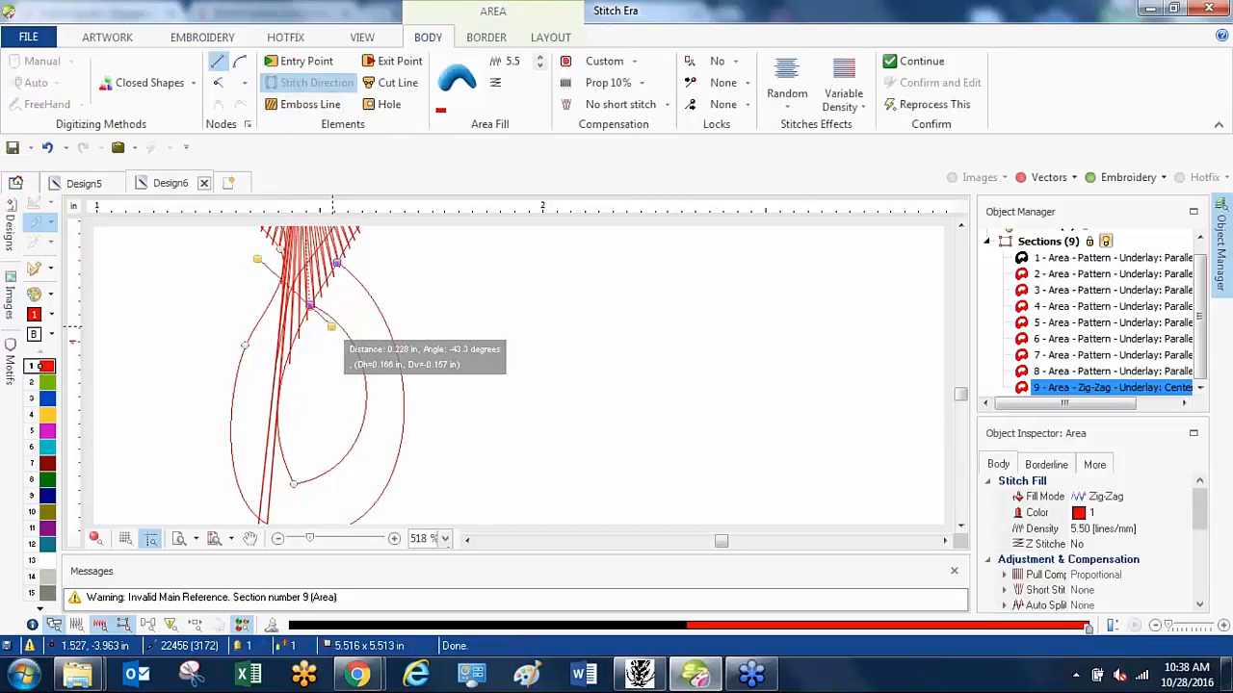
{"action": "left_click", "coordinate": [332, 329]}
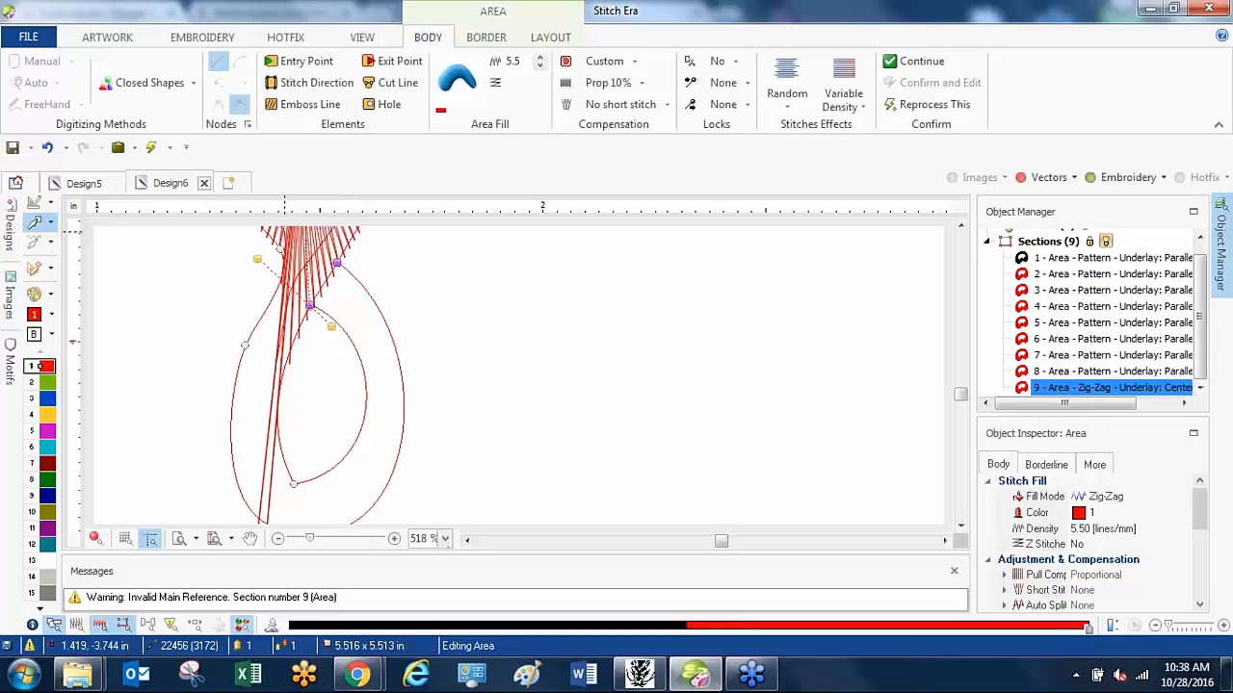
Add another stitch direction line sloping down to the right across the outline's inner corner at the heart's bottom tip.
{"action": "left_click", "coordinate": [311, 87]}
{"action": "scroll", "coordinate": [344, 284], "scroll_direction": "down", "scroll_amount": 4}
{"action": "scroll", "coordinate": [335, 258], "scroll_direction": "up", "scroll_amount": 1}
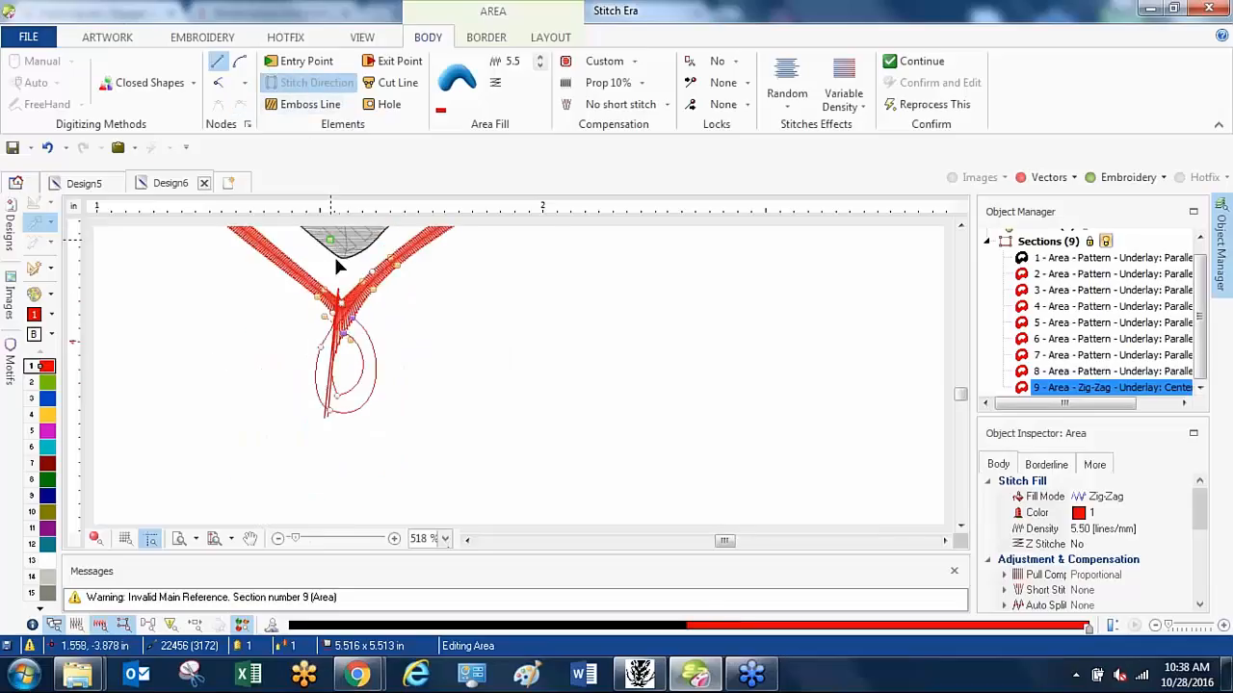
{"action": "scroll", "coordinate": [337, 262], "scroll_direction": "up", "scroll_amount": 3}
{"action": "left_click_drag", "start_coordinate": [351, 368], "coordinate": [447, 451]}
Add a stitch direction line about 0.18 in long at about 45 degrees across the right side of the loop's start.
{"action": "scroll", "coordinate": [487, 464], "scroll_direction": "up", "scroll_amount": 3}
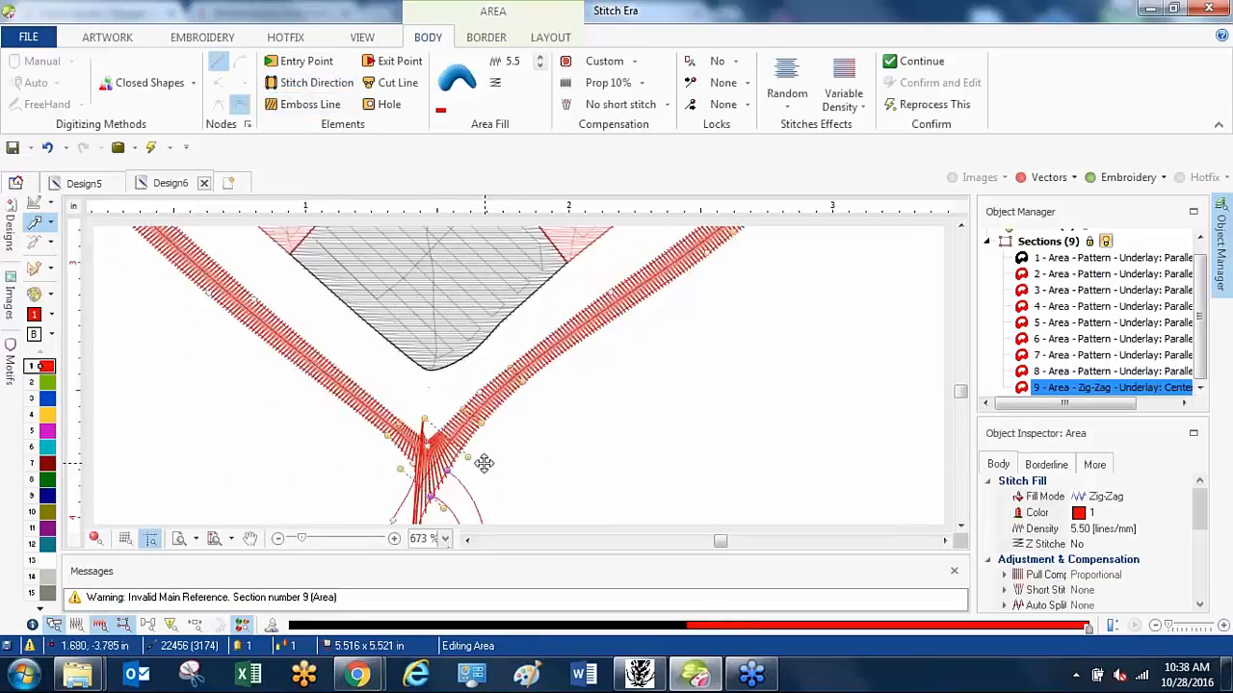
{"action": "scroll", "coordinate": [454, 506], "scroll_direction": "down", "scroll_amount": 3}
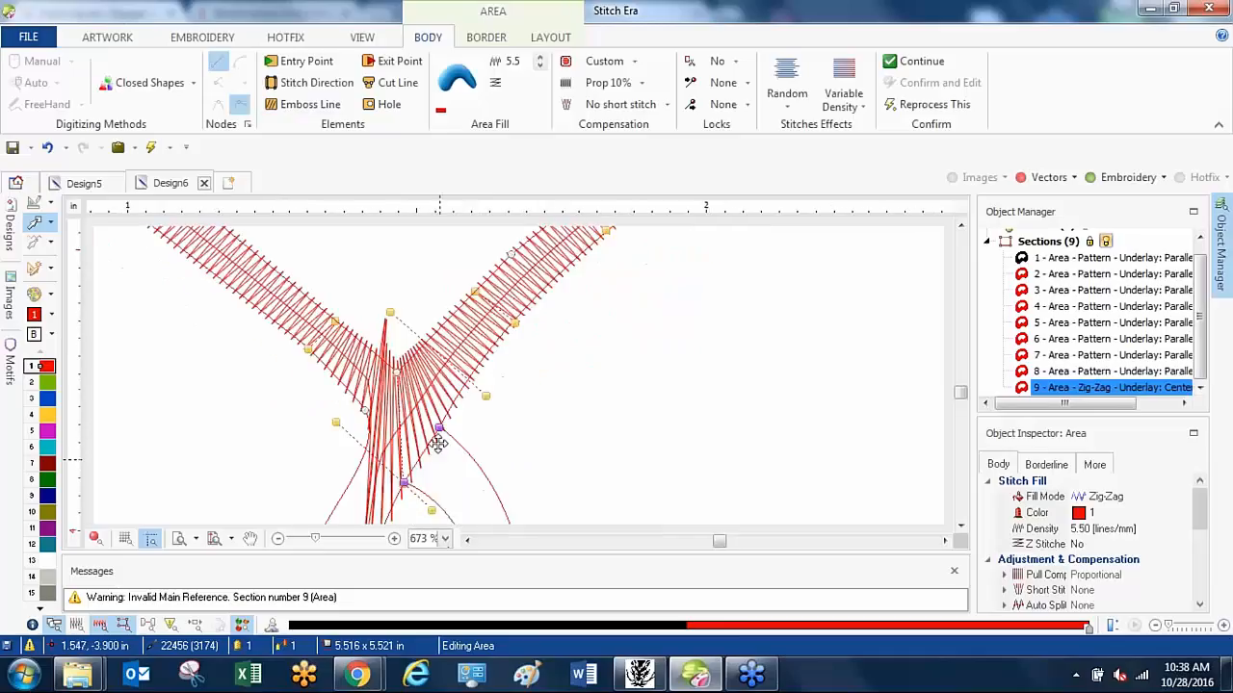
{"action": "left_click", "coordinate": [316, 82]}
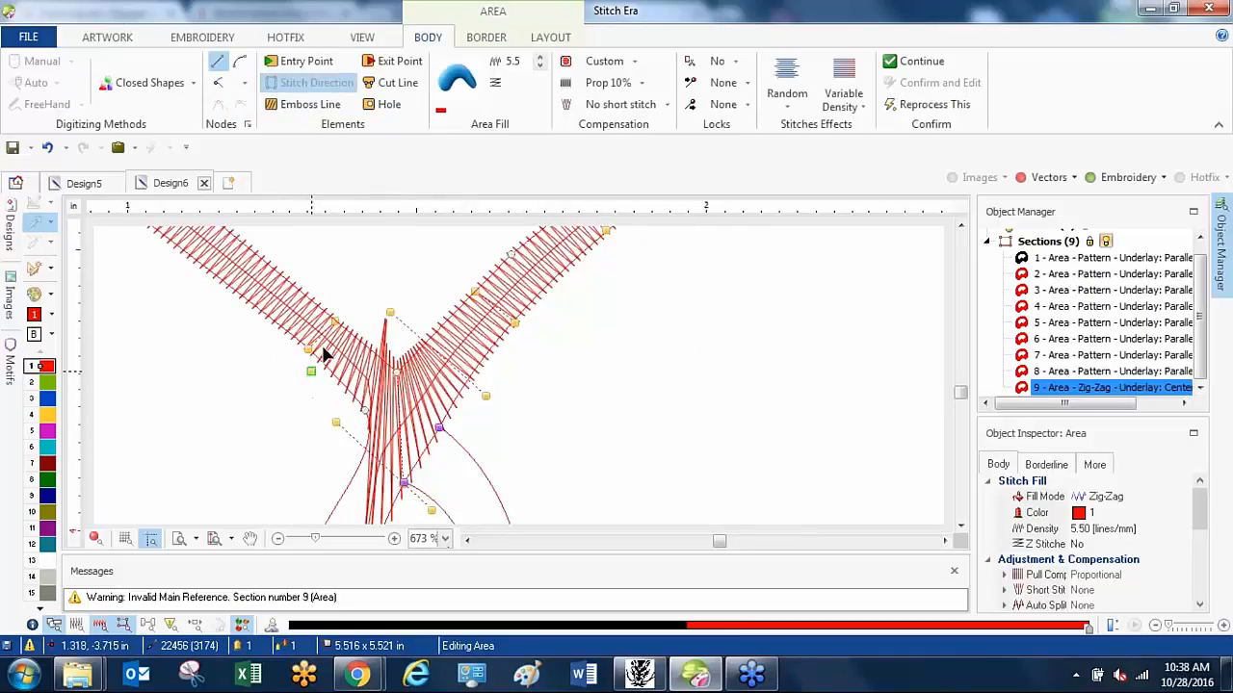
{"action": "left_click", "coordinate": [419, 515]}
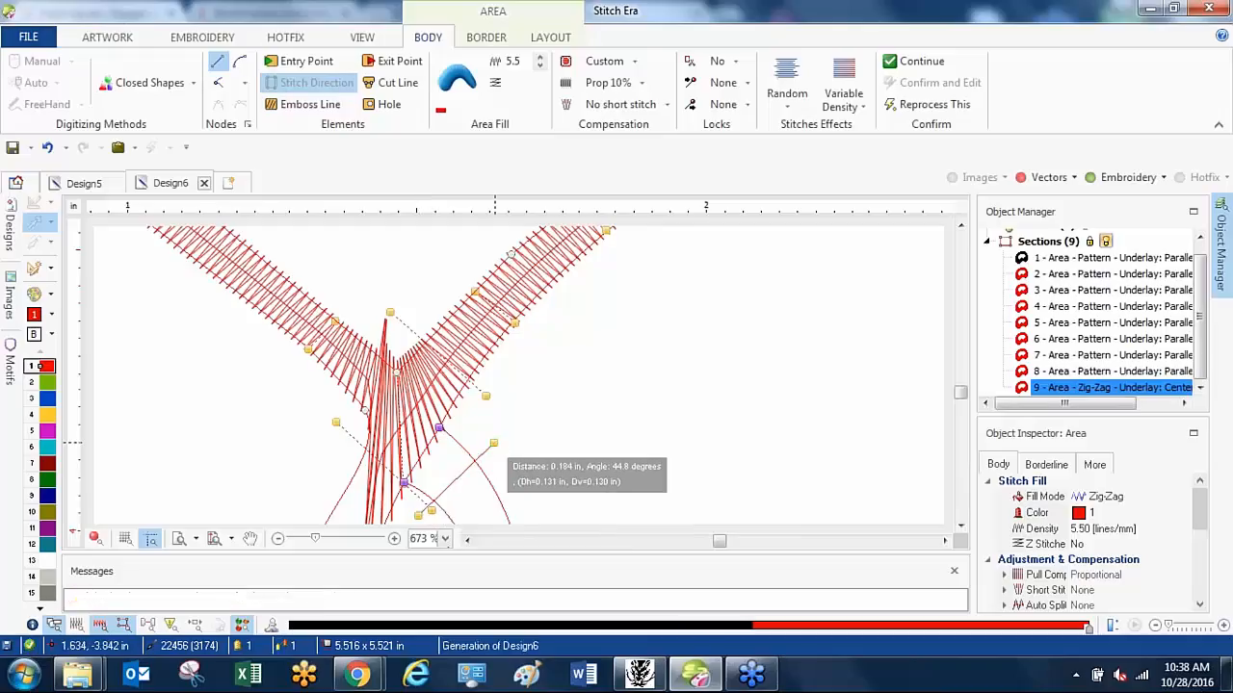
{"action": "left_click", "coordinate": [494, 448]}
Add a stitch direction line sloping down to the right across the right side of the small loop.
{"action": "scroll", "coordinate": [497, 479], "scroll_direction": "down", "scroll_amount": 5}
{"action": "scroll", "coordinate": [506, 512], "scroll_direction": "up", "scroll_amount": 6}
{"action": "left_click", "coordinate": [329, 85]}
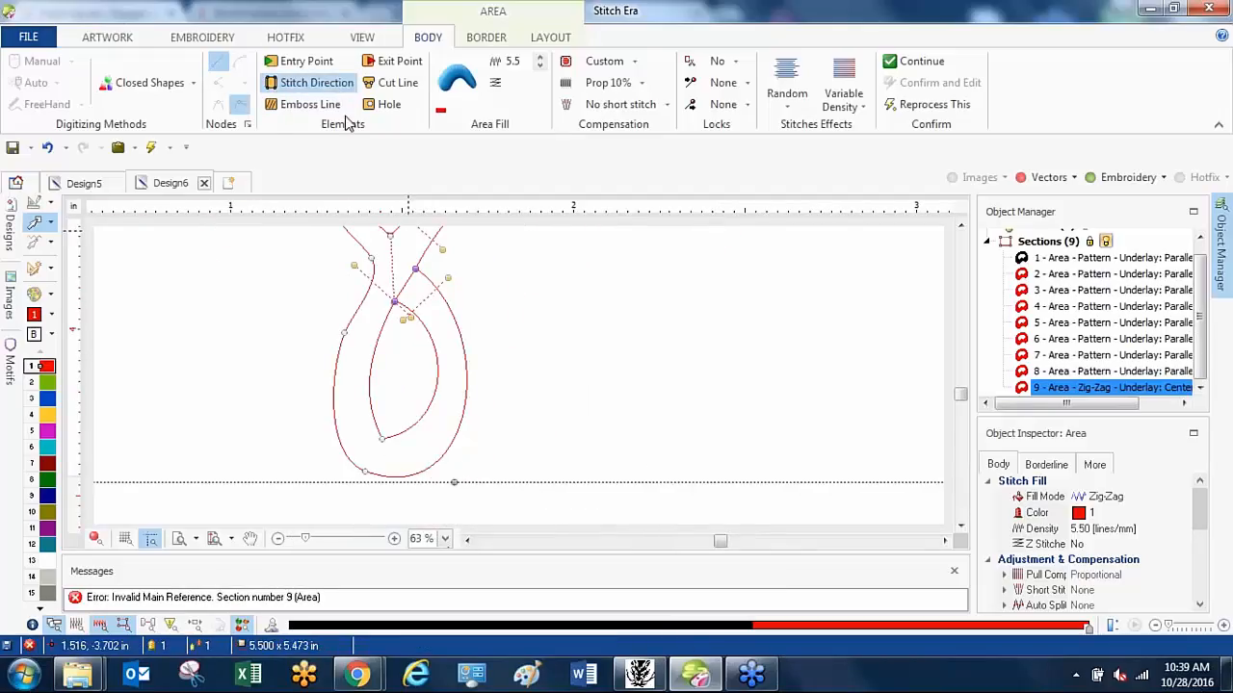
{"action": "left_click", "coordinate": [411, 382]}
{"action": "left_click", "coordinate": [483, 435]}
{"action": "left_click", "coordinate": [450, 393]}
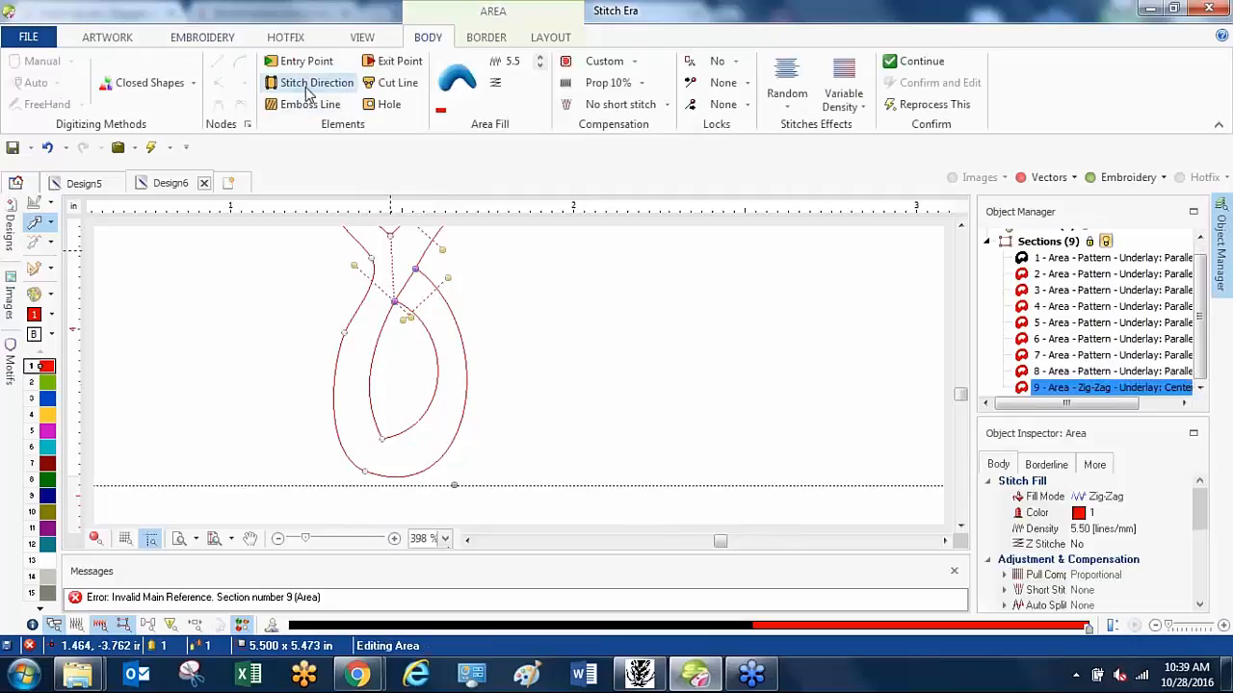
{"action": "left_click", "coordinate": [317, 83]}
{"action": "left_click", "coordinate": [416, 383]}
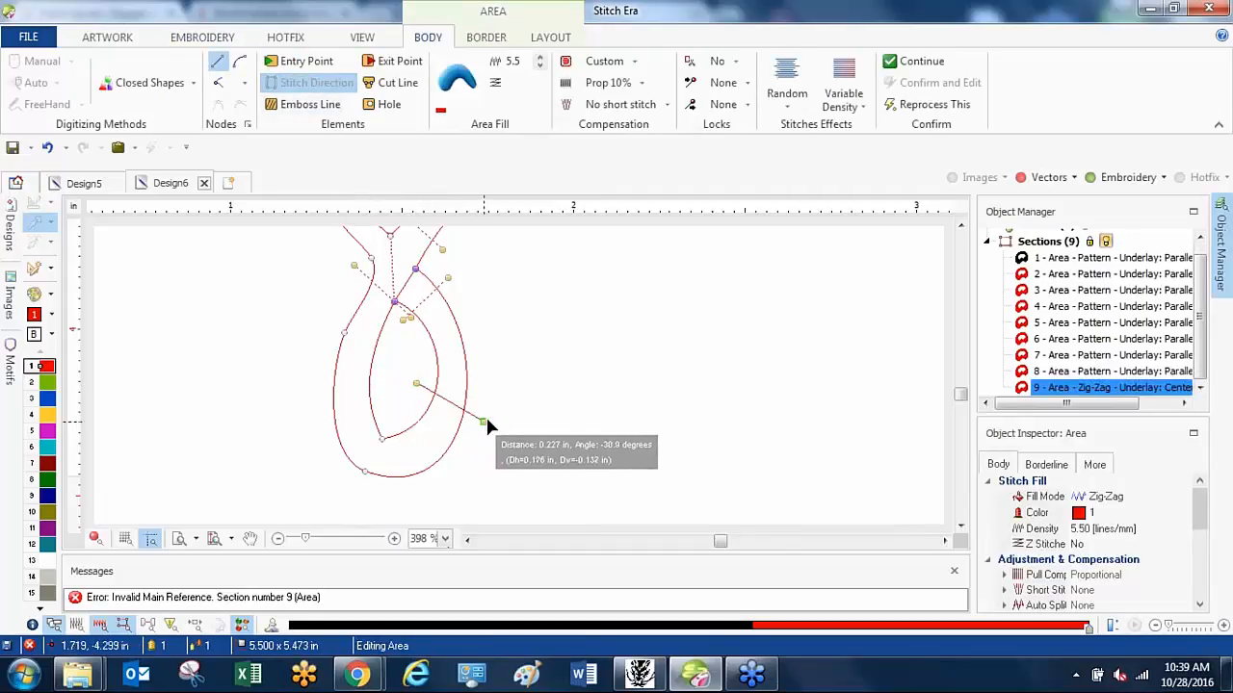
{"action": "left_click", "coordinate": [487, 410]}
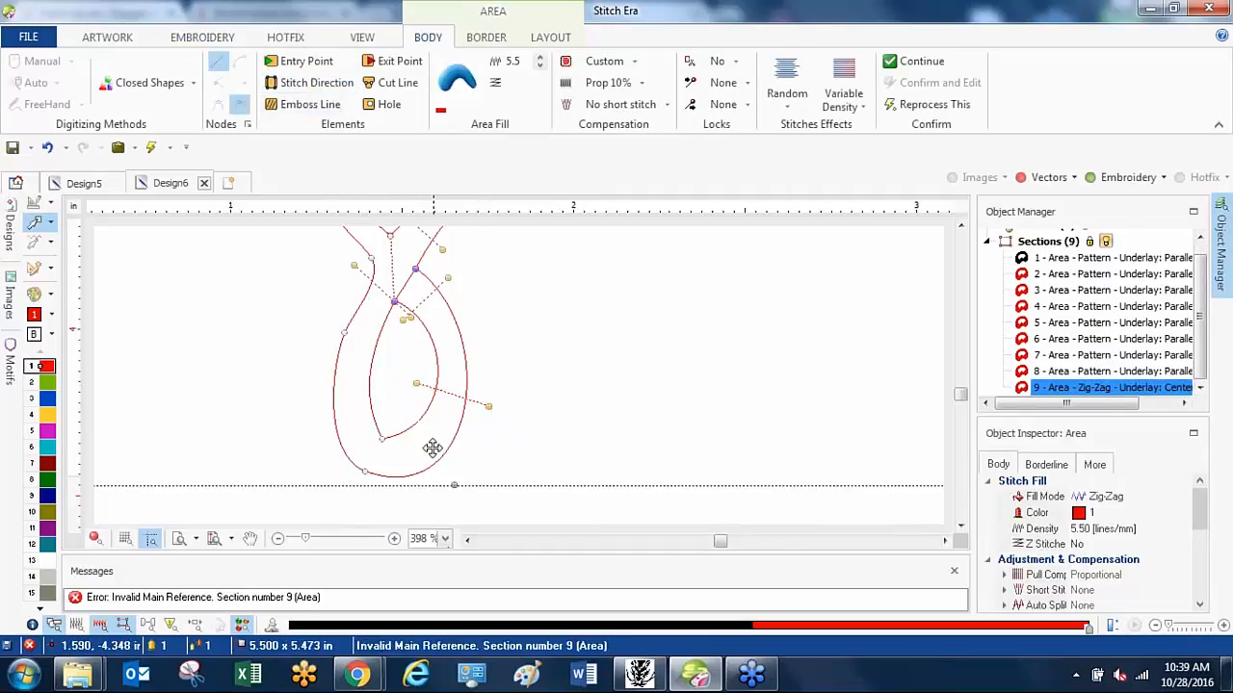
Add two stitch direction lines across the loop's lower left and upper left, the upper one about 0.27 in long at about 166 degrees.
{"action": "left_click", "coordinate": [317, 82]}
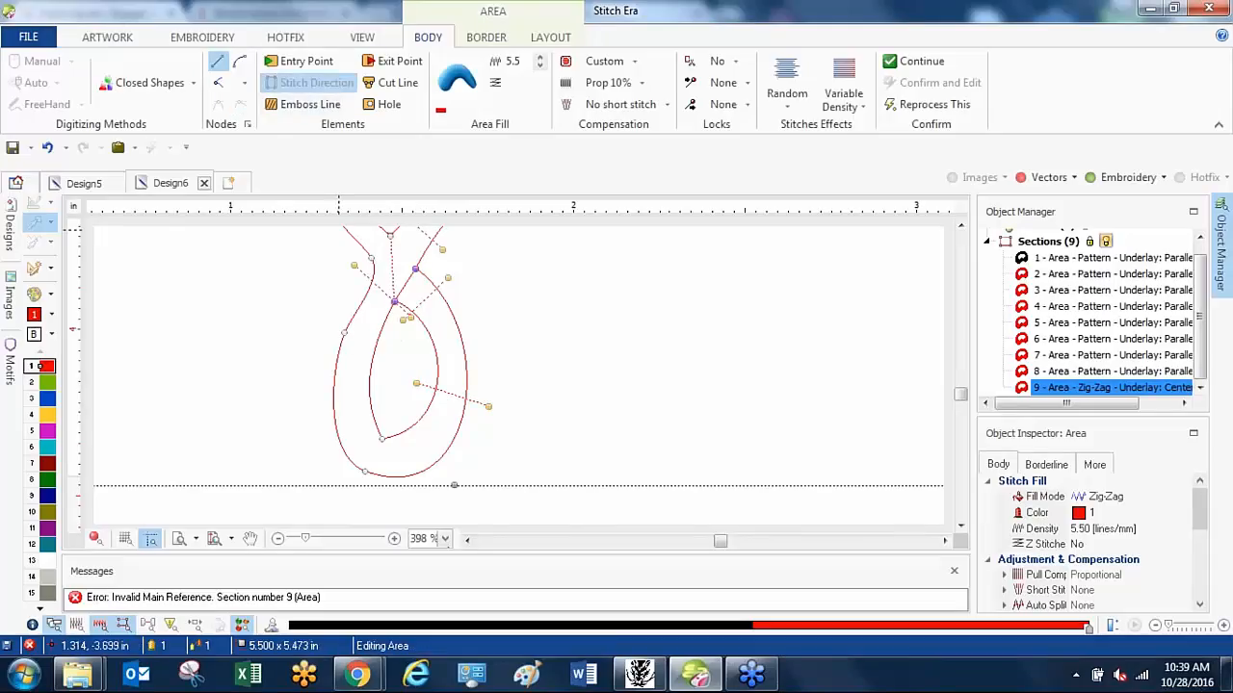
{"action": "left_click", "coordinate": [387, 402]}
{"action": "left_click", "coordinate": [319, 461]}
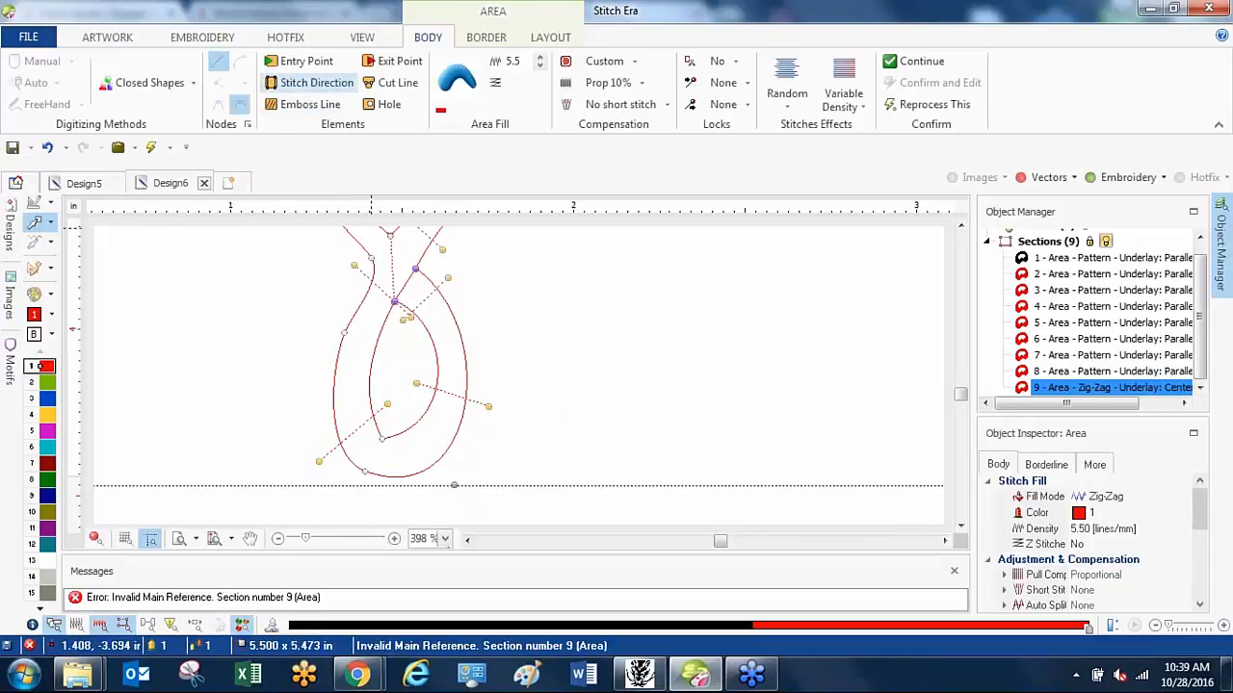
{"action": "left_click", "coordinate": [328, 83]}
{"action": "left_click", "coordinate": [398, 348]}
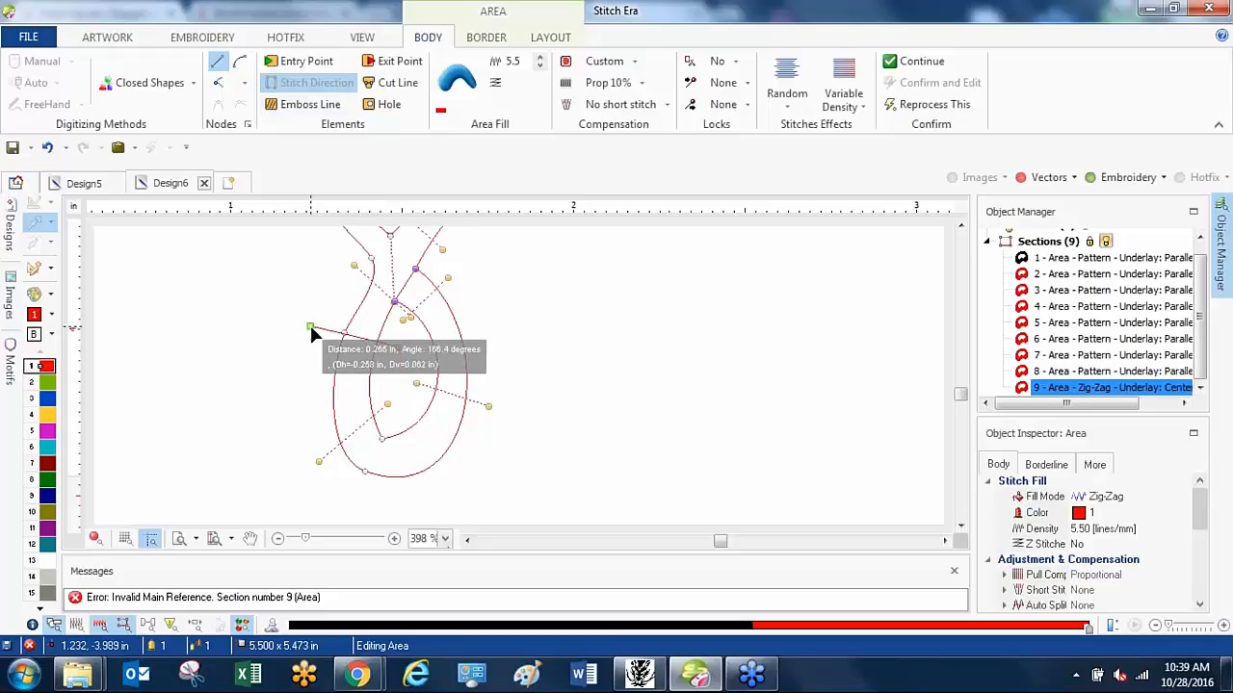
{"action": "left_click", "coordinate": [309, 326]}
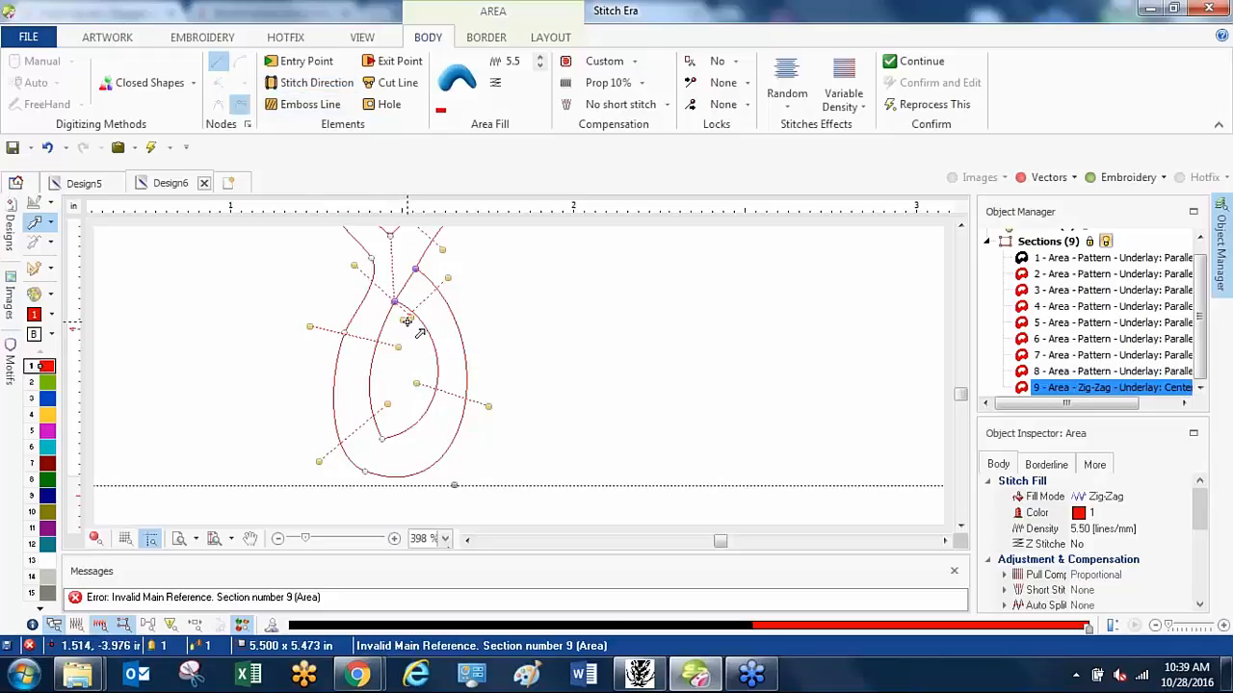
Try to shift the point at the crossing above the loop, and undo it together with the loop's newly added stitch direction lines.
{"action": "left_click", "coordinate": [395, 303]}
{"action": "mouse_move", "coordinate": [398, 298]}
{"action": "left_mouse_down"}
{"action": "mouse_move", "coordinate": [391, 259]}
{"action": "mouse_move", "coordinate": [374, 265]}
{"action": "mouse_move", "coordinate": [434, 285]}
{"action": "mouse_move", "coordinate": [415, 316]}
{"action": "left_mouse_up"}
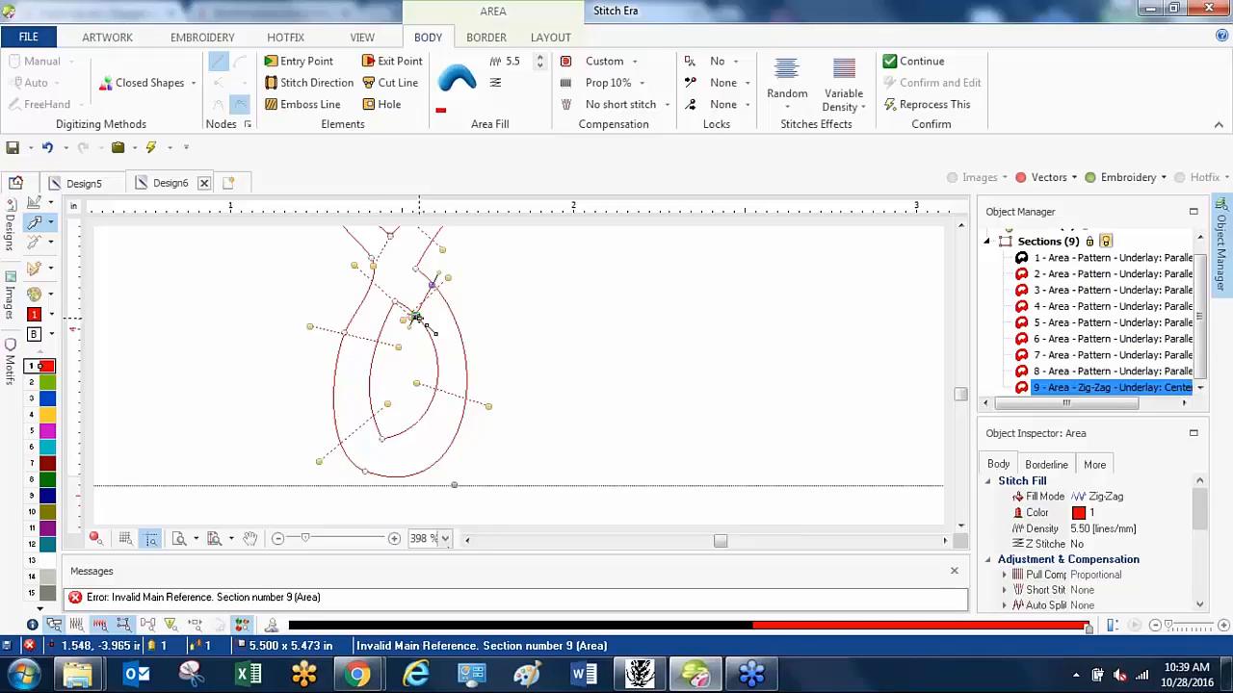
{"action": "key", "text": "ctrl+z"}
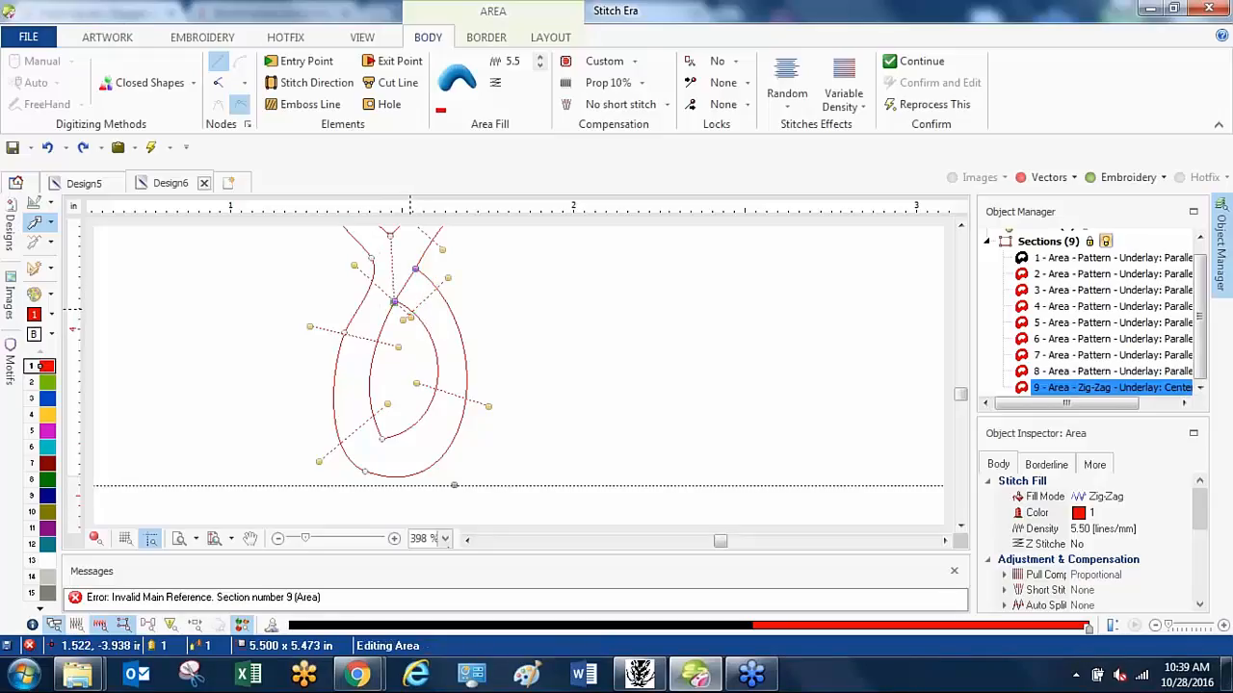
{"action": "key", "text": "ctrl+z"}
{"action": "key", "text": "ctrl+z"}
{"action": "key", "text": "ctrl+z"}
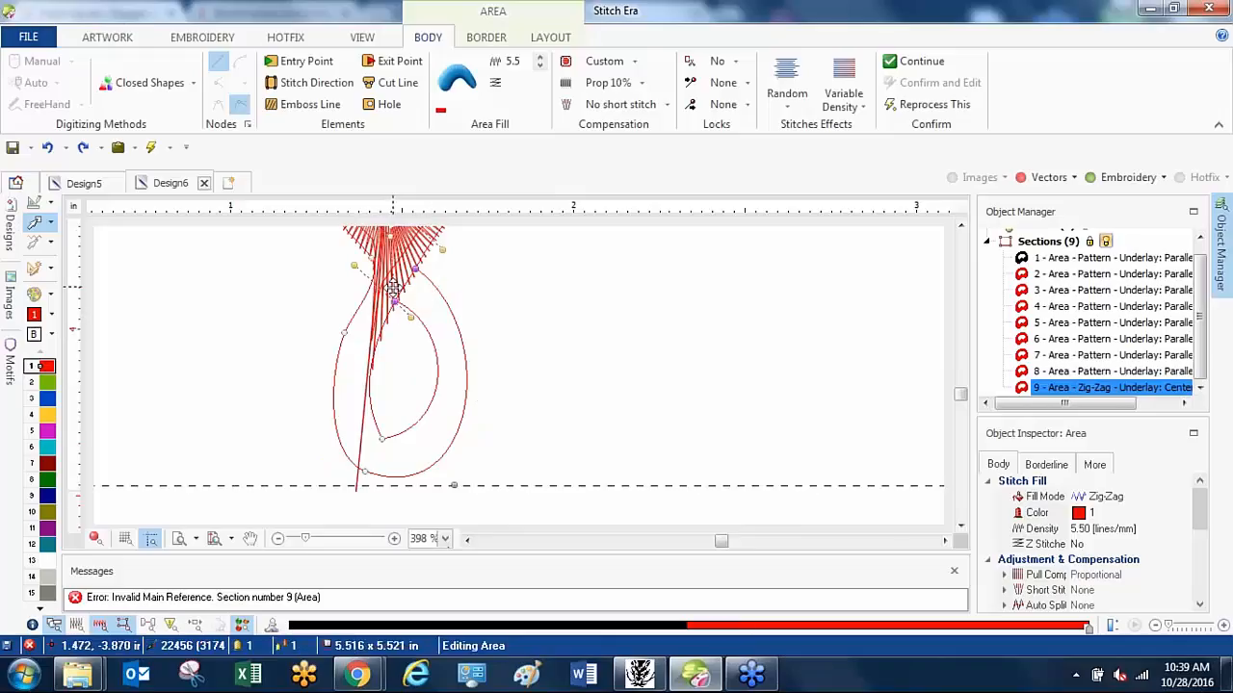
Reposition the right end of the stitch direction line at the heart's bottom tip.
{"action": "scroll", "coordinate": [393, 288], "scroll_direction": "down", "scroll_amount": 3}
{"action": "scroll", "coordinate": [391, 266], "scroll_direction": "up", "scroll_amount": 3}
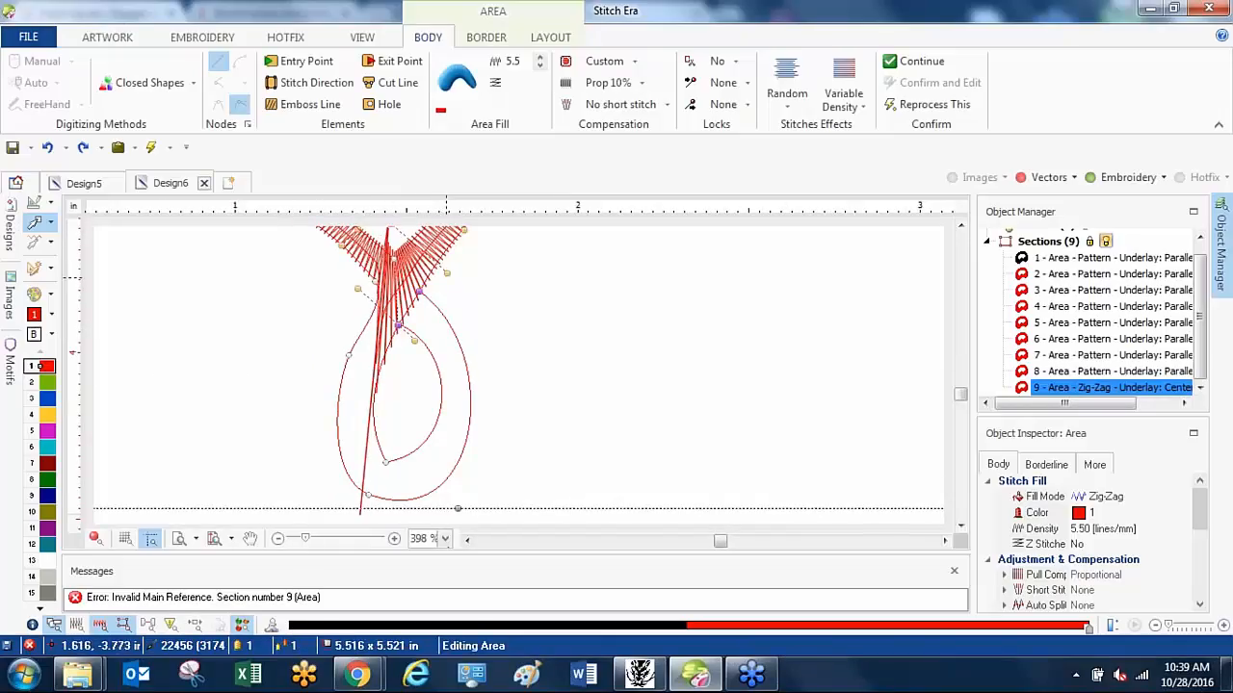
{"action": "left_click_drag", "start_coordinate": [449, 275], "coordinate": [453, 306]}
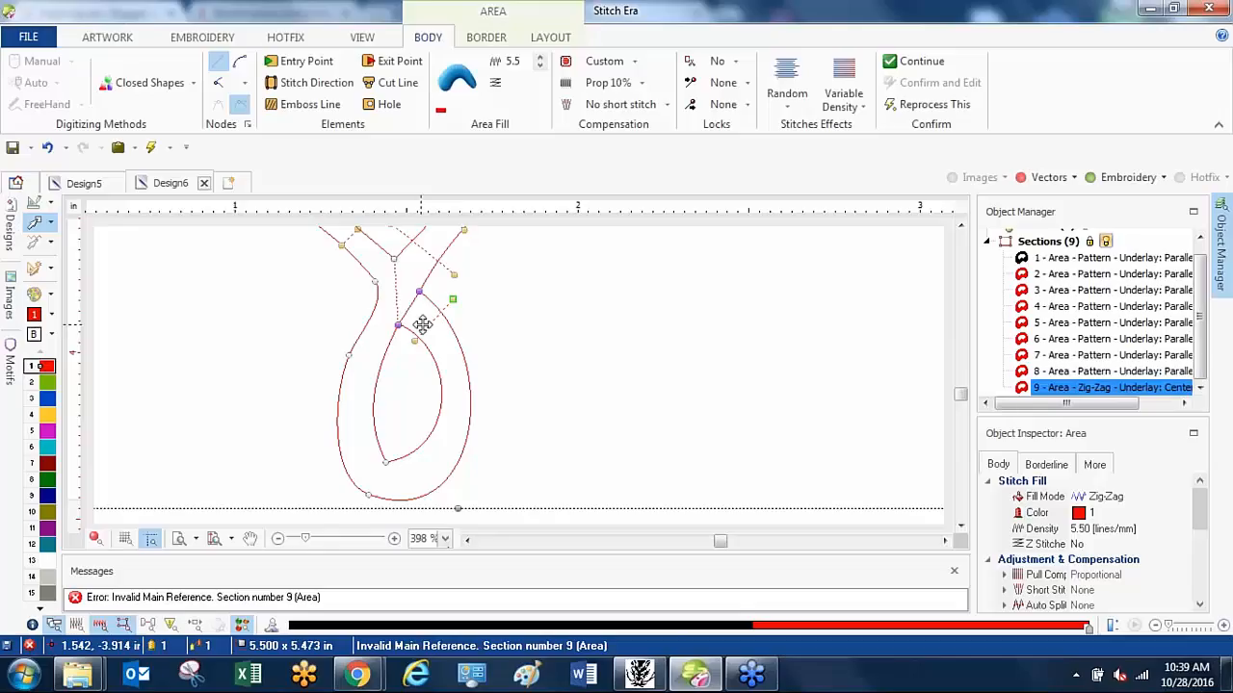
Delete the zig-zag outline area and show the vector artwork.
{"action": "scroll", "coordinate": [431, 332], "scroll_direction": "down", "scroll_amount": 3}
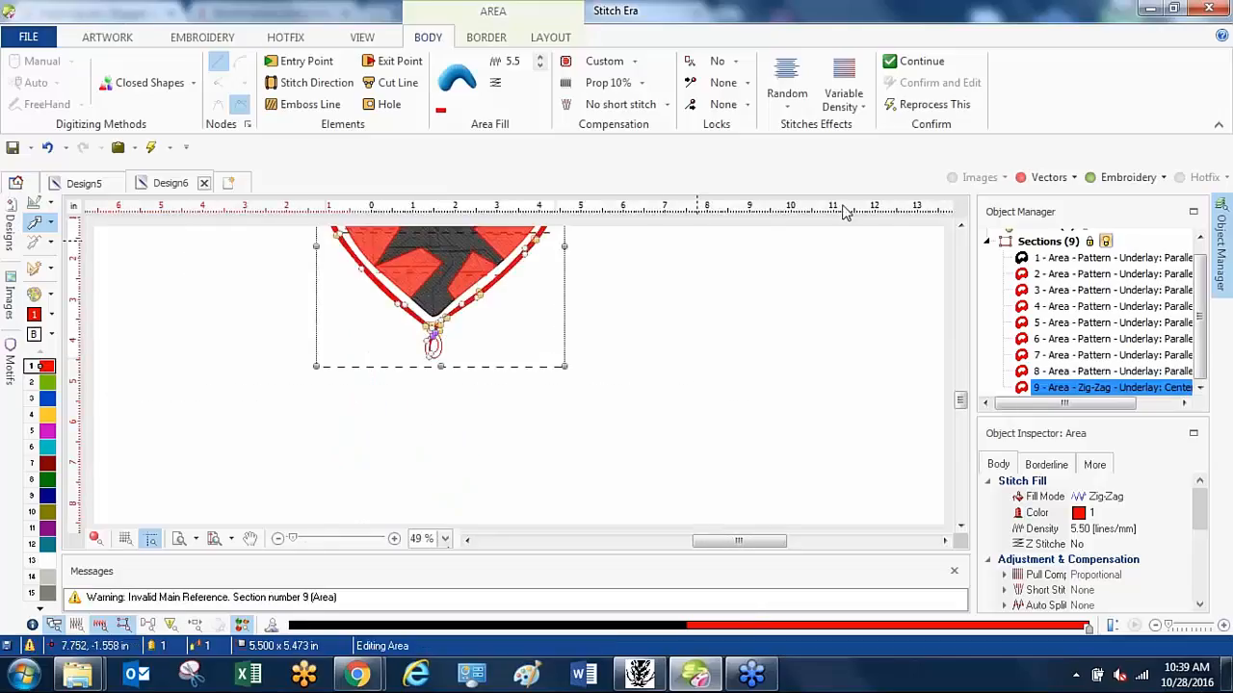
{"action": "left_click", "coordinate": [618, 331]}
{"action": "left_click", "coordinate": [432, 340]}
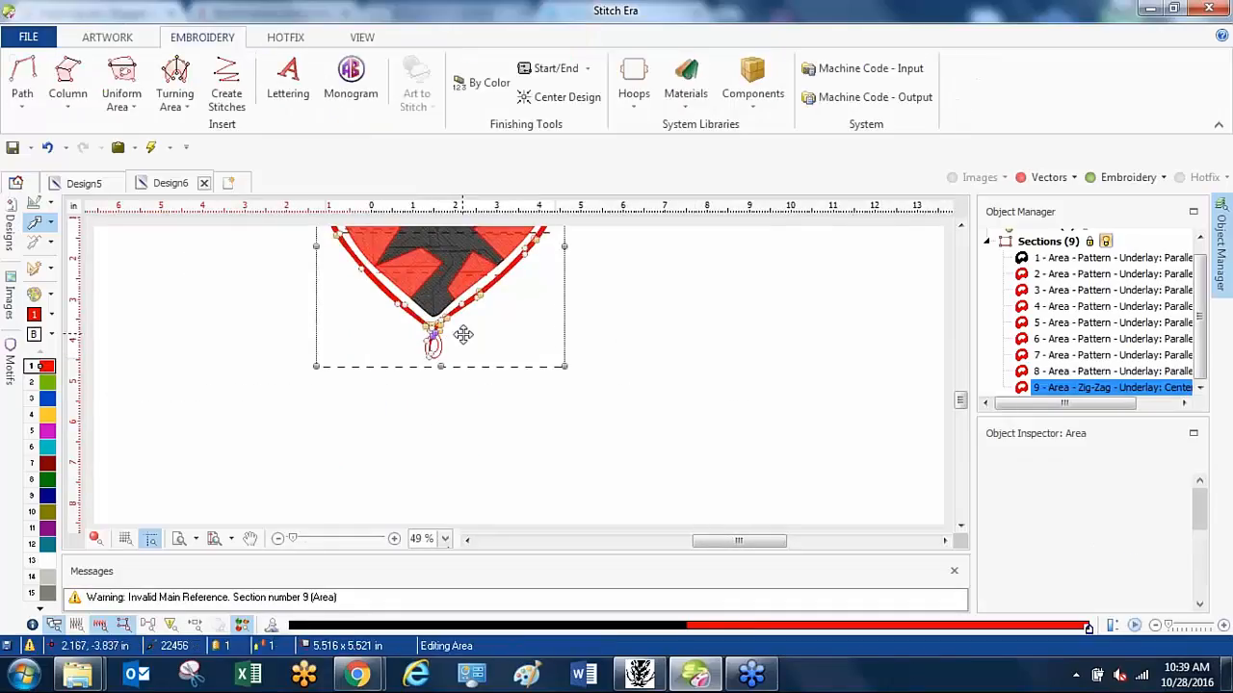
{"action": "left_click", "coordinate": [1049, 177]}
Start a path with zig-zag stitches, using the Soft Low underlay and Prop 10% pull compensation.
{"action": "scroll", "coordinate": [335, 358], "scroll_direction": "up", "scroll_amount": 3}
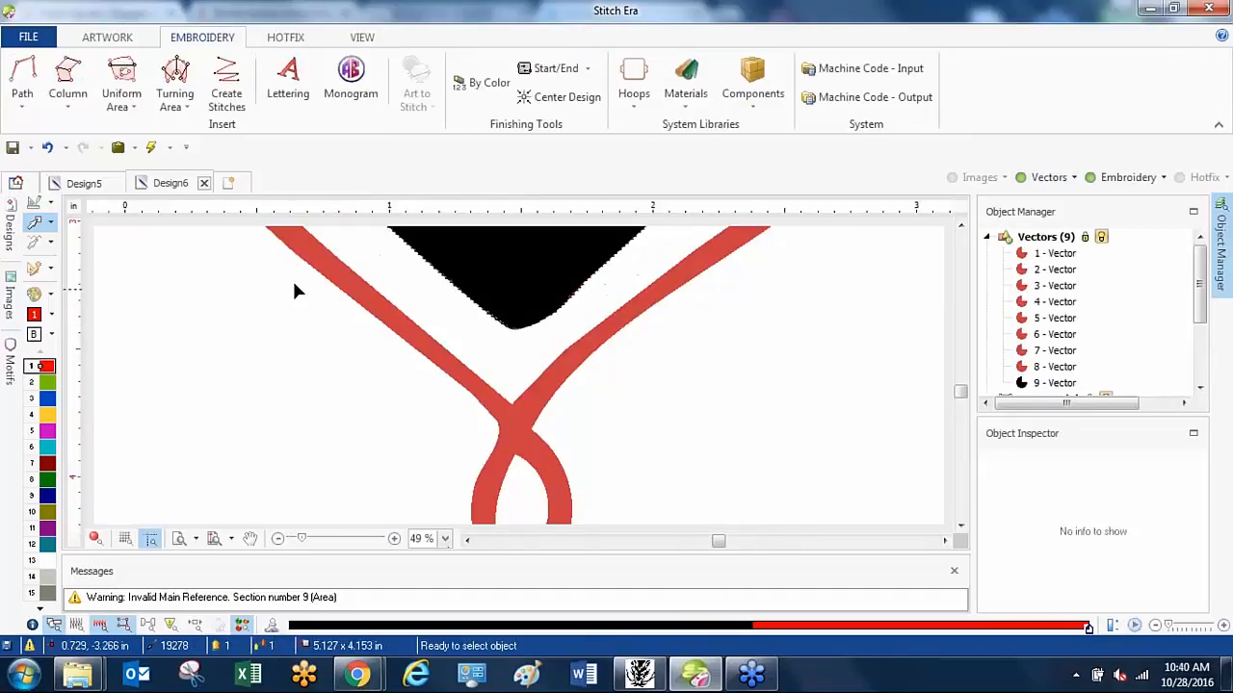
{"action": "left_click", "coordinate": [22, 87]}
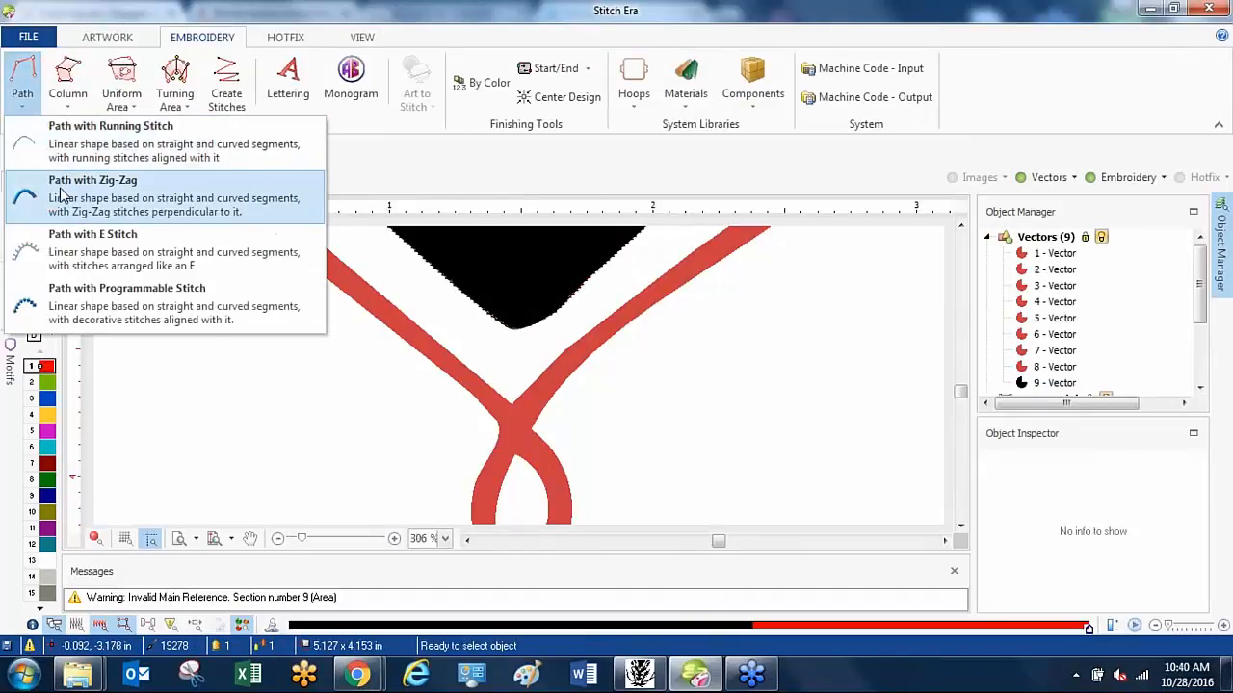
{"action": "left_click", "coordinate": [60, 192]}
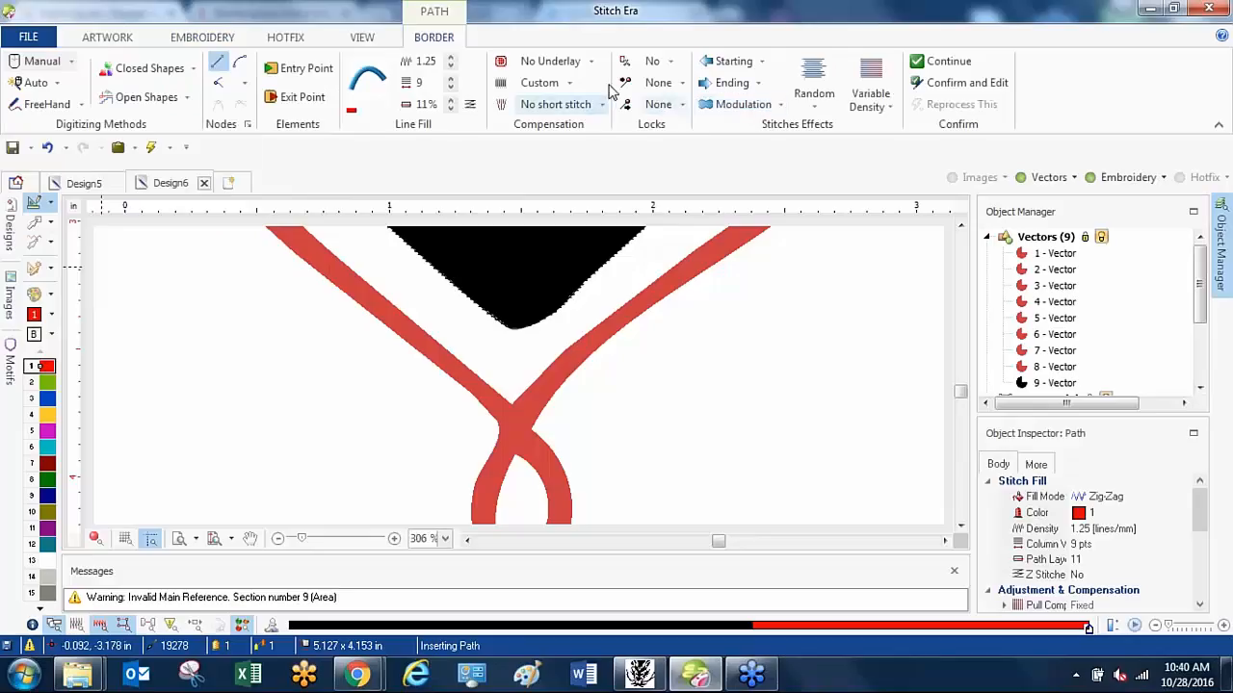
{"action": "left_click", "coordinate": [578, 64]}
{"action": "left_click", "coordinate": [578, 166]}
{"action": "left_click", "coordinate": [541, 83]}
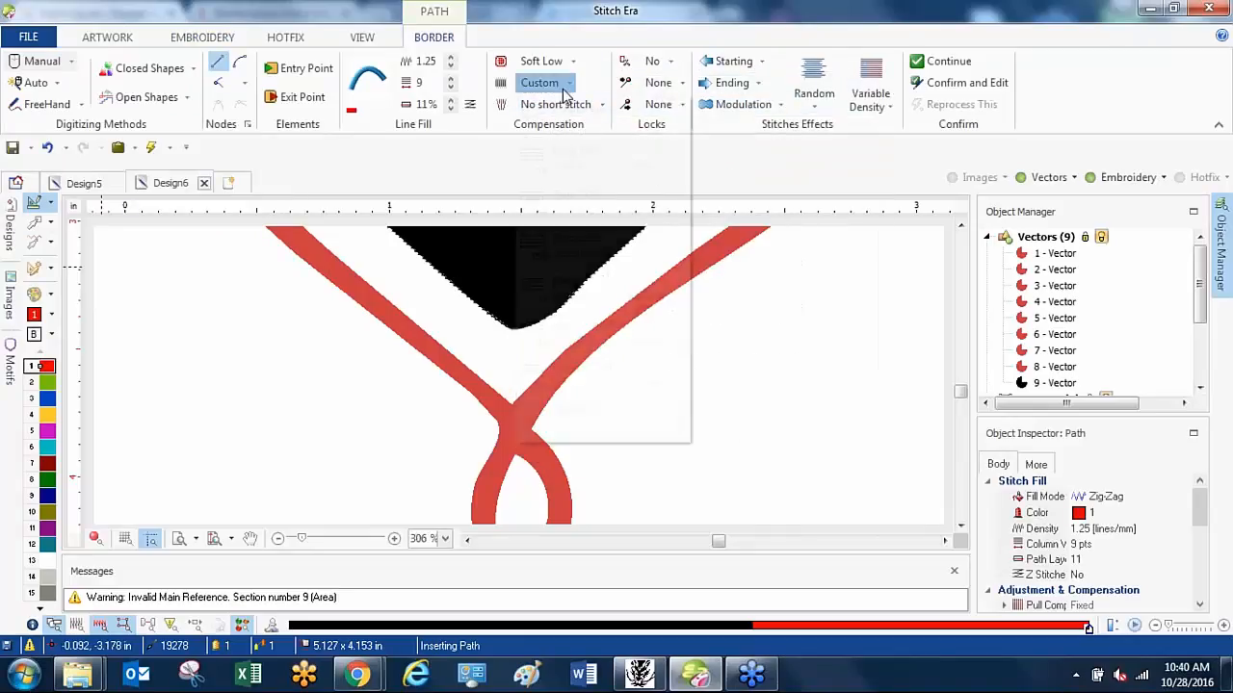
{"action": "left_click", "coordinate": [583, 199]}
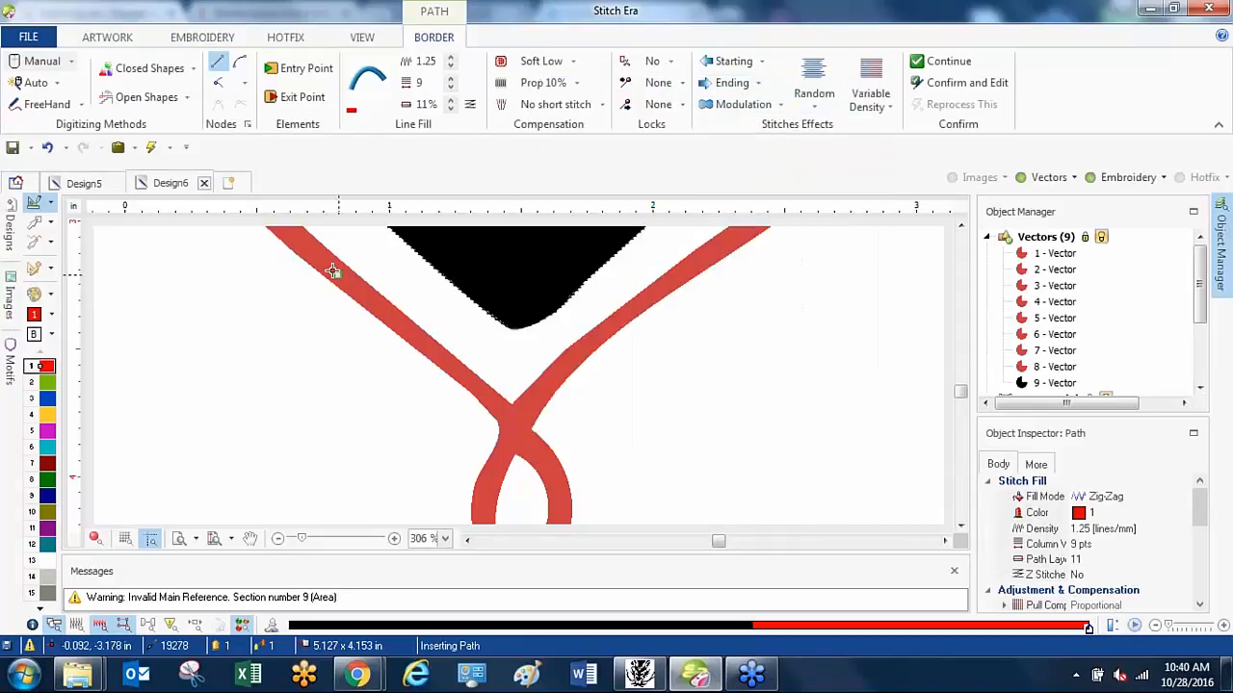
Place the path's first point on the outline's left side above the bottom tip, and set density 5.5 and column width 23.
{"action": "left_click", "coordinate": [321, 260]}
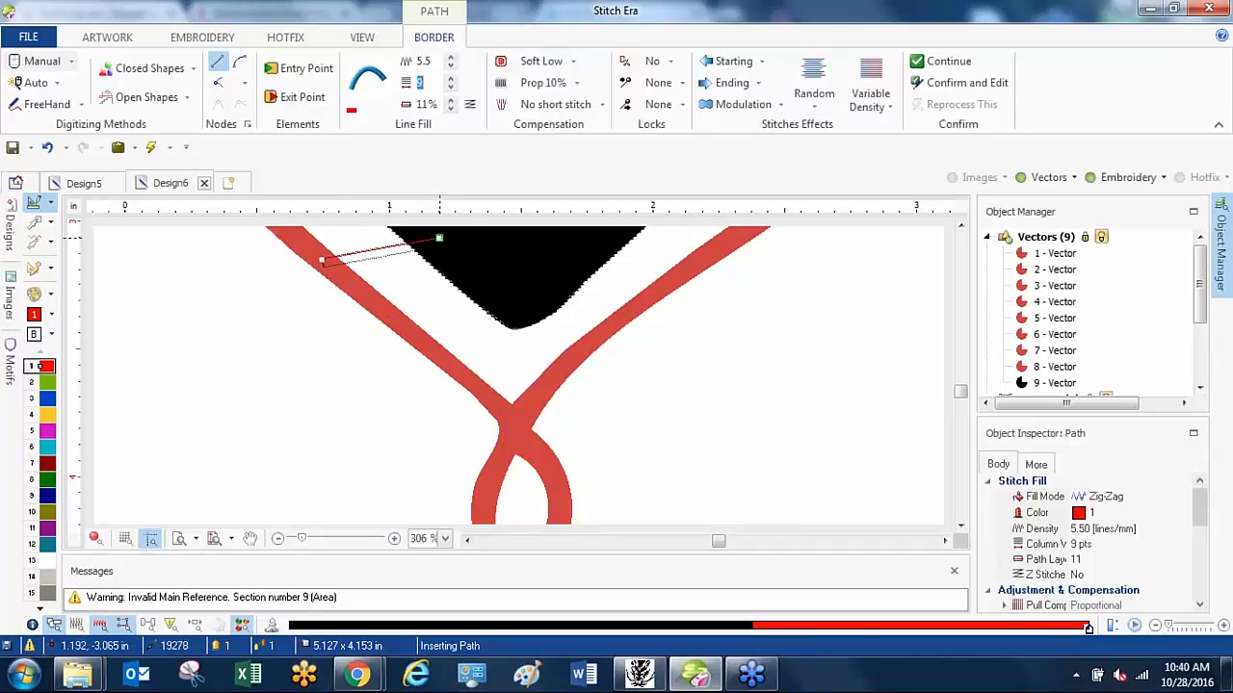
{"action": "key", "text": "Return"}
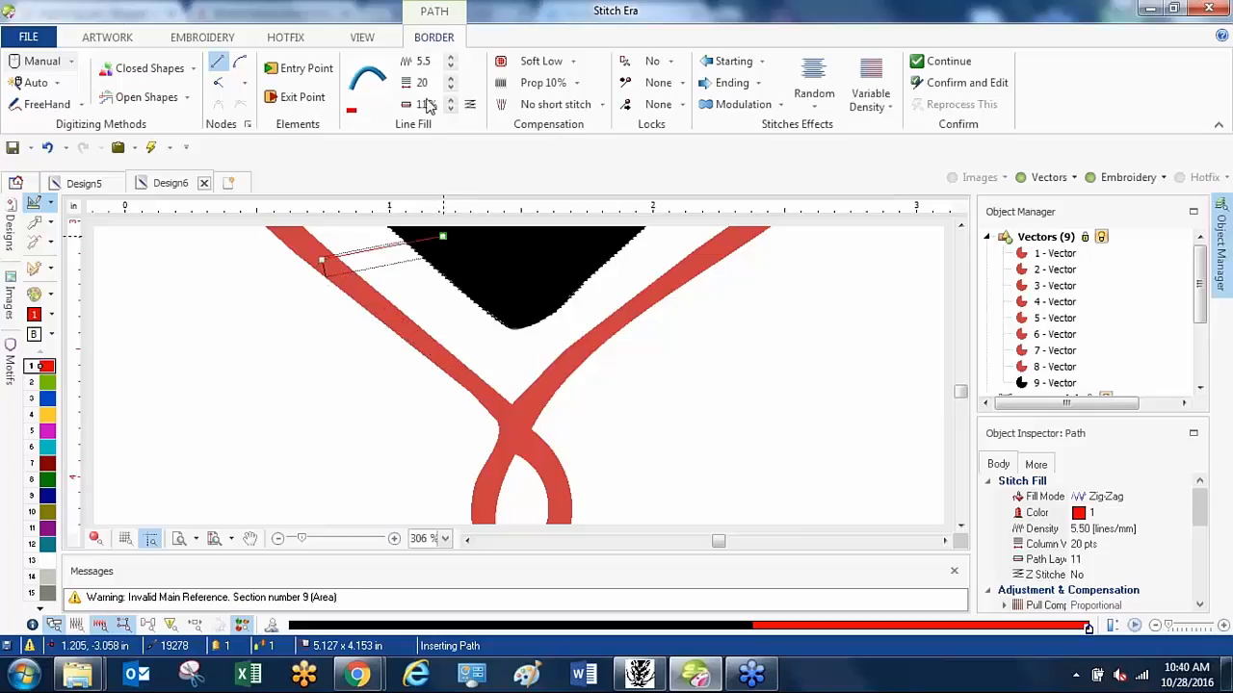
{"action": "key", "text": "Return"}
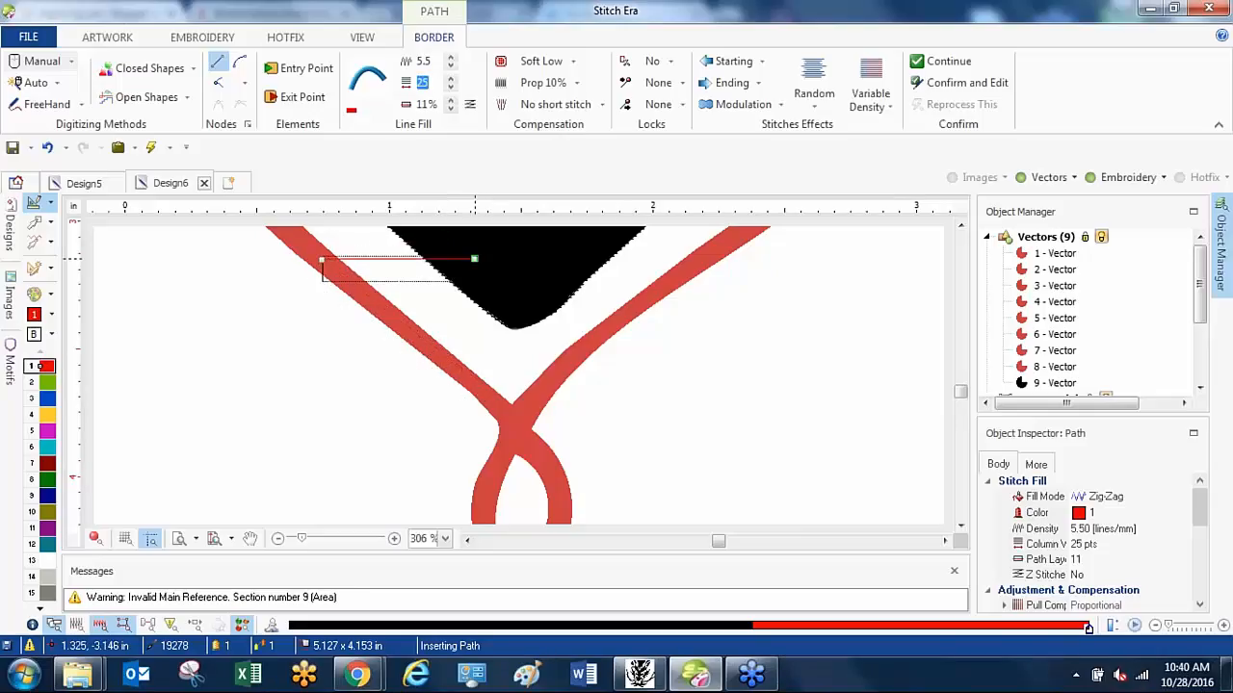
{"action": "type", "text": "23"}
{"action": "key", "text": "Return"}
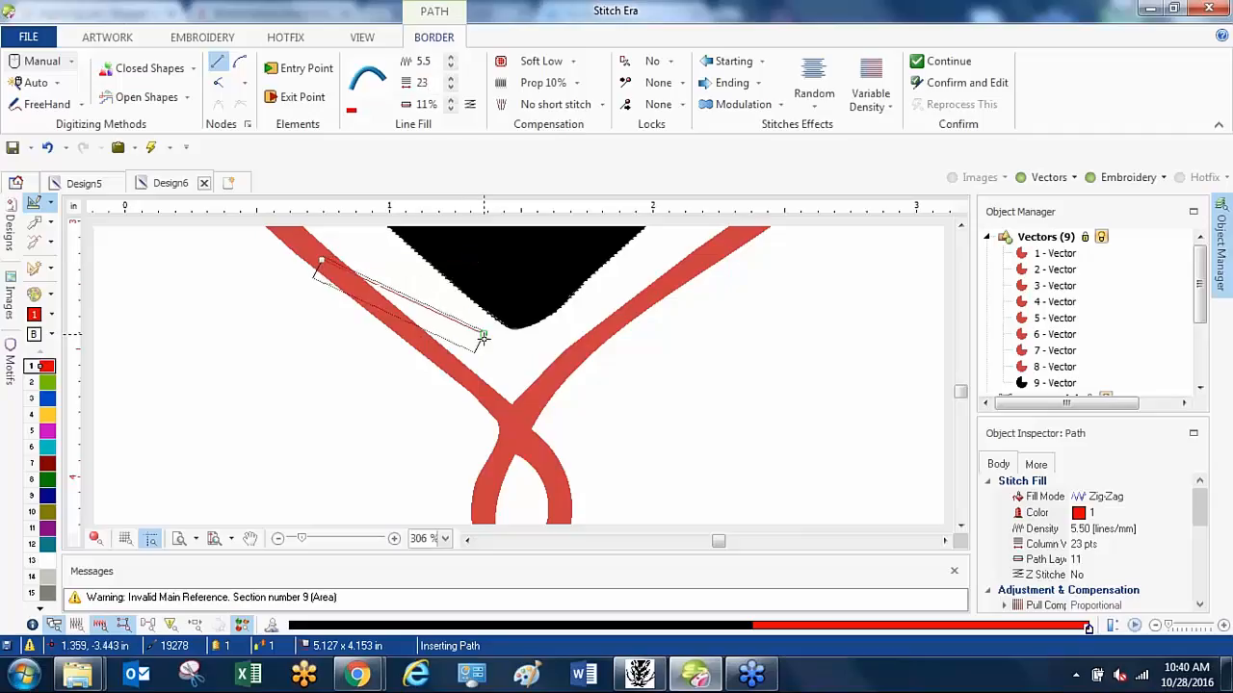
Try tracing the outline through the crossing and down the loop's right side with straight segments, and remove those points.
{"action": "left_click", "coordinate": [482, 378]}
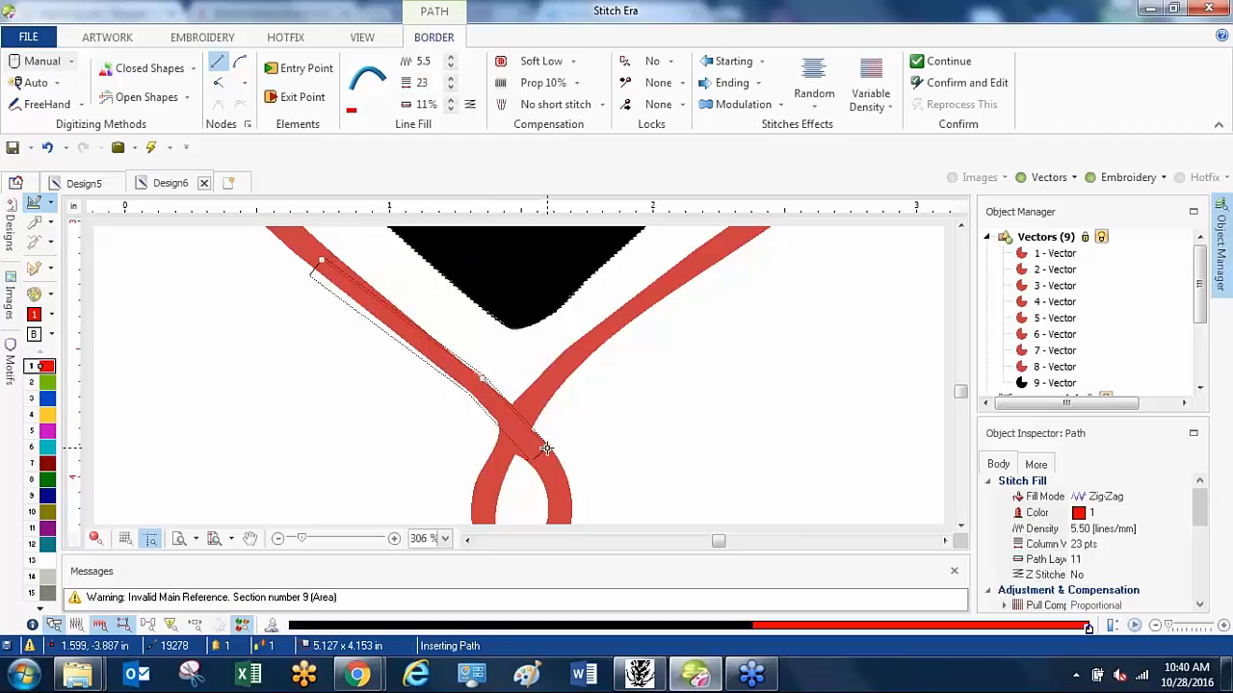
{"action": "left_click", "coordinate": [570, 507]}
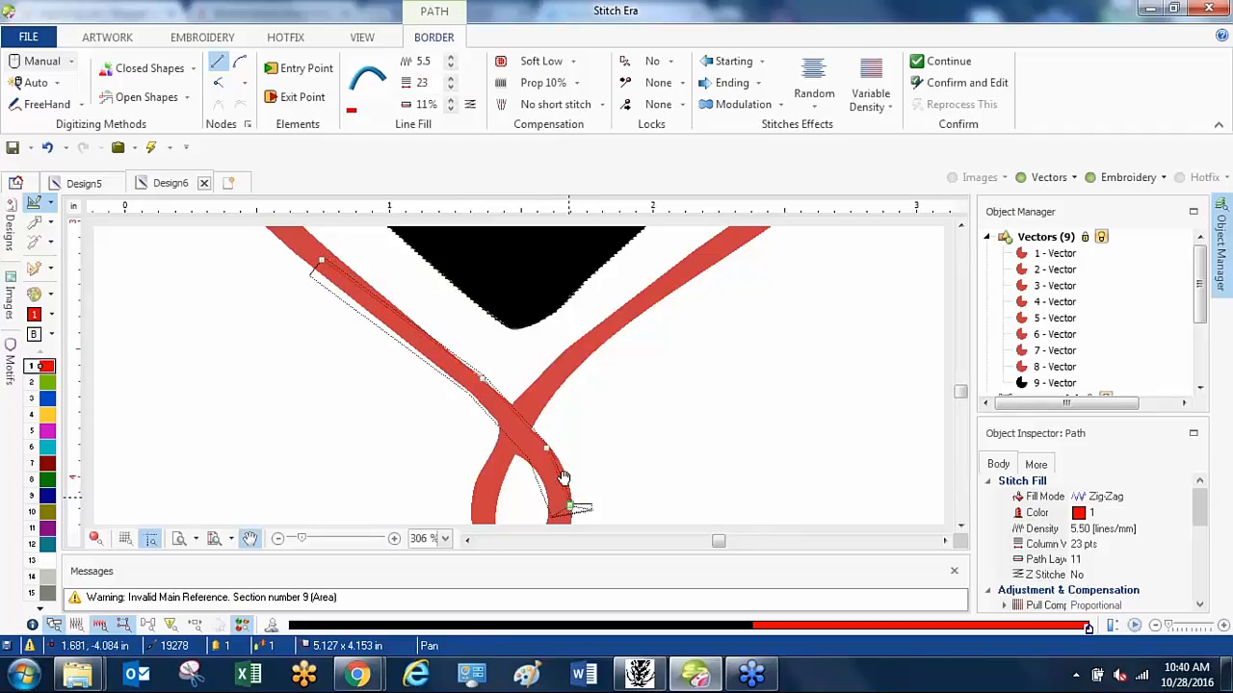
{"action": "left_click_drag", "start_coordinate": [570, 508], "coordinate": [578, 350]}
{"action": "left_click", "coordinate": [556, 404]}
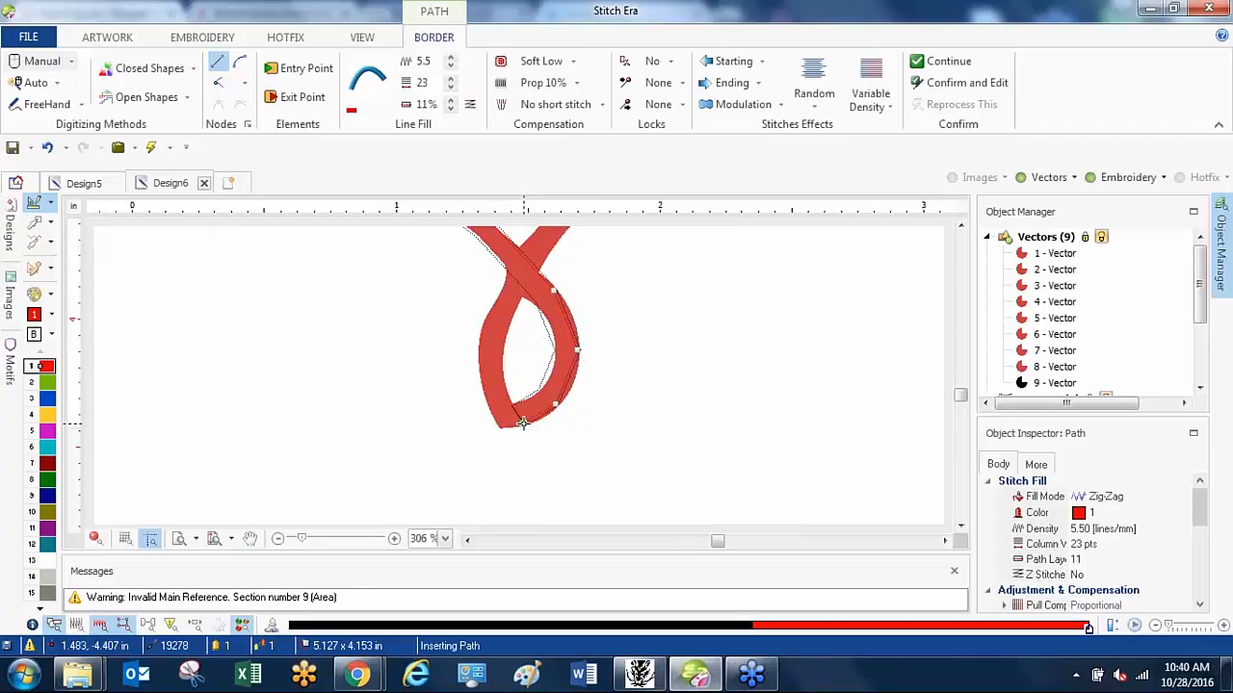
{"action": "key", "text": "BackSpace"}
{"action": "key", "text": "BackSpace"}
{"action": "key", "text": "BackSpace"}
Trace the path with curved segments through the crossing at the heart's tip and clockwise around the small loop.
{"action": "scroll", "coordinate": [537, 332], "scroll_direction": "down", "scroll_amount": 5}
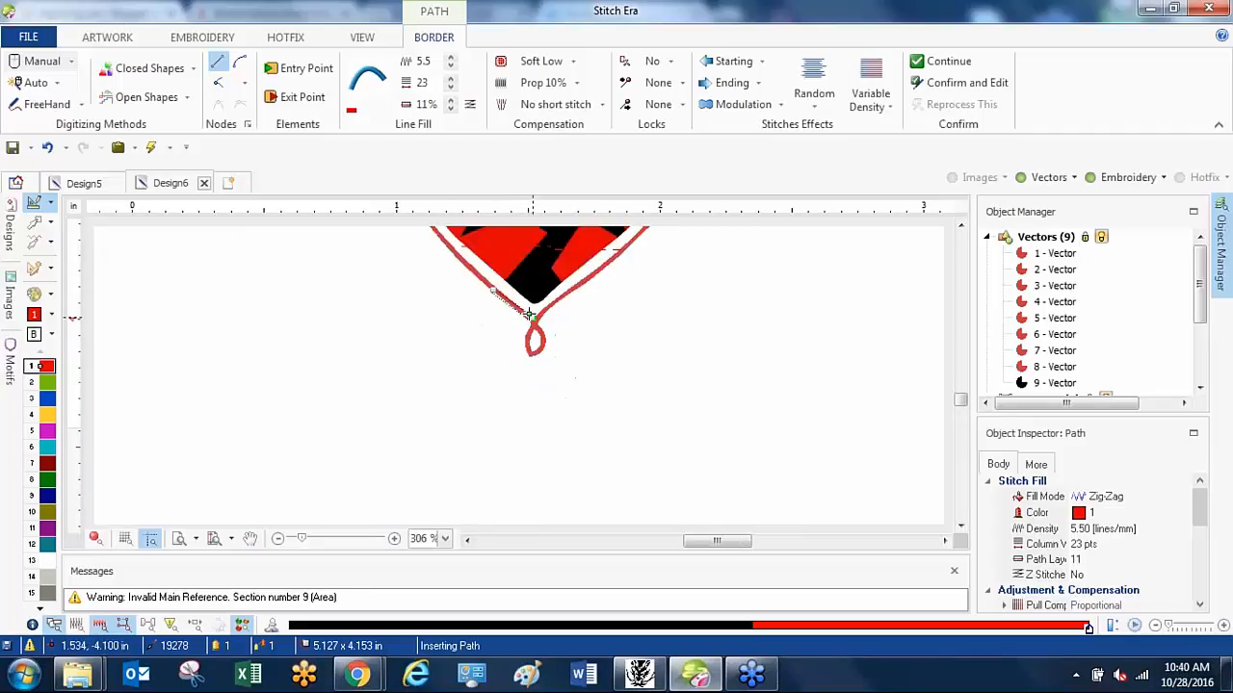
{"action": "scroll", "coordinate": [528, 309], "scroll_direction": "up", "scroll_amount": 3}
{"action": "scroll", "coordinate": [528, 309], "scroll_direction": "up", "scroll_amount": 1}
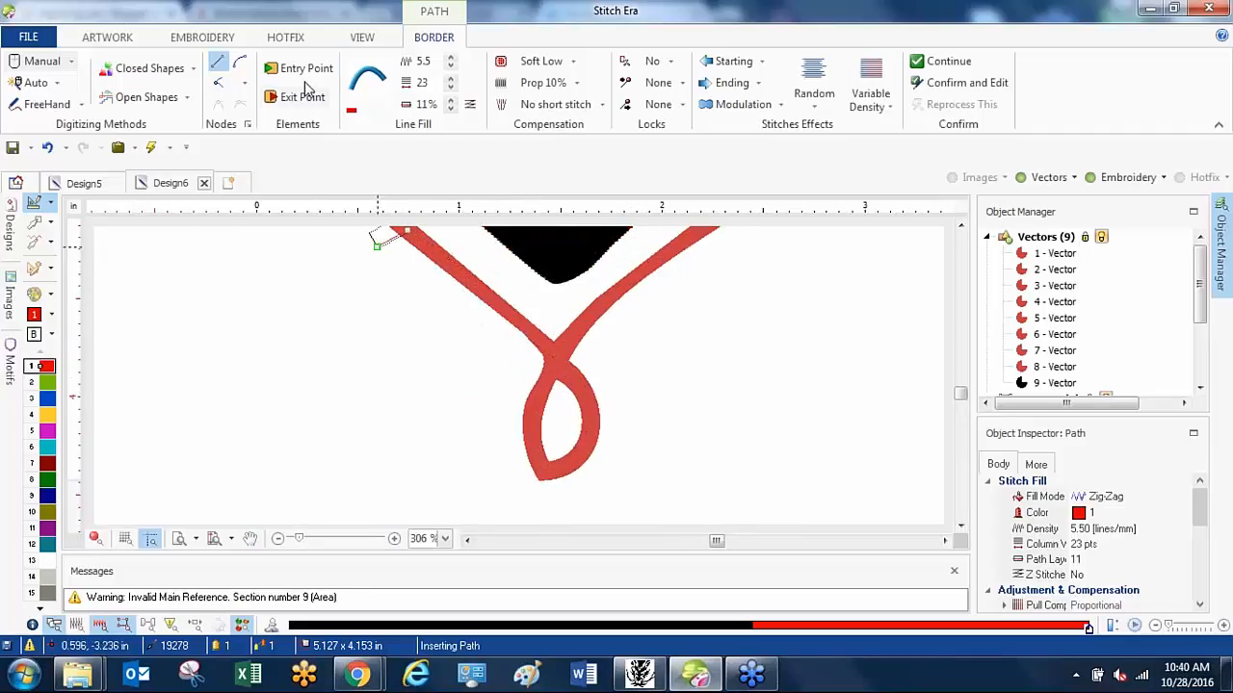
{"action": "left_click", "coordinate": [240, 61]}
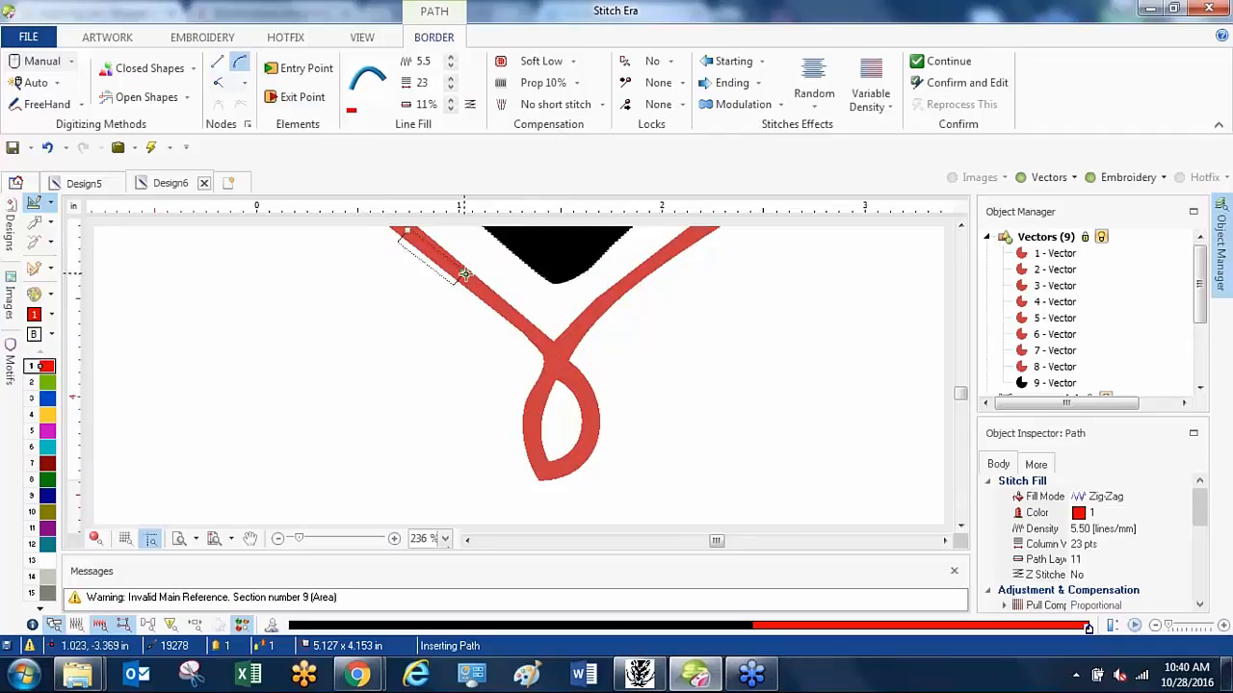
{"action": "left_click", "coordinate": [482, 289]}
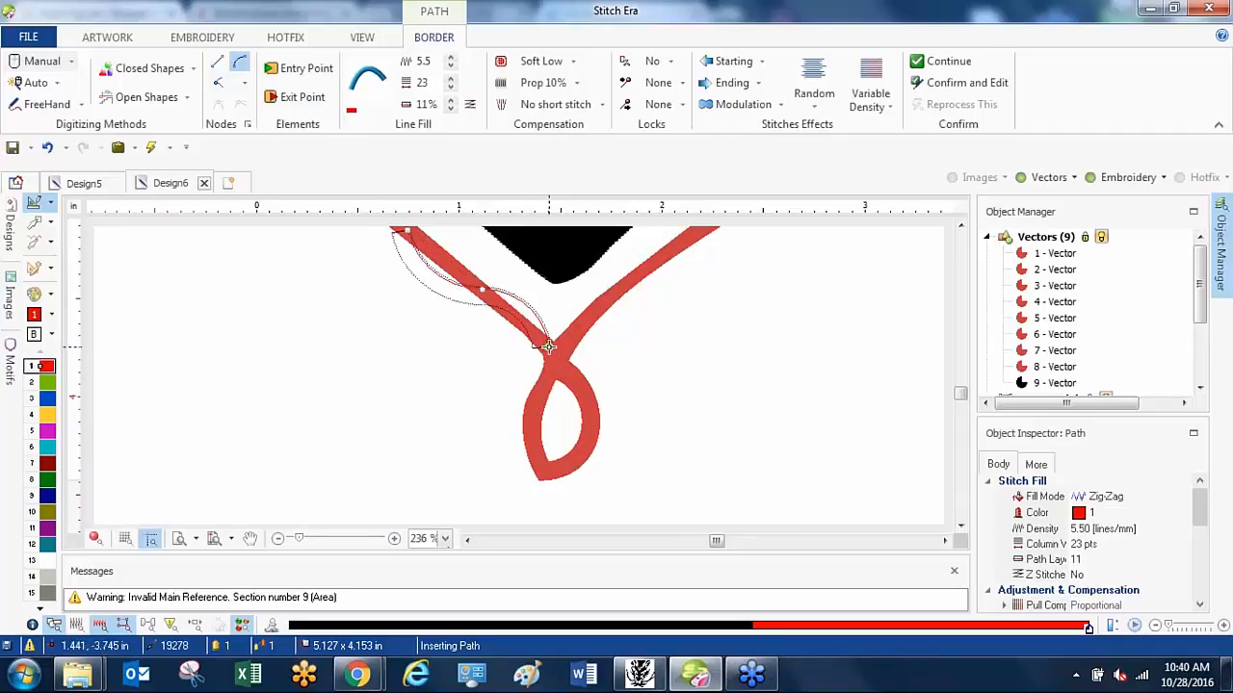
{"action": "left_click", "coordinate": [545, 337]}
{"action": "left_click", "coordinate": [595, 395]}
{"action": "left_click", "coordinate": [594, 448]}
{"action": "left_click", "coordinate": [525, 432]}
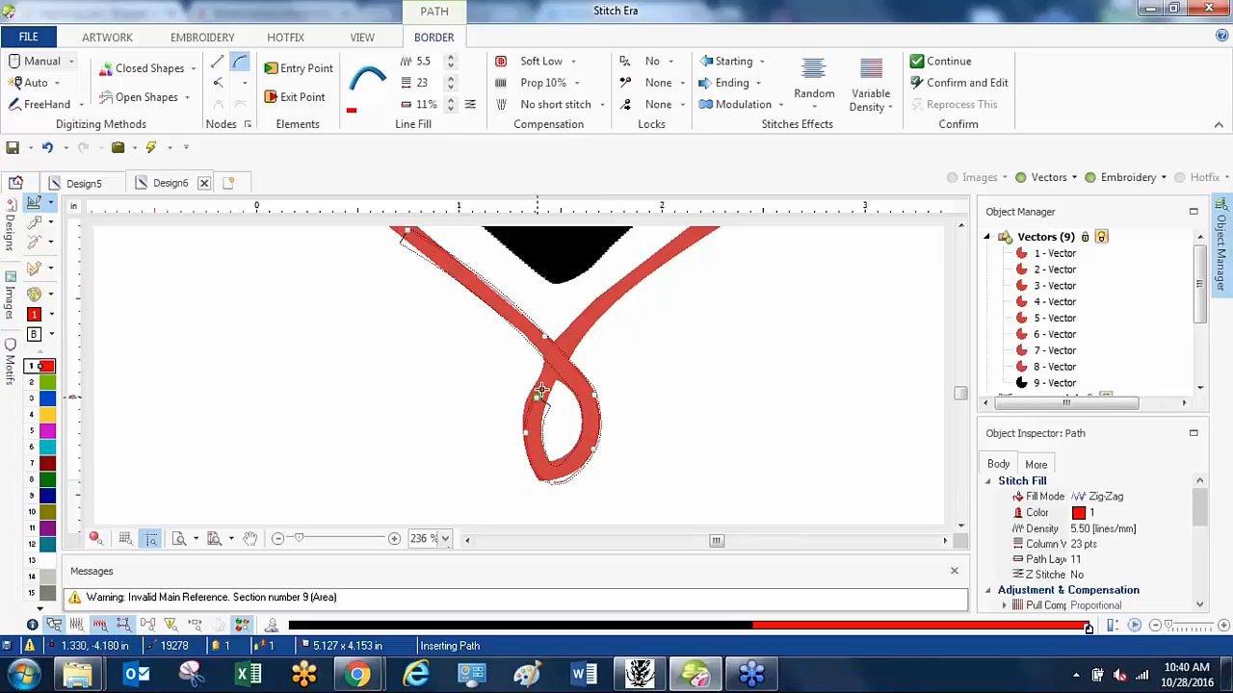
{"action": "left_click_drag", "start_coordinate": [571, 338], "coordinate": [404, 519]}
{"action": "left_click", "coordinate": [539, 397]}
Continue the curved path from the small bottom loop's crossing up the heart's lower right side to its outermost edge.
{"action": "left_click_drag", "start_coordinate": [681, 299], "coordinate": [397, 485]}
{"action": "left_click_drag", "start_coordinate": [555, 368], "coordinate": [501, 455]}
{"action": "left_click", "coordinate": [548, 341]}
{"action": "left_click_drag", "start_coordinate": [580, 299], "coordinate": [474, 504]}
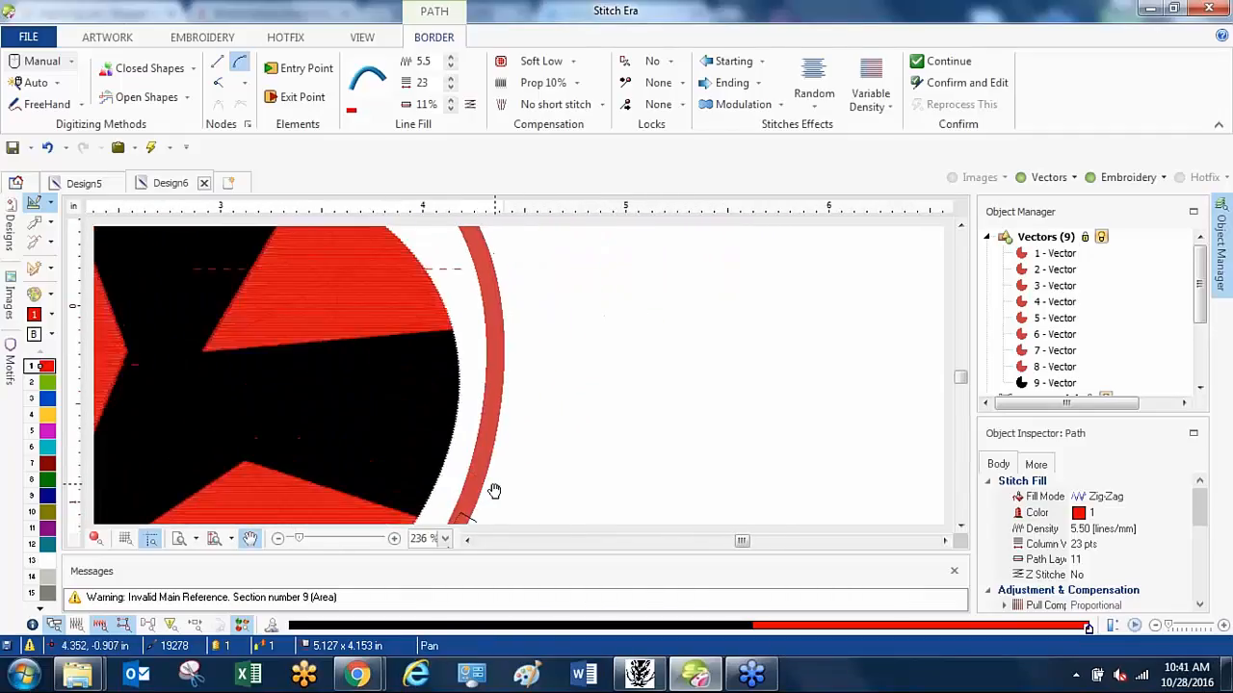
{"action": "key", "text": "space"}
{"action": "left_click", "coordinate": [487, 368]}
{"action": "key", "text": "space"}
Extend the curved path up and over the heart's right lobe toward the central dip.
{"action": "left_click_drag", "start_coordinate": [502, 343], "coordinate": [554, 512]}
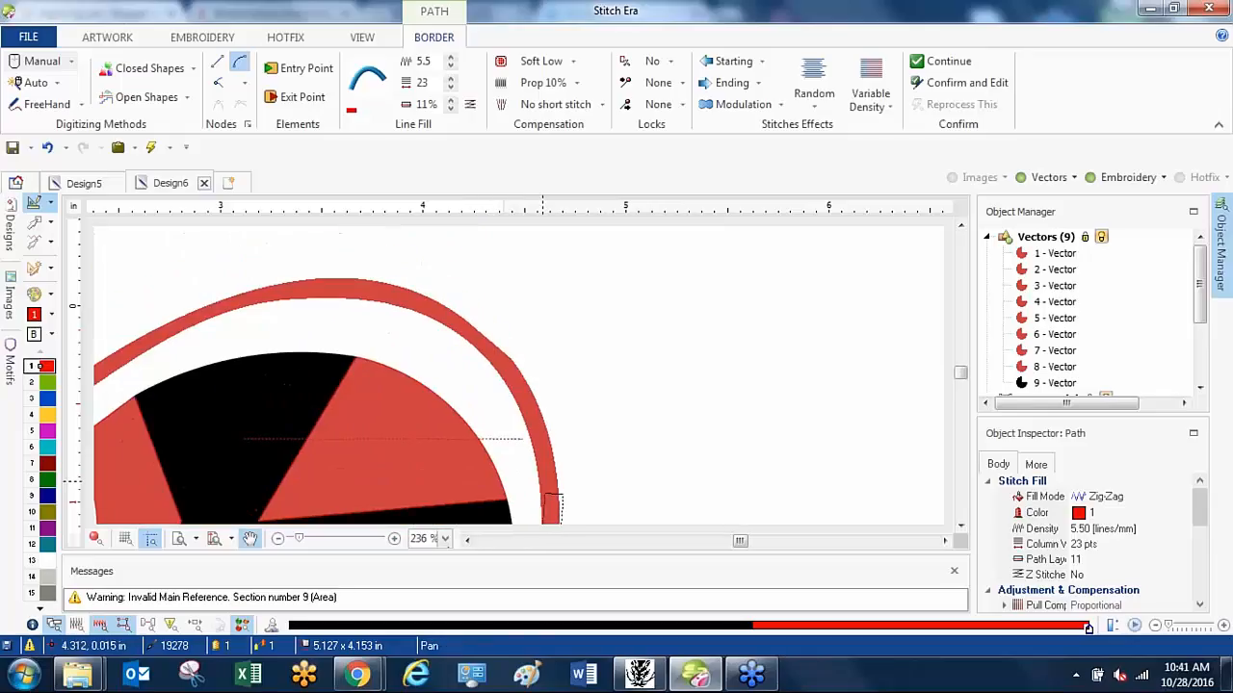
{"action": "key", "text": "space"}
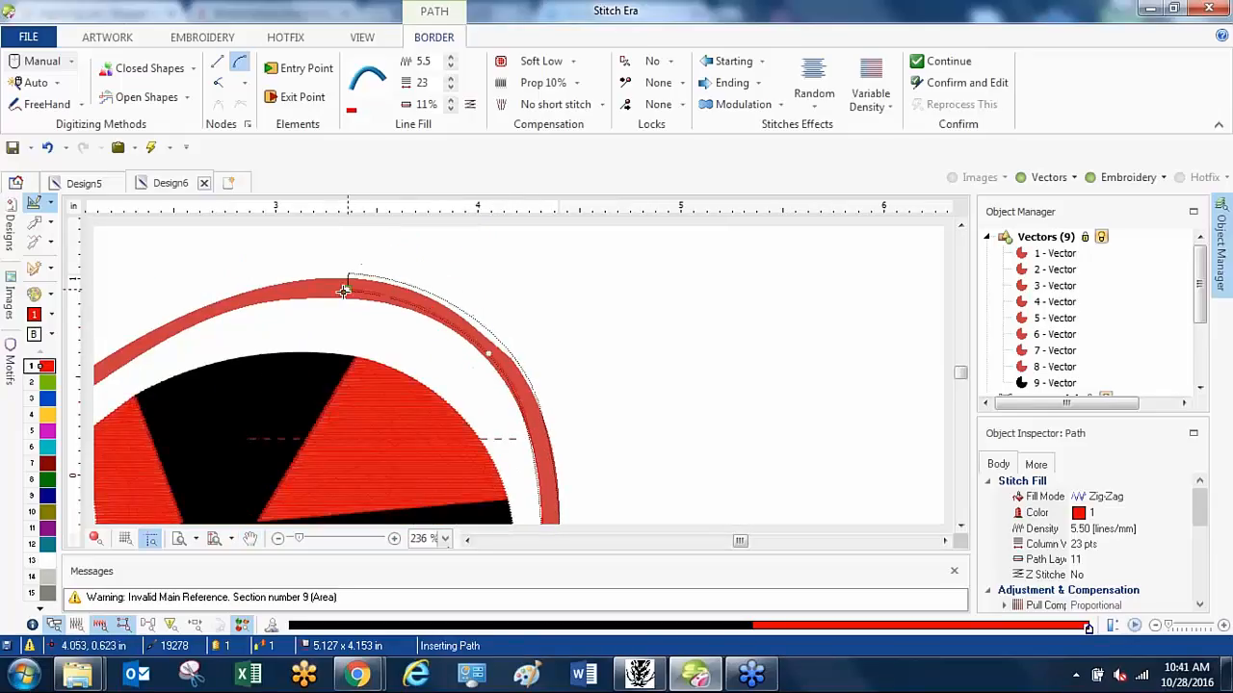
{"action": "key", "text": "space"}
{"action": "left_click_drag", "start_coordinate": [318, 303], "coordinate": [495, 263]}
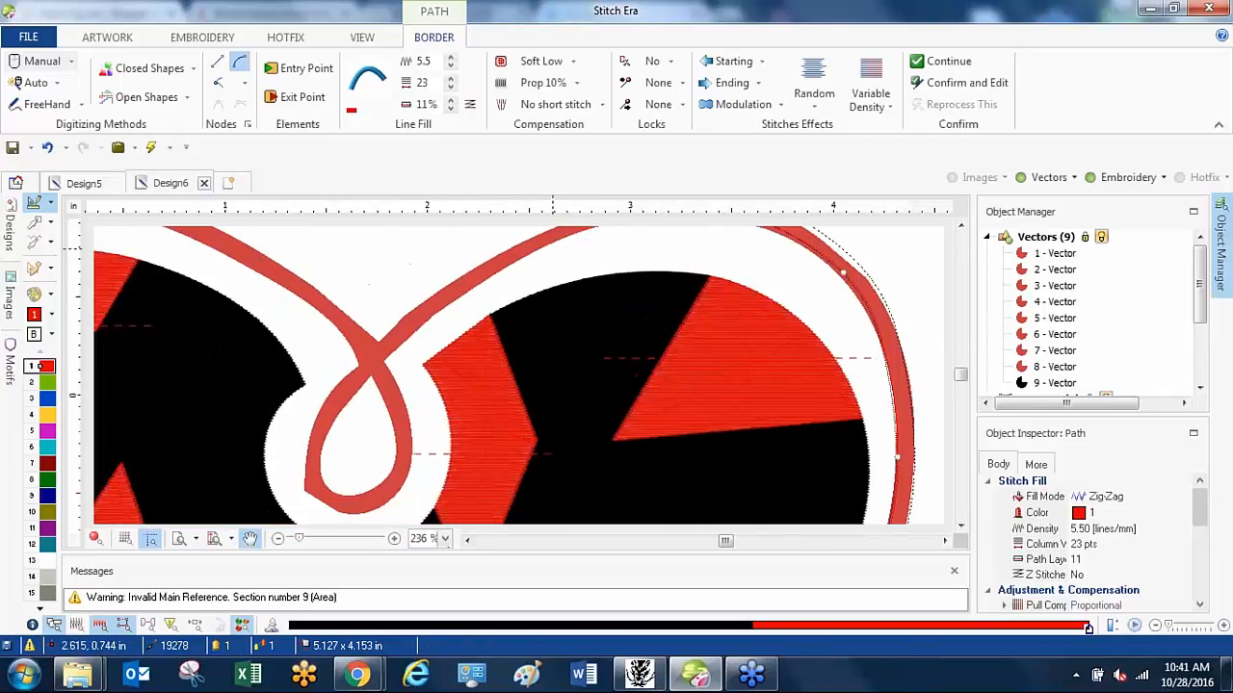
{"action": "key", "text": "space"}
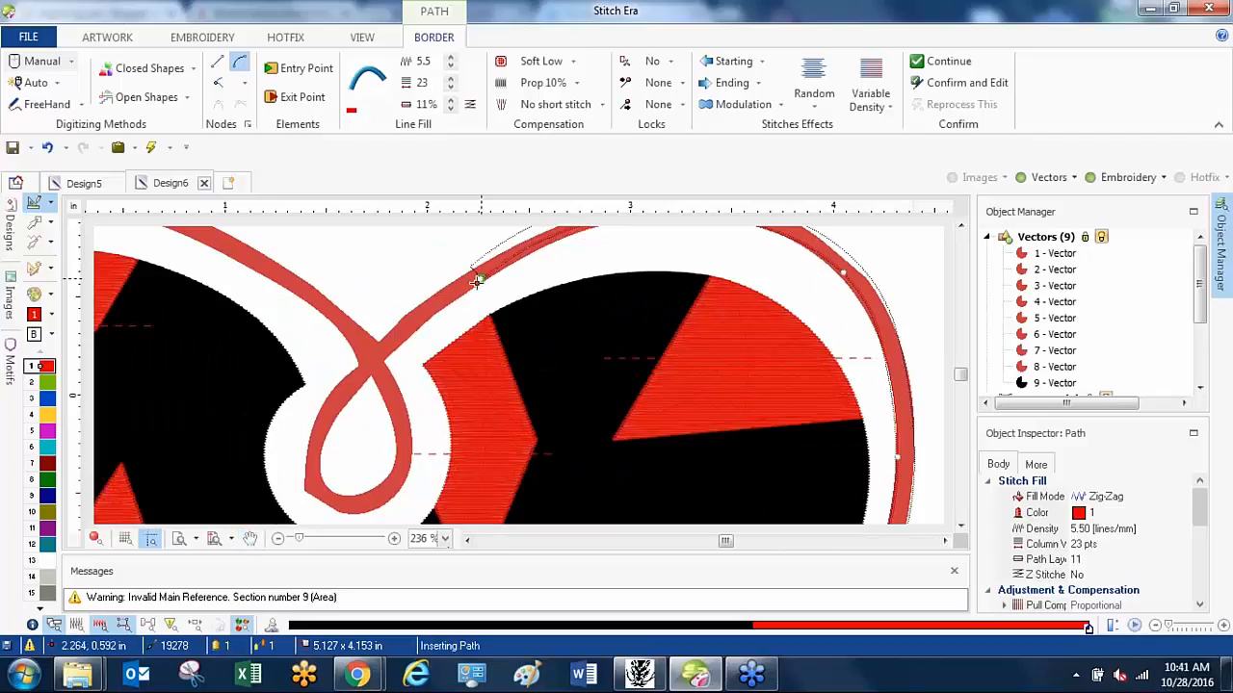
Trace the path through the central crossing and counterclockwise around the upper inner loop with curved points.
{"action": "left_click", "coordinate": [371, 364]}
{"action": "left_click", "coordinate": [325, 426]}
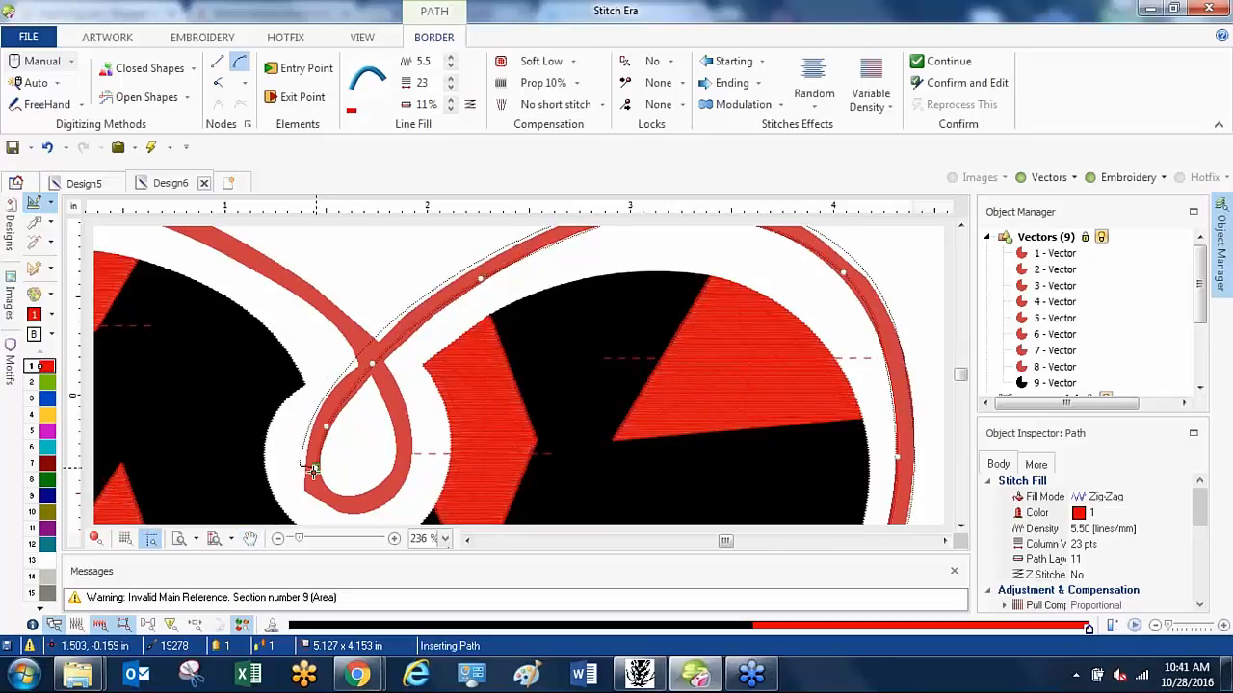
{"action": "left_click", "coordinate": [320, 491]}
{"action": "left_click", "coordinate": [362, 503]}
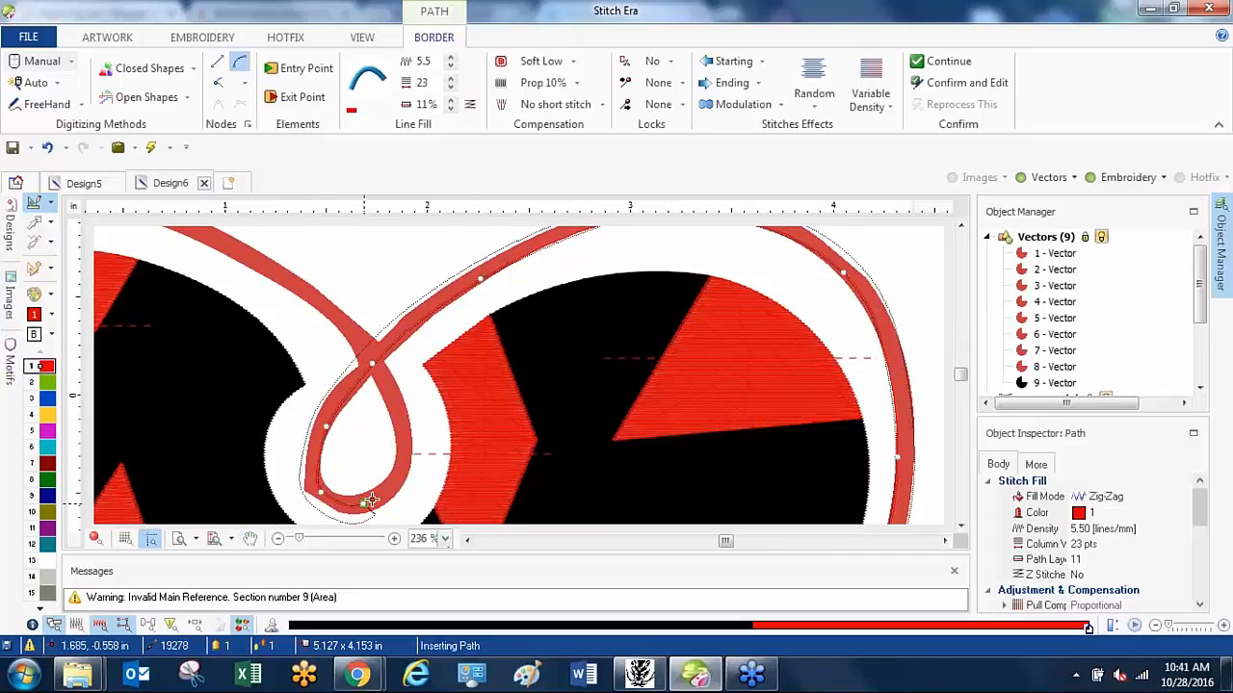
{"action": "left_click", "coordinate": [399, 453]}
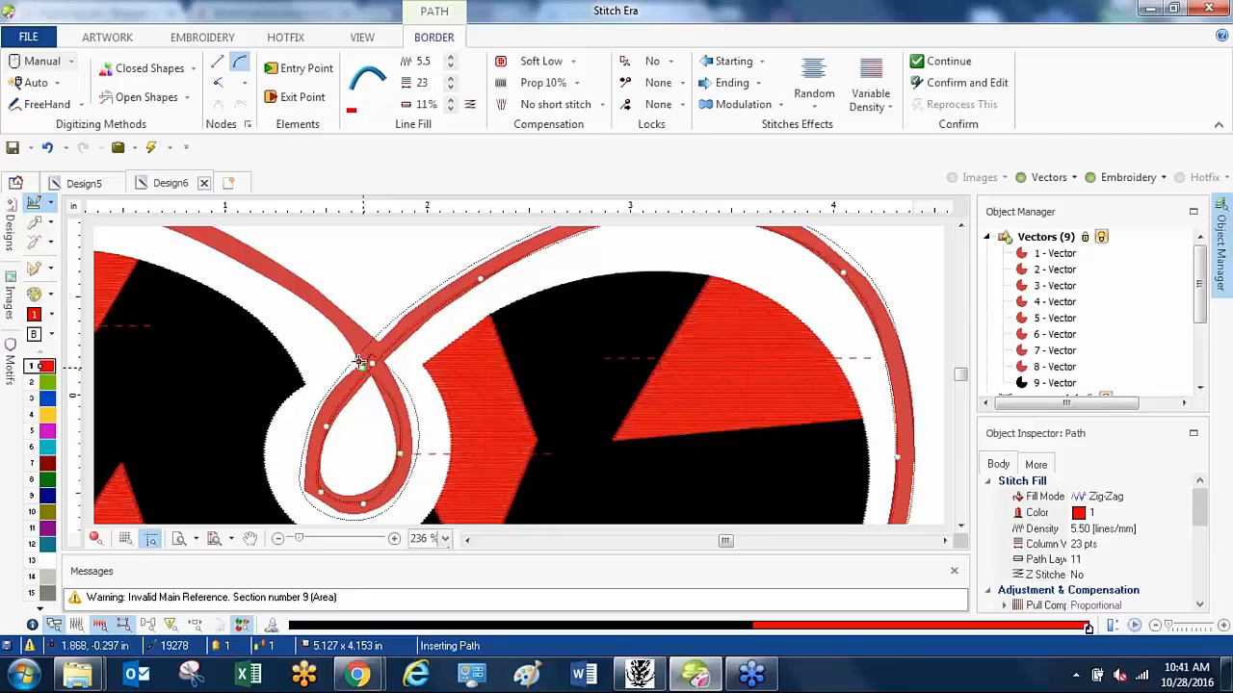
{"action": "left_click", "coordinate": [383, 384]}
Continue the curved path from the upper loop's crossing over the top of the left lobe and onto its outer side.
{"action": "left_click", "coordinate": [323, 311]}
{"action": "left_click_drag", "start_coordinate": [321, 307], "coordinate": [664, 394]}
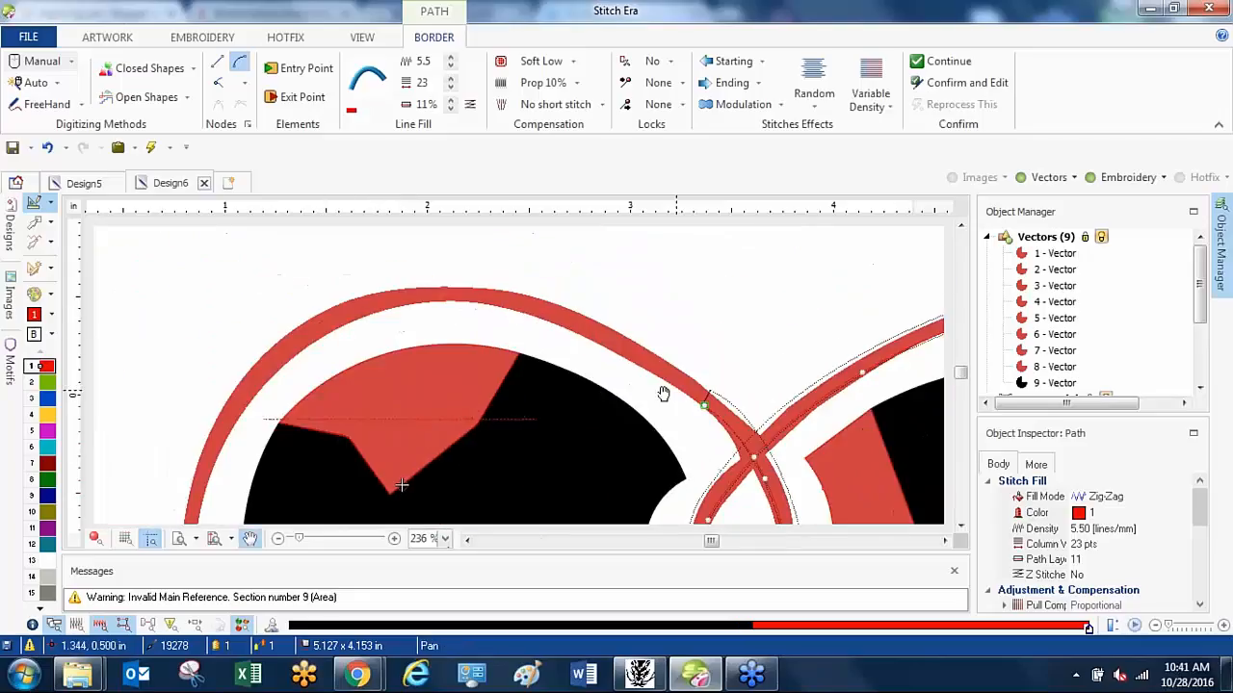
{"action": "left_click", "coordinate": [536, 313]}
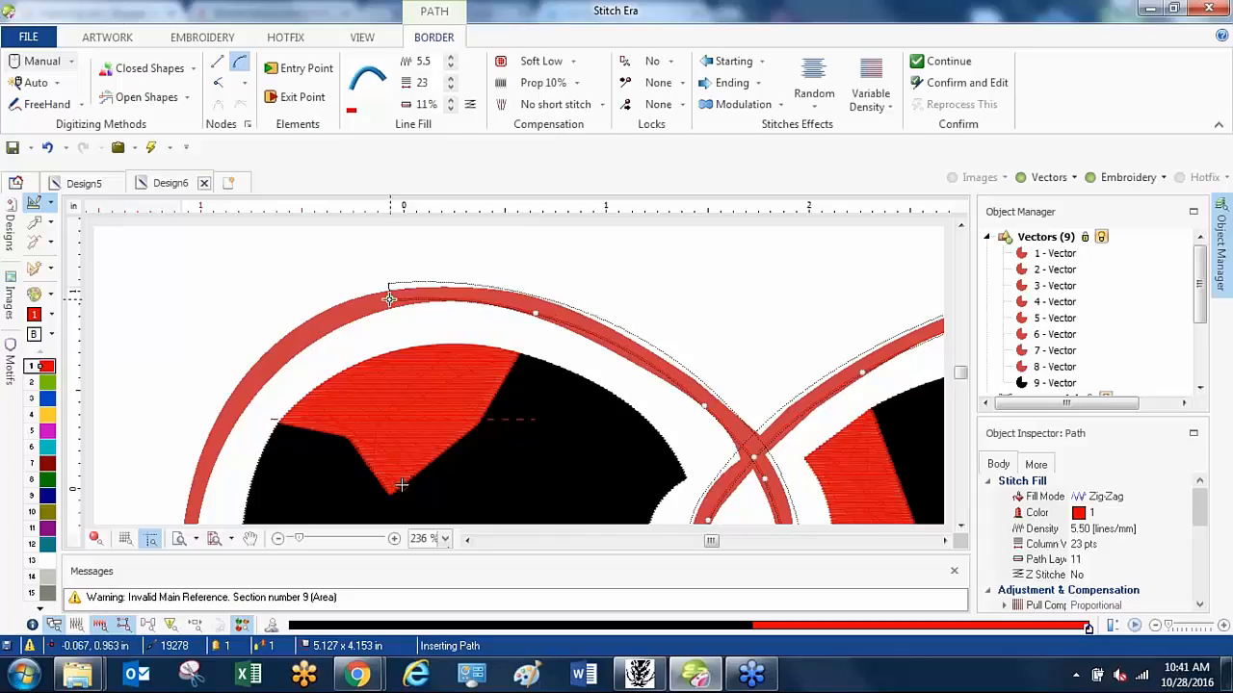
{"action": "left_click", "coordinate": [389, 299]}
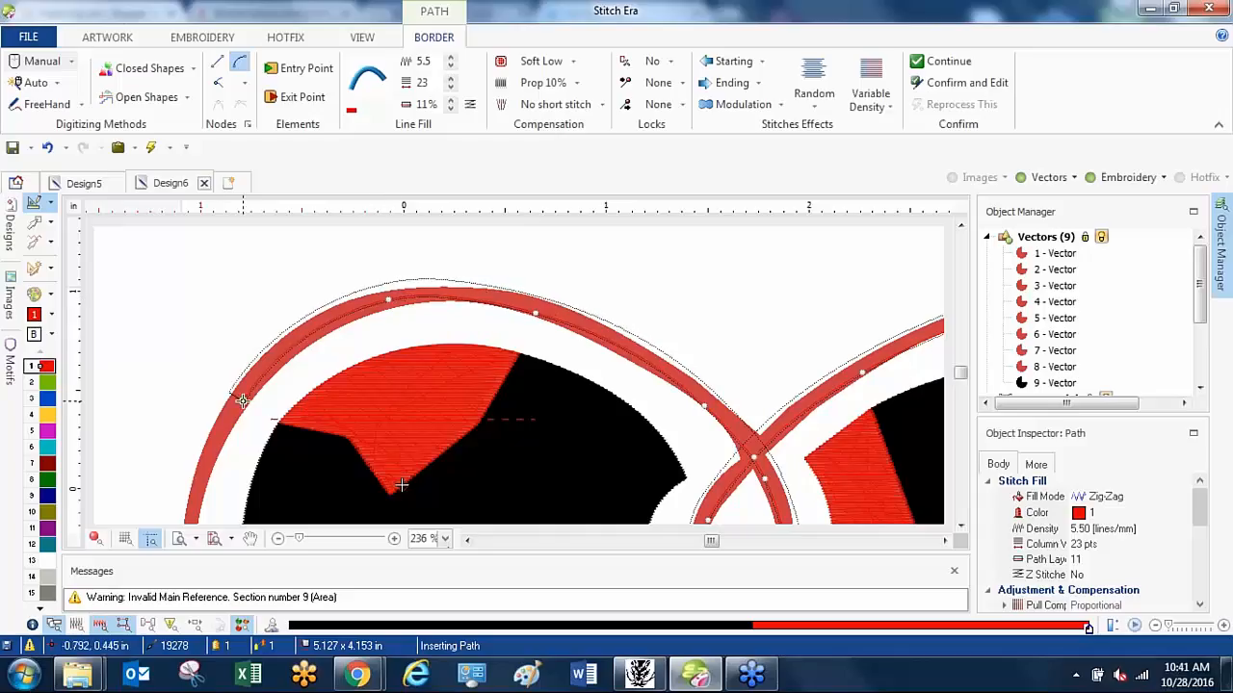
{"action": "left_click_drag", "start_coordinate": [243, 428], "coordinate": [380, 227]}
{"action": "left_click", "coordinate": [329, 383]}
Trace the path down the heart's left side to its starting point and generate its zig-zag stitches.
{"action": "left_click_drag", "start_coordinate": [341, 440], "coordinate": [264, 260]}
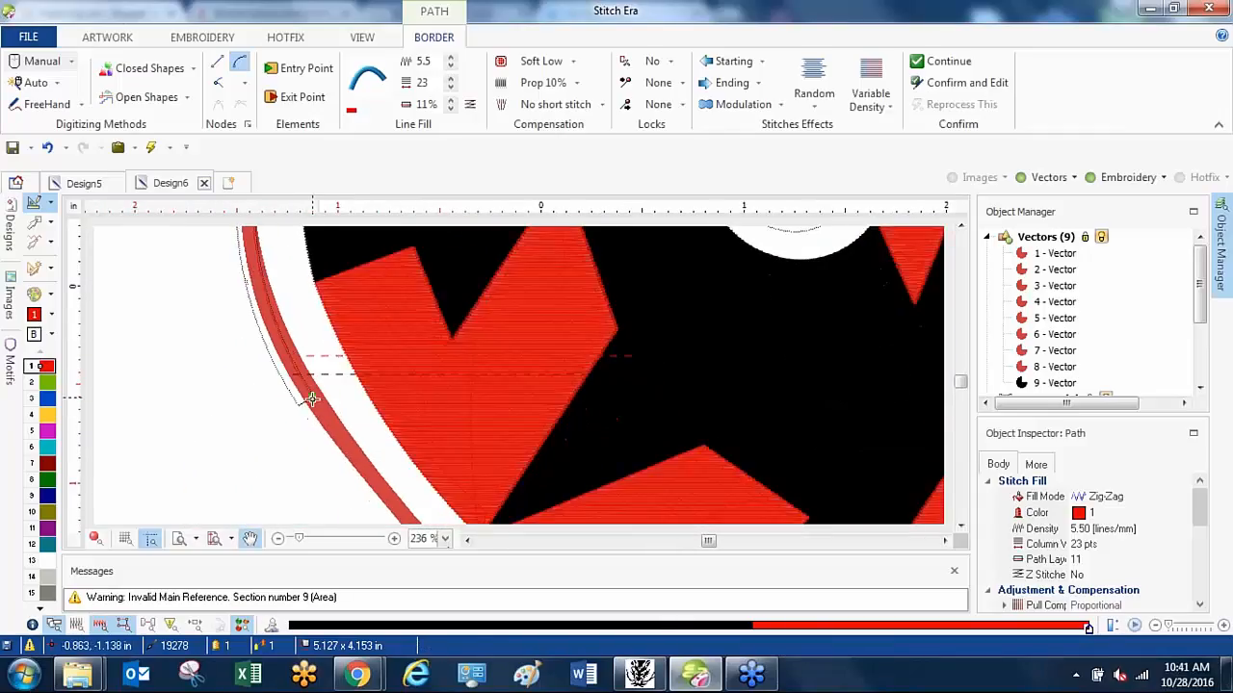
{"action": "left_click", "coordinate": [327, 412]}
{"action": "left_click_drag", "start_coordinate": [388, 476], "coordinate": [241, 308]}
{"action": "left_click", "coordinate": [328, 423]}
{"action": "left_click_drag", "start_coordinate": [410, 463], "coordinate": [289, 325]}
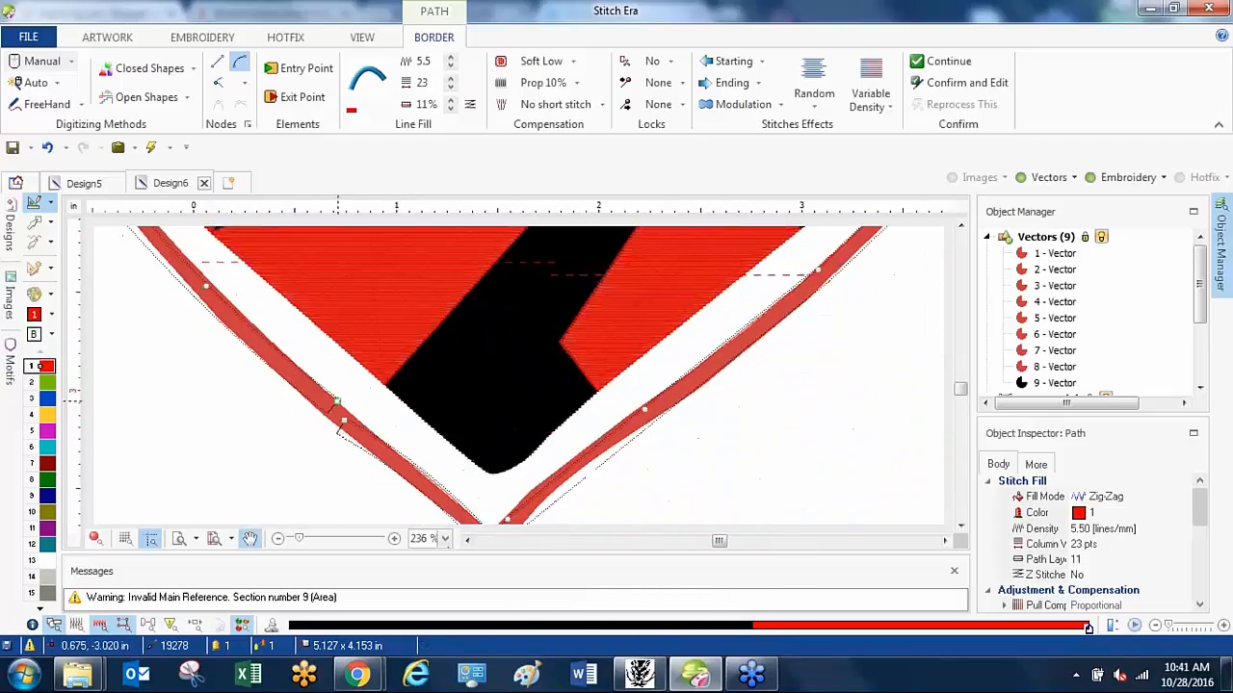
{"action": "left_click", "coordinate": [354, 427]}
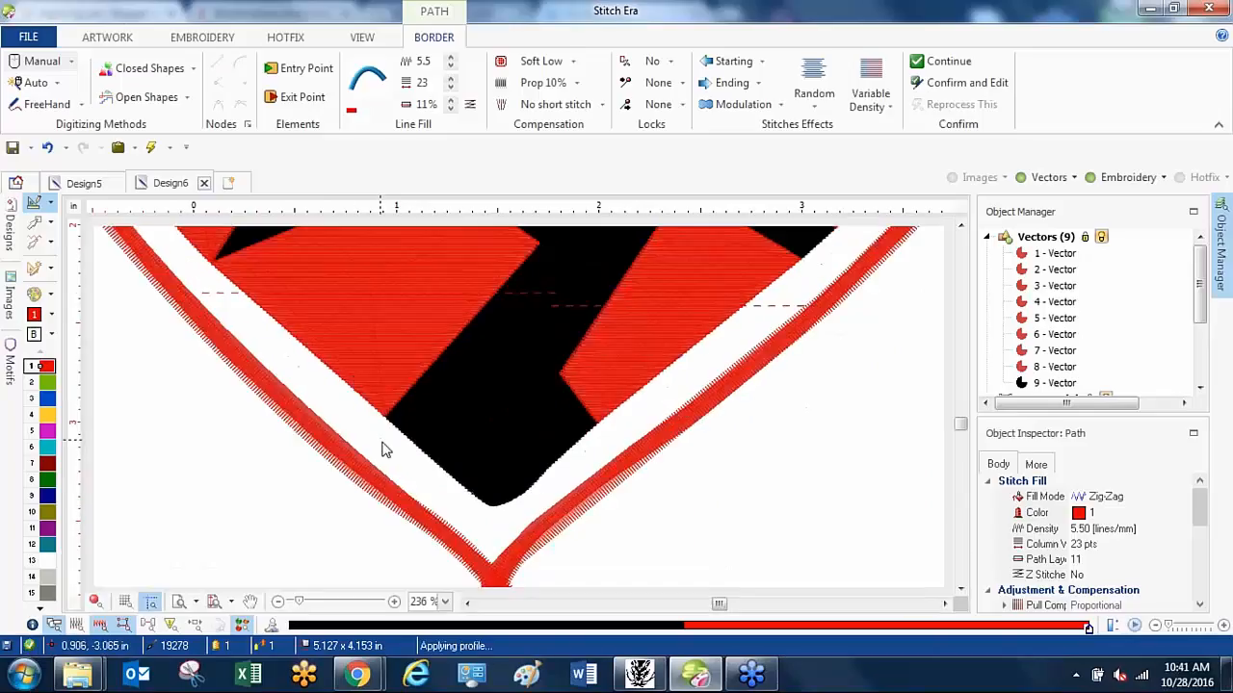
Hide the vector artwork and inspect the stitched heart with its new outline.
{"action": "scroll", "coordinate": [476, 450], "scroll_direction": "down", "scroll_amount": 3}
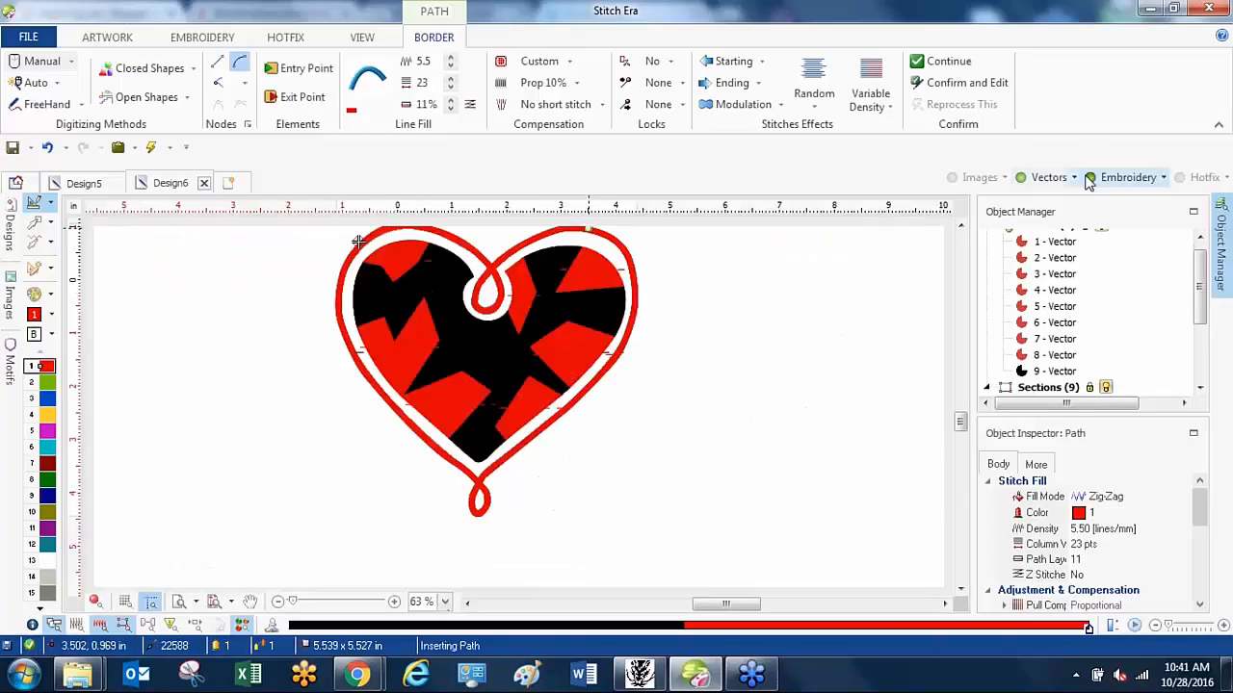
{"action": "left_click", "coordinate": [1042, 177]}
{"action": "scroll", "coordinate": [686, 366], "scroll_direction": "up", "scroll_amount": 3}
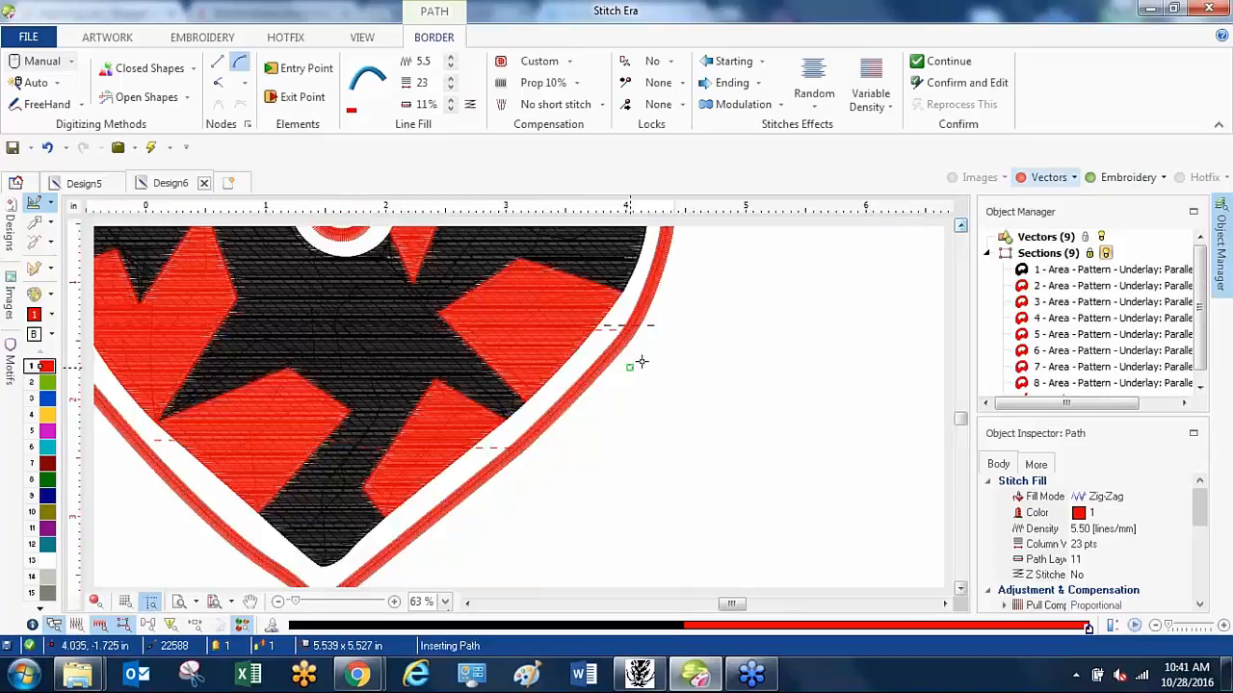
{"action": "scroll", "coordinate": [565, 379], "scroll_direction": "down", "scroll_amount": 3}
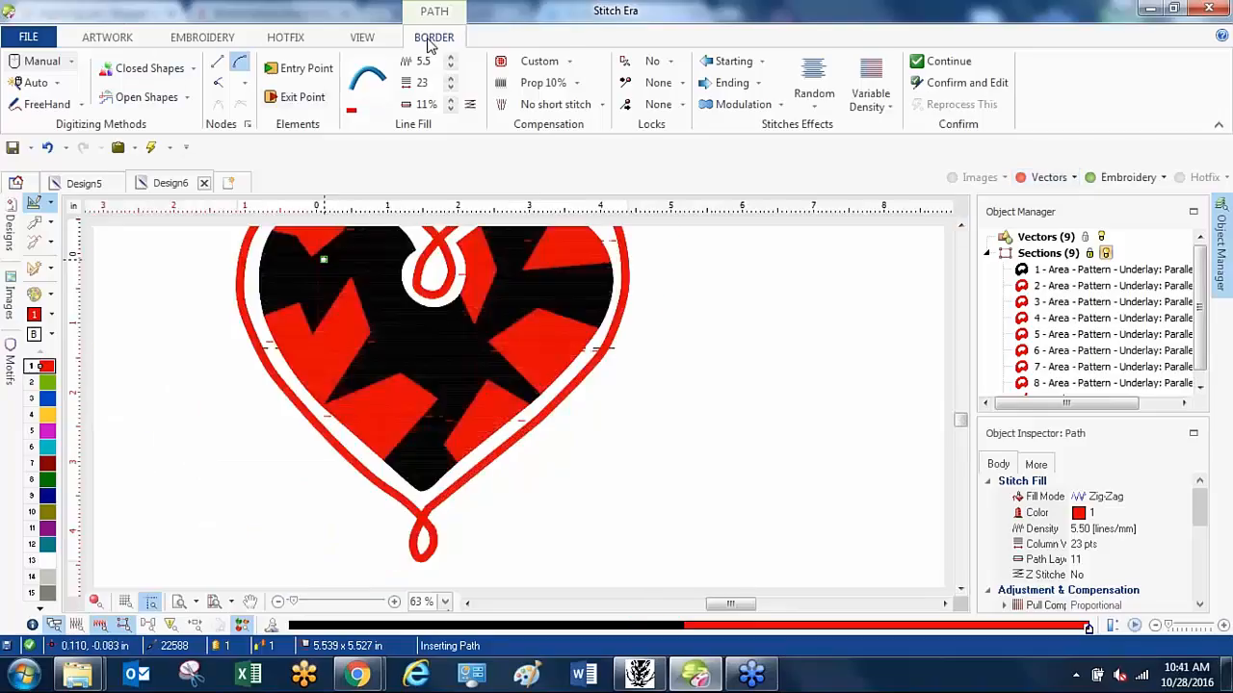
Preview the whole design in the simulation window and close the preview.
{"action": "left_click", "coordinate": [363, 37]}
{"action": "left_click", "coordinate": [307, 81]}
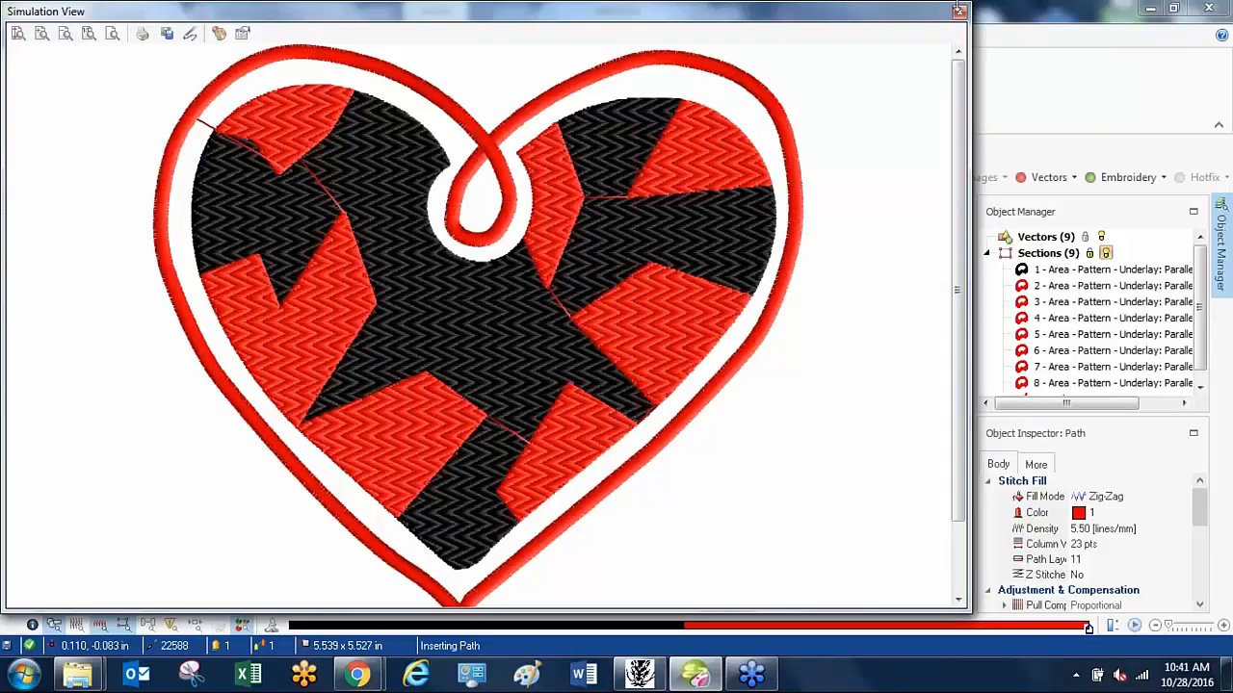
{"action": "left_click", "coordinate": [960, 12]}
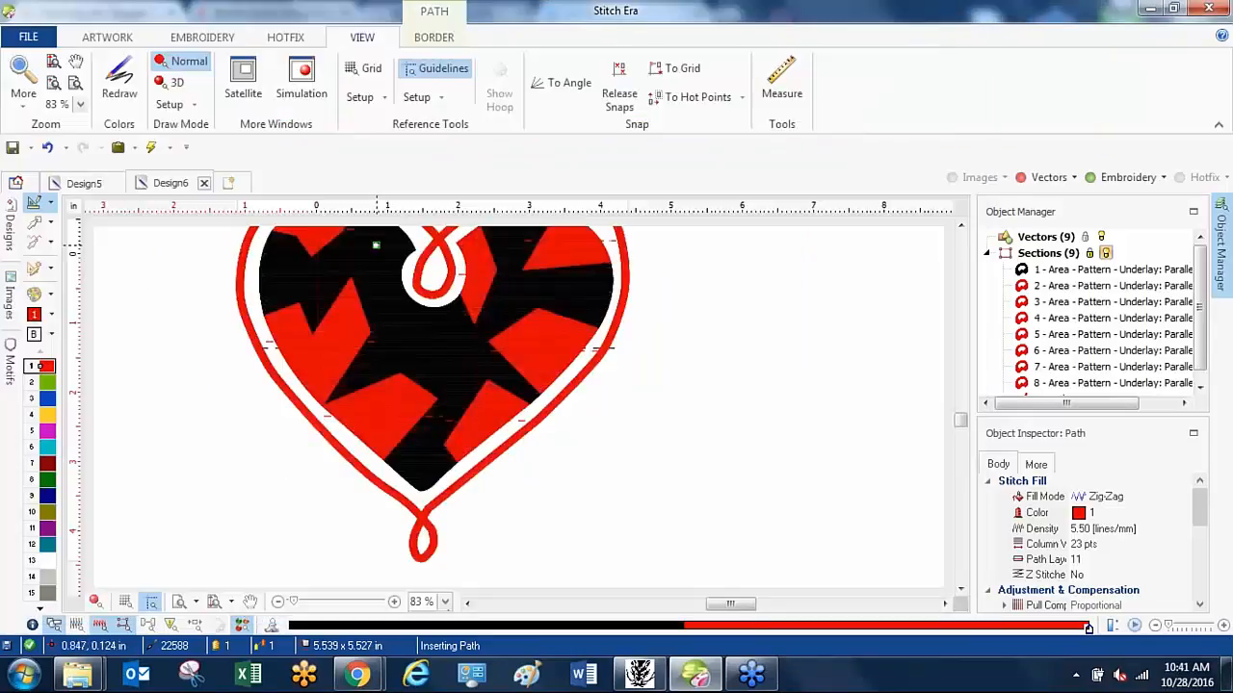
Select the red area at the top of the left lobe and set its Locks options to Yes and Classic.
{"action": "left_click", "coordinate": [35, 223]}
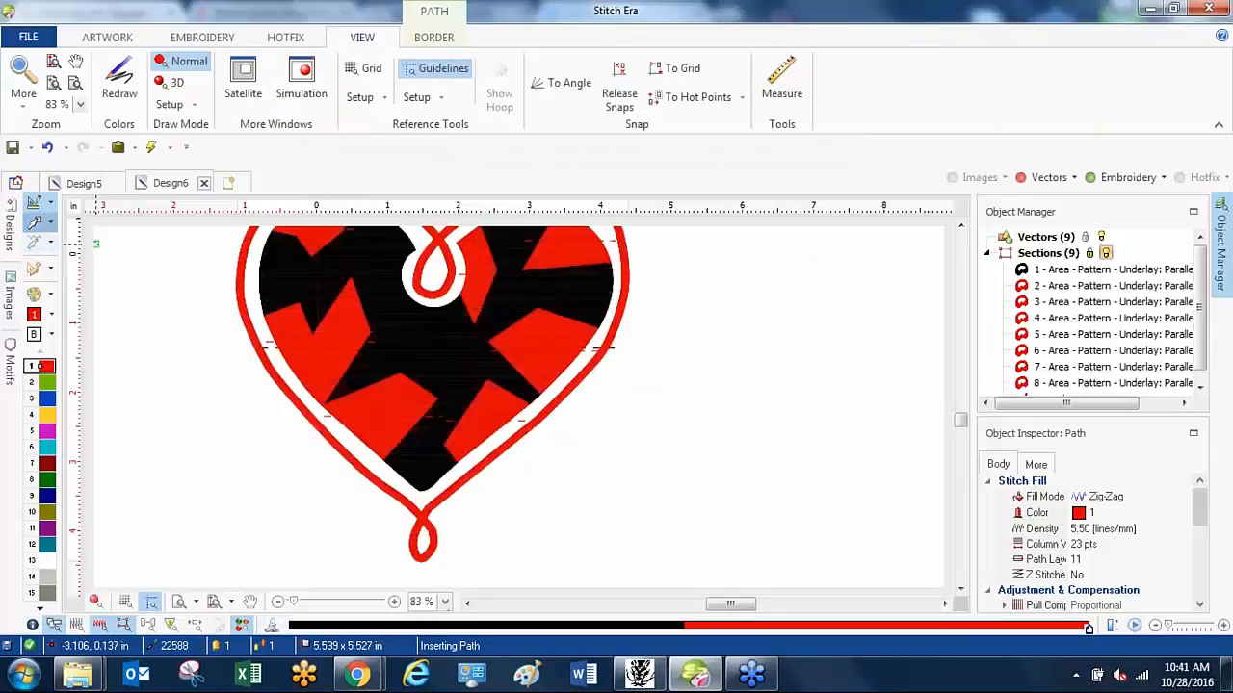
{"action": "left_click", "coordinate": [335, 330]}
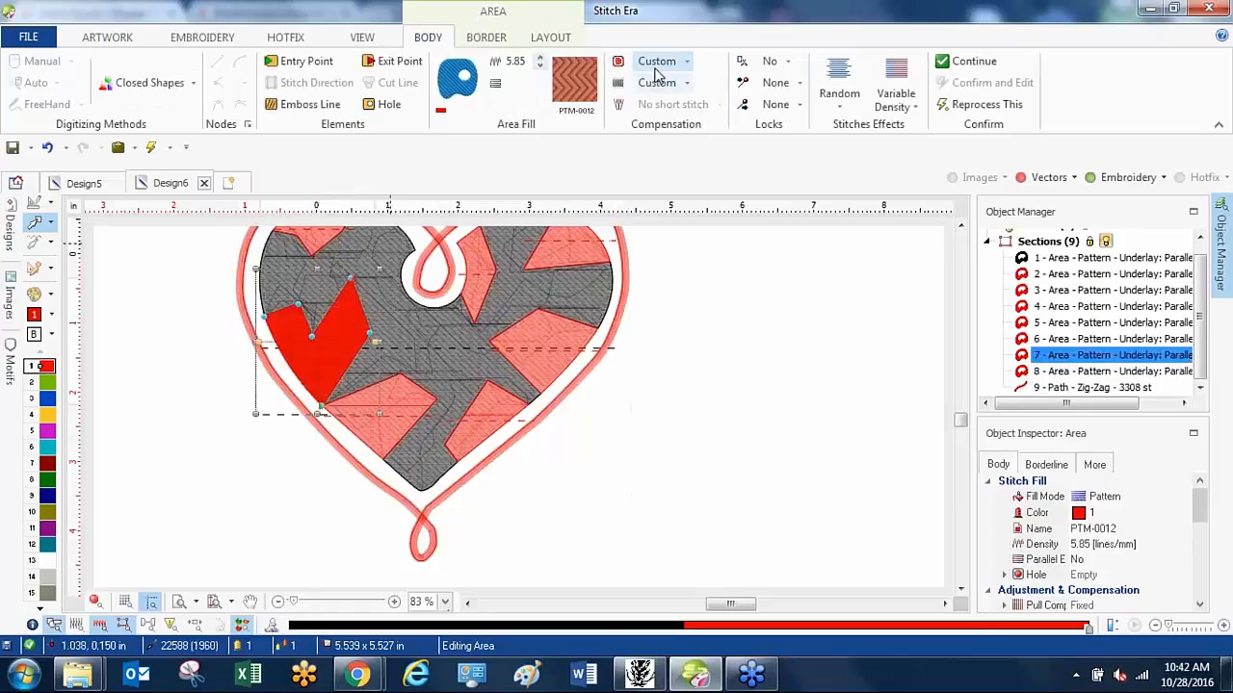
{"action": "scroll", "coordinate": [622, 256], "scroll_direction": "down", "scroll_amount": 3}
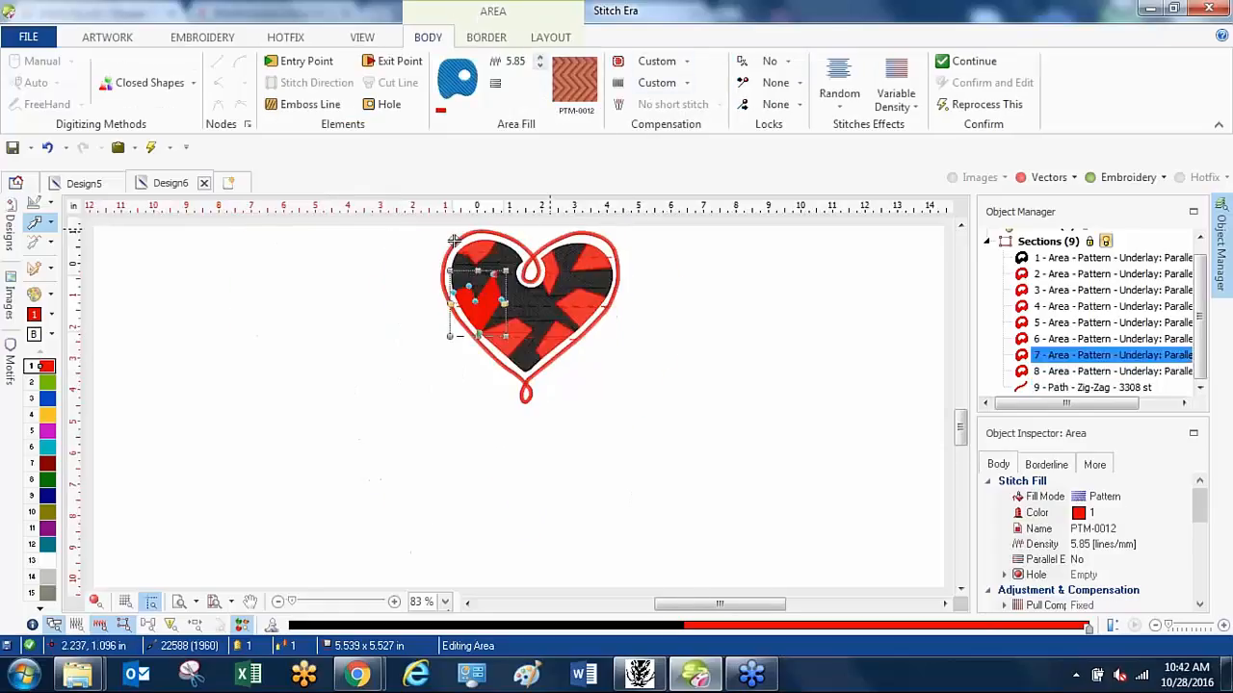
{"action": "scroll", "coordinate": [525, 241], "scroll_direction": "up", "scroll_amount": 4}
{"action": "left_click", "coordinate": [315, 278]}
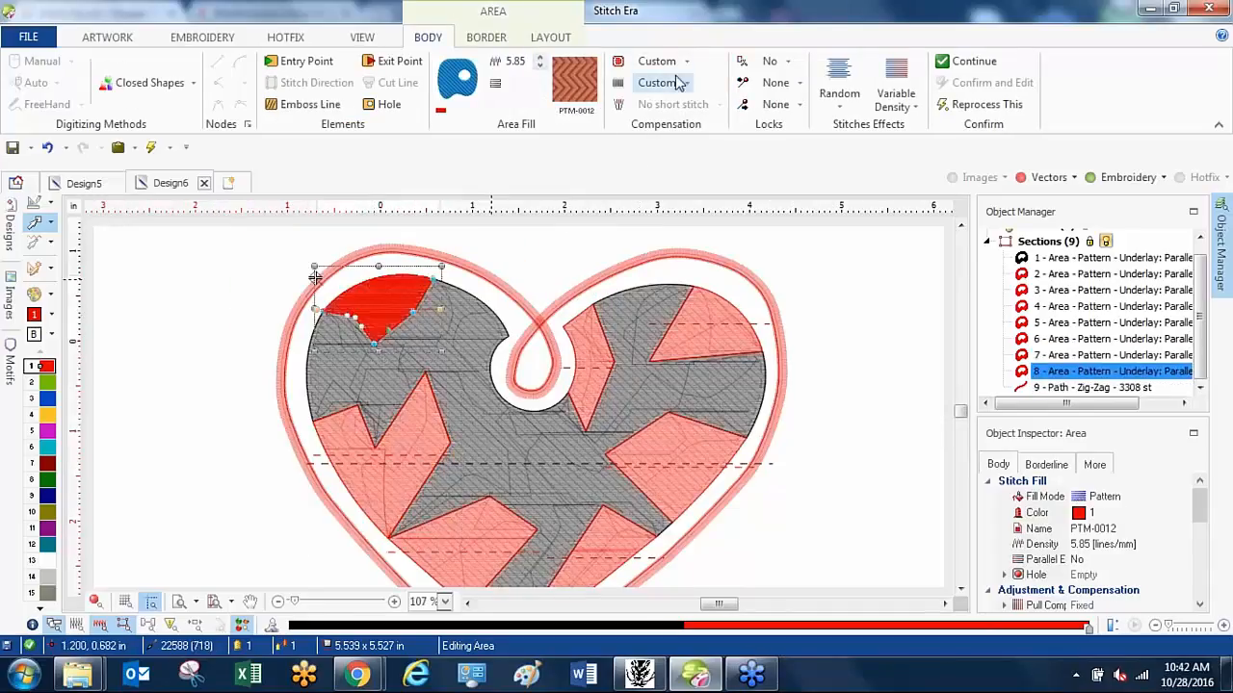
{"action": "left_click", "coordinate": [771, 61]}
{"action": "left_click", "coordinate": [780, 96]}
{"action": "left_click", "coordinate": [795, 86]}
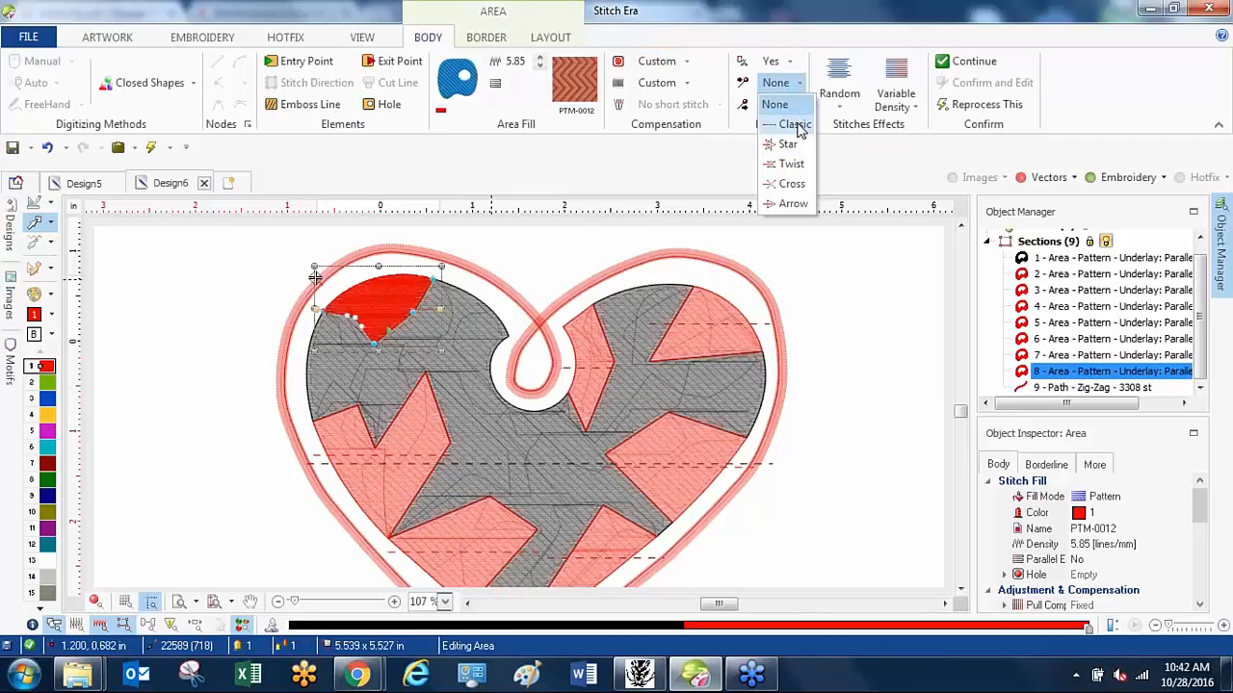
{"action": "left_click", "coordinate": [799, 126]}
Set the Locks options of the red area on the heart's left side to Yes and Classic.
{"action": "left_click", "coordinate": [397, 432]}
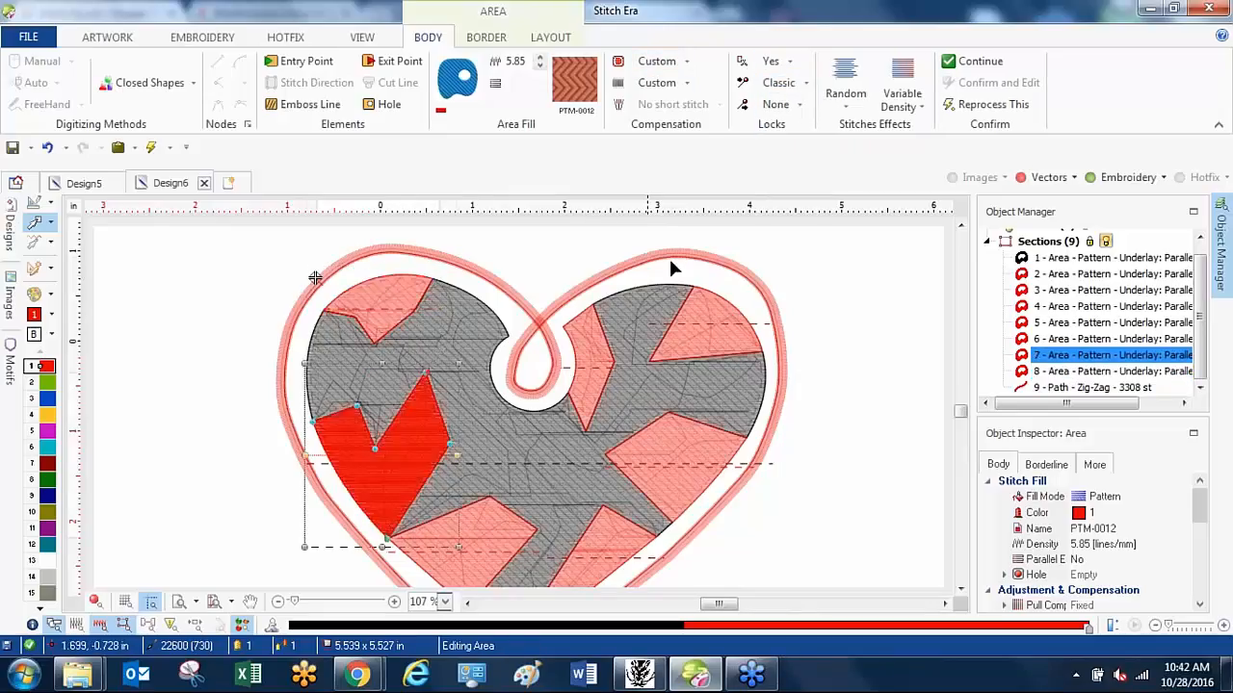
{"action": "left_click", "coordinate": [794, 66]}
{"action": "left_click", "coordinate": [798, 103]}
{"action": "left_click", "coordinate": [796, 82]}
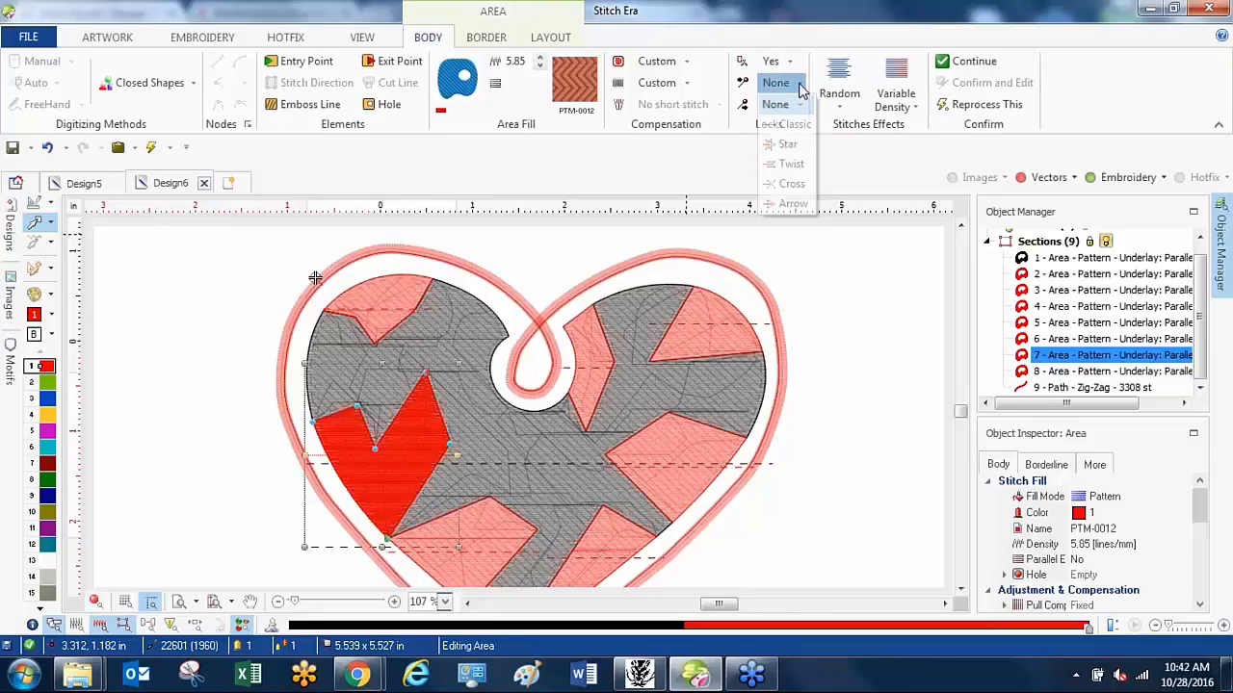
{"action": "left_click", "coordinate": [801, 128]}
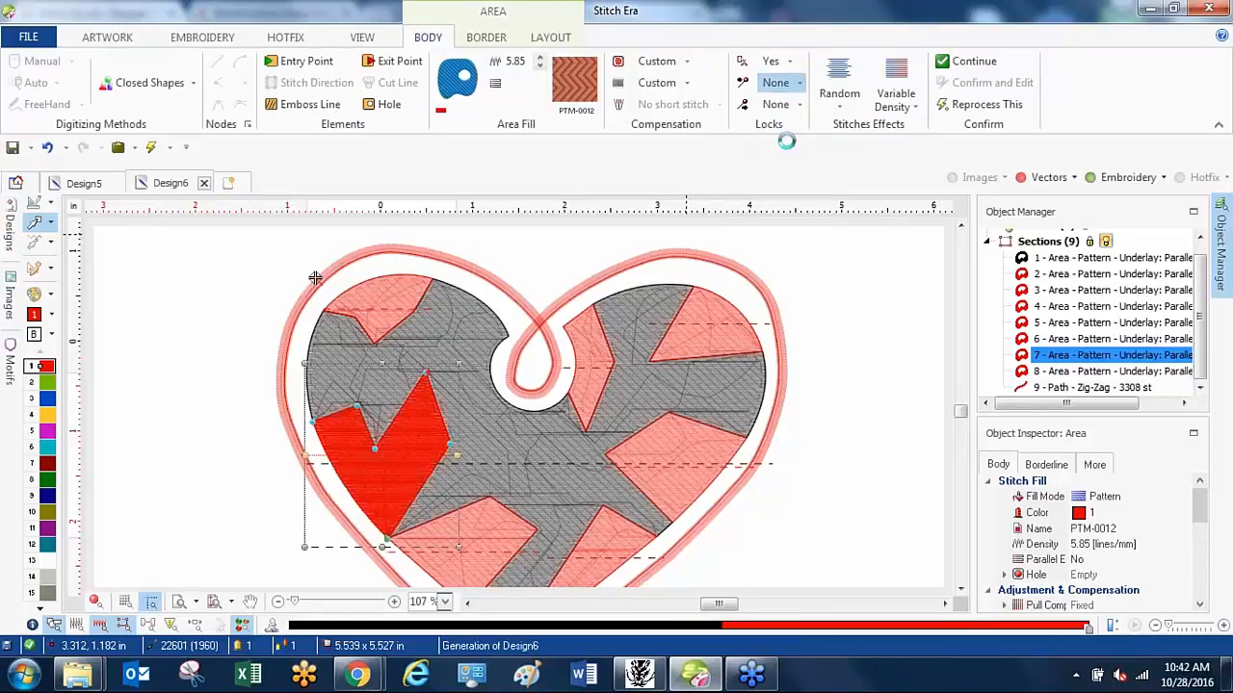
Set the Locks options of the red area at the heart's lower left to Yes and Classic.
{"action": "left_click", "coordinate": [482, 559]}
{"action": "left_click", "coordinate": [787, 61]}
{"action": "left_click", "coordinate": [776, 103]}
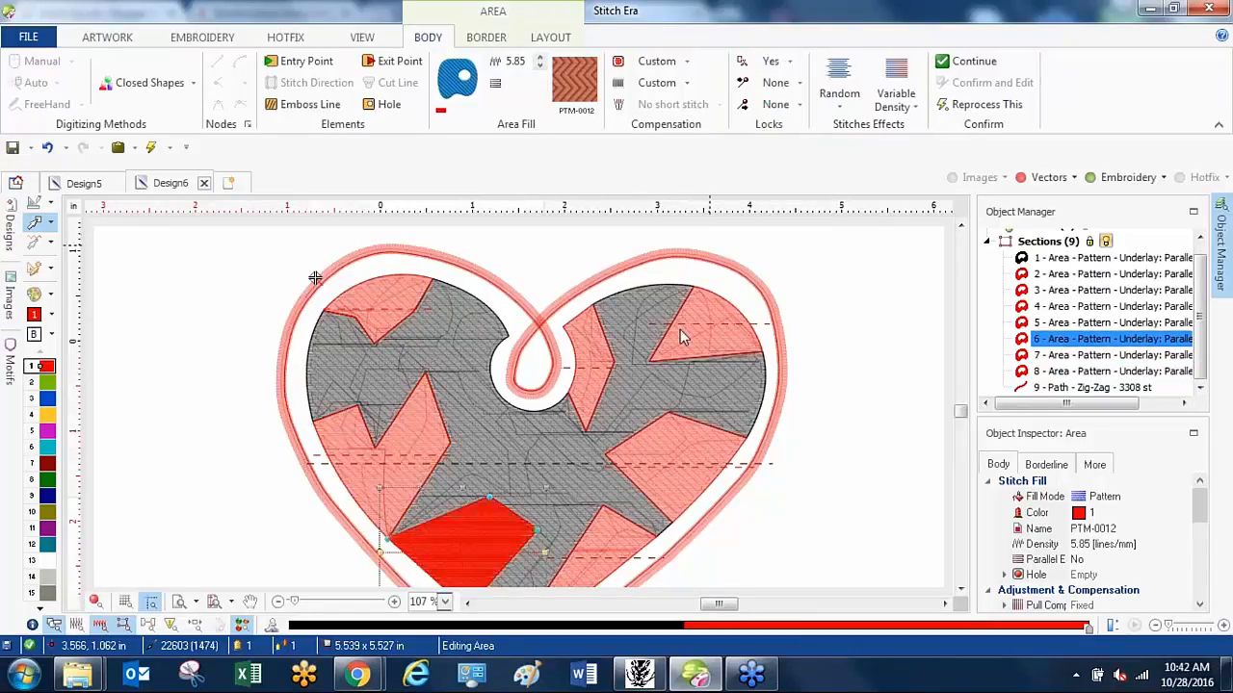
{"action": "left_click", "coordinate": [775, 85]}
{"action": "left_click", "coordinate": [776, 104]}
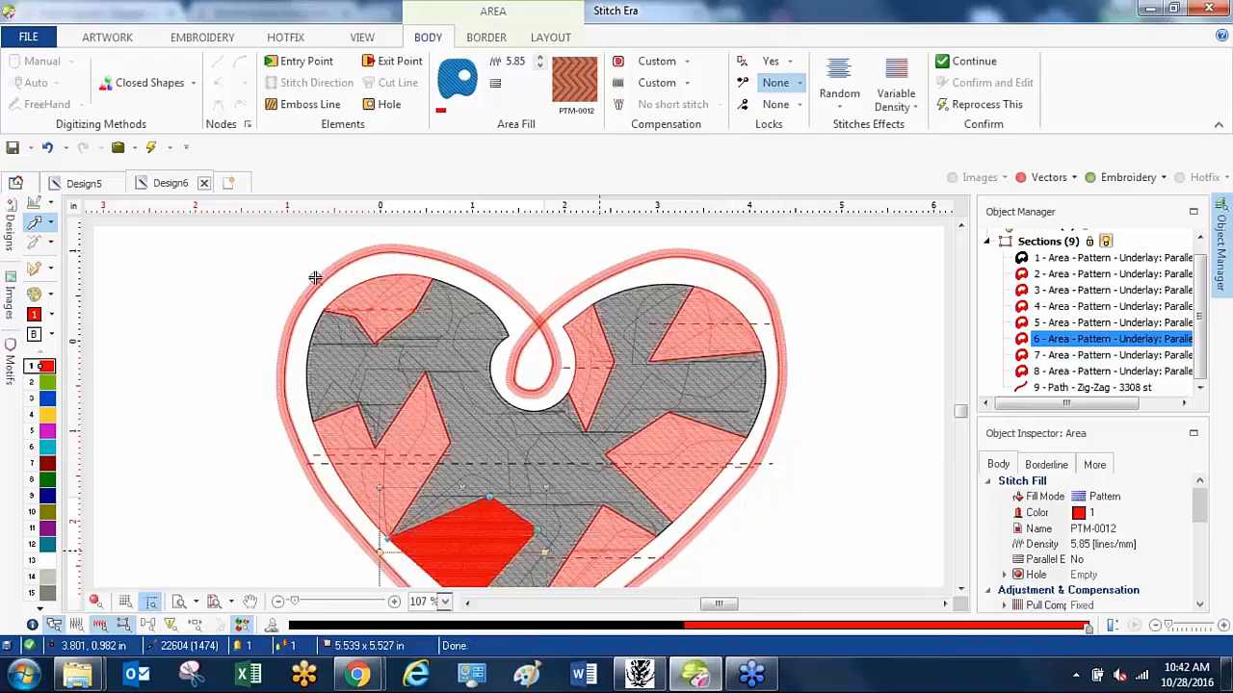
Set the Locks options of the red area at the heart's lower right, near the tip, to Yes and Classic.
{"action": "left_click", "coordinate": [597, 546]}
{"action": "left_click", "coordinate": [787, 61]}
{"action": "left_click", "coordinate": [787, 103]}
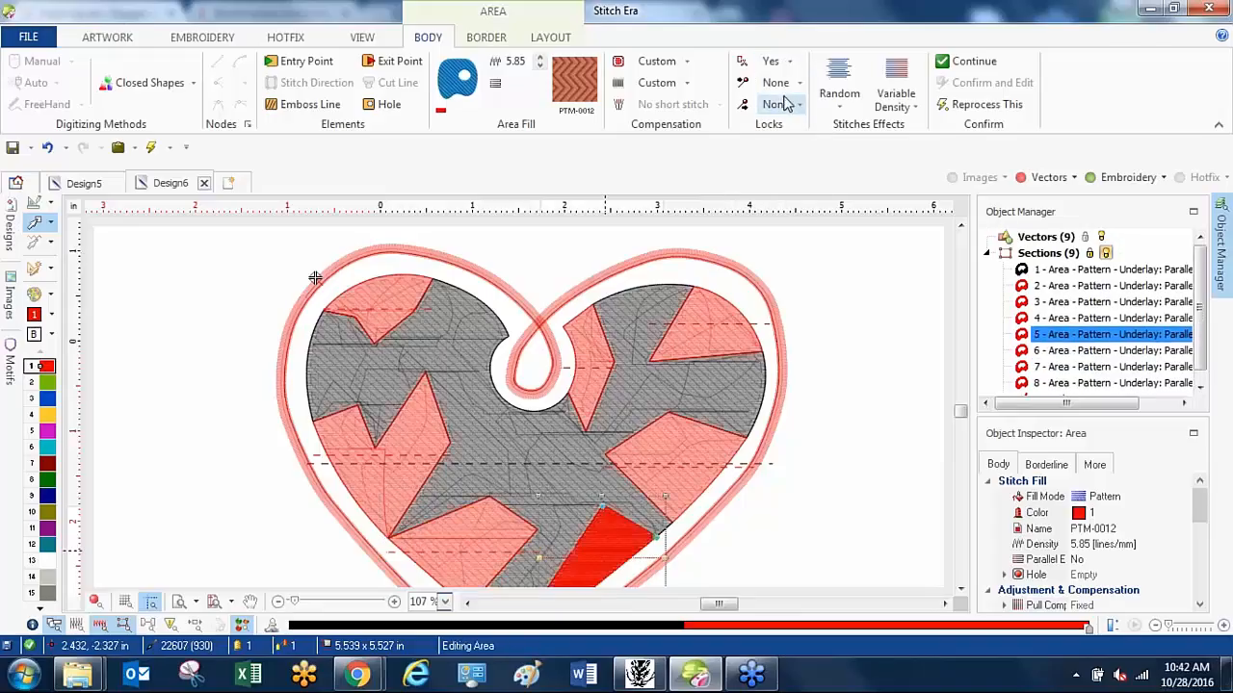
{"action": "left_click", "coordinate": [776, 83]}
{"action": "left_click", "coordinate": [791, 121]}
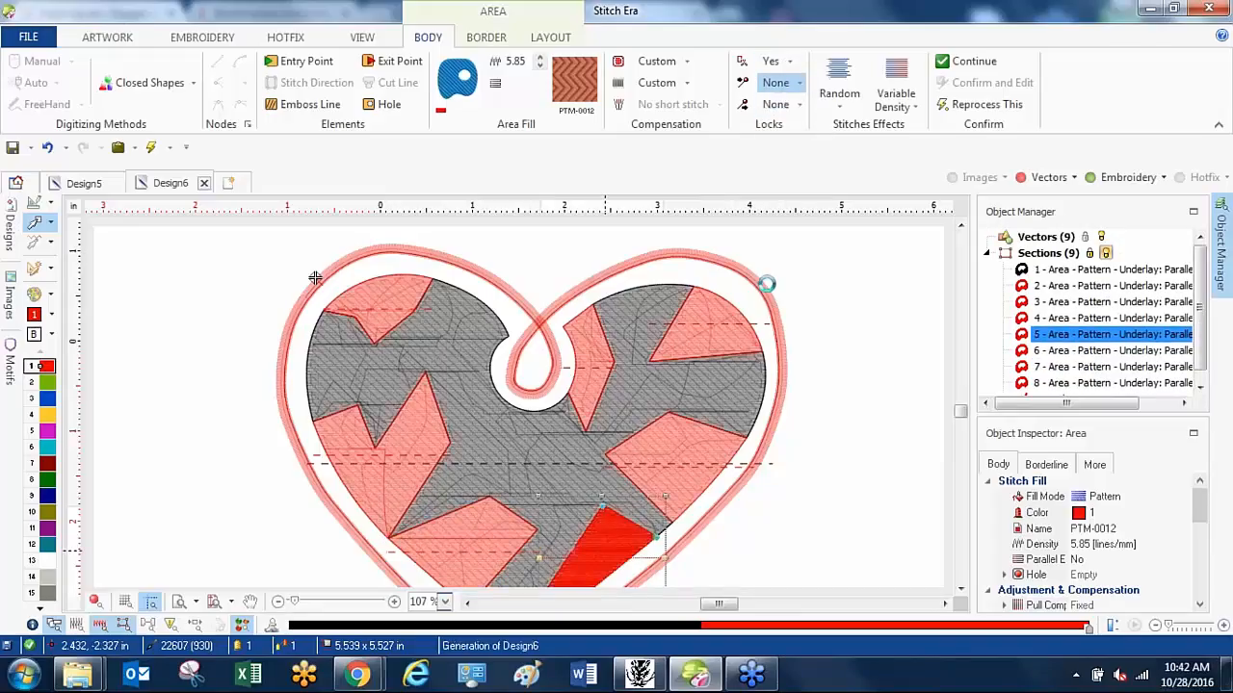
Set the Locks options of the five-sided red area on the heart's right side to Yes and Classic.
{"action": "left_click", "coordinate": [705, 440]}
{"action": "left_click", "coordinate": [787, 60]}
{"action": "left_click", "coordinate": [787, 103]}
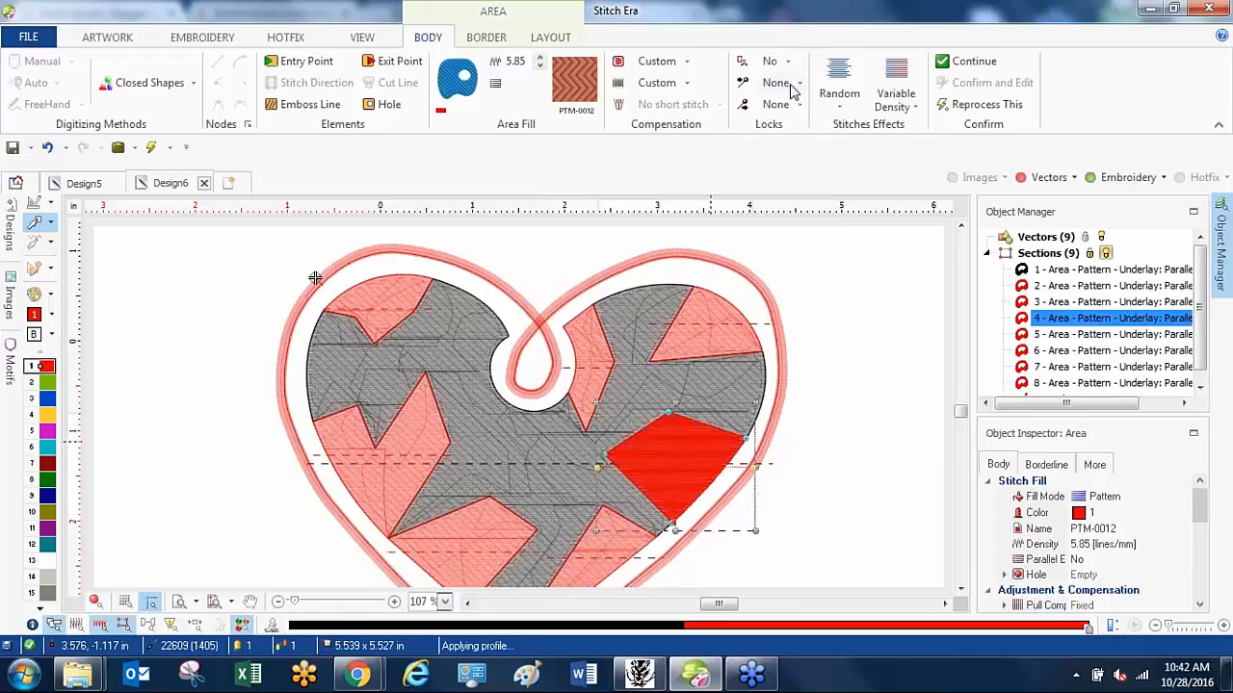
{"action": "left_click", "coordinate": [791, 85]}
{"action": "left_click", "coordinate": [790, 125]}
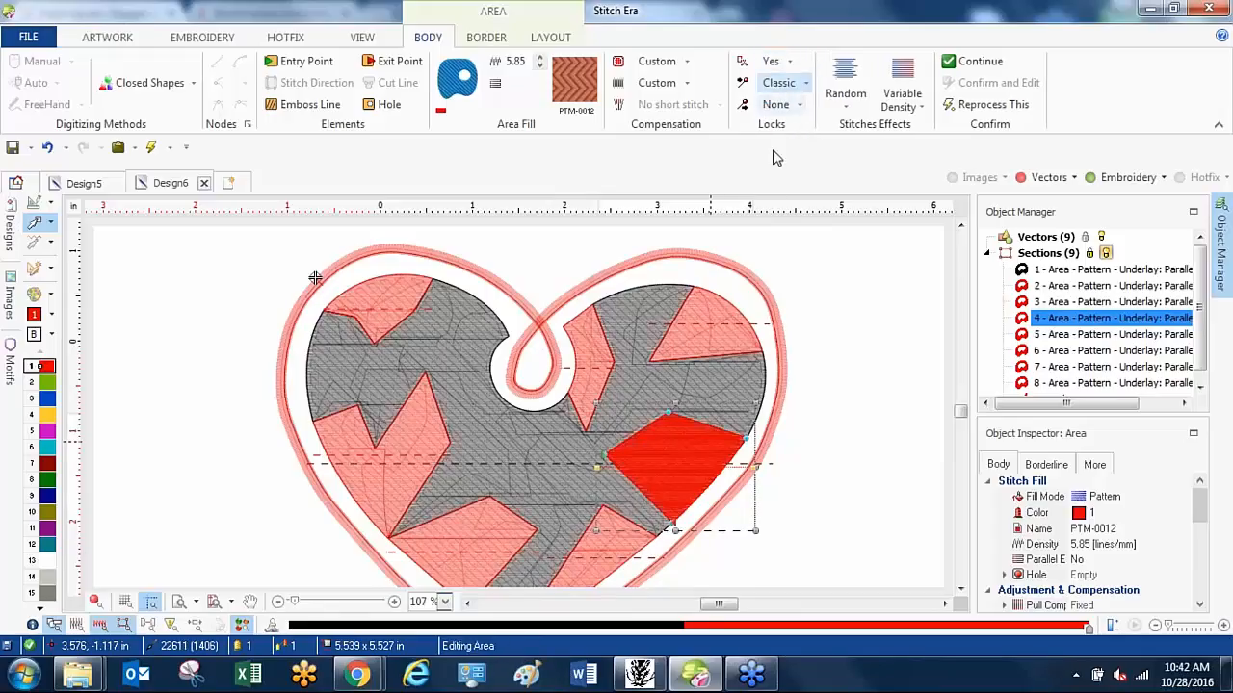
Set the Locks options of the narrow red area beside the heart's central loop to Yes and Classic.
{"action": "left_click", "coordinate": [715, 350]}
{"action": "left_click", "coordinate": [783, 83]}
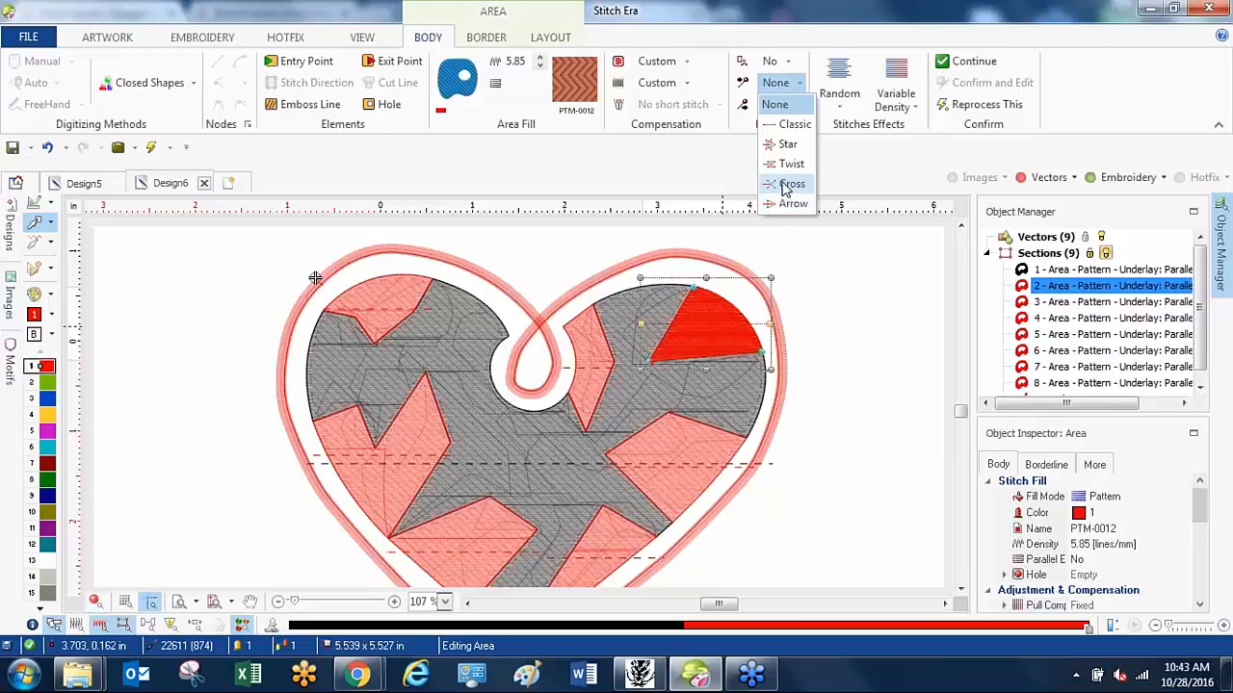
{"action": "left_click", "coordinate": [600, 362]}
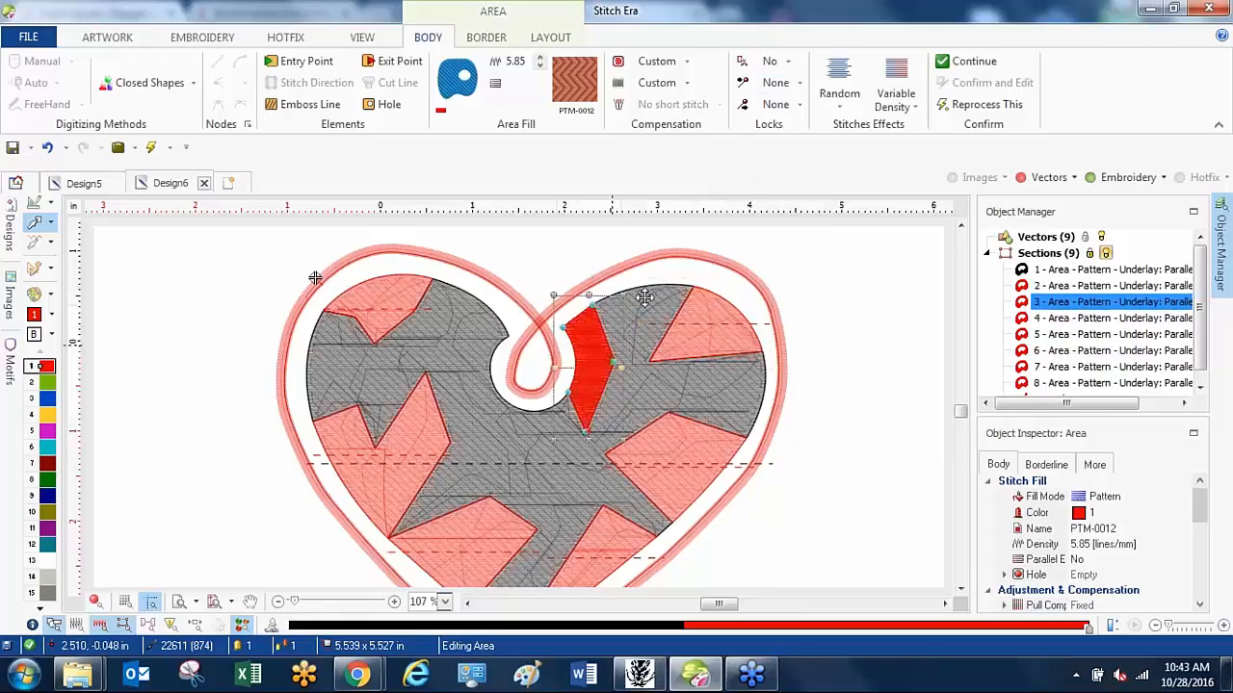
{"action": "left_click", "coordinate": [775, 61]}
{"action": "left_click", "coordinate": [784, 103]}
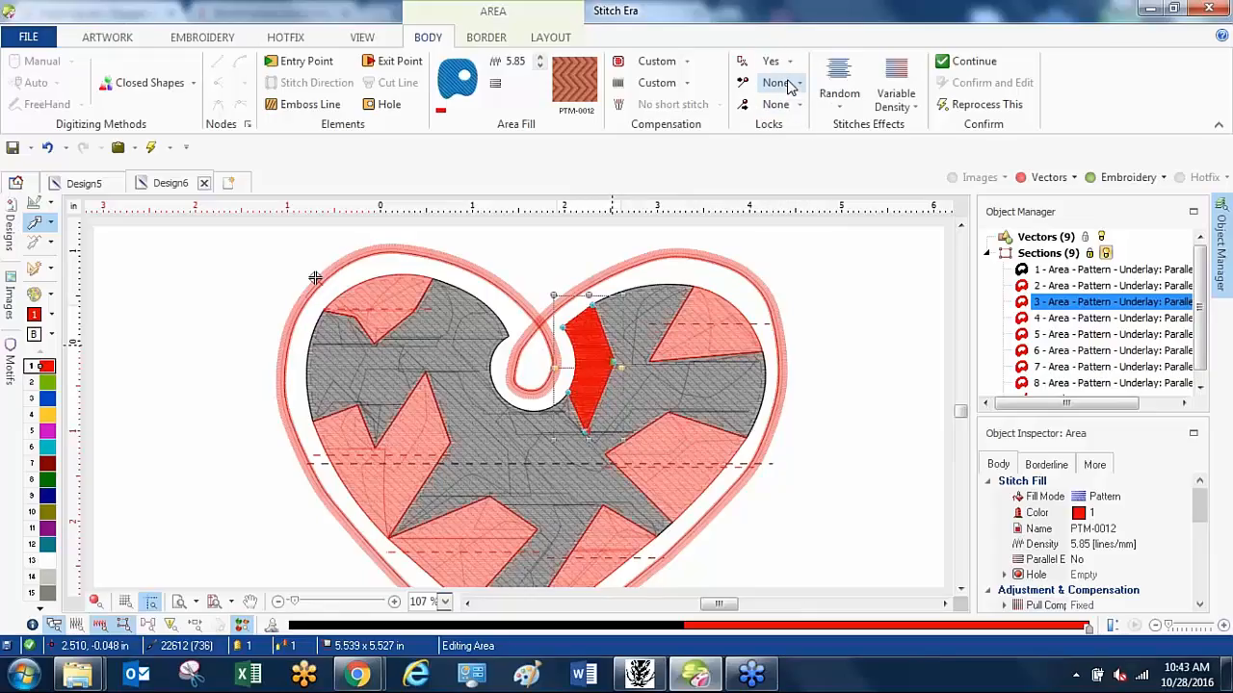
{"action": "left_click", "coordinate": [788, 84]}
{"action": "left_click", "coordinate": [776, 104]}
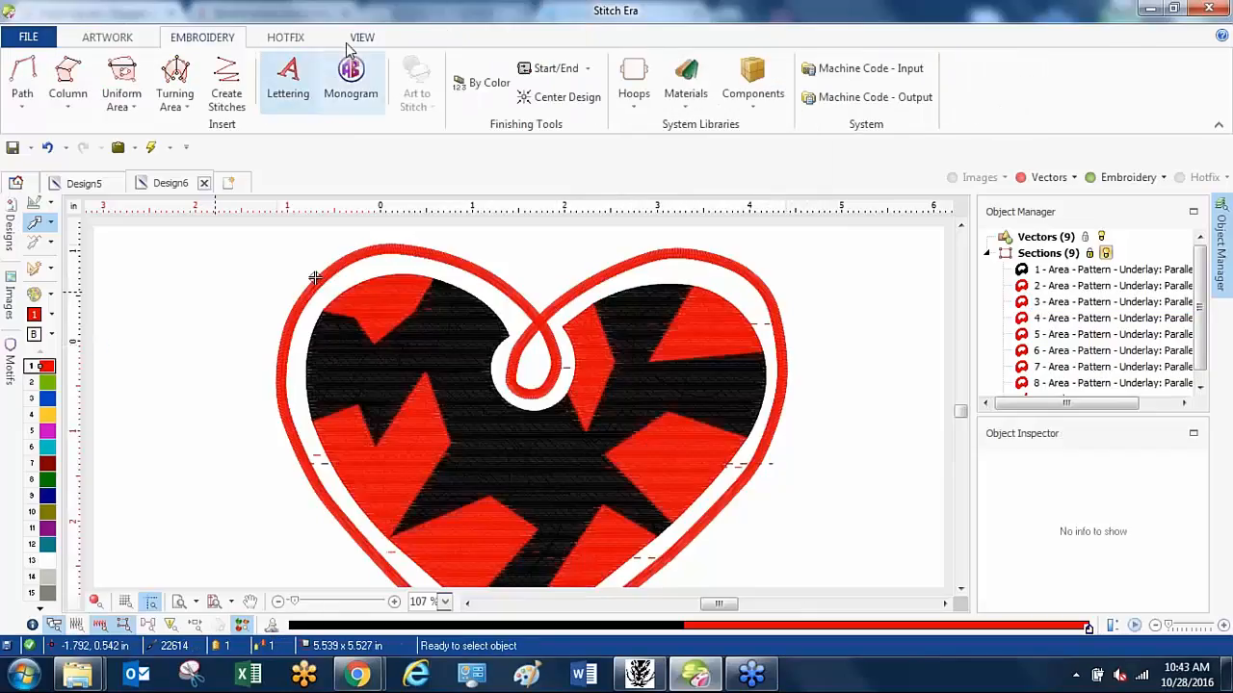
Preview the stitched heart in the Simulation view to check for connecting threads, and close the preview.
{"action": "left_click", "coordinate": [358, 41]}
{"action": "left_click", "coordinate": [301, 81]}
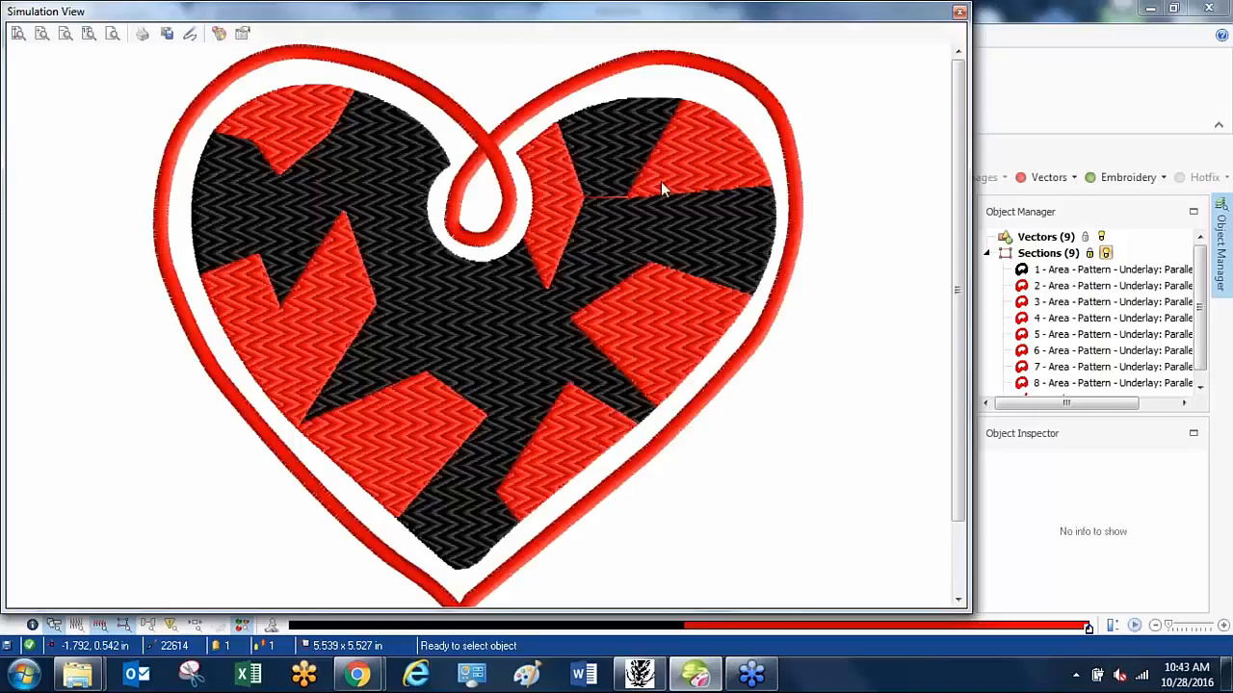
{"action": "left_click", "coordinate": [959, 13]}
Set the Locks options of the red area at the heart's upper right to Yes and Classic.
{"action": "left_click", "coordinate": [709, 354]}
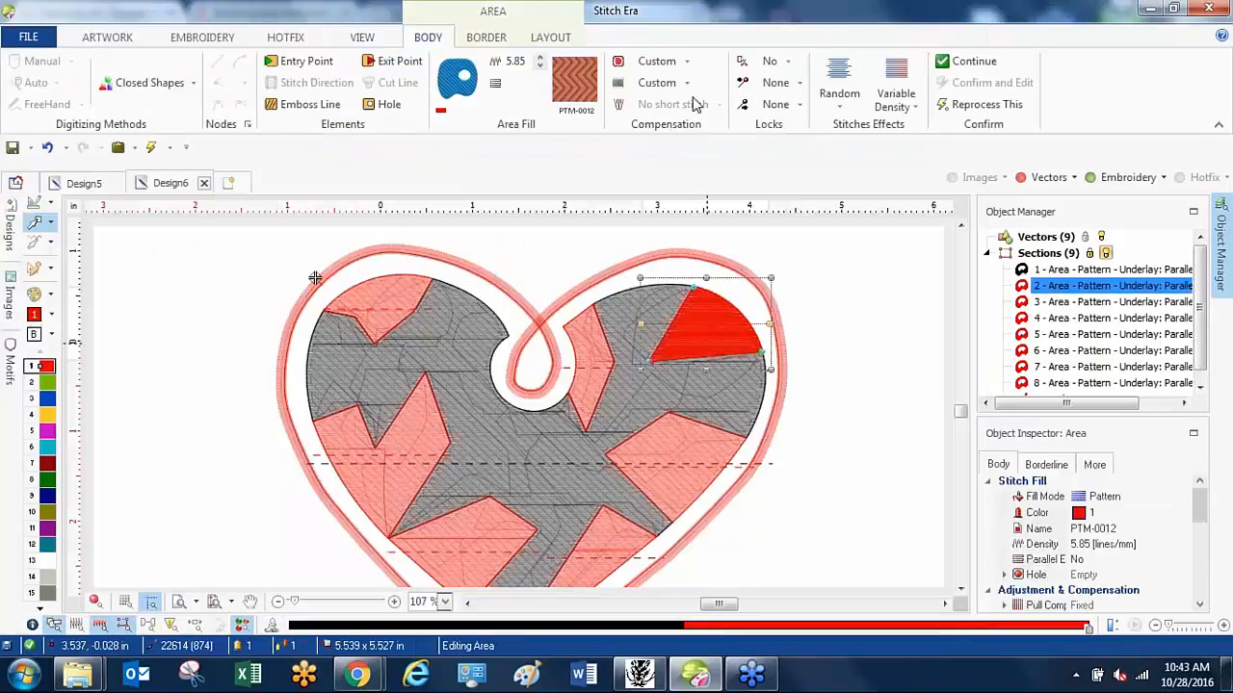
{"action": "left_click", "coordinate": [776, 61]}
{"action": "left_click", "coordinate": [780, 102]}
{"action": "left_click", "coordinate": [781, 83]}
{"action": "left_click", "coordinate": [776, 102]}
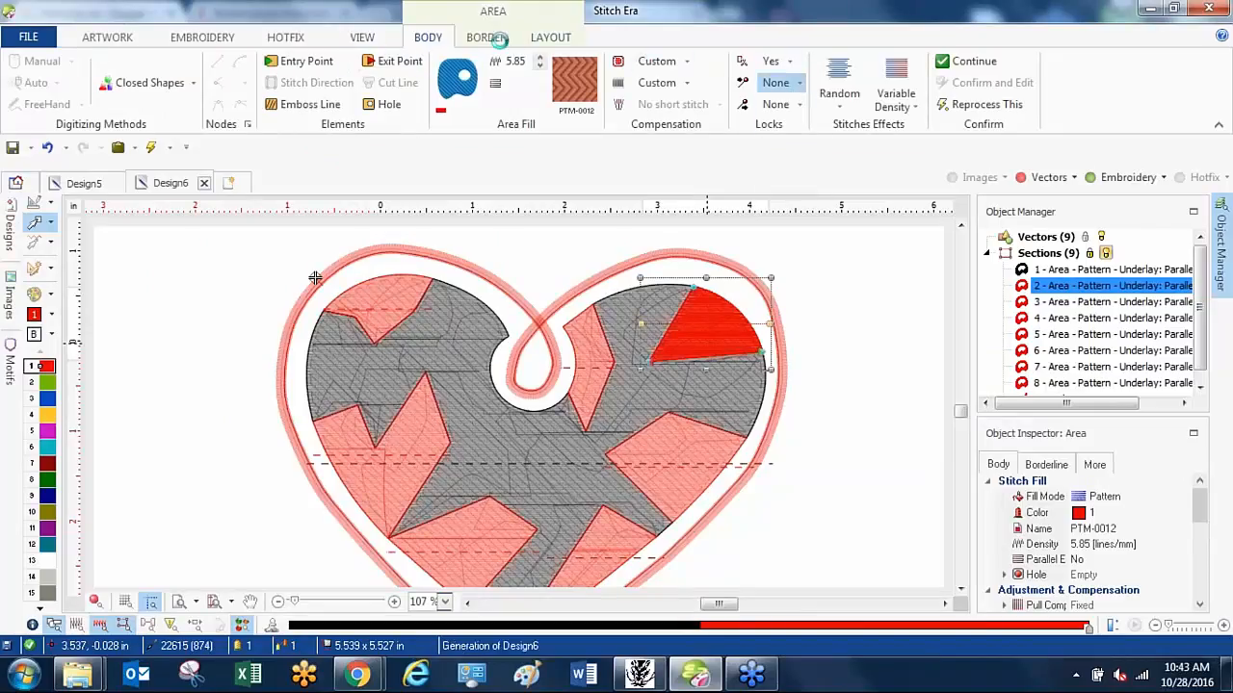
Check the heart again in the Simulation view, close it and deselect the upper-right red area.
{"action": "left_click", "coordinate": [362, 37]}
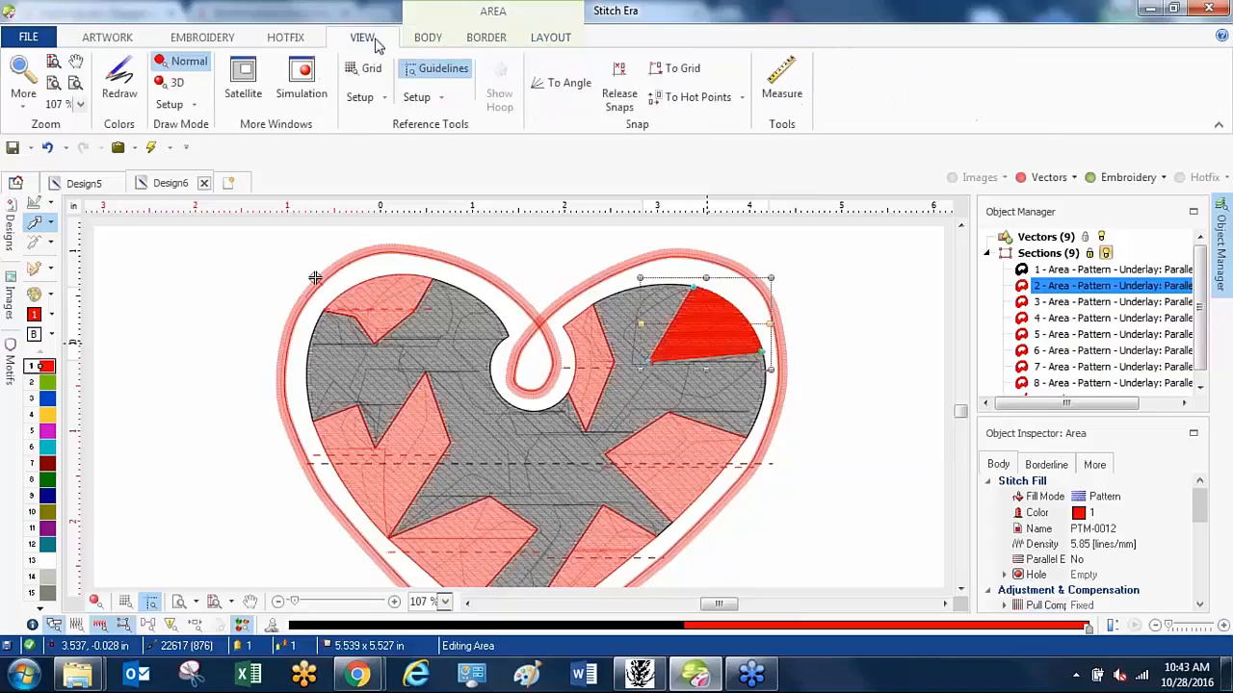
{"action": "left_click", "coordinate": [301, 82]}
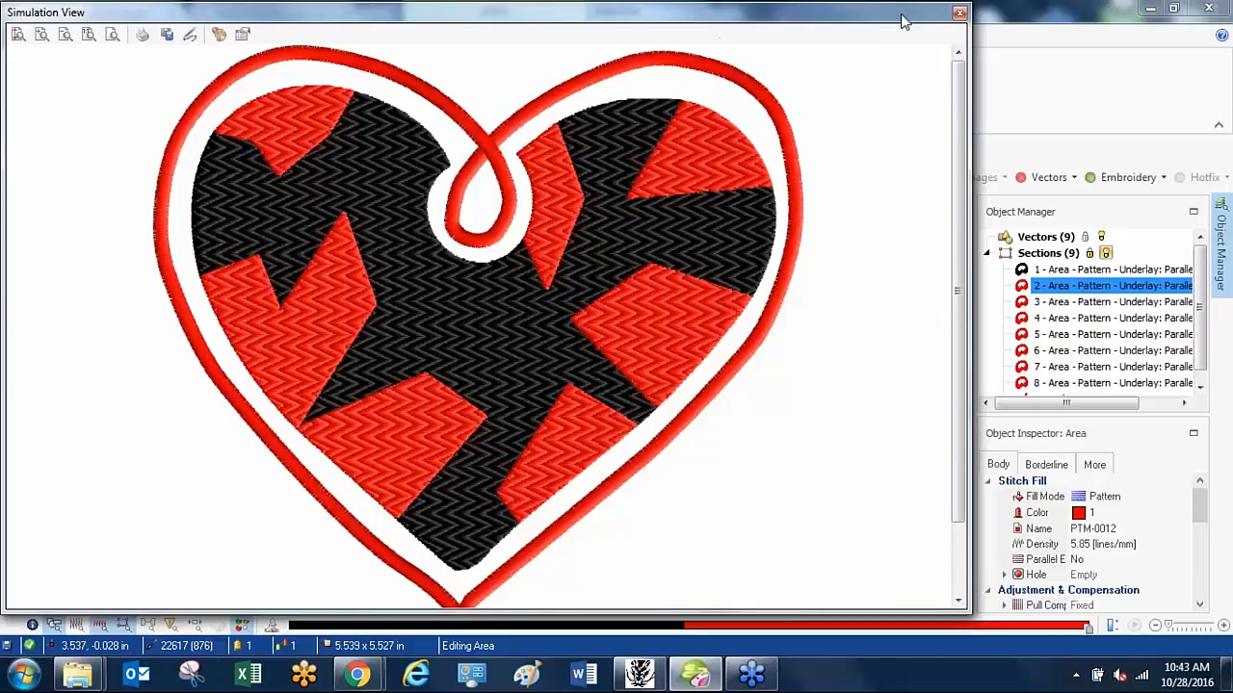
{"action": "left_click", "coordinate": [960, 13]}
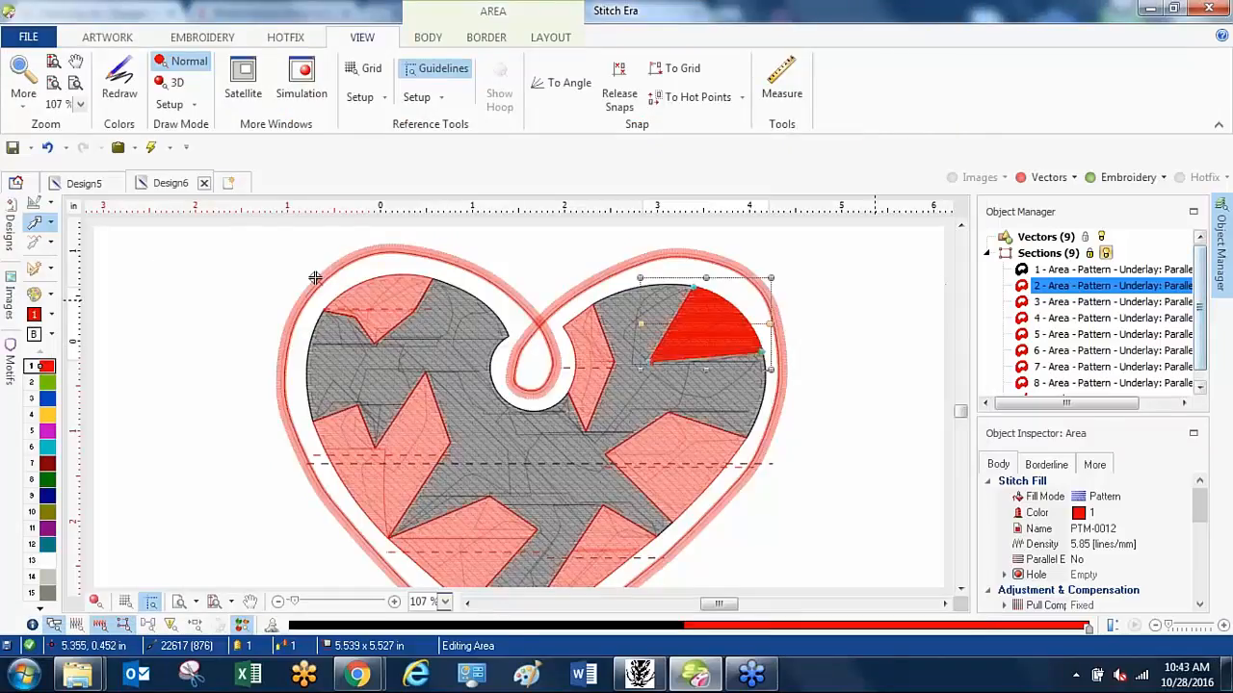
{"action": "left_click", "coordinate": [878, 322]}
Examine how the stitches of the red area at the heart's upper left meet those of the black area.
{"action": "scroll", "coordinate": [879, 322], "scroll_direction": "down", "scroll_amount": 2}
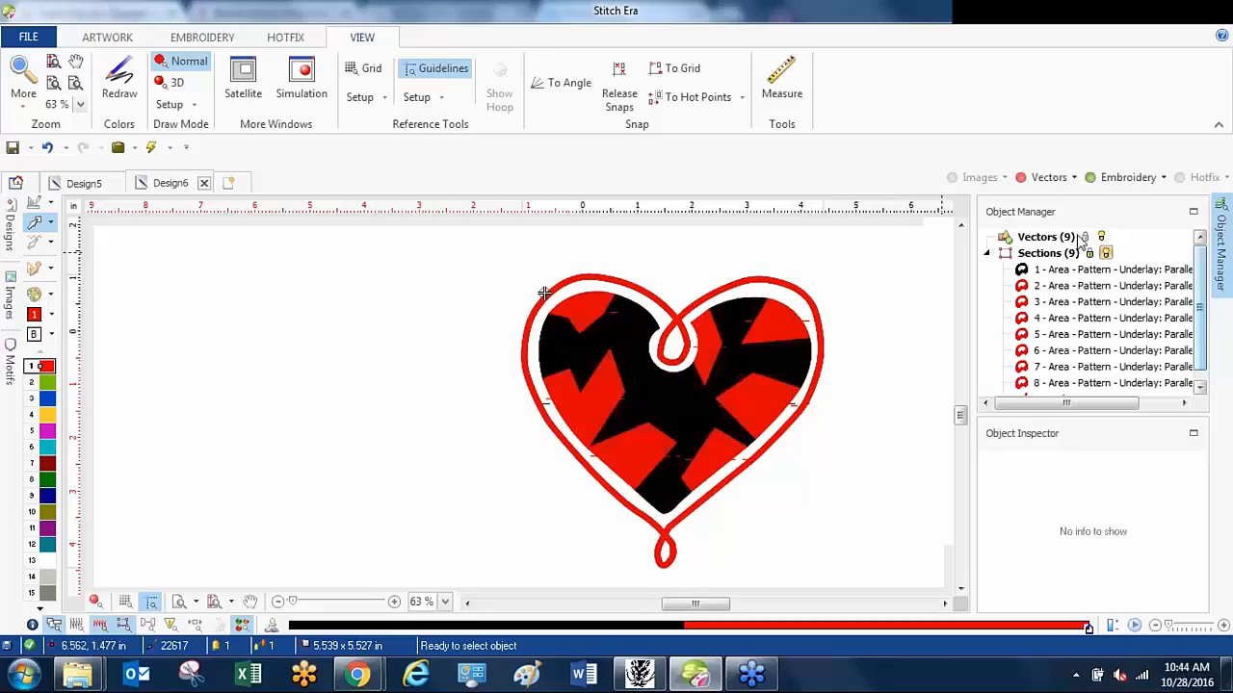
{"action": "left_click", "coordinate": [1052, 255]}
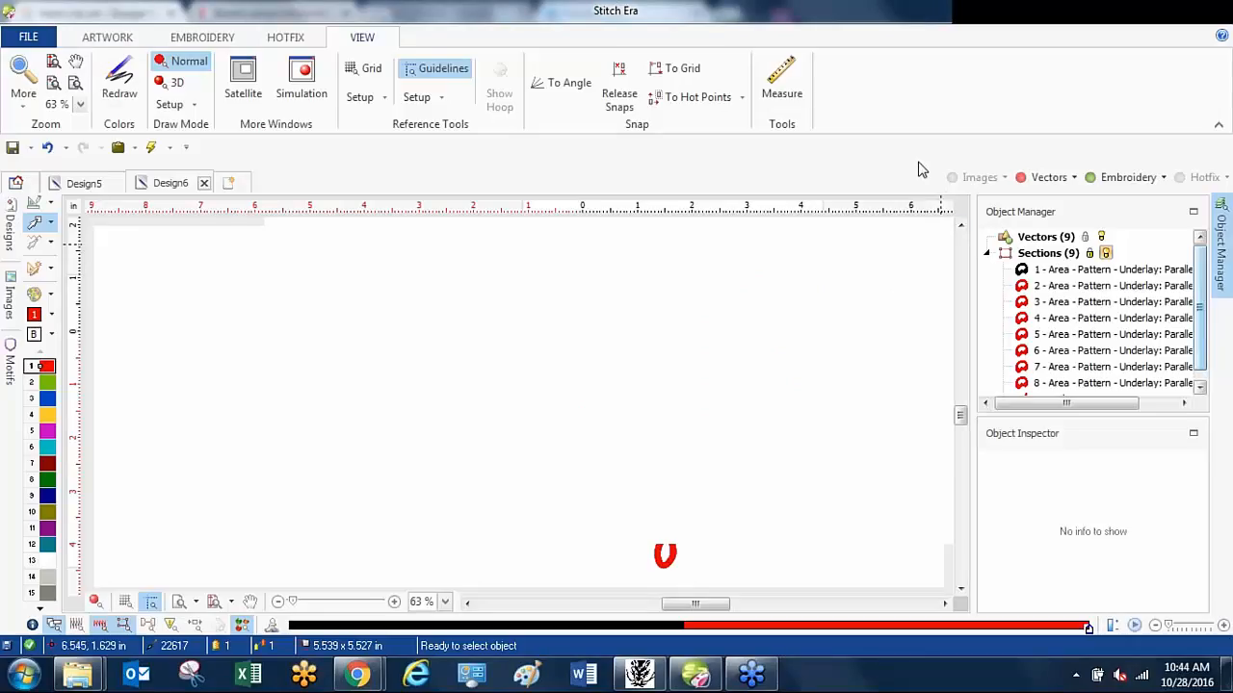
{"action": "scroll", "coordinate": [580, 339], "scroll_direction": "up", "scroll_amount": 5}
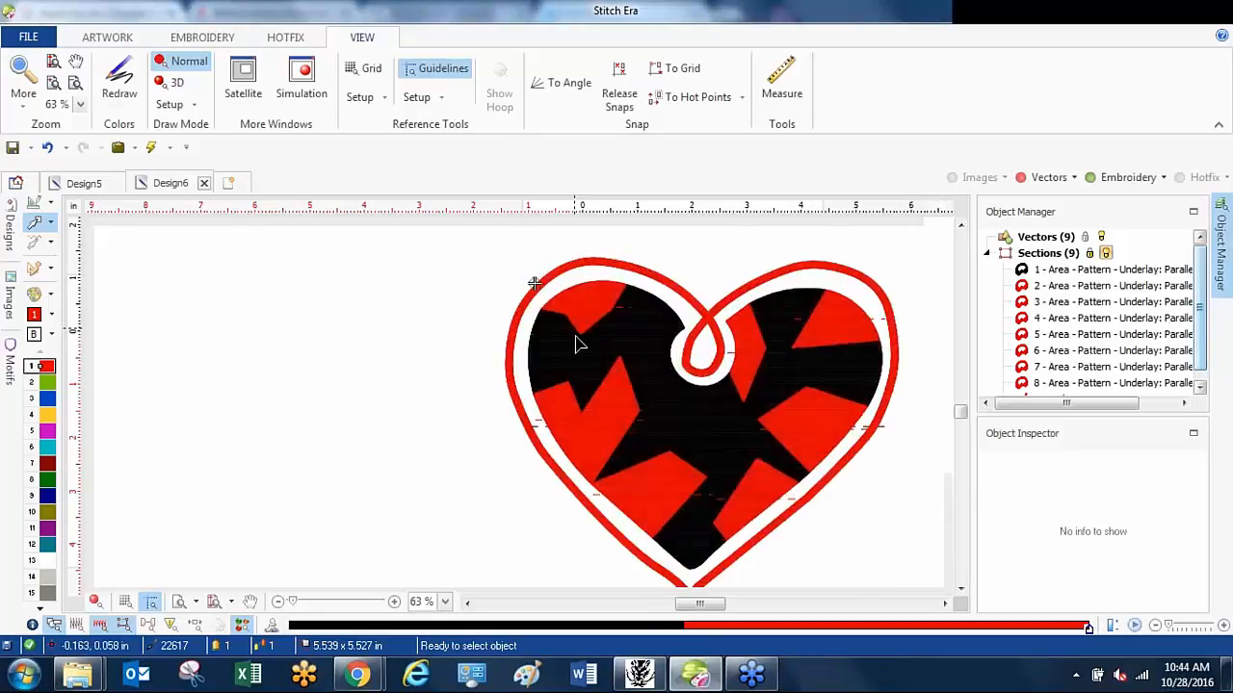
{"action": "left_click", "coordinate": [591, 285]}
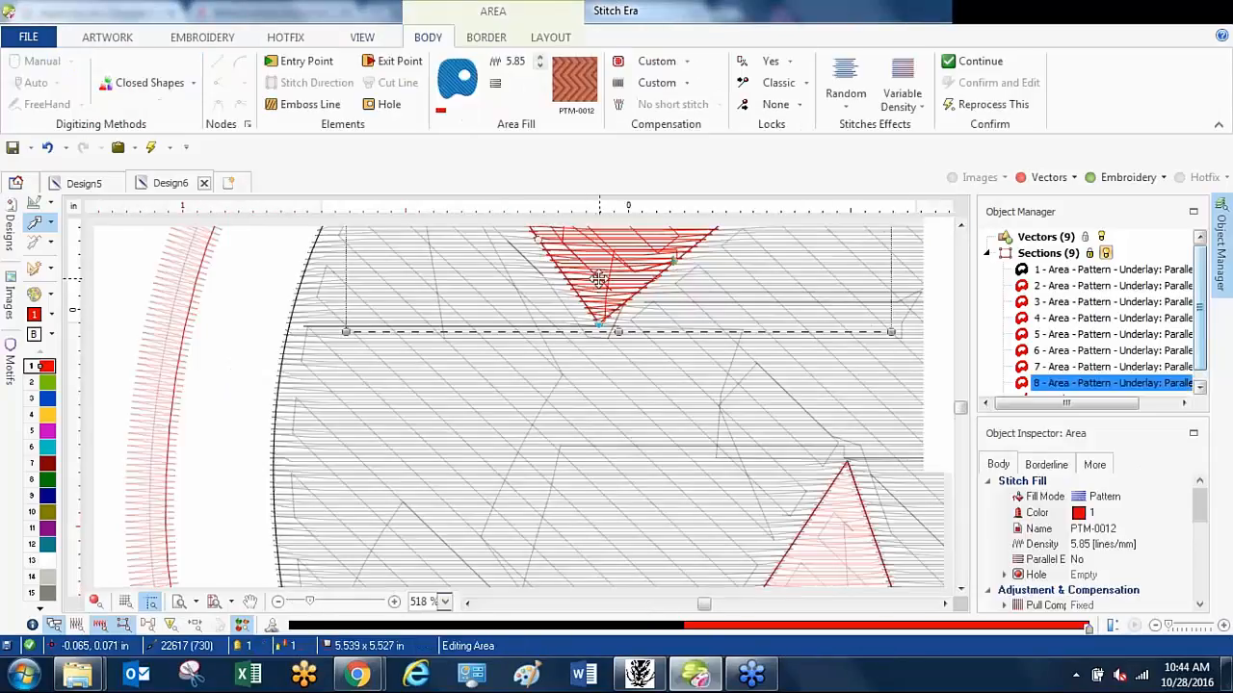
{"action": "left_click", "coordinate": [595, 263]}
{"action": "left_click", "coordinate": [591, 270]}
{"action": "left_click", "coordinate": [590, 285]}
{"action": "left_click", "coordinate": [550, 328]}
{"action": "left_click", "coordinate": [590, 295]}
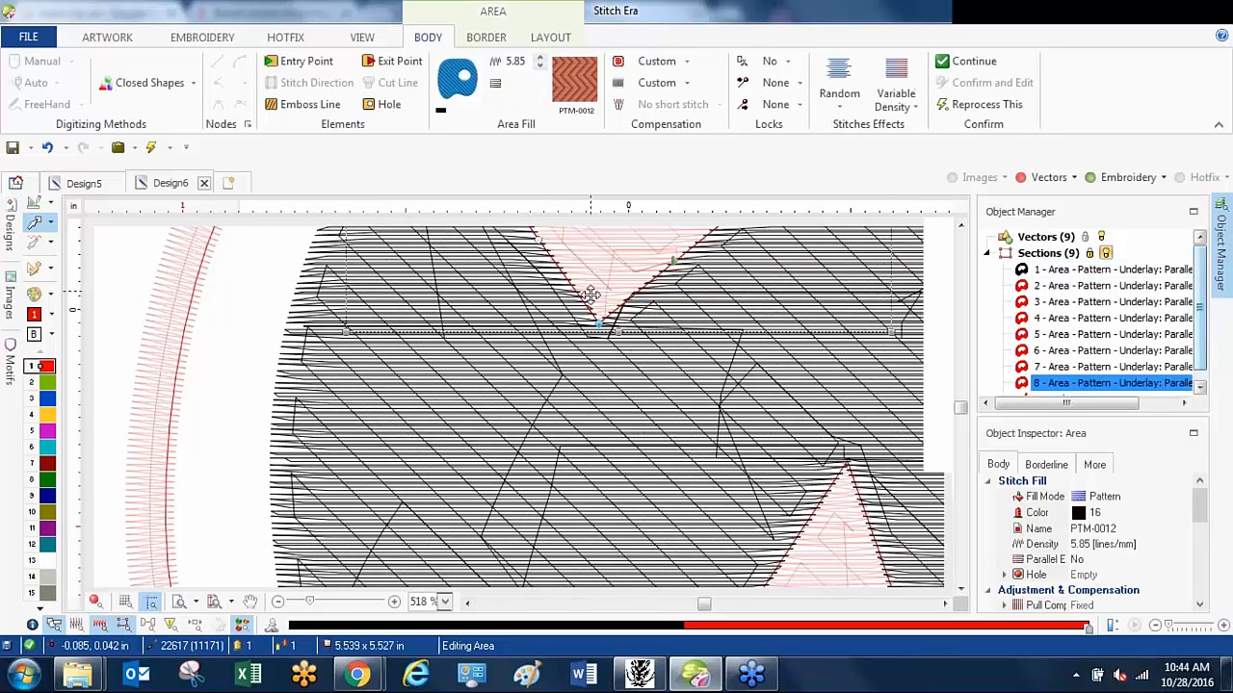
{"action": "scroll", "coordinate": [604, 310], "scroll_direction": "down", "scroll_amount": 4}
{"action": "key", "text": "Escape"}
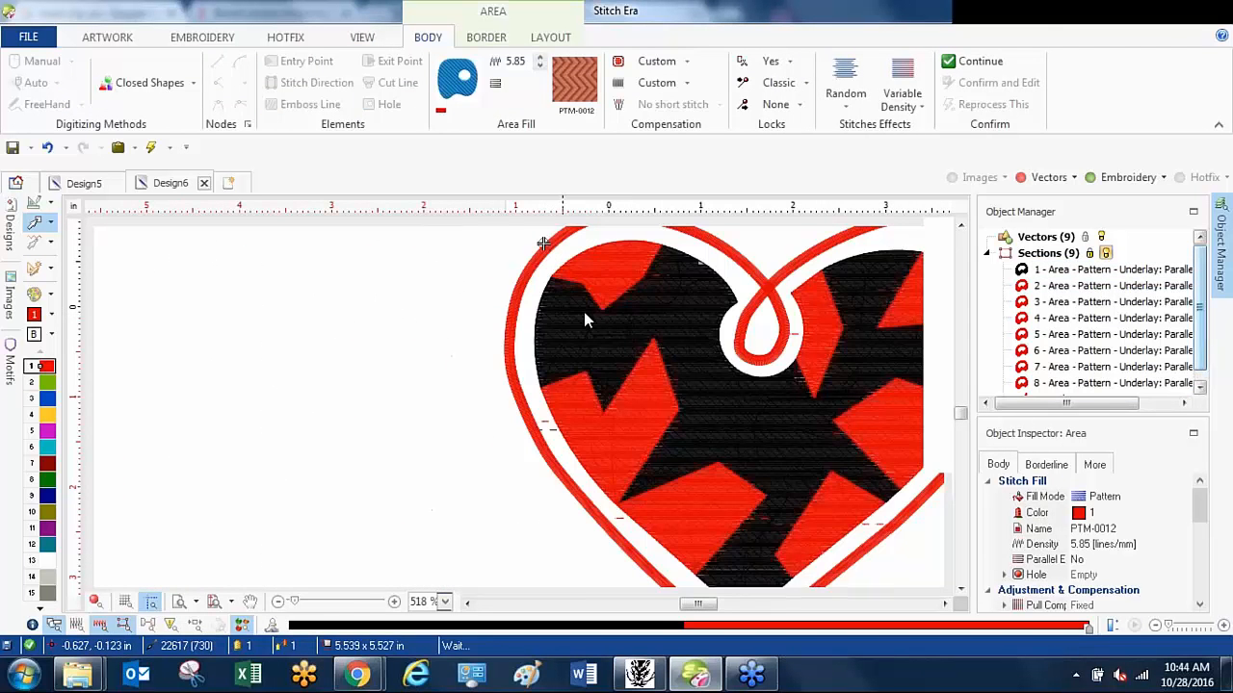
{"action": "scroll", "coordinate": [645, 284], "scroll_direction": "up", "scroll_amount": 3}
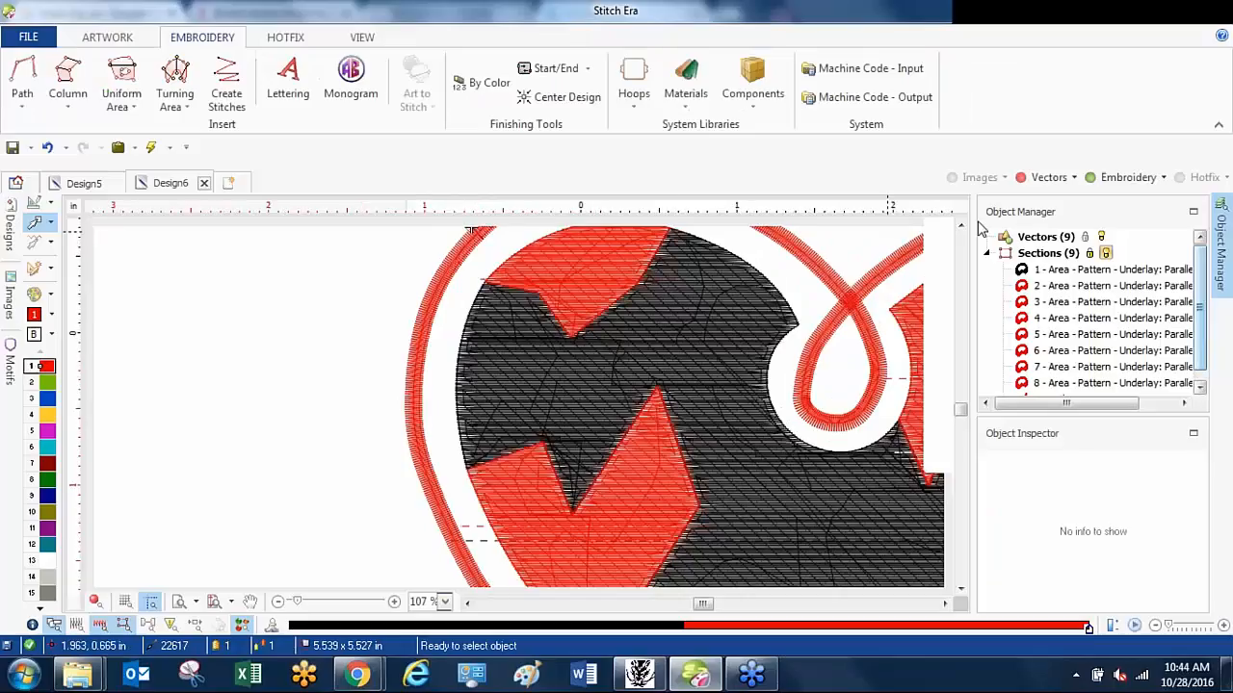
{"action": "scroll", "coordinate": [674, 366], "scroll_direction": "down", "scroll_amount": 3}
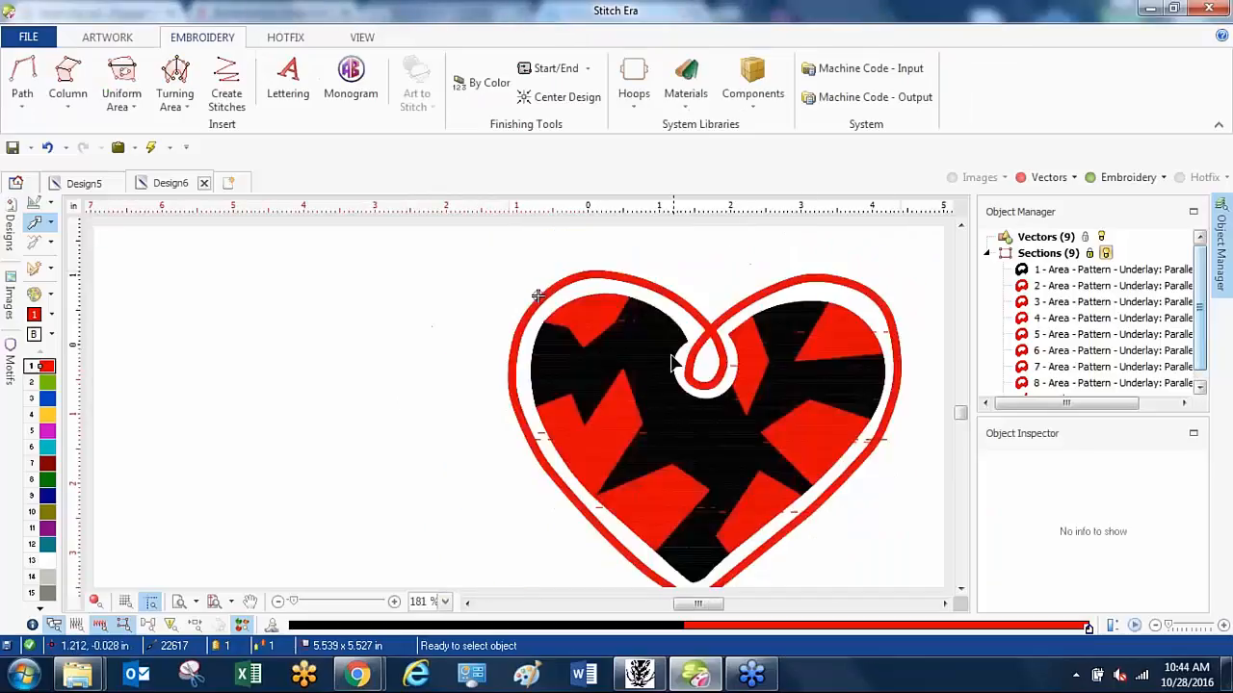
Set the pull compensation of the black area to Fixed - soft.
{"action": "left_click", "coordinate": [658, 386]}
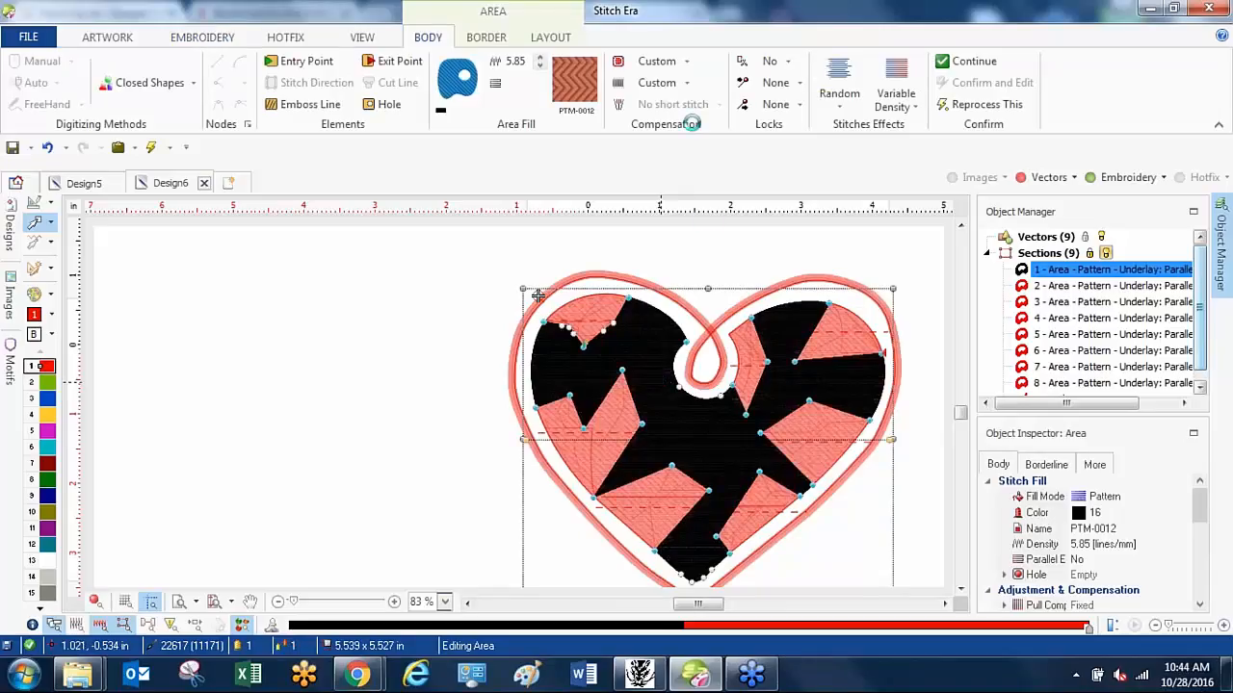
{"action": "left_click", "coordinate": [661, 83]}
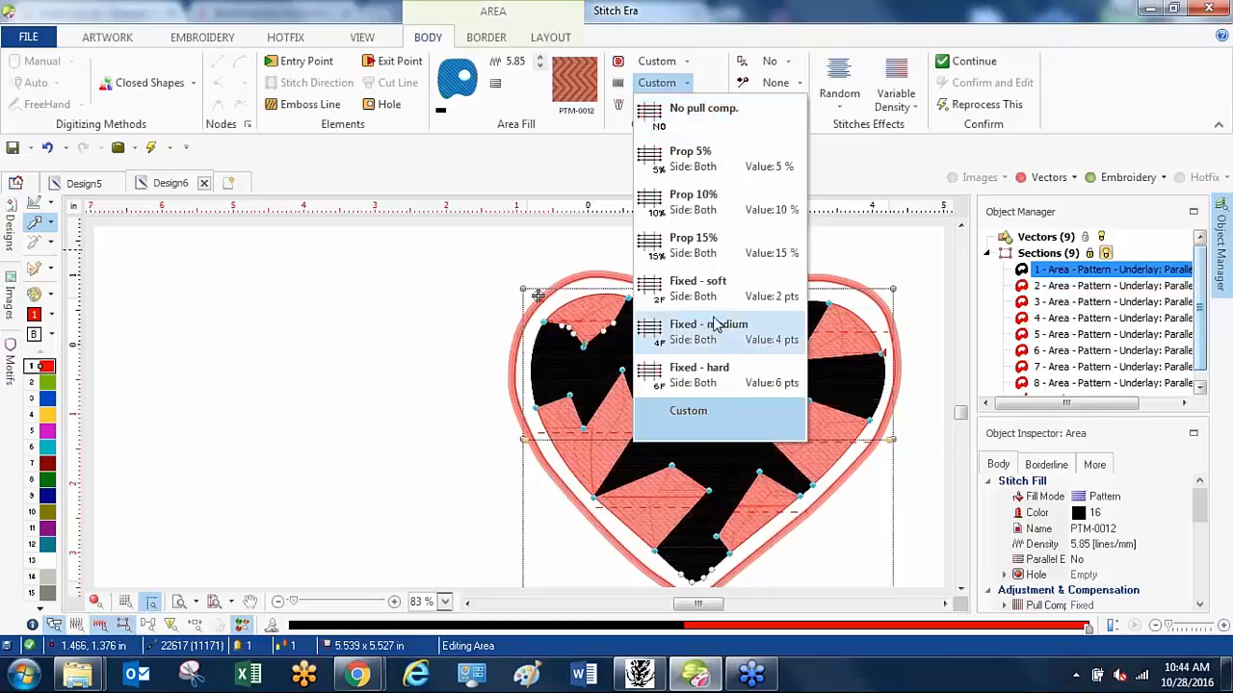
{"action": "left_click", "coordinate": [698, 294]}
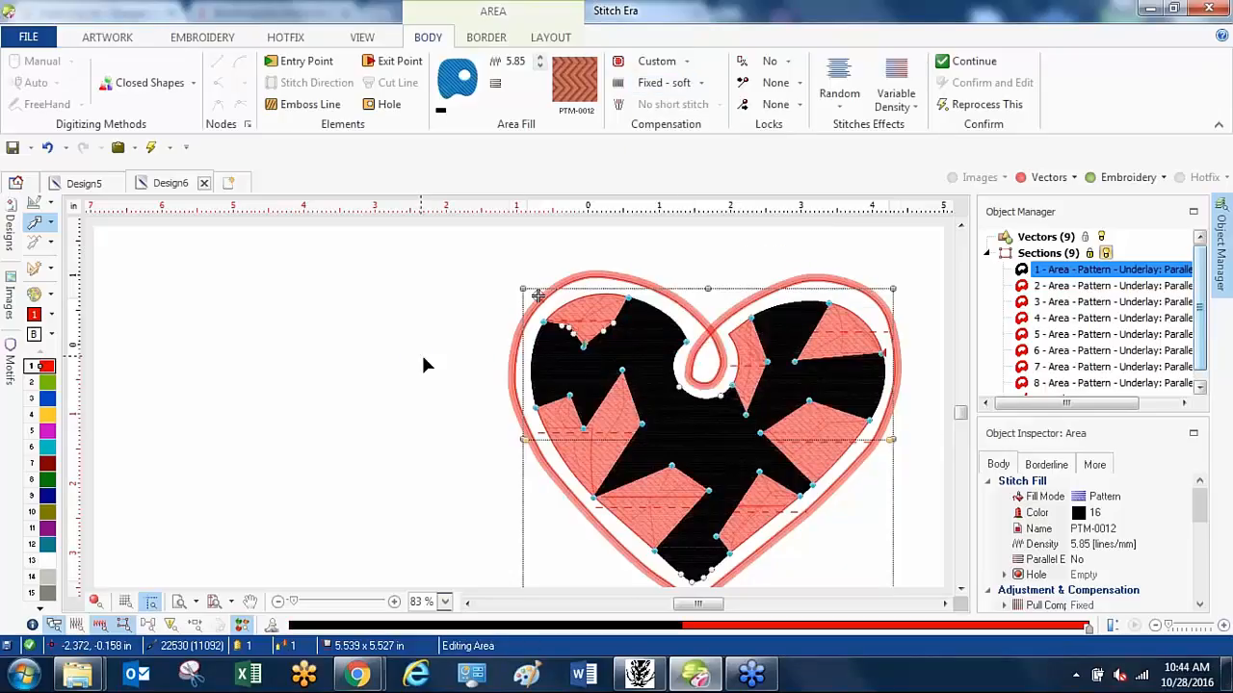
{"action": "left_click", "coordinate": [421, 352]}
Check the stitch overlap along the black area's upper-left edge and set the black area's pull compensation to Fixed - medium.
{"action": "scroll", "coordinate": [605, 328], "scroll_direction": "up", "scroll_amount": 5}
{"action": "left_click", "coordinate": [603, 358]}
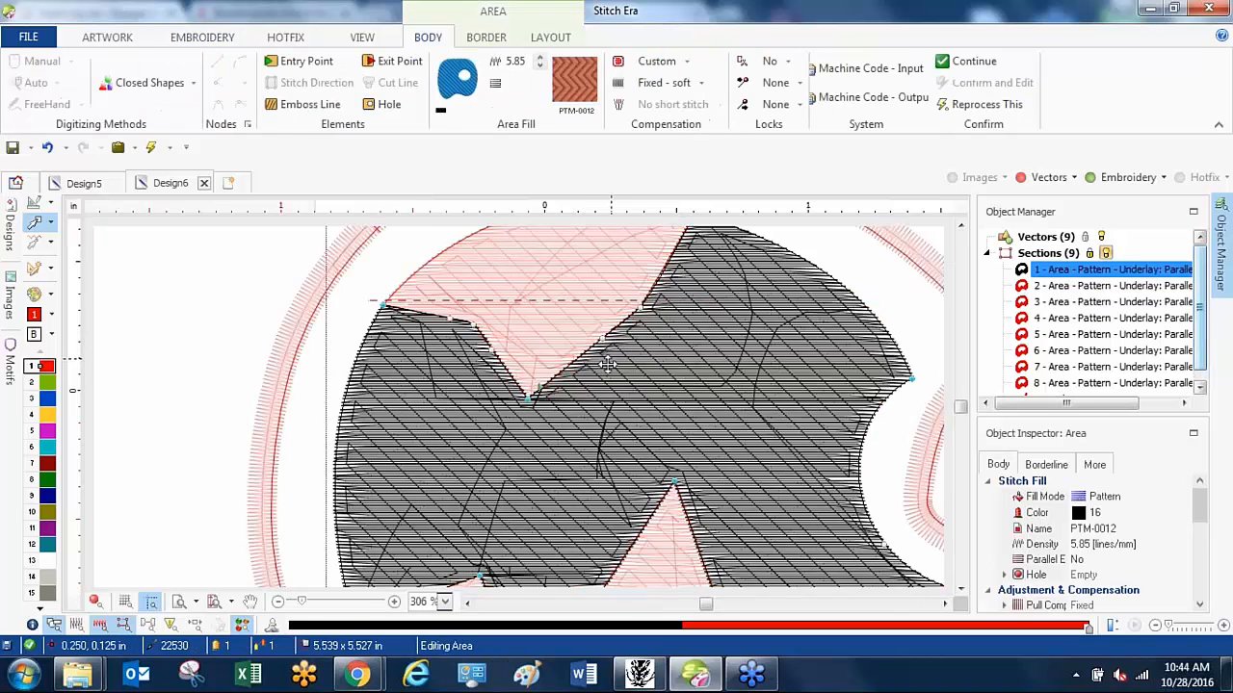
{"action": "left_click", "coordinate": [581, 313]}
{"action": "scroll", "coordinate": [629, 336], "scroll_direction": "up", "scroll_amount": 4}
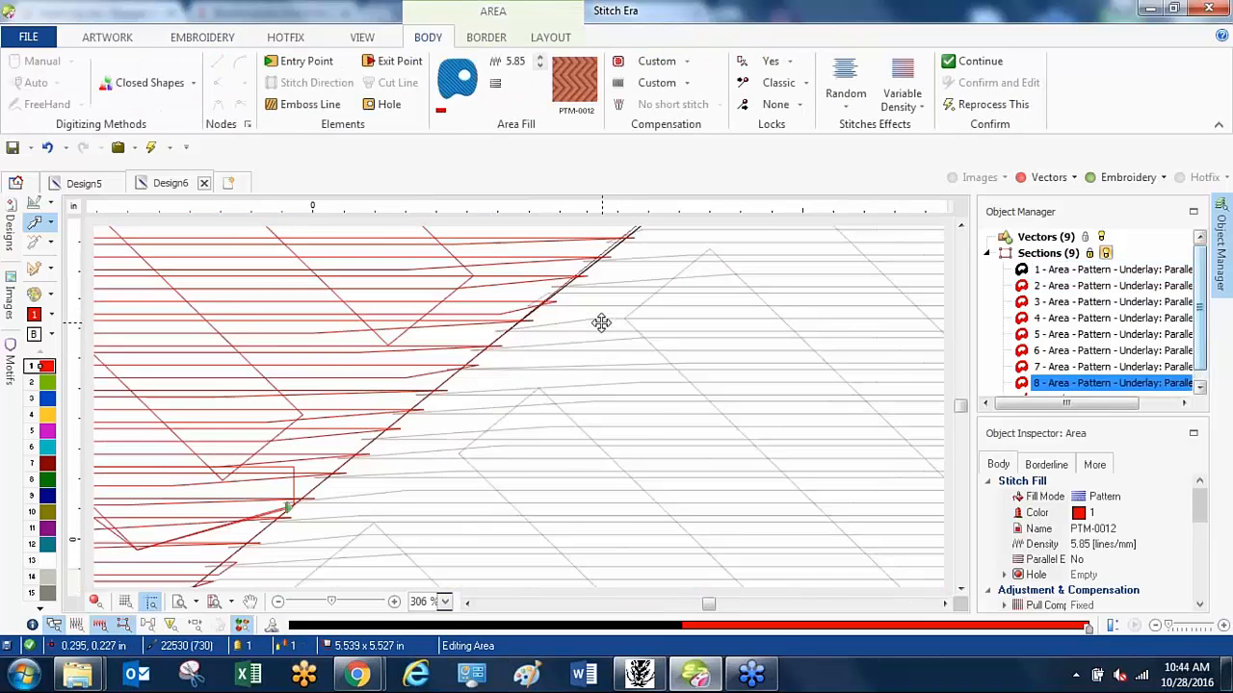
{"action": "left_click", "coordinate": [585, 333]}
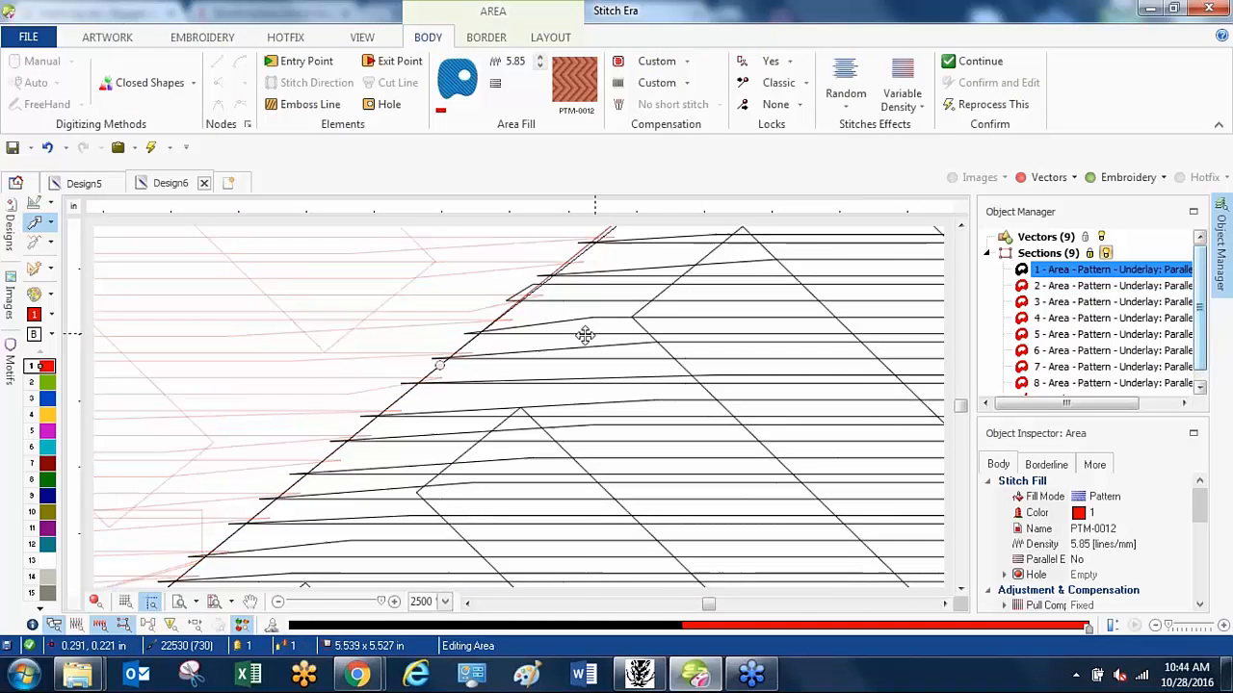
{"action": "left_click", "coordinate": [700, 86]}
{"action": "left_click", "coordinate": [713, 281]}
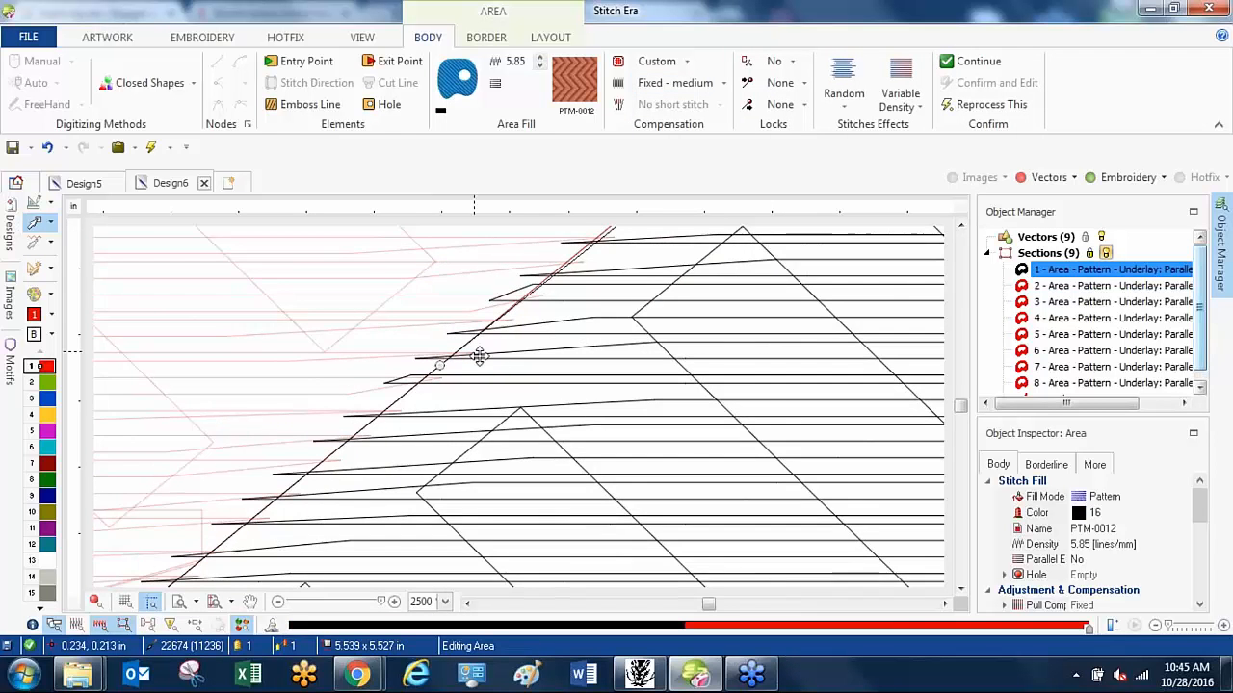
{"action": "scroll", "coordinate": [514, 366], "scroll_direction": "down", "scroll_amount": 4}
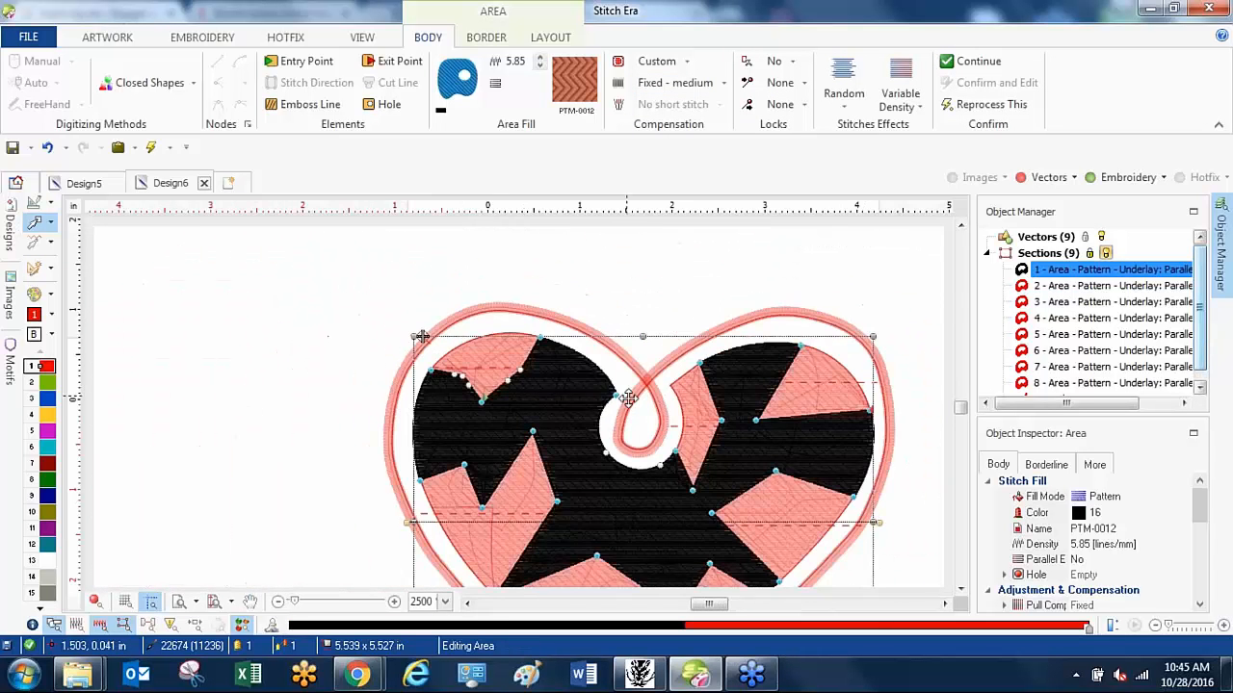
{"action": "key", "text": "Escape"}
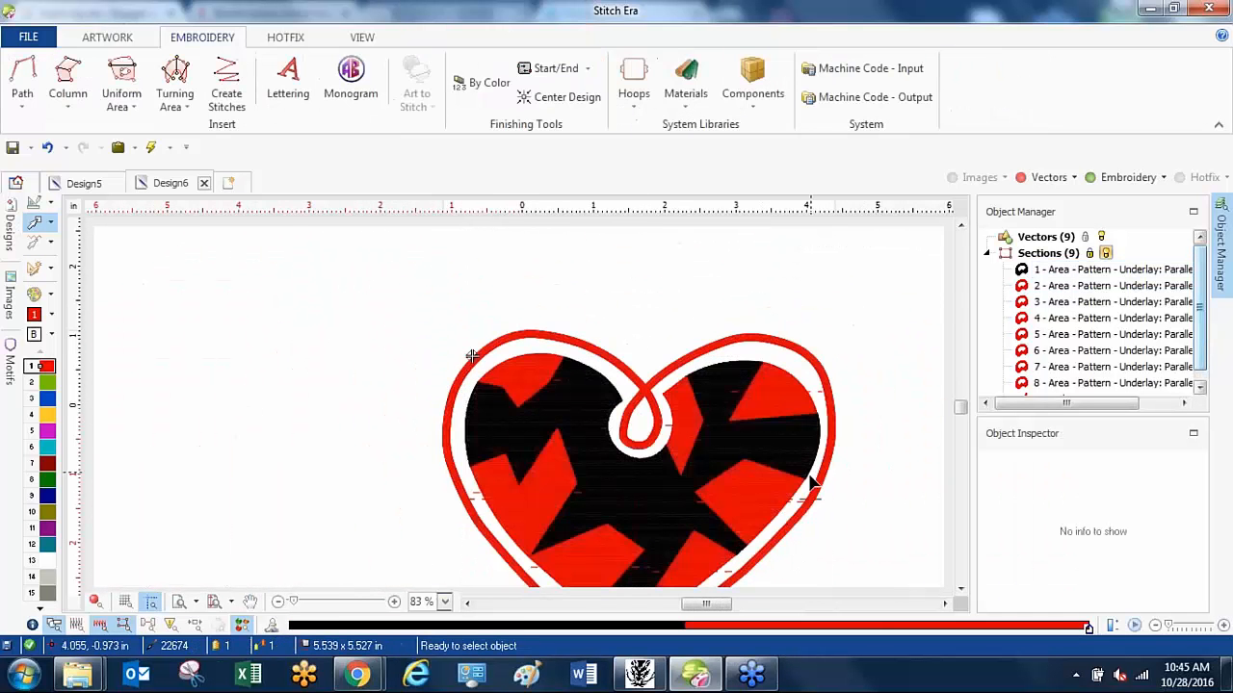
{"action": "scroll", "coordinate": [813, 472], "scroll_direction": "up", "scroll_amount": 3}
{"action": "scroll", "coordinate": [816, 454], "scroll_direction": "down", "scroll_amount": 2}
{"action": "scroll", "coordinate": [707, 327], "scroll_direction": "down", "scroll_amount": 1}
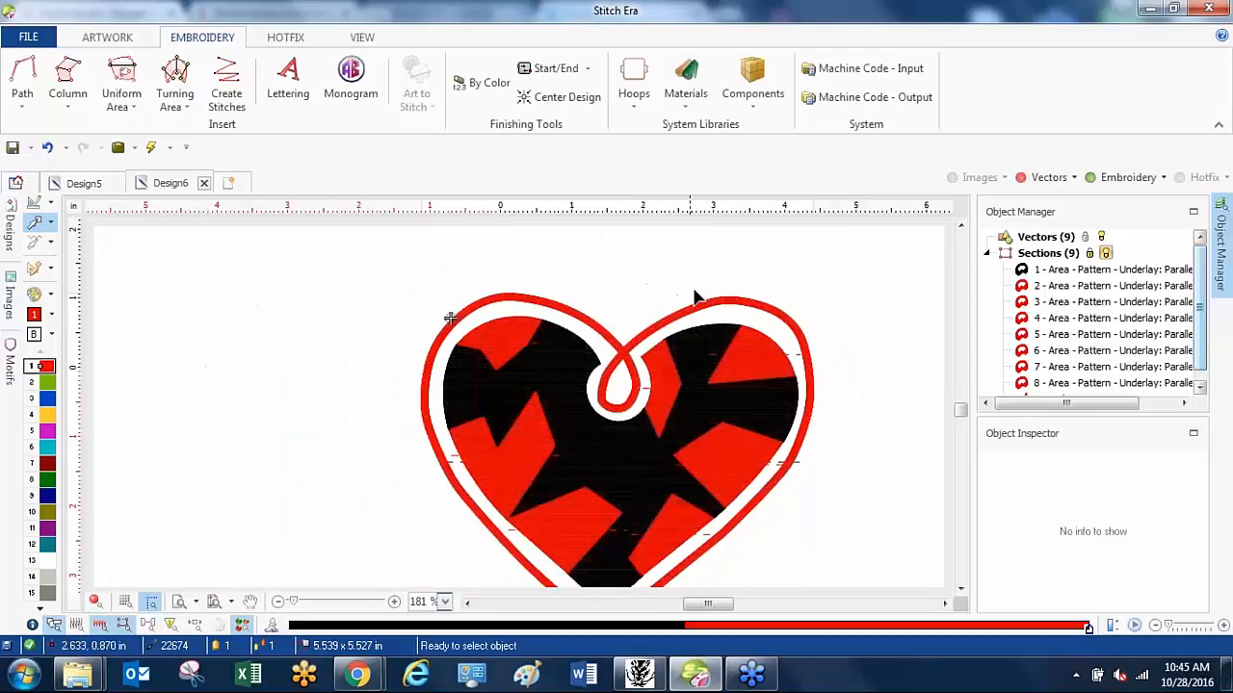
{"action": "scroll", "coordinate": [729, 206], "scroll_direction": "down", "scroll_amount": 1}
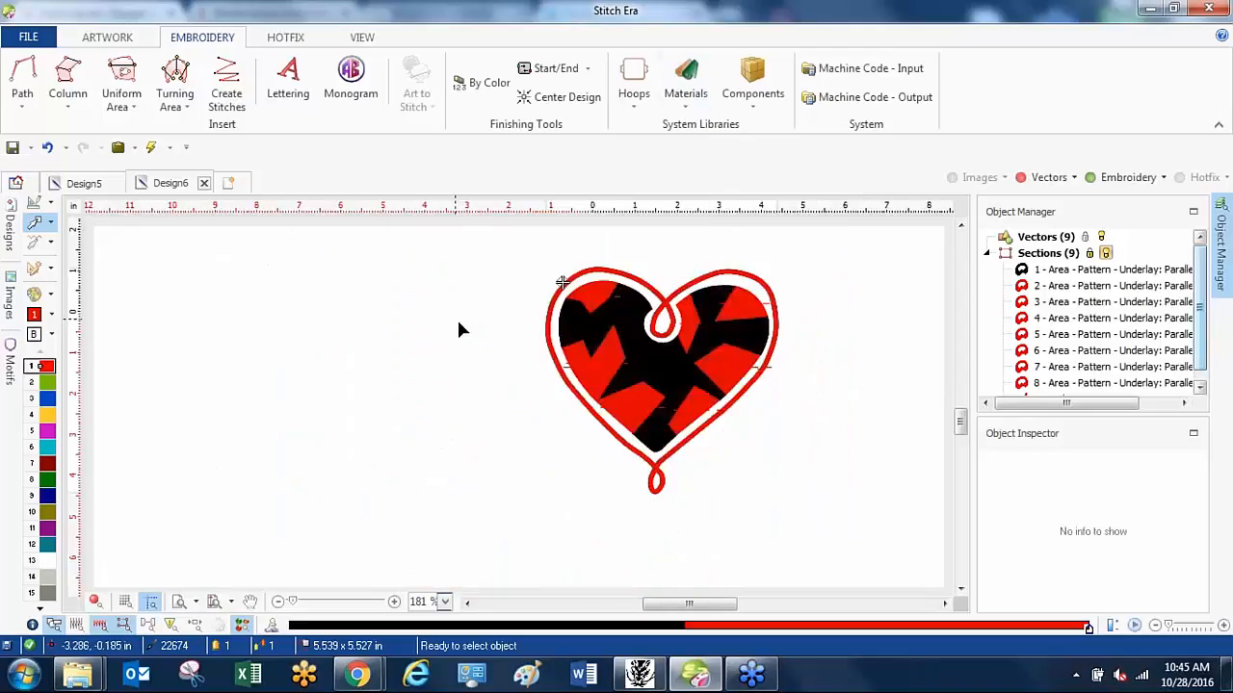
{"action": "scroll", "coordinate": [711, 324], "scroll_direction": "up", "scroll_amount": 2}
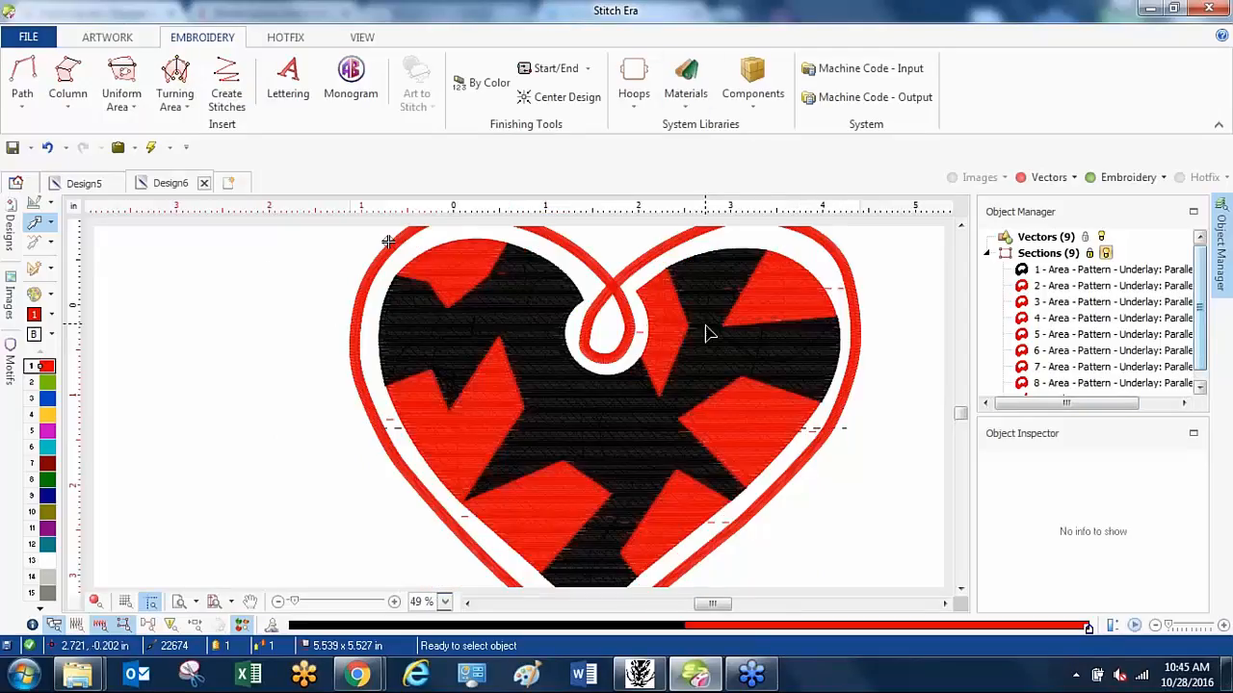